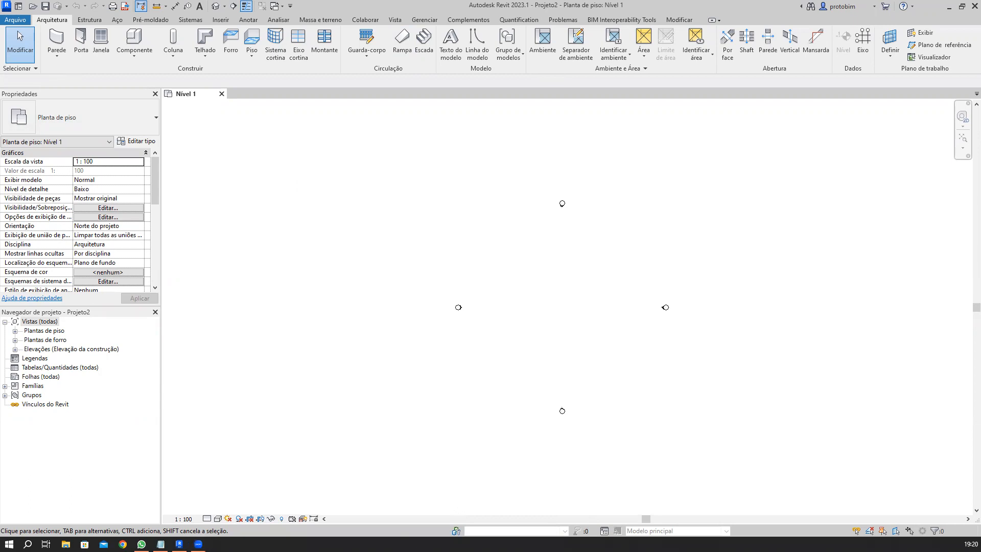
# - Switch to the Revit project's Nível 1 floor plan and enlarge the Properties palette by shrinking the project browser
pyautogui.hotkey('alt', 'Tab')
pyautogui.moveTo(520, 5); pyautogui.dragTo(0, 124)
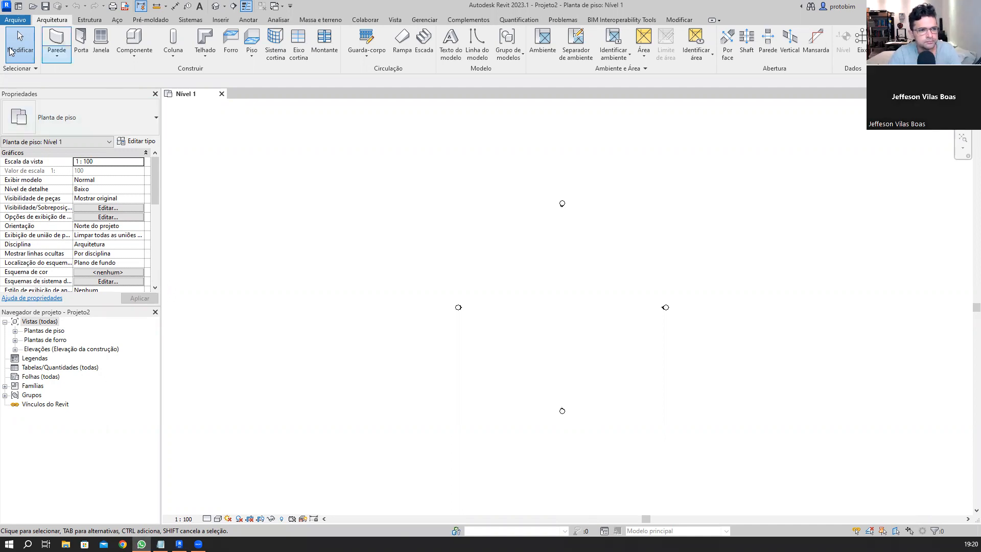
pyautogui.scroll(1, 600, 274)
pyautogui.scroll(-2, 470, 276)
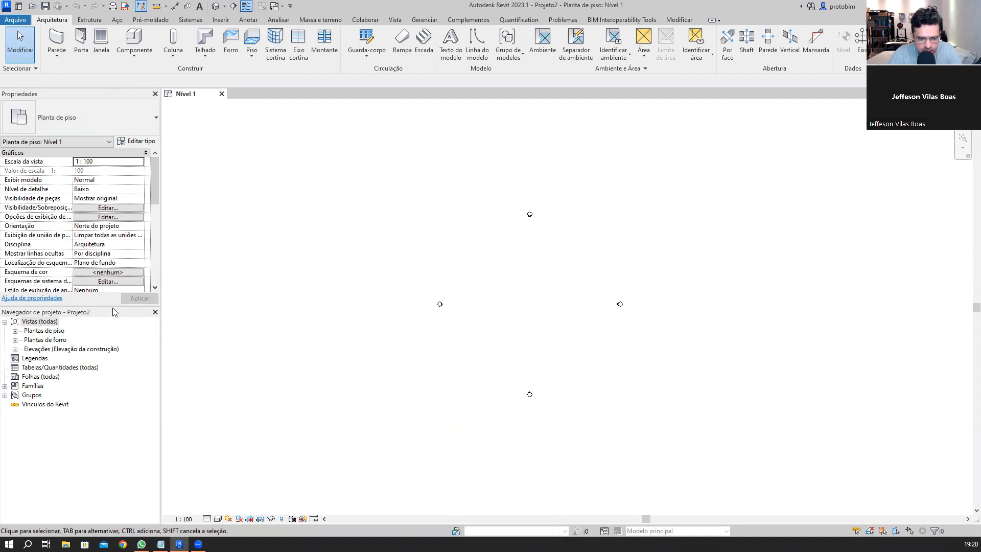
pyautogui.moveTo(113, 306); pyautogui.dragTo(113, 349)
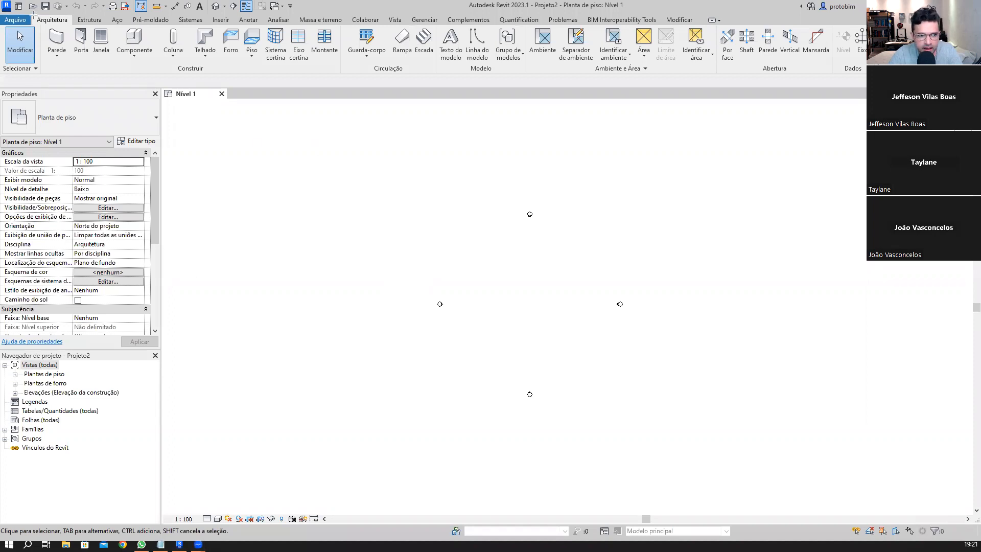
# - Start the Wall command and mark its drawing tools, placement options and properties with temporary on-screen boxes
pyautogui.moveTo(31, 14)
pyautogui.mouseDown()
pyautogui.moveTo(73, 24)
pyautogui.moveTo(54, 56)
pyautogui.moveTo(72, 66)
pyautogui.mouseUp()
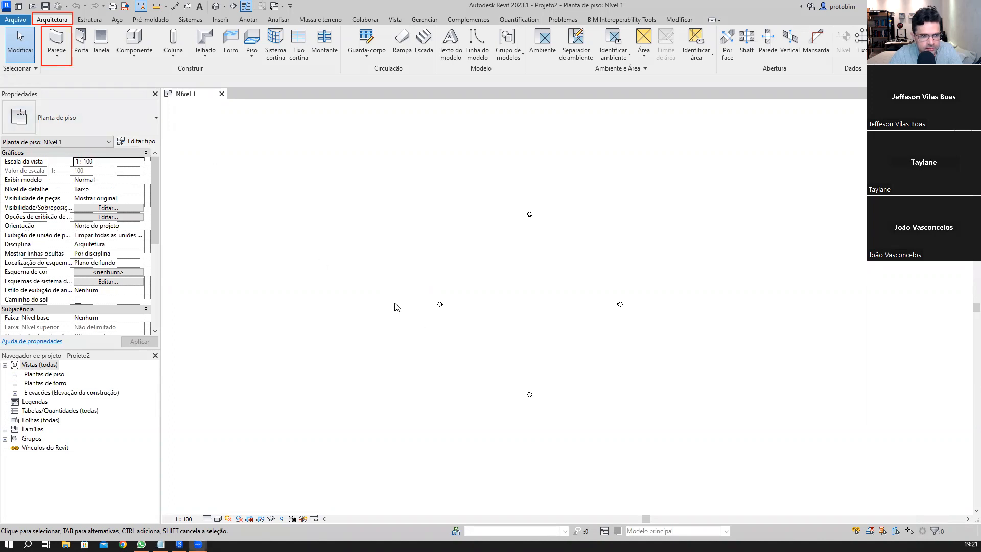
pyautogui.click(57, 40)
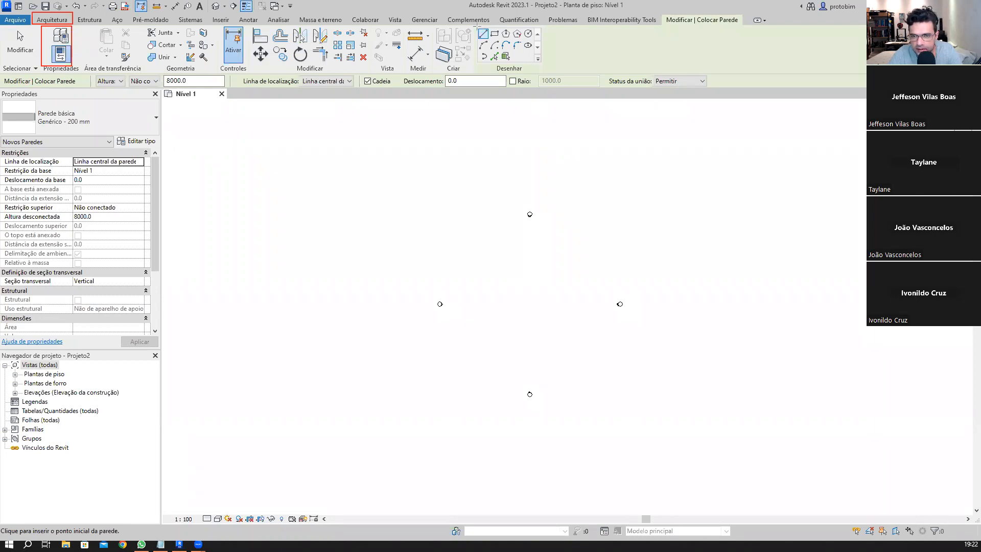
pyautogui.moveTo(476, 25); pyautogui.dragTo(542, 66)
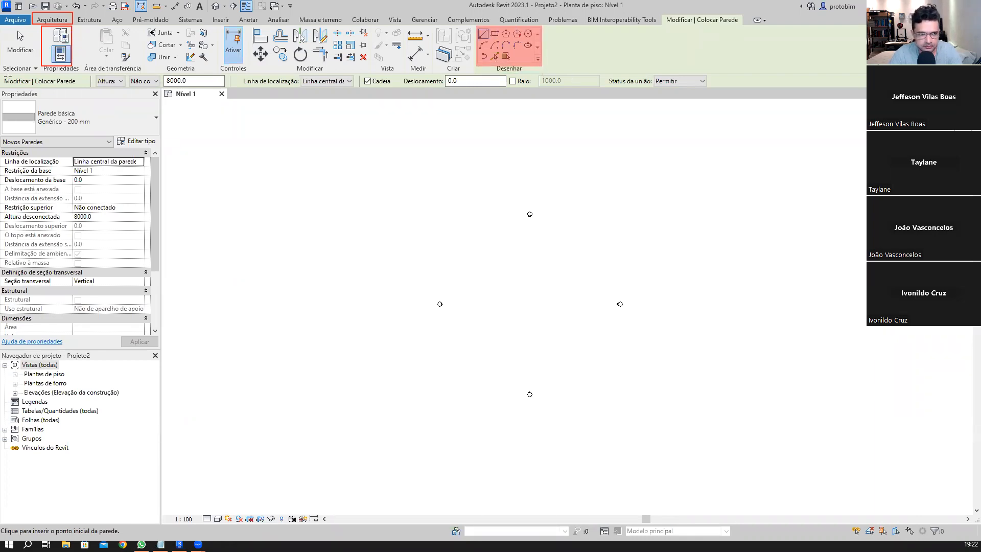
pyautogui.moveTo(4, 74); pyautogui.dragTo(724, 89)
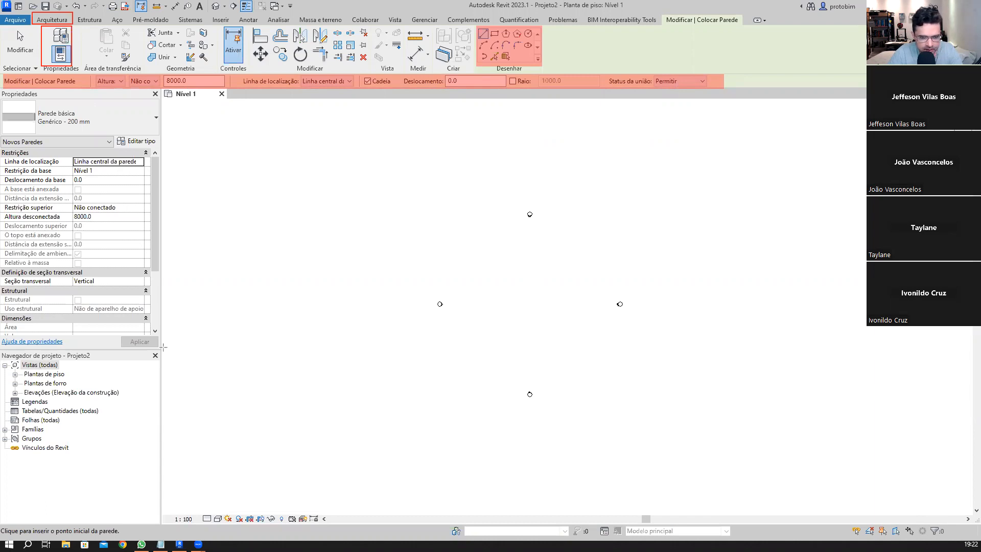
pyautogui.moveTo(160, 350)
pyautogui.mouseDown()
pyautogui.moveTo(123, 182)
pyautogui.moveTo(50, 104)
pyautogui.moveTo(7, 90)
pyautogui.mouseUp()
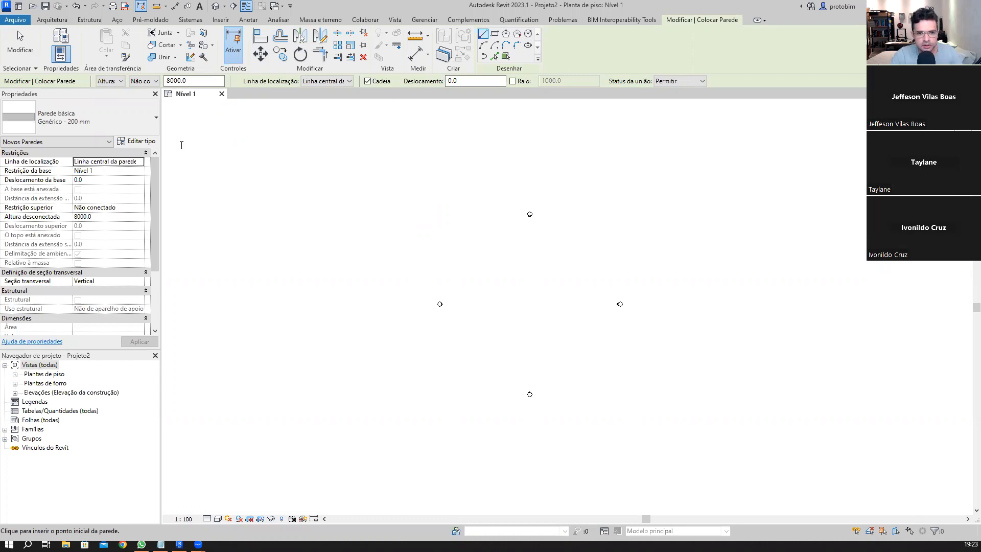
# - Add the on-screen note "WA - Wall / Paredes" above the empty floor plan
pyautogui.click(175, 117)
pyautogui.write('WA -')
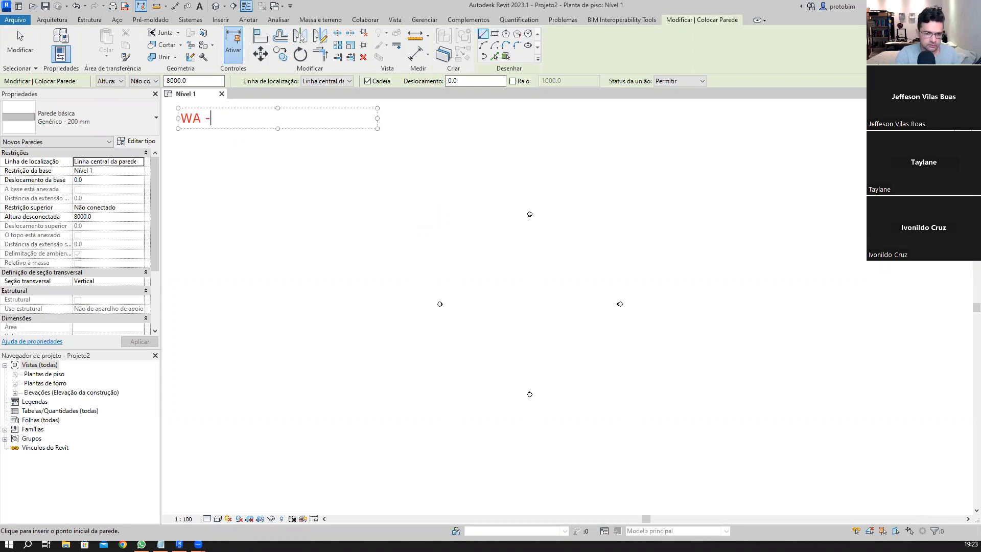
pyautogui.write(' W')
pyautogui.press('BackSpace')
pyautogui.write('Wall / Paredes')
pyautogui.click(290, 149)
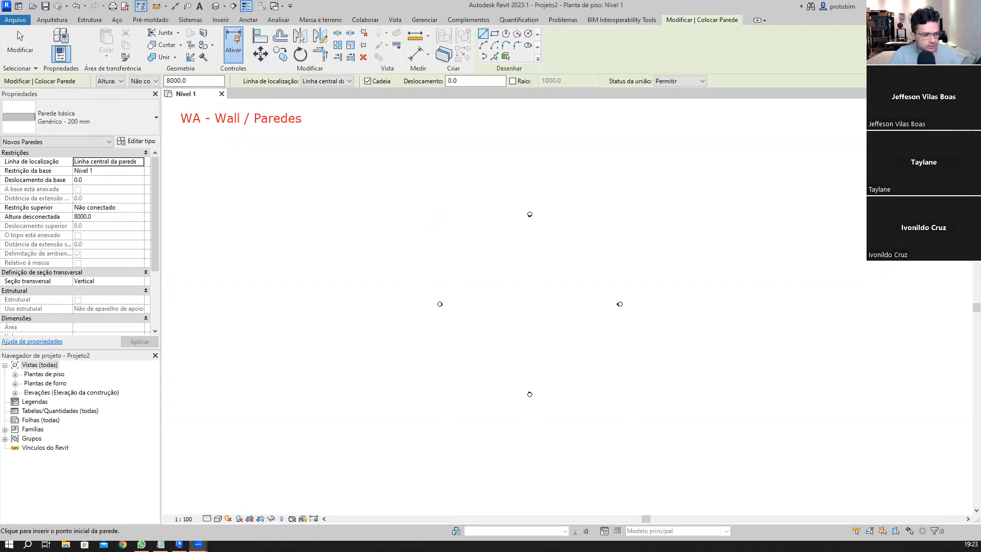
# - Cancel the active wall placement and start the Wall command again
pyautogui.press('Escape')
pyautogui.press('Escape')
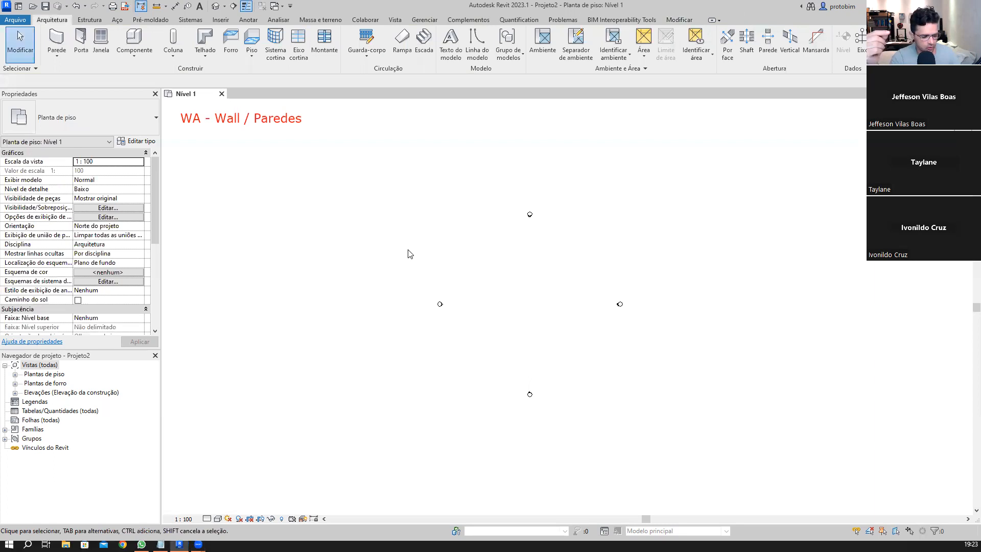
pyautogui.press('w')
pyautogui.press('a')
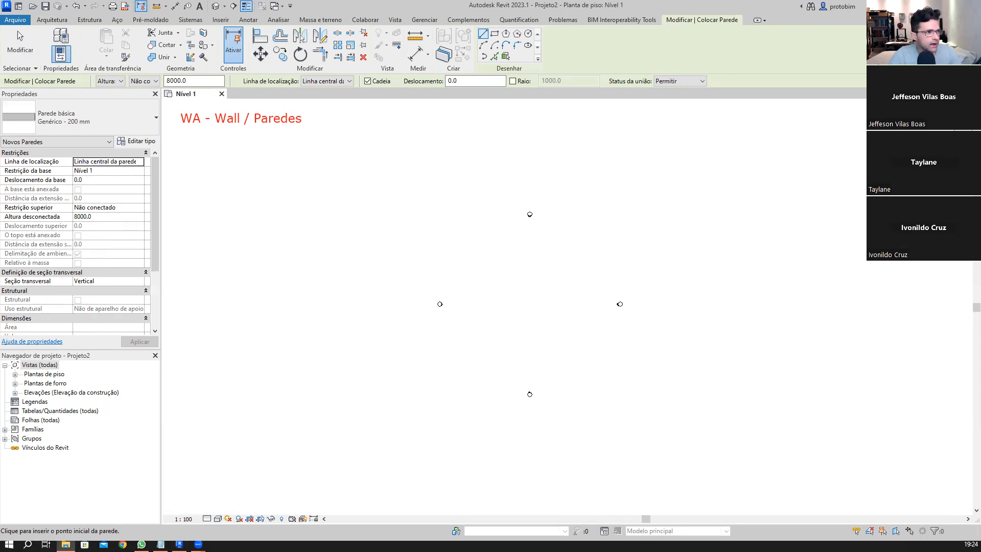
# - Switch to the file explorer and open the 001 - Turmas folder inside ProtoBIM Engenharia's 007 - Treinamentos folder
pyautogui.hotkey('alt', 'Tab')
pyautogui.doubleClick(447, 167)
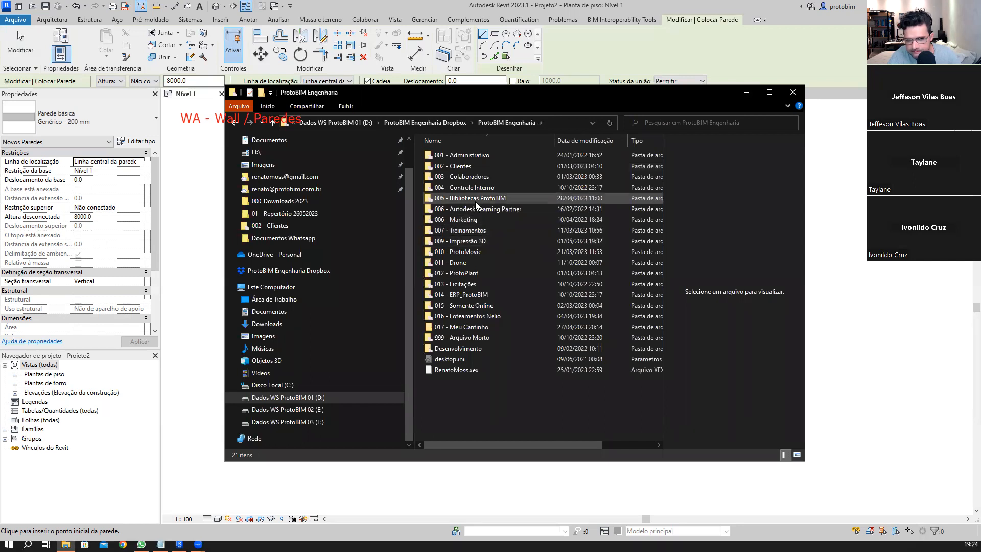
pyautogui.doubleClick(472, 230)
pyautogui.click(465, 167)
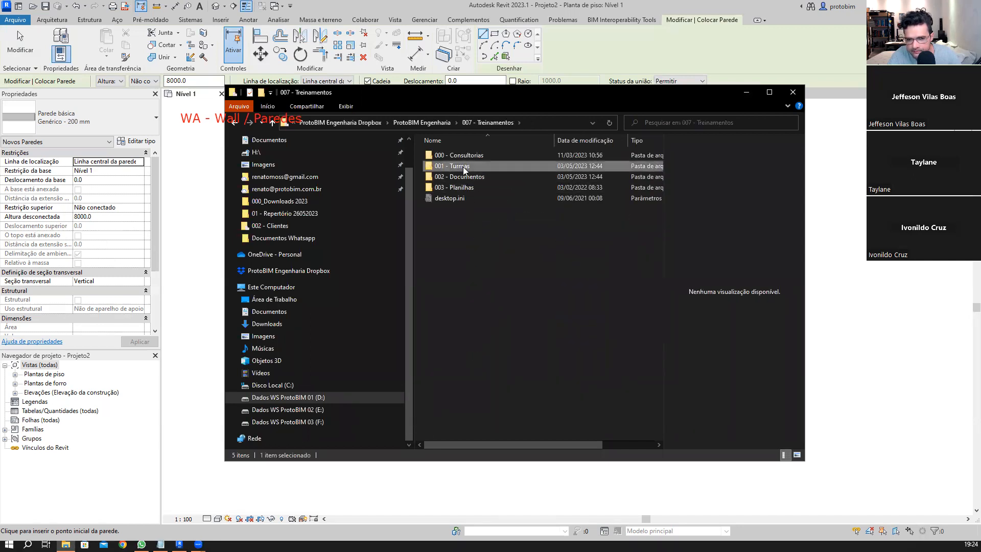
pyautogui.doubleClick(465, 166)
pyautogui.doubleClick(462, 209)
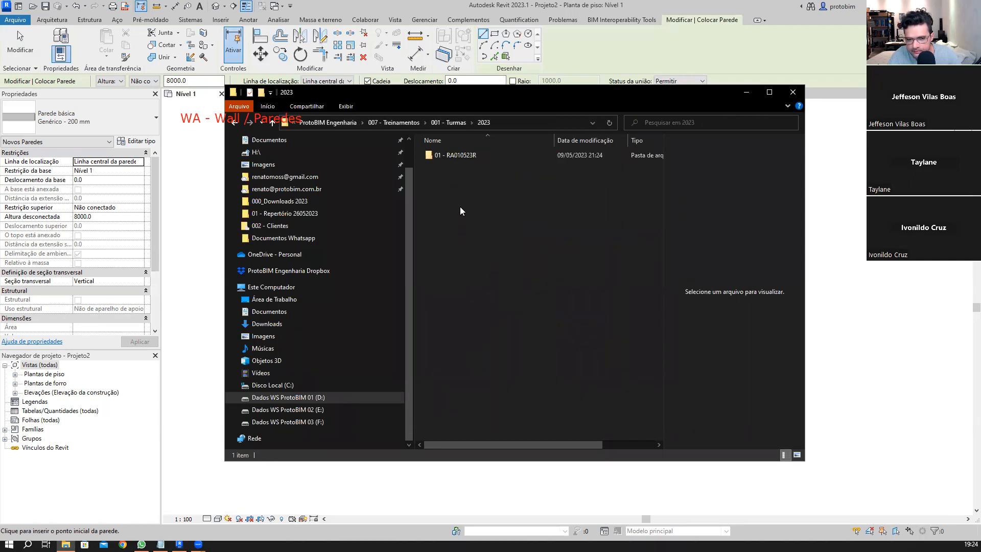
pyautogui.doubleClick(465, 161)
pyautogui.click(272, 123)
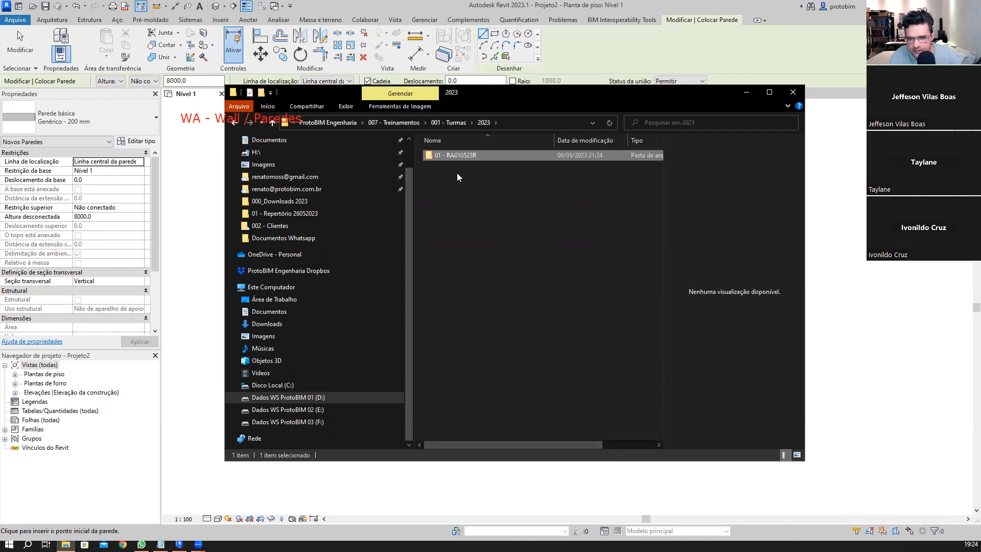
pyautogui.click(272, 122)
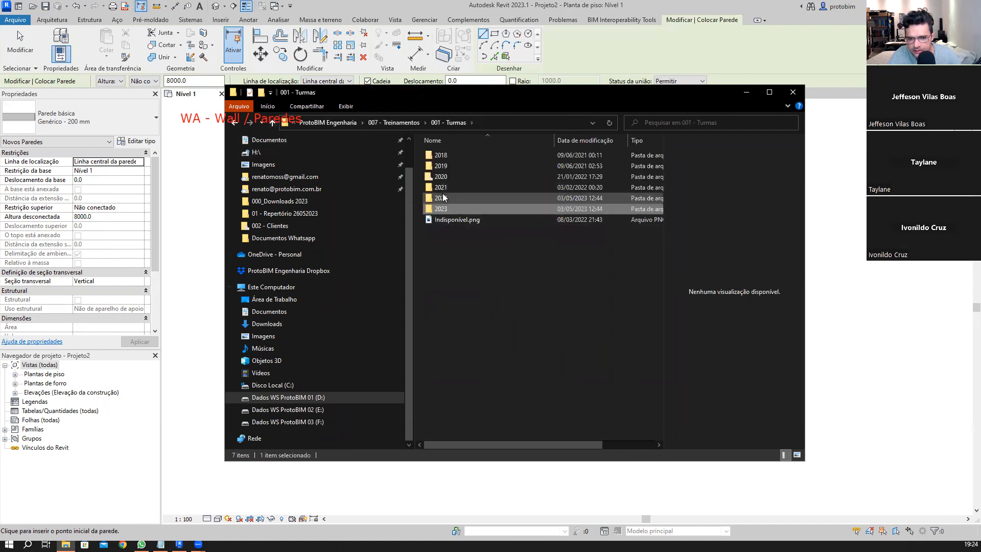
# - Open Autodesk Revit - Keyboard Shortcuts.pdf from the 06 - RA050422R folder inside 2022, sorting the files by type to find it
pyautogui.doubleClick(443, 197)
pyautogui.doubleClick(451, 231)
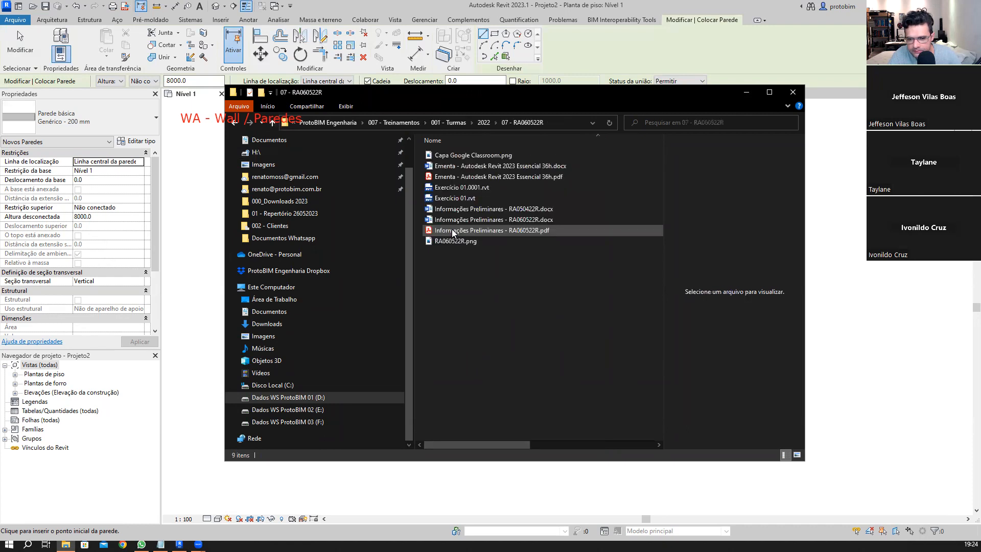
pyautogui.click(272, 123)
pyautogui.doubleClick(458, 219)
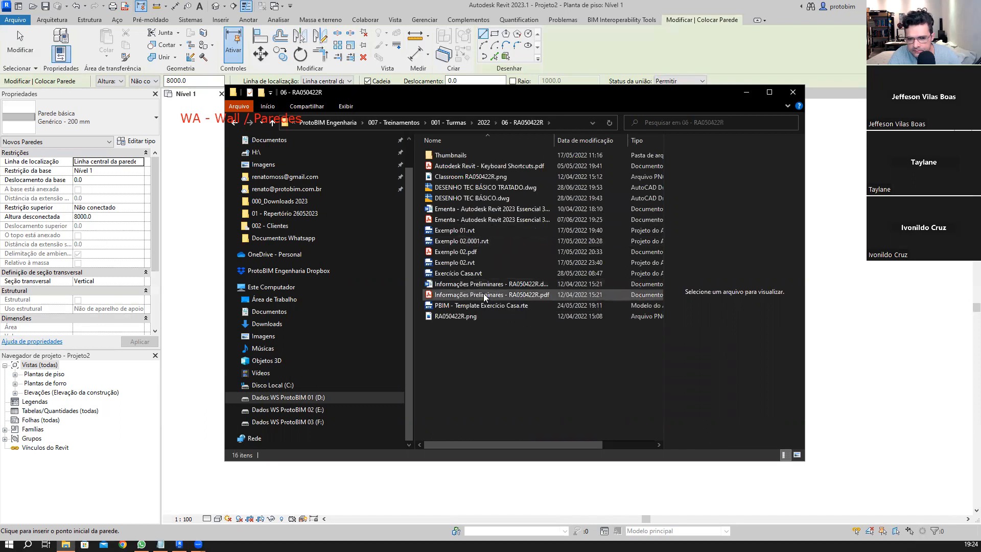
pyautogui.click(638, 140)
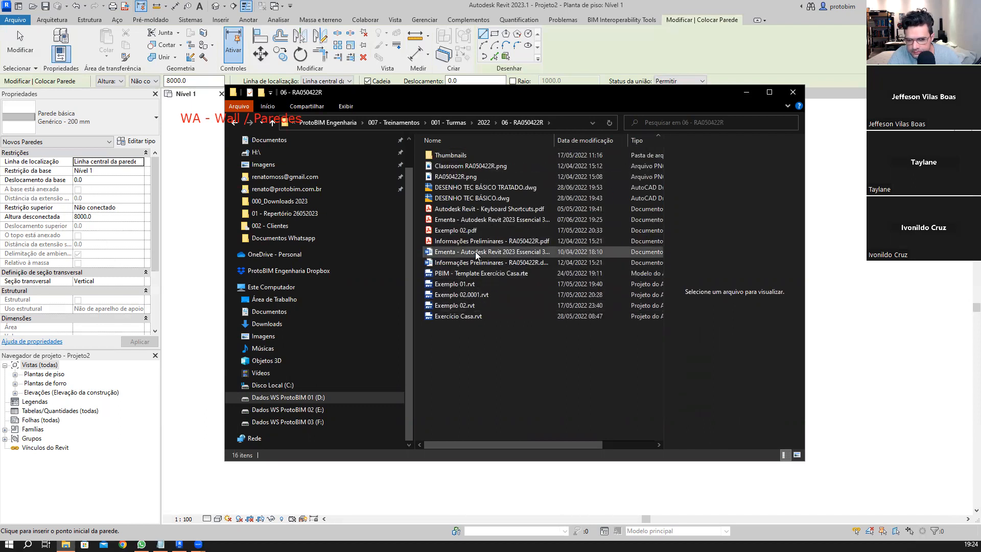
pyautogui.click(492, 213)
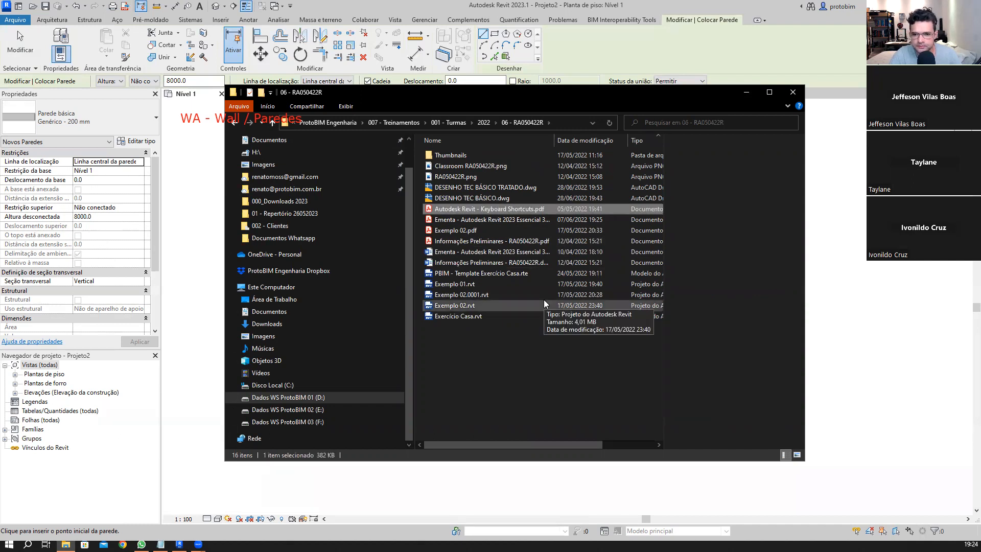
pyautogui.hotkey('alt', 'p')
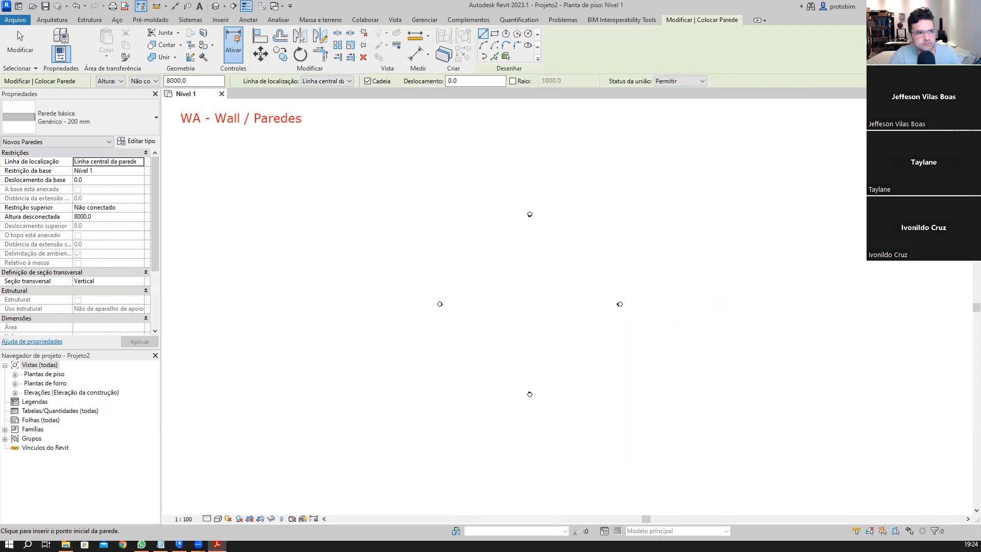
pyautogui.click(746, 92)
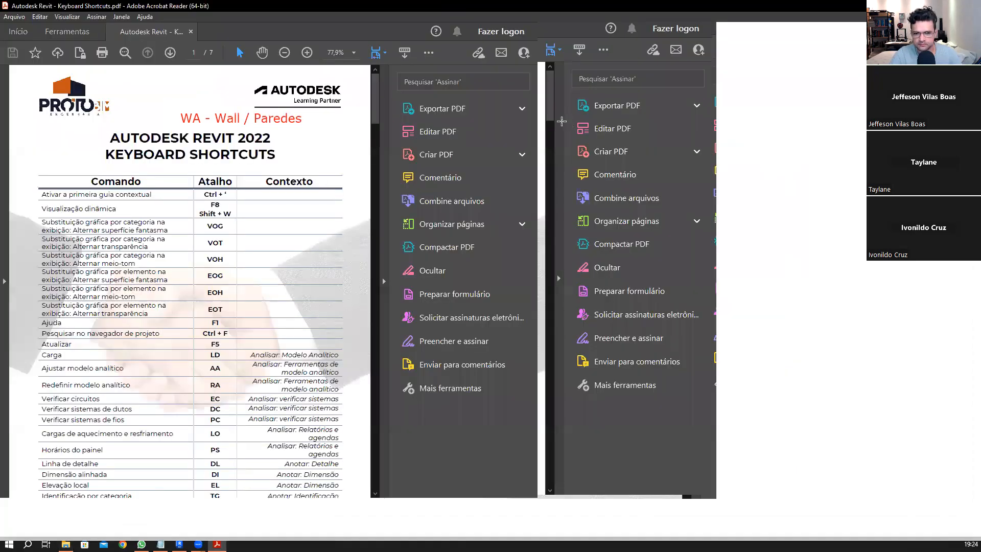
# - Examine the first page of the Revit keyboard shortcuts PDF, including its command, shortcut and context columns
pyautogui.scroll(-2, 546, 205)
pyautogui.keyDown('ctrl'); pyautogui.scroll(-5, 508, 162); pyautogui.keyUp('ctrl')
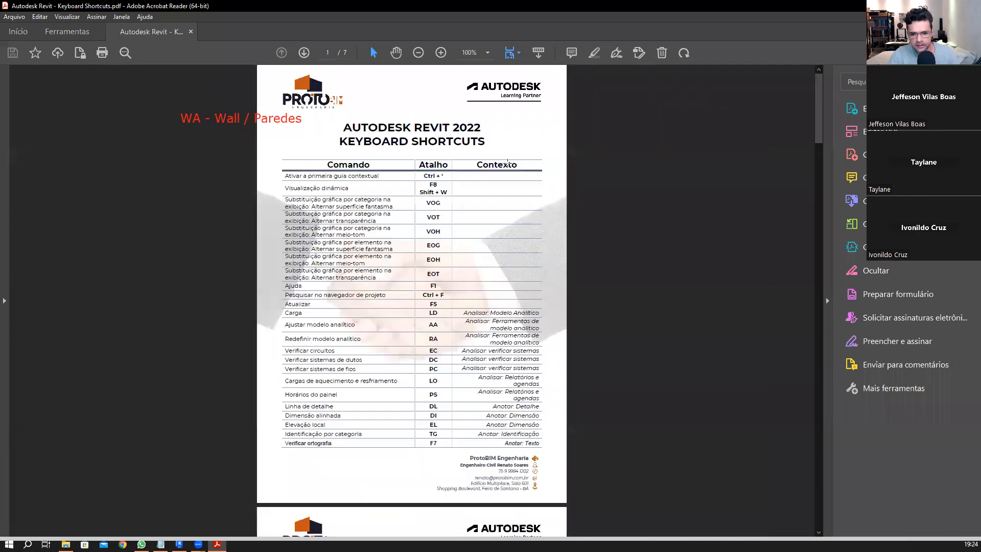
pyautogui.keyDown('ctrl'); pyautogui.scroll(2, 492, 215); pyautogui.keyUp('ctrl')
pyautogui.scroll(2, 498, 219)
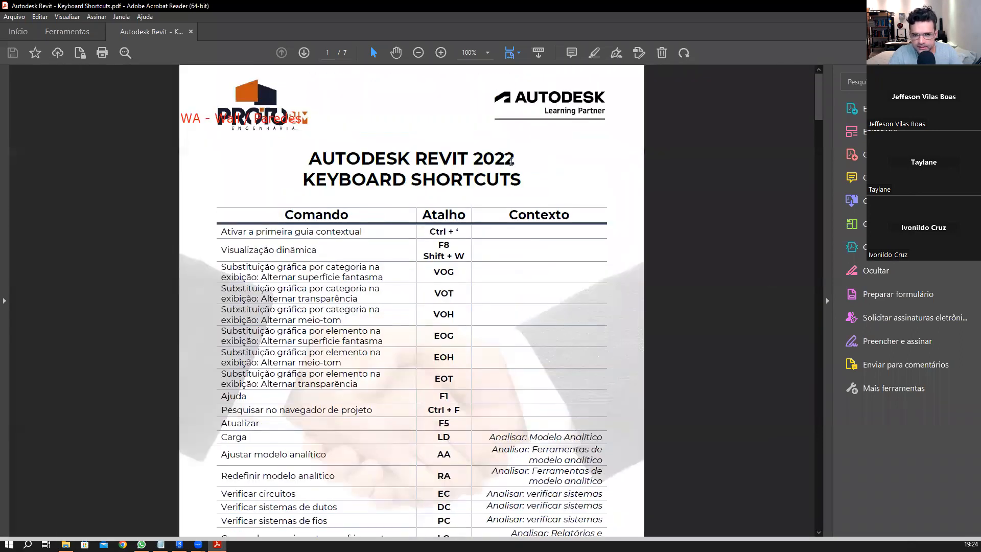
pyautogui.tripleClick(516, 166)
pyautogui.click(508, 160)
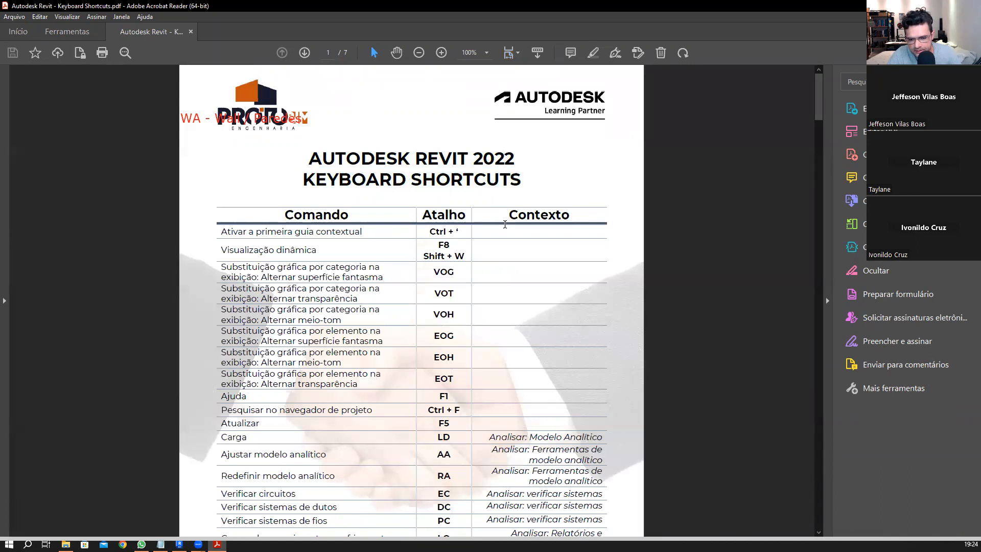
pyautogui.scroll(-3, 455, 209)
pyautogui.scroll(-3, 454, 209)
pyautogui.scroll(3, 454, 209)
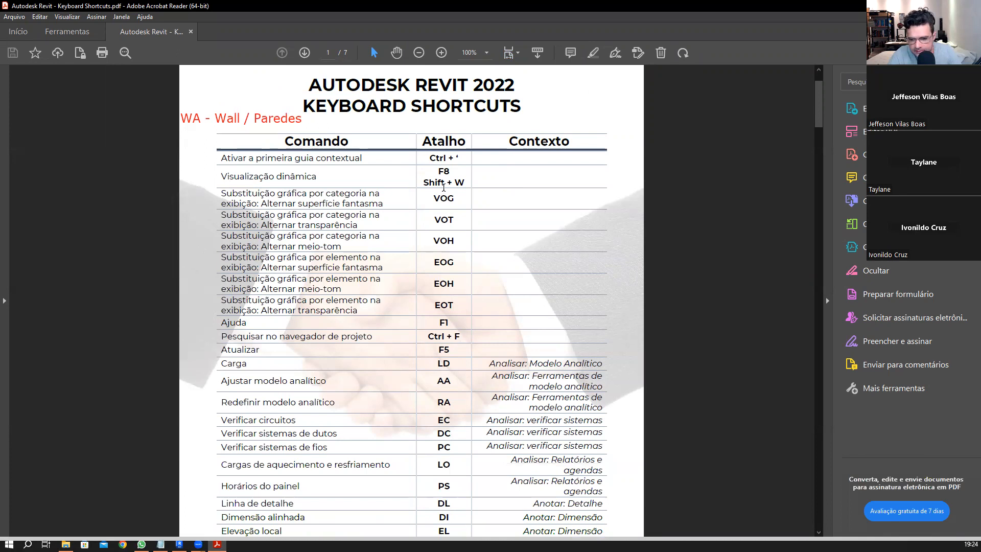
pyautogui.scroll(-8, 444, 187)
pyautogui.scroll(5, 445, 168)
pyautogui.scroll(1, 448, 106)
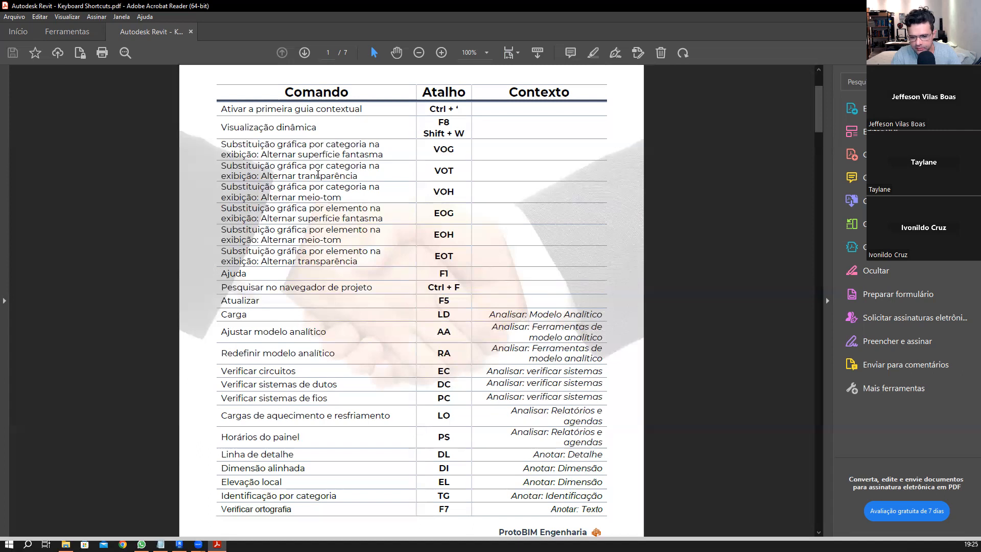
# - Look through the following pages of the shortcuts PDF and return to the architecture commands on page 2
pyautogui.scroll(-10, 457, 188)
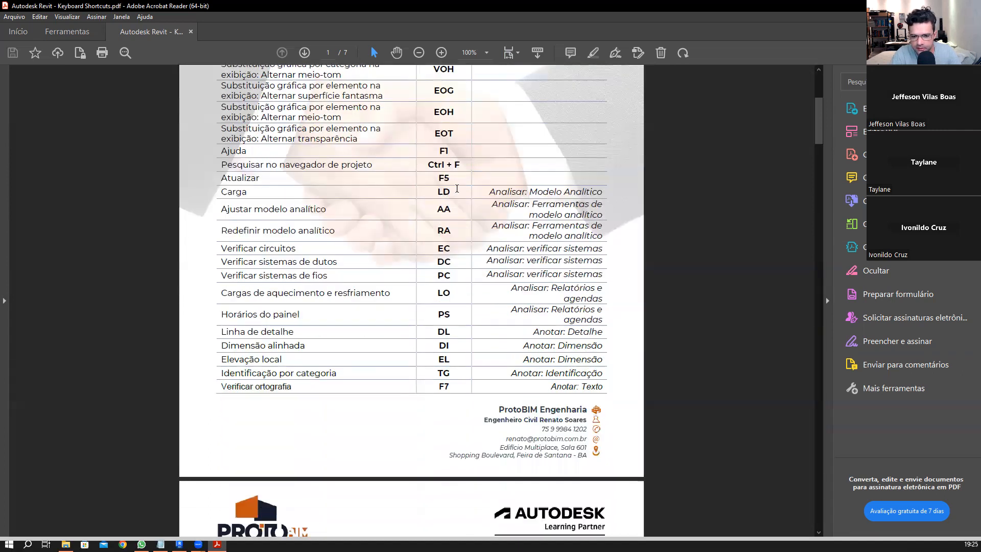
pyautogui.scroll(-10, 457, 188)
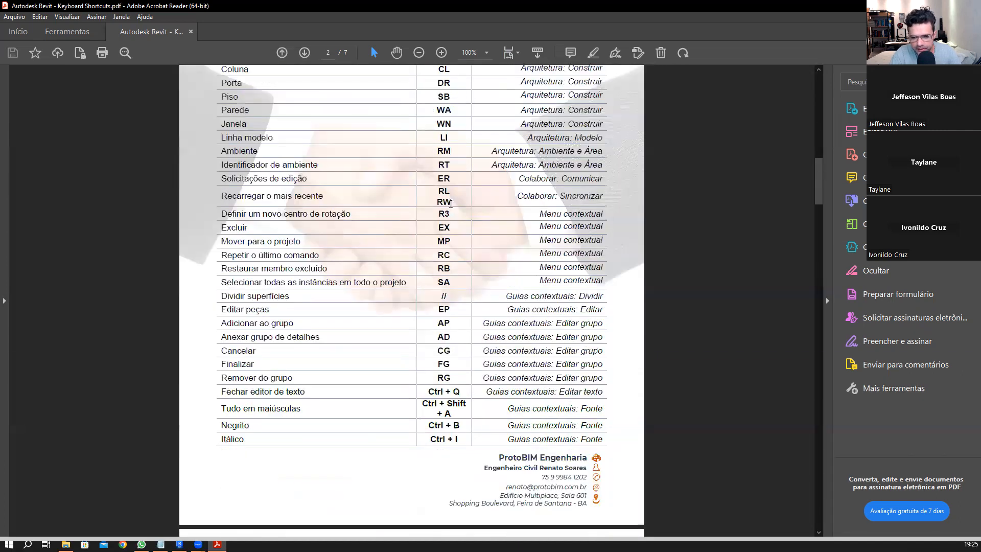
pyautogui.scroll(-10, 451, 204)
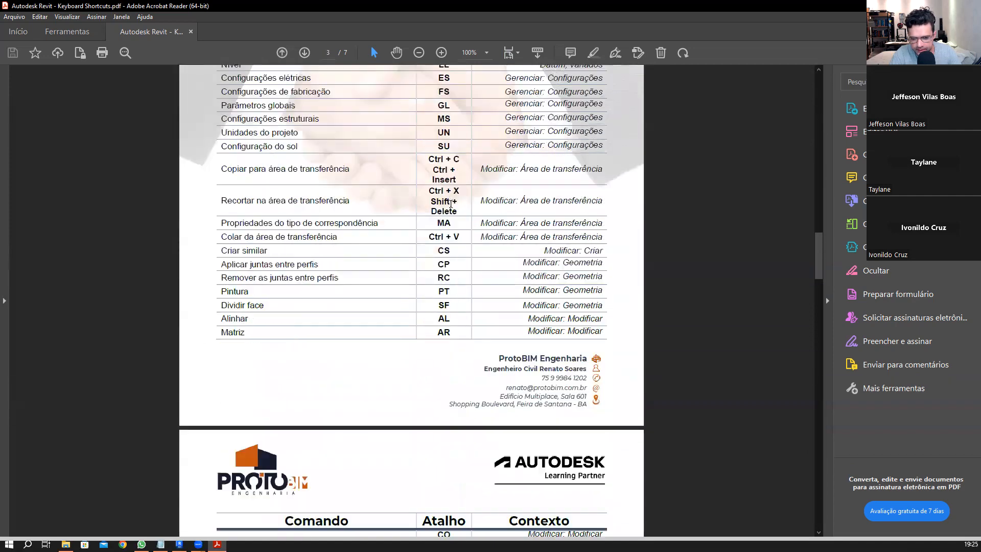
pyautogui.scroll(-10, 452, 204)
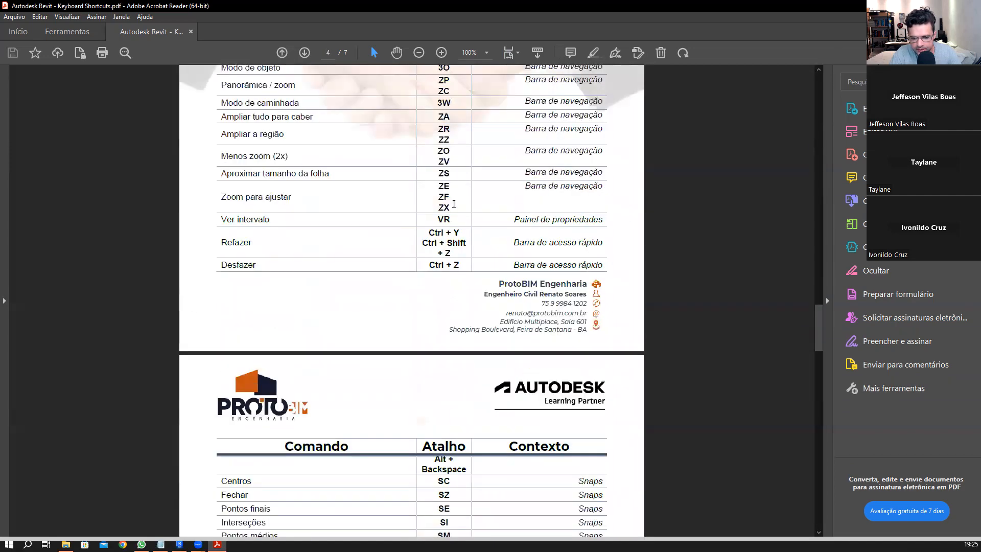
pyautogui.scroll(-15, 456, 204)
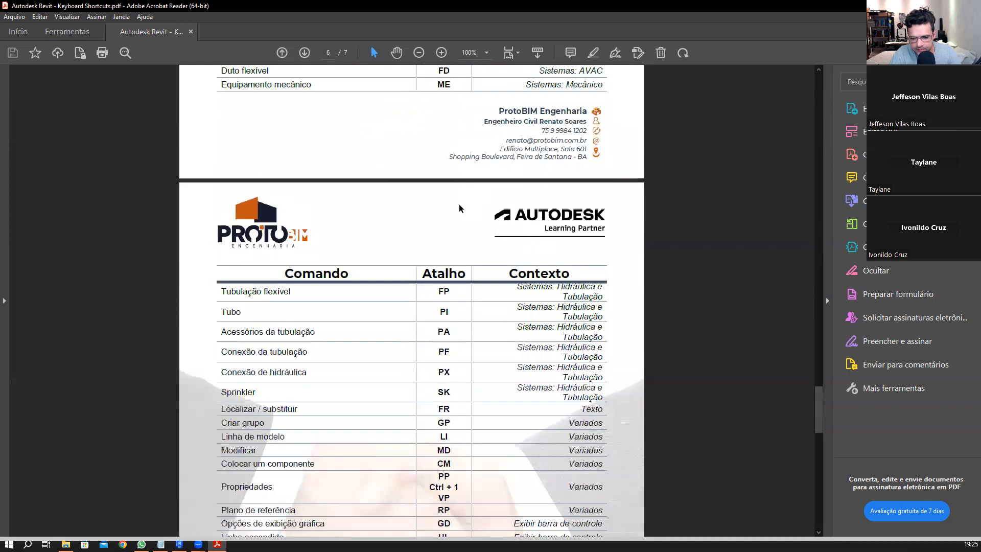
pyautogui.moveTo(821, 433); pyautogui.dragTo(796, 112)
pyautogui.scroll(3, 788, 111)
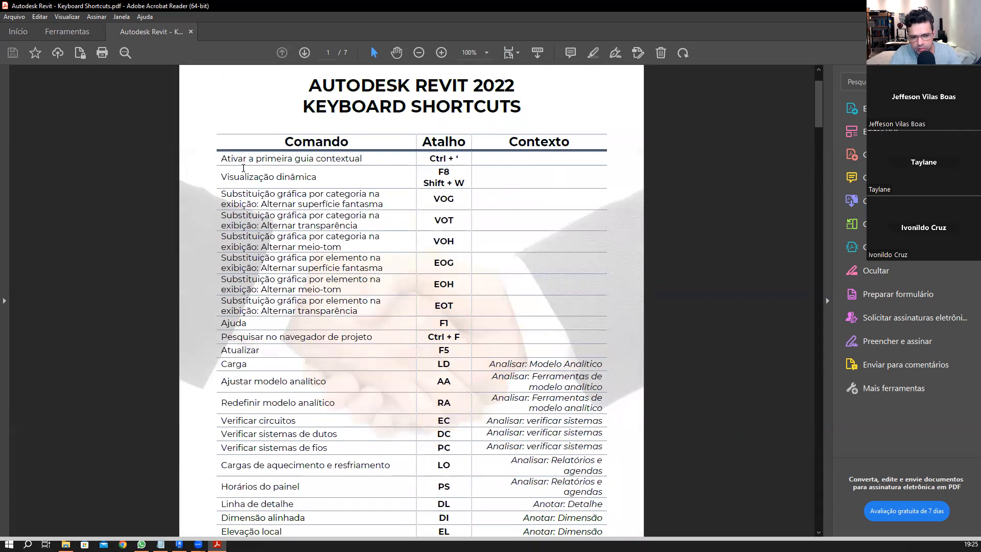
pyautogui.scroll(-5, 268, 170)
pyautogui.scroll(-3, 267, 170)
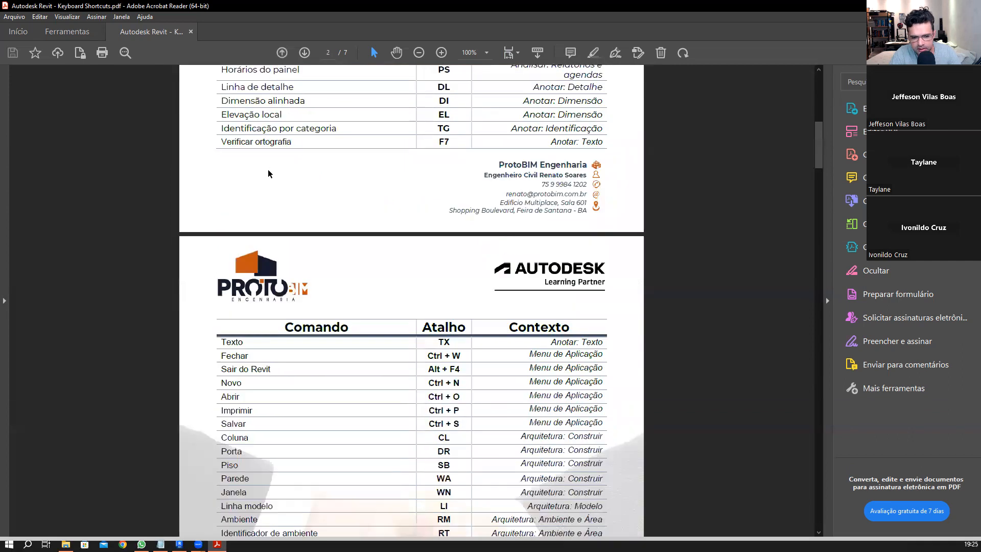
# - Highlight the Parede row with its WA shortcut and Arquitetura: Construir context on page 2 of the shortcuts PDF
pyautogui.scroll(-8, 269, 173)
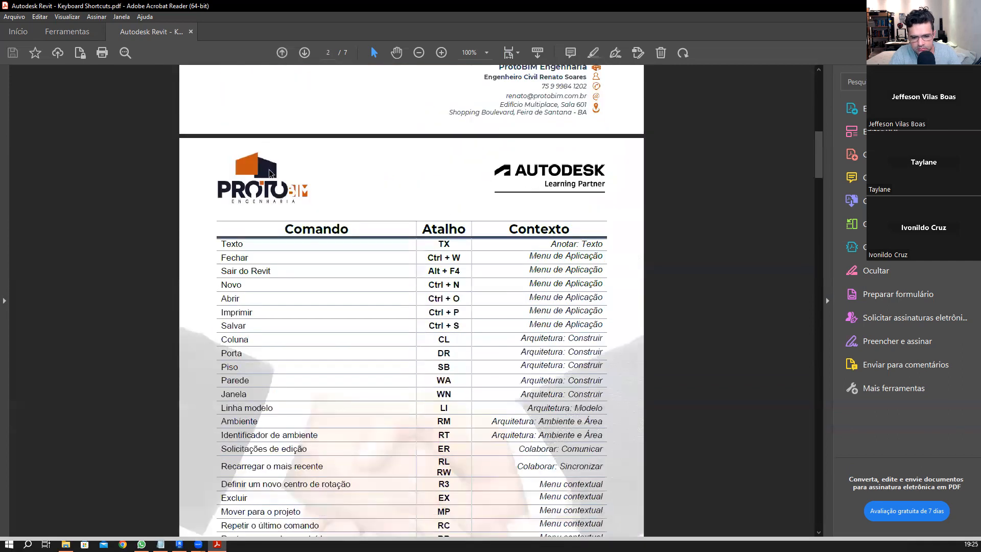
pyautogui.scroll(5, 268, 170)
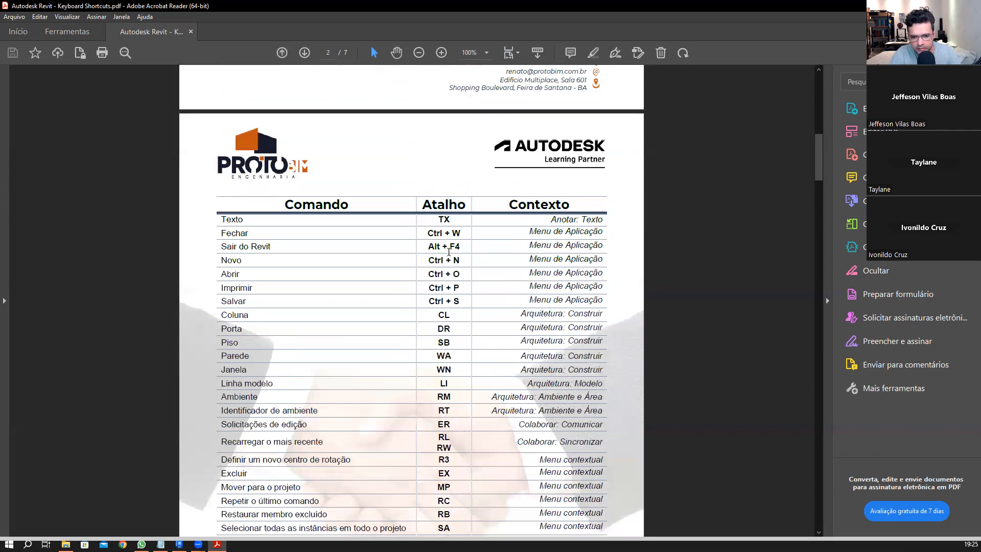
pyautogui.scroll(-1, 448, 256)
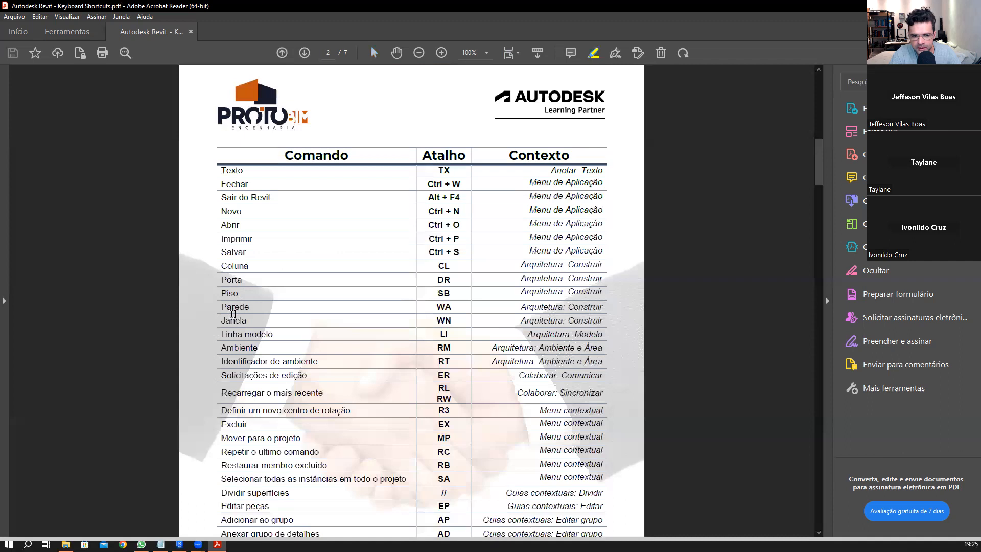
pyautogui.moveTo(223, 307); pyautogui.dragTo(602, 309)
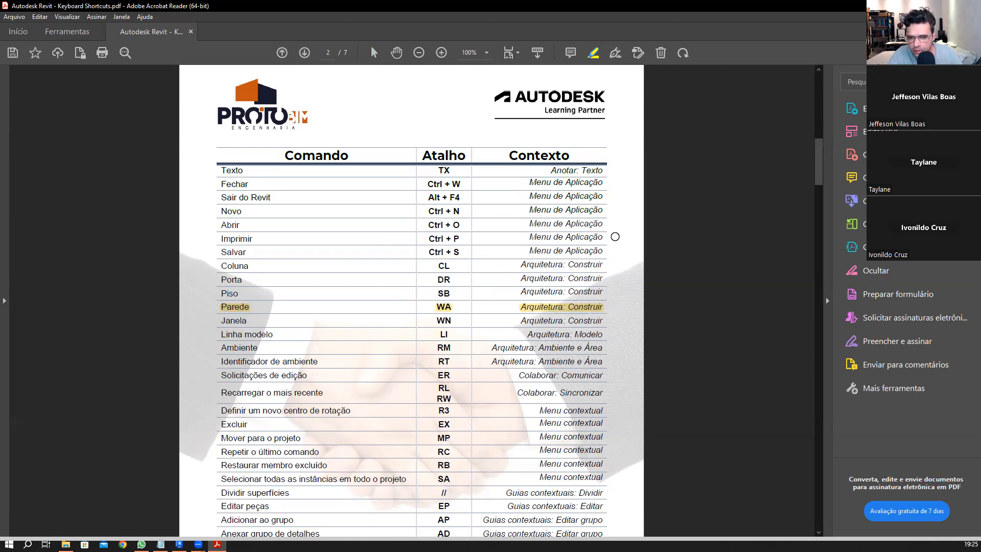
pyautogui.press('Escape')
# - Attach the comment "Comentário a respeito do atalho" to the Parede row highlight, publish it and close the comment box
pyautogui.scroll(-1, 570, 295)
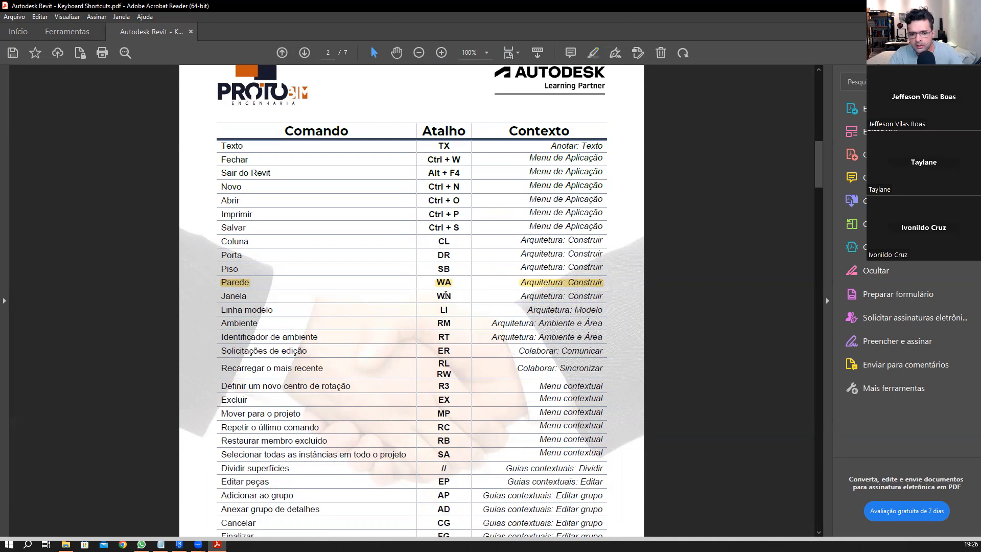
pyautogui.scroll(-4, 480, 338)
pyautogui.scroll(-1, 480, 339)
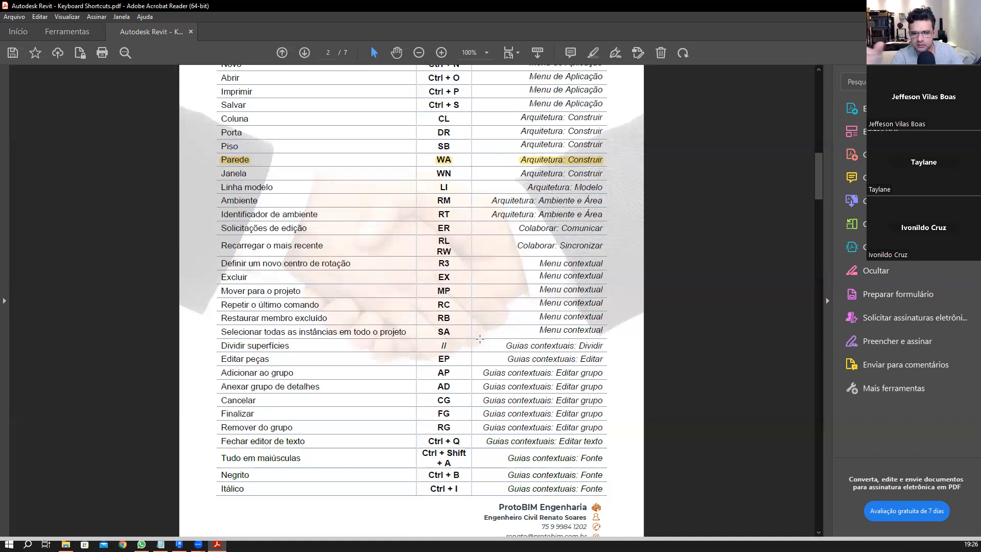
pyautogui.scroll(3, 480, 339)
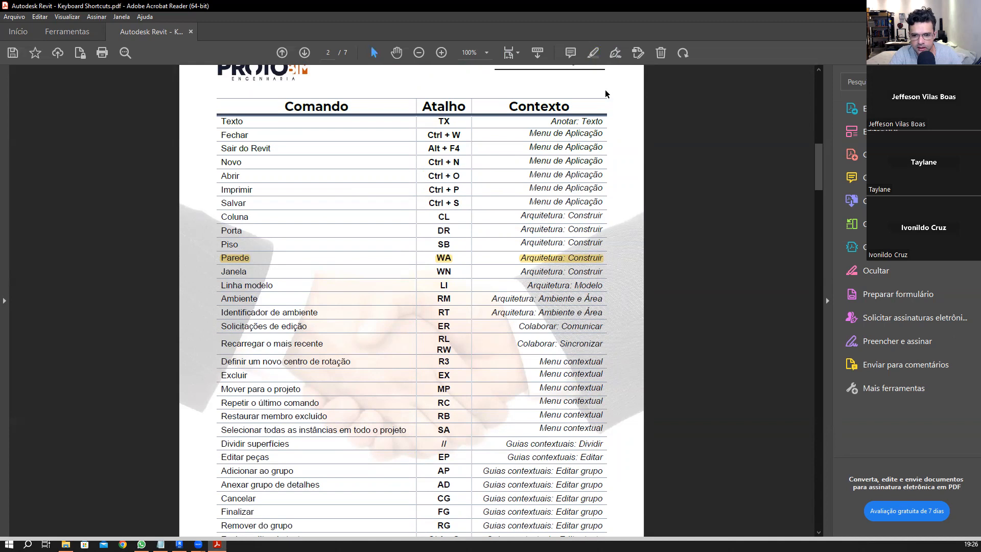
pyautogui.click(556, 260)
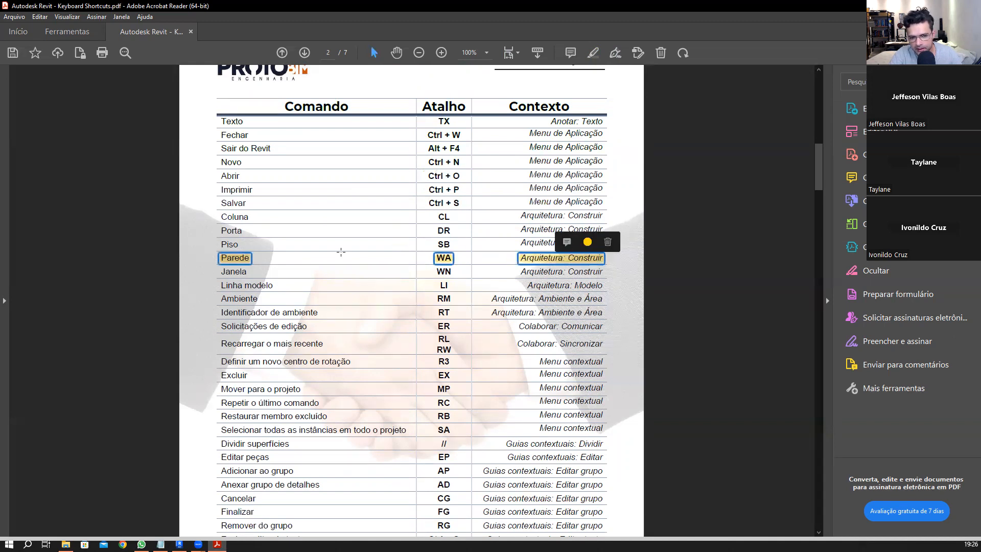
pyautogui.click(398, 256)
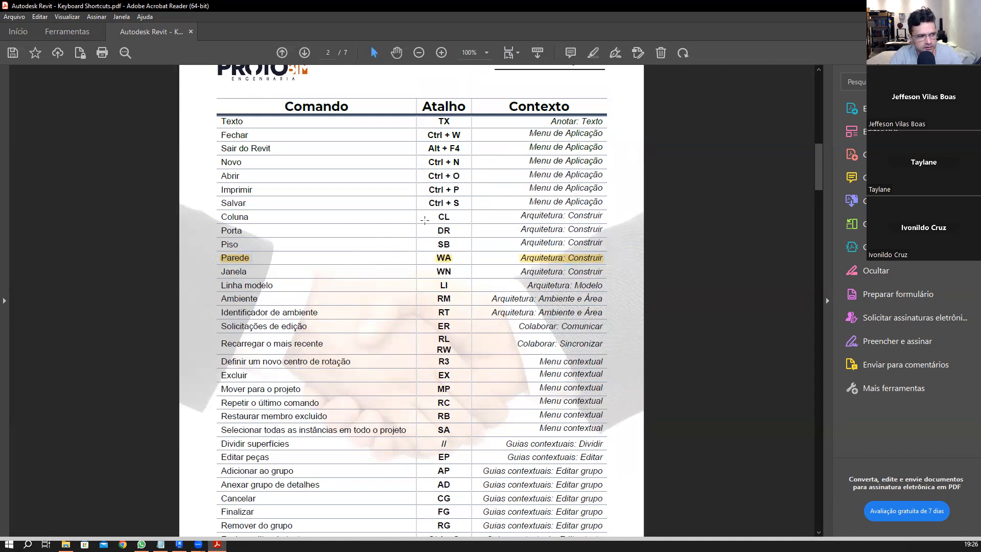
pyautogui.click(558, 263)
pyautogui.click(608, 241)
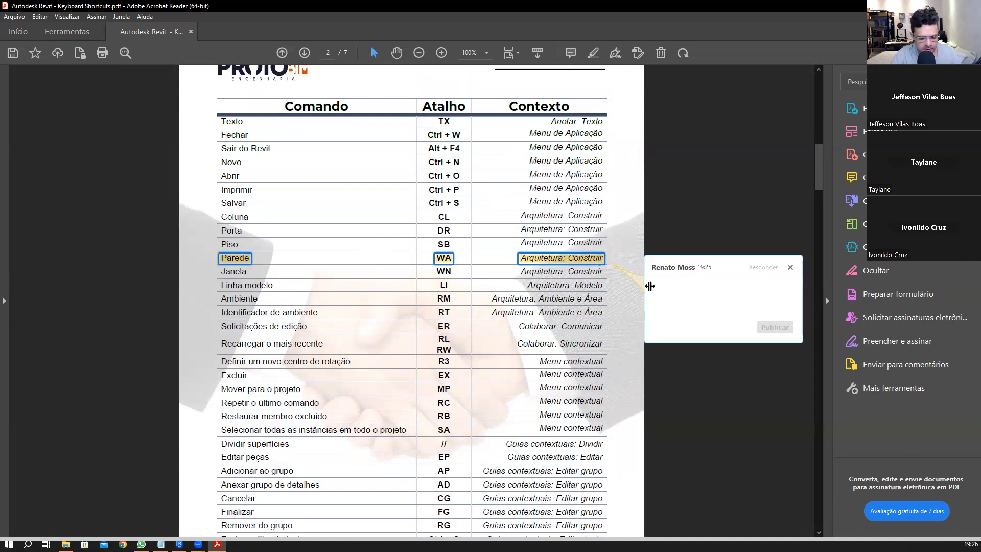
pyautogui.write('E')
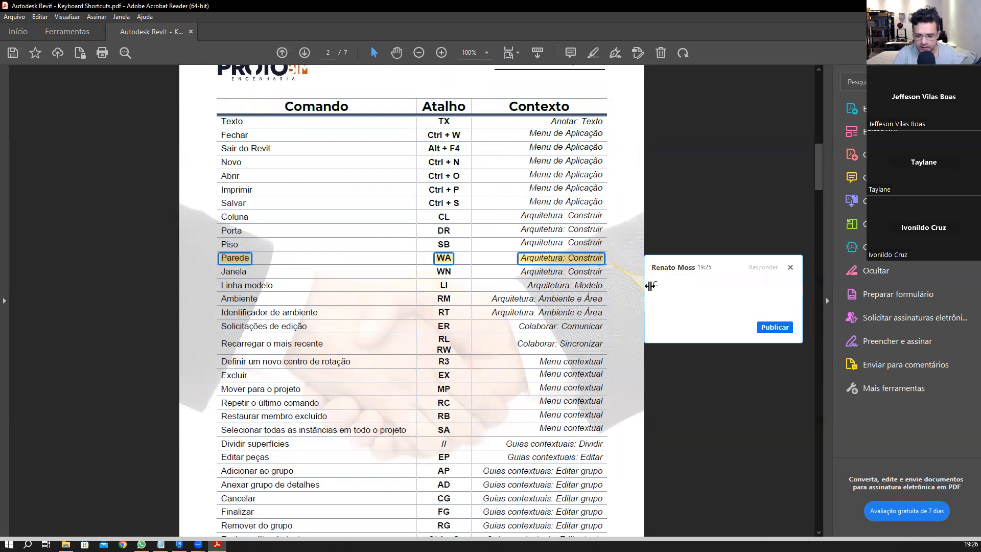
pyautogui.write('oment')
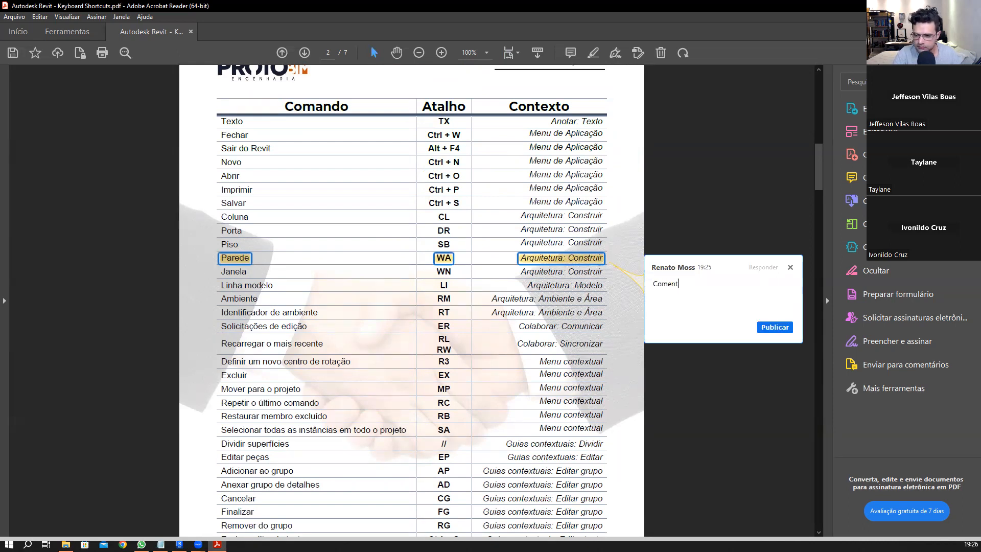
pyautogui.write('árioa')
pyautogui.press('BackSpace')
pyautogui.write('a')
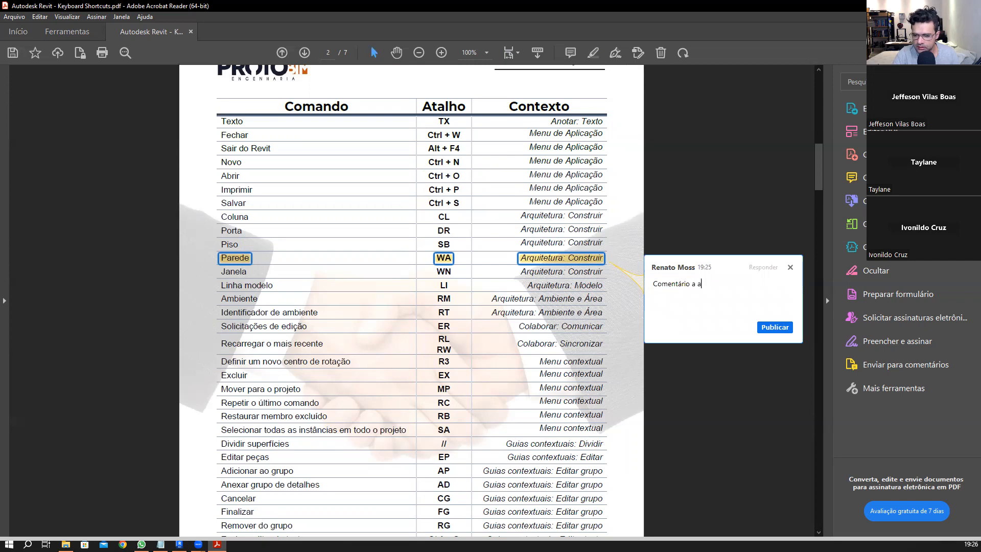
pyautogui.press('BackSpace')
pyautogui.write('respeito do')
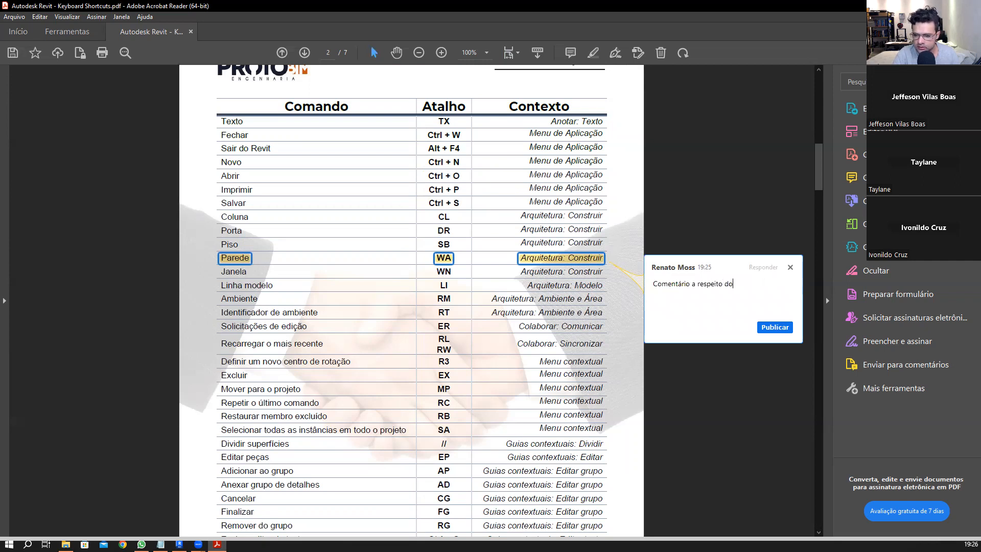
pyautogui.write(' atalho')
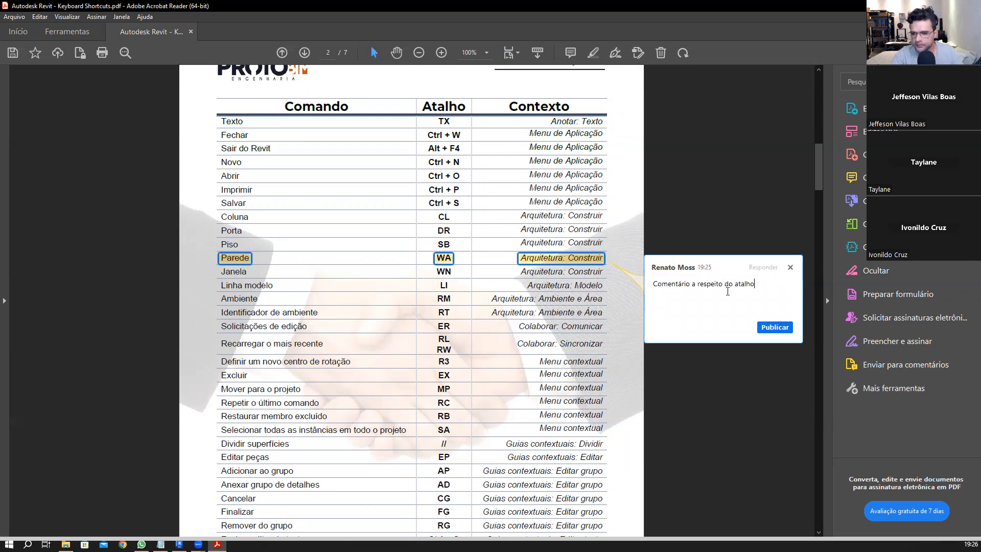
pyautogui.click(765, 329)
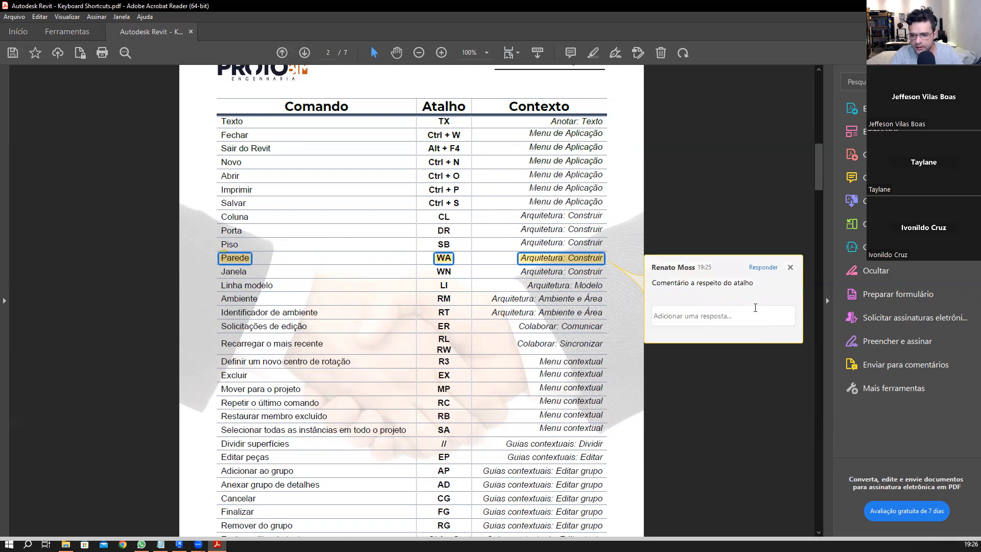
pyautogui.click(790, 267)
# - Look through the remaining pages of the shortcuts PDF and return to the first page
pyautogui.scroll(-10, 276, 110)
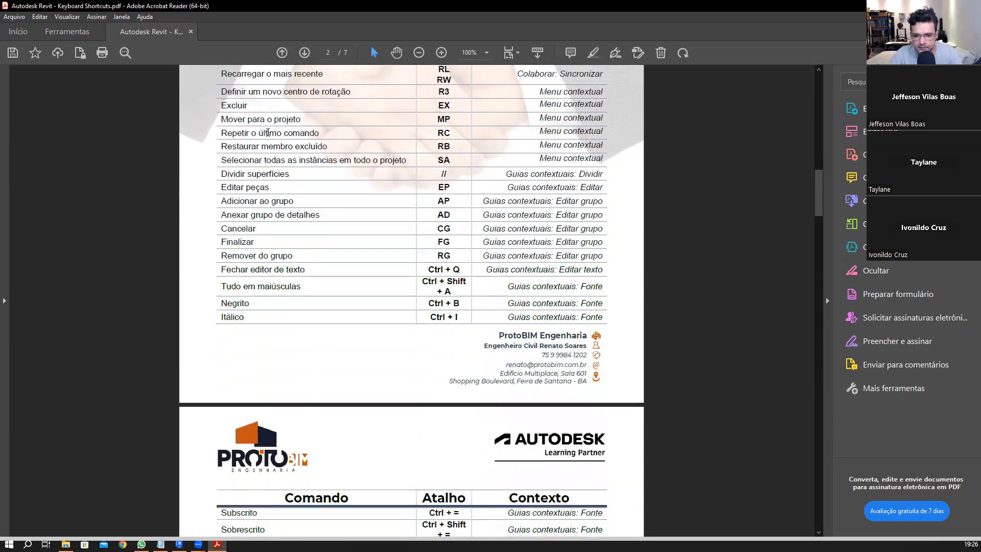
pyautogui.scroll(-20, 268, 133)
pyautogui.scroll(-20, 423, 208)
pyautogui.scroll(-20, 712, 331)
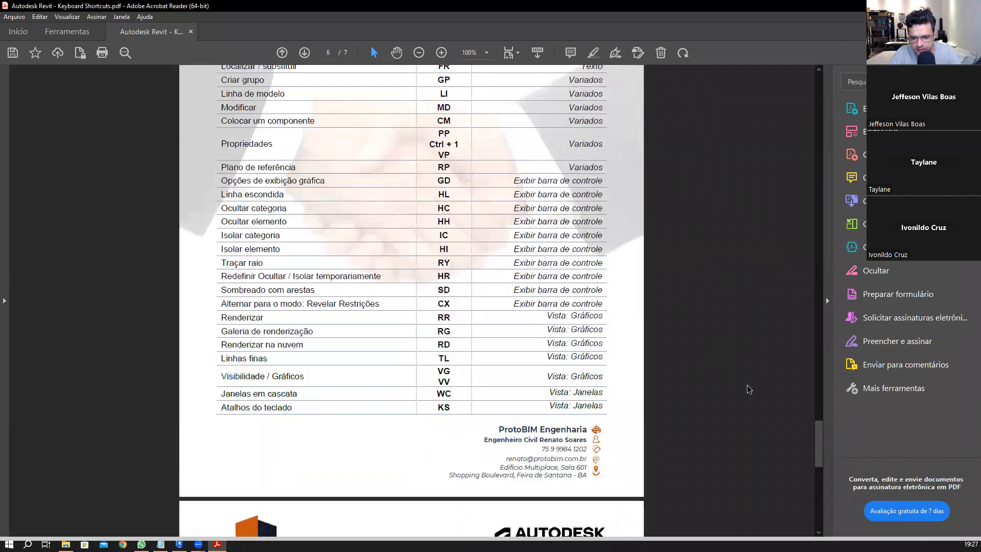
pyautogui.moveTo(816, 440); pyautogui.dragTo(790, 187)
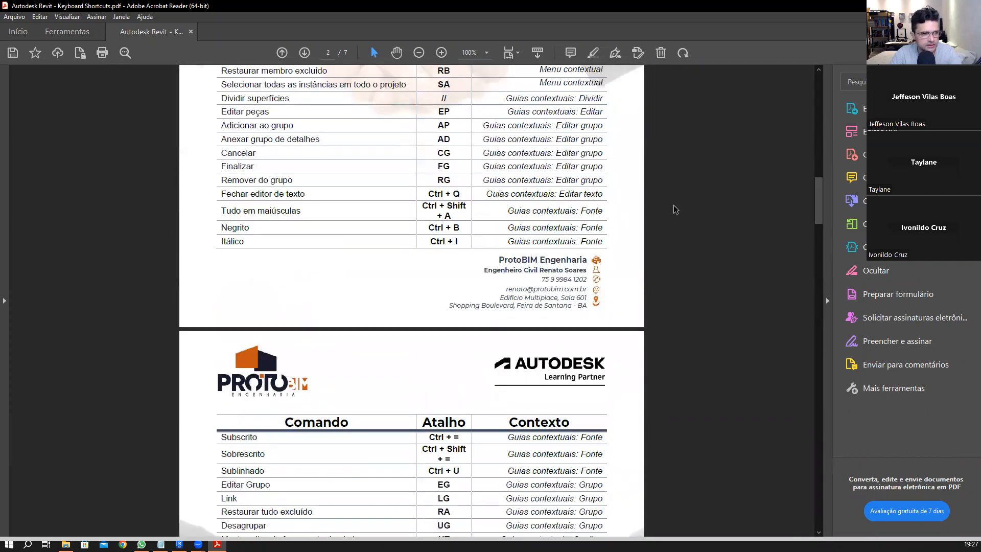
pyautogui.scroll(10, 580, 262)
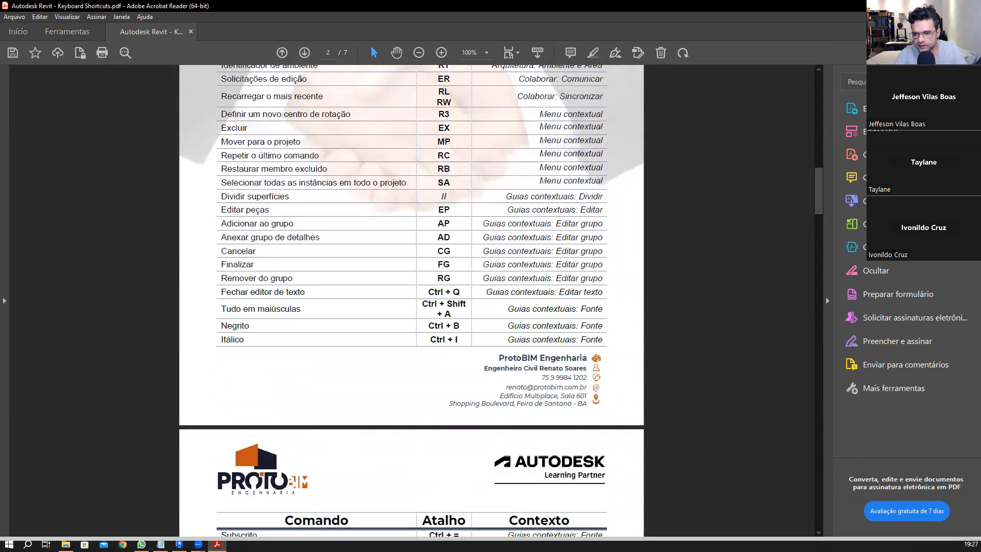
pyautogui.scroll(2, 555, 149)
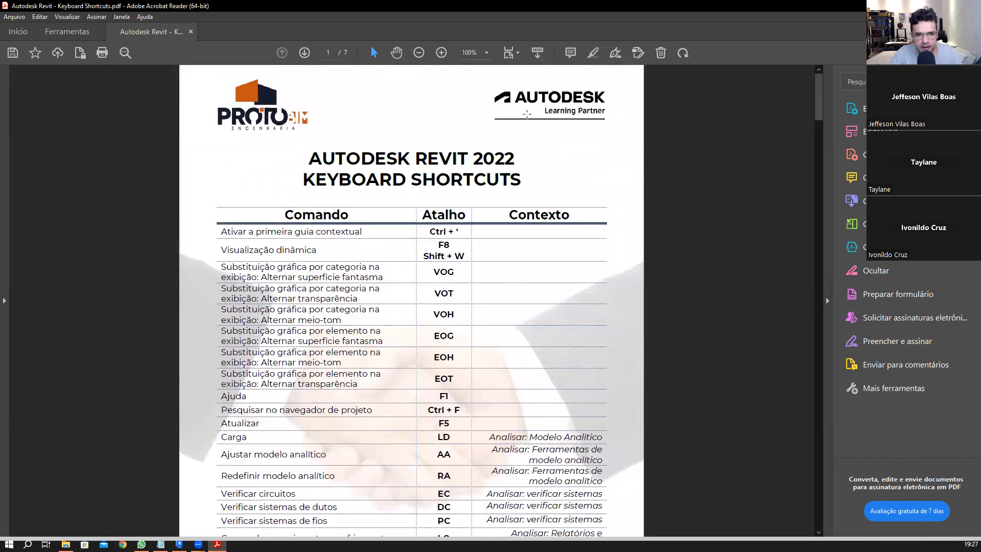
# - Close the shortcuts PDF, choosing to save its changes and to pick another folder for the file
pyautogui.click(191, 32)
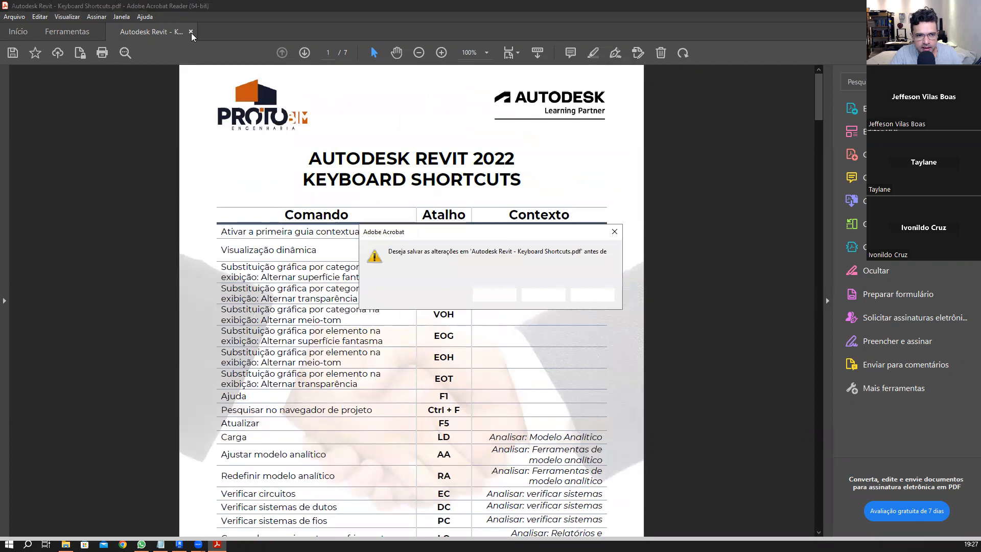
pyautogui.click(491, 297)
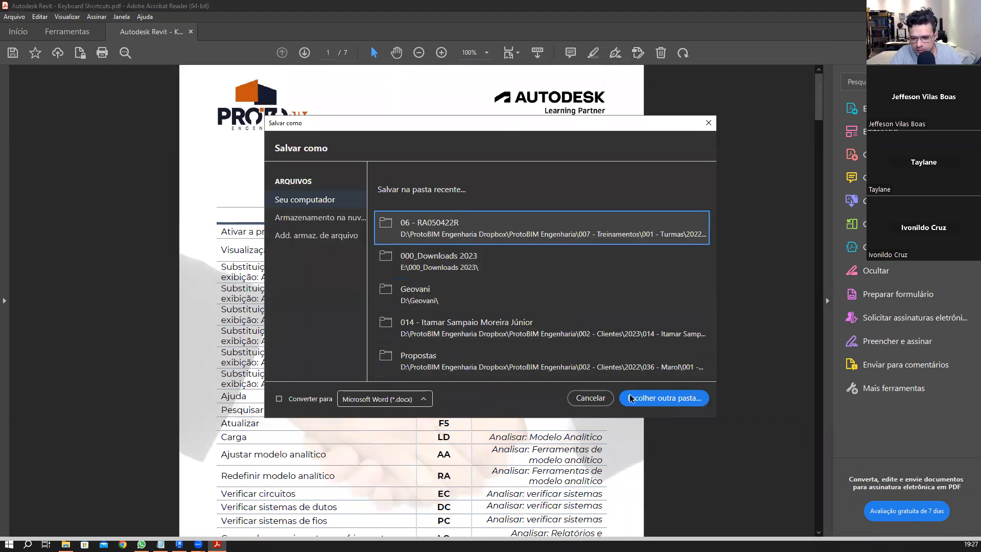
pyautogui.click(693, 403)
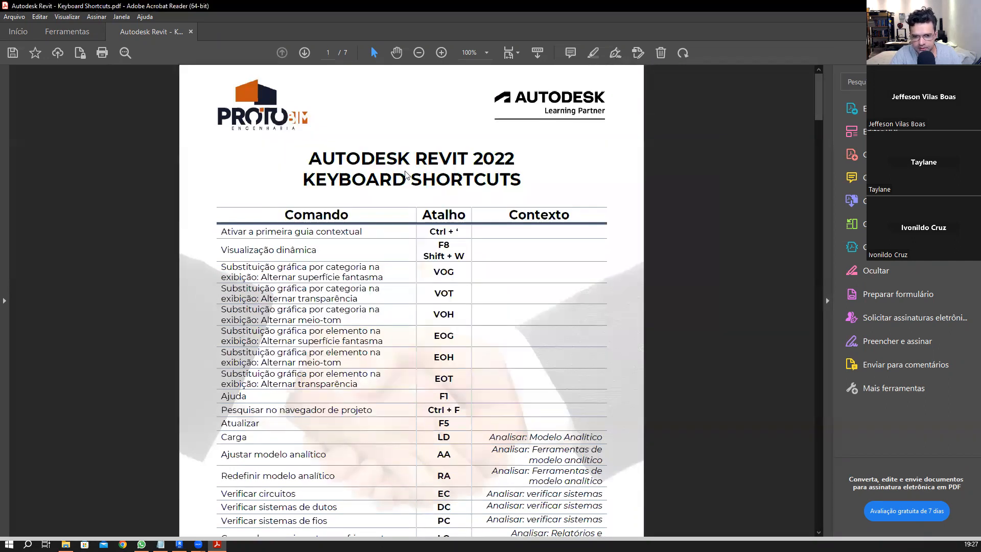
# - Save Autodesk Revit - Keyboard Shortcuts.pdf in the 01 - RA010523R folder under 007 - Treinamentos, 001 - Turmas, 2023, and close the document
pyautogui.scroll(-3, 123, 188)
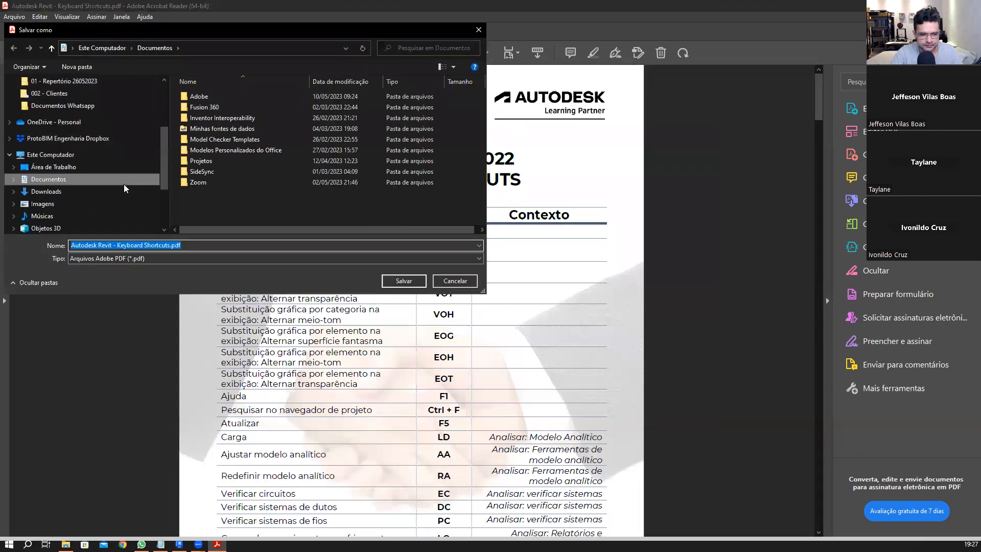
pyautogui.click(108, 196)
pyautogui.doubleClick(229, 139)
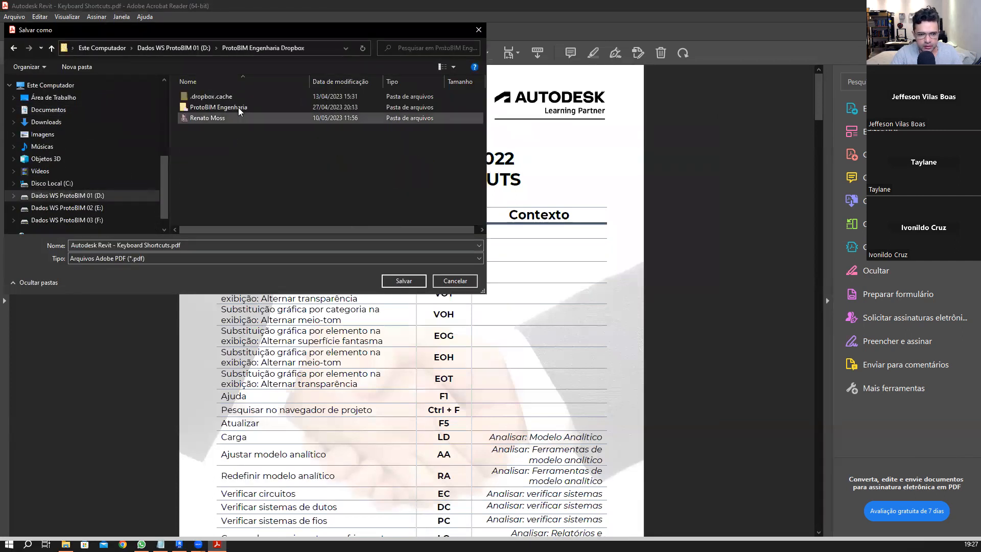
pyautogui.doubleClick(238, 106)
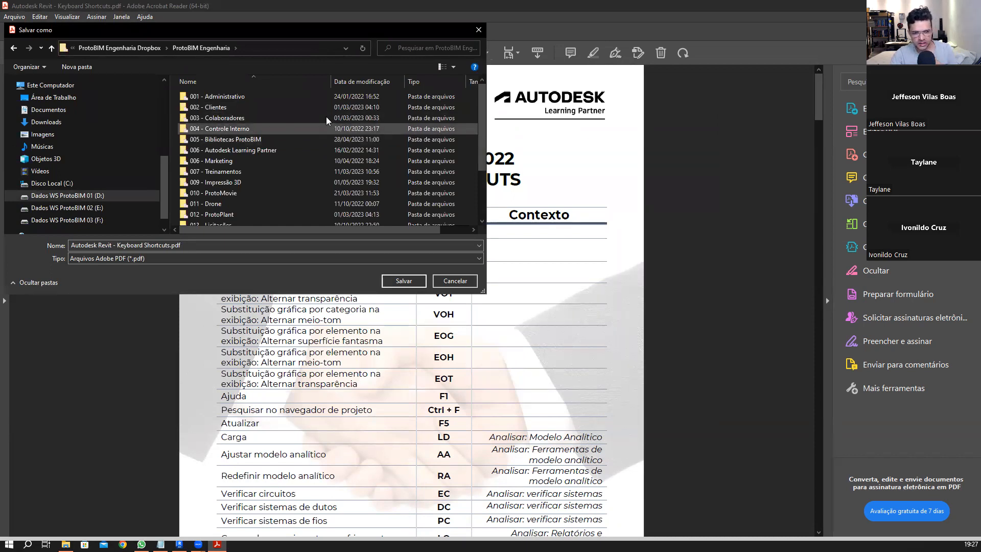
pyautogui.scroll(-2, 326, 116)
pyautogui.doubleClick(273, 120)
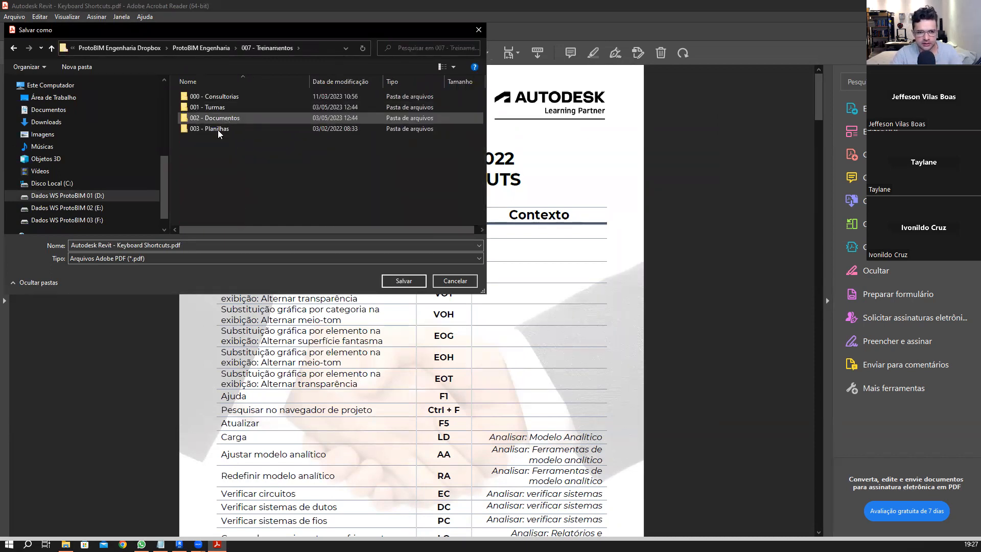
pyautogui.doubleClick(225, 108)
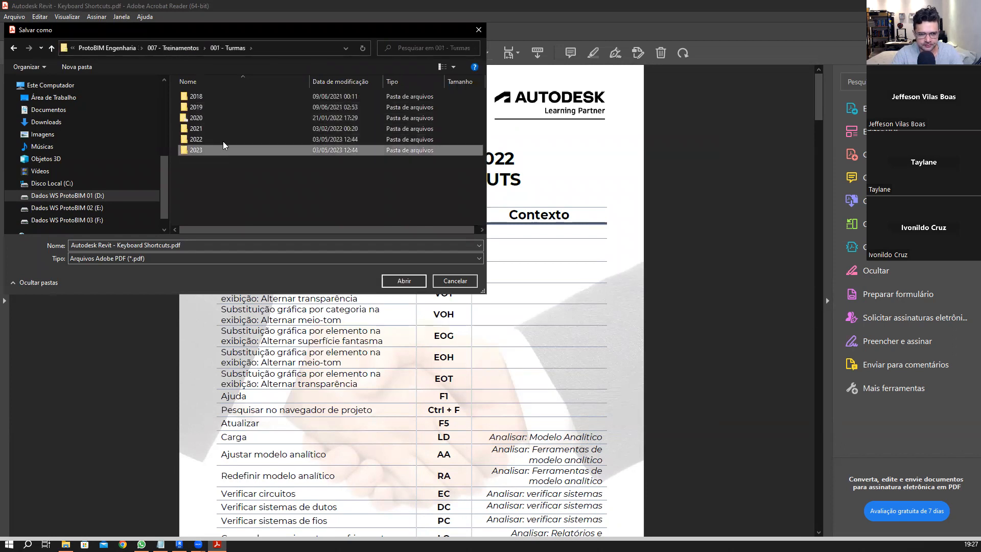
pyautogui.doubleClick(224, 149)
pyautogui.doubleClick(233, 97)
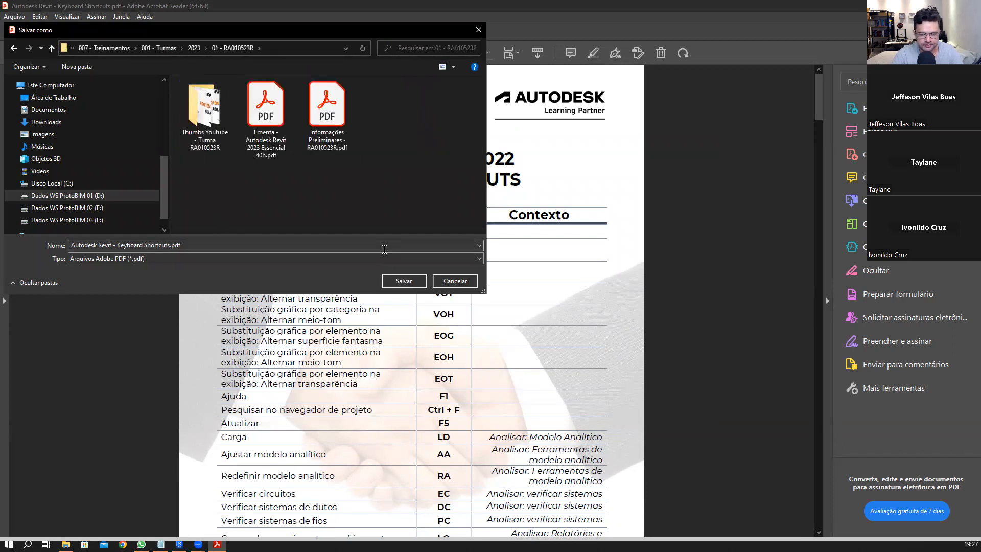
pyautogui.click(396, 279)
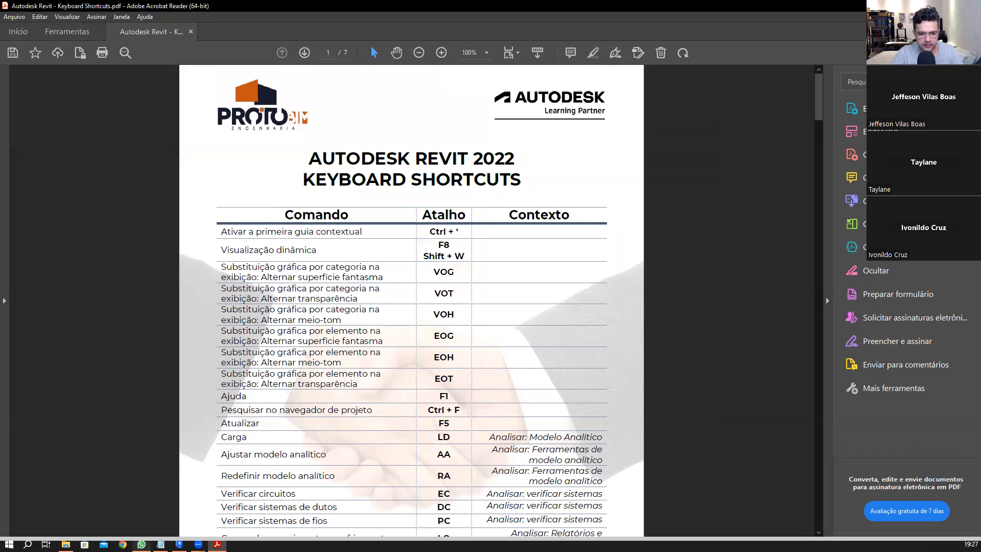
pyautogui.hotkey('ctrl', 'w')
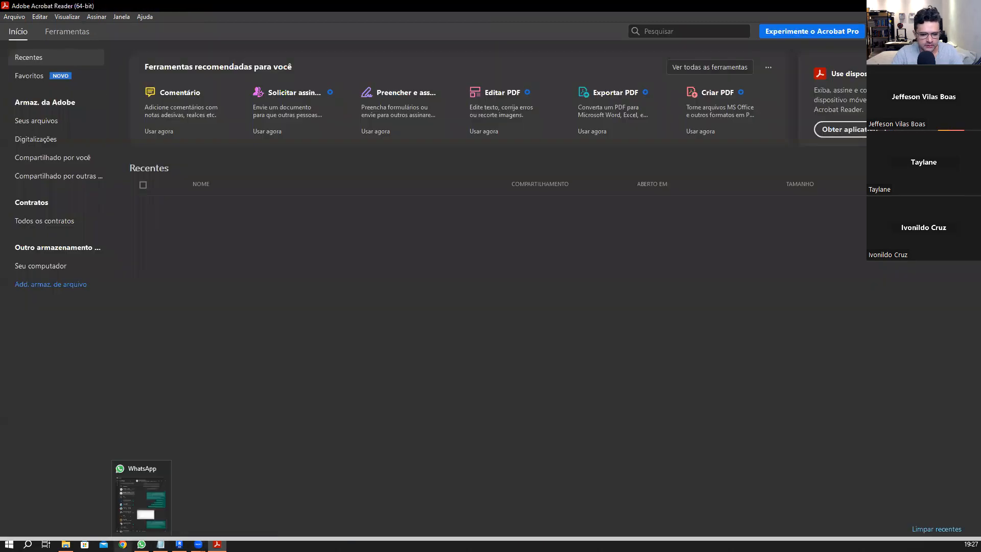
# - Return to Revit's Nível 1 floor plan and leave the Wall command
pyautogui.click(123, 545)
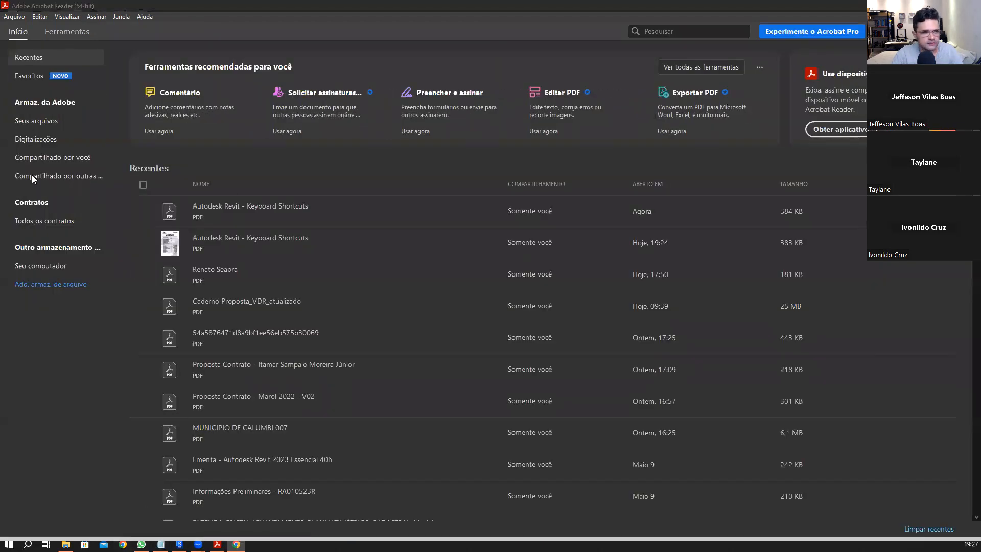
pyautogui.click(969, 6)
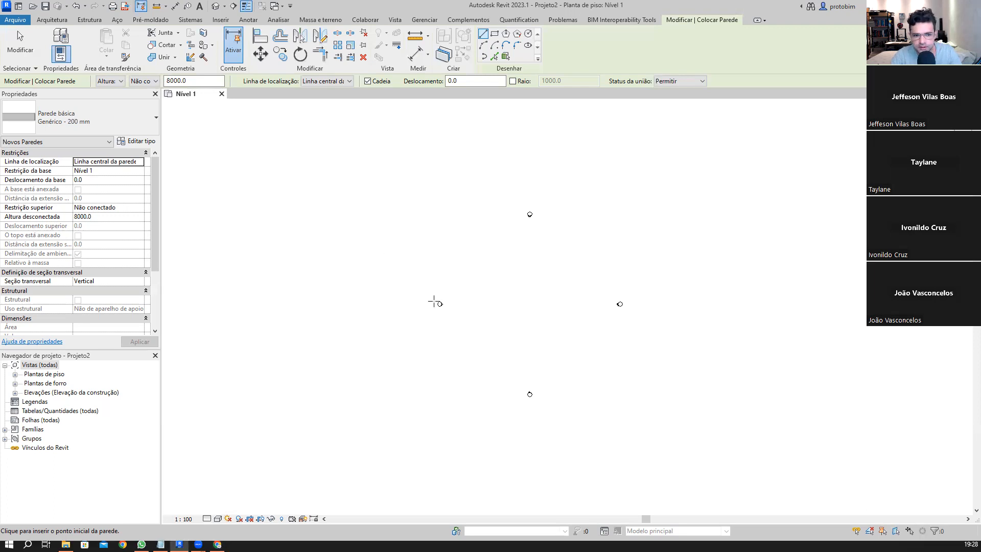
pyautogui.press('Escape')
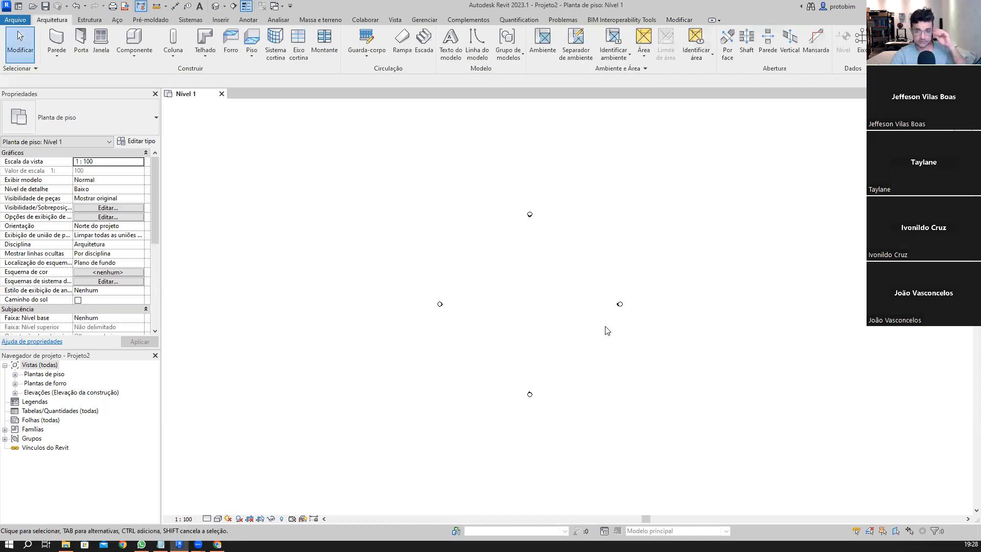
# - Narrow the Properties palette slightly and add the on-screen text ELEMENTOS CONSTRUTIVOS directly under the WA - Wall / Paredes note
pyautogui.scroll(1, 571, 323)
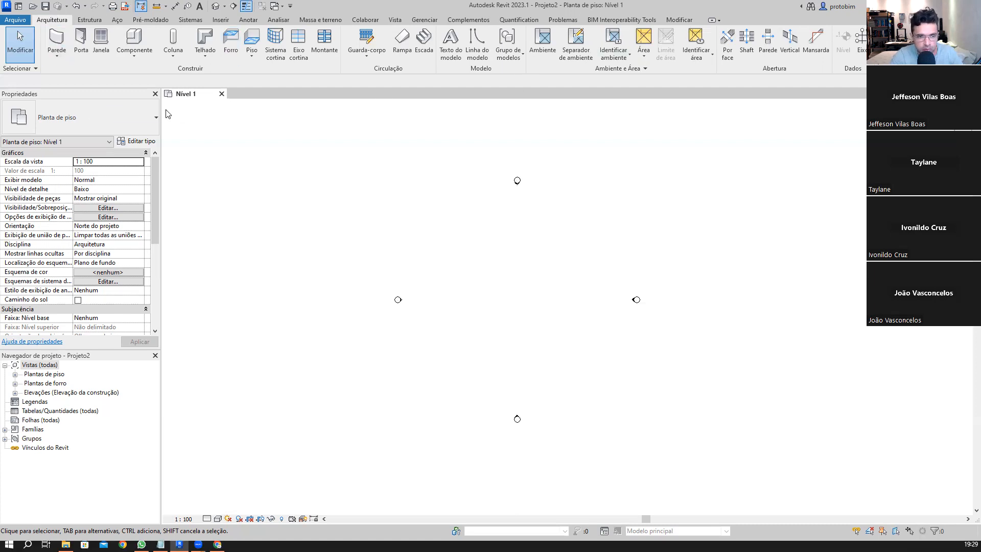
pyautogui.moveTo(161, 110); pyautogui.dragTo(157, 110)
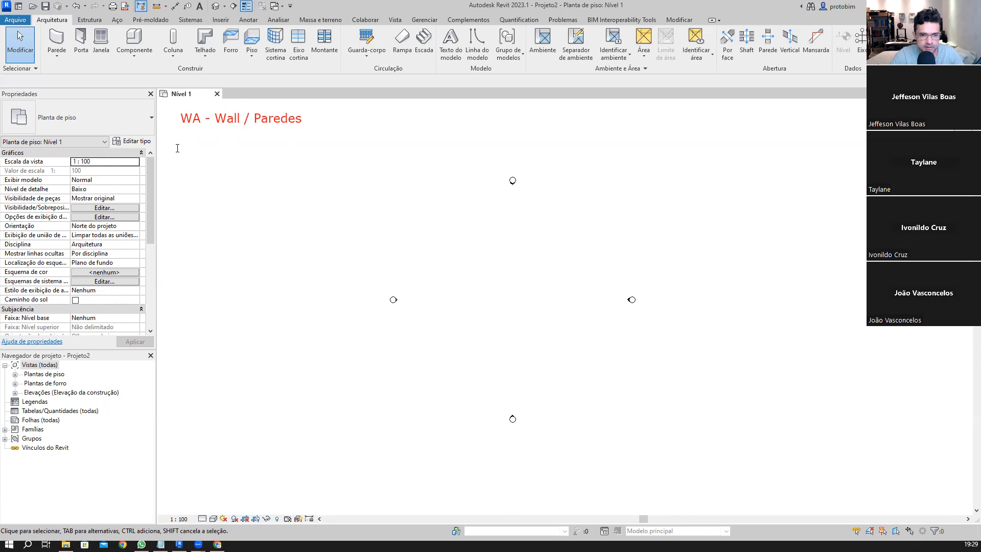
pyautogui.click(179, 149)
pyautogui.write('ELEMENTOS CONSTRUTIVOS')
pyautogui.press('Escape')
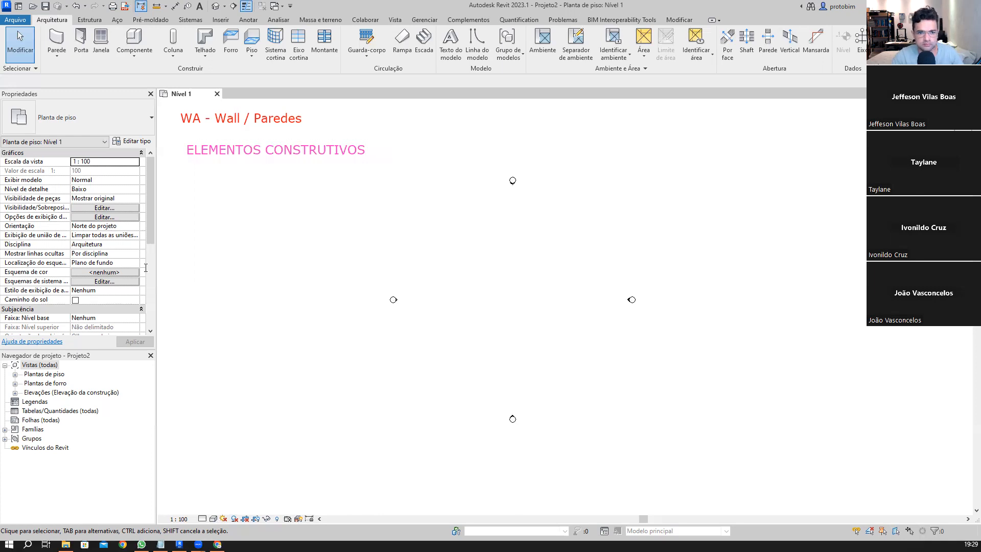
pyautogui.moveTo(263, 149); pyautogui.dragTo(255, 135)
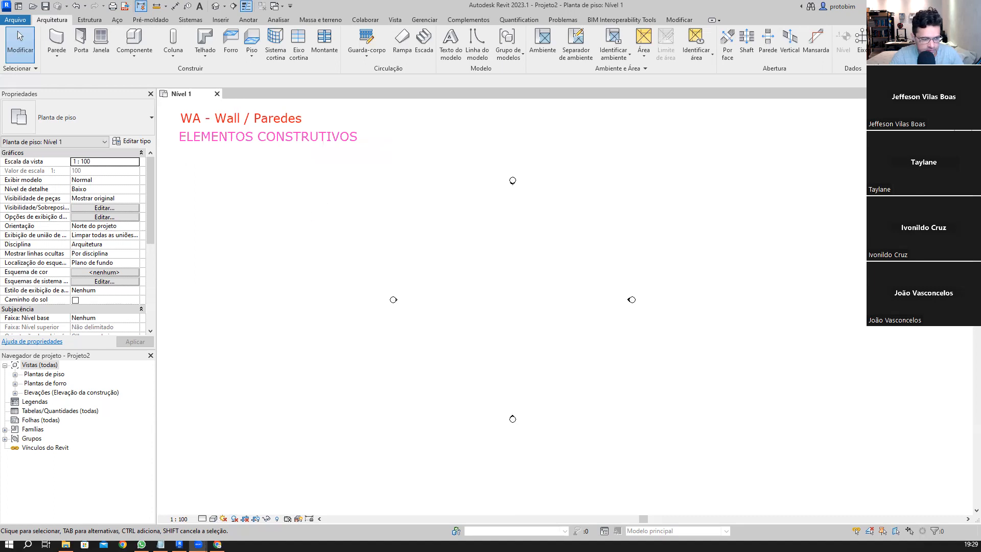
# - Reopen the ELEMENTOS CONSTRUTIVOS note and add, after a blank line, the item "1 - Definir as referências do objeto"
pyautogui.click(345, 140)
pyautogui.doubleClick(345, 140)
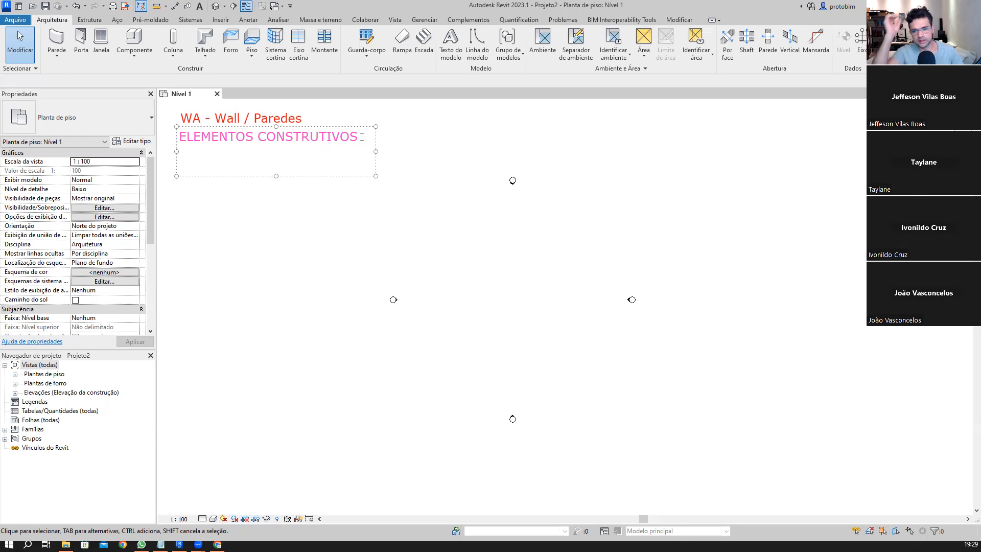
pyautogui.press('Return')
pyautogui.press('Return')
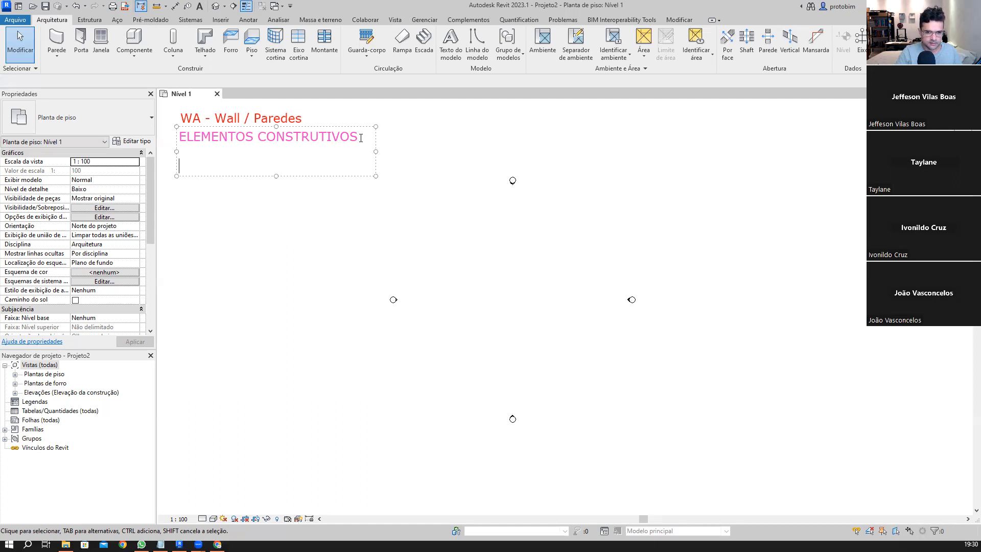
pyautogui.write('1- DE')
pyautogui.press('BackSpace')
pyautogui.press('BackSpace')
pyautogui.press('BackSpace')
pyautogui.press('BackSpace')
pyautogui.write('- Definir as refer~e')
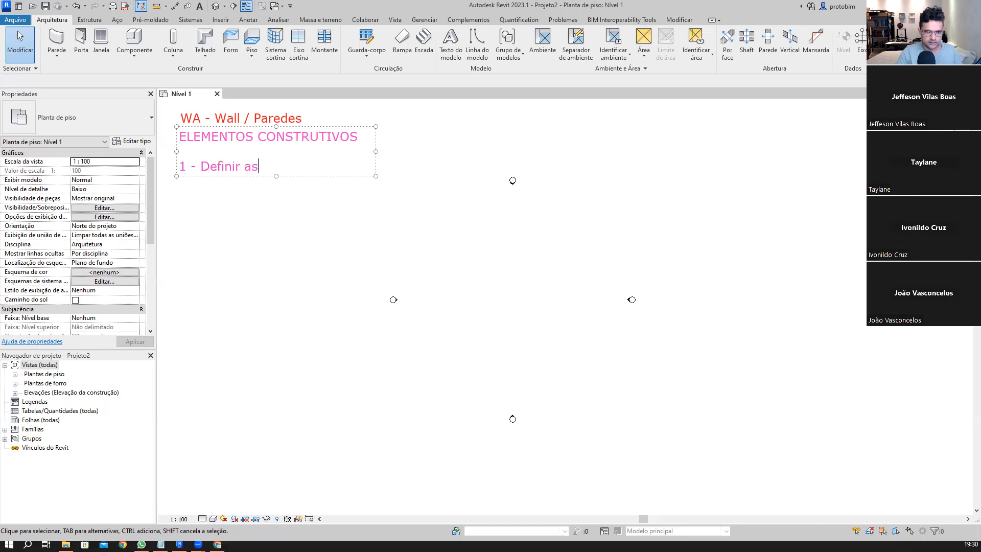
pyautogui.press('BackSpace')
pyautogui.press('BackSpace')
pyautogui.press('BackSpace')
pyautogui.press('BackSpace')
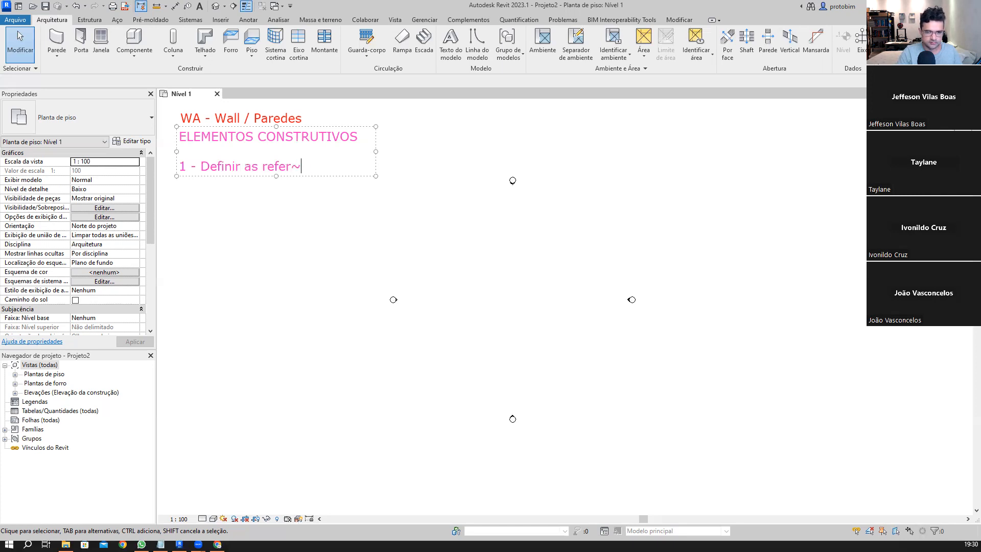
pyautogui.write('erências do objeto')
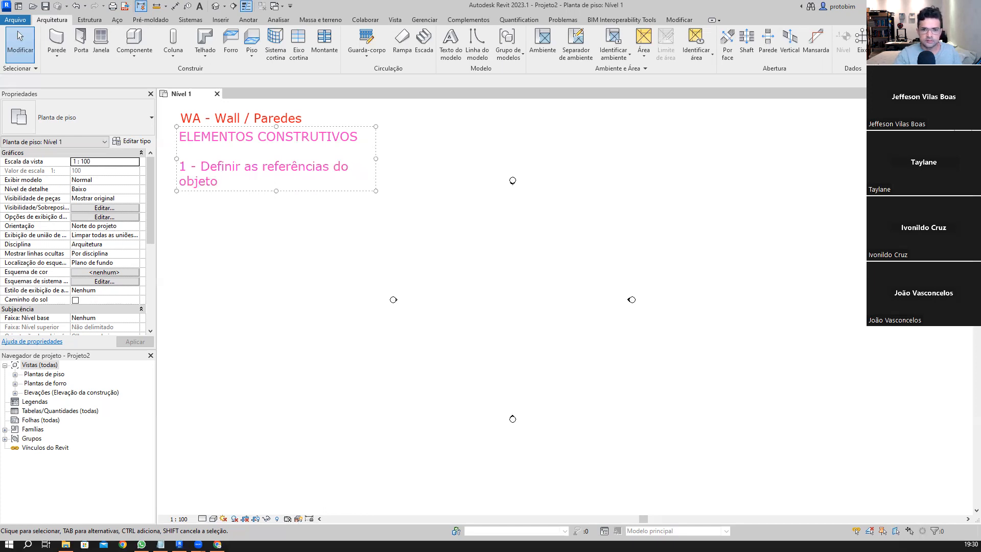
# - Complete item 1 with ": nível, restrição, plano de referência" and widen the text box so the item fits on one line
pyautogui.moveTo(375, 158); pyautogui.dragTo(611, 158)
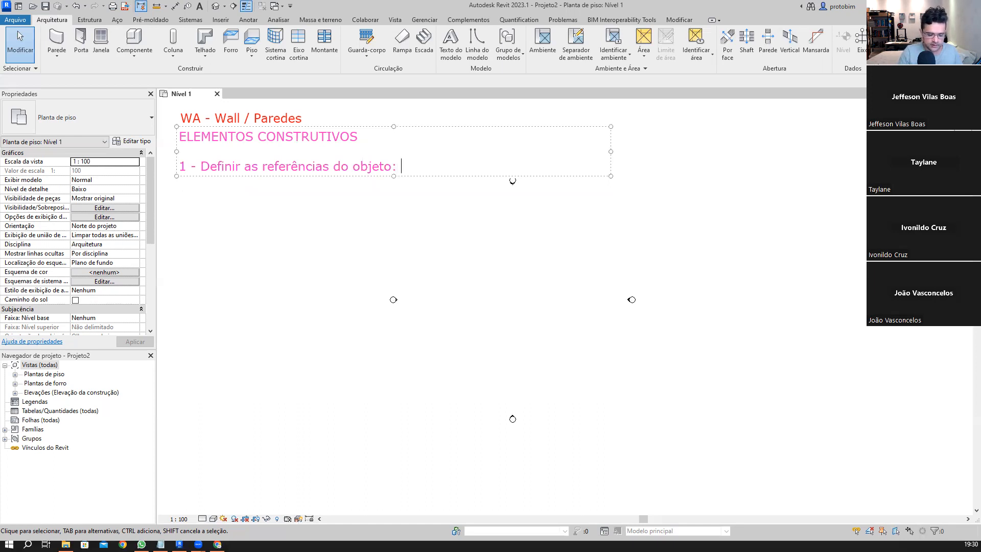
pyautogui.write(': ni')
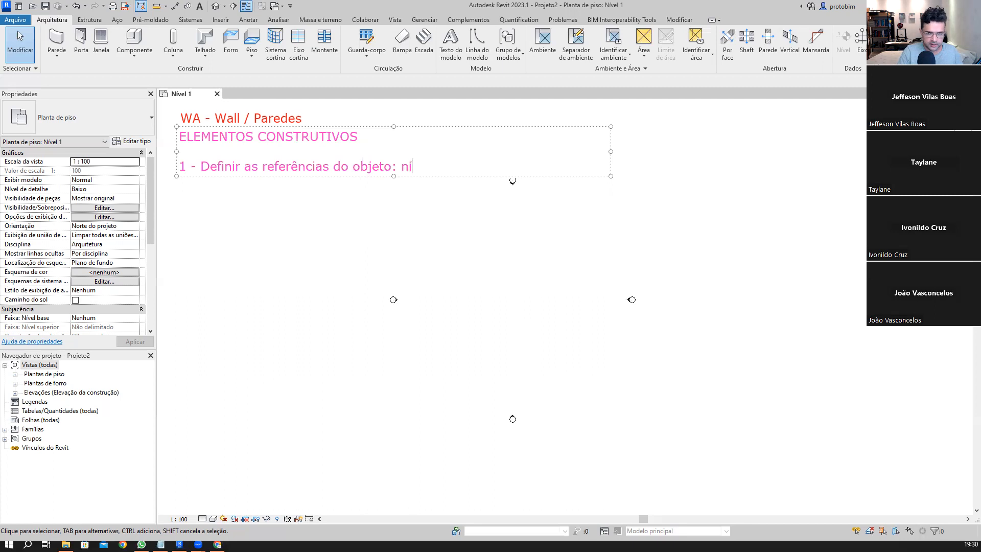
pyautogui.write('ve')
pyautogui.press('BackSpace')
pyautogui.press('BackSpace')
pyautogui.press('BackSpace')
pyautogui.write('ível, restri')
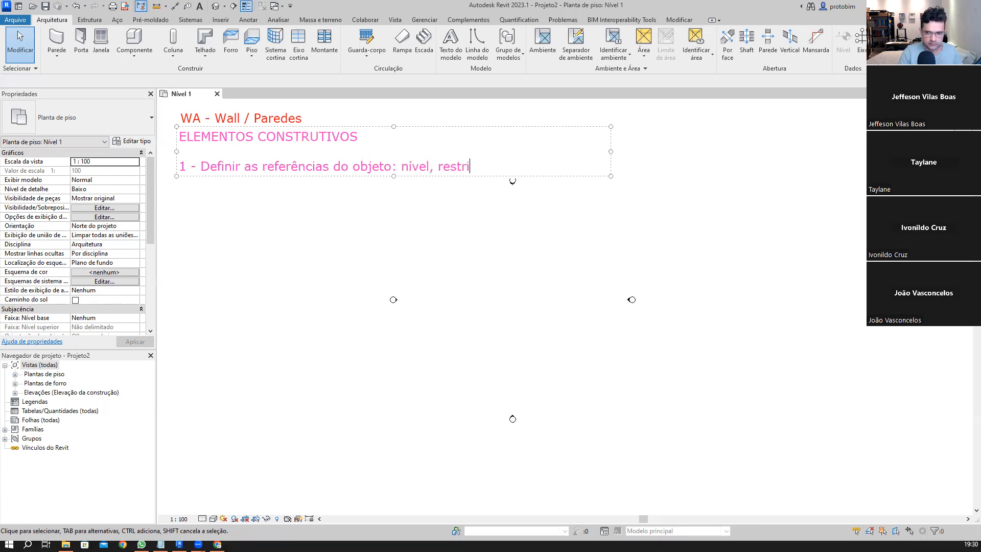
pyautogui.write('ção')
pyautogui.write(', plano de r')
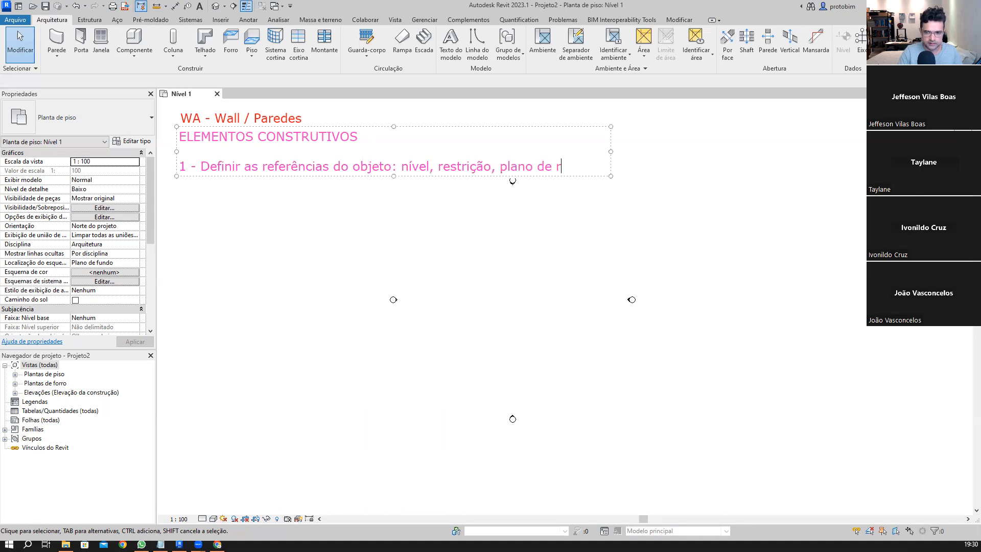
pyautogui.write('eferência')
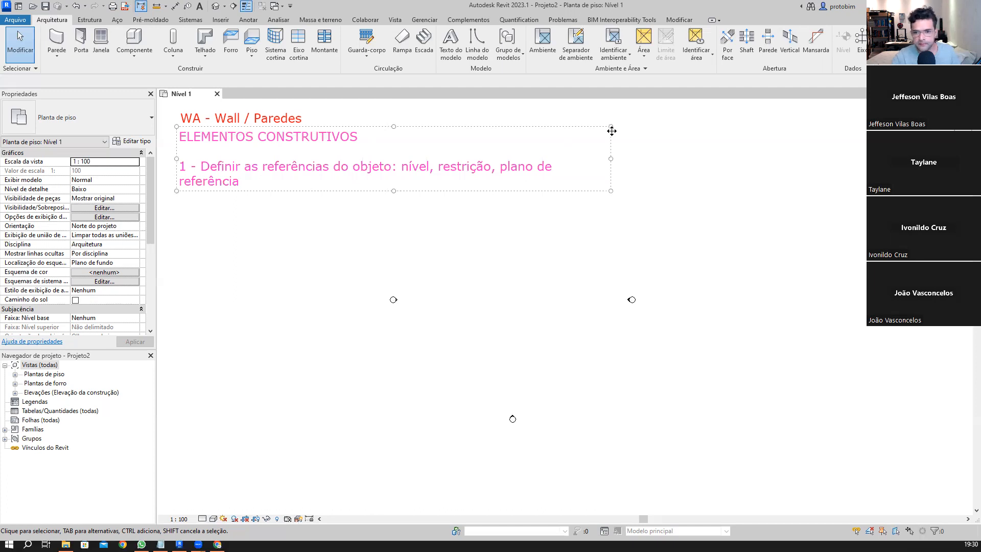
pyautogui.moveTo(612, 158); pyautogui.dragTo(730, 186)
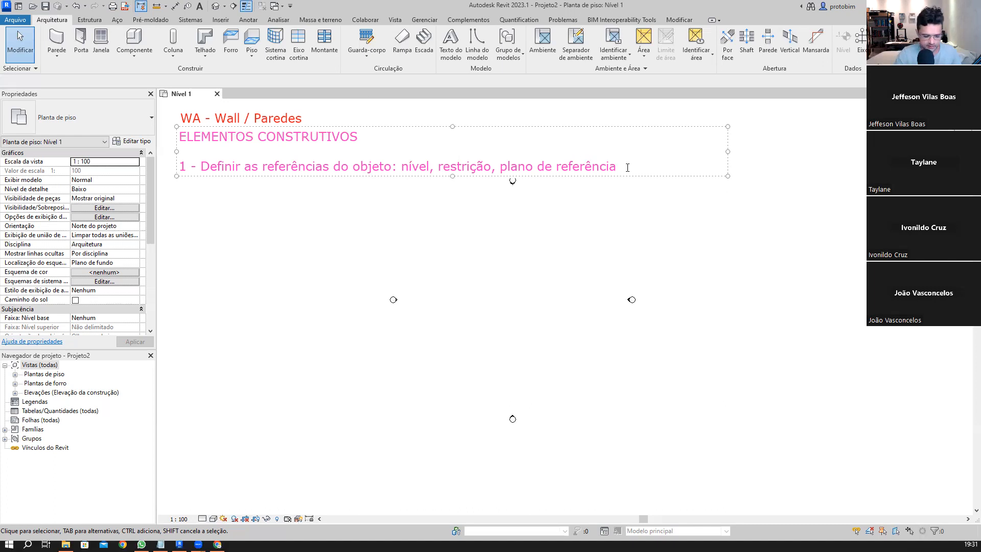
# - Add the item "2 - Definir a geometria" on a new line of the note
pyautogui.press('Return')
pyautogui.write('2 - ')
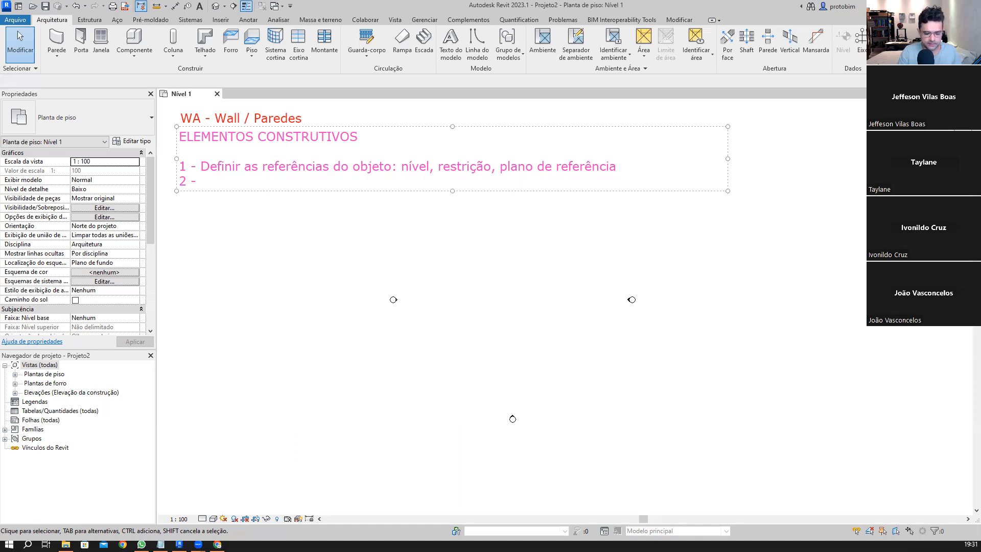
pyautogui.write('G')
pyautogui.press('BackSpace')
pyautogui.write('Defini')
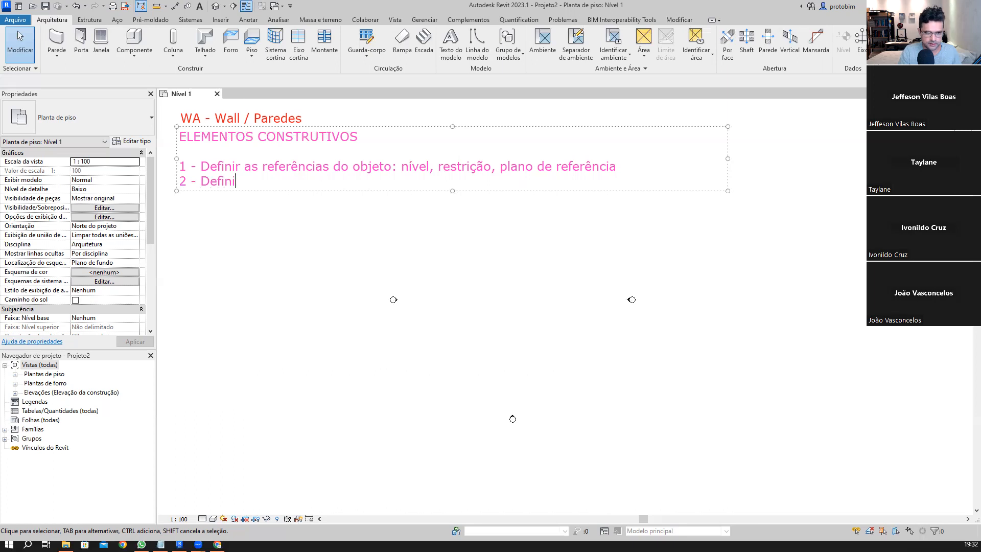
pyautogui.write('r a g')
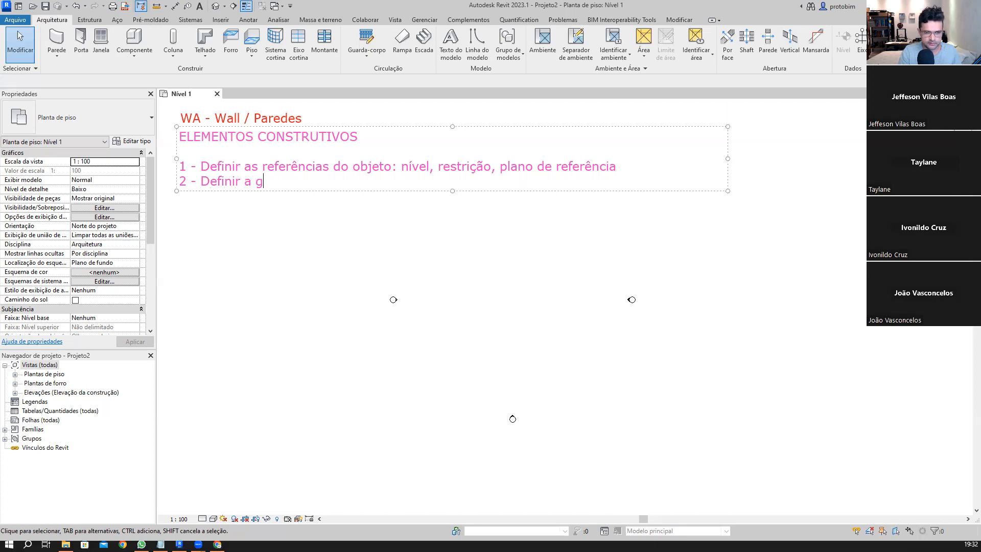
pyautogui.write('eometria')
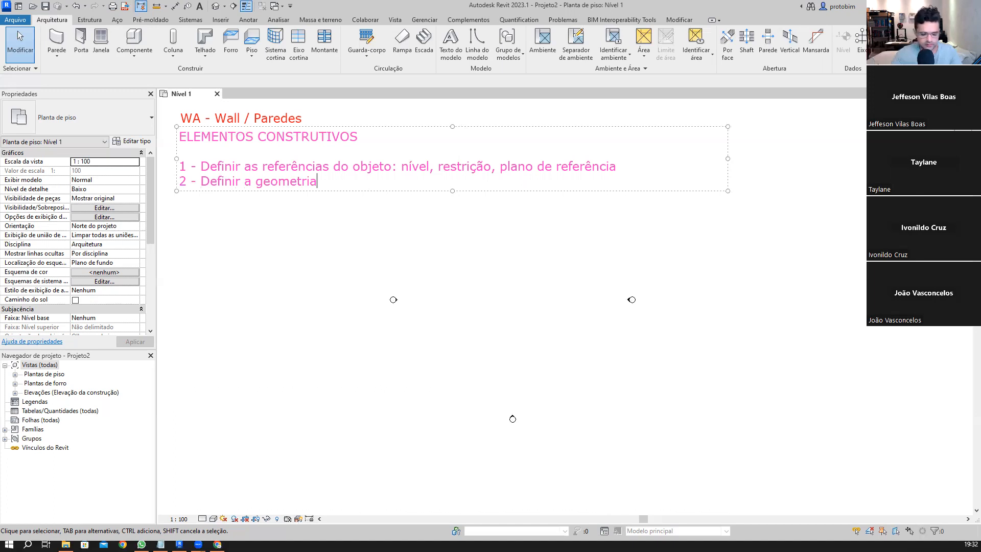
# - Add the item "3 - Técnicas de Modelagem*" on a new line and finish editing the note
pyautogui.press('Return')
pyautogui.write('3 -')
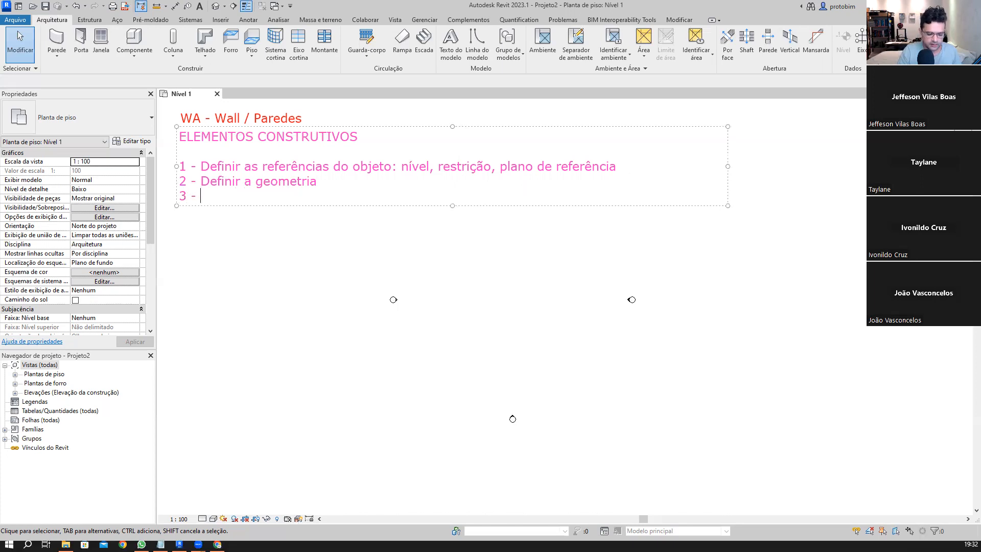
pyautogui.write(' Téc')
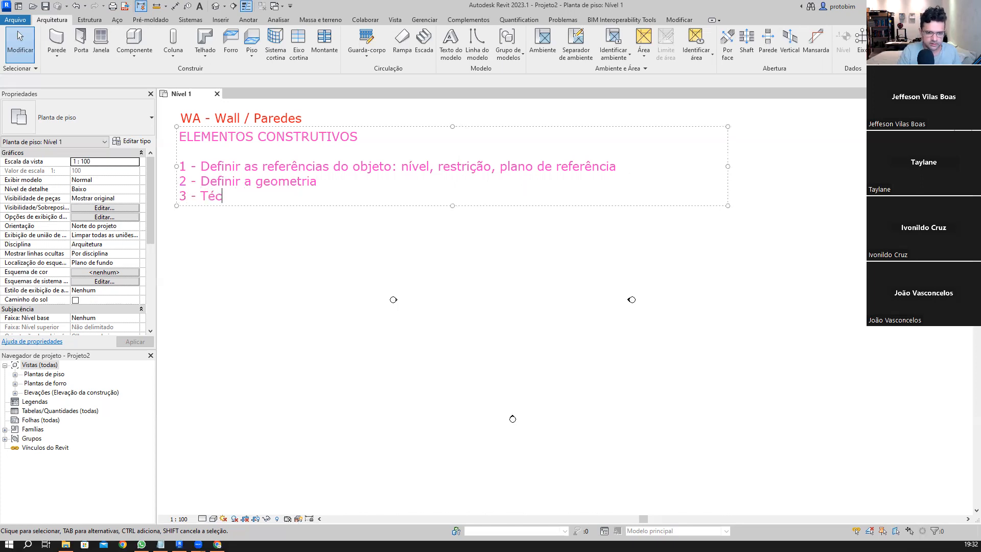
pyautogui.write('nicas de Modega')
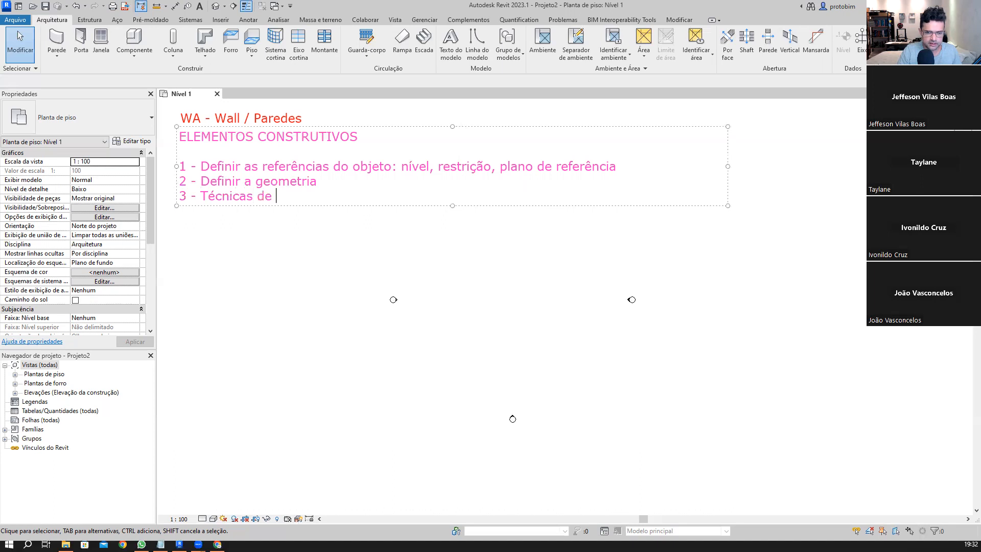
pyautogui.press('BackSpace')
pyautogui.press('BackSpace')
pyautogui.write('lagem*')
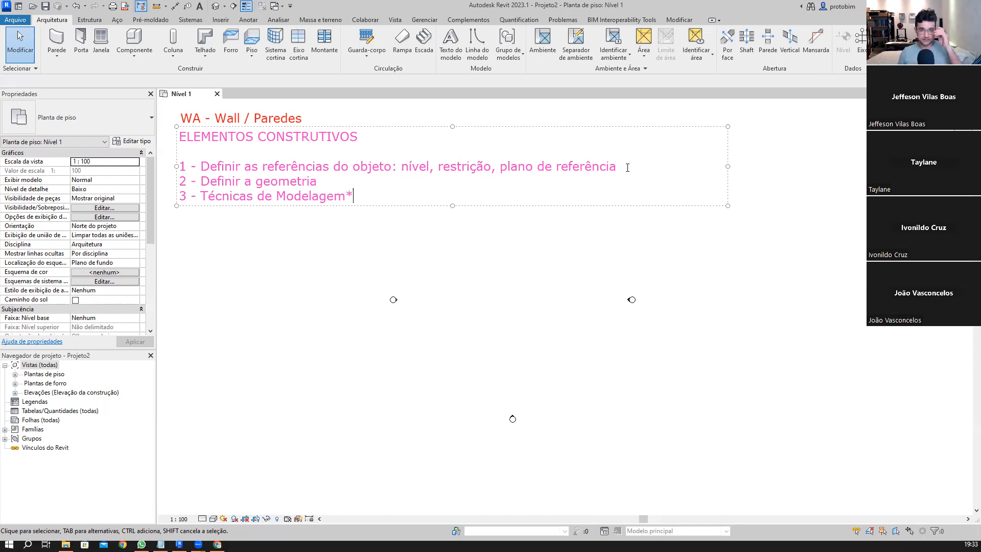
pyautogui.click(453, 268)
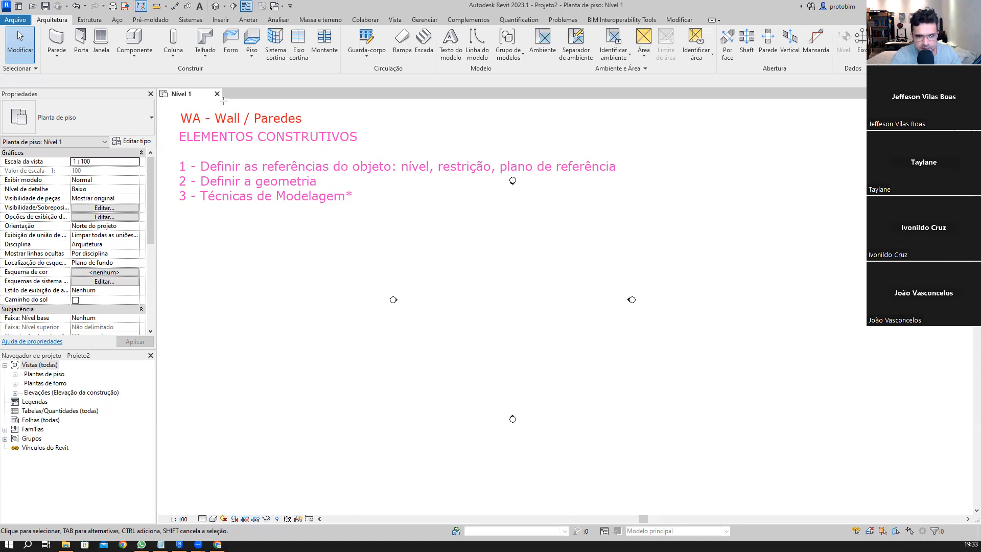
# - Mark the Nível 1 view tab with a red annotation rectangle and open the default 3D view
pyautogui.moveTo(225, 103); pyautogui.dragTo(154, 80)
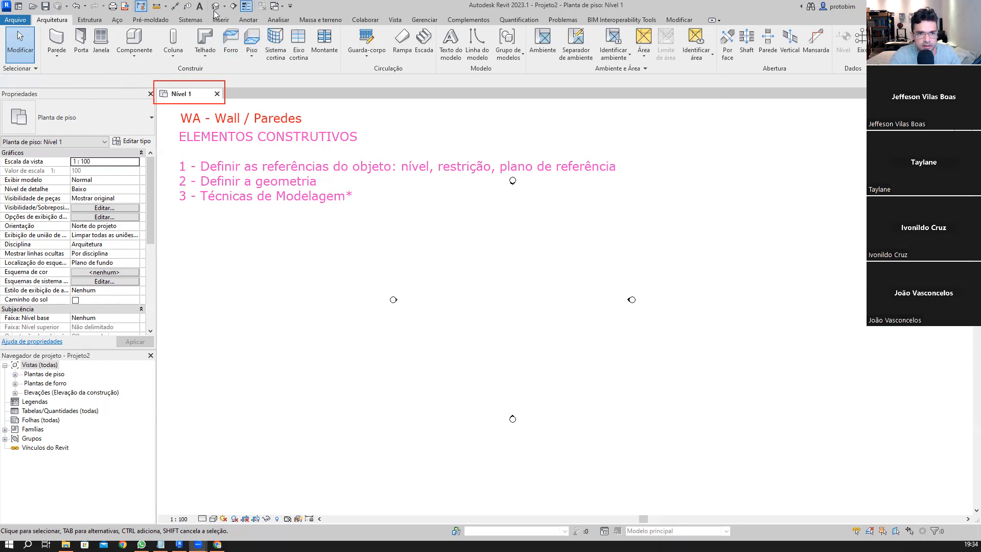
pyautogui.press('3')
pyautogui.press('d')
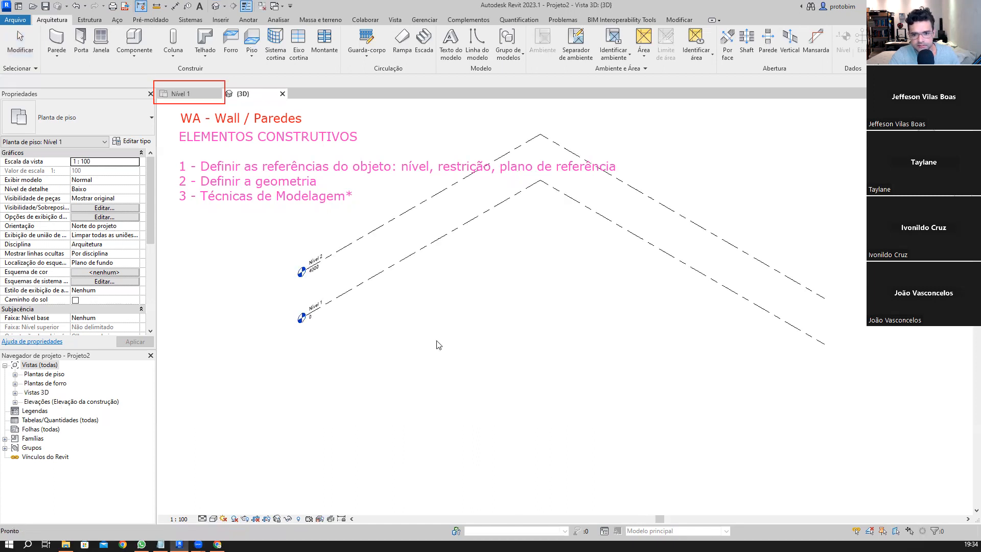
# - Select both levels, Nível 1 and Nível 2, together in the 3D view
pyautogui.keyDown('shift'); pyautogui.moveTo(412, 384); pyautogui.dragTo(415, 351, button='middle'); pyautogui.keyUp('shift')
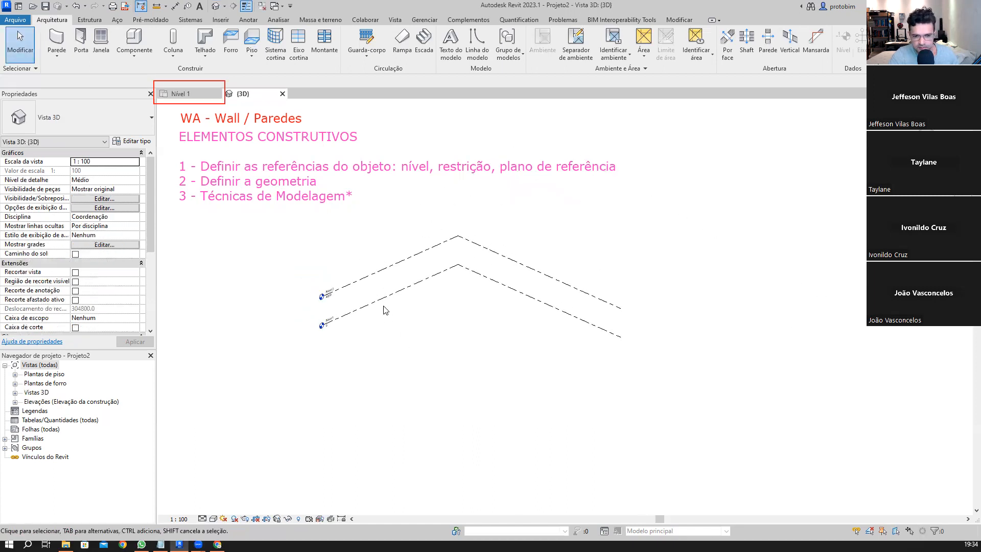
pyautogui.click(381, 298)
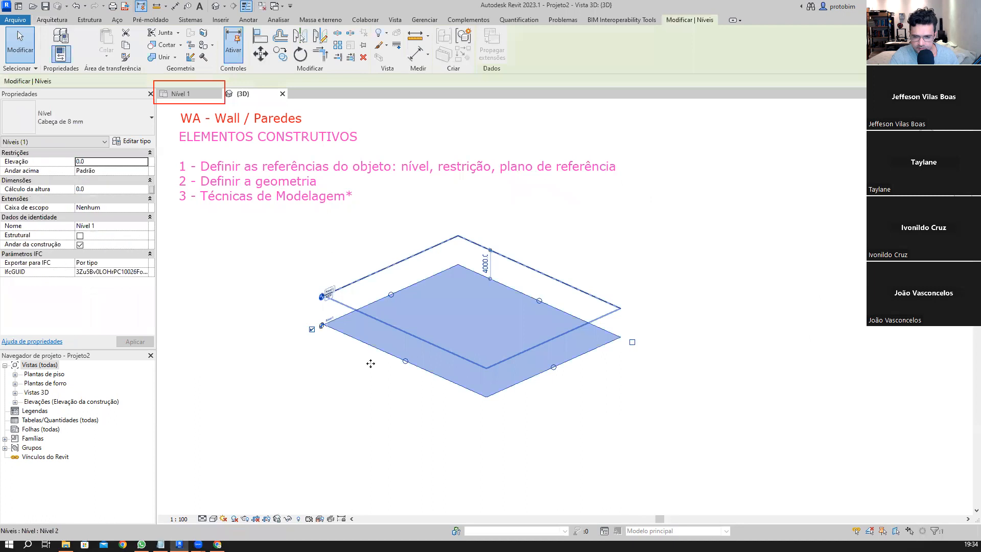
pyautogui.keyDown('ctrl'); pyautogui.click(364, 277); pyautogui.keyUp('ctrl')
pyautogui.keyDown('shift'); pyautogui.moveTo(373, 397); pyautogui.dragTo(331, 356, button='middle'); pyautogui.keyUp('shift')
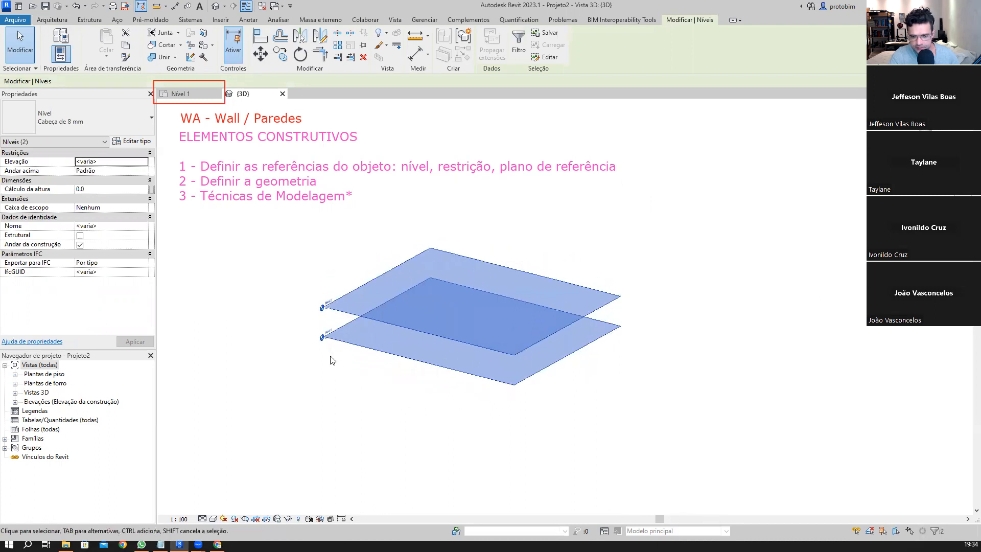
# - Examine the Nível 1 and Nível 2 planes in 3D, including their level heads, elevations and vertical spacing
pyautogui.scroll(5, 332, 356)
pyautogui.keyDown('shift'); pyautogui.moveTo(352, 442); pyautogui.dragTo(331, 411, button='middle'); pyautogui.keyUp('shift')
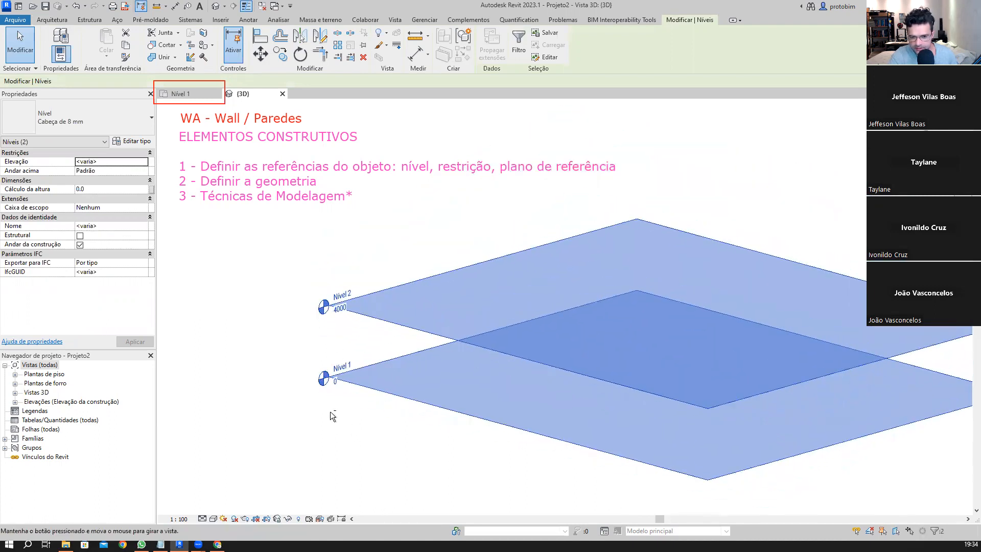
pyautogui.scroll(-2, 259, 383)
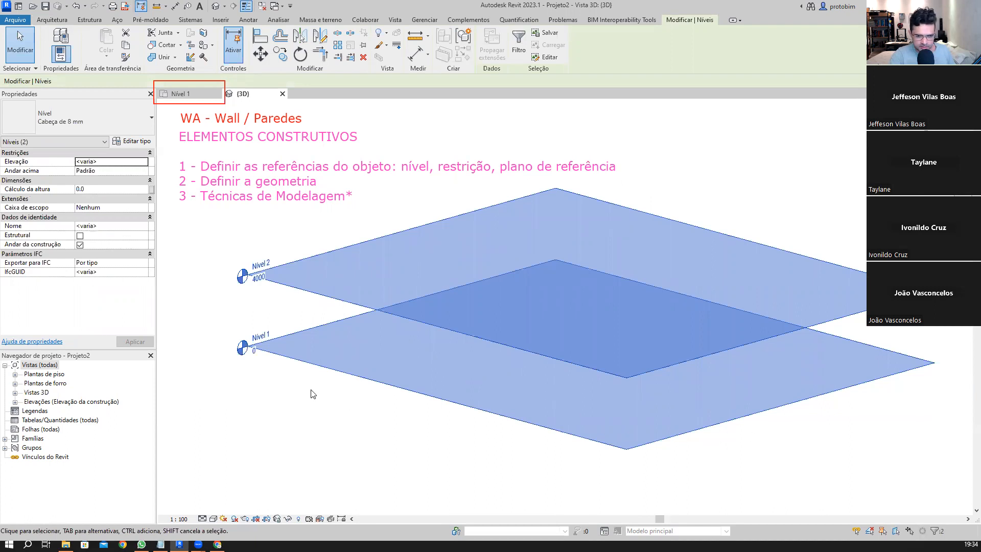
pyautogui.scroll(4, 286, 368)
pyautogui.scroll(1, 284, 360)
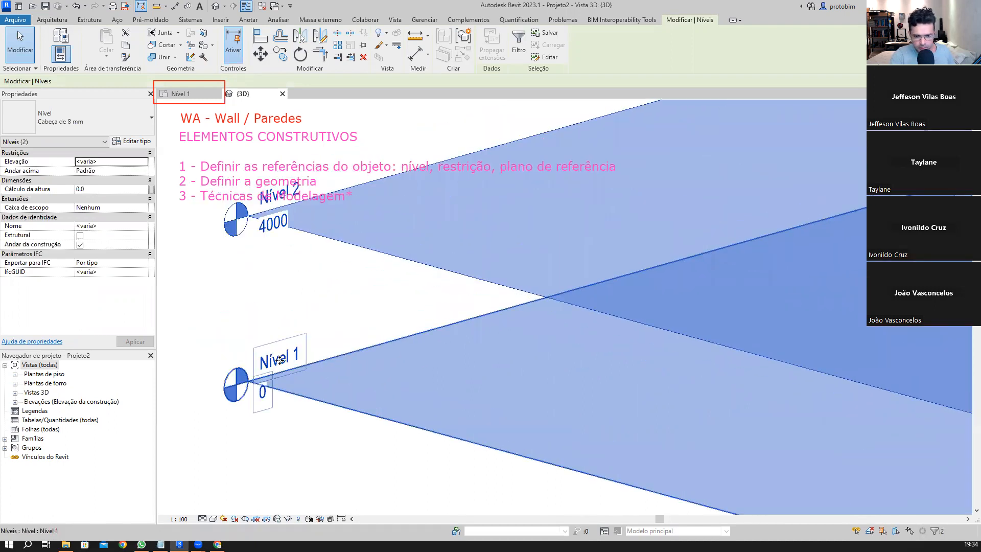
pyautogui.moveTo(264, 399)
pyautogui.keyDown('shift'); pyautogui.mouseDown(button='middle')
pyautogui.moveTo(260, 432)
pyautogui.moveTo(276, 409)
pyautogui.mouseUp(button='middle'); pyautogui.keyUp('shift')
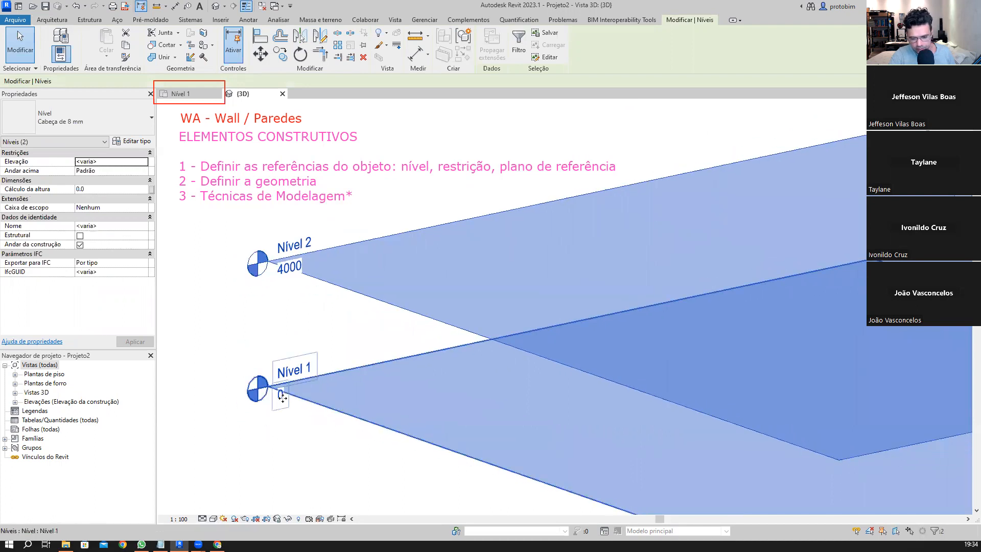
pyautogui.moveTo(288, 383); pyautogui.dragTo(290, 437, button='middle')
pyautogui.moveTo(293, 357); pyautogui.dragTo(261, 342, button='middle')
pyautogui.scroll(-1, 262, 342)
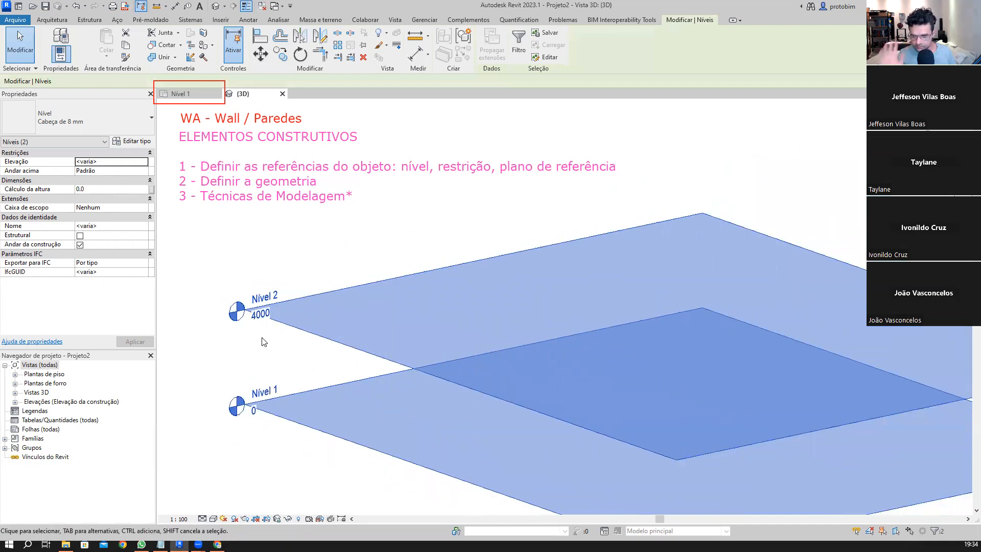
pyautogui.scroll(-2, 323, 363)
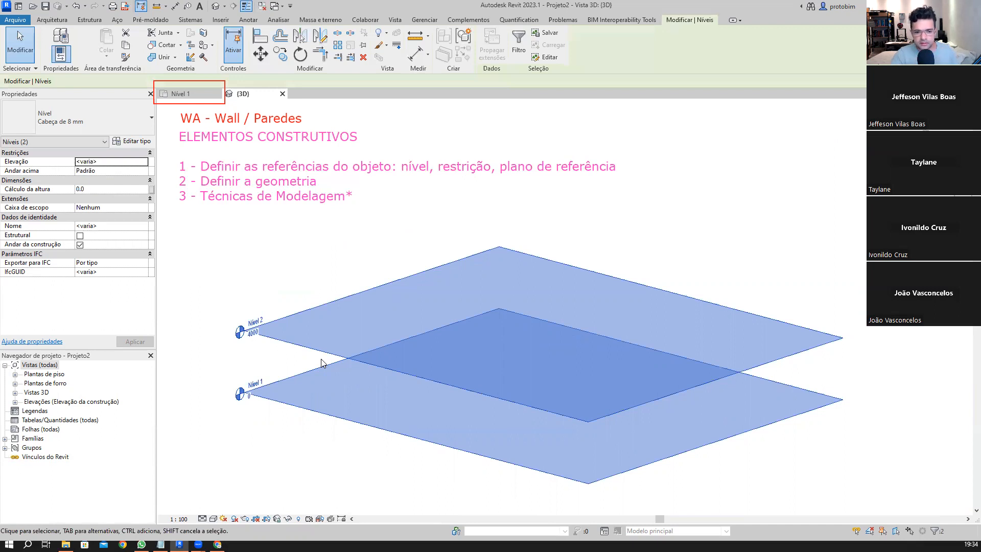
# - Expand the Plantas de piso group in the project browser and reselect Nível 1 and Nível 2 in the 3D view
pyautogui.moveTo(339, 271); pyautogui.dragTo(387, 250, button='middle')
pyautogui.click(15, 375)
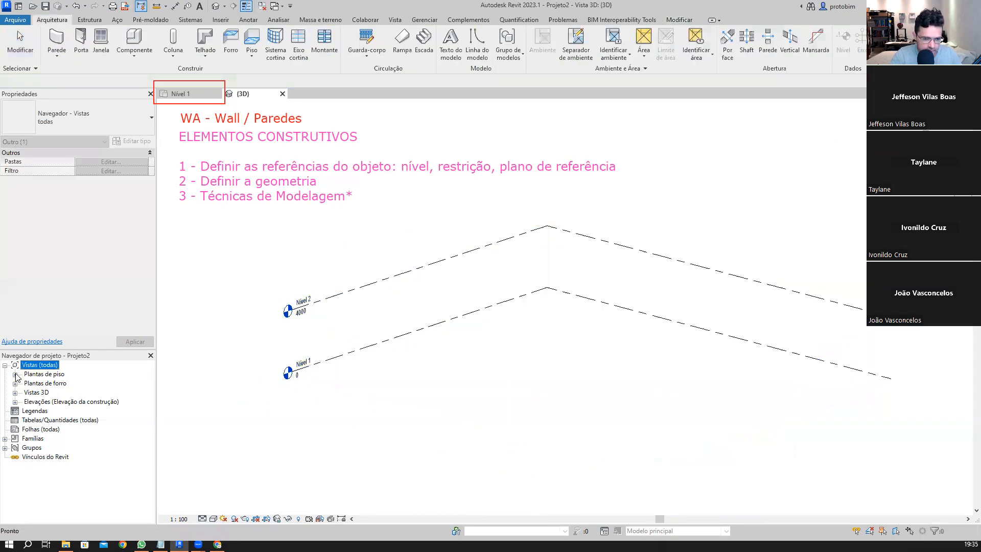
pyautogui.click(347, 356)
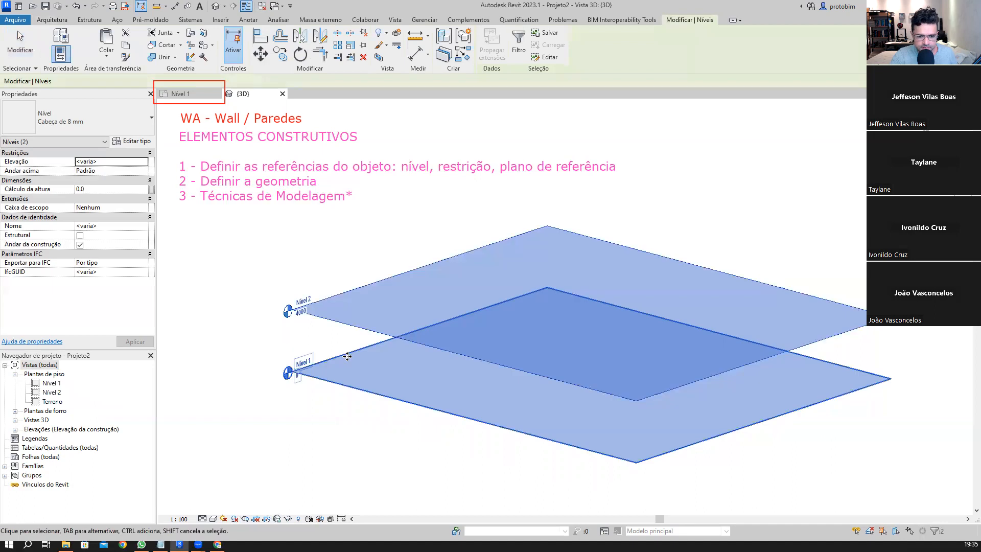
# - Circle the Nível 1 level head in the 3D view and the Nível 1 view tab with green annotation ellipses
pyautogui.scroll(3, 291, 407)
pyautogui.moveTo(275, 358); pyautogui.dragTo(262, 382, button='middle')
pyautogui.scroll(-1, 260, 383)
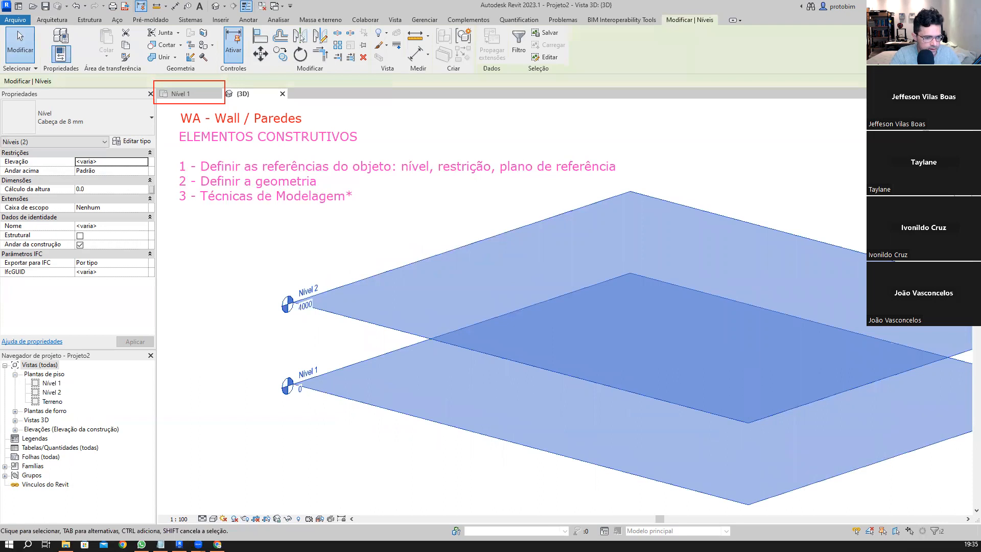
pyautogui.moveTo(265, 358); pyautogui.dragTo(337, 410)
pyautogui.moveTo(154, 81); pyautogui.dragTo(204, 109)
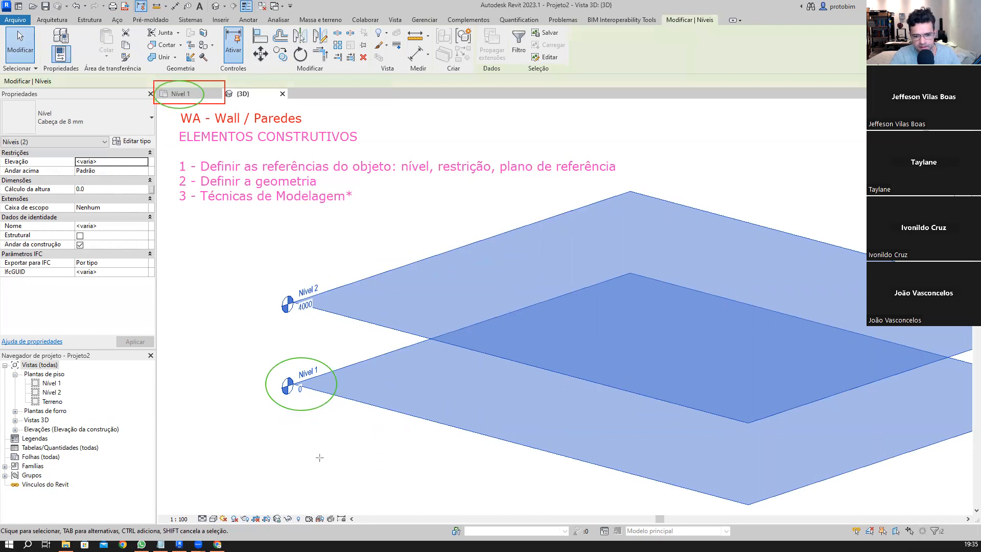
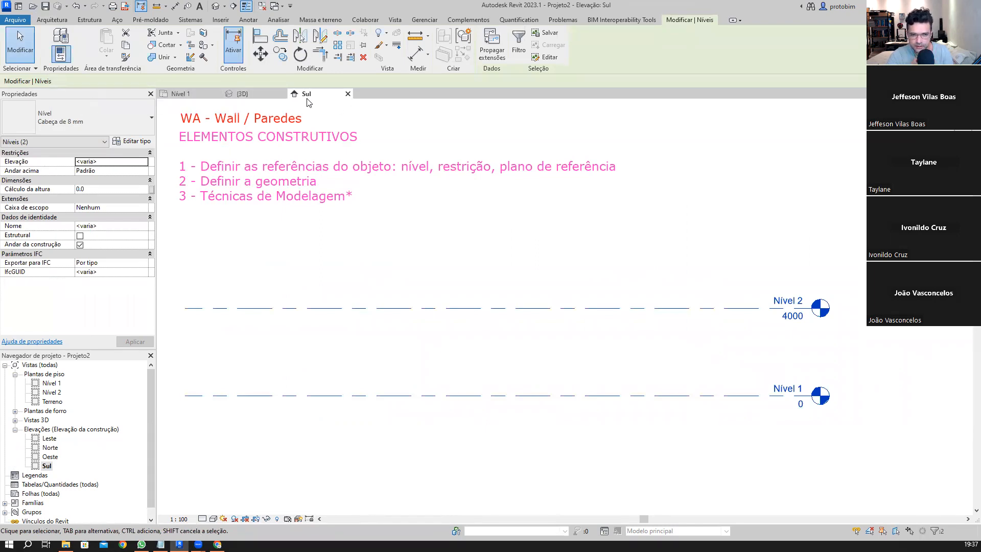
# - Inspect the Nível 1 line in the Sul elevation, selecting it to examine its head, elevation and distance to Nível 2
pyautogui.moveTo(743, 439); pyautogui.dragTo(779, 440, button='middle')
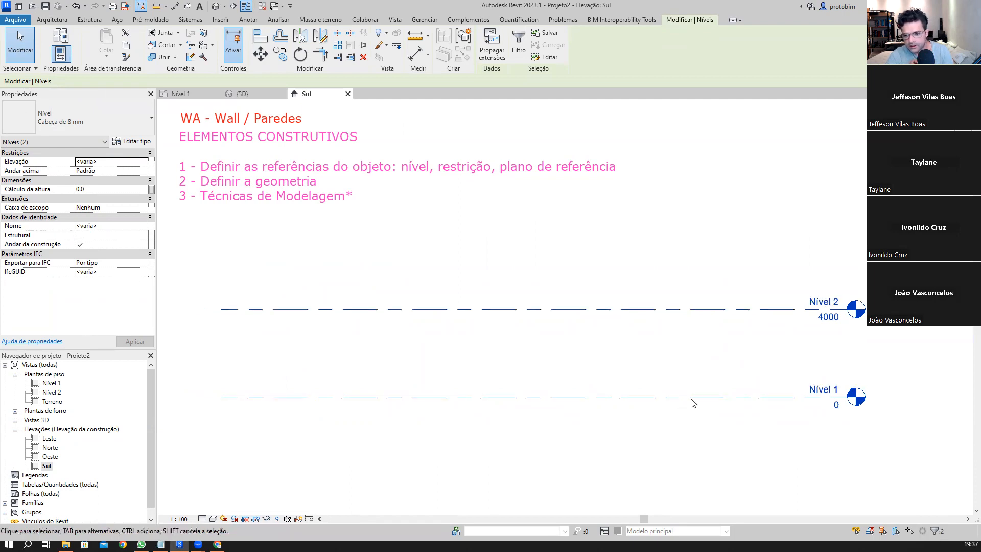
pyautogui.moveTo(650, 429); pyautogui.dragTo(623, 438, button='middle')
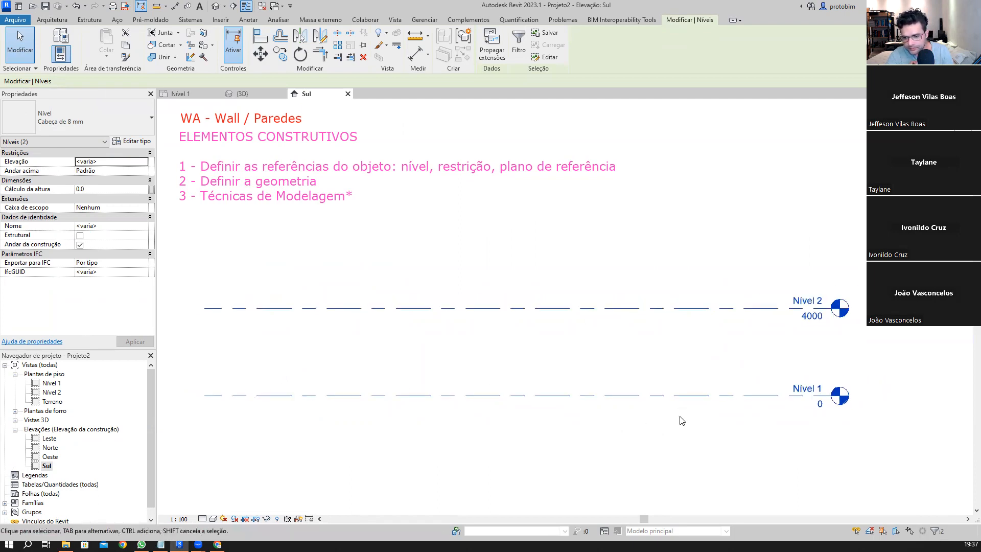
pyautogui.click(661, 397)
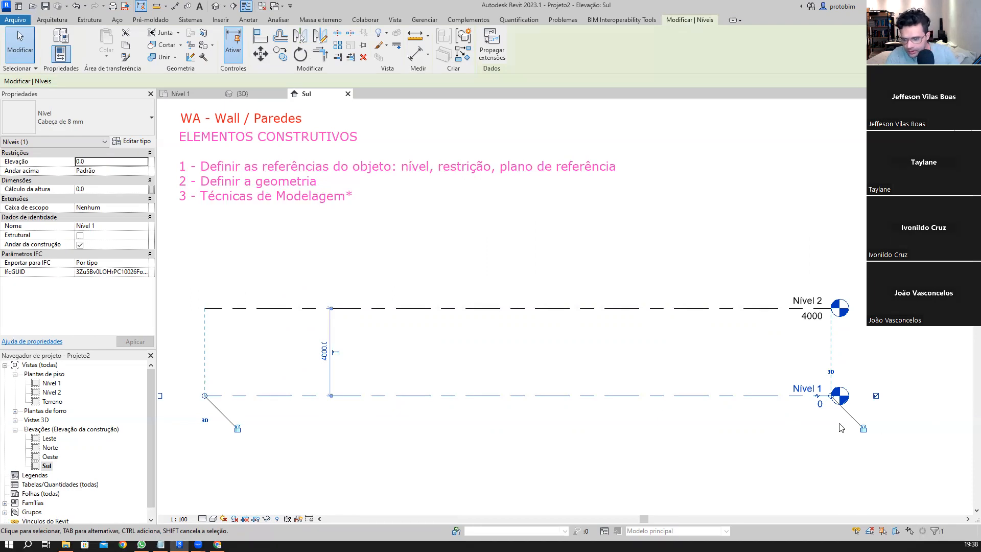
pyautogui.click(761, 419)
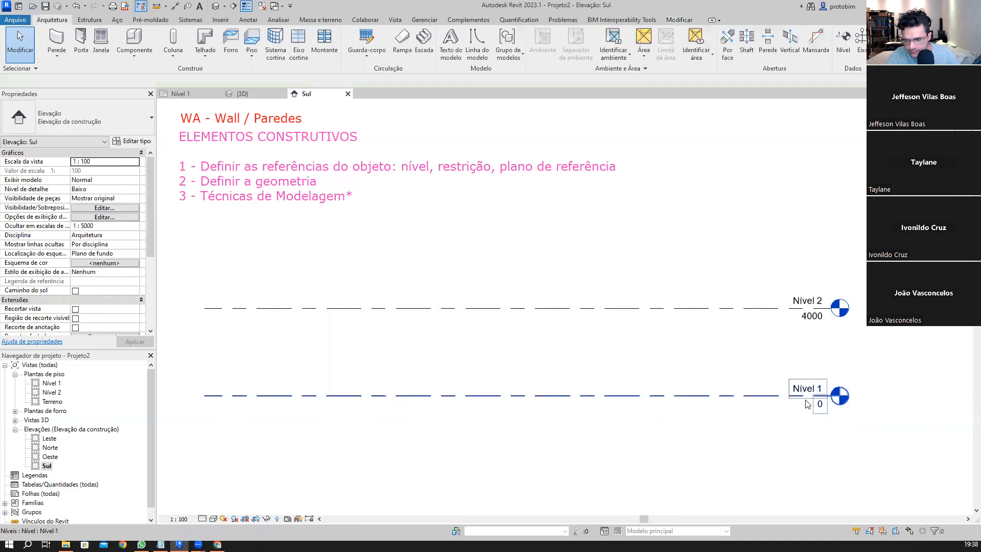
pyautogui.scroll(-1, 689, 434)
pyautogui.moveTo(689, 434); pyautogui.dragTo(732, 421, button='middle')
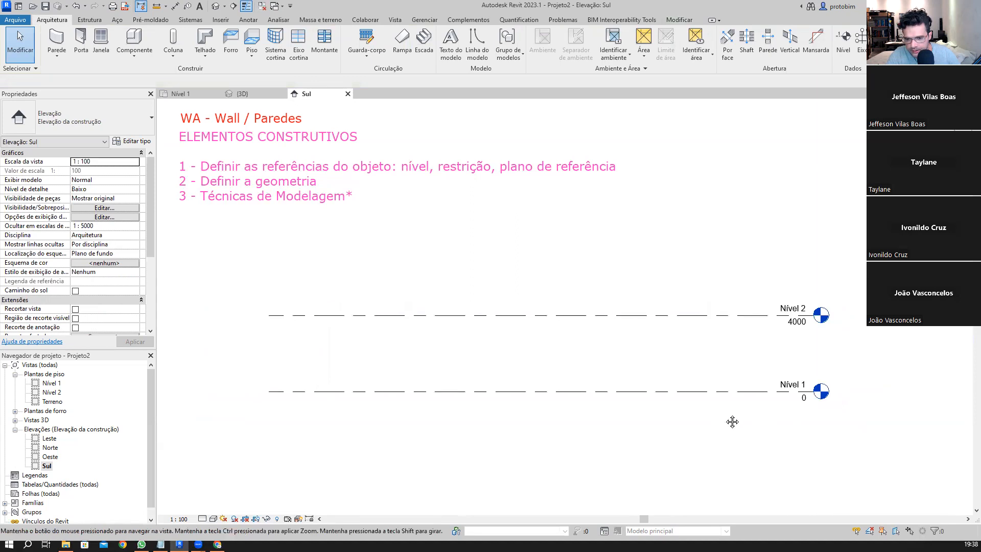
# - Compare the Nível 1 floor plan with the Nível 1 line in the Sul elevation by switching between both views
pyautogui.click(54, 383)
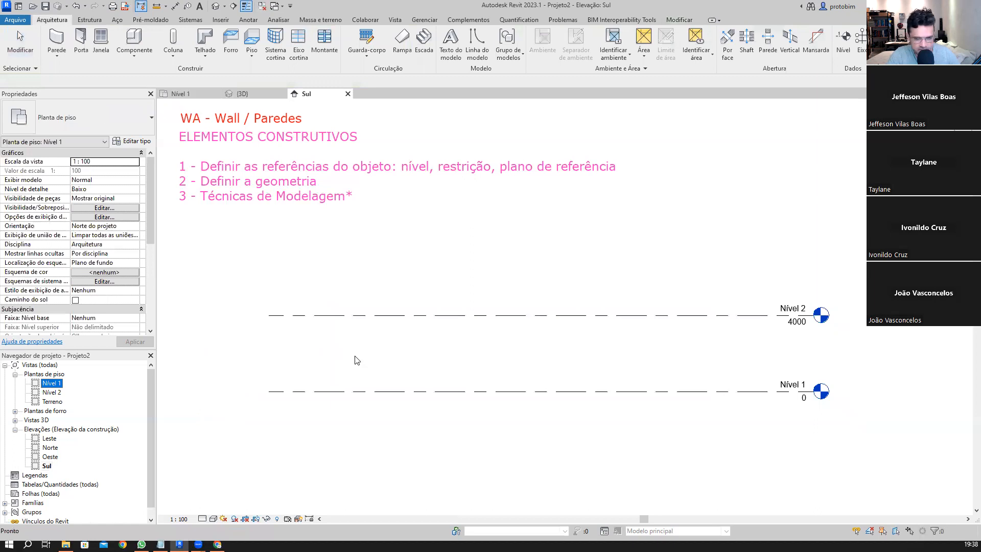
pyautogui.scroll(1, 550, 466)
pyautogui.scroll(1, 549, 466)
pyautogui.click(511, 444)
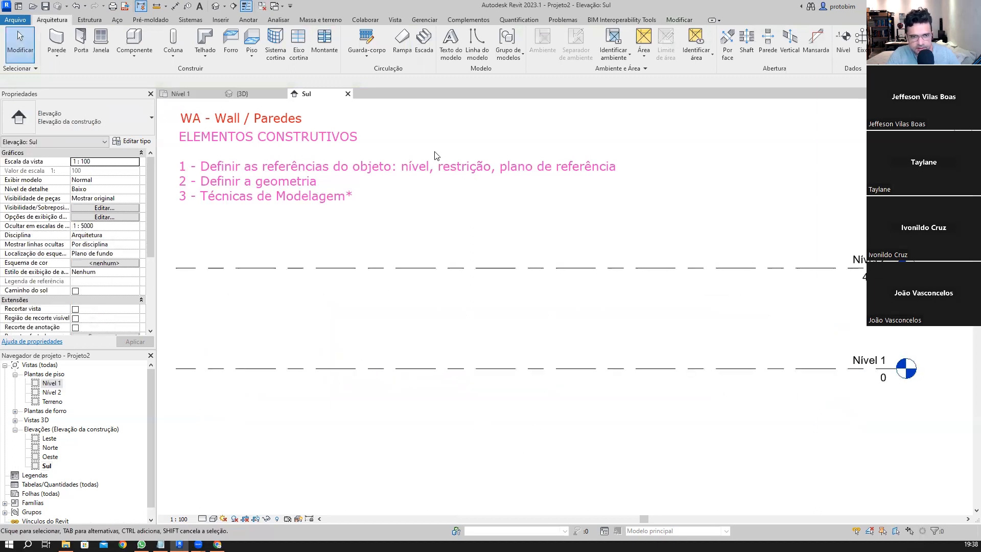
pyautogui.click(182, 96)
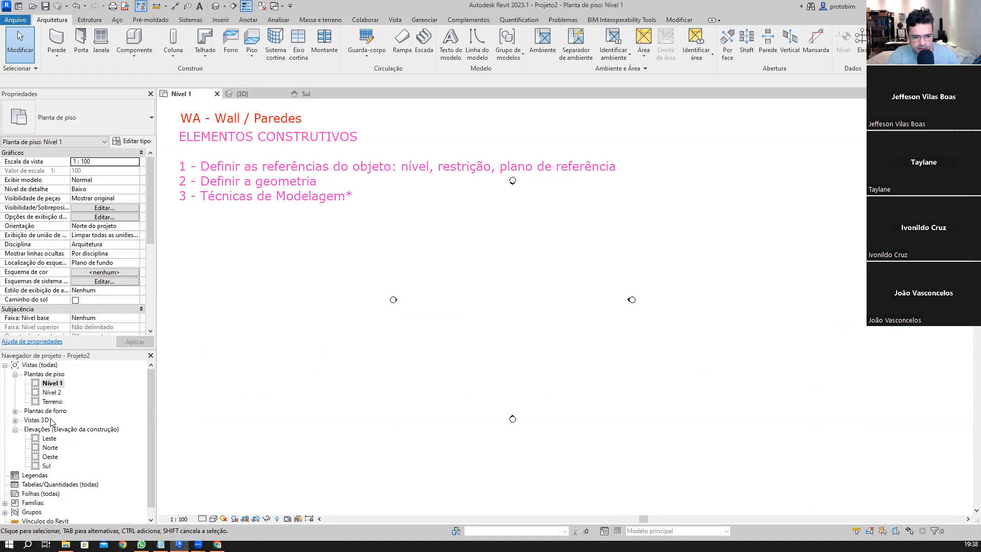
pyautogui.doubleClick(73, 467)
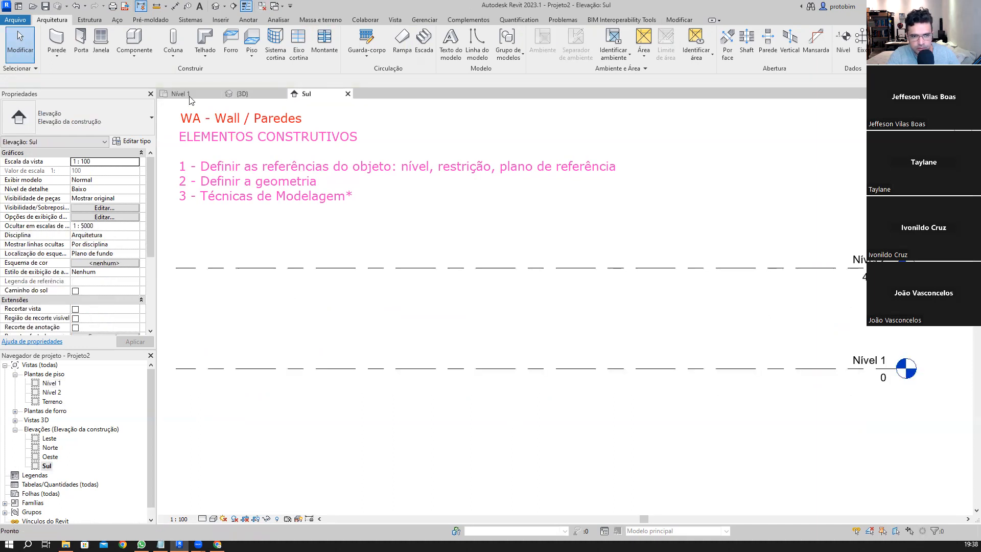
pyautogui.hotkey('ctrl', 'Tab')
# - Draw red annotation rectangles standing on the Nível 1 and Nível 2 lines in the Sul elevation, viewing the Nível 2 floor plan in between
pyautogui.click(295, 93)
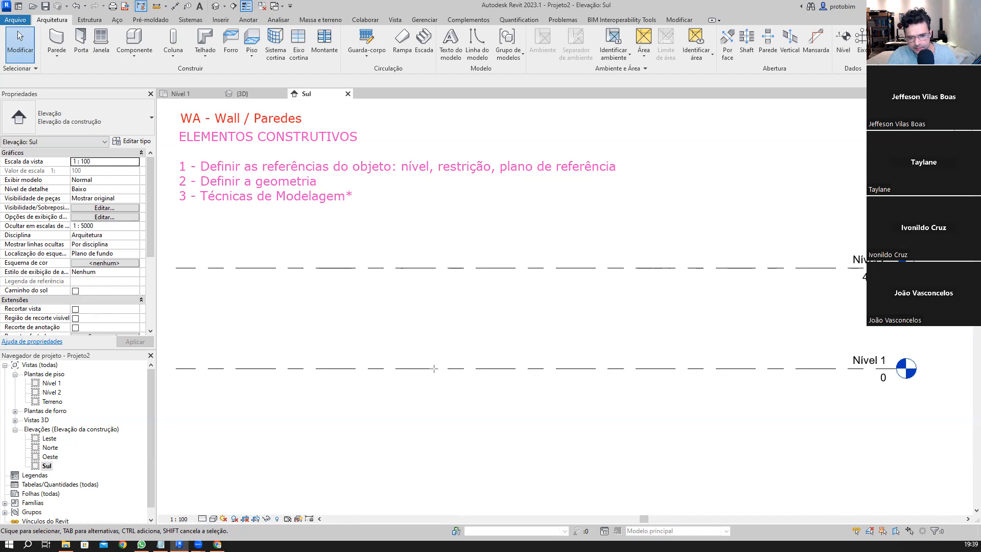
pyautogui.moveTo(527, 324)
pyautogui.mouseDown()
pyautogui.moveTo(527, 307)
pyautogui.moveTo(525, 320)
pyautogui.mouseUp()
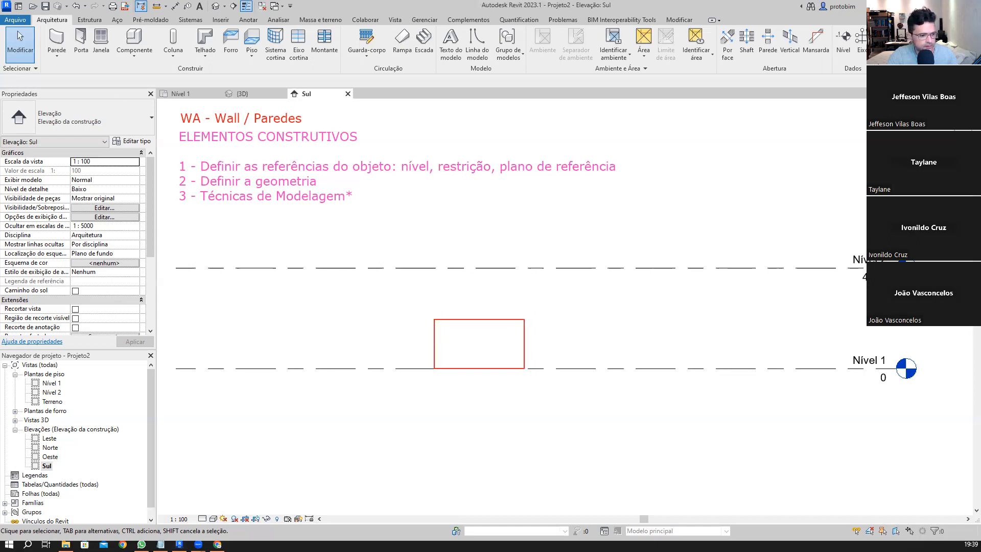
pyautogui.doubleClick(51, 393)
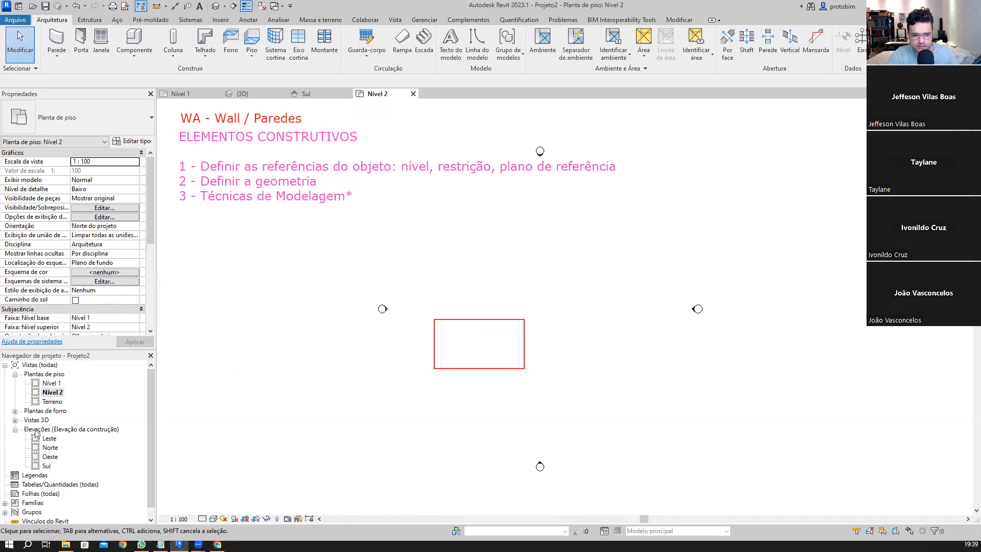
pyautogui.click(308, 94)
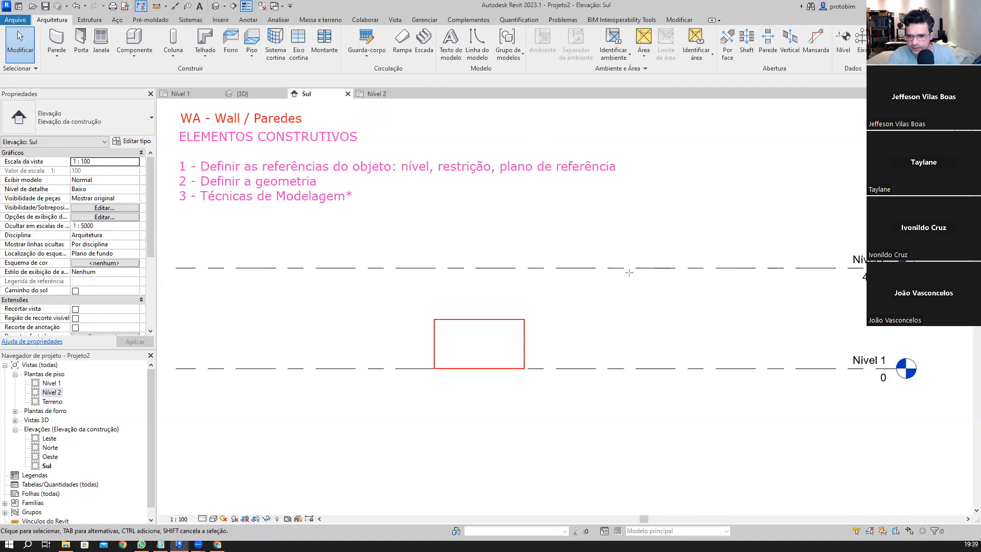
pyautogui.moveTo(689, 266); pyautogui.dragTo(789, 203)
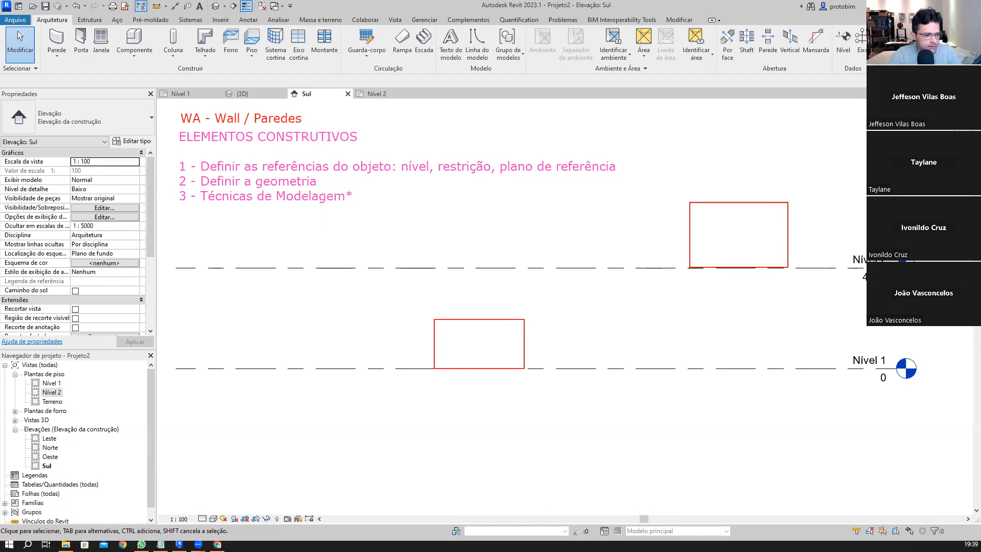
# - Open the Nível 2 floor plan and highlight its Nível associado property with a red annotation
pyautogui.click(384, 98)
pyautogui.moveTo(150, 197); pyautogui.dragTo(146, 273)
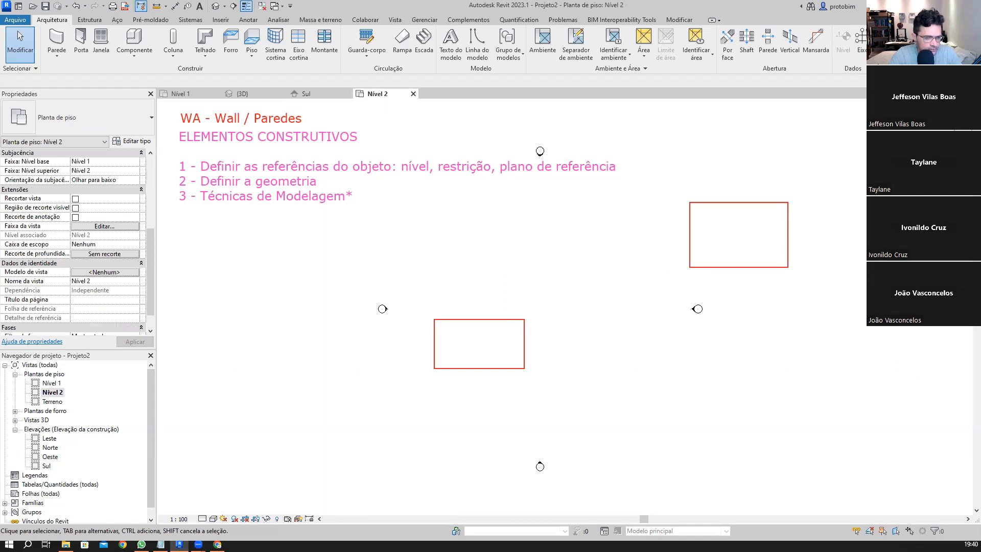
pyautogui.moveTo(138, 236); pyautogui.dragTo(8, 230)
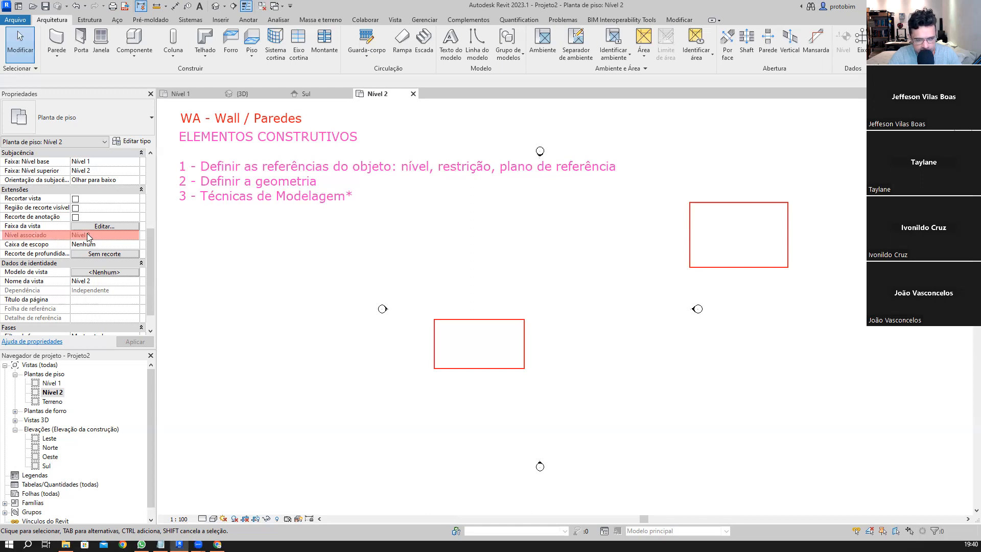
# - Compare the Nível associado property of the Nível 1, Nível 2 and Terreno floor plans
pyautogui.doubleClick(51, 383)
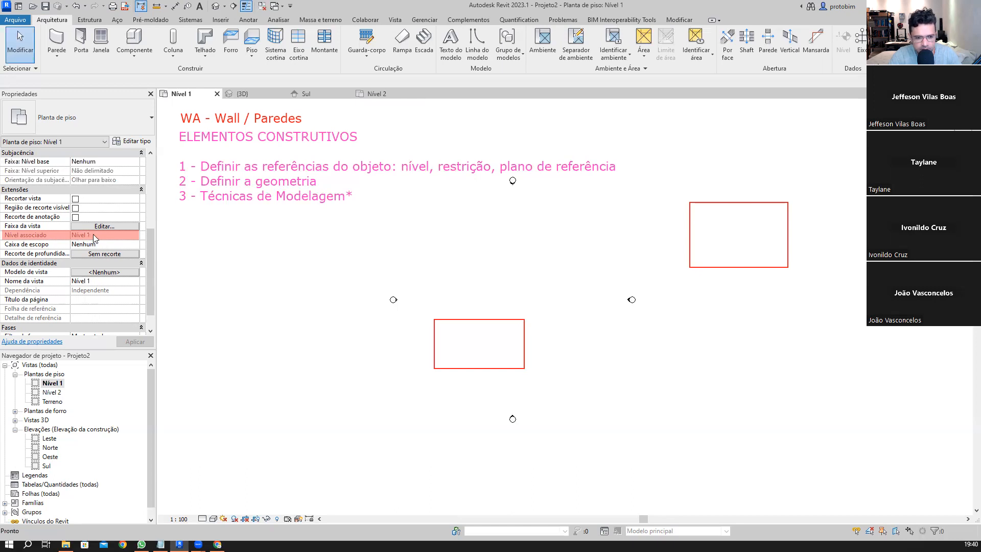
pyautogui.click(51, 391)
pyautogui.click(52, 402)
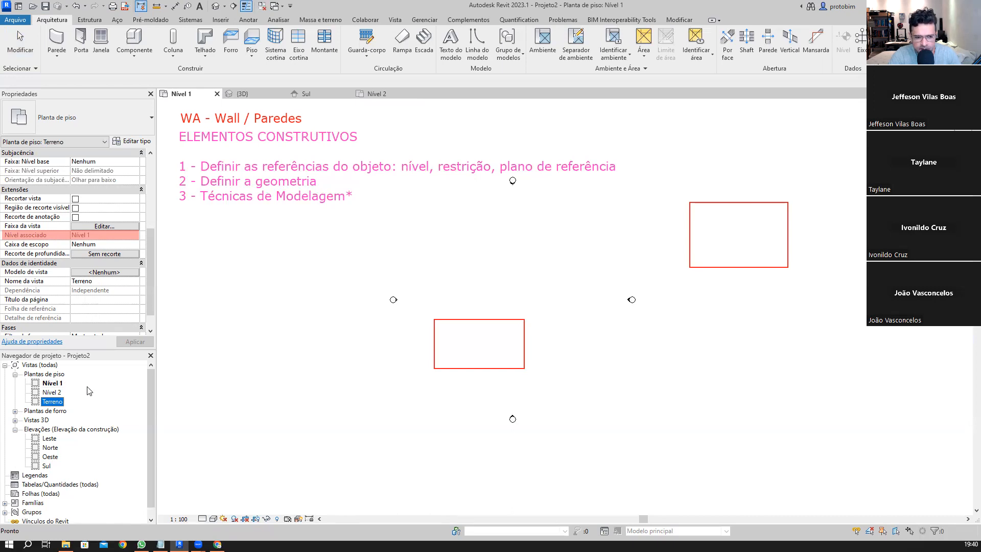
pyautogui.doubleClick(53, 402)
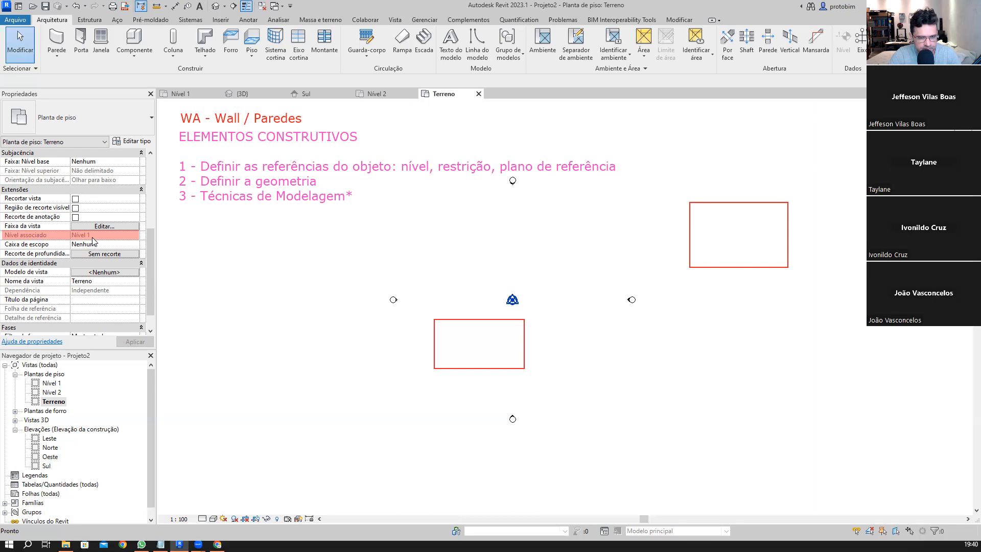
pyautogui.click(57, 384)
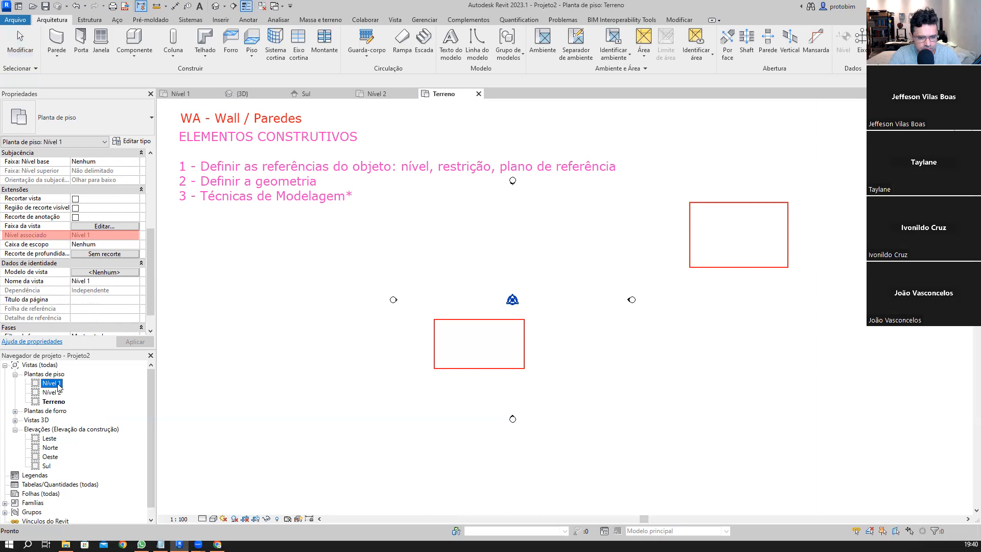
pyautogui.click(55, 402)
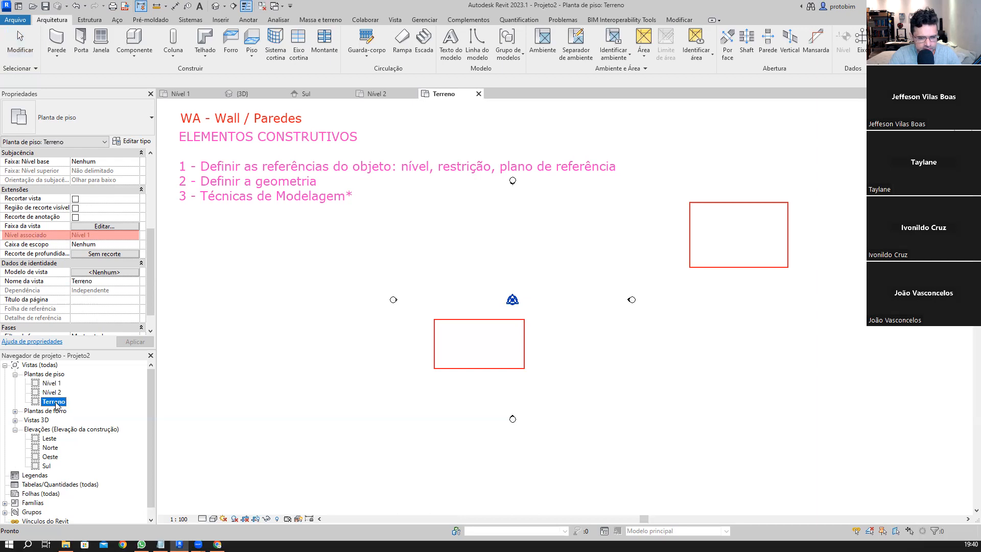
pyautogui.click(51, 384)
pyautogui.click(55, 403)
pyautogui.click(57, 385)
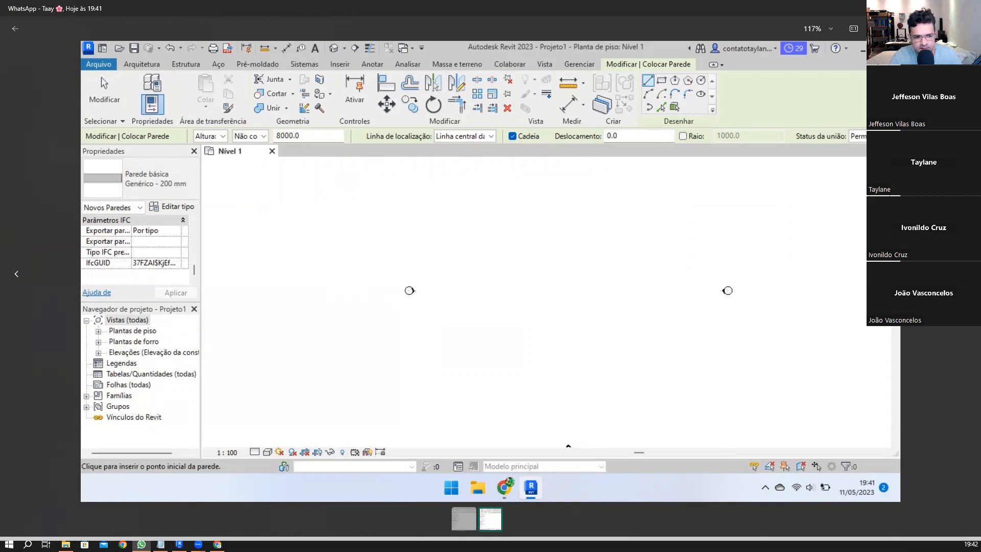
# - Switch back to Revit and collapse the Plantas de piso and Elevações groups in the project browser
pyautogui.click(179, 545)
pyautogui.click(15, 374)
pyautogui.click(16, 401)
# - Start the Wall command in the Terreno plan and try marking the Modificar | Colocar Parede heading with an annotation
pyautogui.press('w')
pyautogui.press('a')
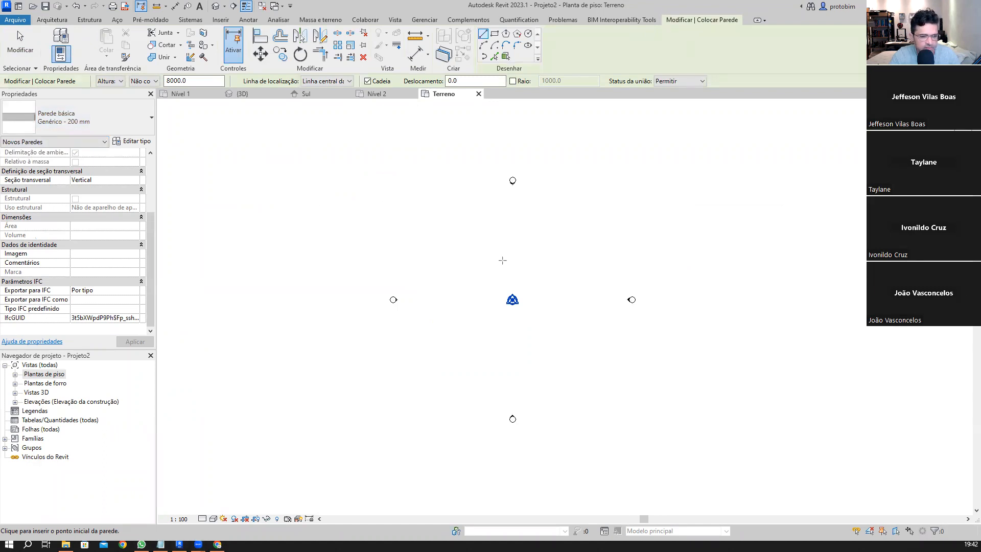
pyautogui.moveTo(656, 11); pyautogui.dragTo(752, 34)
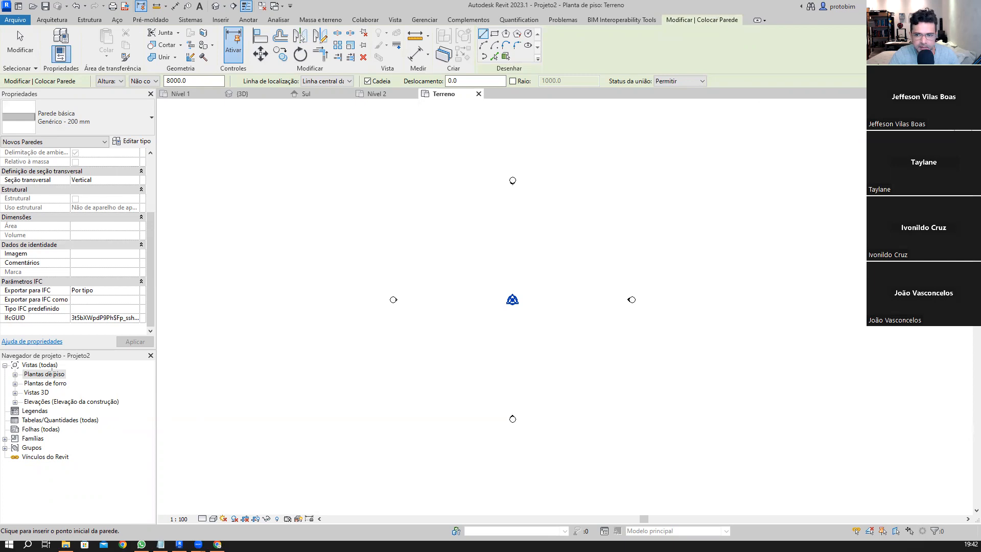
# - Undo the latest annotation changes to bring back the notes and red marks, and exit the Wall command
pyautogui.hotkey('ctrl', 'z')
pyautogui.hotkey('ctrl', 'z')
pyautogui.hotkey('ctrl', 'z')
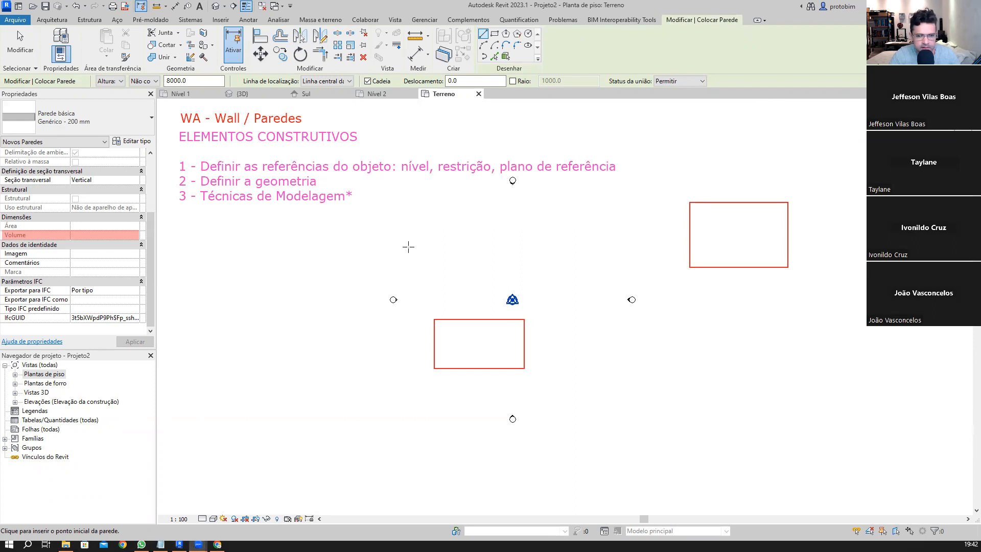
pyautogui.press('Escape')
pyautogui.press('Escape')
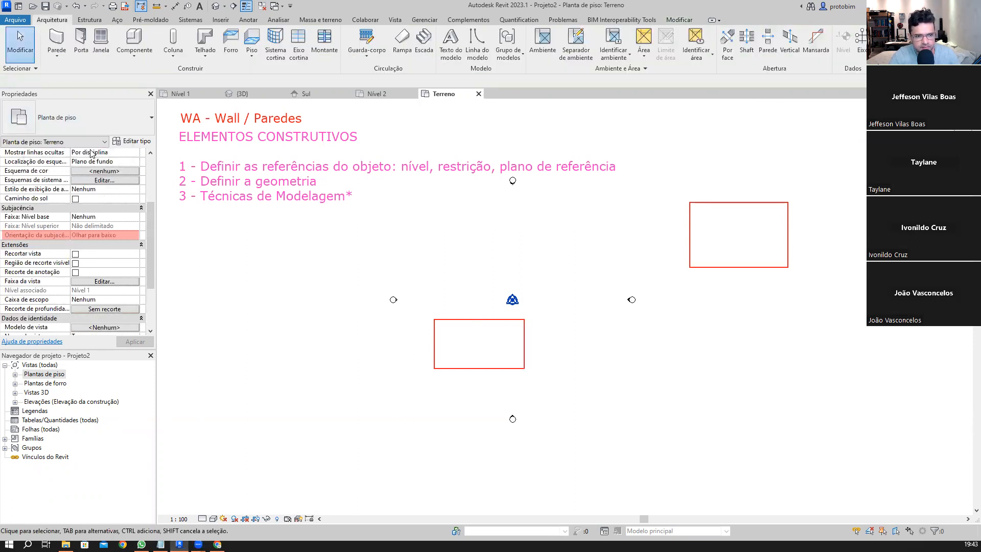
# - Check the Nível associado property of the Terreno plan and expand the Plantas de piso group in the project browser
pyautogui.scroll(3, 115, 153)
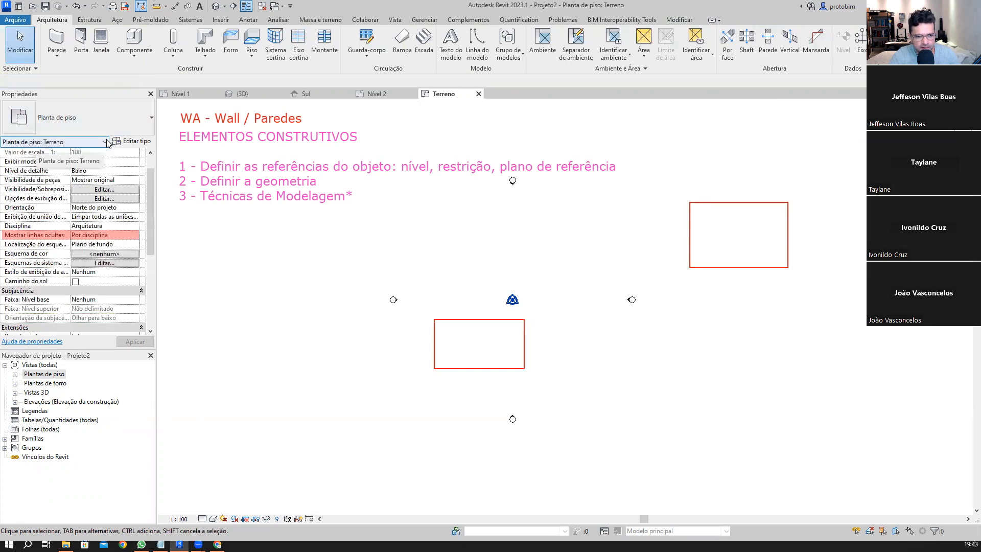
pyautogui.scroll(-6, 144, 312)
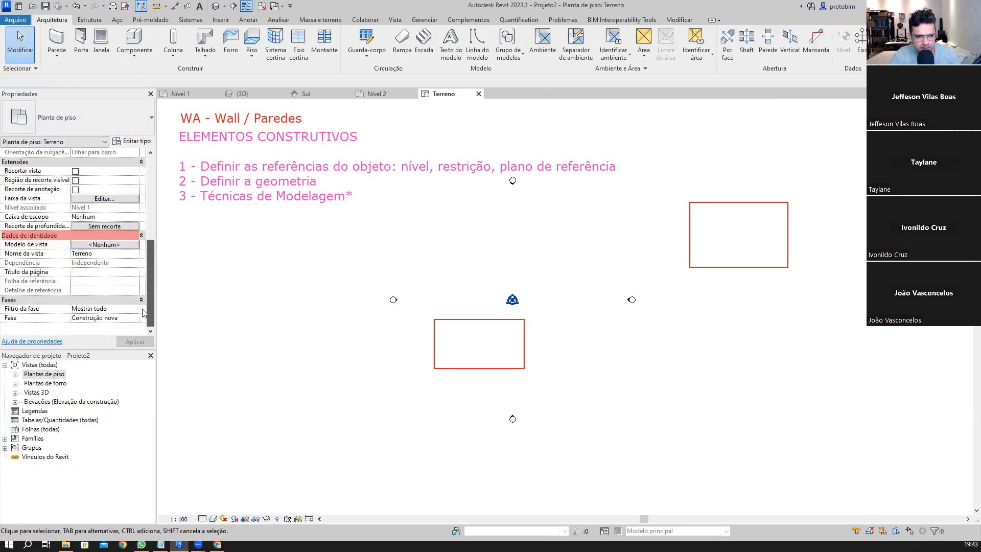
pyautogui.scroll(1, 152, 270)
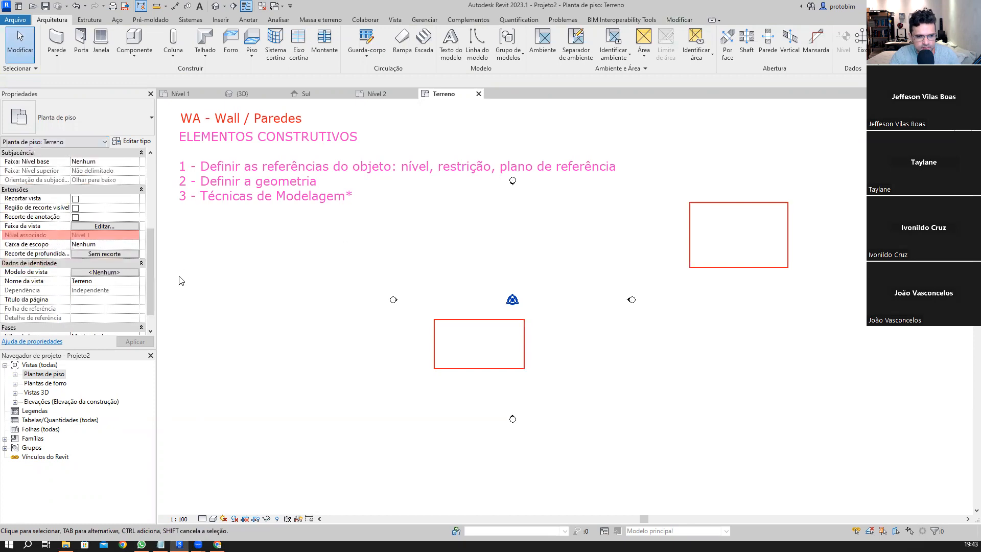
pyautogui.click(15, 374)
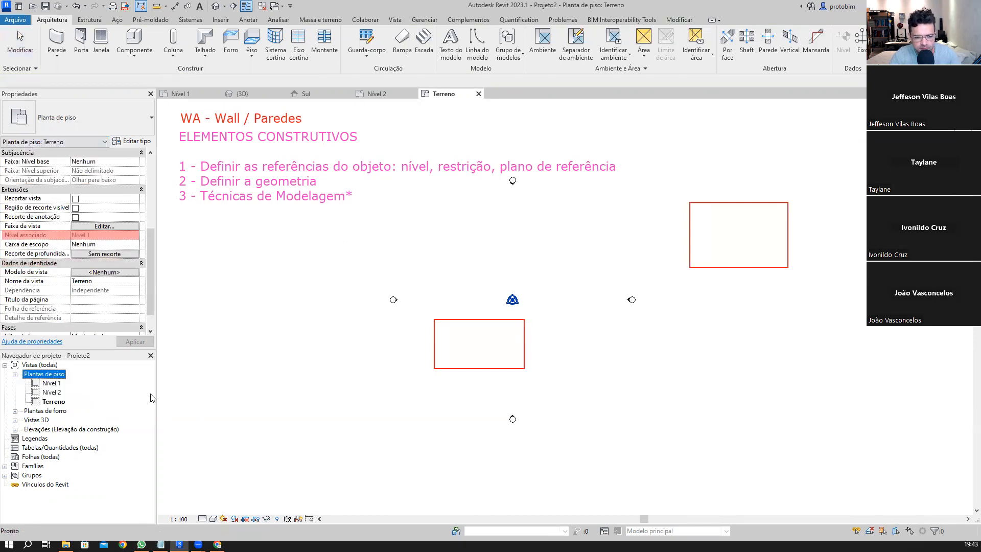
# - Compare the Nível 1 and Terreno floor plans with the Sul elevation, ending in the Terreno plan
pyautogui.click(51, 383)
pyautogui.click(16, 375)
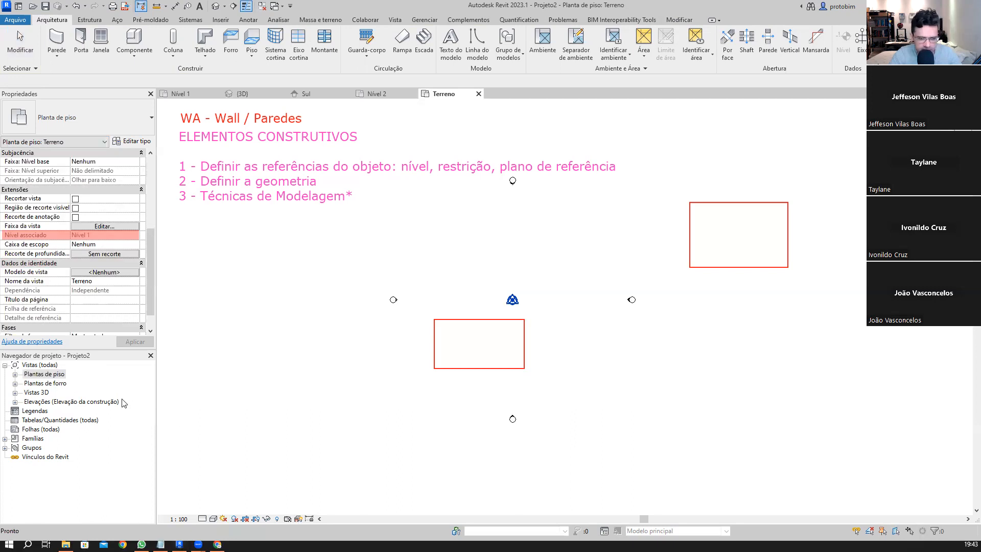
pyautogui.click(16, 374)
pyautogui.doubleClick(46, 383)
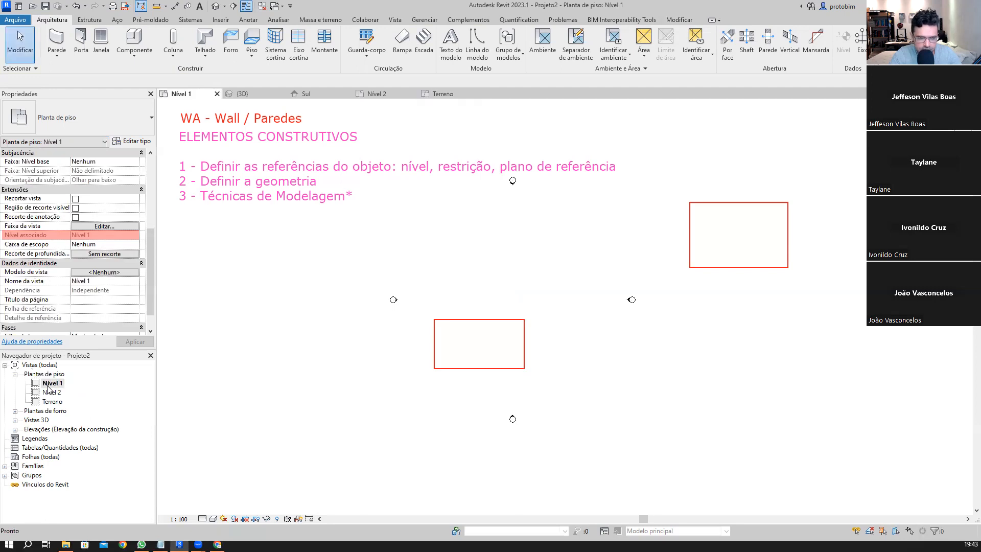
pyautogui.doubleClick(49, 402)
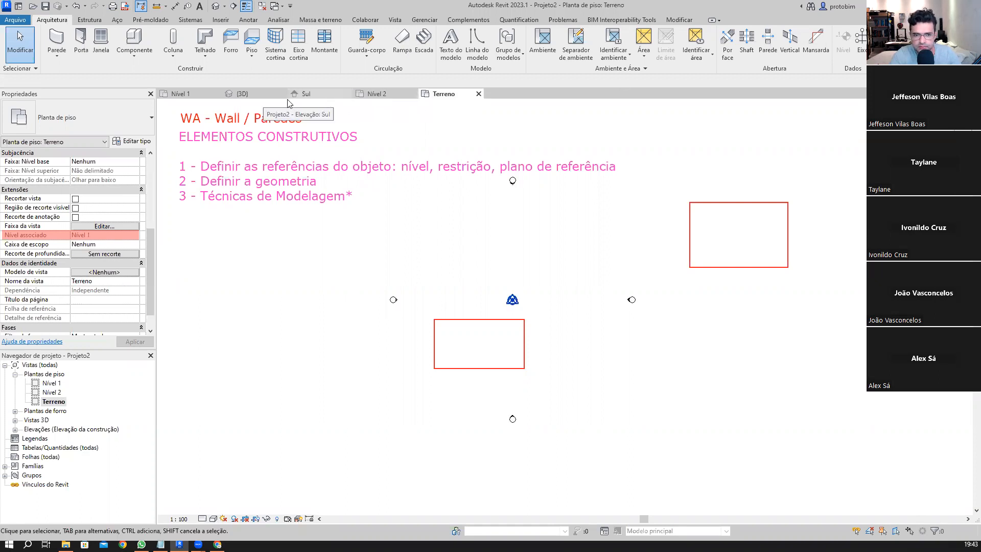
pyautogui.click(306, 94)
pyautogui.click(443, 94)
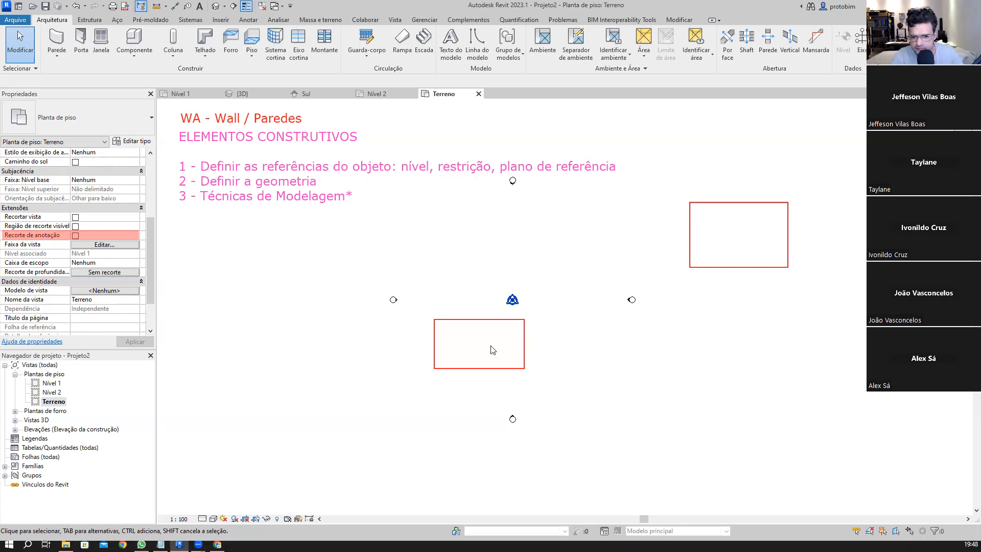
# - Open the Sul elevation and delete the two red rectangle annotations standing on the level lines
pyautogui.click(17, 433)
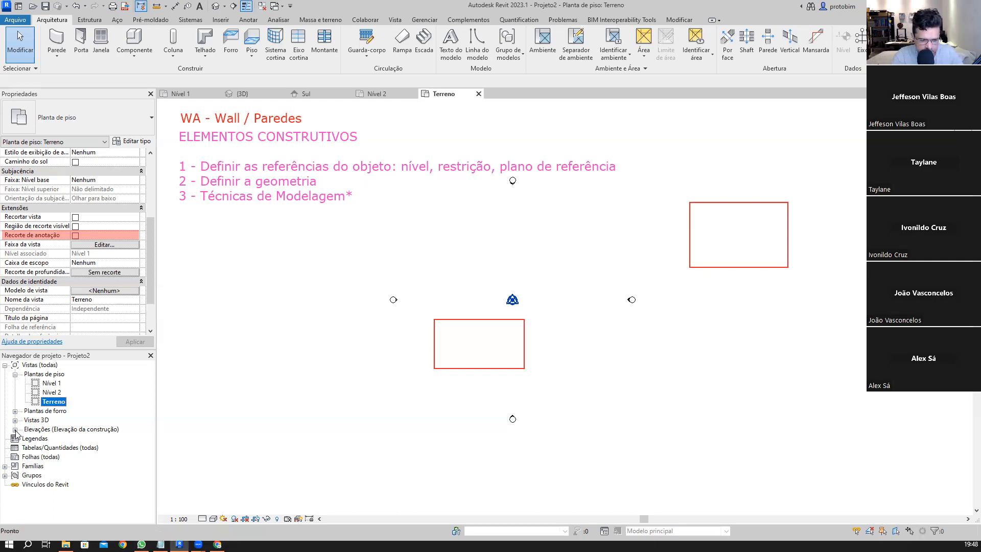
pyautogui.click(15, 429)
pyautogui.doubleClick(46, 466)
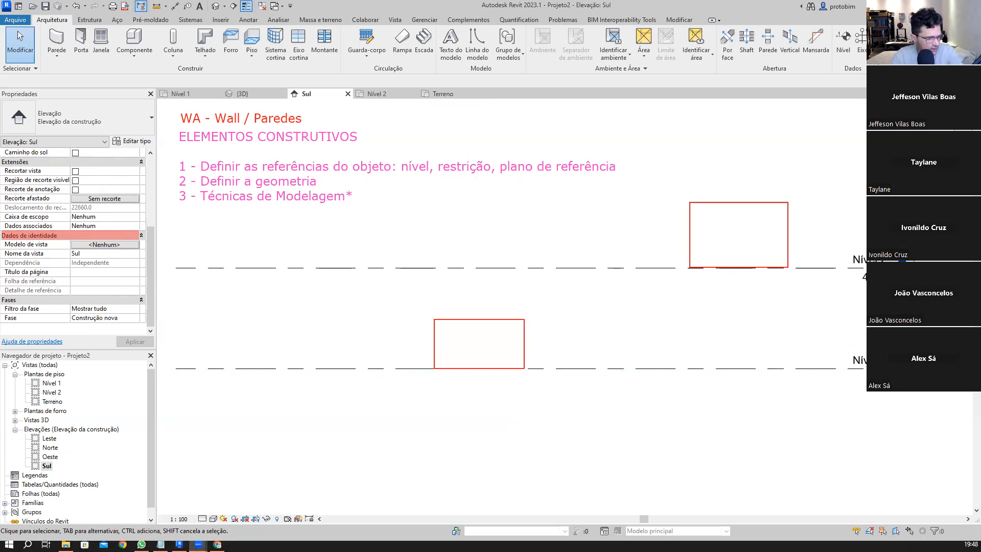
pyautogui.click(514, 319)
pyautogui.press('Delete')
pyautogui.click(725, 205)
pyautogui.press('Delete')
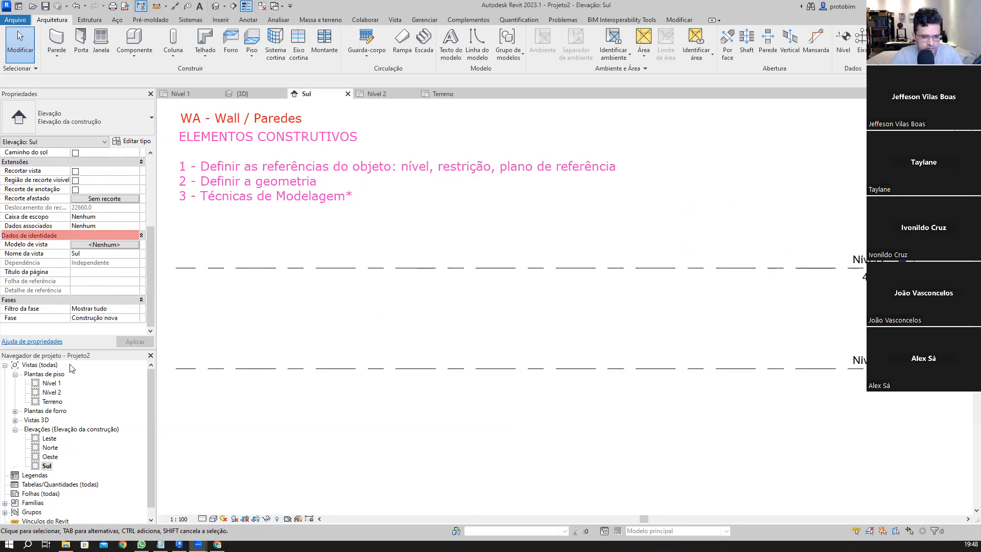
# - Open the Nível 1 floor plan and close the other four open views
pyautogui.doubleClick(52, 382)
pyautogui.click(282, 94)
pyautogui.click(282, 94)
pyautogui.click(282, 94)
pyautogui.click(282, 94)
# - Start the Wall command in the Nível 1 plan with the type Genérico - 200 mm and bring its Restrições properties into view
pyautogui.scroll(2, 561, 339)
pyautogui.scroll(-1, 559, 340)
pyautogui.moveTo(556, 341); pyautogui.dragTo(541, 372, button='middle')
pyautogui.press('w')
pyautogui.press('a')
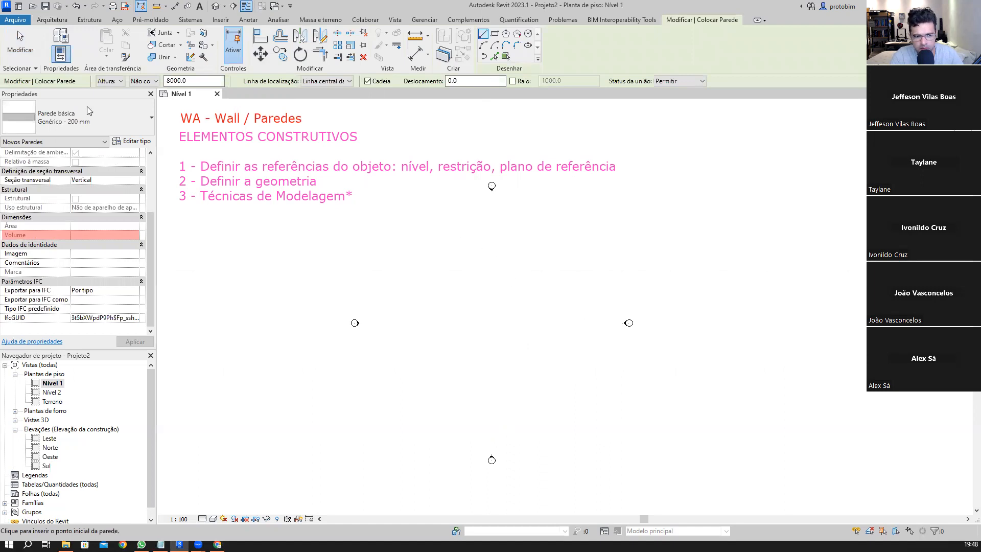
pyautogui.click(144, 121)
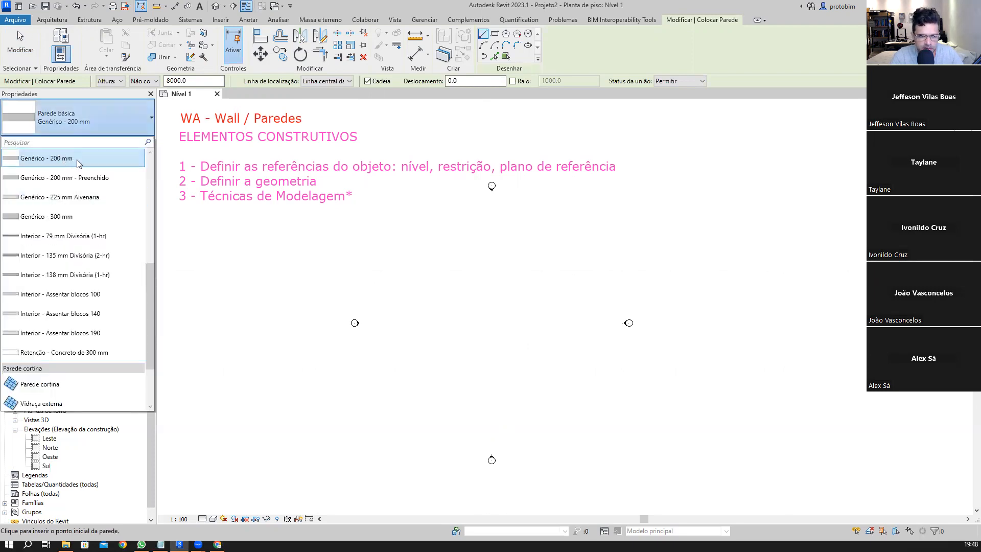
pyautogui.click(136, 160)
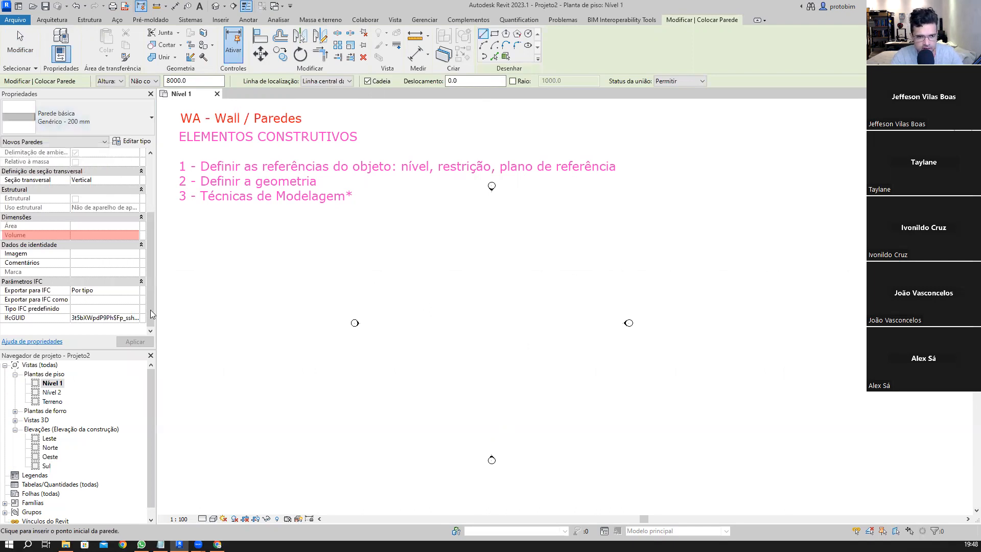
pyautogui.moveTo(149, 235); pyautogui.dragTo(151, 181)
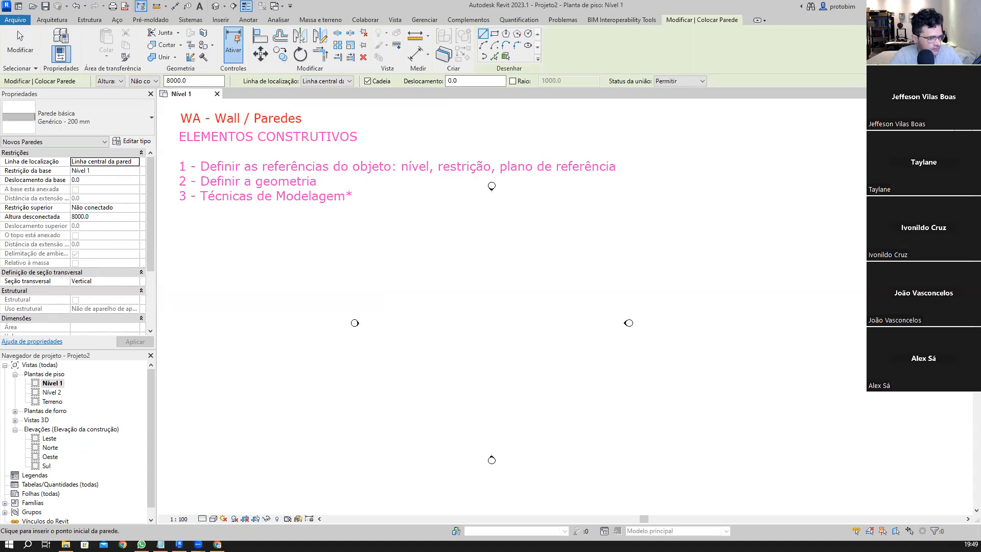
# - Frame the wall's Restrições properties in red and highlight the Restrição da base and Restrição superior rows
pyautogui.moveTo(5, 148); pyautogui.dragTo(156, 273)
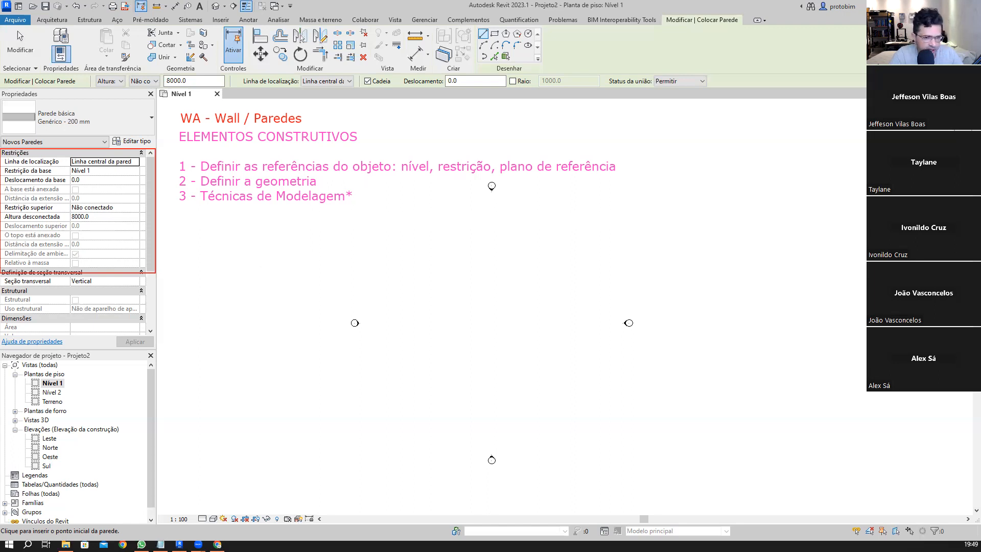
pyautogui.moveTo(140, 175); pyautogui.dragTo(14, 165)
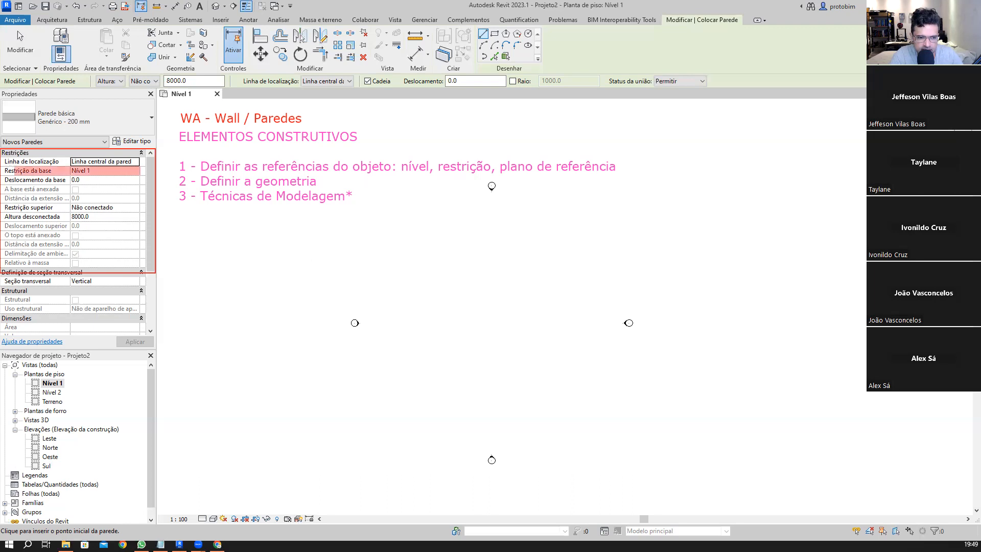
pyautogui.moveTo(139, 210); pyautogui.dragTo(6, 204)
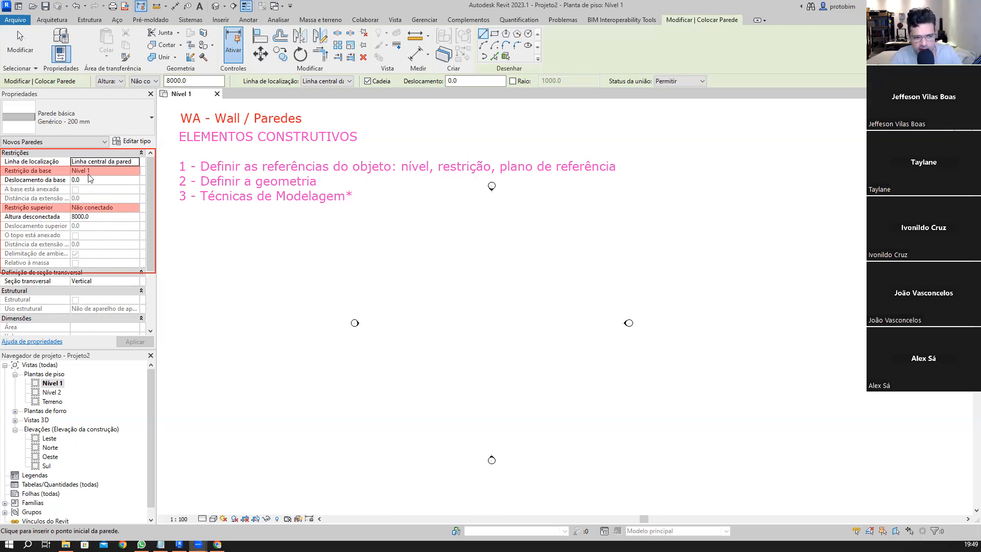
# - Restart the Wall command in the Nível 2 plan and examine the Restrição da base property there
pyautogui.click(22, 48)
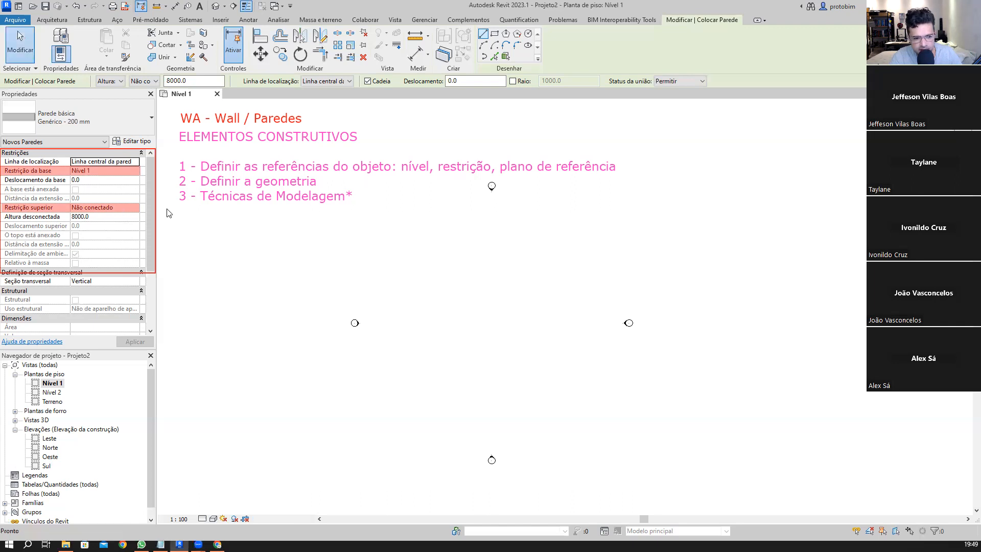
pyautogui.press('Escape')
pyautogui.doubleClick(52, 393)
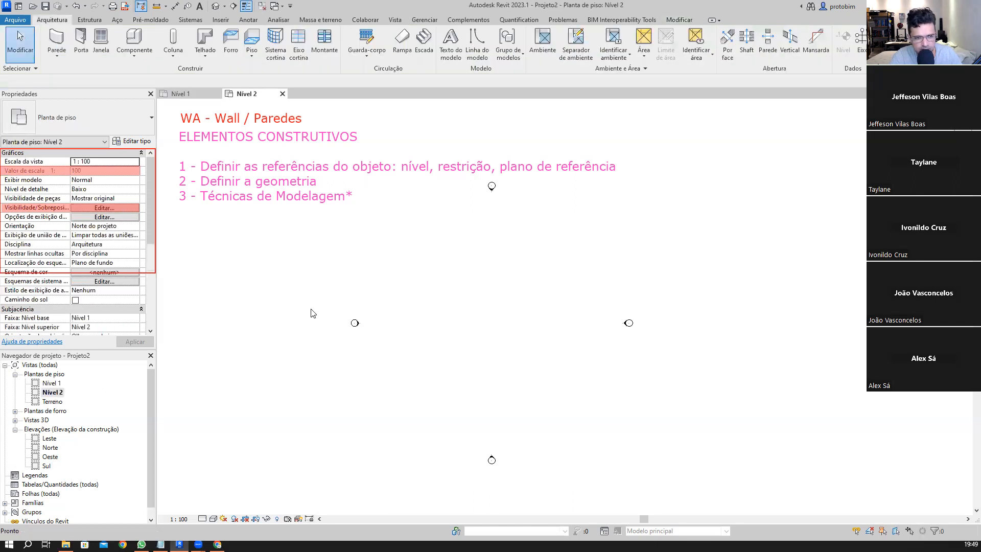
pyautogui.click(63, 41)
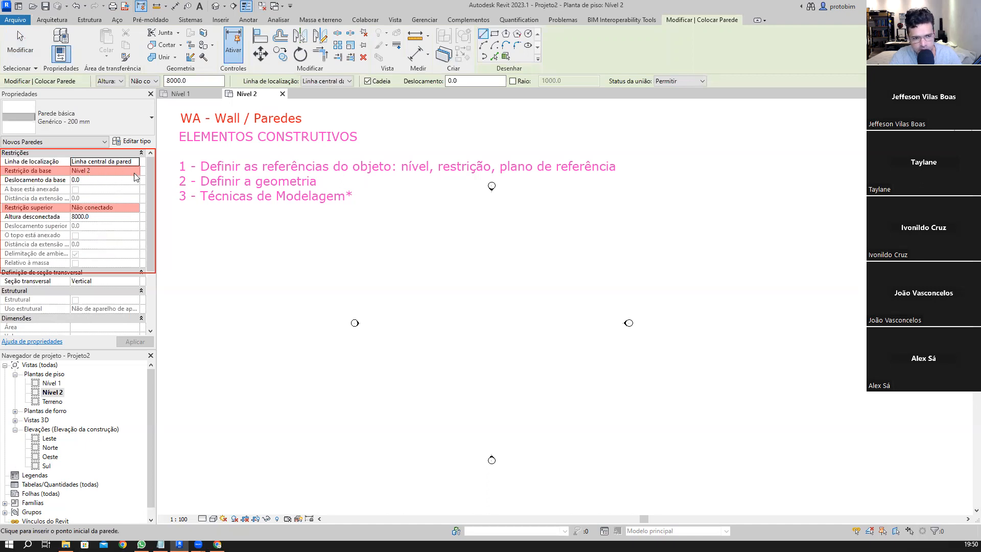
pyautogui.click(135, 173)
pyautogui.click(119, 180)
pyautogui.click(134, 170)
pyautogui.click(102, 187)
pyautogui.click(135, 341)
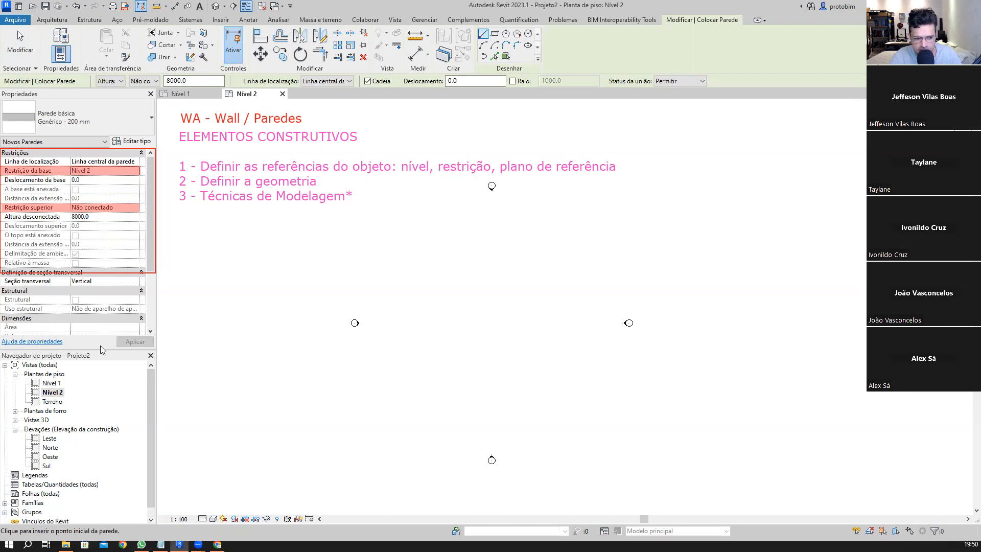
# - Return to the Nível 1 plan and start the Wall command there
pyautogui.doubleClick(56, 383)
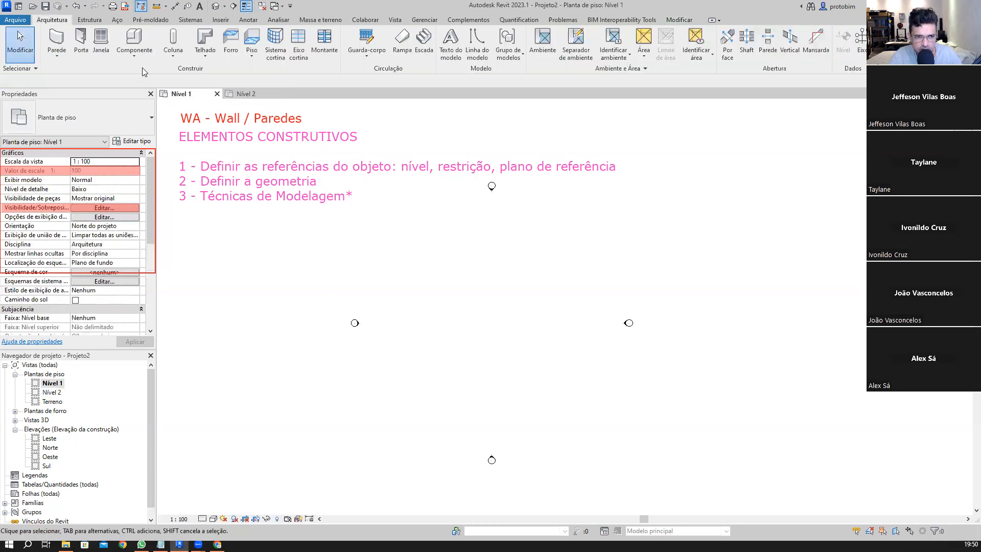
pyautogui.press('w')
pyautogui.press('a')
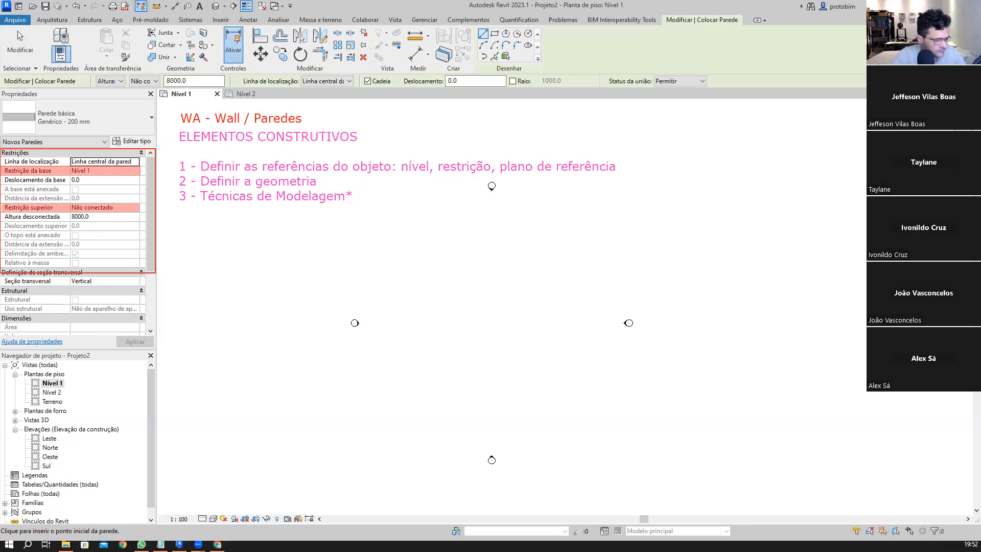
# - Add the red note PROPRIEDADES DE INSTÂNCIA below the numbered list, with an arrow pointing to the framed Restrições properties
pyautogui.click(189, 238)
pyautogui.write('PROPRIEDADES DE INSTÂMNC')
pyautogui.press('BackSpace')
pyautogui.press('BackSpace')
pyautogui.press('BackSpace')
pyautogui.write('NCIA')
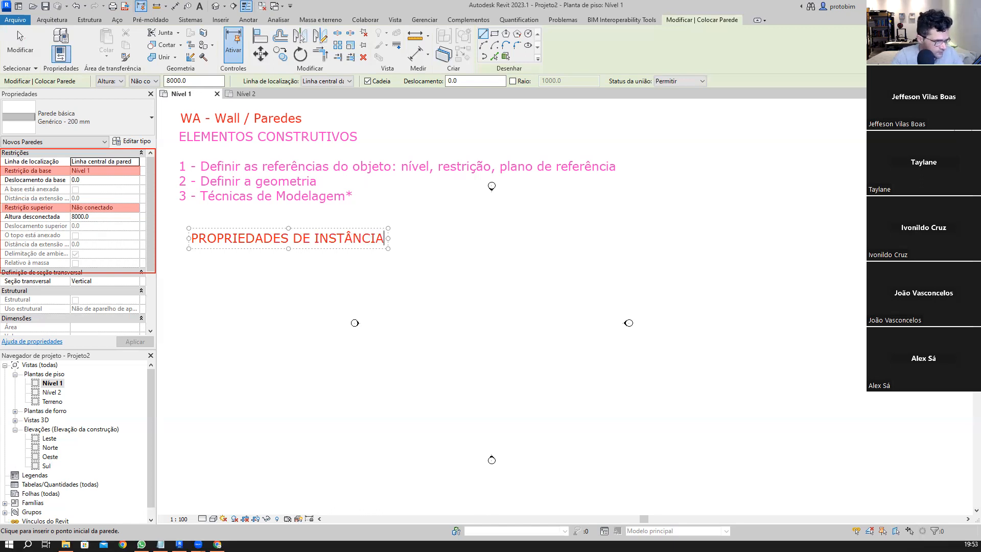
pyautogui.click(230, 265)
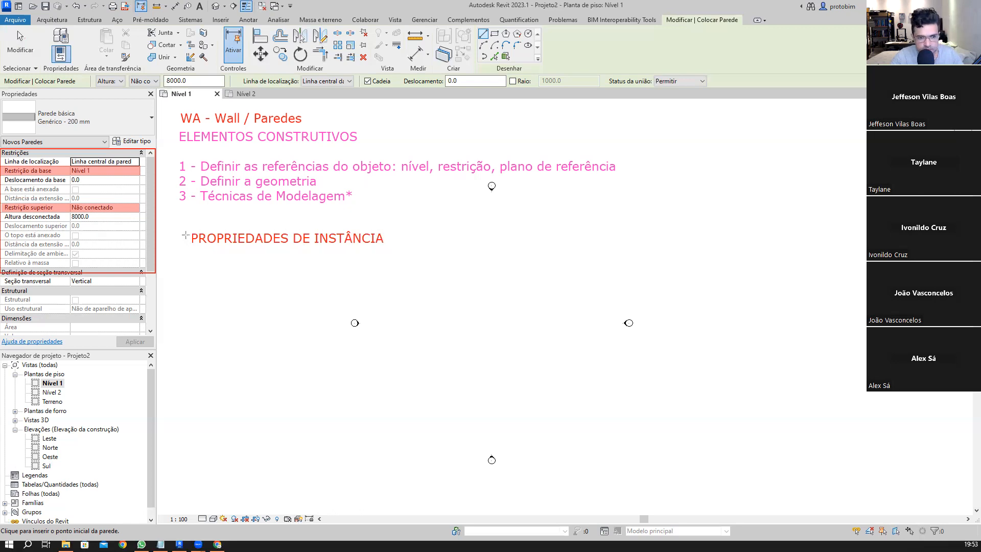
pyautogui.moveTo(164, 218); pyautogui.dragTo(185, 234)
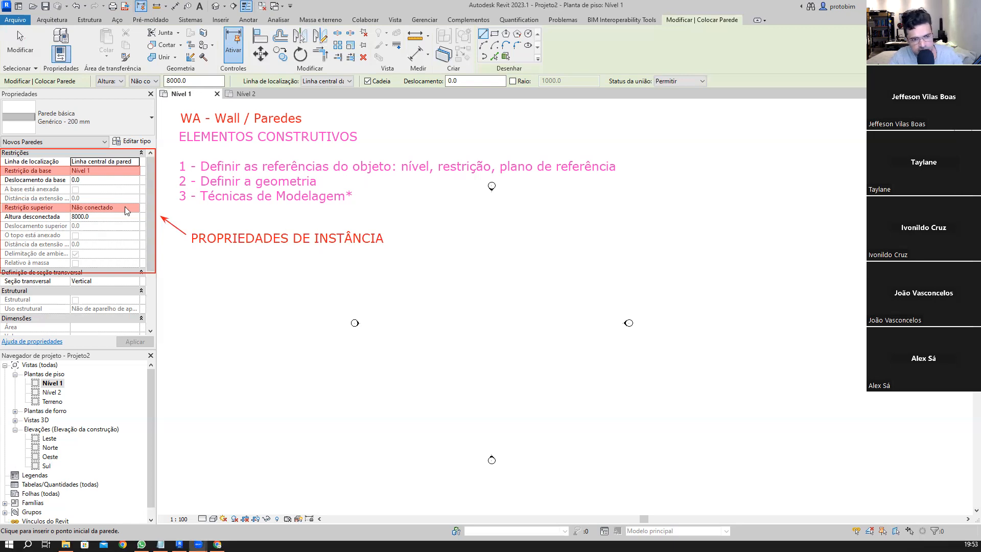
# - Set the new wall's Restrição superior to Acima para o nível: Nível 2, trying Não conectado for comparison
pyautogui.click(135, 171)
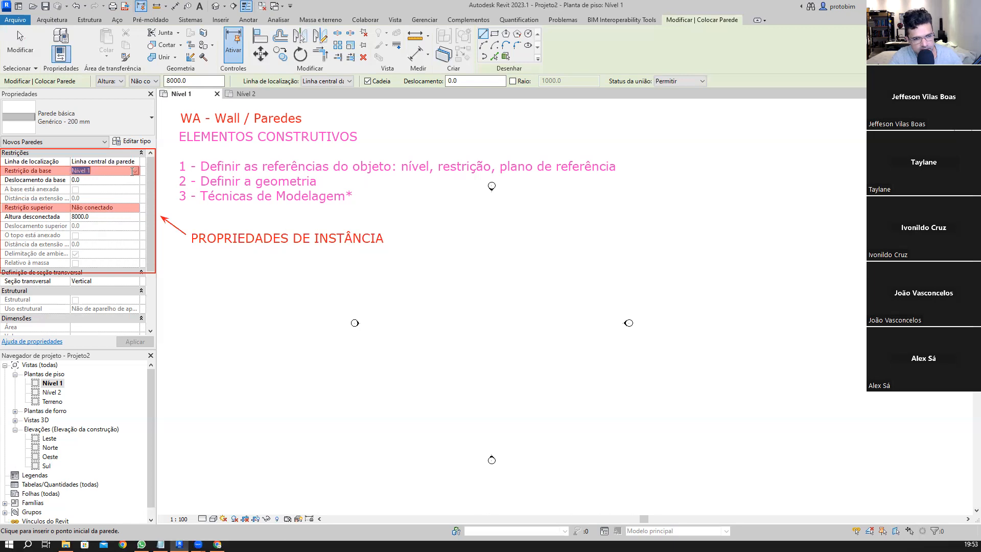
pyautogui.click(134, 208)
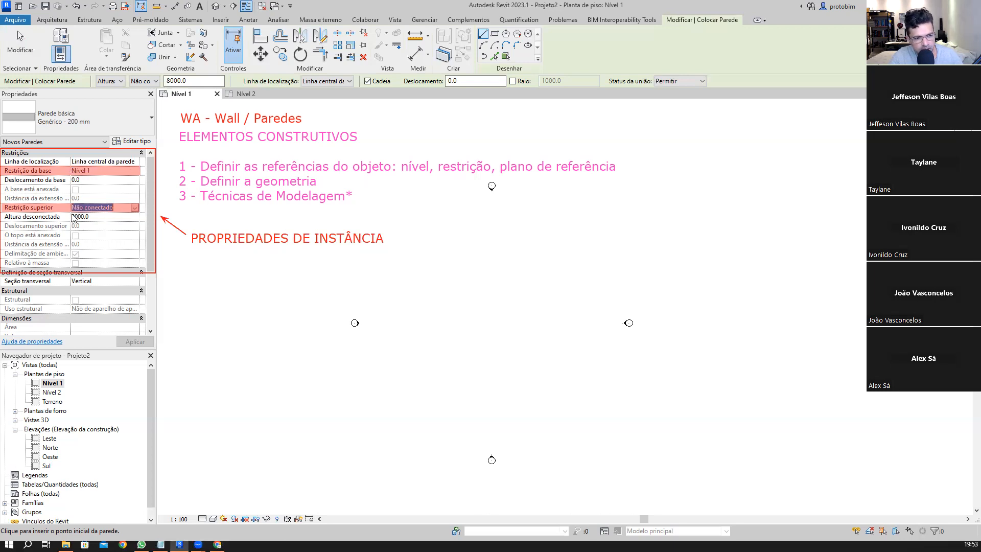
pyautogui.click(135, 209)
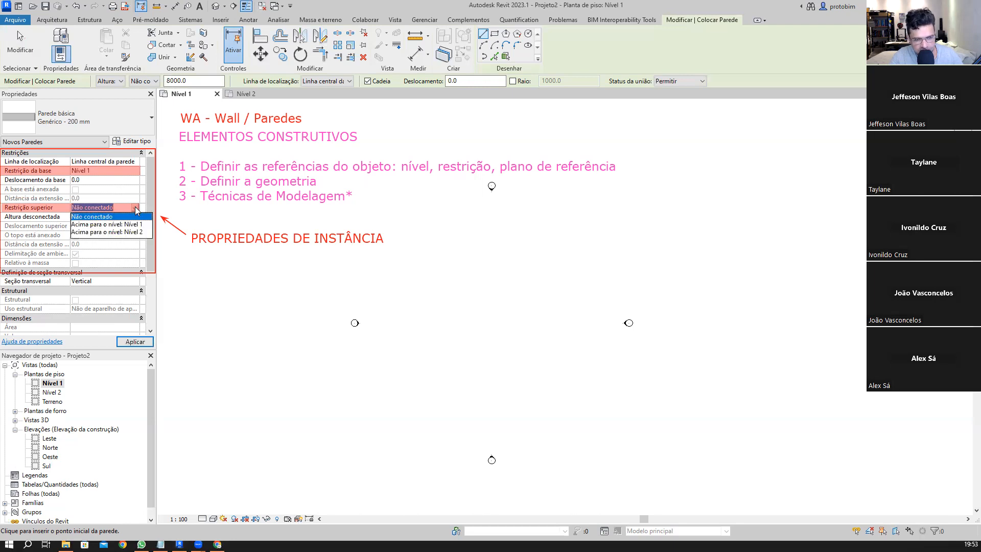
pyautogui.click(137, 233)
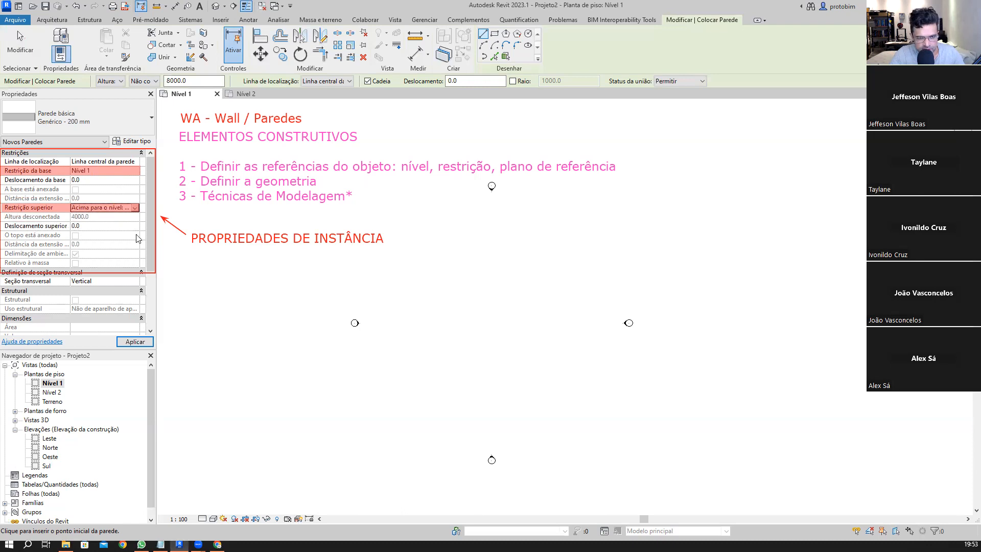
pyautogui.click(136, 208)
pyautogui.click(109, 217)
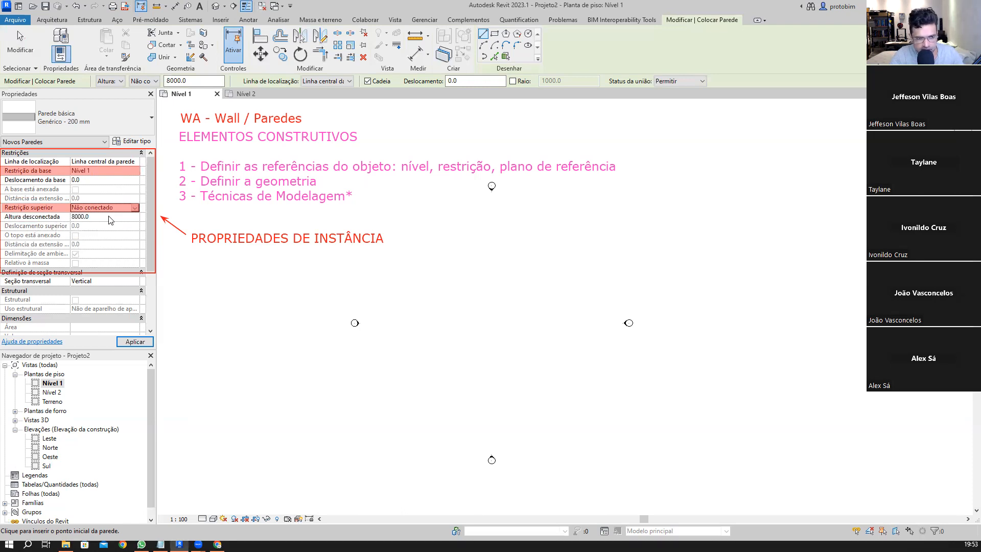
pyautogui.click(135, 208)
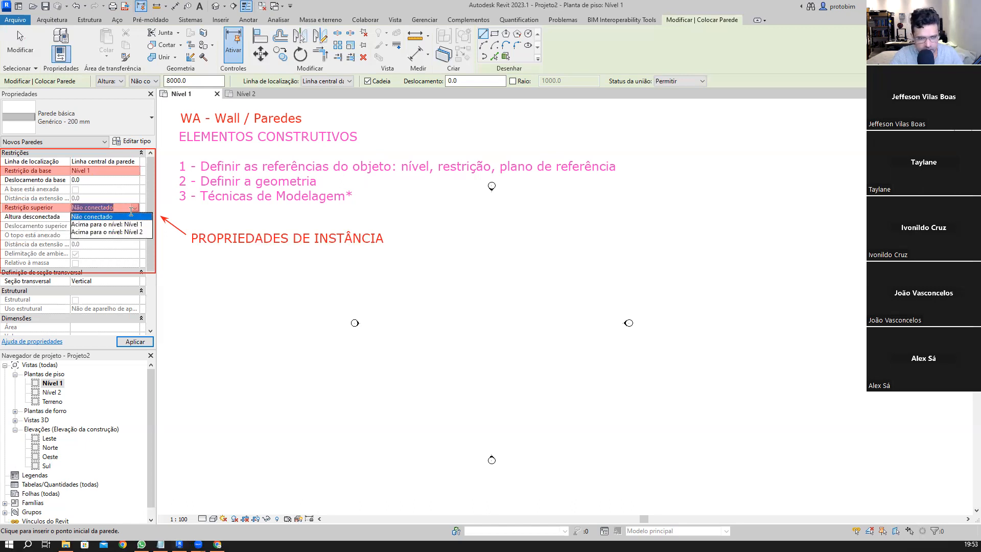
pyautogui.click(118, 232)
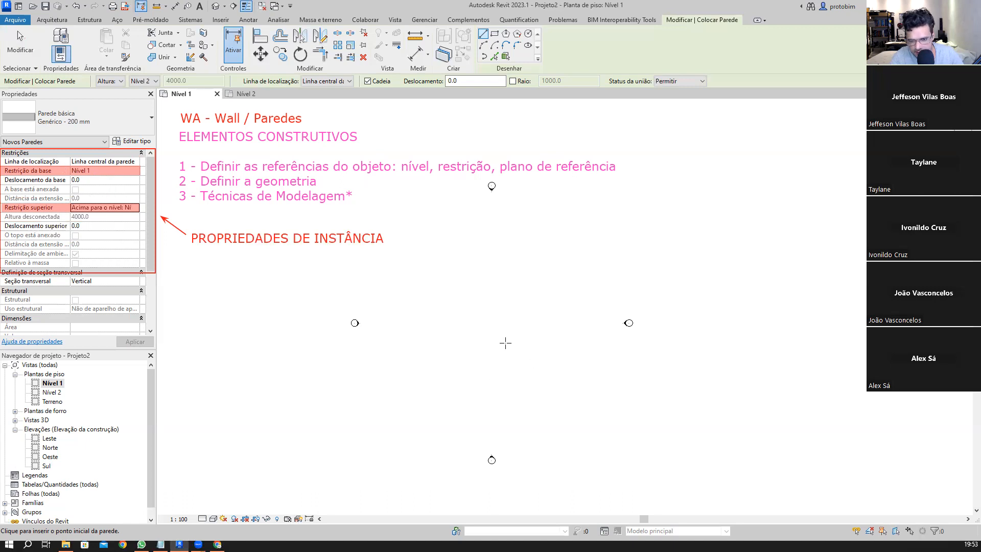
# - Draw one horizontal Genérico - 200 mm wall segment between the elevation markers of the Nível 1 plan and exit the Wall command
pyautogui.click(469, 323)
pyautogui.scroll(4, 469, 324)
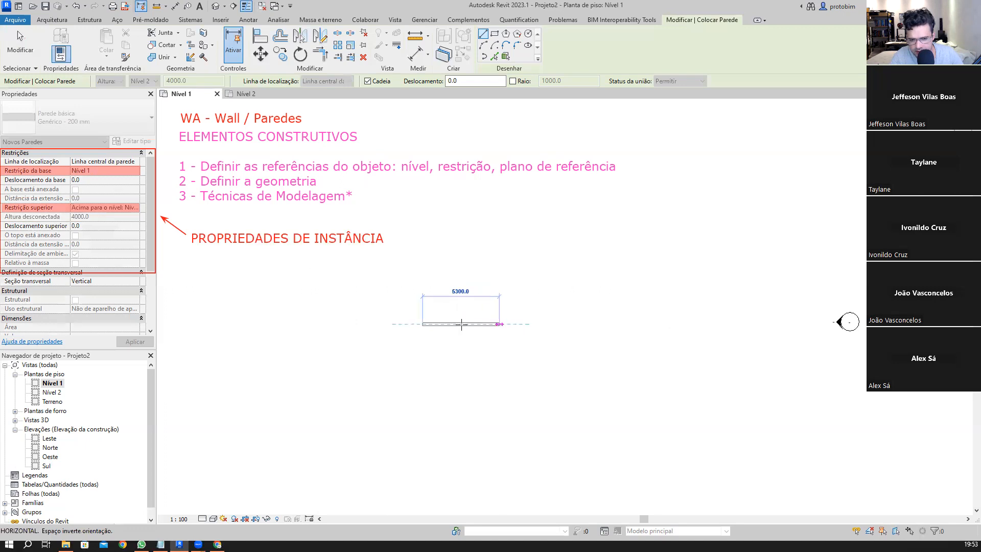
pyautogui.scroll(3, 440, 324)
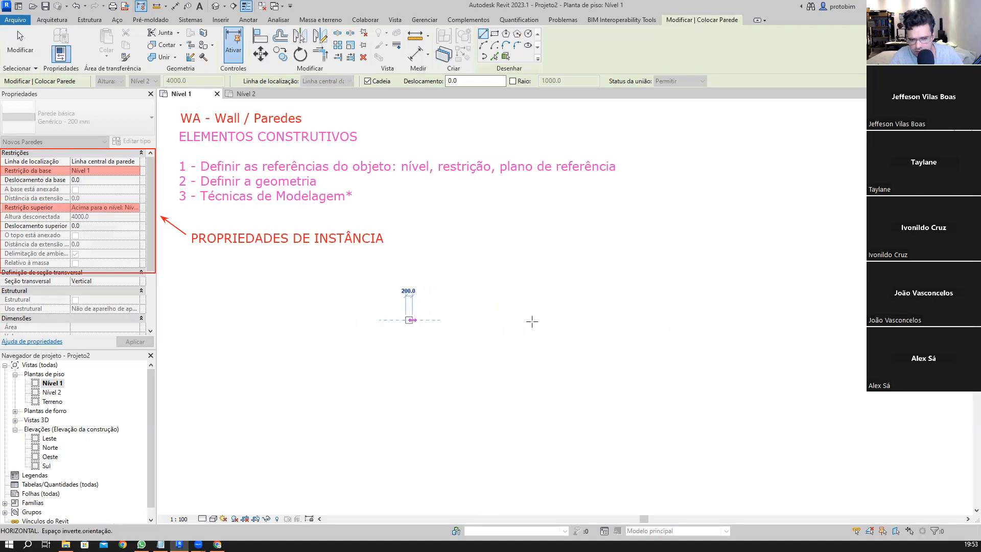
pyautogui.click(602, 320)
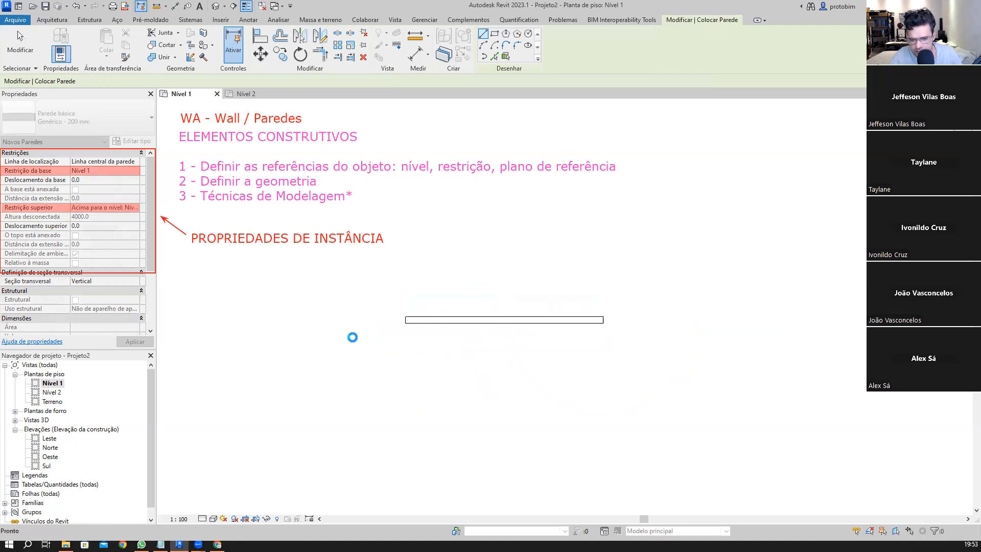
pyautogui.click(571, 320)
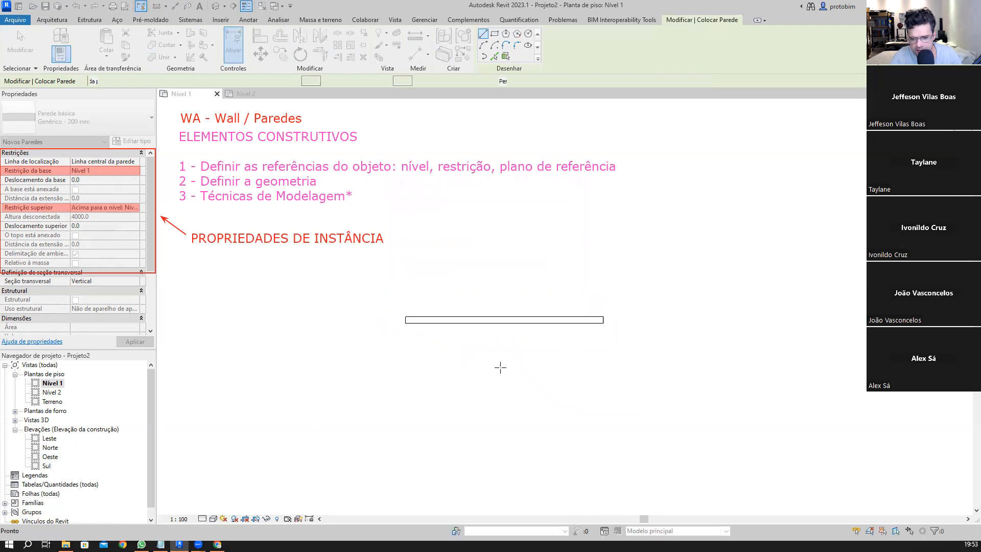
pyautogui.scroll(1, 432, 318)
pyautogui.press('Escape')
pyautogui.press('Escape')
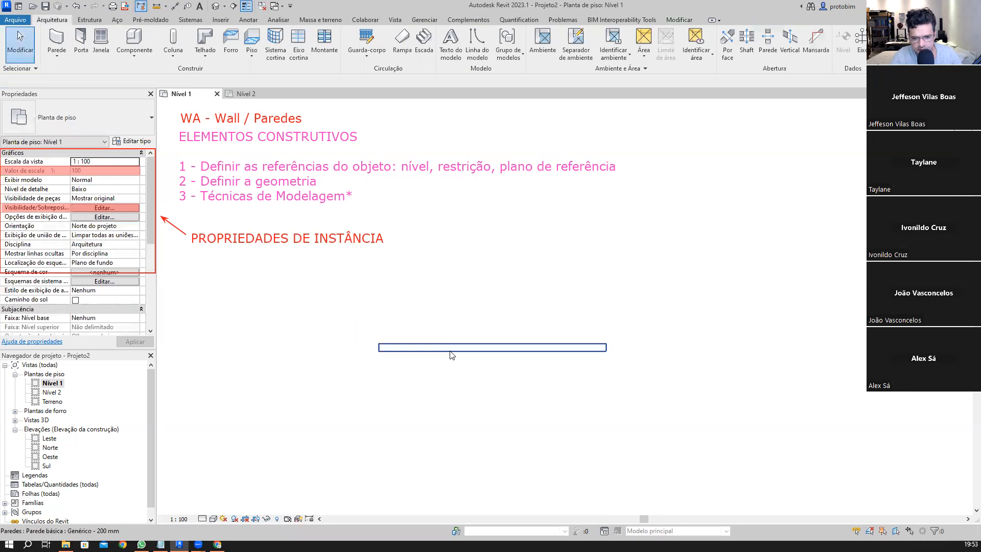
# - Delete the existing wall, draw a horizontal 3000 mm Genérico - 200 mm wall in its place, and exit the Wall command
pyautogui.click(451, 354)
pyautogui.click(505, 360)
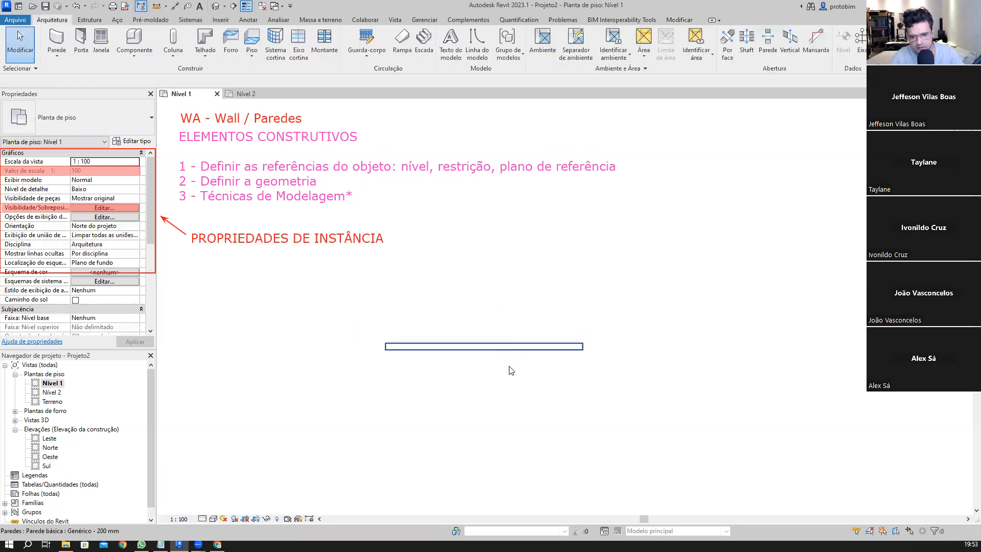
pyautogui.press('w')
pyautogui.press('a')
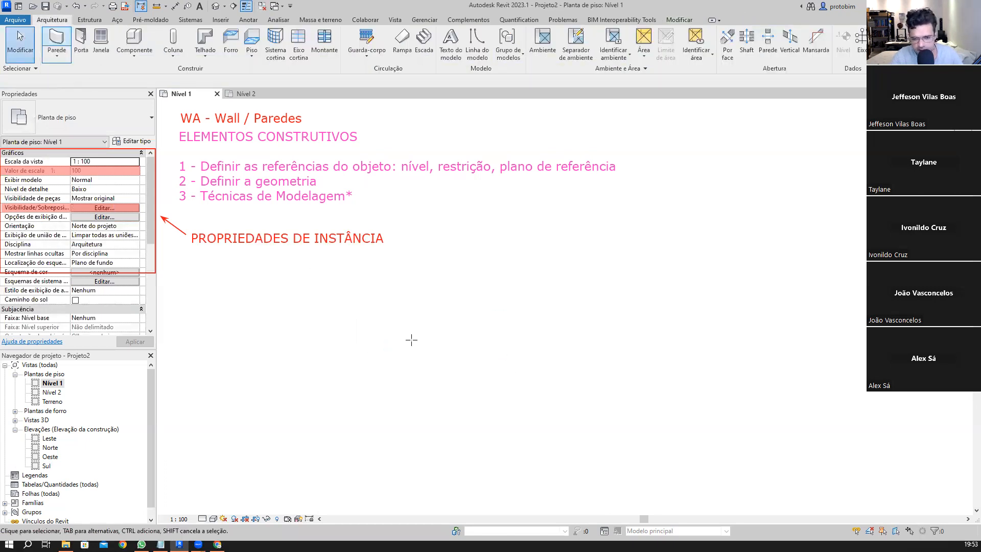
pyautogui.click(426, 343)
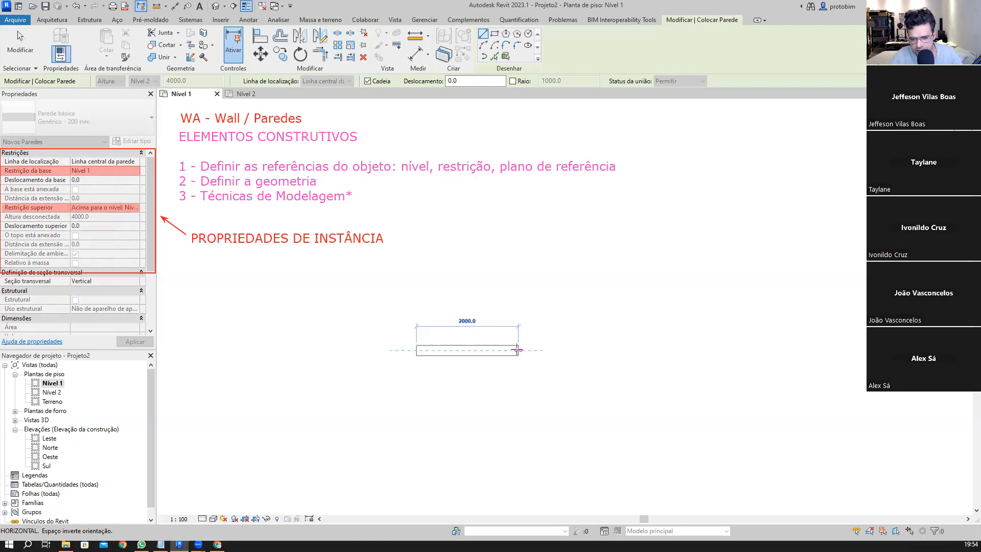
pyautogui.moveTo(532, 350); pyautogui.dragTo(390, 345, button='middle')
pyautogui.scroll(-1, 480, 345)
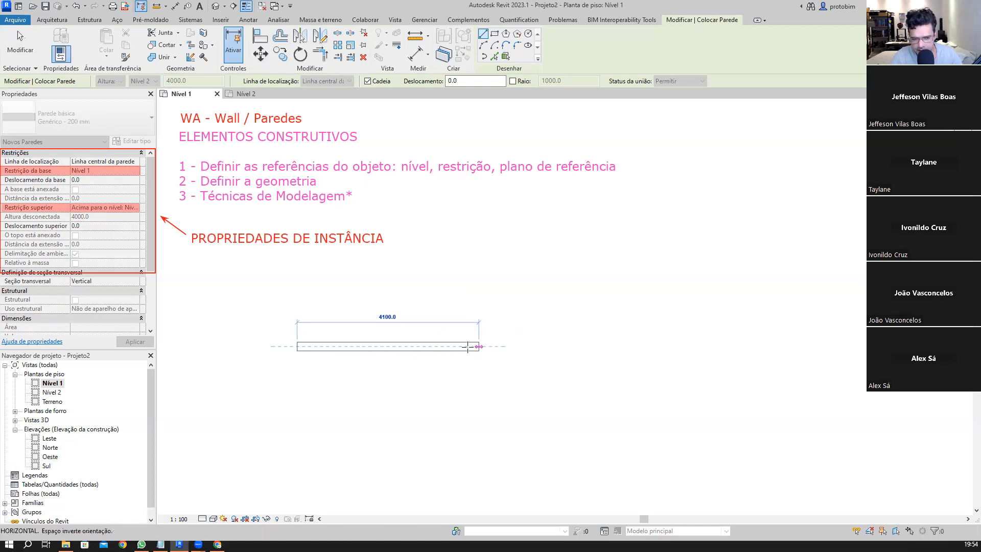
pyautogui.click(430, 346)
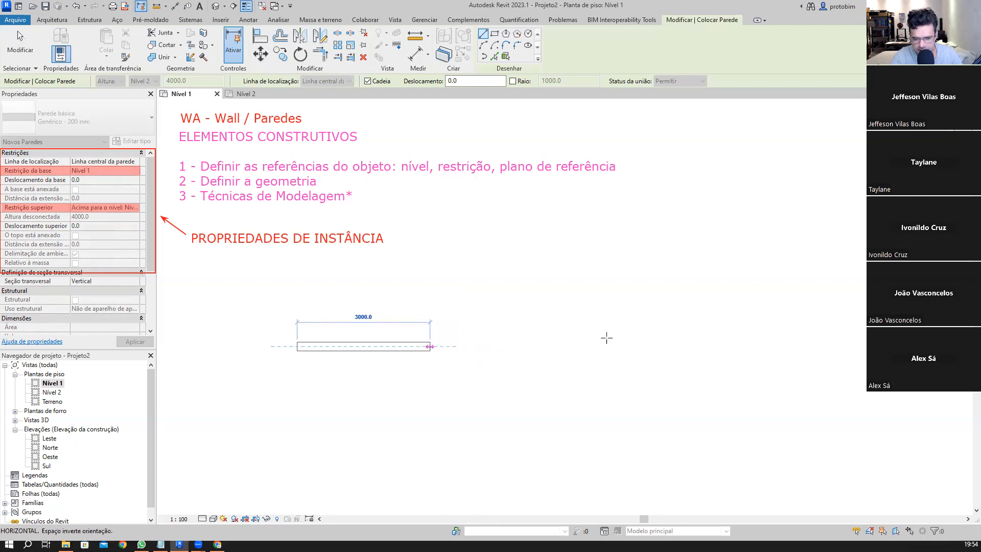
pyautogui.press('Escape')
pyautogui.scroll(-2, 410, 377)
pyautogui.moveTo(410, 377); pyautogui.dragTo(460, 398, button='middle')
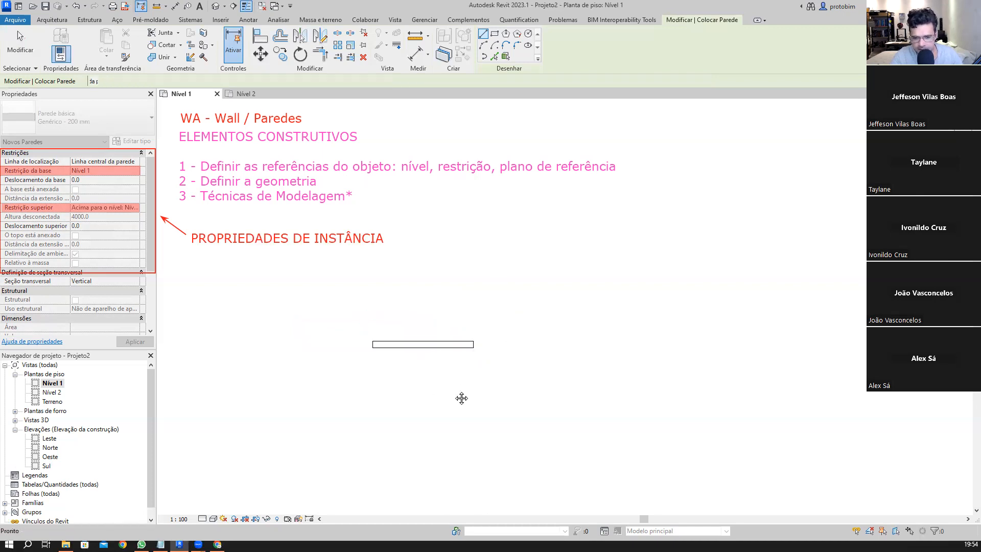
pyautogui.scroll(3, 464, 396)
pyautogui.scroll(1, 466, 389)
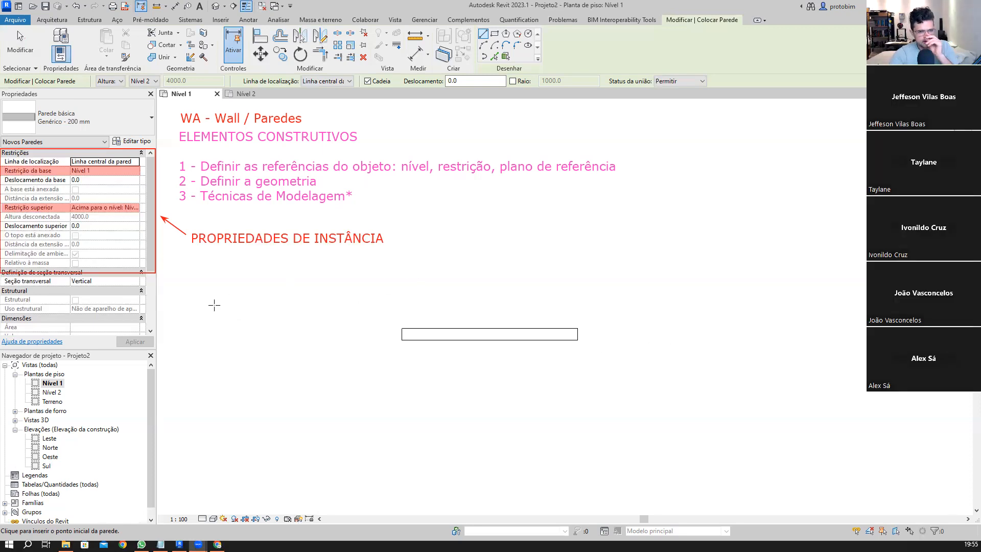
pyautogui.press('Escape')
pyautogui.press('Escape')
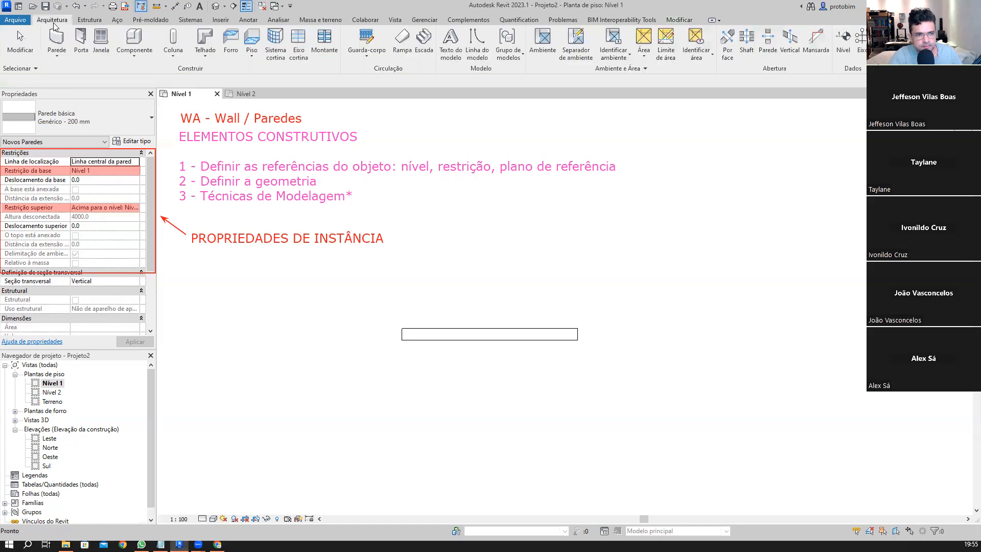
# - Open the Sul elevation and select the wall to examine its base and top constraints against the two levels
pyautogui.click(45, 466)
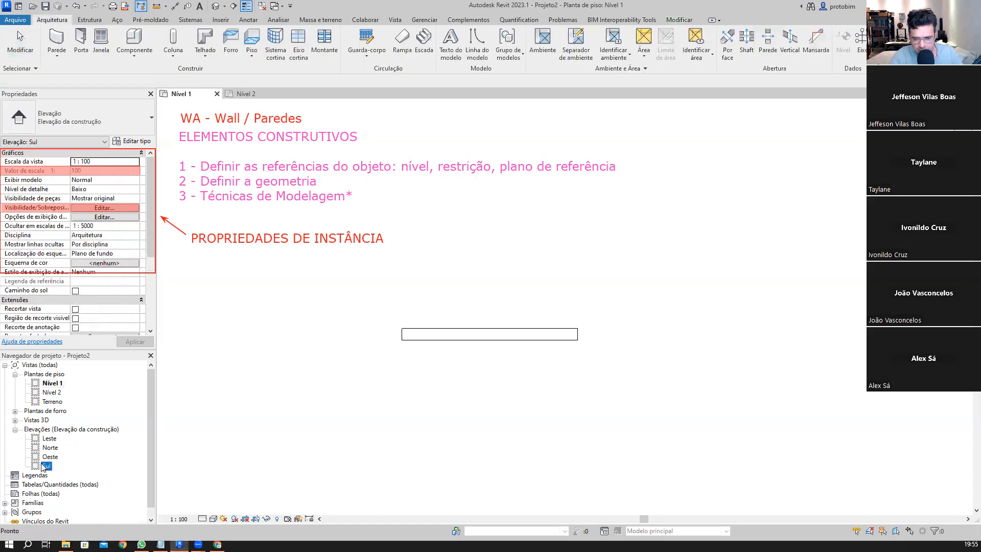
pyautogui.doubleClick(45, 466)
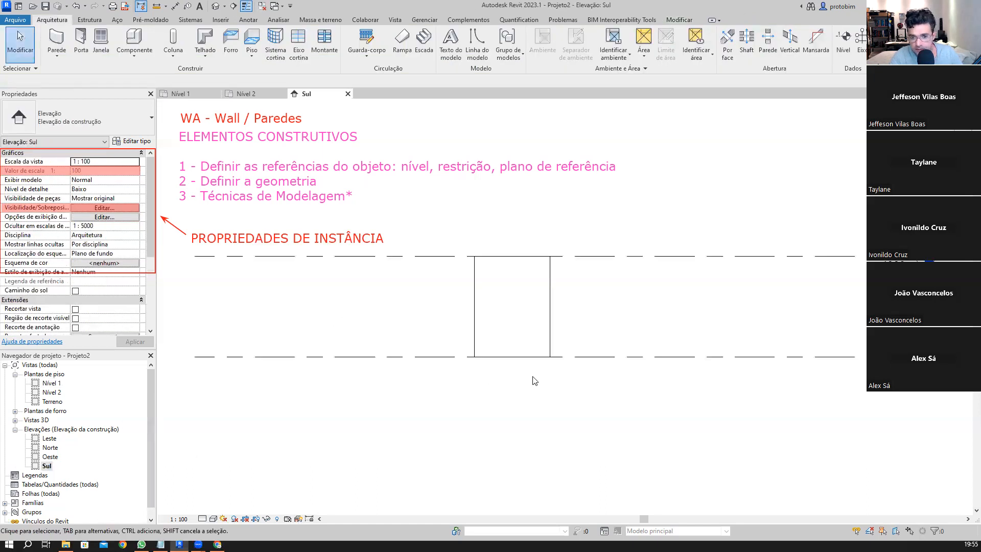
pyautogui.moveTo(549, 373); pyautogui.dragTo(611, 348, button='middle')
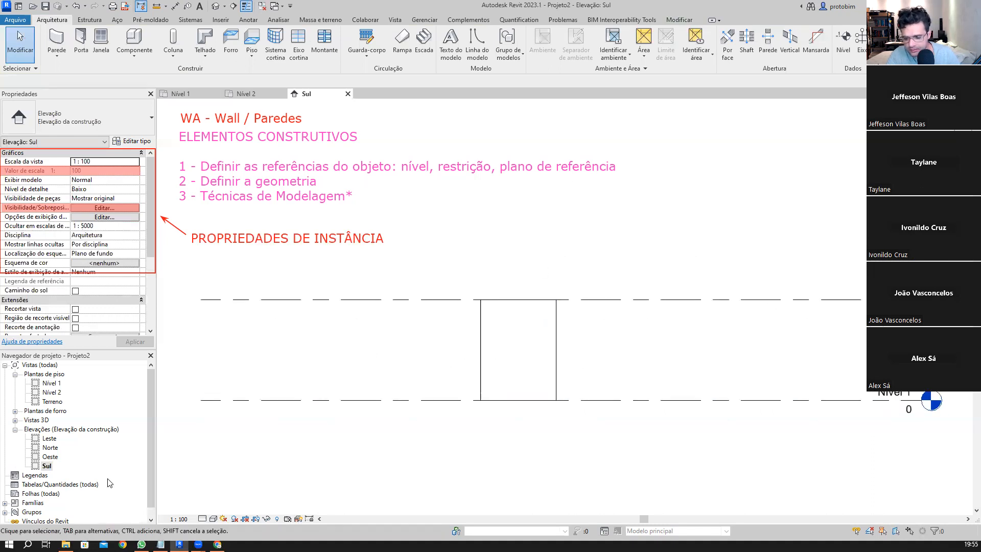
pyautogui.click(554, 340)
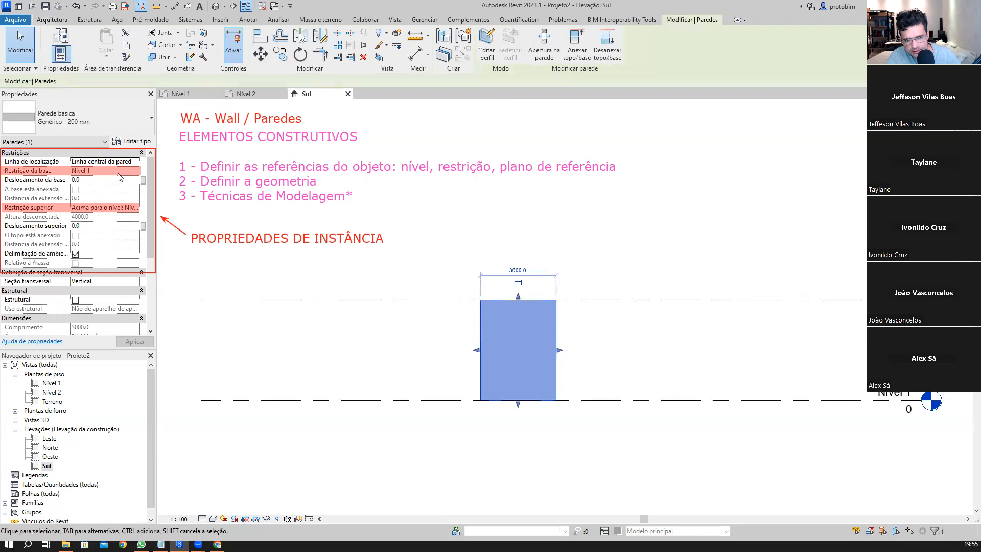
pyautogui.moveTo(699, 354)
pyautogui.mouseDown(button='middle')
pyautogui.moveTo(689, 368)
pyautogui.moveTo(680, 355)
pyautogui.mouseUp(button='middle')
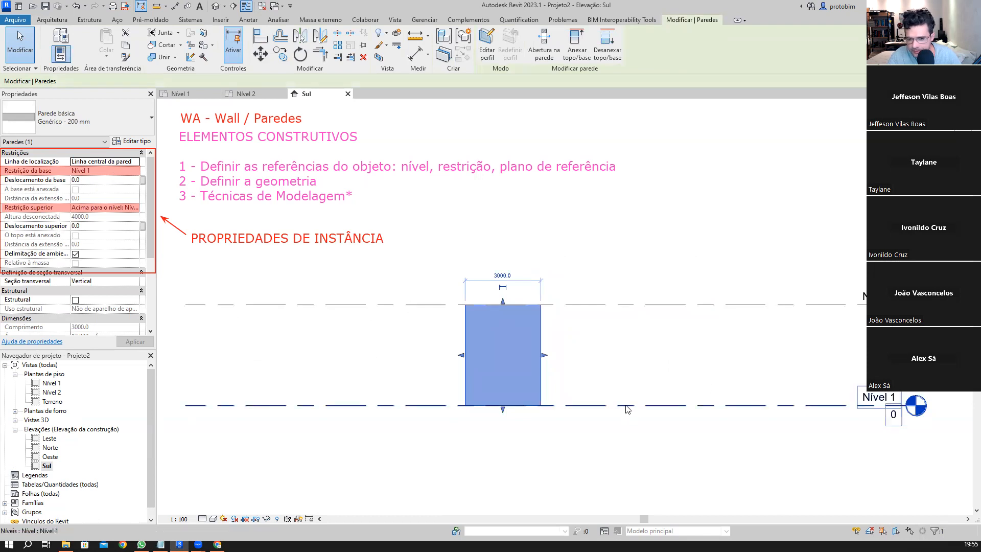
pyautogui.moveTo(629, 354); pyautogui.dragTo(623, 361, button='middle')
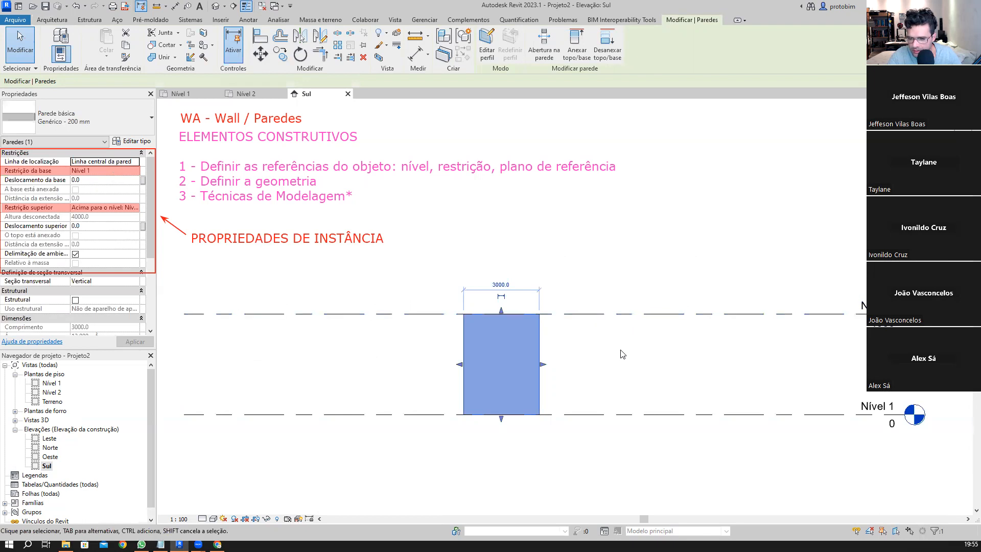
# - Raise the Nível 2 level to an elevation of 4900 mm
pyautogui.click(595, 314)
pyautogui.moveTo(593, 315); pyautogui.dragTo(576, 283)
pyautogui.scroll(1, 587, 353)
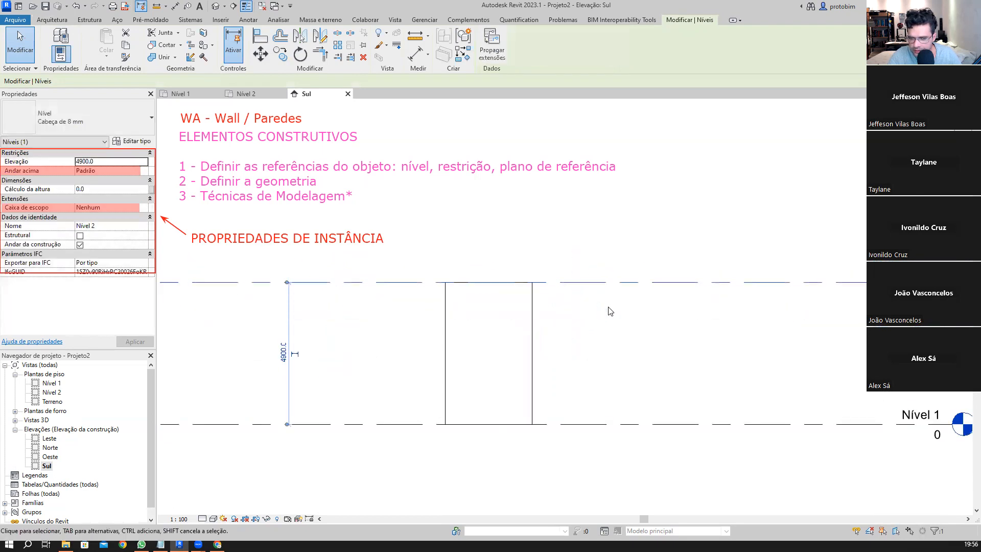
pyautogui.press('Escape')
# - On the Nível 1 plan, draw a second wall in line with the first, with Restrição superior Não conectado and Altura desconectada 4000
pyautogui.click(51, 383)
pyautogui.doubleClick(51, 383)
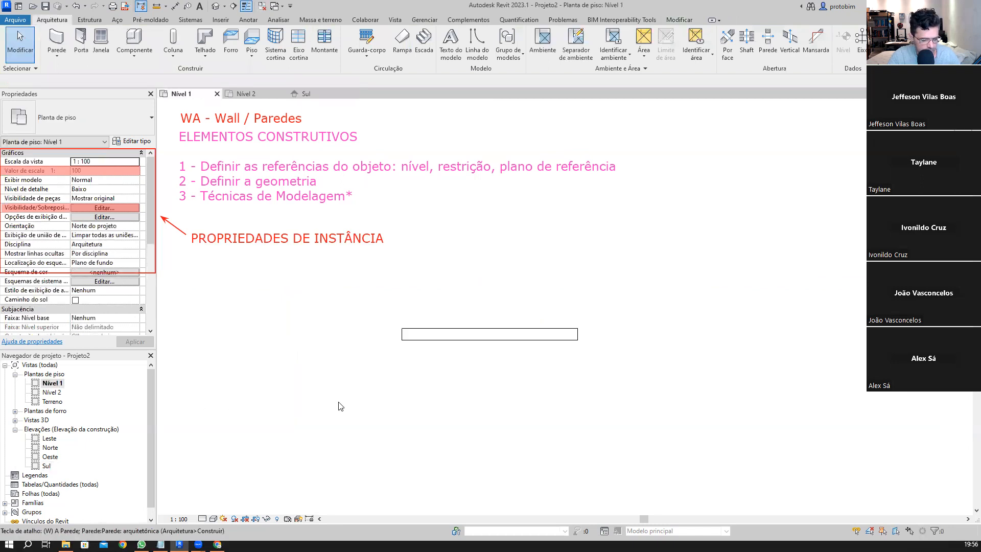
pyautogui.press('w')
pyautogui.press('a')
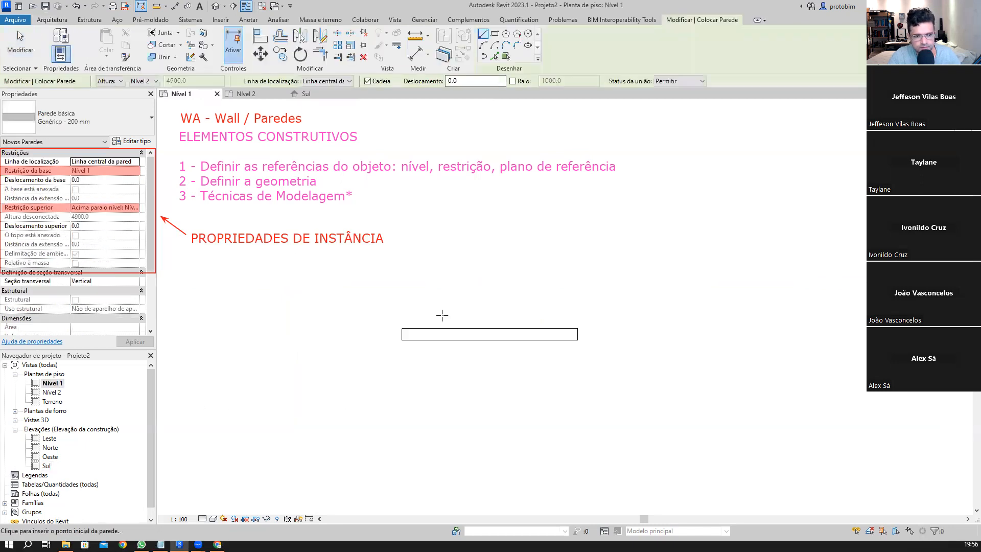
pyautogui.click(136, 208)
pyautogui.click(105, 217)
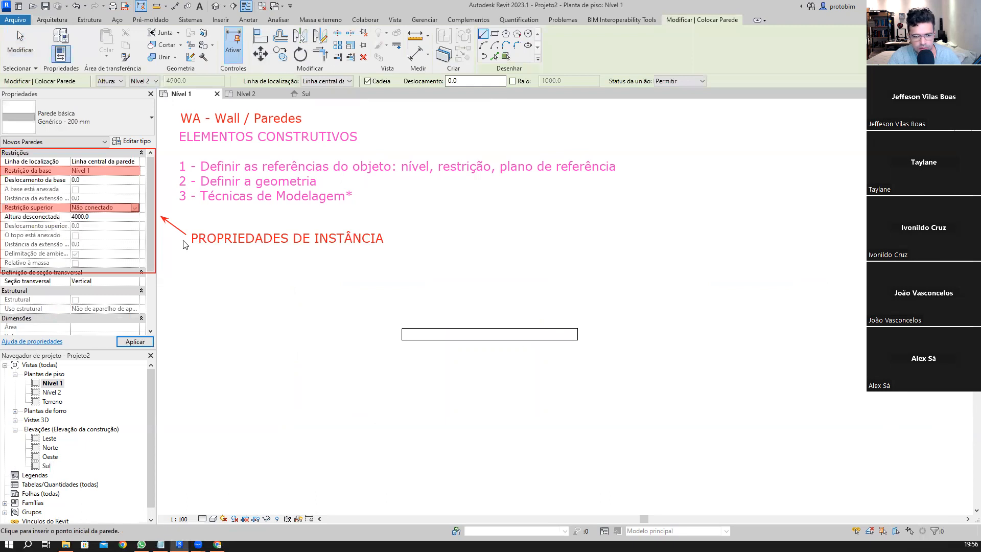
pyautogui.click(643, 335)
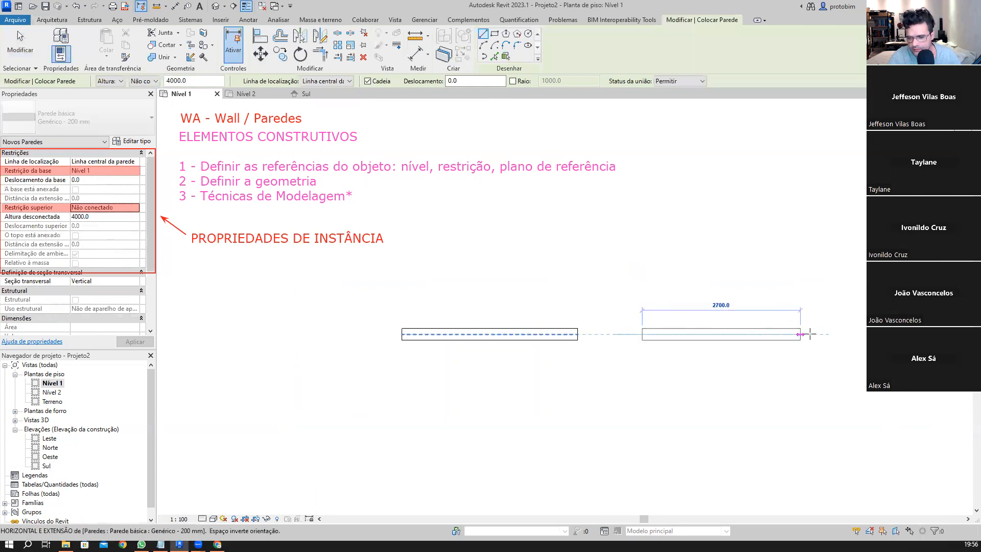
pyautogui.click(811, 334)
pyautogui.press('Escape')
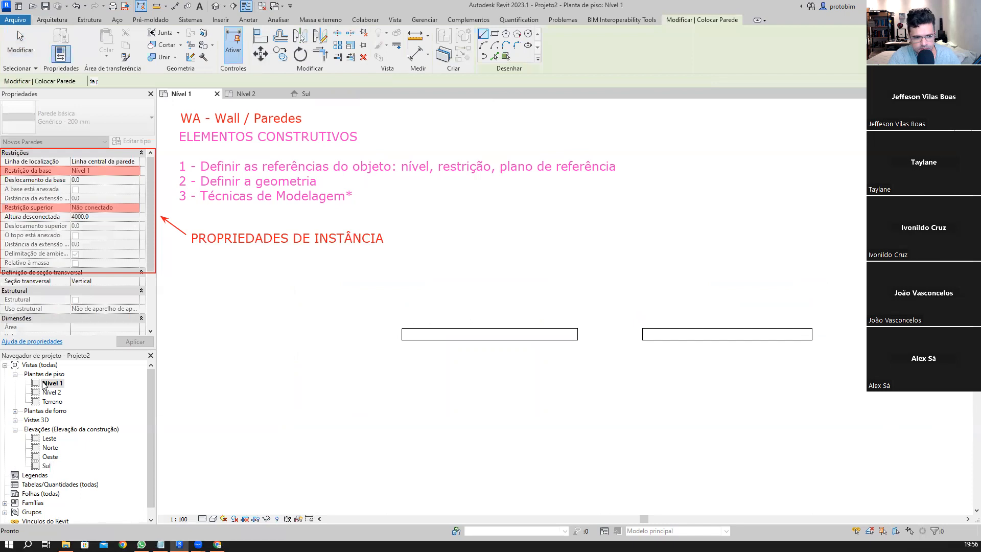
pyautogui.press('Escape')
# - Return to the Sul elevation and lower Nível 2 to an elevation of 2700 mm
pyautogui.doubleClick(46, 465)
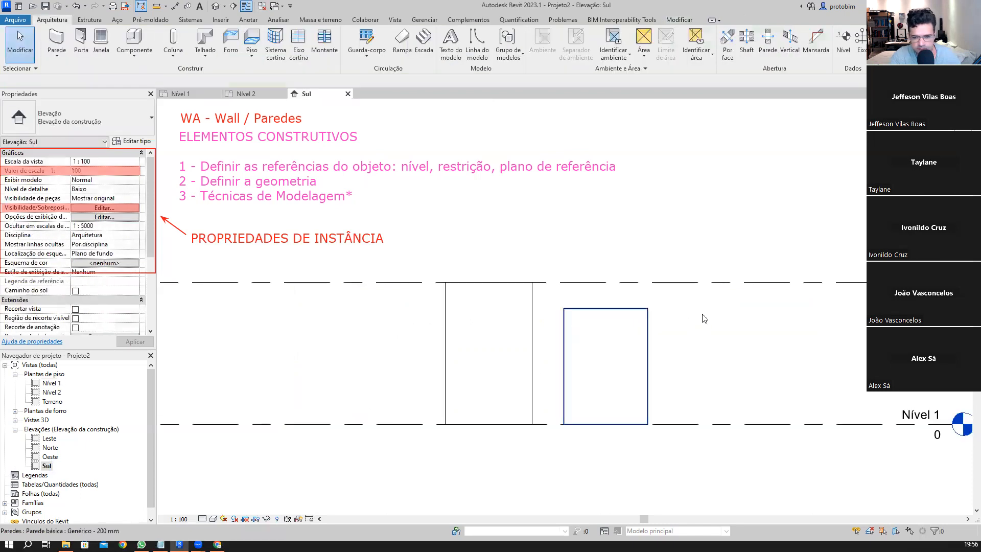
pyautogui.click(708, 282)
pyautogui.moveTo(705, 281); pyautogui.dragTo(699, 345)
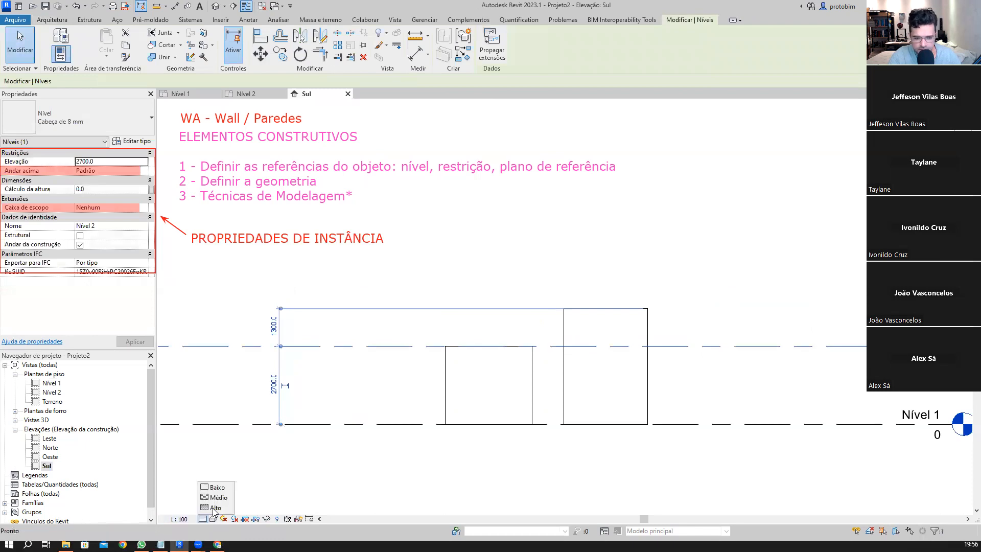
pyautogui.press('Escape')
# - Display the Sul elevation at Alto detail level with a visual style that fills the wall faces
pyautogui.click(213, 520)
pyautogui.click(231, 498)
pyautogui.moveTo(694, 347); pyautogui.dragTo(651, 351, button='middle')
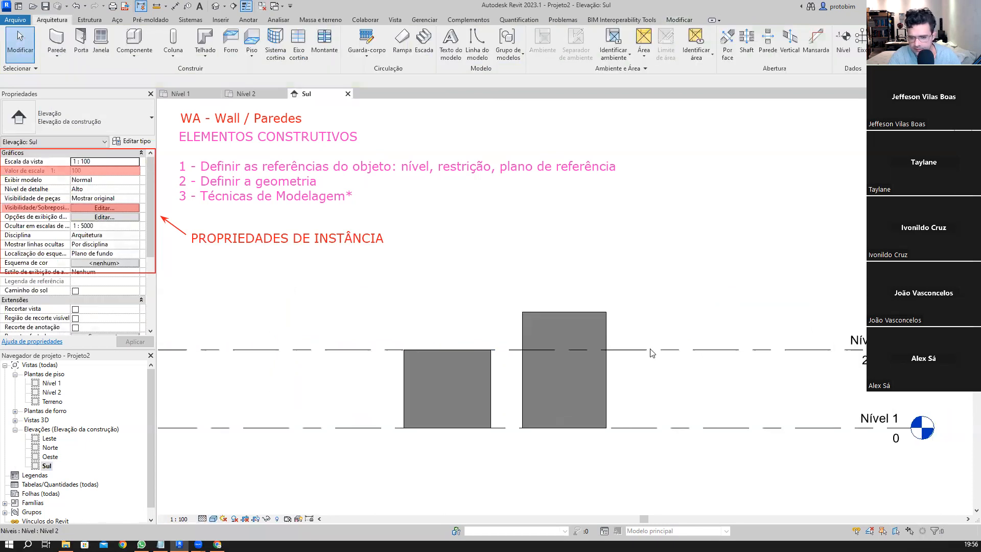
# - Raise Nível 2 to an elevation of 5400 mm and select the wall constrained to it
pyautogui.click(665, 350)
pyautogui.moveTo(665, 350); pyautogui.dragTo(666, 278)
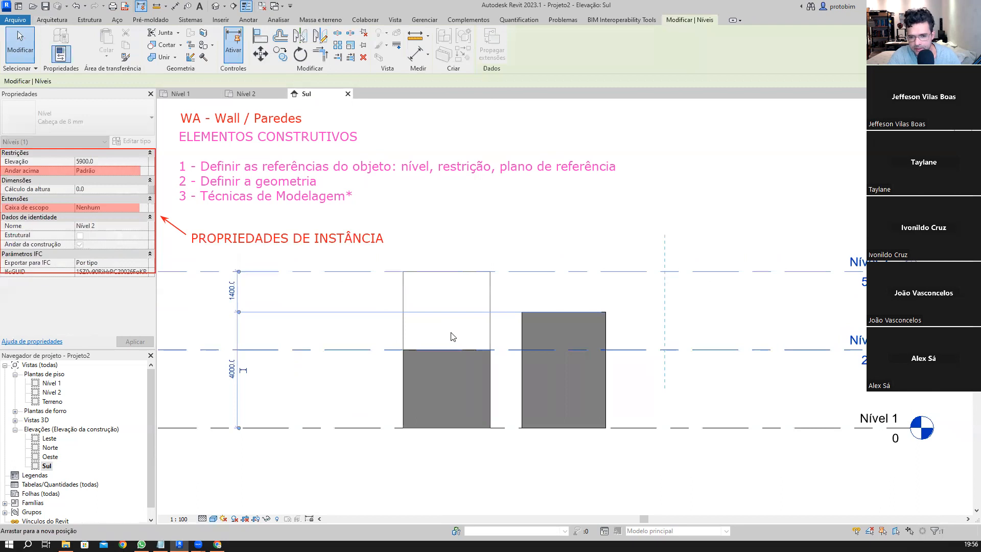
pyautogui.moveTo(378, 341); pyautogui.dragTo(376, 359, button='middle')
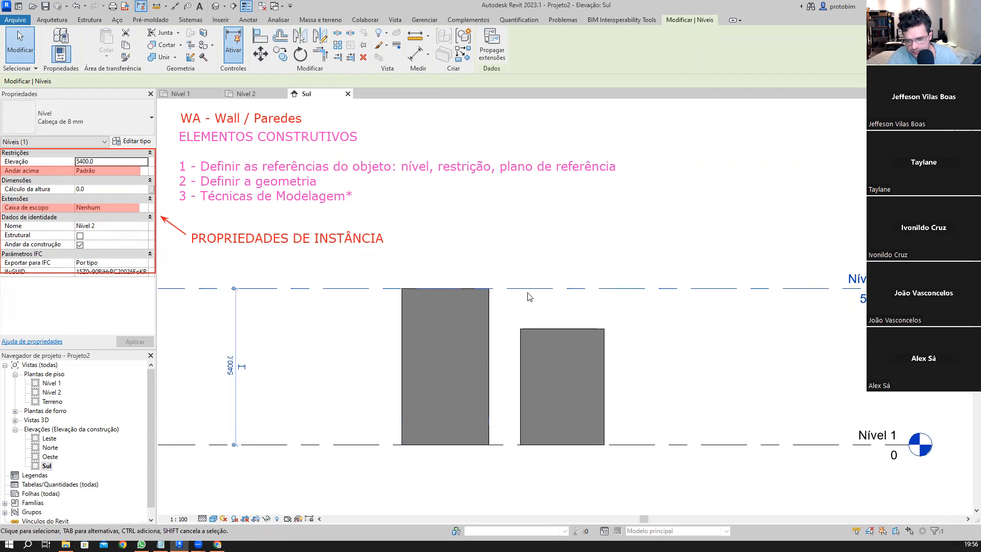
pyautogui.click(460, 310)
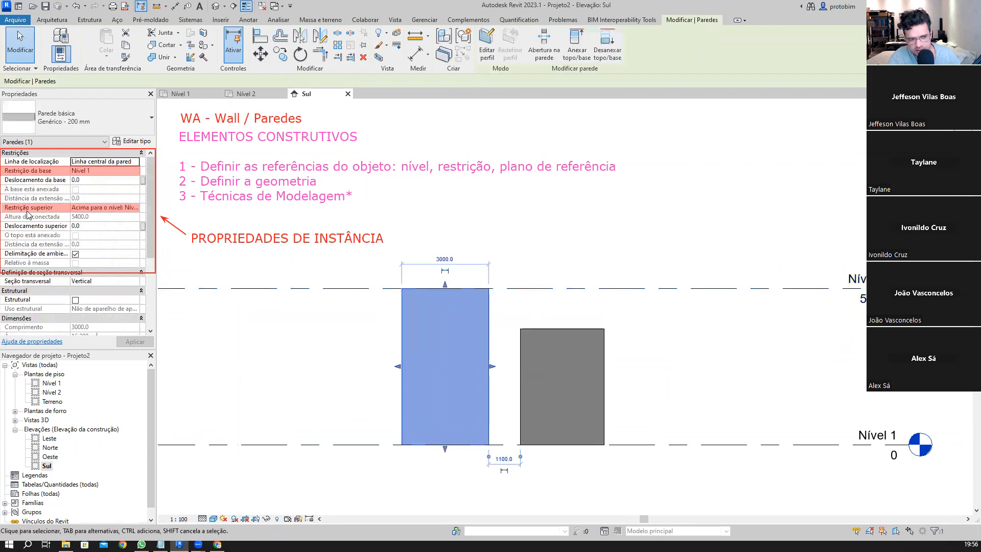
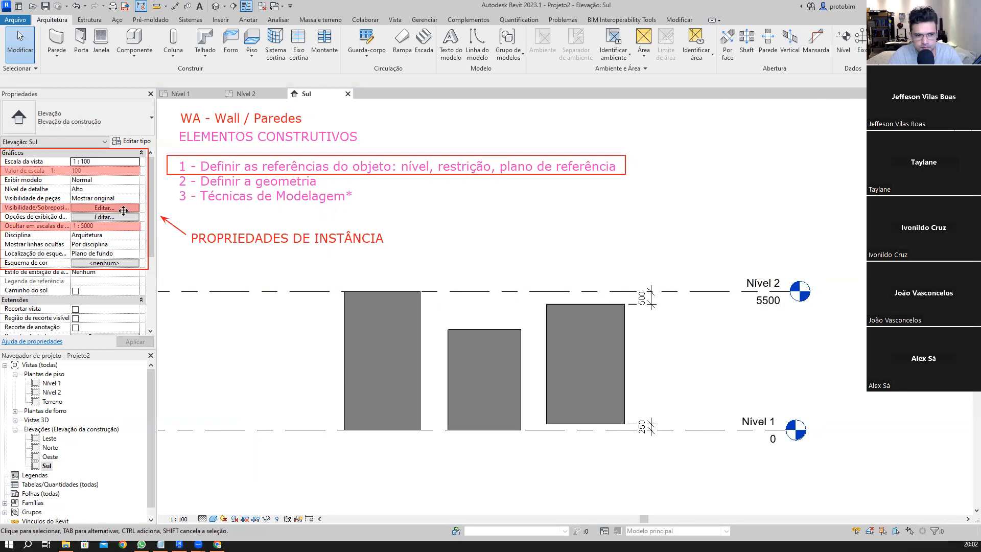
# - Delete the red frame and highlights over the instance properties, along with the arrow and the PROPRIEDADES DE INSTÂNCIA note
pyautogui.click(131, 149)
pyautogui.press('Delete')
pyautogui.click(125, 170)
pyautogui.press('Delete')
pyautogui.click(121, 209)
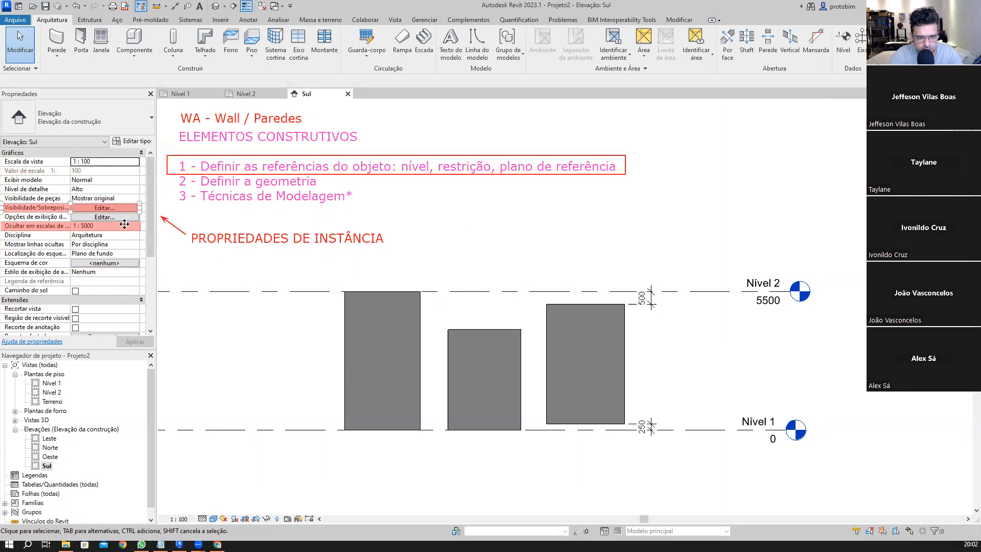
pyautogui.press('Delete')
pyautogui.click(123, 225)
pyautogui.press('Delete')
pyautogui.click(180, 230)
pyautogui.press('Delete')
pyautogui.click(206, 238)
pyautogui.press('Delete')
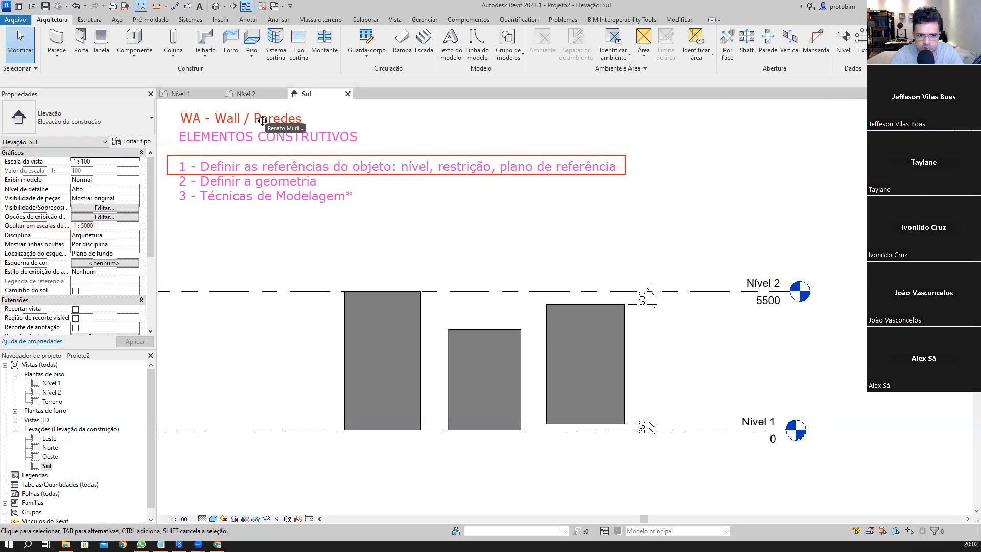
# - Move the red frame from item 1 to "2 - Definir a geometria" and shrink it to fit that line
pyautogui.moveTo(395, 177); pyautogui.dragTo(462, 189)
pyautogui.moveTo(632, 183); pyautogui.dragTo(322, 183)
pyautogui.click(434, 208)
pyautogui.press('Escape')
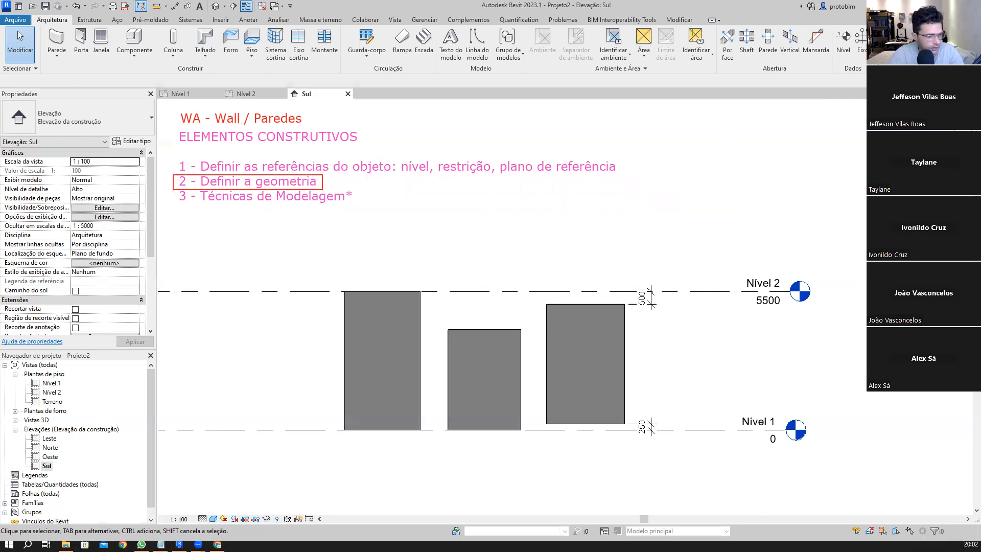
# - Return to the Nível 1 plan and delete all the walls drawn there
pyautogui.doubleClick(41, 382)
pyautogui.moveTo(649, 352); pyautogui.dragTo(355, 297)
pyautogui.press('Delete')
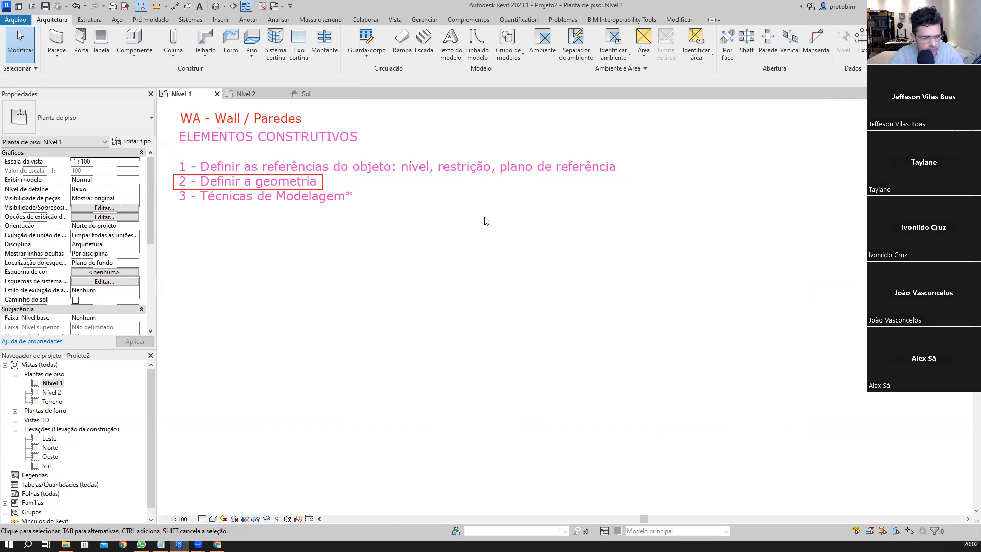
# - Start the Wall command, cover the Desenhar geometry tools with a red highlight, and frame the wall placement options in red
pyautogui.click(56, 41)
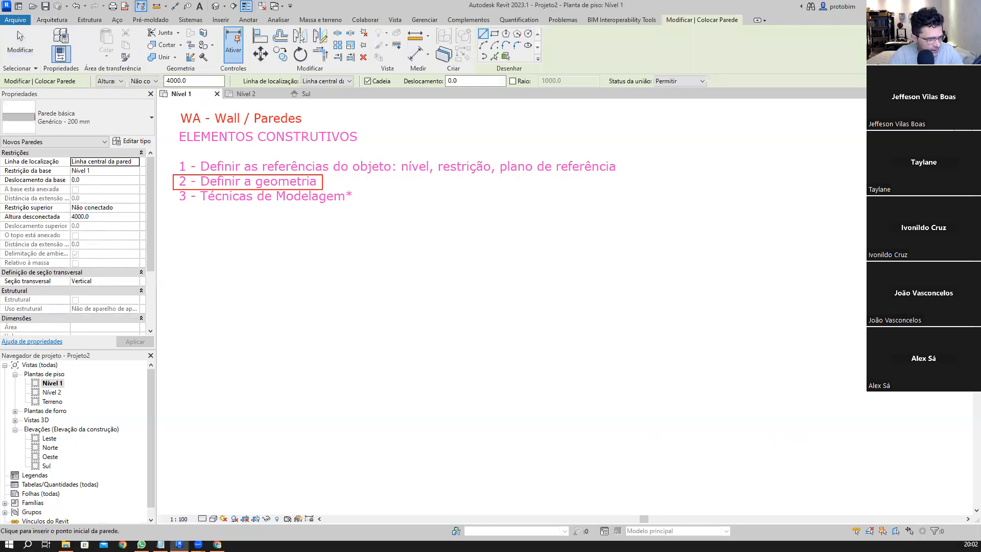
pyautogui.moveTo(479, 26); pyautogui.dragTo(541, 63)
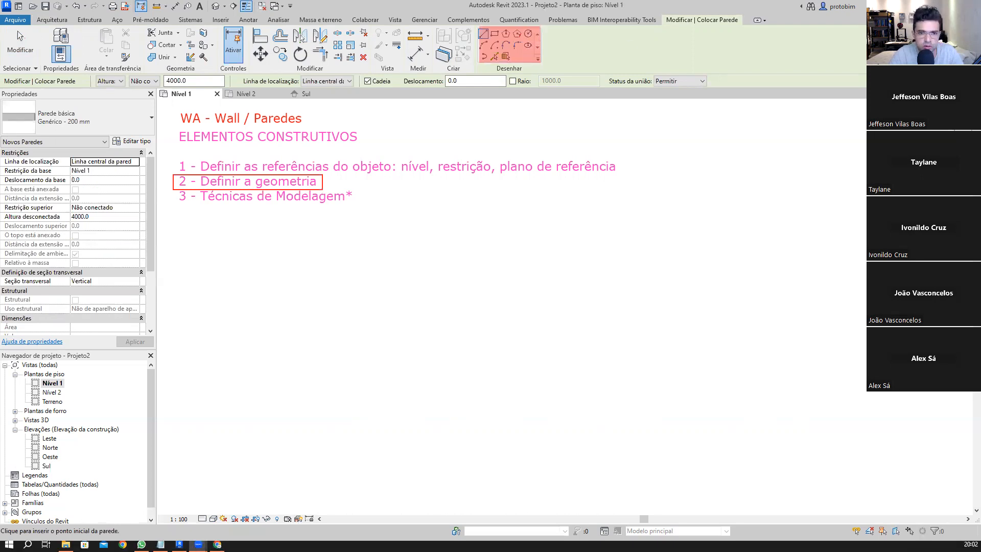
pyautogui.moveTo(3, 75); pyautogui.dragTo(714, 87)
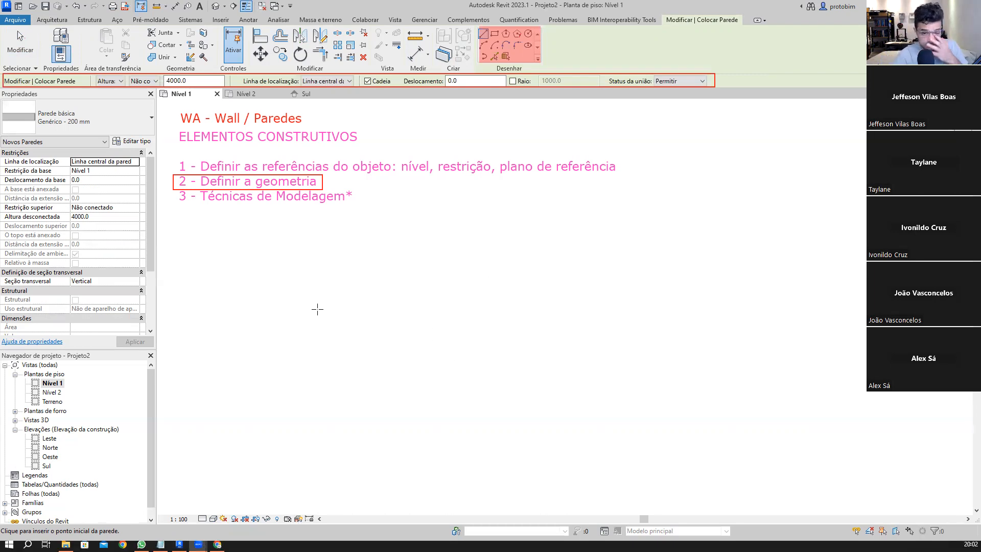
pyautogui.scroll(-5, 438, 289)
pyautogui.moveTo(427, 299); pyautogui.dragTo(443, 295, button='middle')
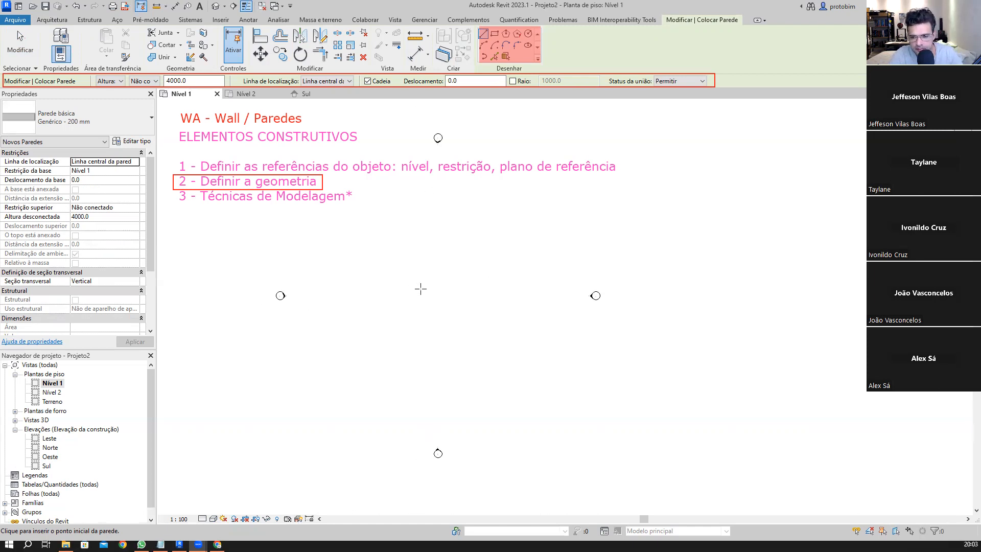
# - Set the top constraint of the new walls to "Acima para o nível: Nível 2"
pyautogui.click(136, 207)
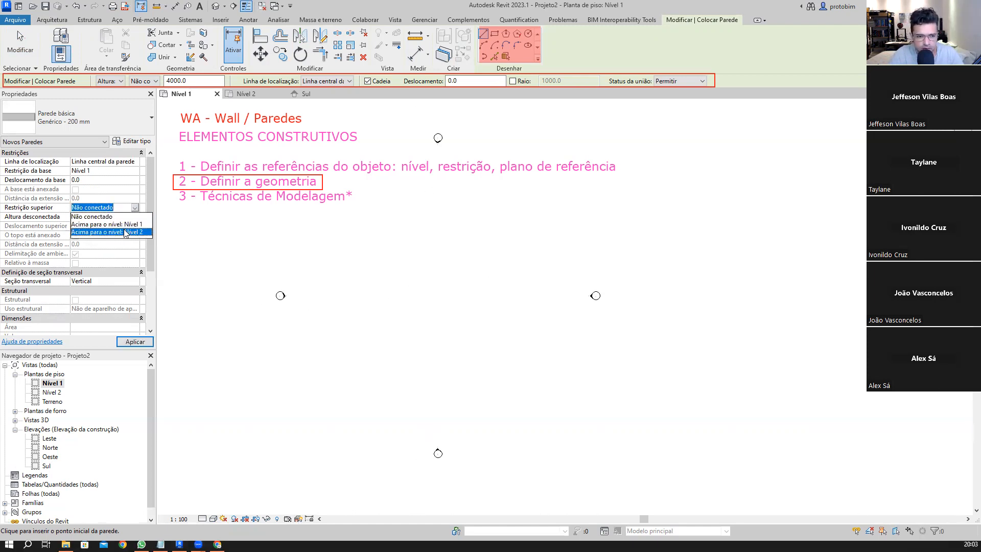
pyautogui.click(107, 230)
pyautogui.scroll(-1, 486, 326)
pyautogui.moveTo(495, 330); pyautogui.dragTo(510, 351, button='middle')
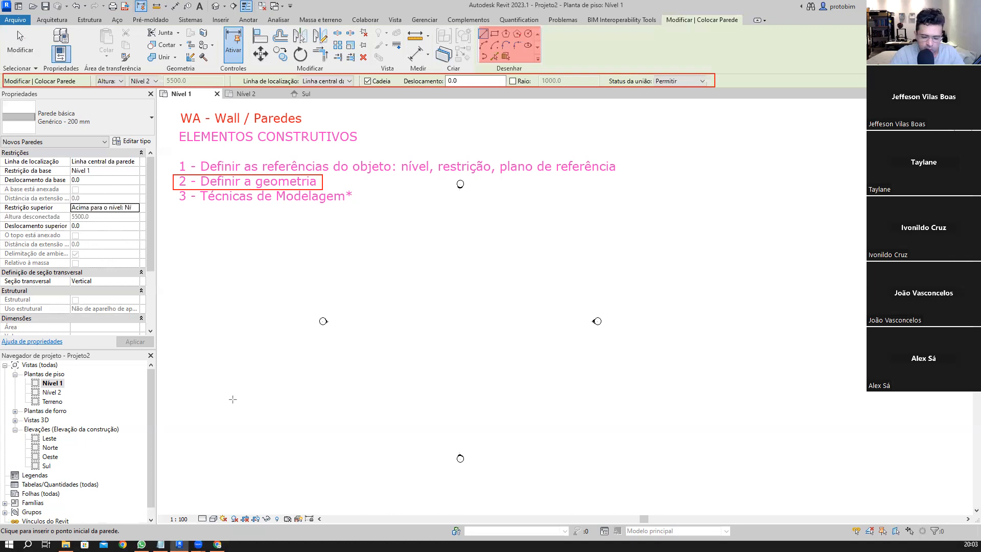
# - Draw a red arrow to the prompt in the status bar and label it BARRA DE STATUS in red text
pyautogui.moveTo(219, 395)
pyautogui.mouseDown()
pyautogui.moveTo(161, 459)
pyautogui.moveTo(80, 522)
pyautogui.moveTo(121, 522)
pyautogui.mouseUp()
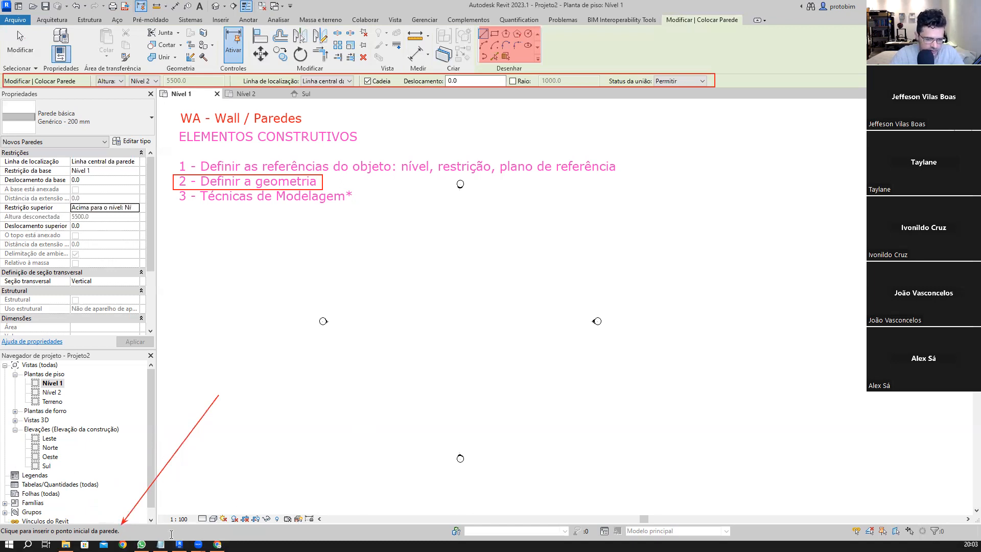
pyautogui.click(134, 532)
pyautogui.write('BARRA DE STATUS')
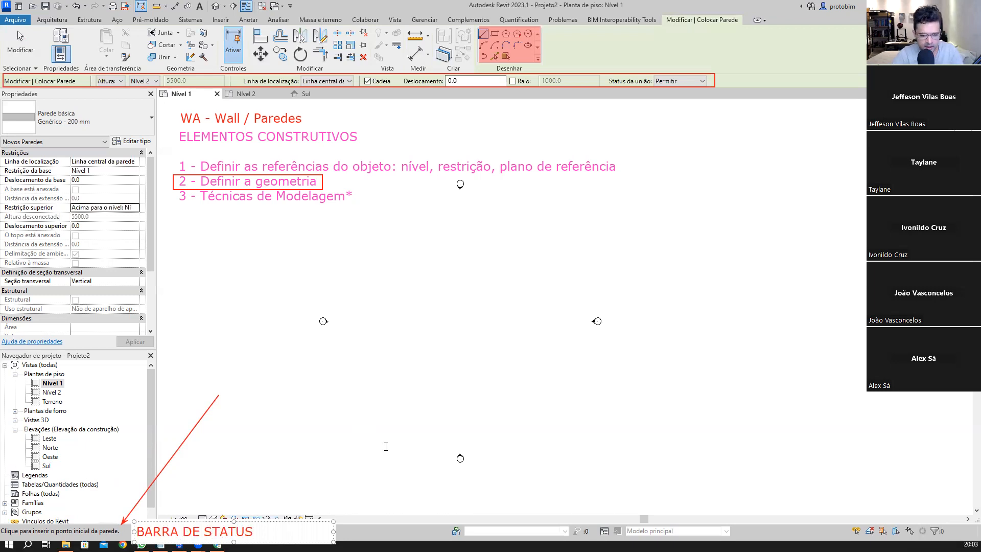
pyautogui.click(386, 446)
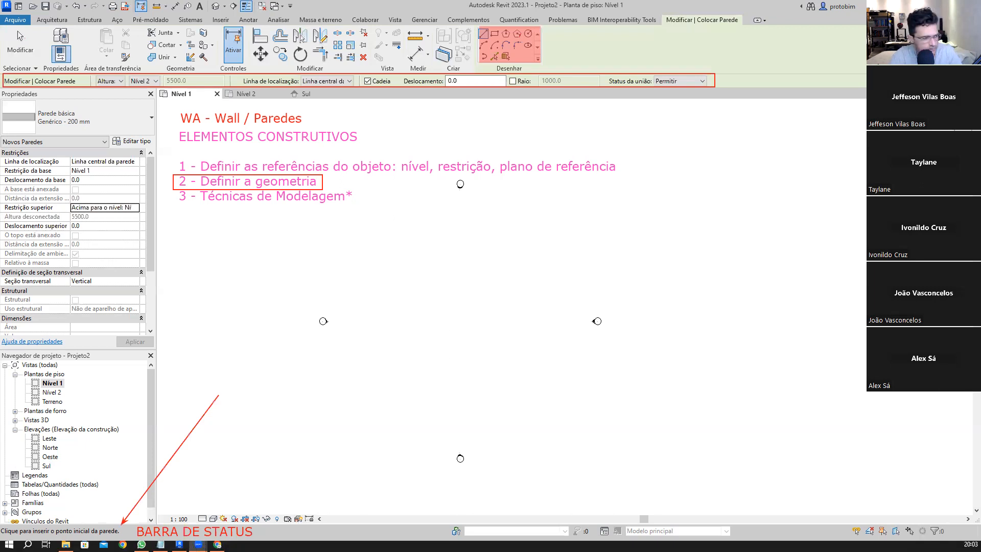
# - Place the start point of a straight wall in the area between the four elevation markers
pyautogui.scroll(-1, 486, 304)
pyautogui.scroll(1, 499, 307)
pyautogui.scroll(1, 500, 307)
pyautogui.scroll(-1, 444, 308)
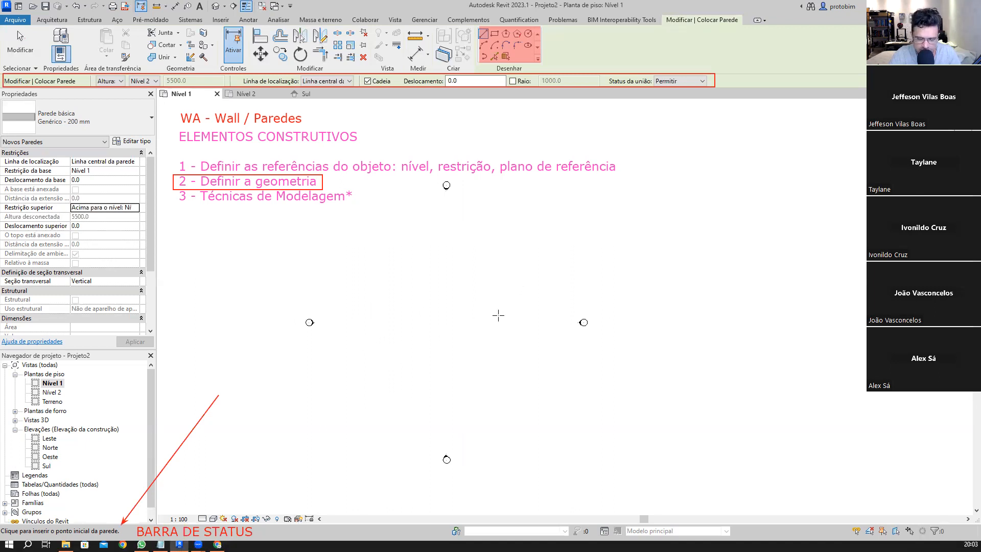
pyautogui.scroll(1, 506, 312)
pyautogui.click(423, 308)
# - Examine how the wall preview's temporary length increments change at different zoom levels while the end point is still open
pyautogui.scroll(3, 432, 314)
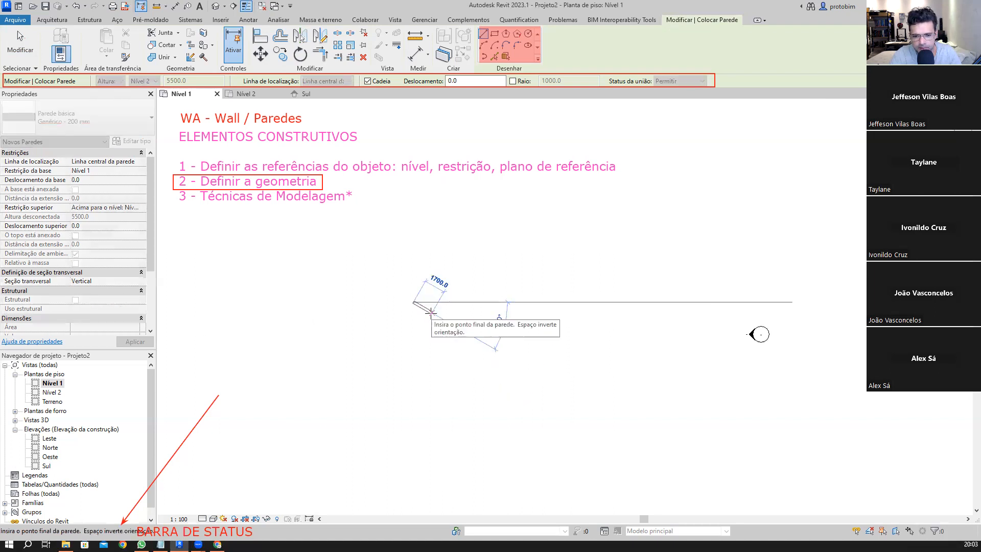
pyautogui.moveTo(495, 363); pyautogui.dragTo(588, 381, button='middle')
pyautogui.scroll(1, 558, 376)
pyautogui.scroll(2, 527, 335)
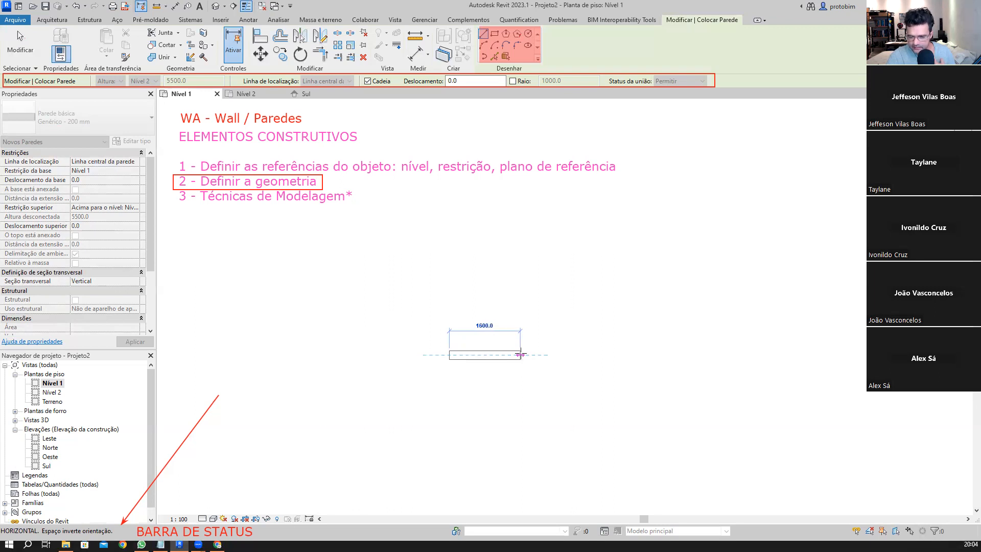
pyautogui.scroll(-3, 521, 353)
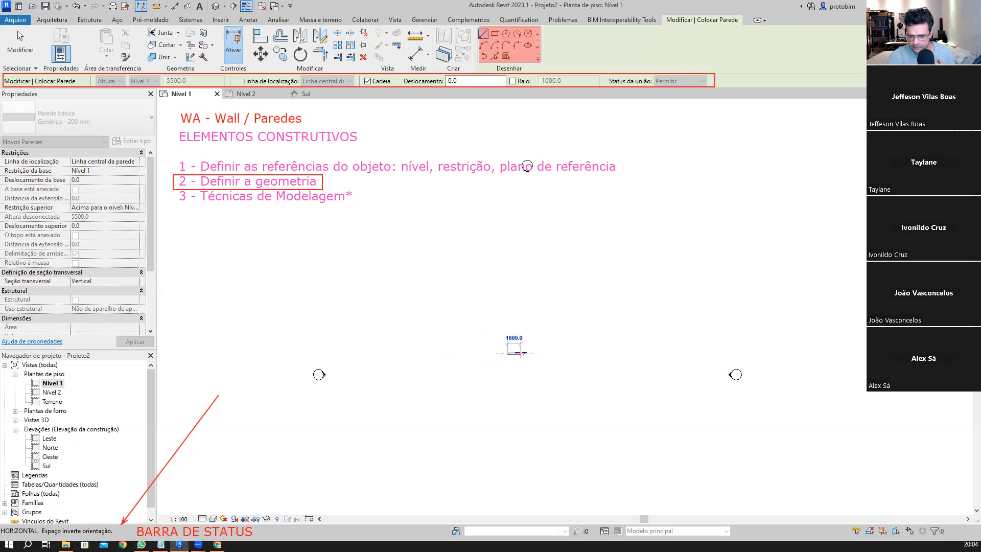
pyautogui.scroll(2, 521, 356)
pyautogui.scroll(3, 520, 352)
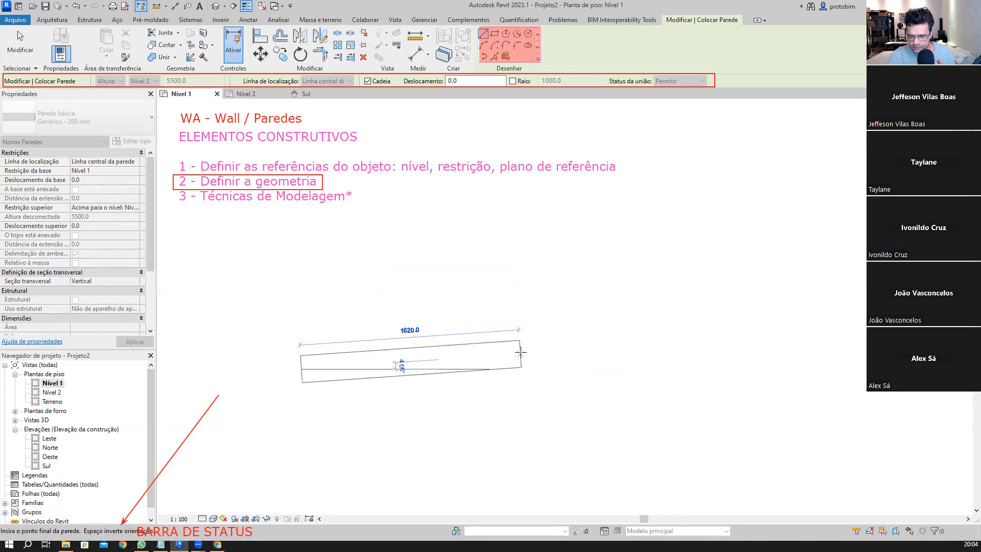
pyautogui.scroll(-1, 511, 361)
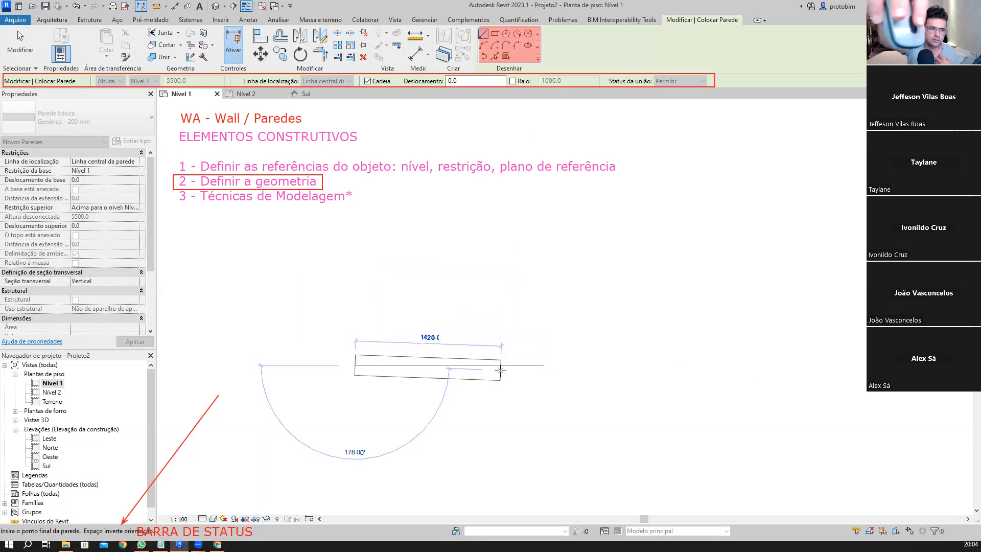
pyautogui.scroll(1, 500, 370)
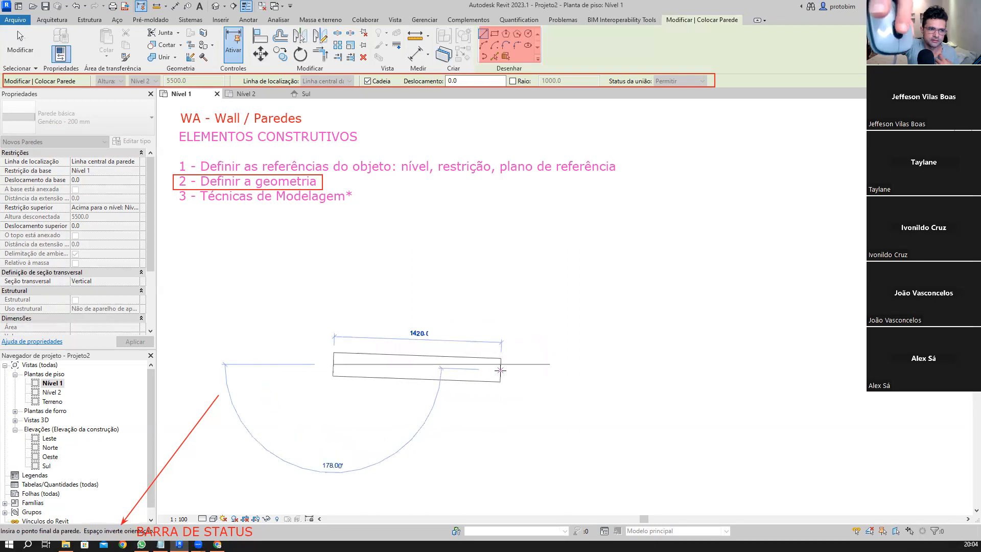
pyautogui.scroll(-1, 500, 370)
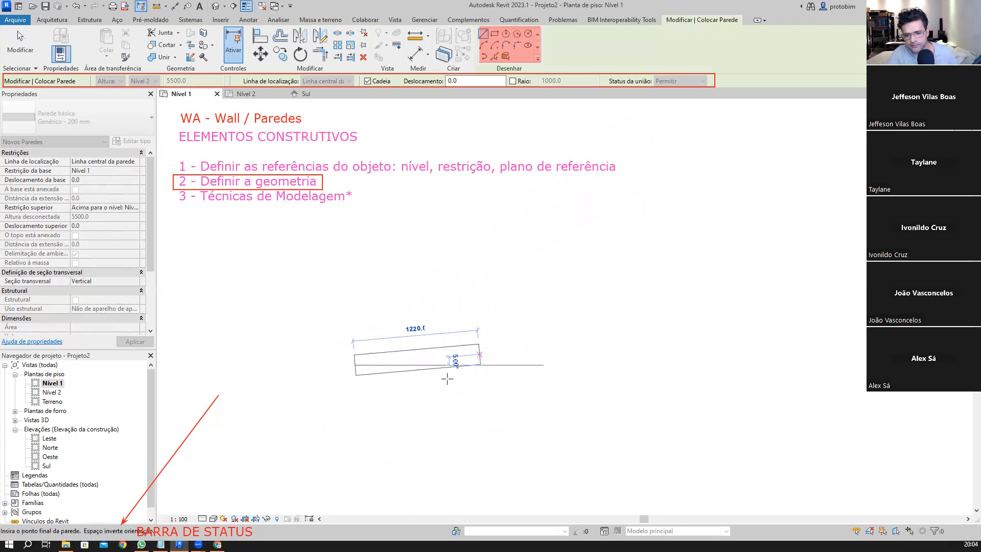
pyautogui.scroll(-5, 449, 342)
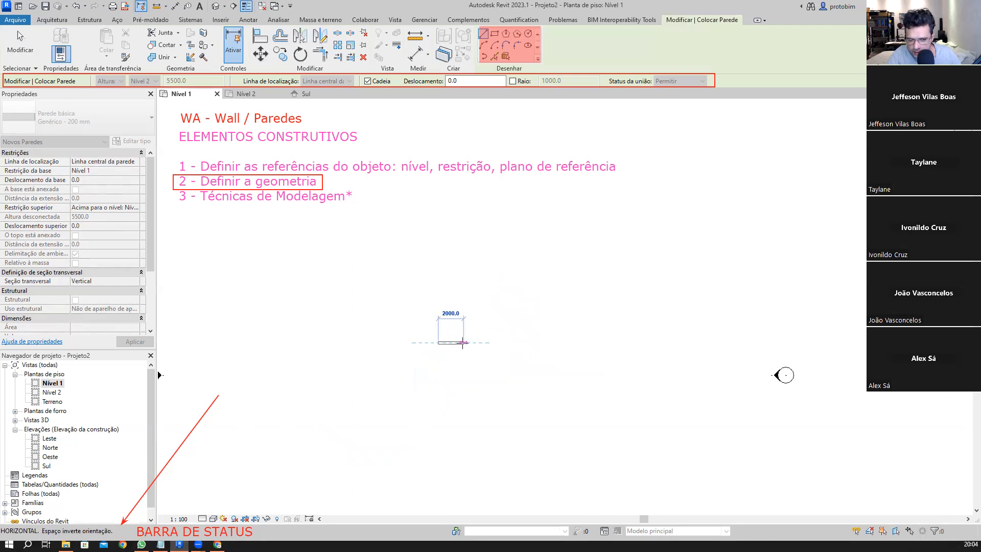
pyautogui.scroll(-4, 465, 342)
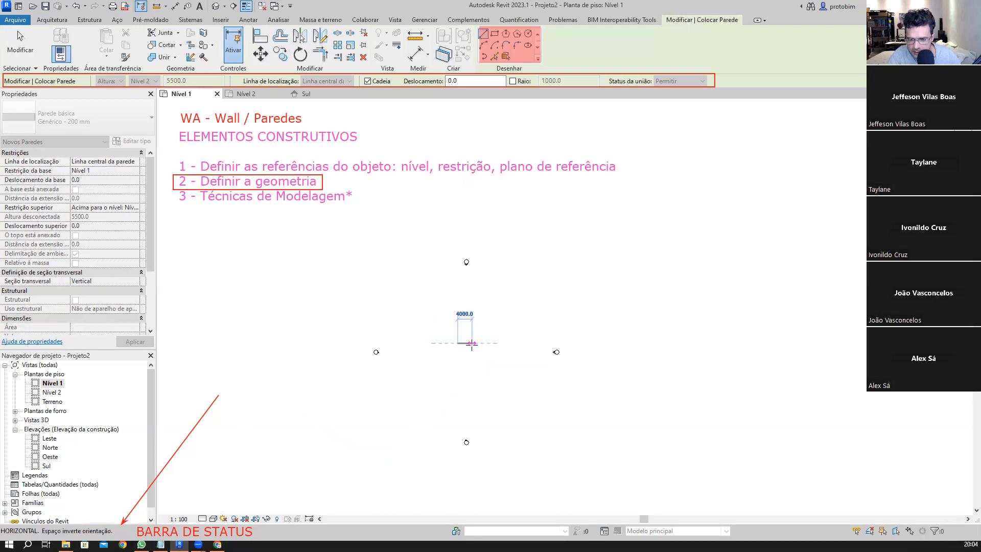
pyautogui.scroll(3, 471, 346)
pyautogui.scroll(5, 458, 342)
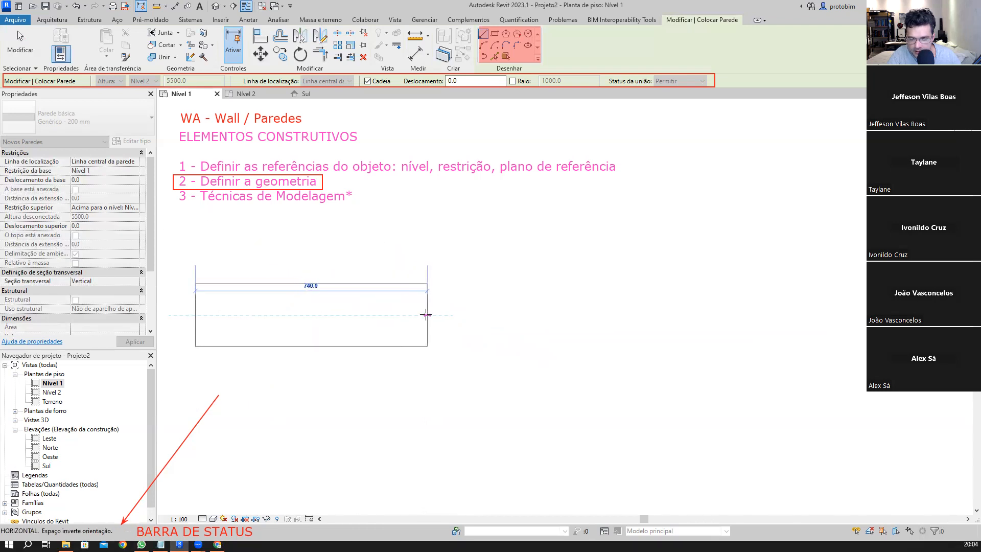
pyautogui.scroll(-5, 438, 314)
pyautogui.scroll(1, 434, 320)
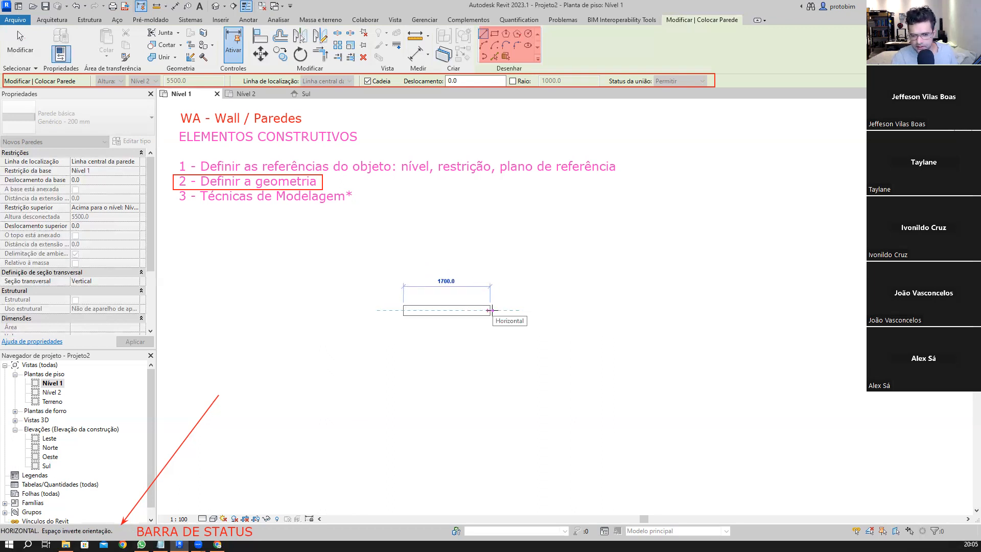
# - Complete the horizontal wall with a length of 5000 mm
pyautogui.write('5000')
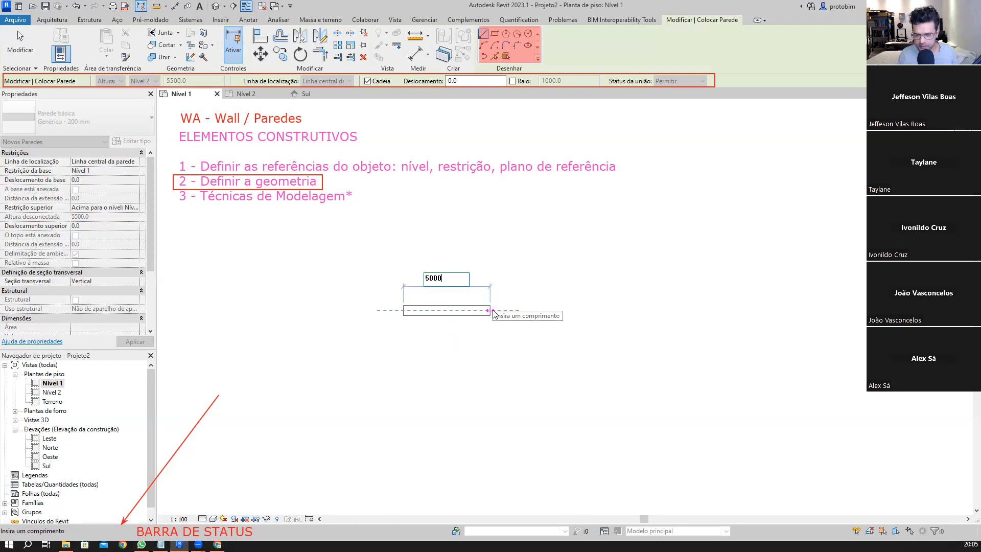
pyautogui.press('Return')
pyautogui.scroll(-3, 480, 358)
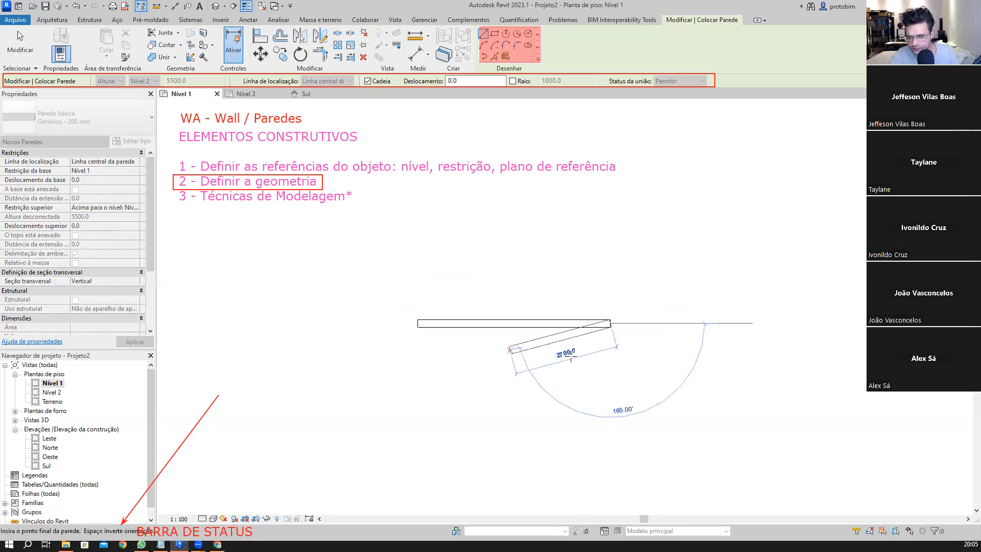
# - Continue from the wall's right end with a segment about 3000 mm long, rising at 45°
pyautogui.scroll(2, 665, 335)
pyautogui.moveTo(663, 335); pyautogui.dragTo(592, 361, button='middle')
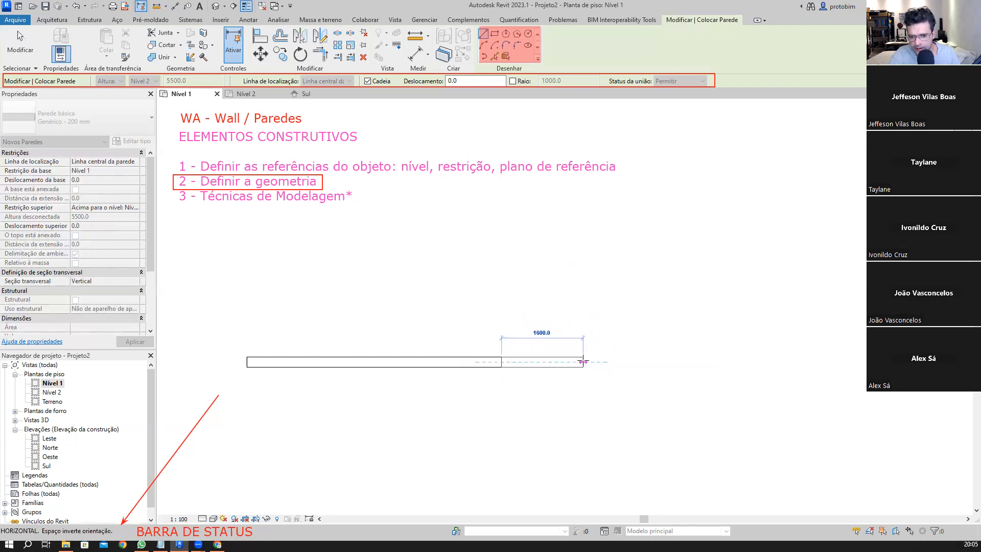
pyautogui.scroll(-2, 516, 281)
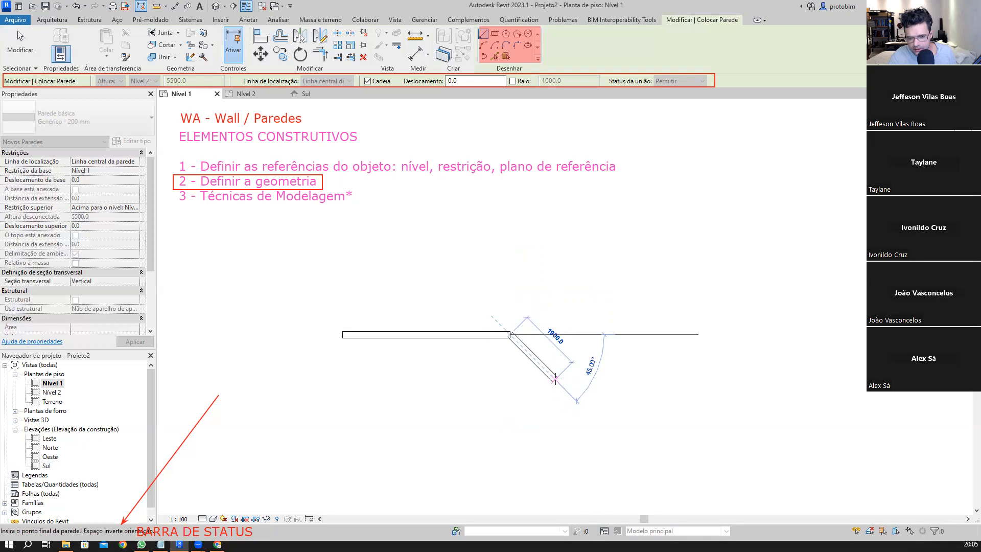
pyautogui.scroll(1, 560, 375)
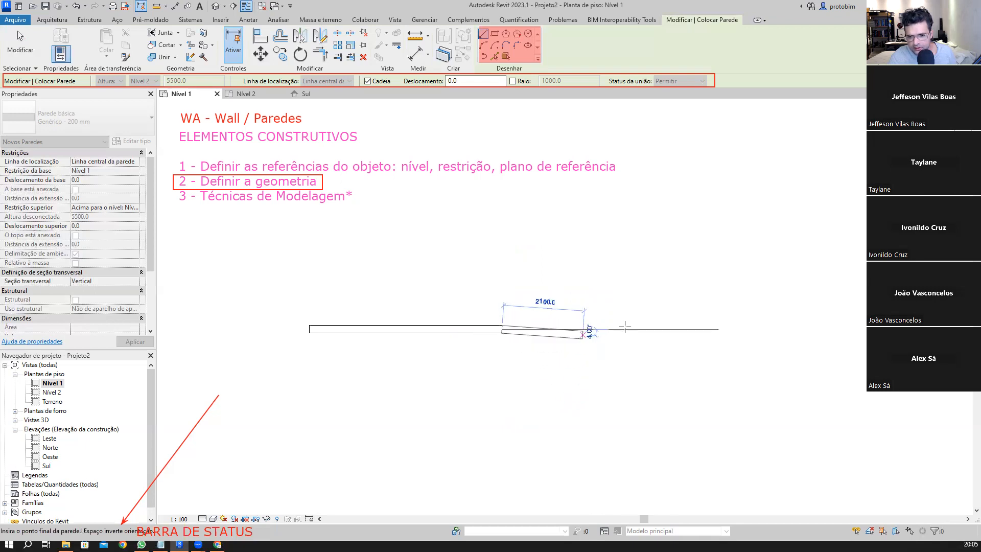
pyautogui.moveTo(632, 328); pyautogui.dragTo(577, 357, button='middle')
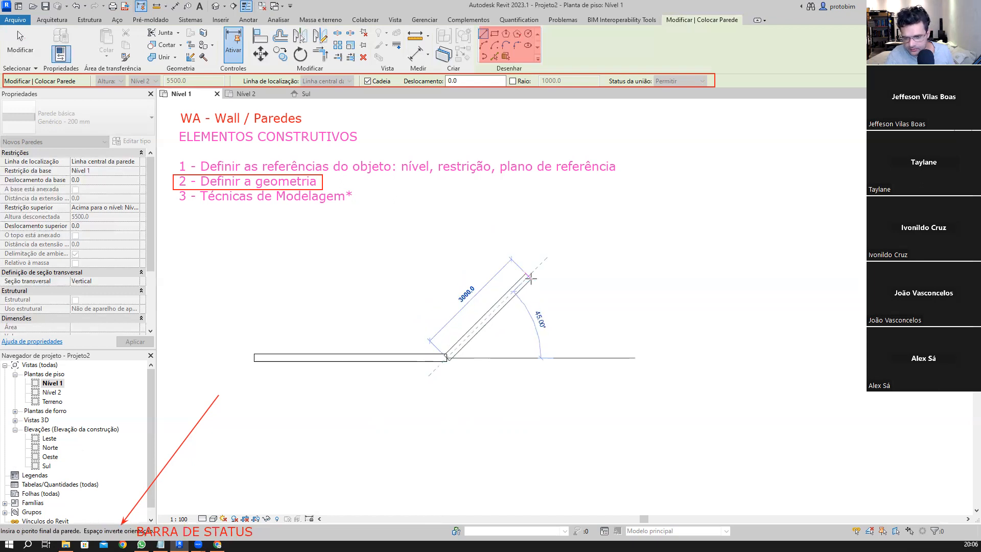
pyautogui.click(531, 277)
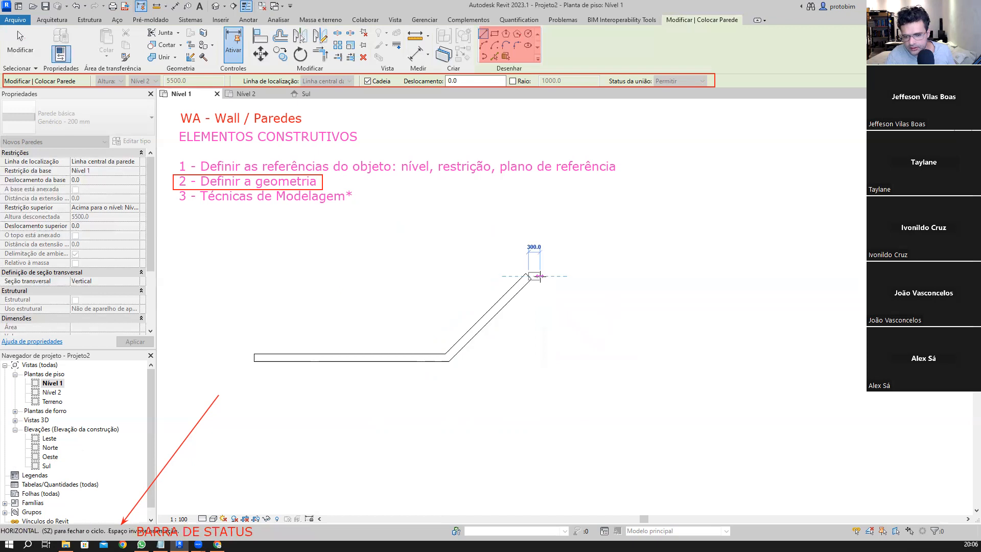
# - Continue the wall chain from the diagonal's upper end with horizontal, vertical and slanted segments, forming a stepped outline that runs downward
pyautogui.scroll(-3, 573, 221)
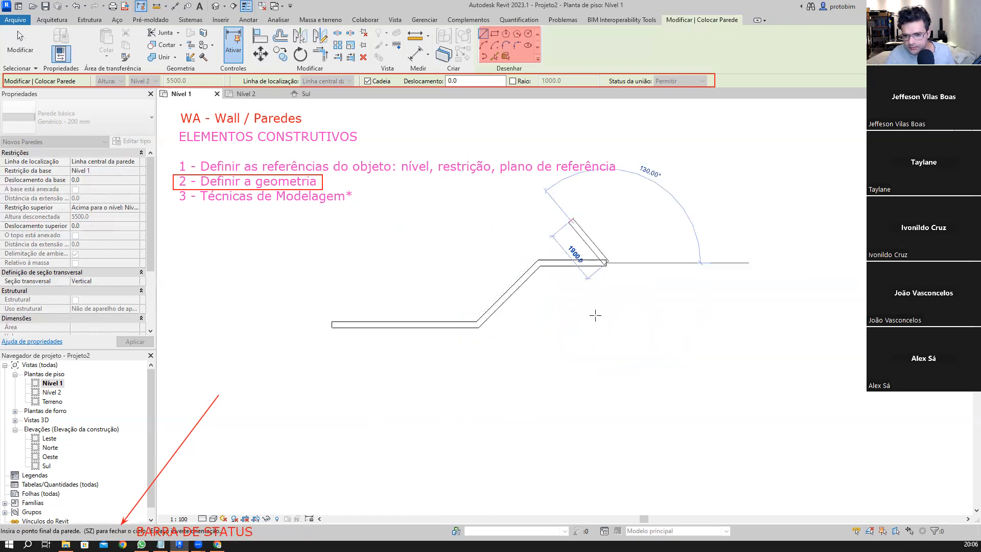
pyautogui.click(602, 362)
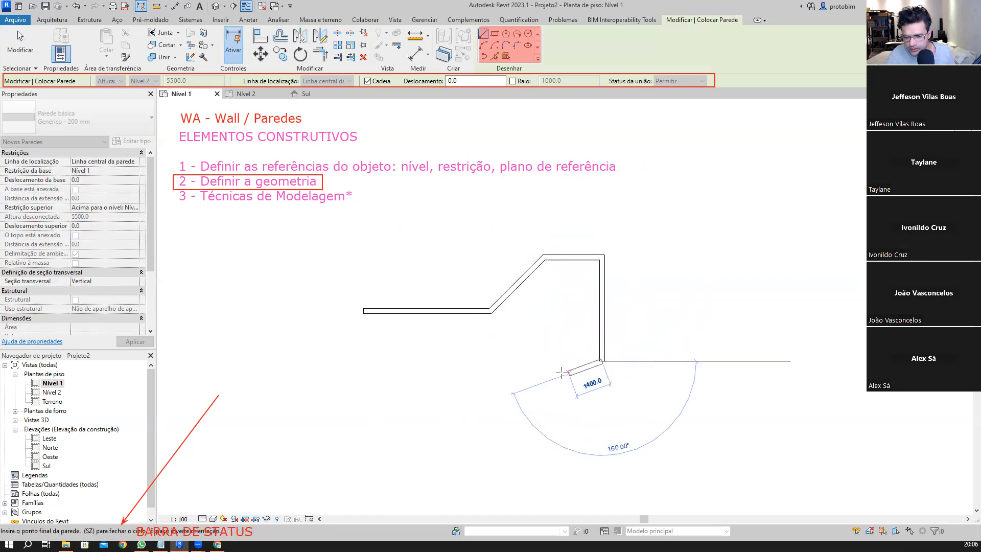
pyautogui.click(541, 386)
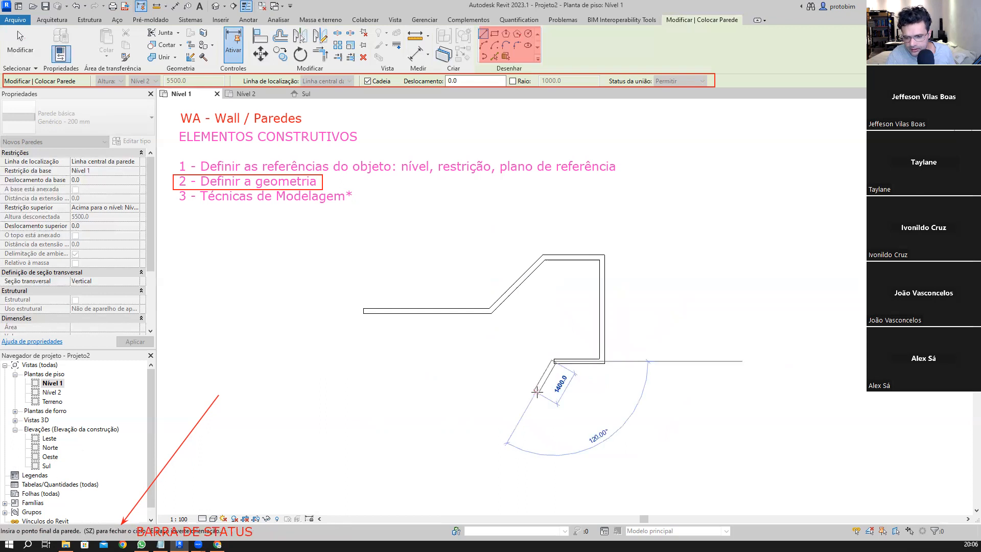
pyautogui.click(533, 394)
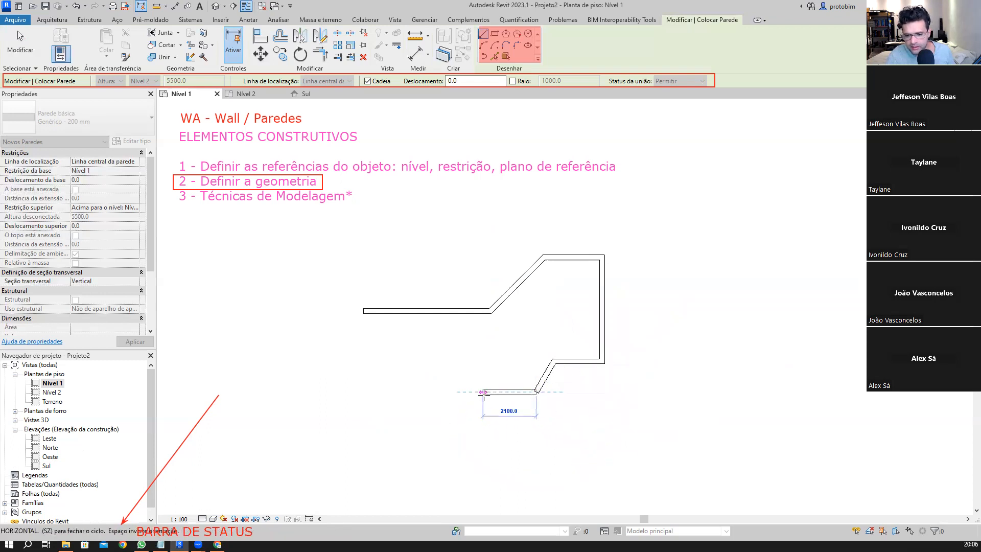
pyautogui.scroll(1, 482, 392)
pyautogui.click(482, 391)
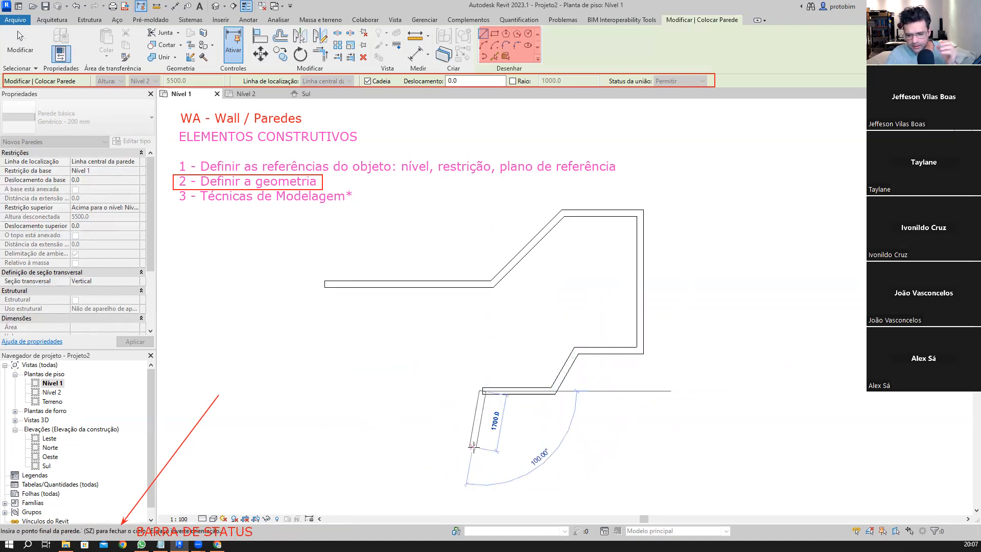
pyautogui.click(567, 450)
pyautogui.moveTo(571, 458); pyautogui.dragTo(555, 396, button='middle')
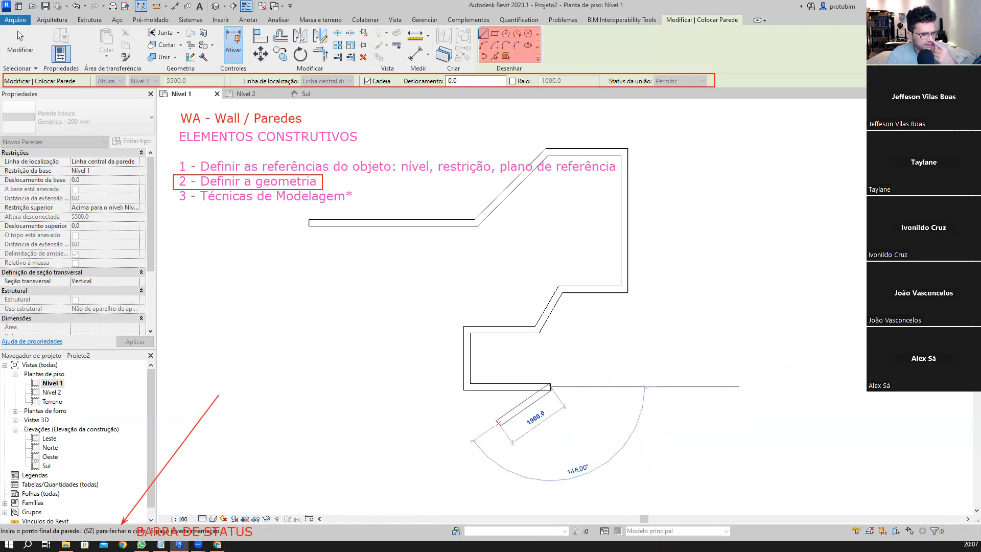
# - Frame the Cadeia option in red and extend the wall chain by three segments, turning Cadeia off before placing the last one
pyautogui.moveTo(356, 61); pyautogui.dragTo(398, 104)
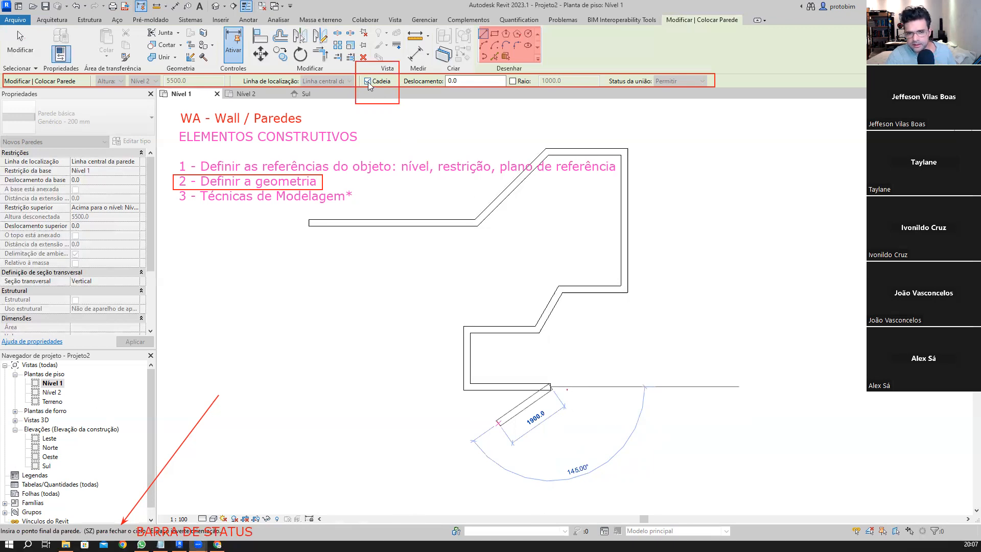
pyautogui.click(583, 440)
pyautogui.click(665, 440)
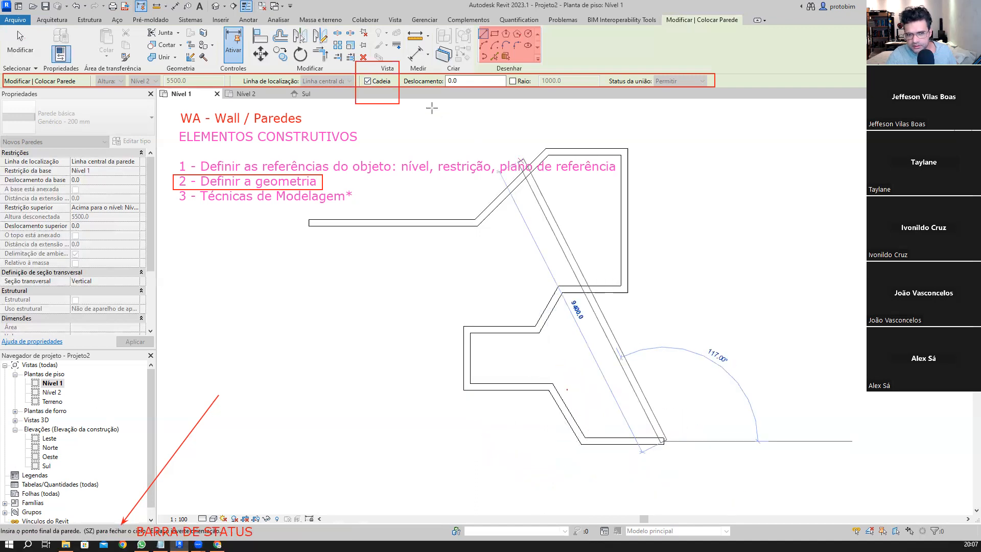
pyautogui.click(368, 81)
pyautogui.click(732, 423)
# - Draw two separate horizontal walls to the right of the chained walls, about 2200 mm long and, below it, about 1800 mm long
pyautogui.moveTo(747, 310); pyautogui.dragTo(578, 306, button='middle')
pyautogui.click(578, 306)
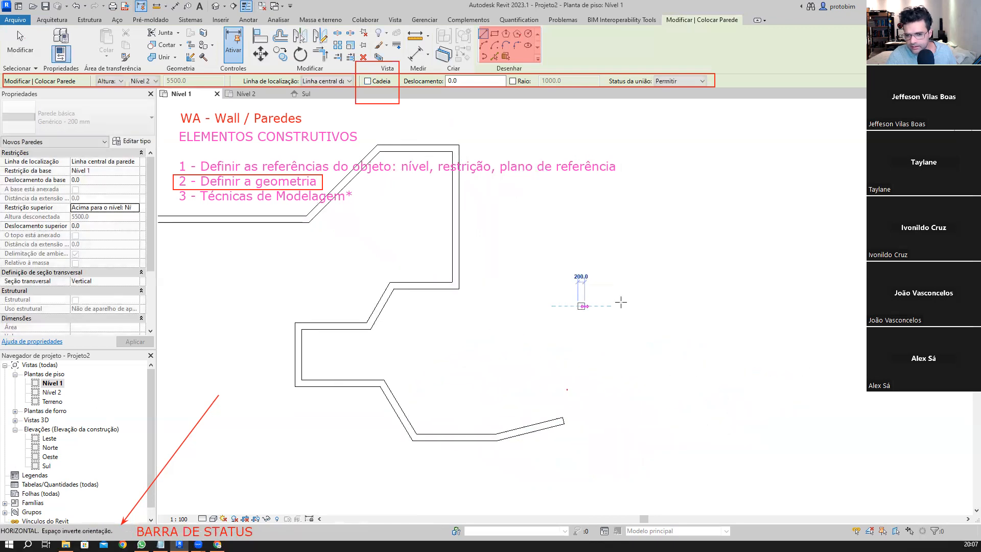
pyautogui.click(652, 306)
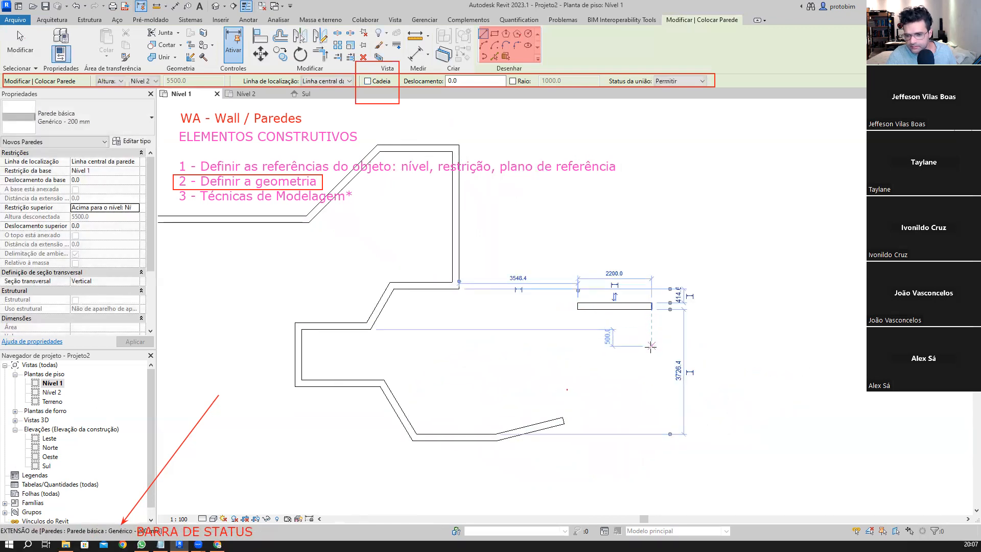
pyautogui.click(584, 351)
pyautogui.click(645, 352)
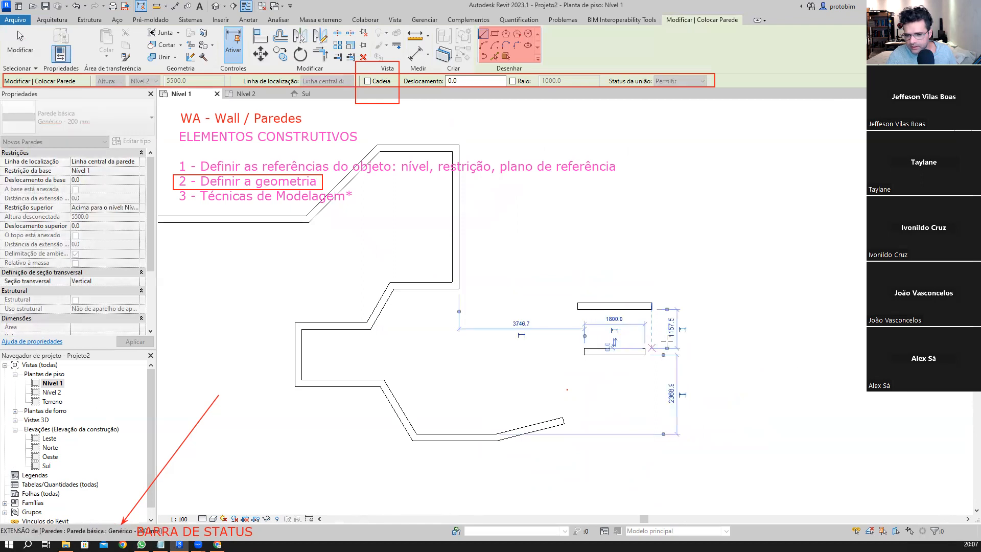
# - Draw a separate wall about 1500 mm long at 50° beside the two horizontal walls, and a separate vertical wall above it
pyautogui.click(690, 338)
pyautogui.click(720, 298)
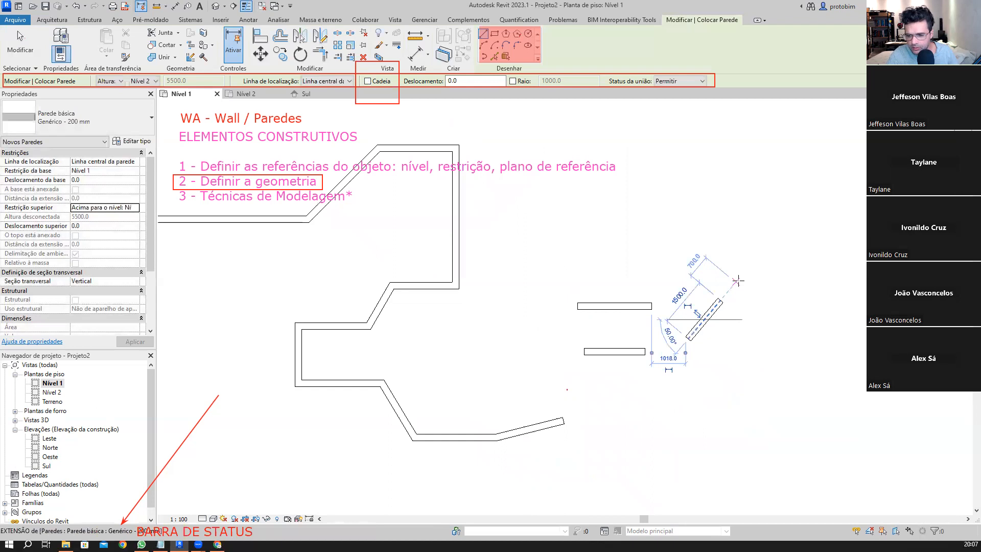
pyautogui.click(735, 282)
pyautogui.click(736, 224)
# - Draw a horizontal wall about 1600 mm long above the vertical one, and a vertical wall about 1500 mm long down from its right end
pyautogui.click(744, 181)
pyautogui.click(796, 181)
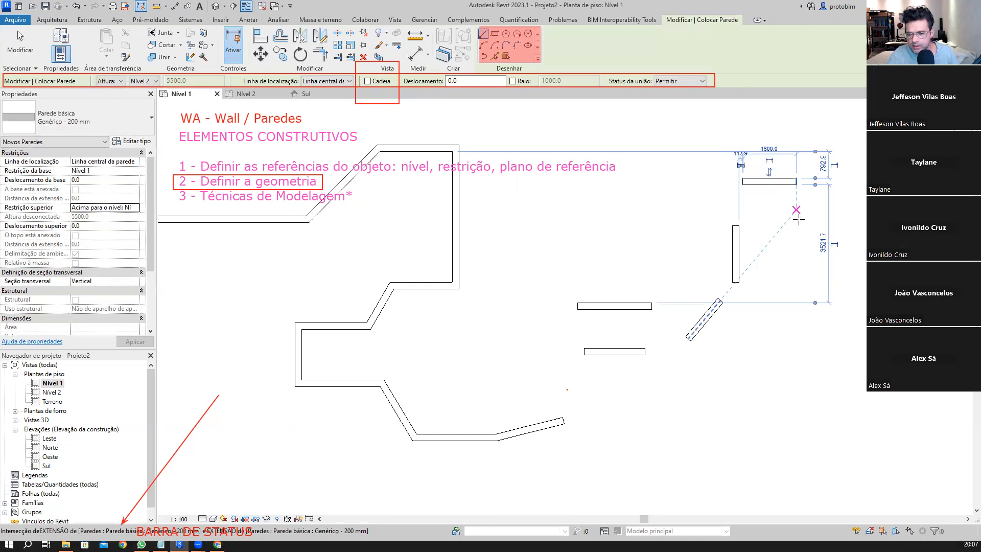
pyautogui.click(796, 181)
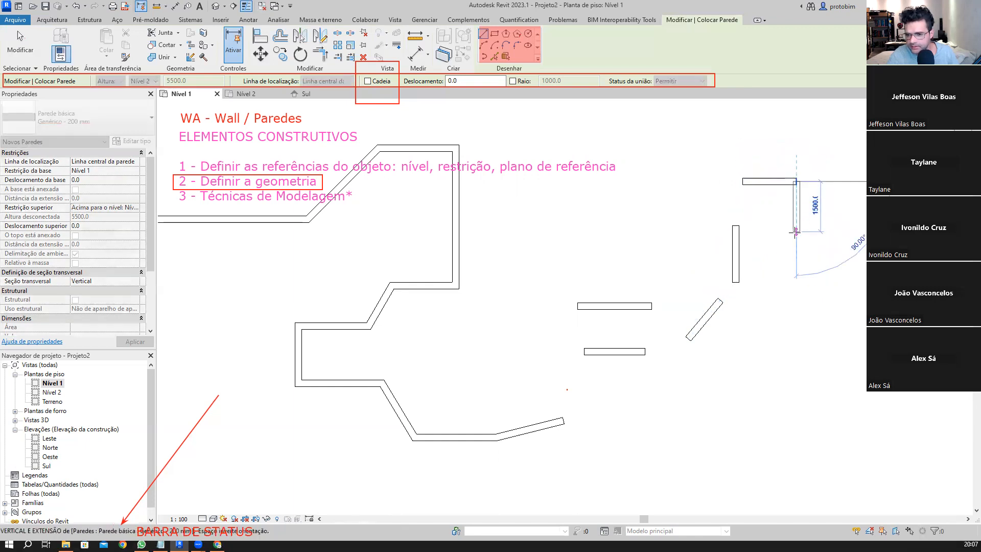
pyautogui.click(795, 233)
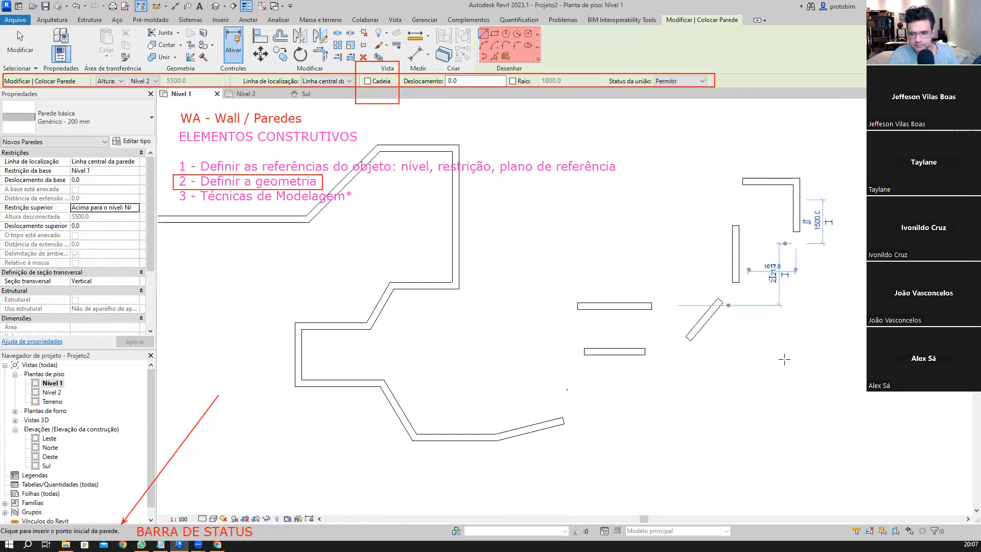
# - End the Wall command and delete all the walls drawn in the plan
pyautogui.scroll(-2, 784, 359)
pyautogui.press('Escape')
pyautogui.moveTo(842, 414); pyautogui.dragTo(429, 233)
pyautogui.press('Delete')
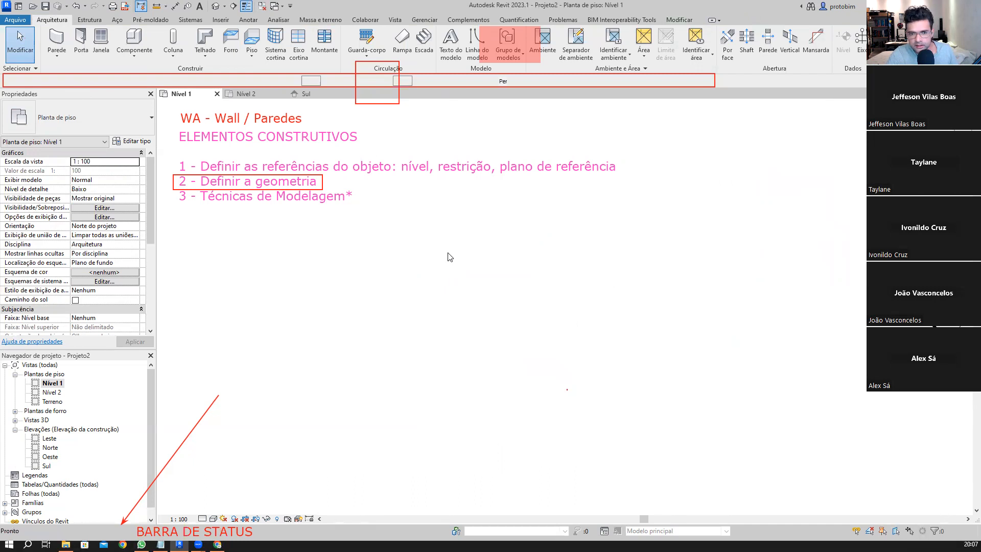
# - Start the Wall command with Cadeia on and a Deslocamento of 500, and draw a horizontal wall about 1720 mm long
pyautogui.press('w')
pyautogui.press('a')
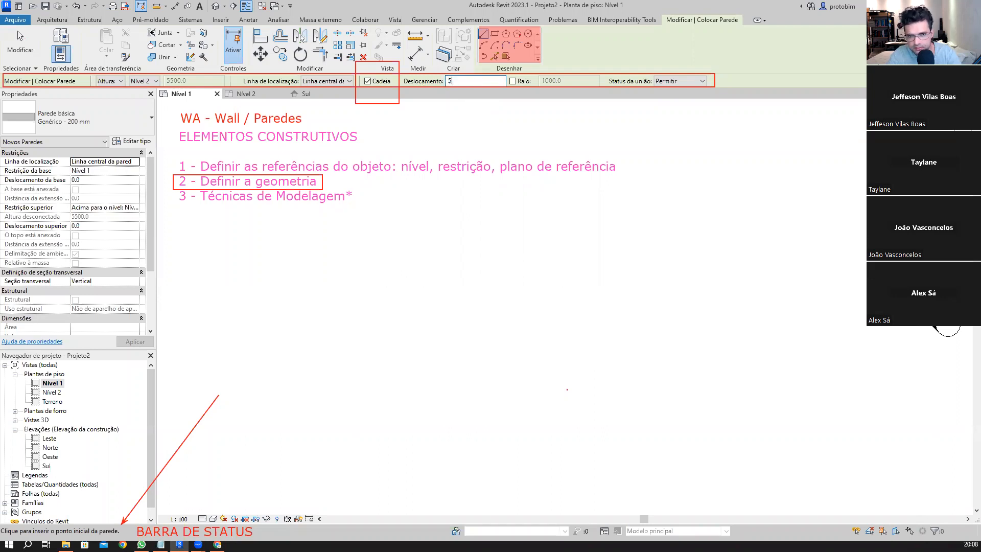
pyautogui.click(384, 316)
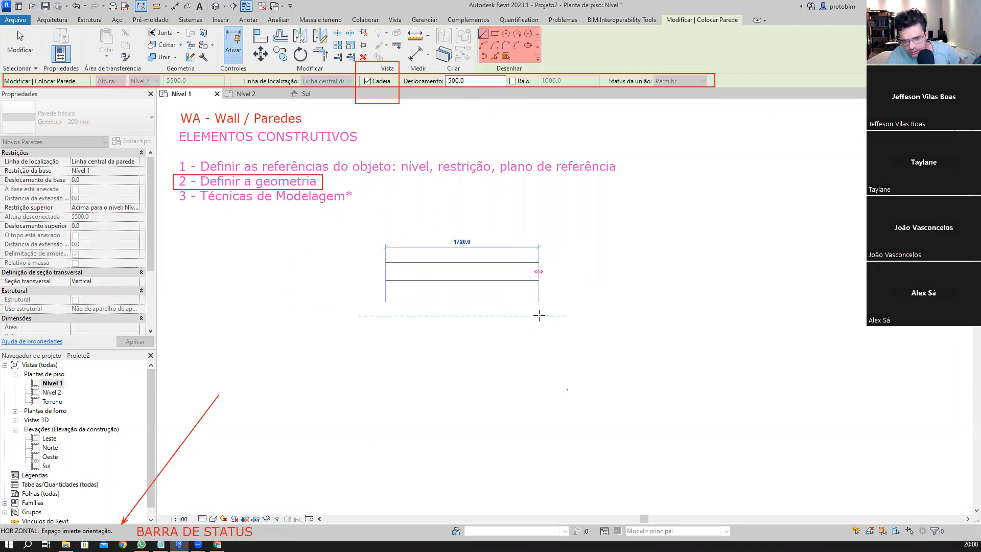
pyautogui.click(539, 314)
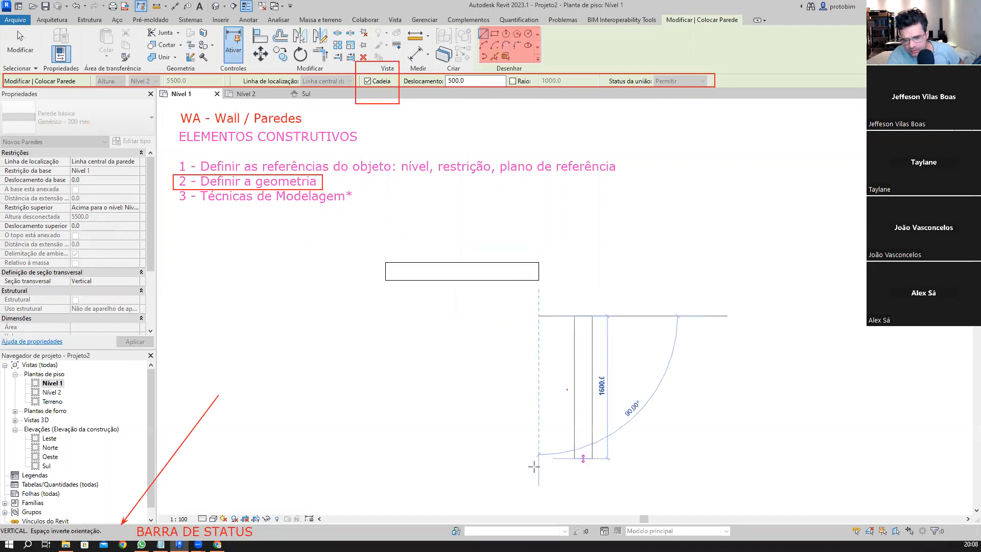
# - Continue the offset chain with vertical, slanted, vertical and horizontal segments, resetting Deslocamento to 0 before adding a vertical segment upward
pyautogui.click(541, 398)
pyautogui.moveTo(511, 442); pyautogui.dragTo(552, 296, button='middle')
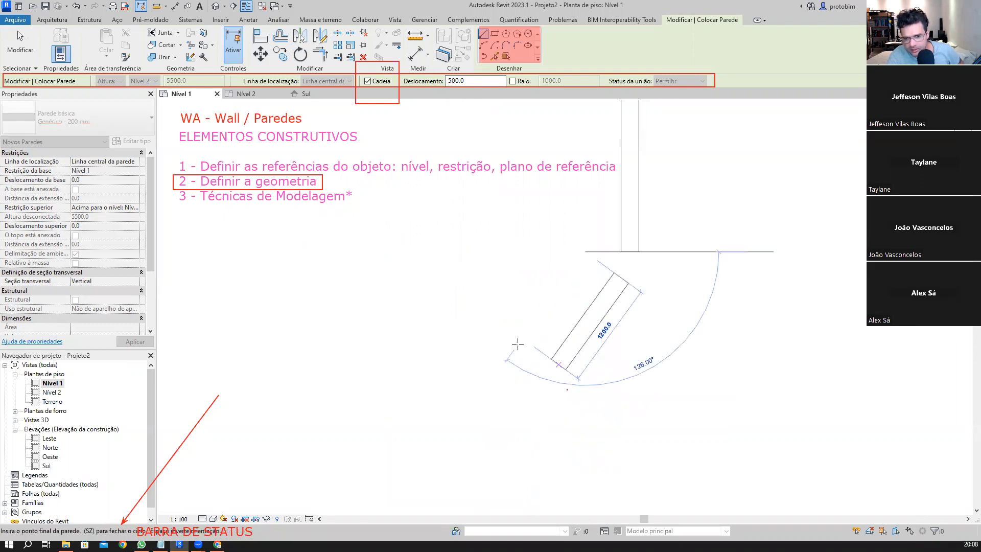
pyautogui.click(519, 343)
pyautogui.scroll(-2, 522, 338)
pyautogui.scroll(-2, 518, 400)
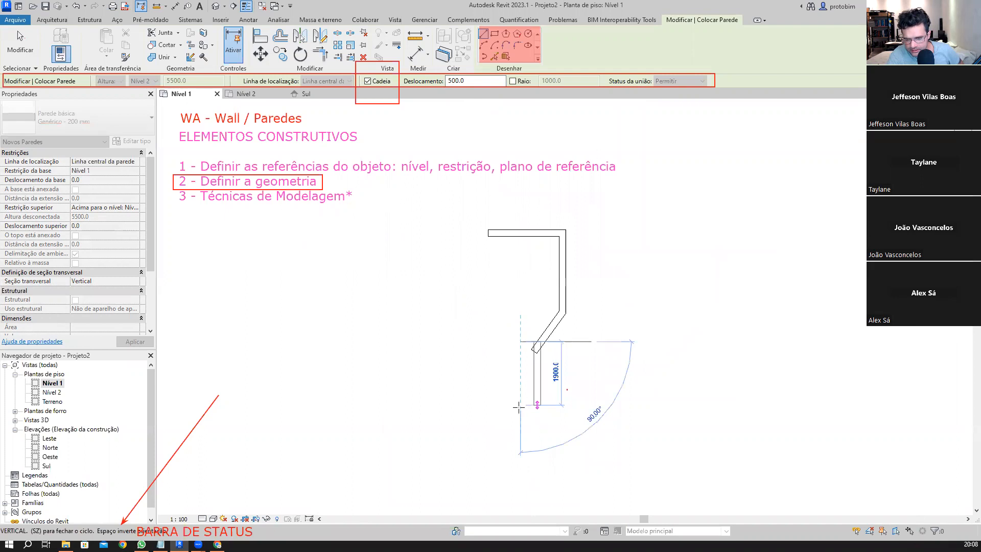
pyautogui.click(667, 419)
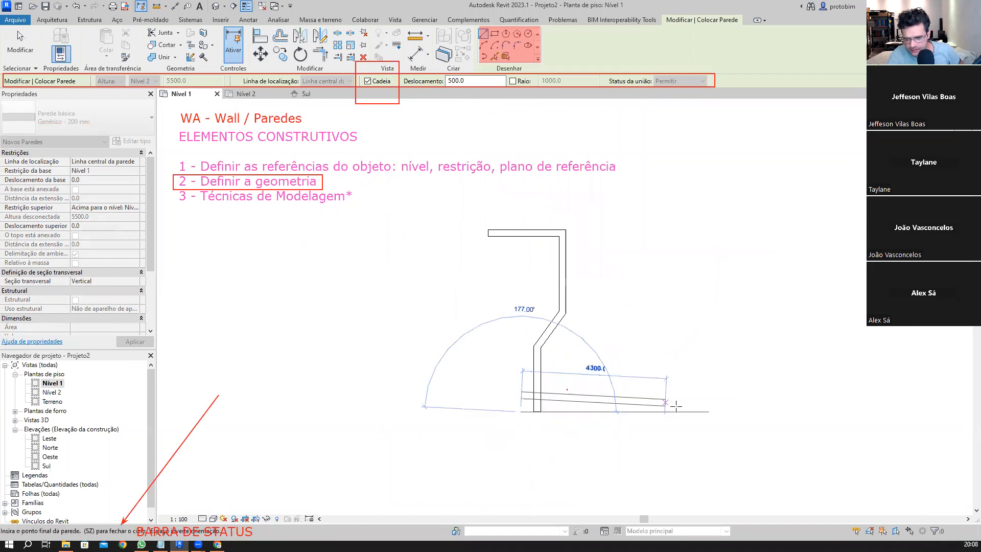
pyautogui.click(677, 409)
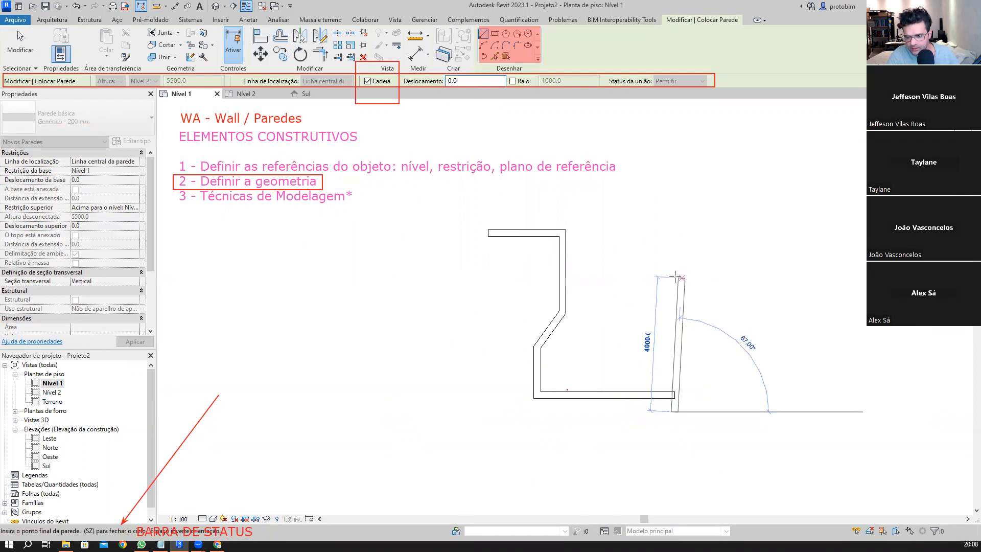
pyautogui.click(674, 273)
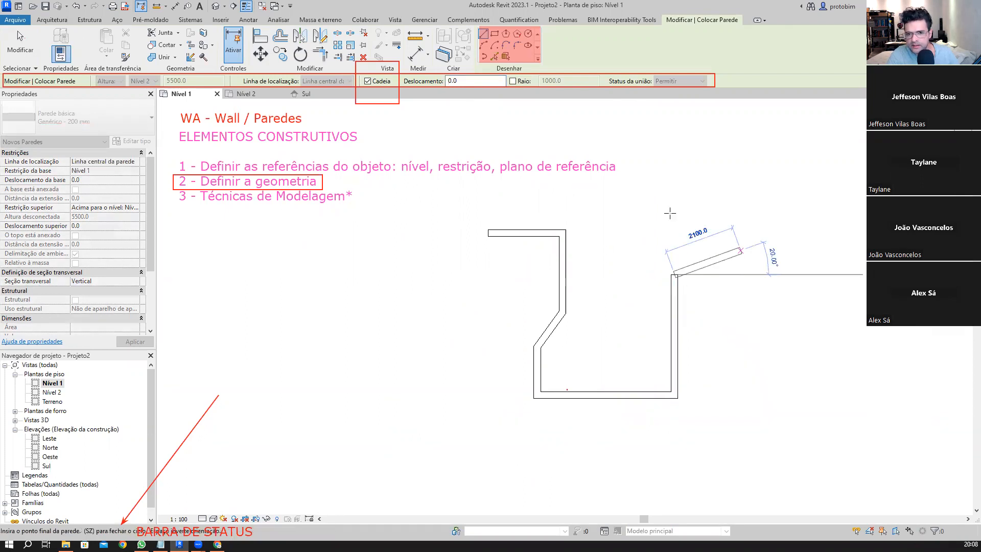
# - Enable Raio at 1000 and extend the chain with four rounded-corner segments wrapping around below the earlier walls, ending the chain there
pyautogui.click(513, 82)
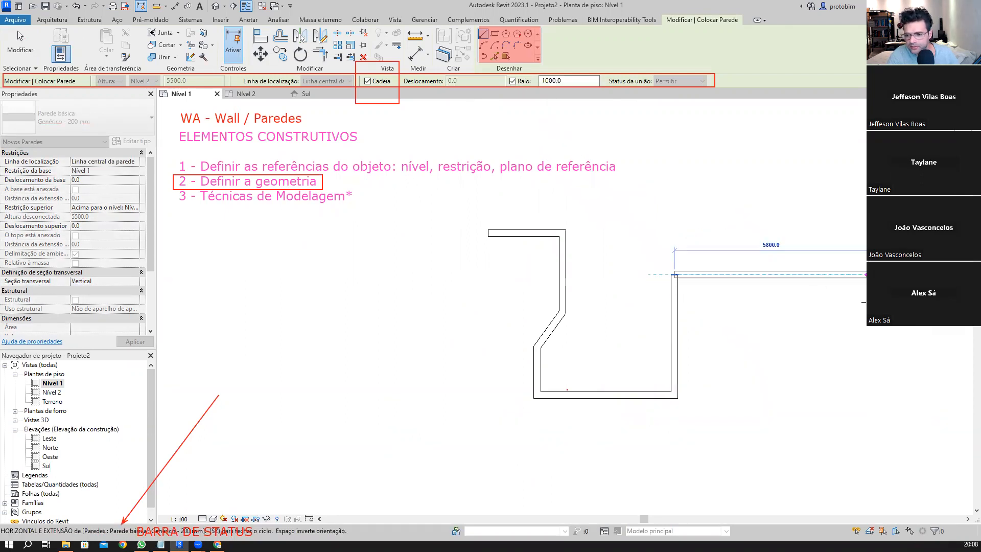
pyautogui.click(812, 384)
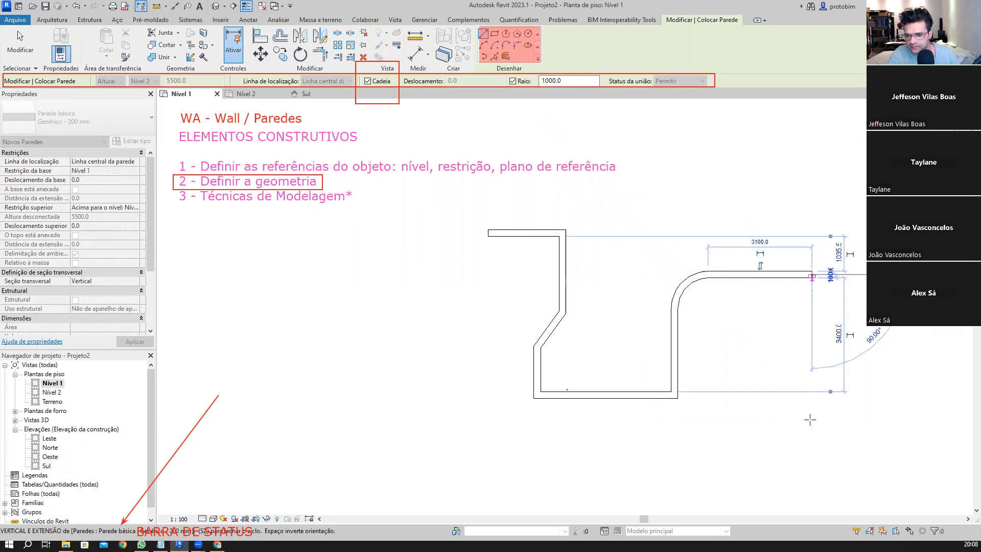
pyautogui.click(808, 441)
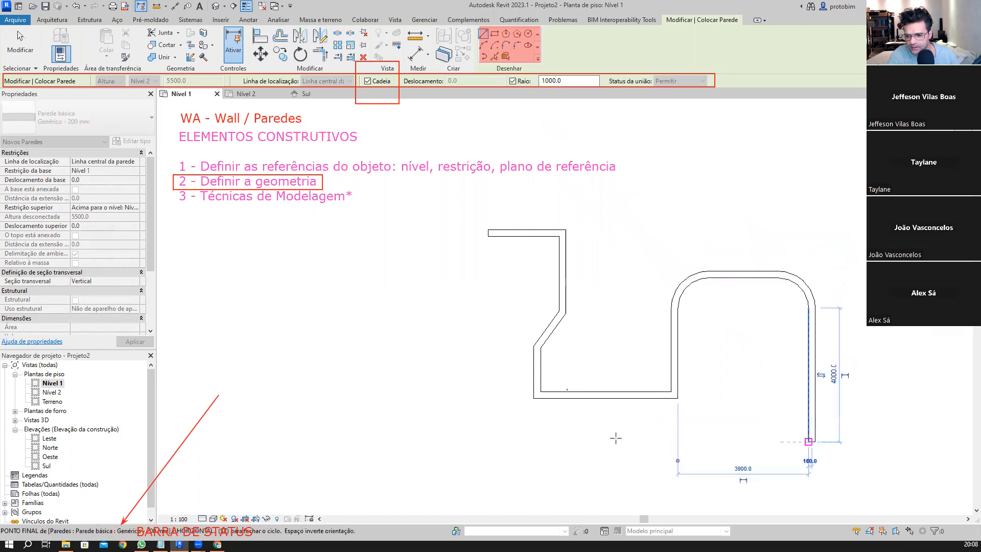
pyautogui.click(468, 441)
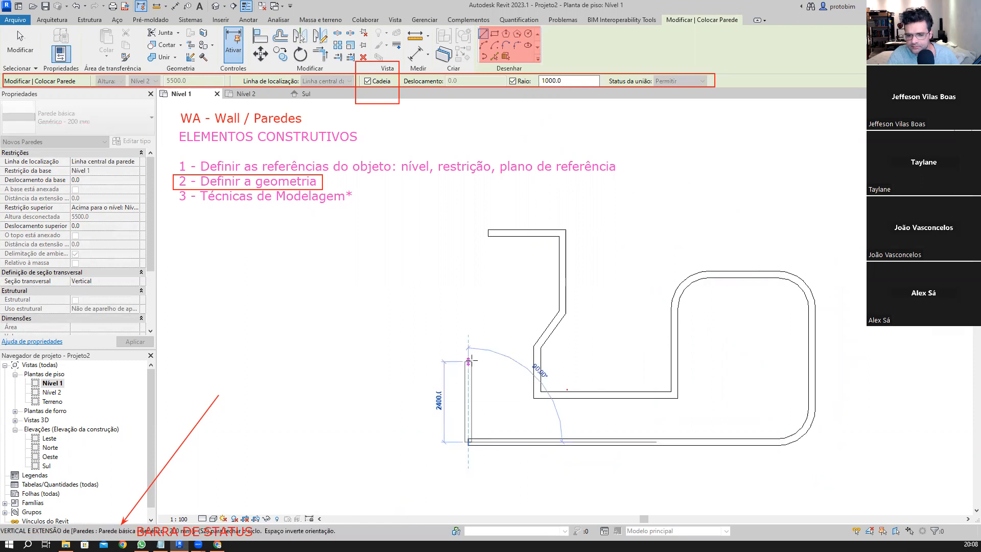
pyautogui.click(471, 360)
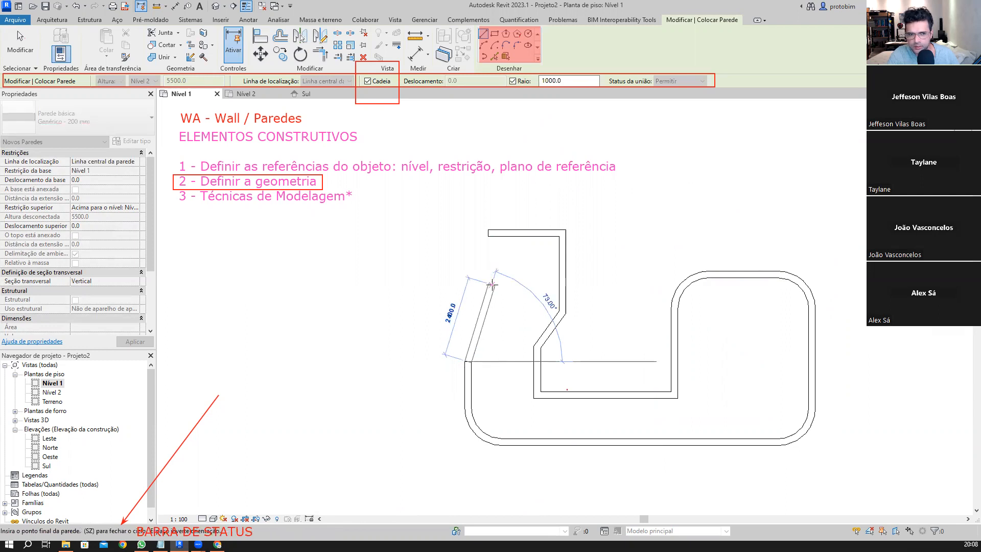
pyautogui.press('Escape')
pyautogui.press('Escape')
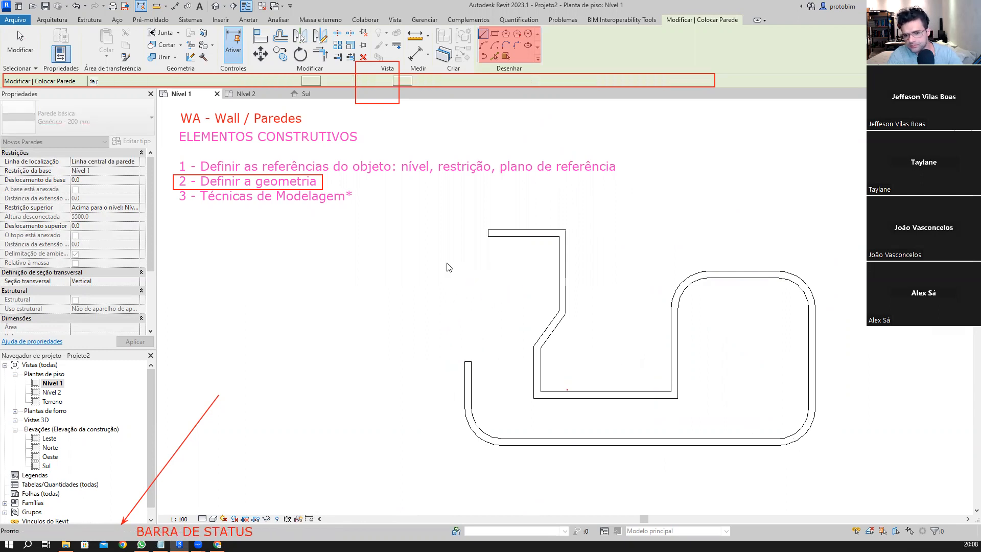
# - Delete the whole wall chain, both the rounded and the straight segments
pyautogui.press('Escape')
pyautogui.scroll(-1, 757, 313)
pyautogui.moveTo(852, 276); pyautogui.dragTo(485, 412)
pyautogui.press('Delete')
pyautogui.moveTo(729, 245); pyautogui.dragTo(544, 311)
pyautogui.press('Delete')
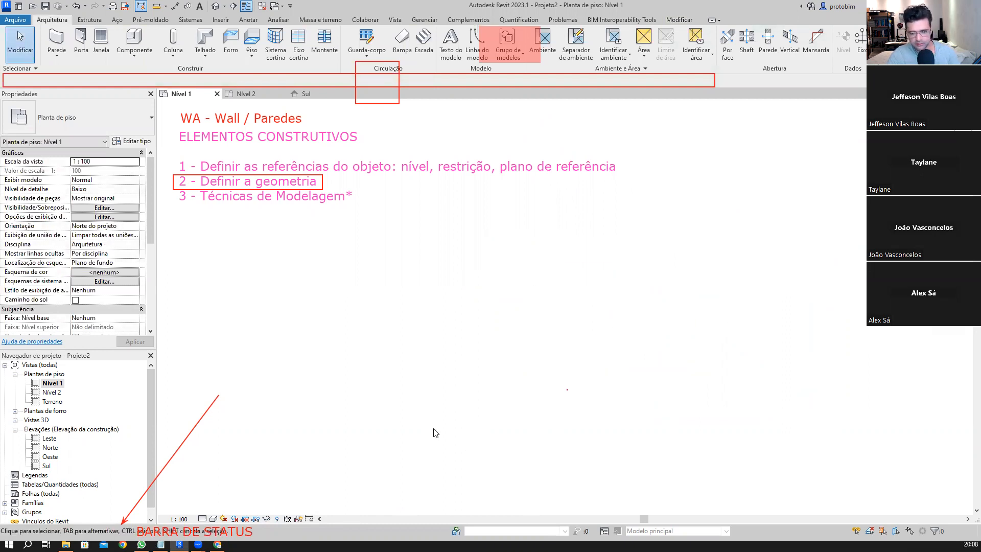
# - Start a new wall chain without offset or radius and draw a horizontal wall 5000 mm long
pyautogui.press('w')
pyautogui.press('a')
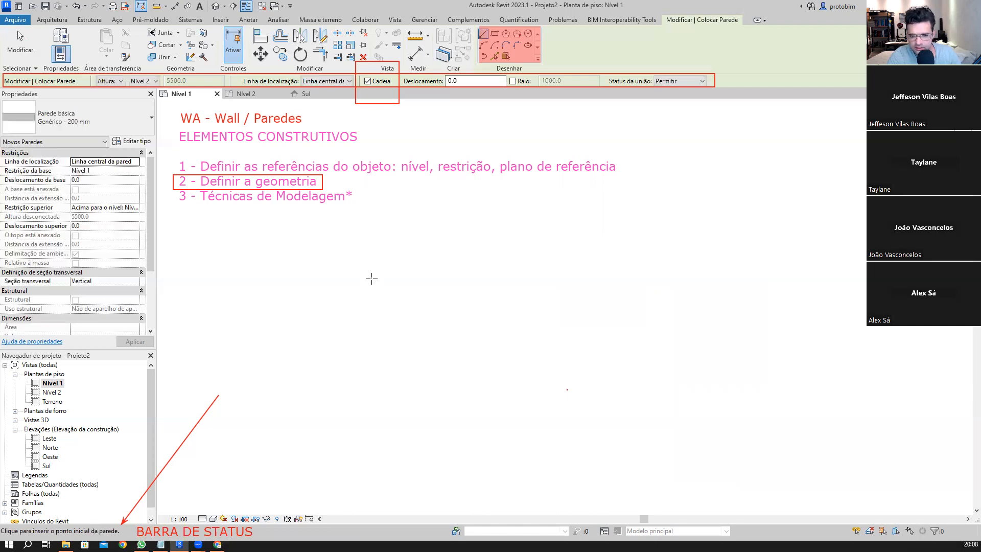
pyautogui.scroll(-3, 375, 284)
pyautogui.moveTo(432, 299); pyautogui.dragTo(434, 340, button='middle')
pyautogui.scroll(-3, 375, 301)
pyautogui.moveTo(375, 305); pyautogui.dragTo(389, 340, button='middle')
pyautogui.scroll(3, 389, 327)
pyautogui.scroll(2, 382, 311)
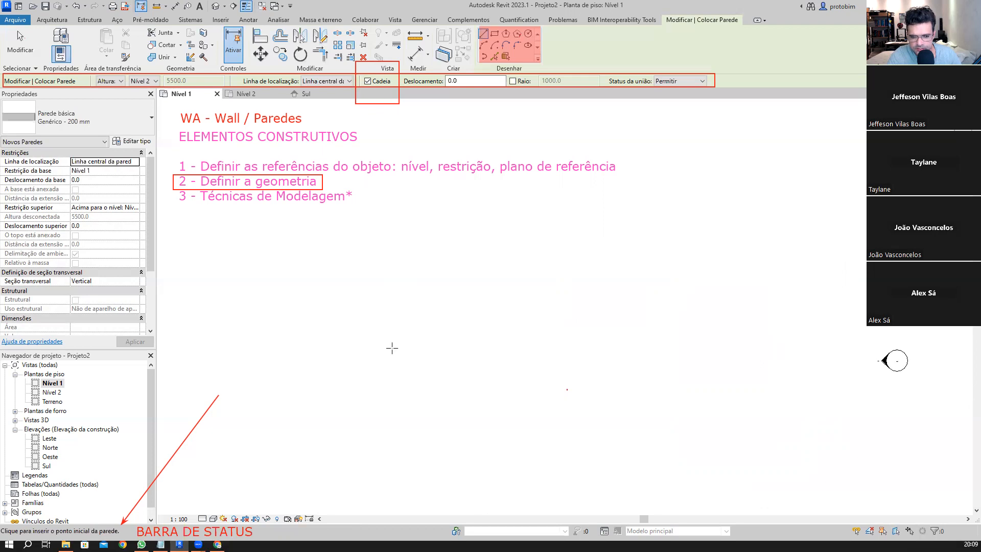
pyautogui.click(389, 319)
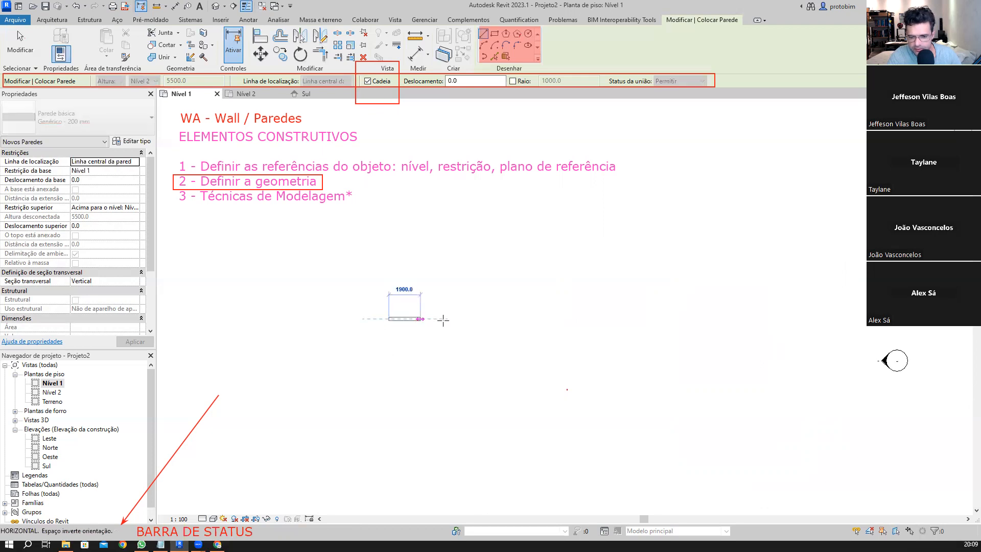
pyautogui.write('500')
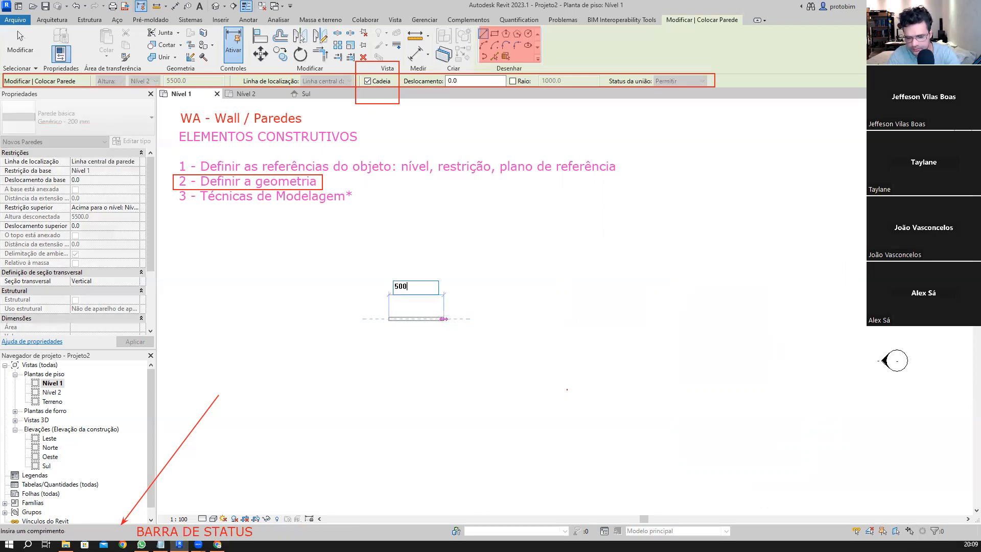
pyautogui.write('0')
pyautogui.press('Return')
# - Enable Raio at 1000 and continue the chain with vertical, horizontal and vertical segments of about 3000 mm each, stepping downward
pyautogui.scroll(-2, 467, 358)
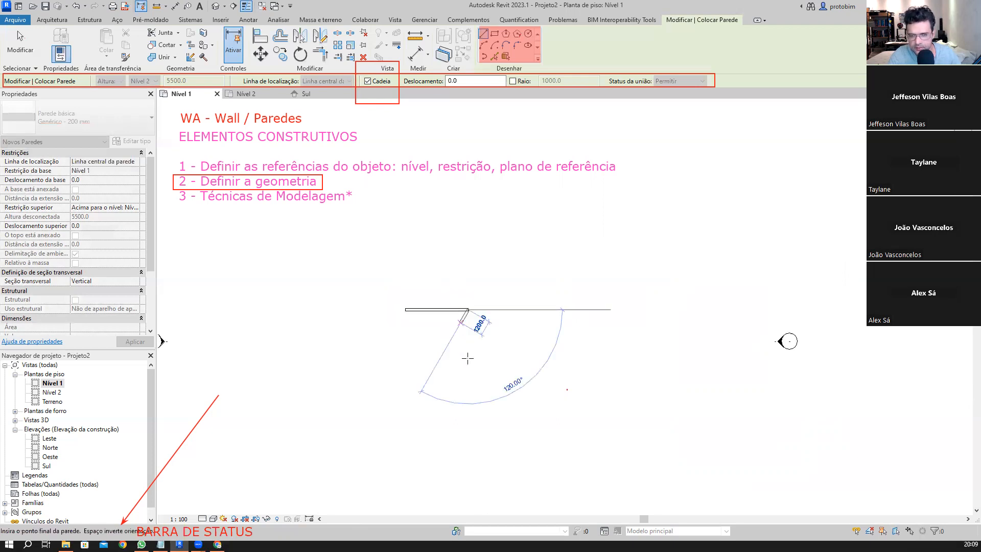
pyautogui.scroll(2, 466, 347)
pyautogui.click(514, 81)
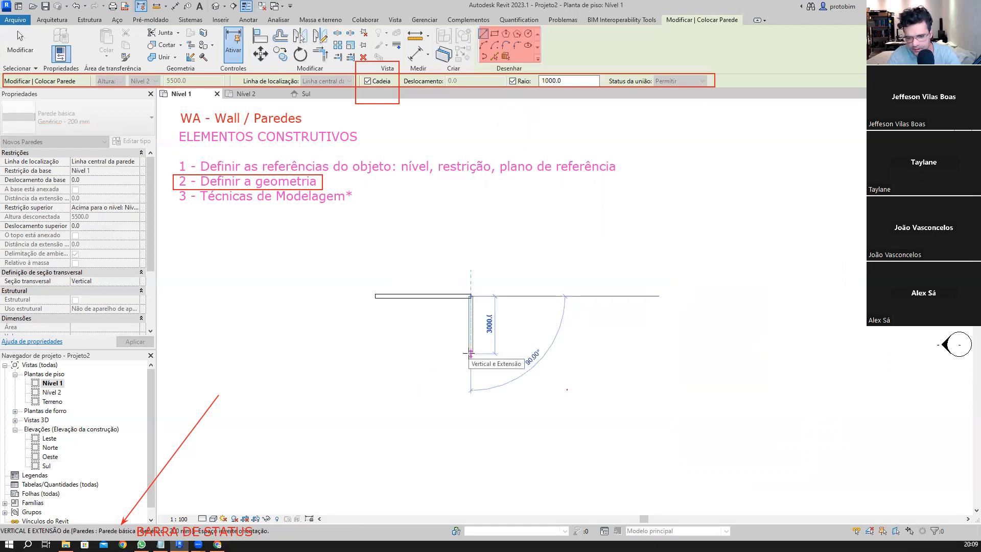
pyautogui.click(471, 353)
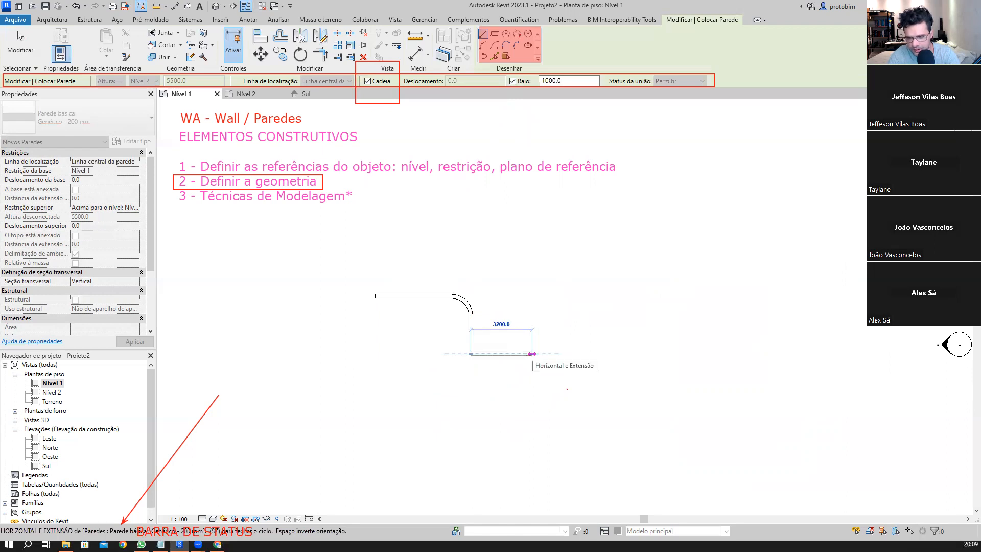
pyautogui.click(528, 353)
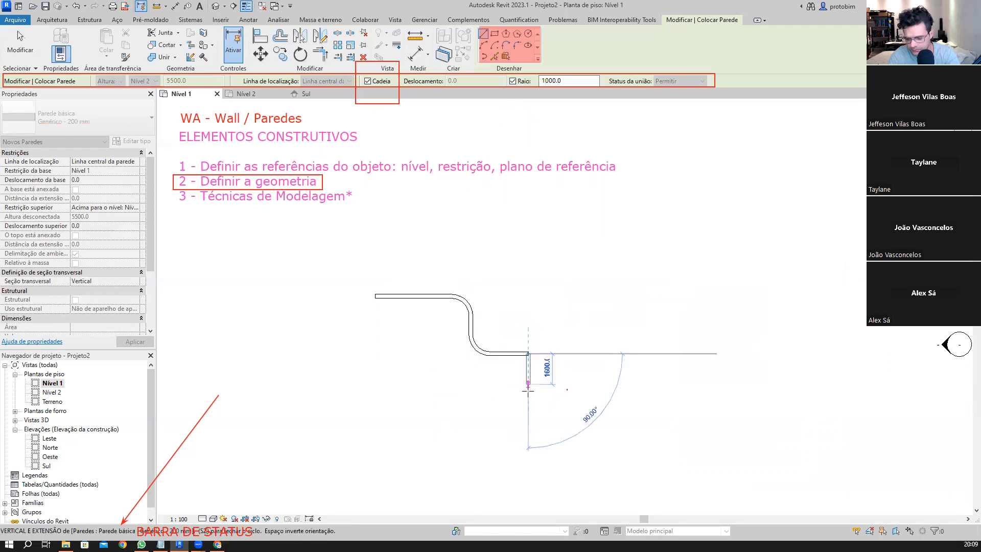
pyautogui.write('300')
pyautogui.press('Return')
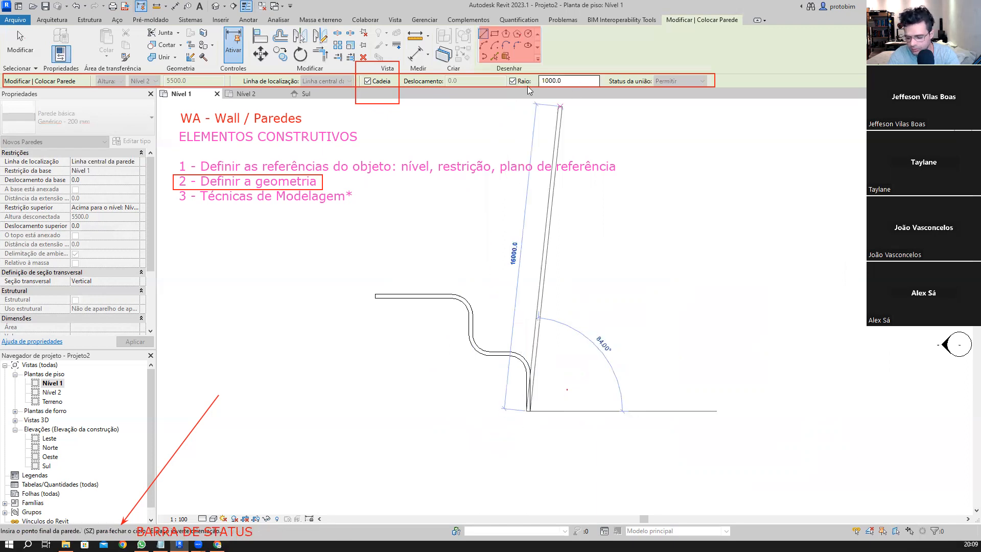
# - Set Raio to 500 and try to continue the chain with a horizontal segment to the left from its lower end
pyautogui.press('Tab')
pyautogui.write('500')
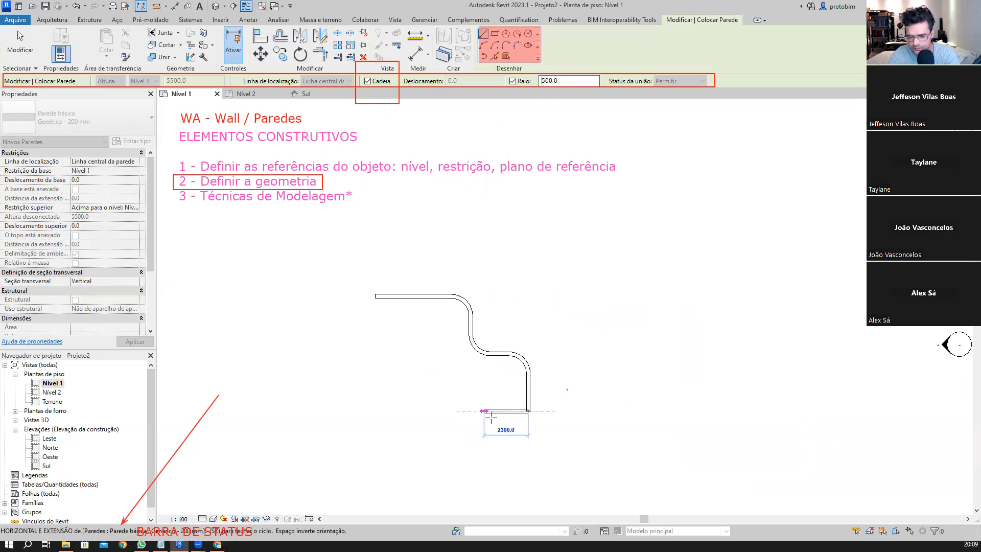
pyautogui.write('300')
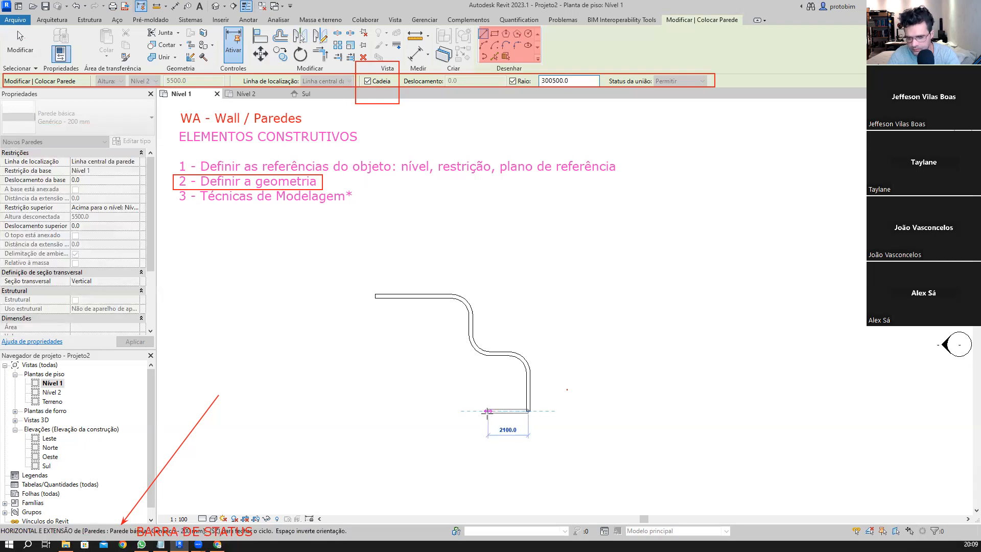
pyautogui.write('30')
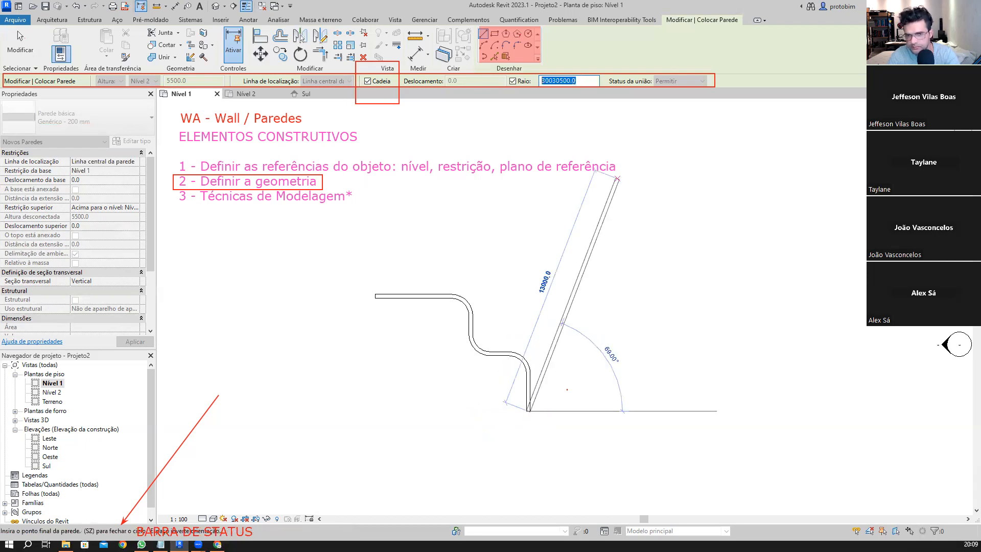
pyautogui.write('500')
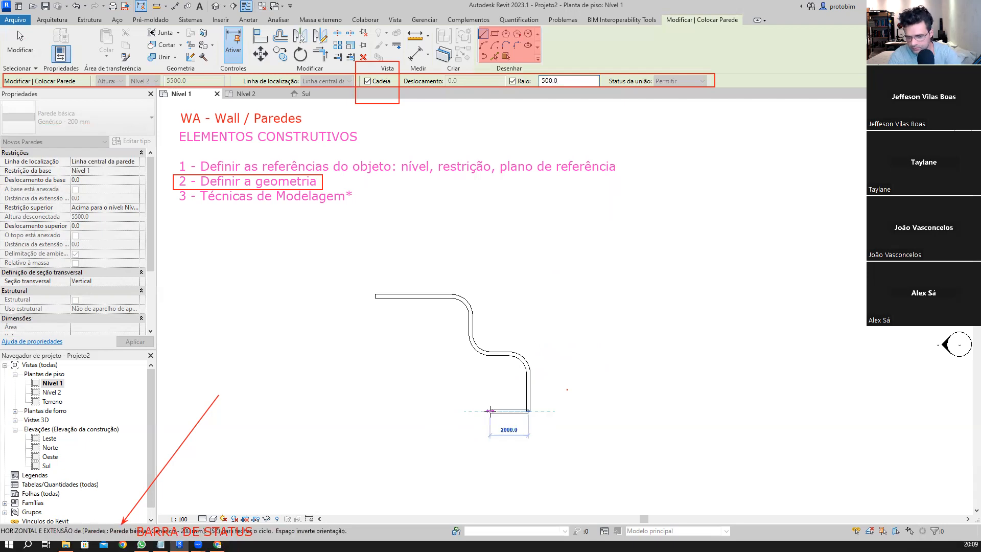
pyautogui.write('3')
pyautogui.press('Return')
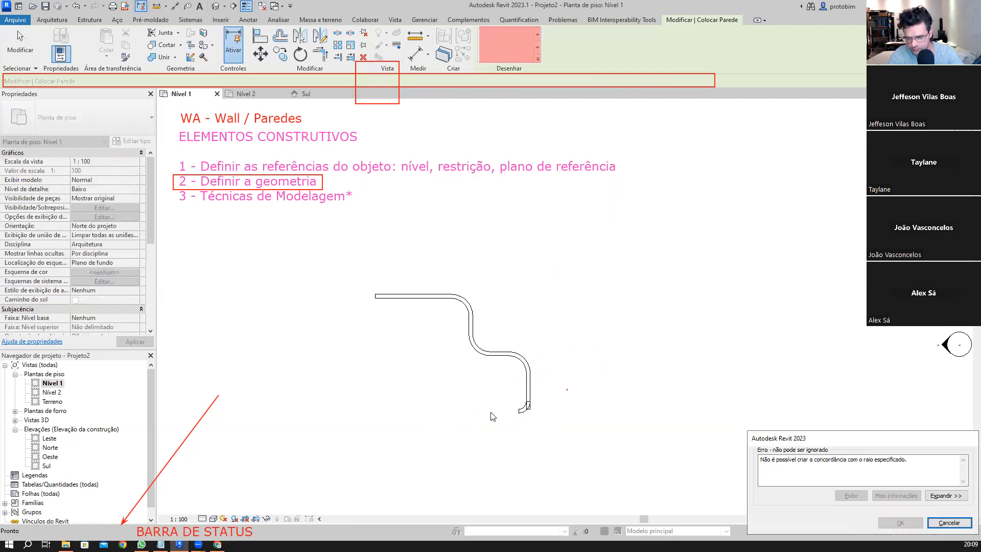
pyautogui.press('Escape')
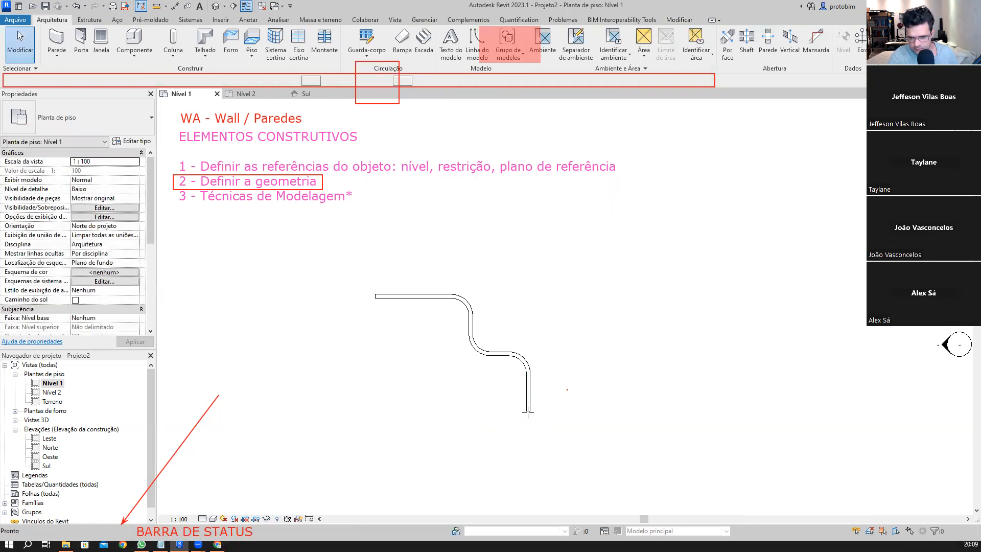
# - Continue the wall chain from its lower end with a 3000 mm horizontal wall to the left, with Raio enabled at 500
pyautogui.click(528, 410)
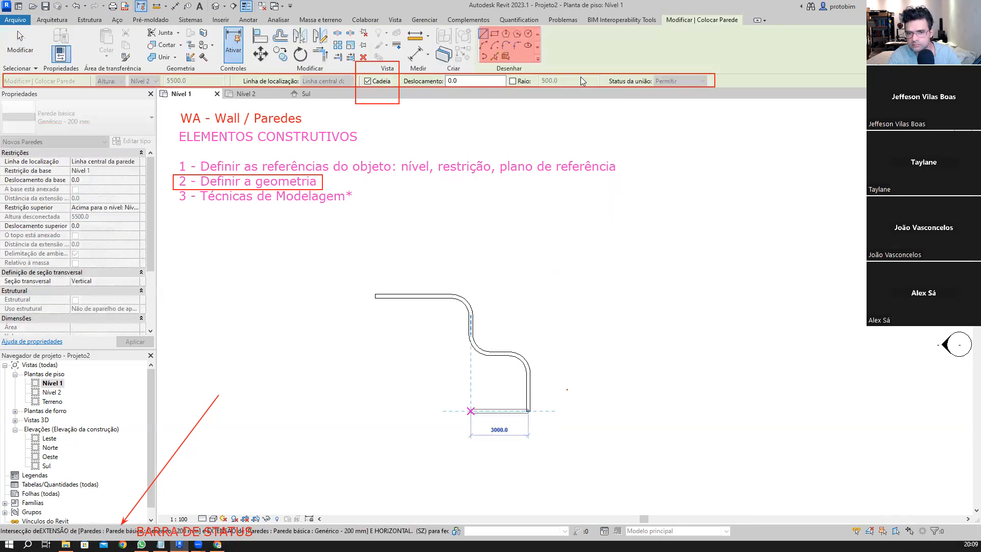
pyautogui.click(512, 81)
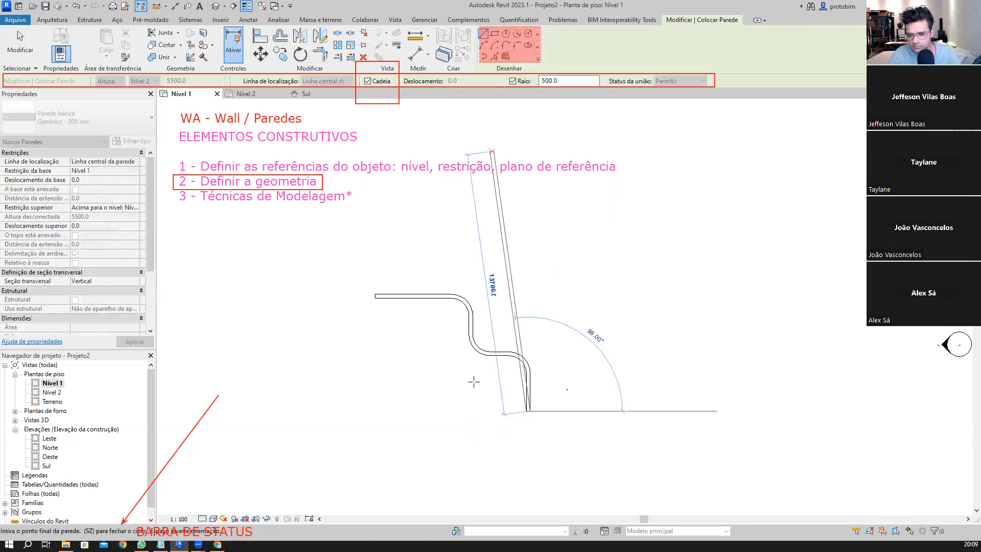
pyautogui.click(471, 410)
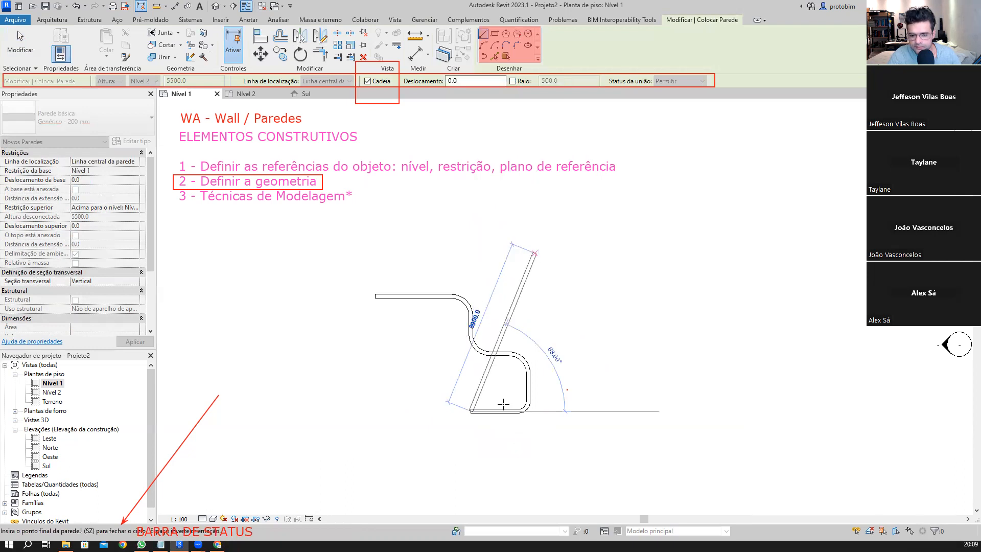
# - Close the outline without a radius, using walls 900 mm up, 5000 mm left and 5100 mm up to the chain's starting point
pyautogui.scroll(1, 501, 390)
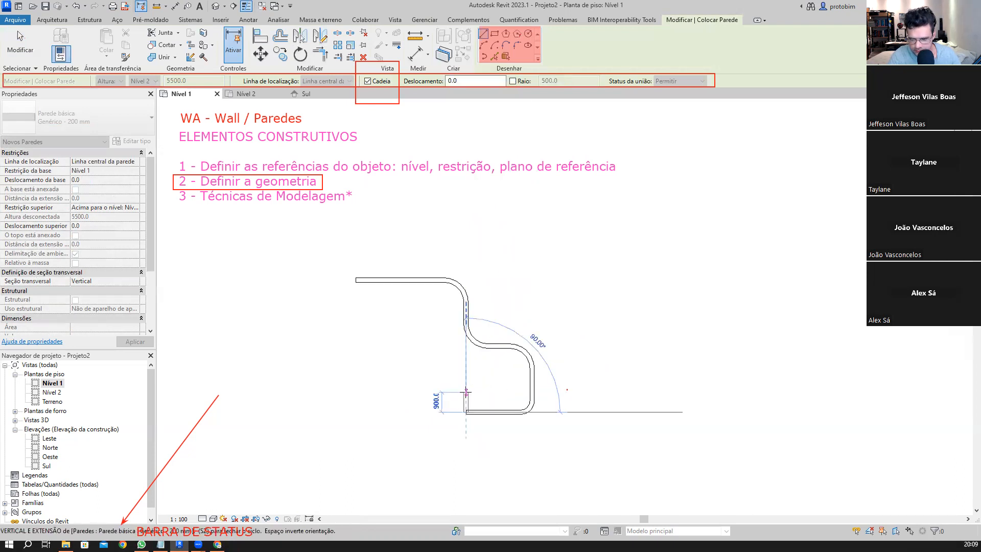
pyautogui.click(466, 393)
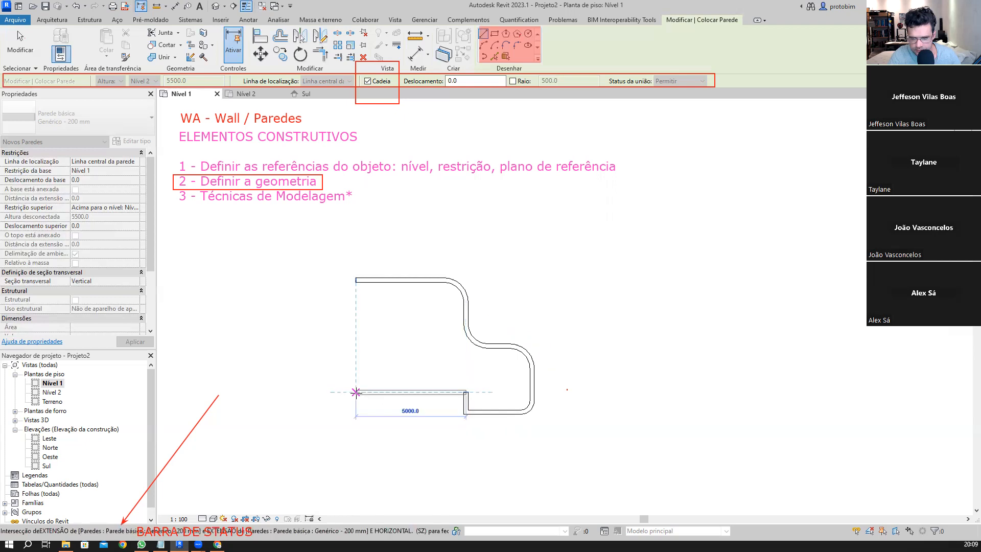
pyautogui.click(356, 286)
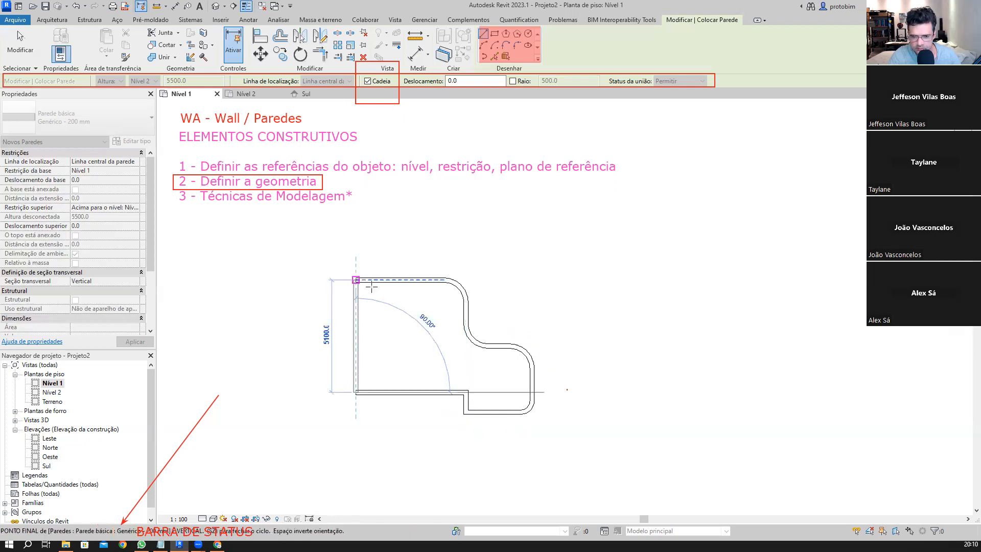
pyautogui.moveTo(580, 394); pyautogui.dragTo(669, 396, button='middle')
pyautogui.press('Escape')
pyautogui.press('Escape')
pyautogui.scroll(1, 649, 374)
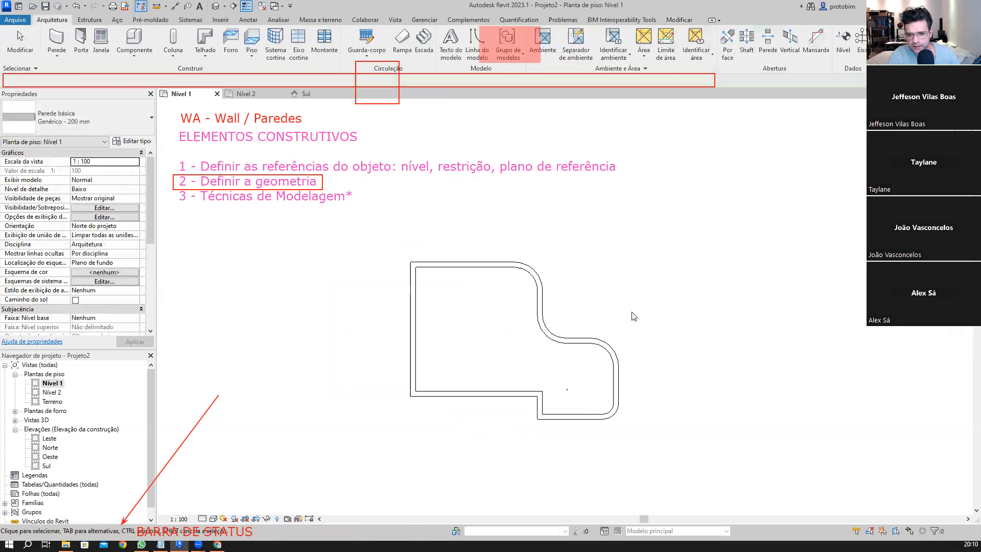
pyautogui.scroll(1, 640, 321)
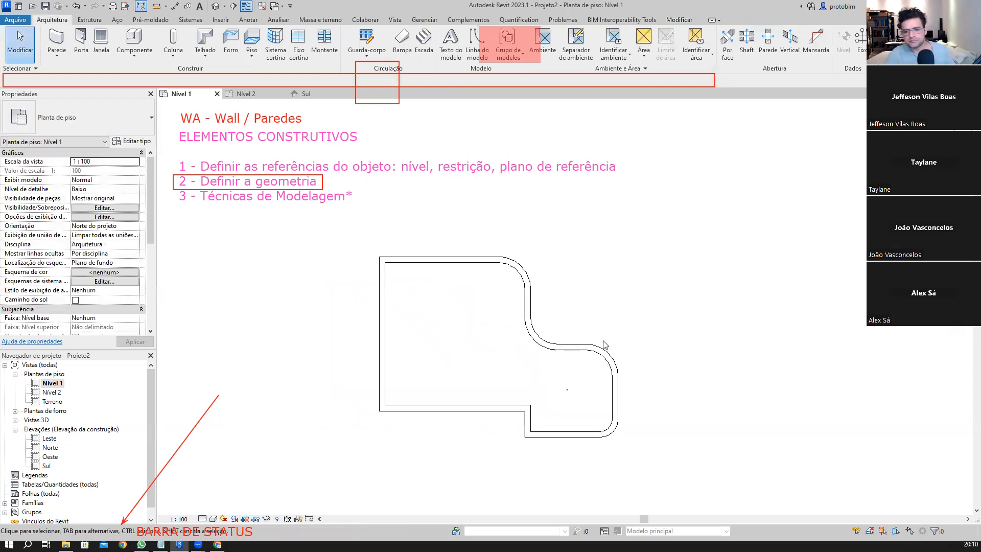
pyautogui.scroll(-1, 613, 342)
pyautogui.press('d')
pyautogui.press('i')
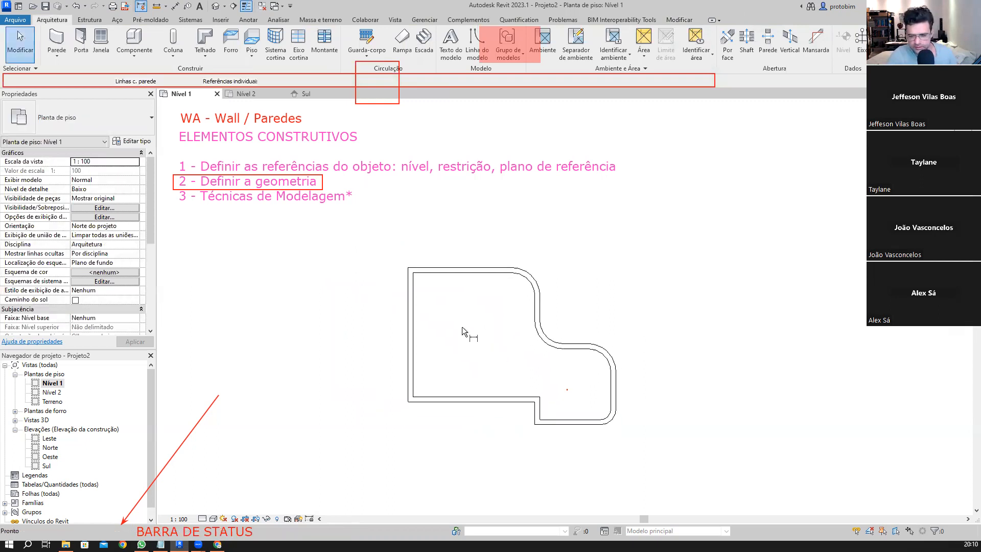
pyautogui.click(415, 283)
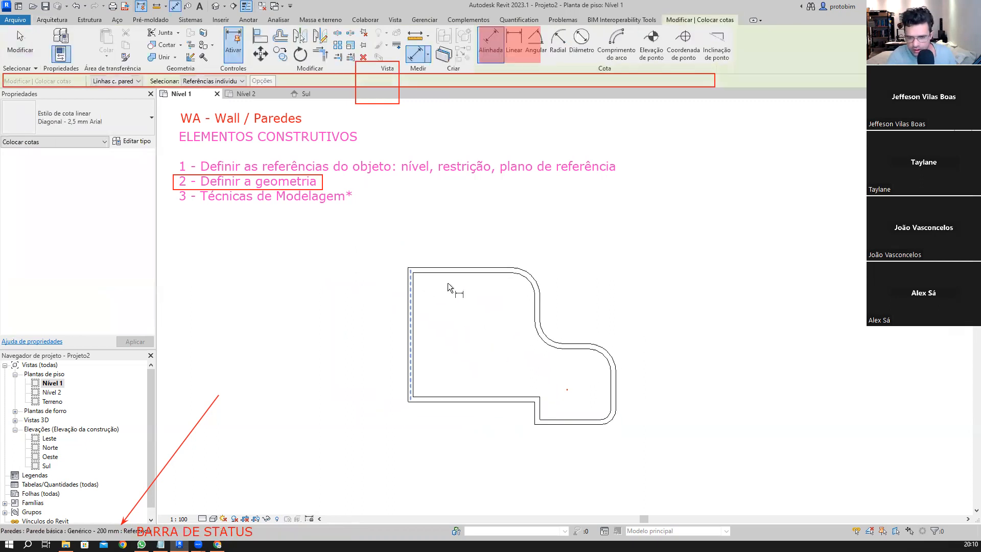
pyautogui.click(528, 280)
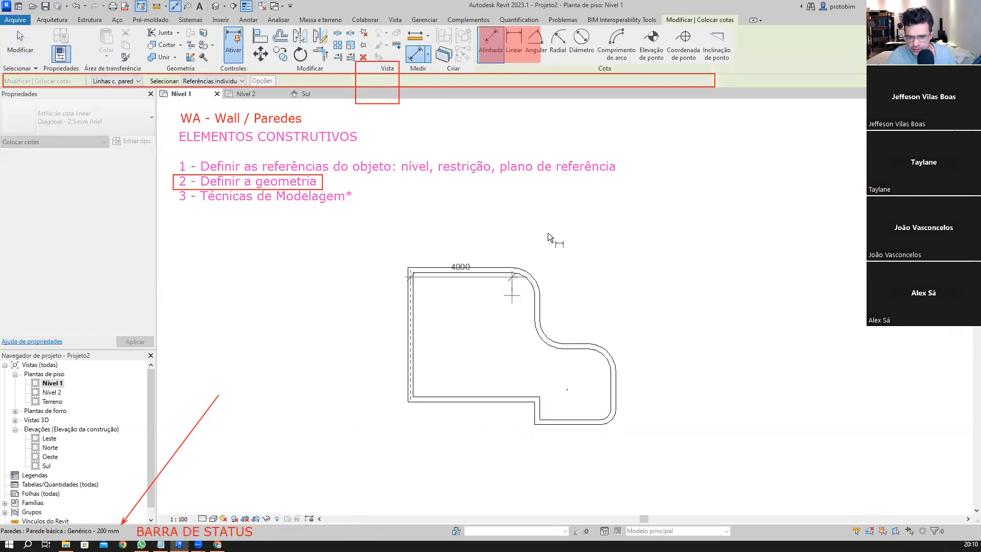
pyautogui.click(551, 234)
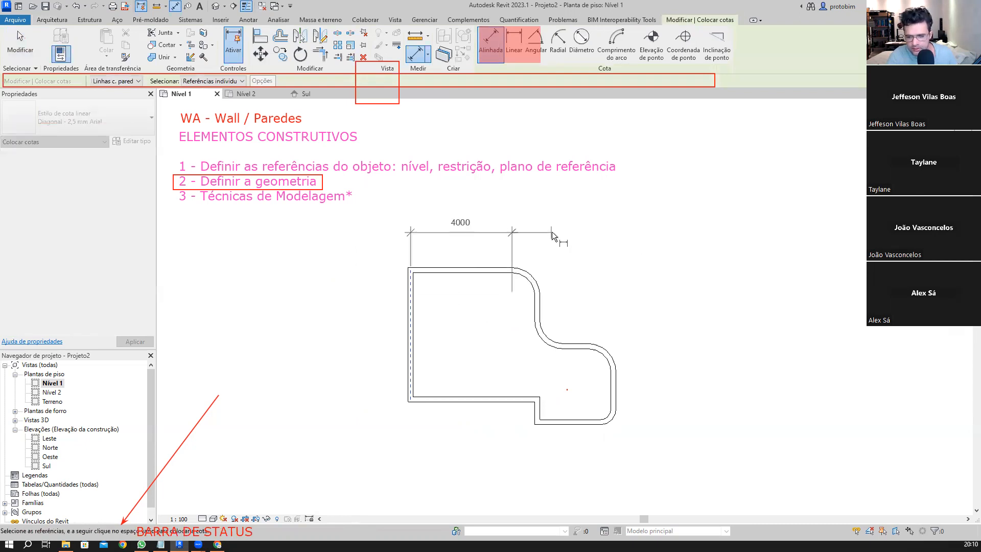
pyautogui.press('Escape')
# - Place an aligned dimension string above the plan from the leftmost wall to the middle vertical wall and extend it to the rightmost wall
pyautogui.moveTo(408, 300); pyautogui.dragTo(396, 319, button='middle')
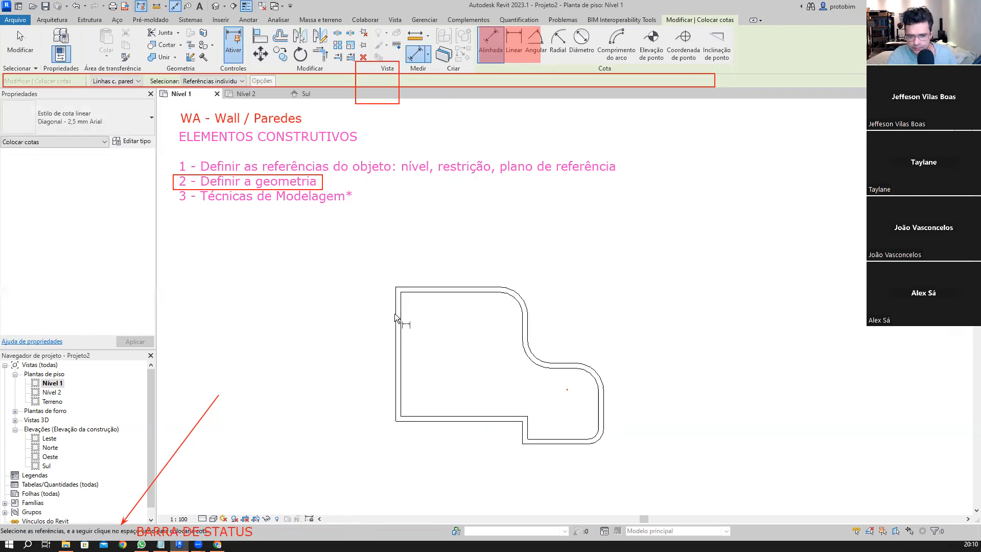
pyautogui.click(396, 322)
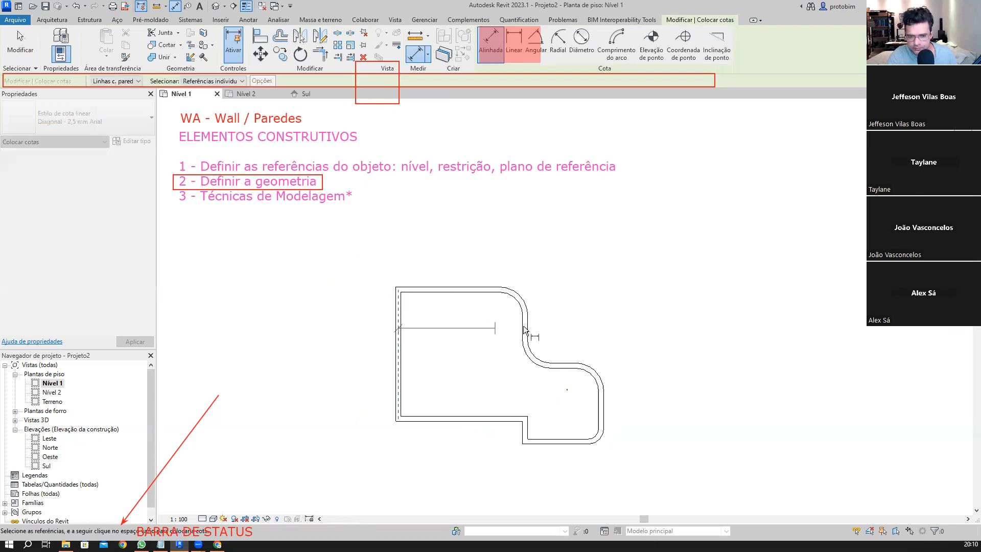
pyautogui.click(534, 241)
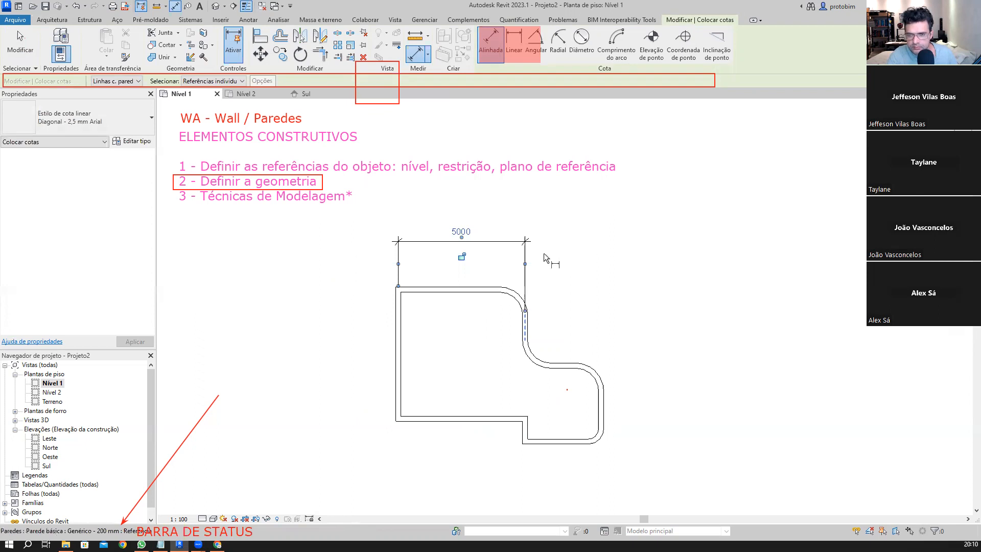
pyautogui.press('Escape')
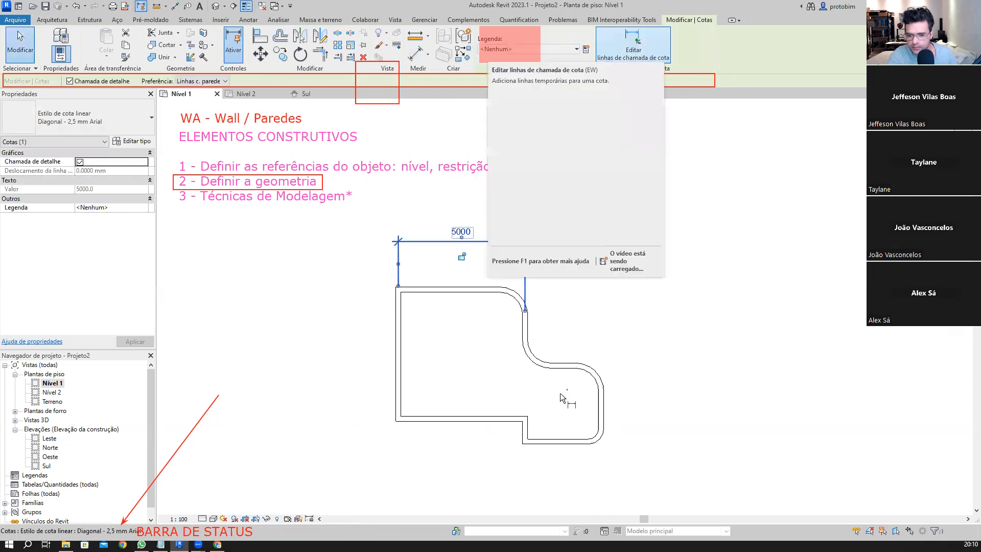
pyautogui.click(596, 406)
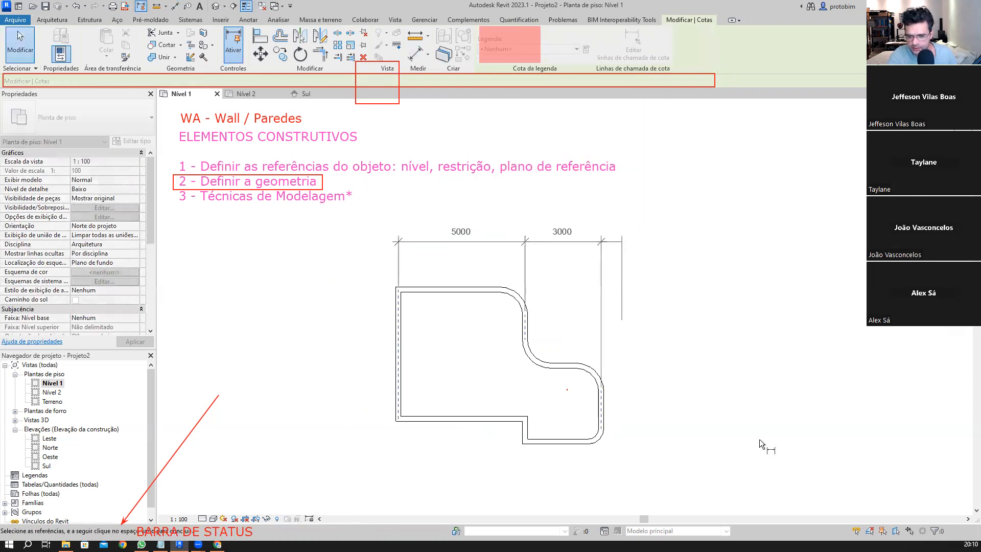
pyautogui.click(589, 328)
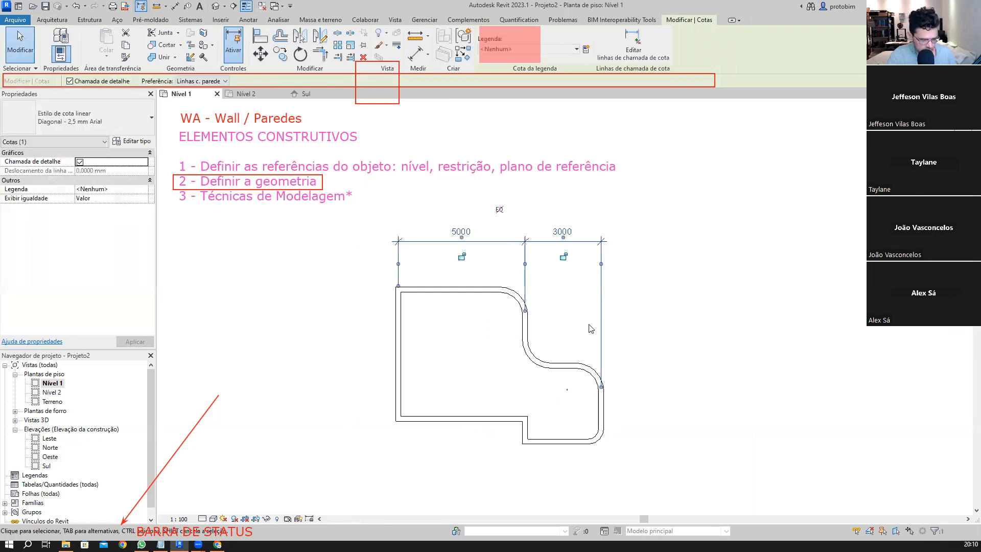
# - Add a vertical aligned dimension string right of the plan across the upper, middle and lowest horizontal walls
pyautogui.press('d')
pyautogui.press('i')
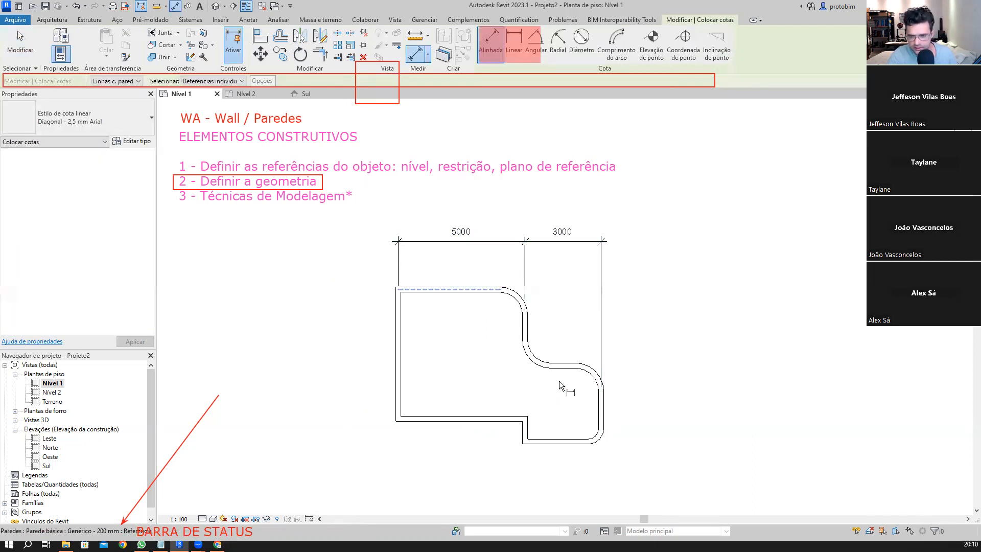
pyautogui.click(566, 441)
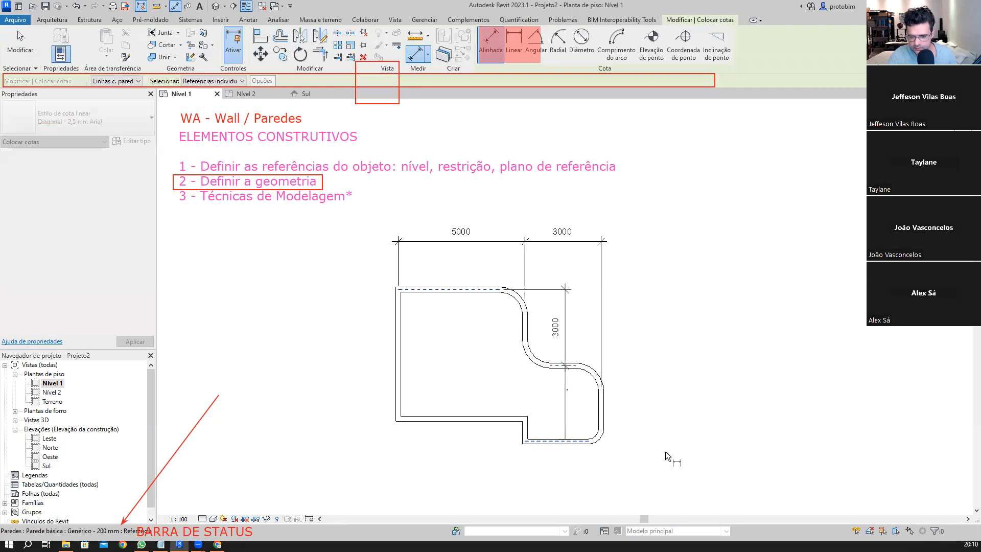
pyautogui.click(638, 458)
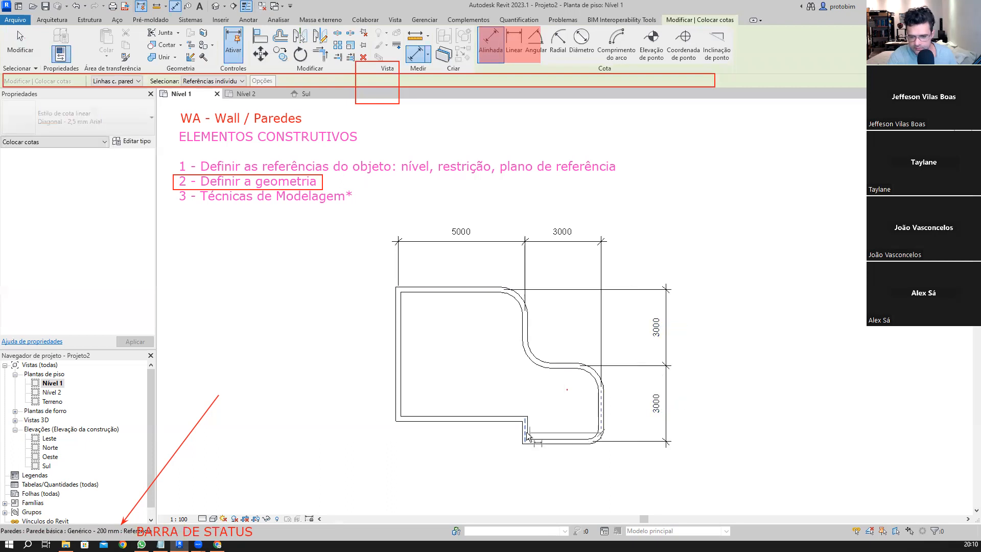
# - Add aligned dimension strings below the plan across its vertical walls and left of it across its horizontal walls
pyautogui.click(400, 391)
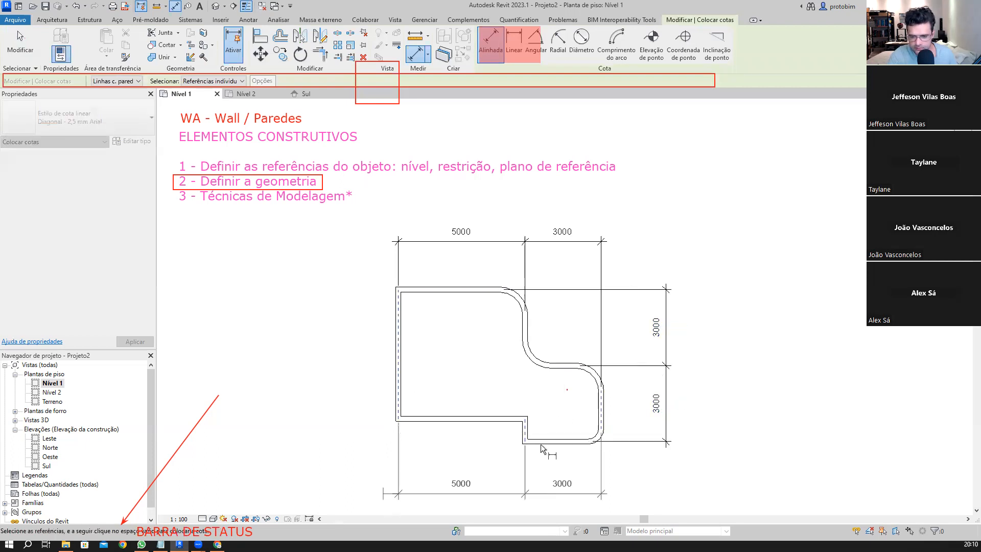
pyautogui.click(384, 493)
pyautogui.click(537, 441)
pyautogui.click(491, 419)
pyautogui.click(408, 289)
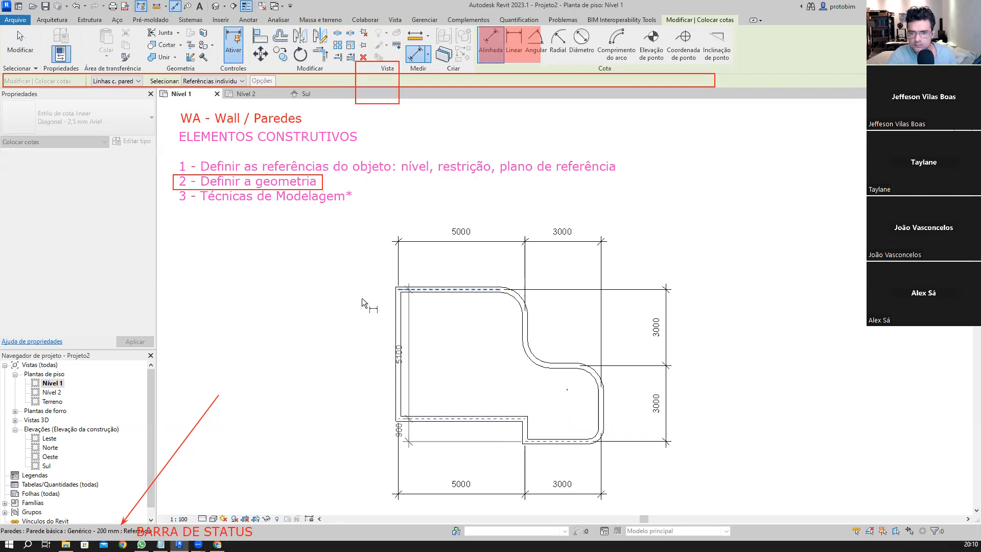
# - Add radial dimensions to the upper rounded corner and to the rounded corner above the rightmost wall
pyautogui.click(563, 37)
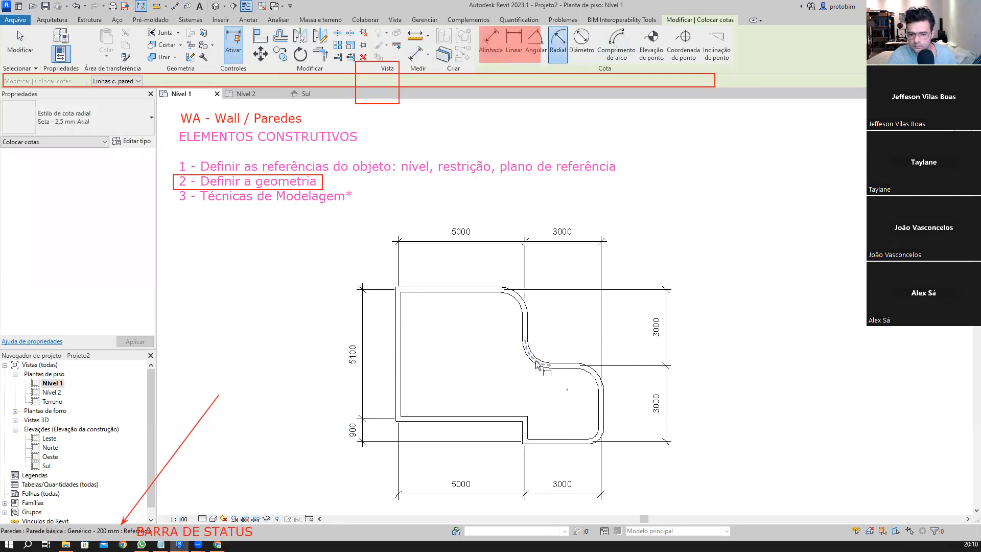
pyautogui.click(520, 301)
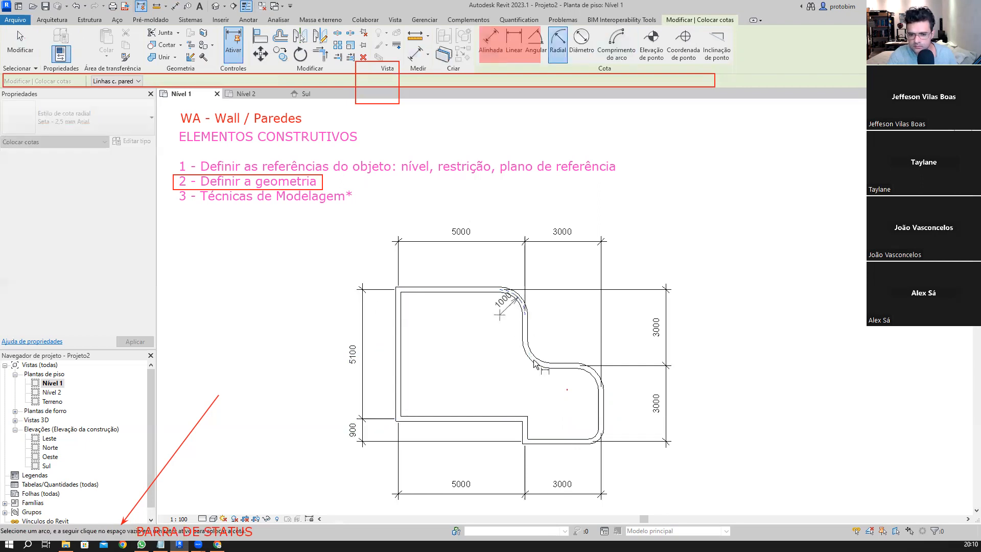
pyautogui.click(596, 387)
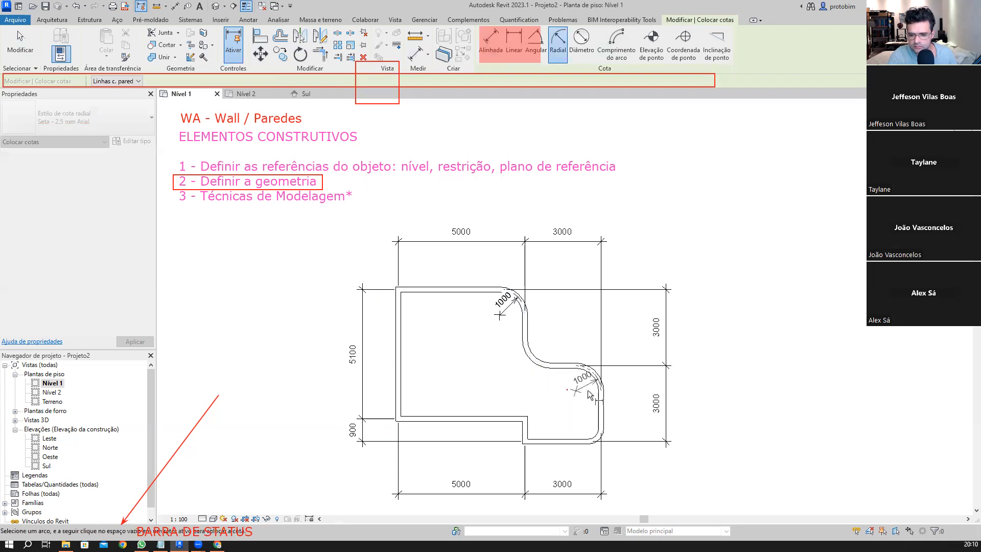
pyautogui.click(591, 379)
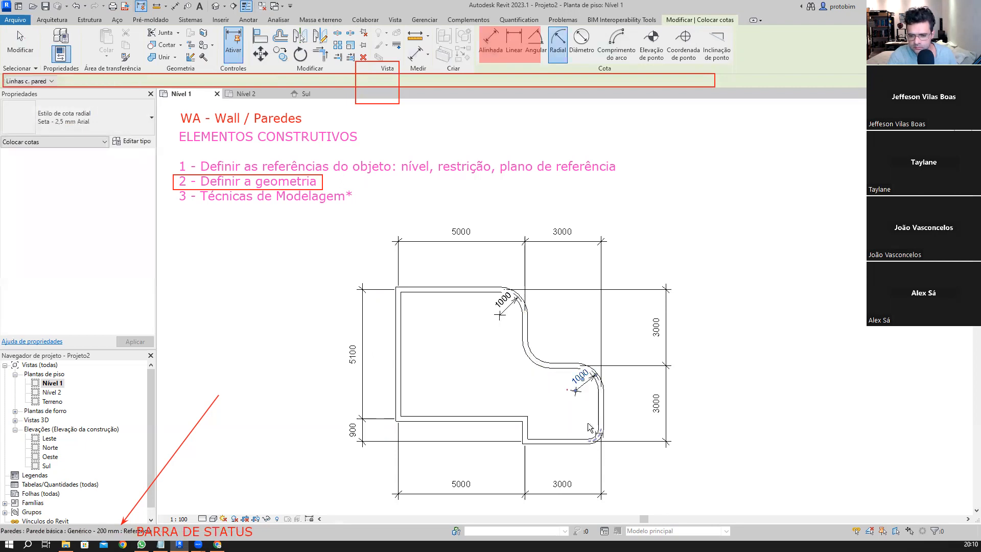
pyautogui.scroll(2, 592, 434)
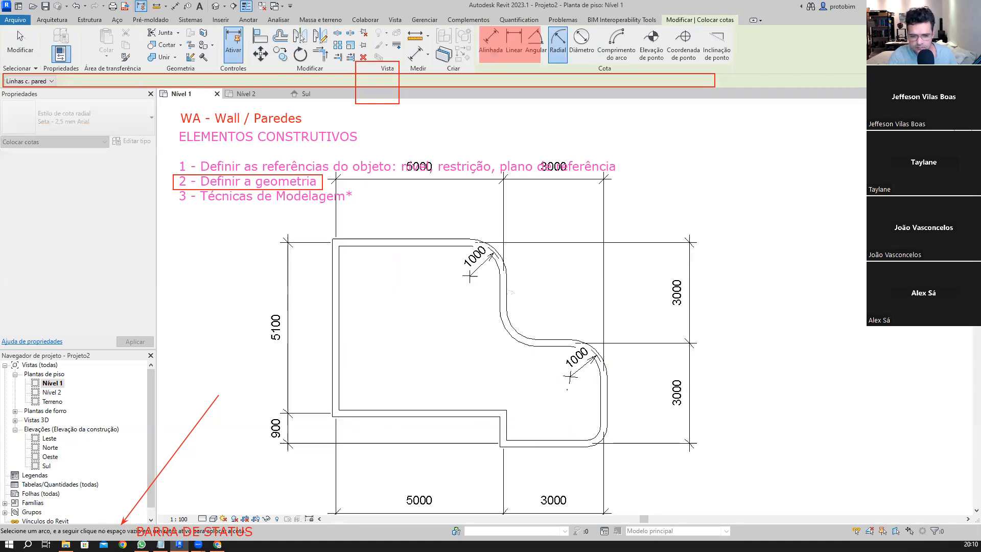
# - Set the view's detail level to Alto, switch its scale to 1 : 50 and return the scale to 1 : 100
pyautogui.click(203, 519)
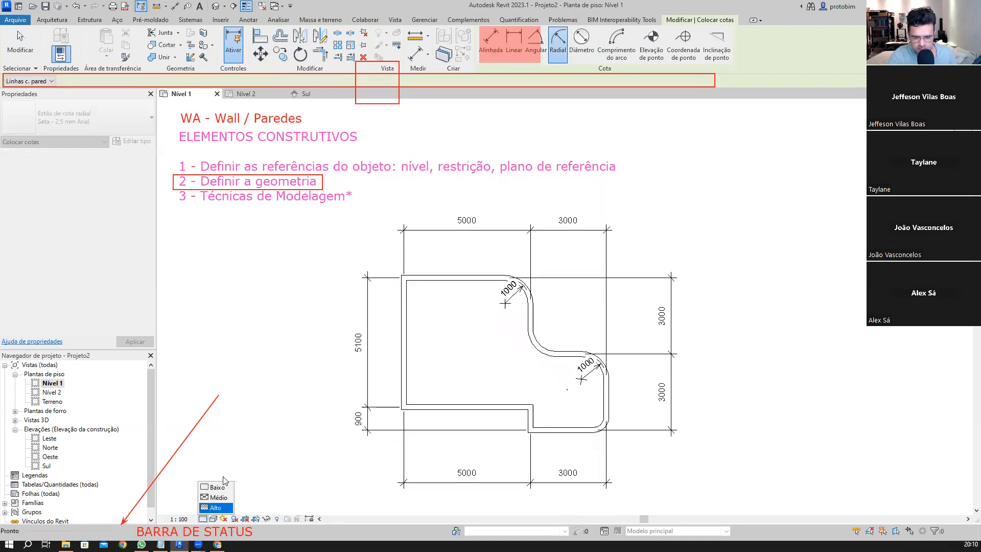
pyautogui.click(180, 519)
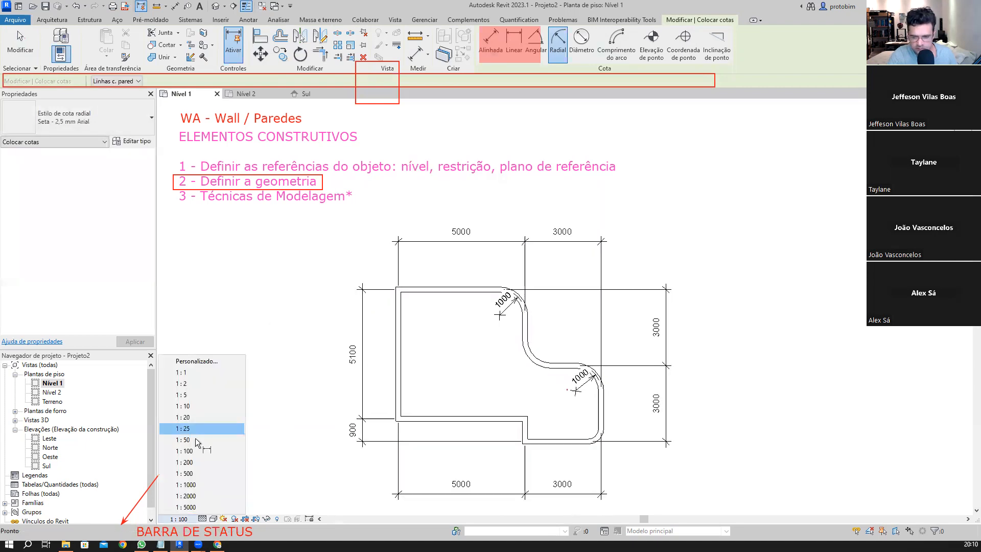
pyautogui.click(183, 440)
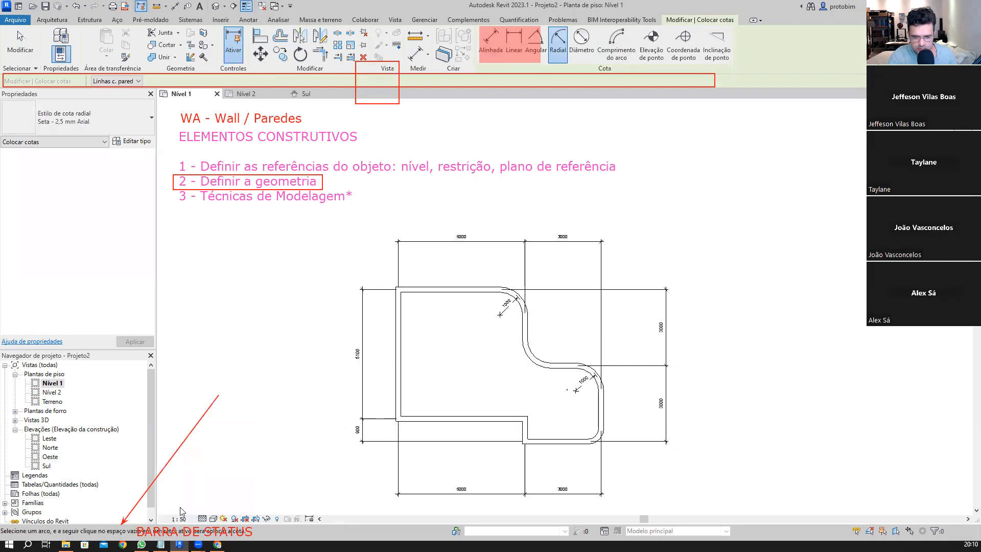
pyautogui.click(202, 455)
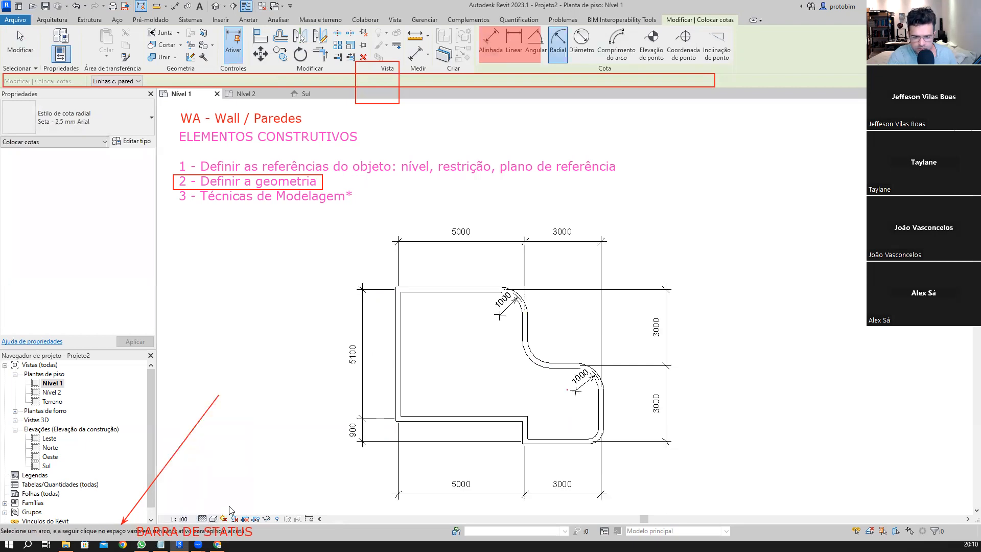
pyautogui.scroll(1, 473, 331)
pyautogui.moveTo(473, 331); pyautogui.dragTo(523, 276, button='middle')
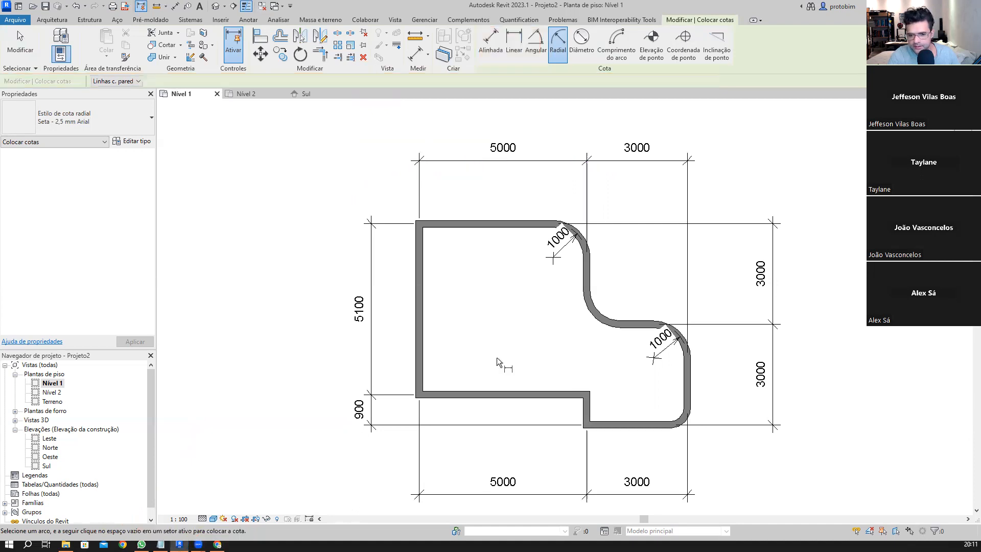
pyautogui.moveTo(481, 354); pyautogui.dragTo(479, 353, button='middle')
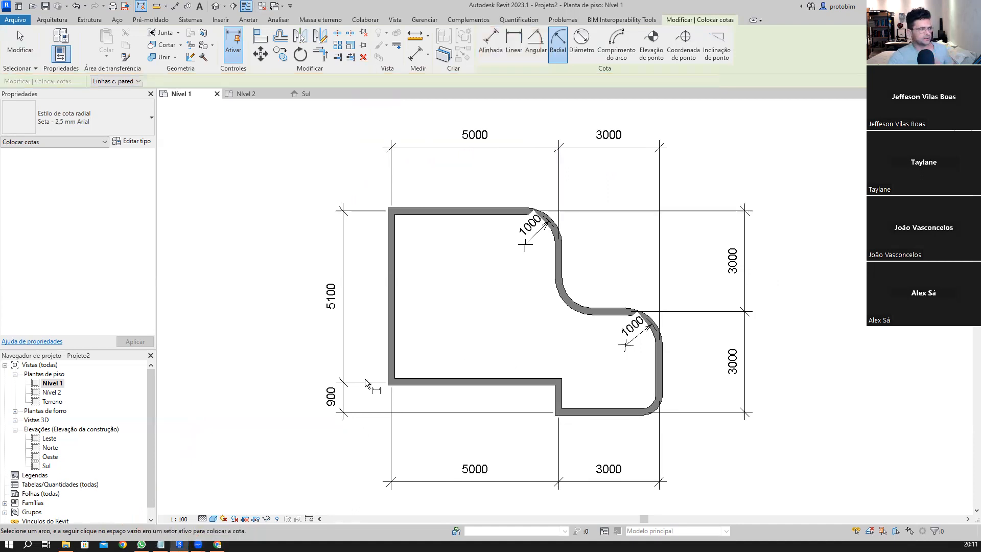
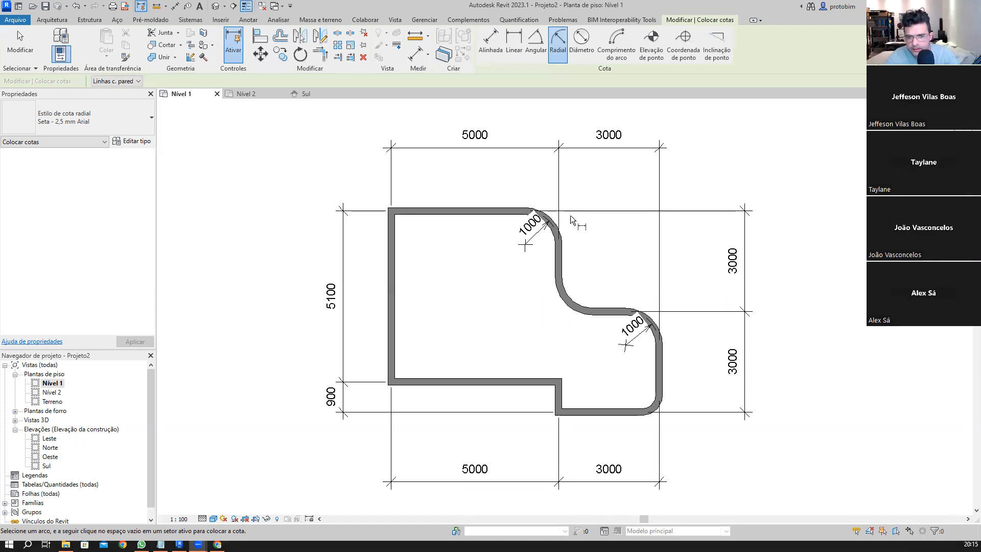
# - Draw a 5000 long horizontal sample wall above the dimensioned plan, starting in line with the plan's leftmost wall
pyautogui.press('Escape')
pyautogui.press('Escape')
pyautogui.moveTo(607, 211); pyautogui.dragTo(531, 271, button='middle')
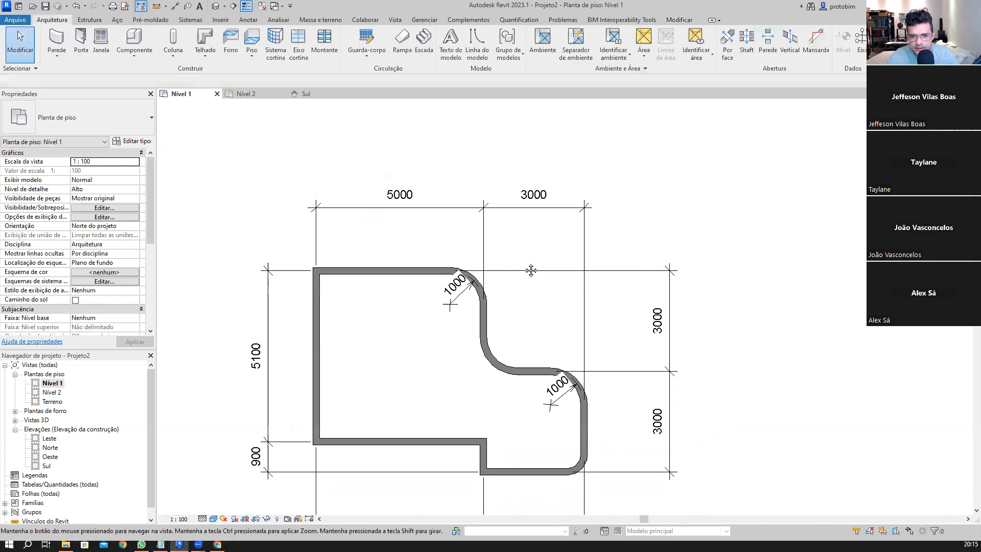
pyautogui.press('w')
pyautogui.press('a')
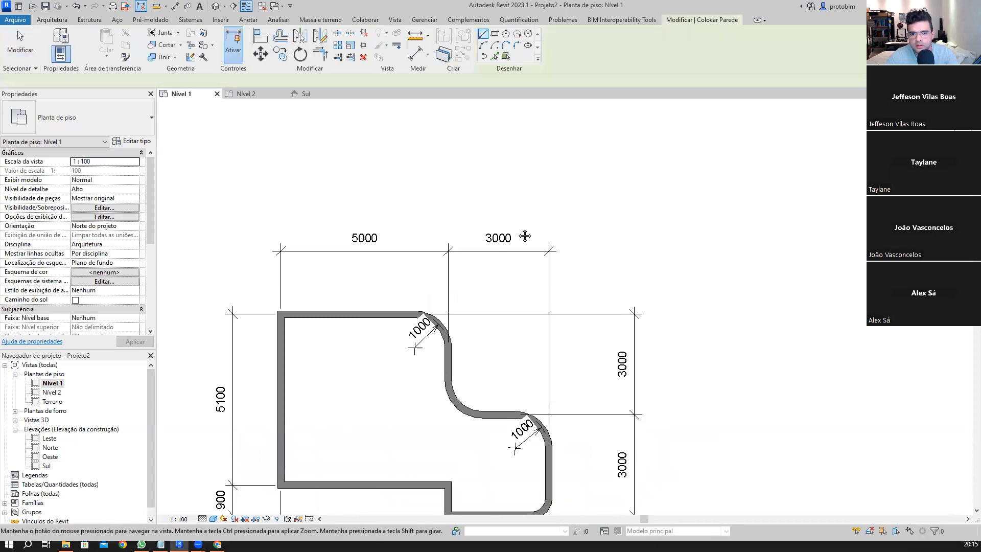
pyautogui.moveTo(524, 235); pyautogui.dragTo(520, 291, button='middle')
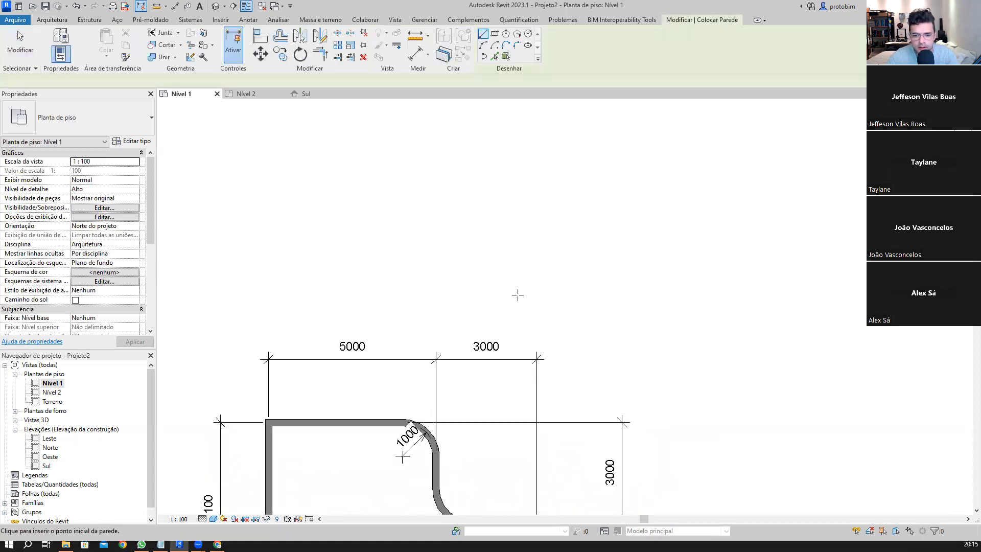
pyautogui.click(268, 185)
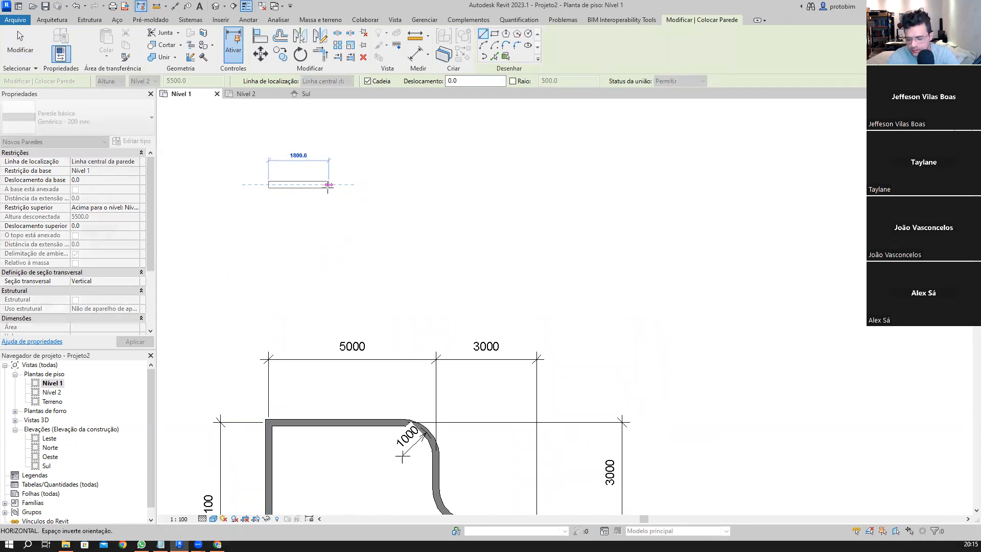
pyautogui.write('5000')
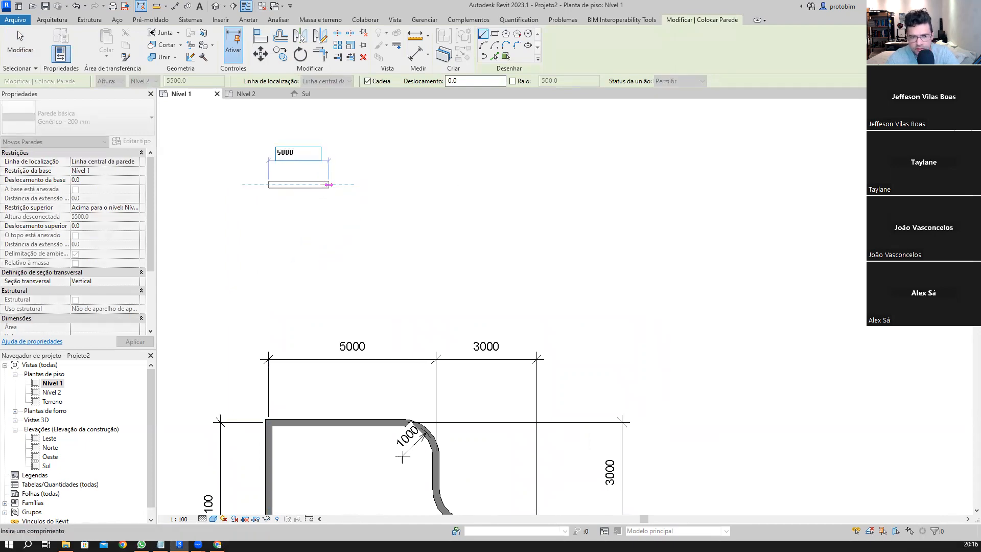
pyautogui.press('Return')
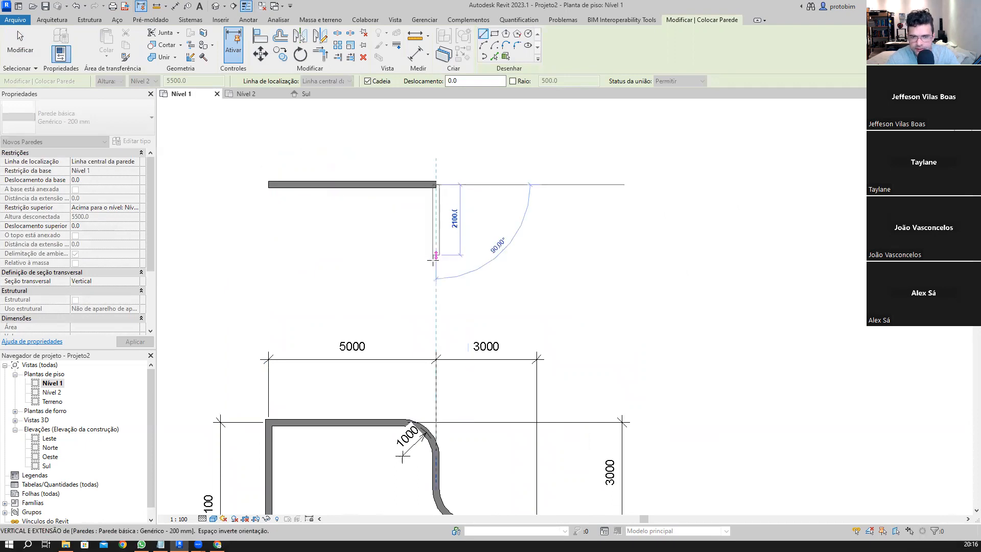
# - Enable Raio at 1000 and continue the sample wall downward with a rounded corner and a straight run about 1700 long
pyautogui.click(513, 82)
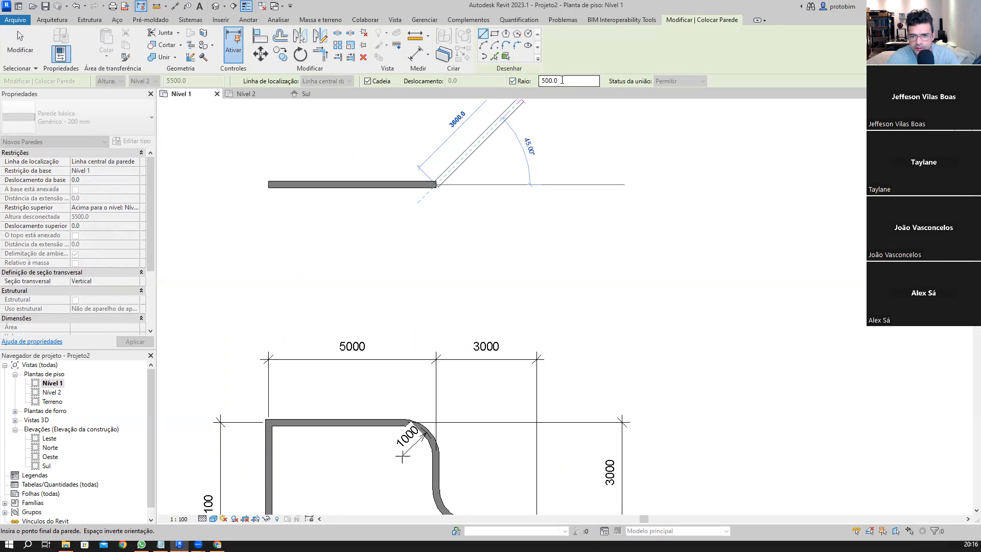
pyautogui.write('1000')
pyautogui.press('Return')
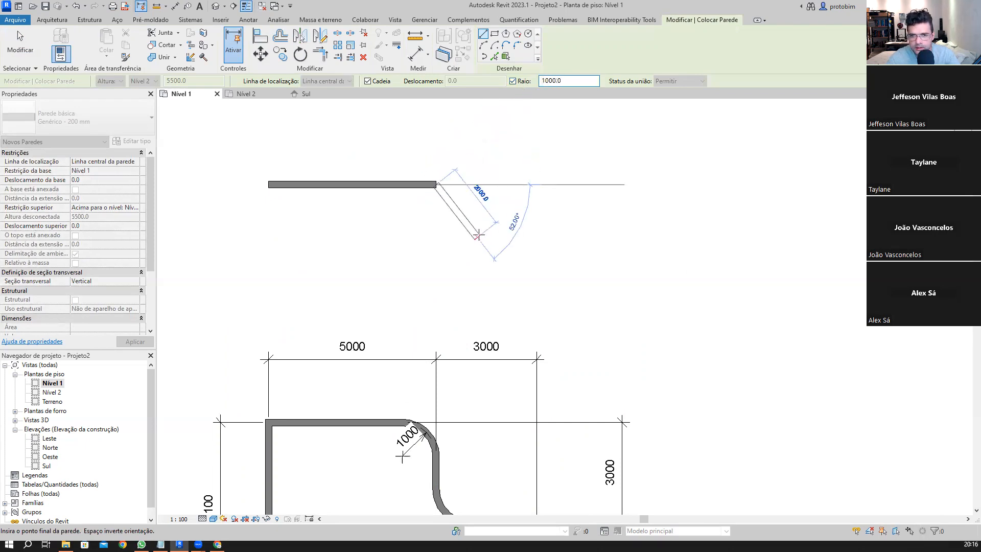
pyautogui.click(435, 276)
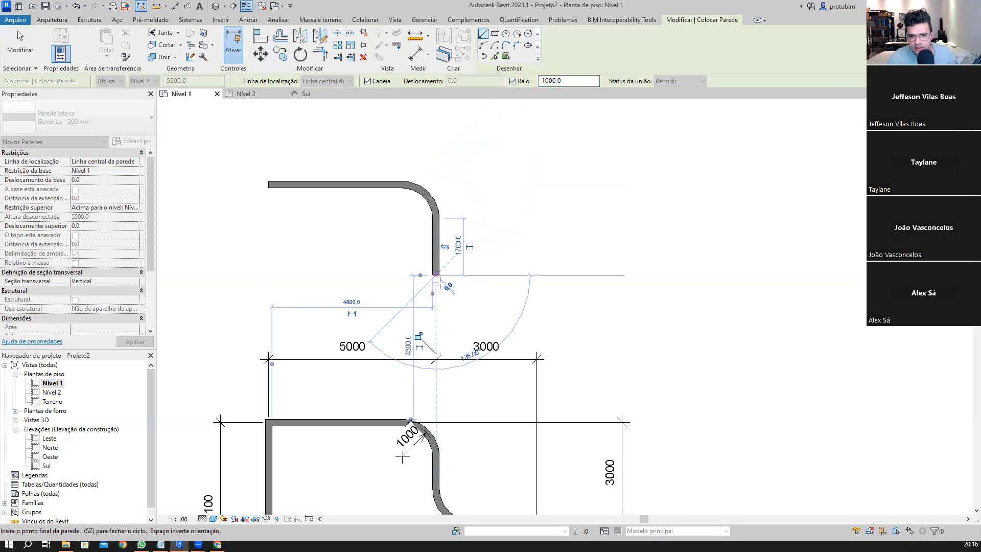
pyautogui.scroll(-2, 435, 244)
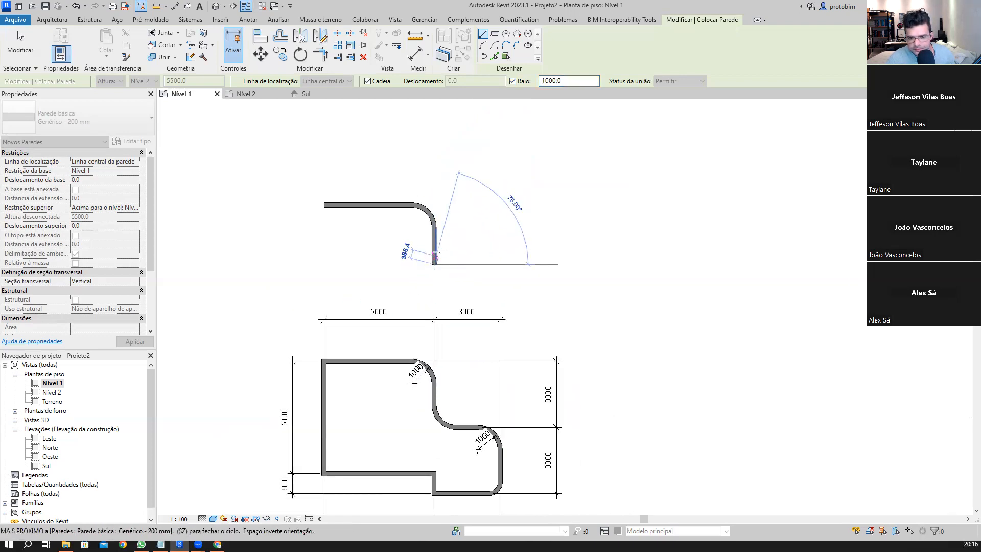
pyautogui.scroll(2, 436, 254)
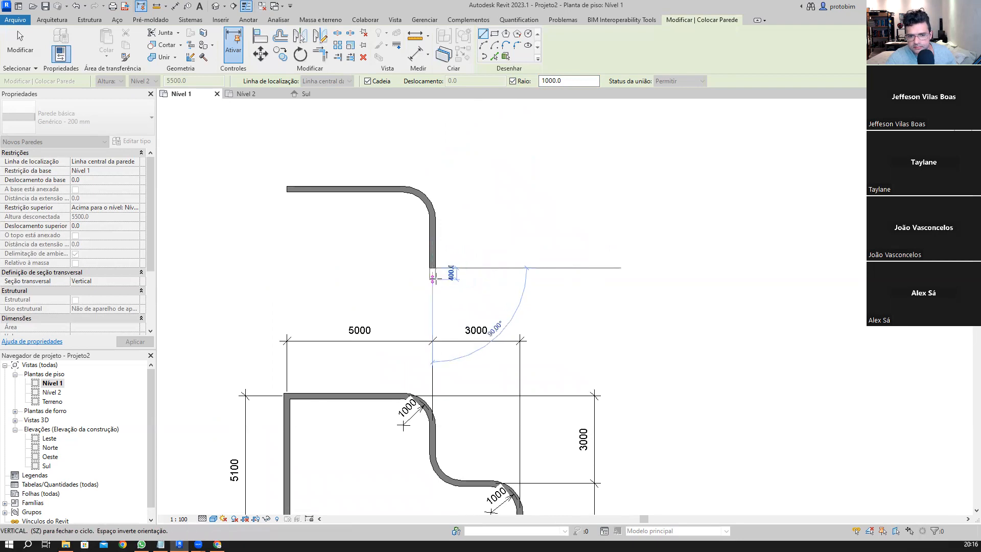
pyautogui.press('Escape')
pyautogui.press('Escape')
pyautogui.click(435, 266)
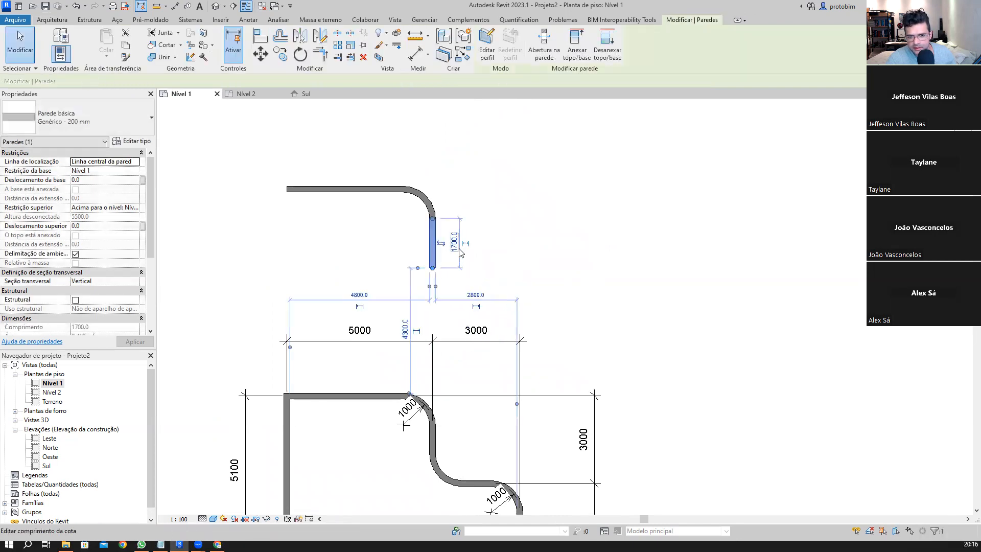
pyautogui.scroll(-1, 440, 192)
pyautogui.scroll(1, 438, 204)
pyautogui.moveTo(529, 249); pyautogui.dragTo(375, 165)
pyautogui.moveTo(532, 235); pyautogui.dragTo(527, 305, button='middle')
pyautogui.scroll(-1, 528, 306)
pyautogui.moveTo(388, 282); pyautogui.dragTo(392, 198)
pyautogui.click(462, 227)
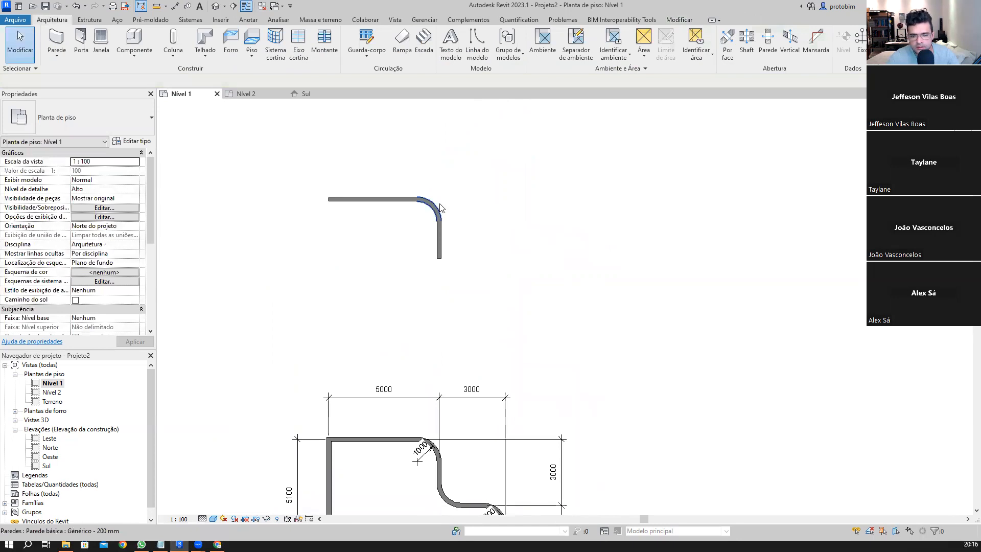
# - Check the distance from the sample wall's free end to its vertical segment with a temporary aligned dimension
pyautogui.scroll(1, 440, 208)
pyautogui.press('d')
pyautogui.press('i')
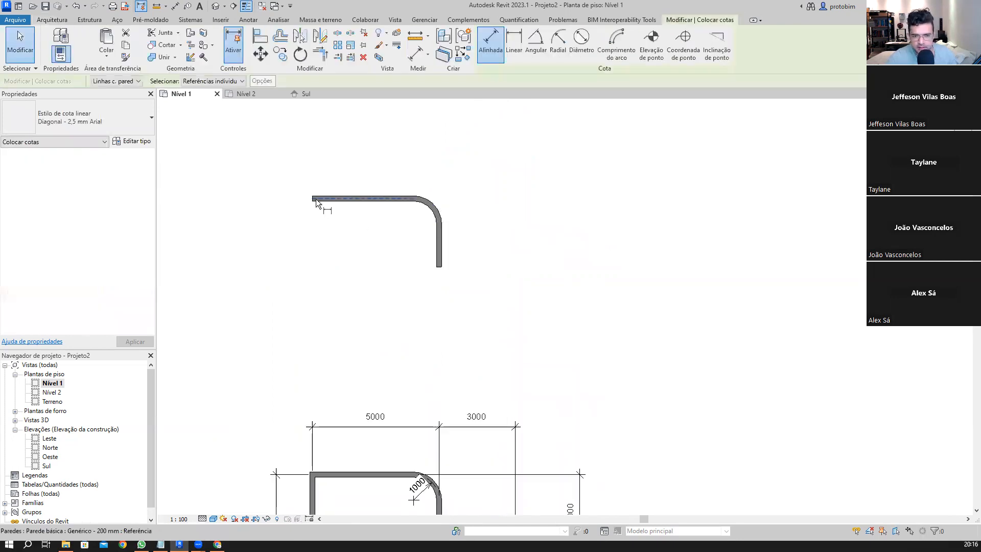
pyautogui.click(315, 200)
pyautogui.click(440, 250)
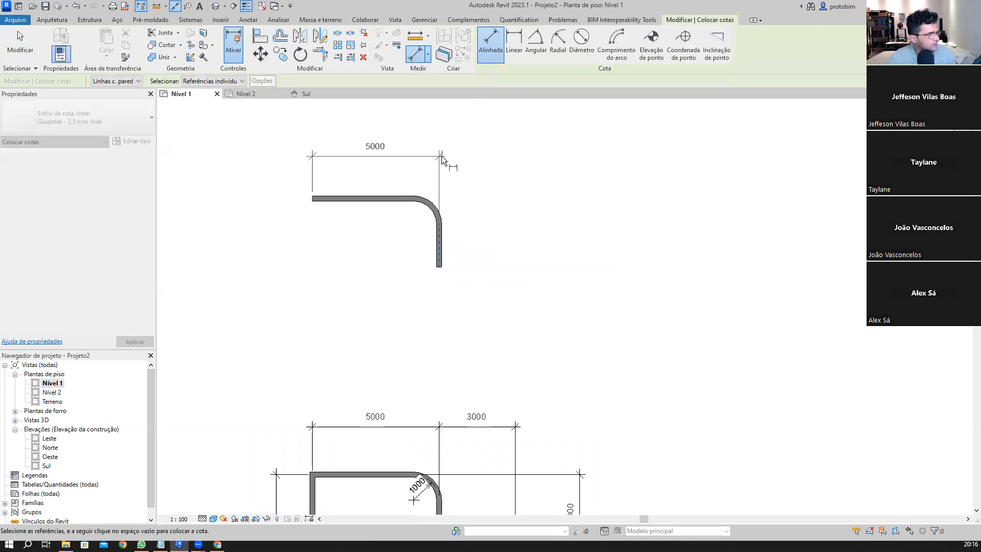
pyautogui.press('Escape')
pyautogui.press('Escape')
# - Delete the rounded sample walls above the plan
pyautogui.moveTo(552, 292); pyautogui.dragTo(381, 194)
pyautogui.press('Delete')
# - Add a radial dimension to the rounded corner at the plan's lower right and end the dimension command
pyautogui.scroll(-1, 449, 218)
pyautogui.moveTo(515, 253); pyautogui.dragTo(541, 153, button='middle')
pyautogui.scroll(1, 464, 337)
pyautogui.scroll(3, 464, 340)
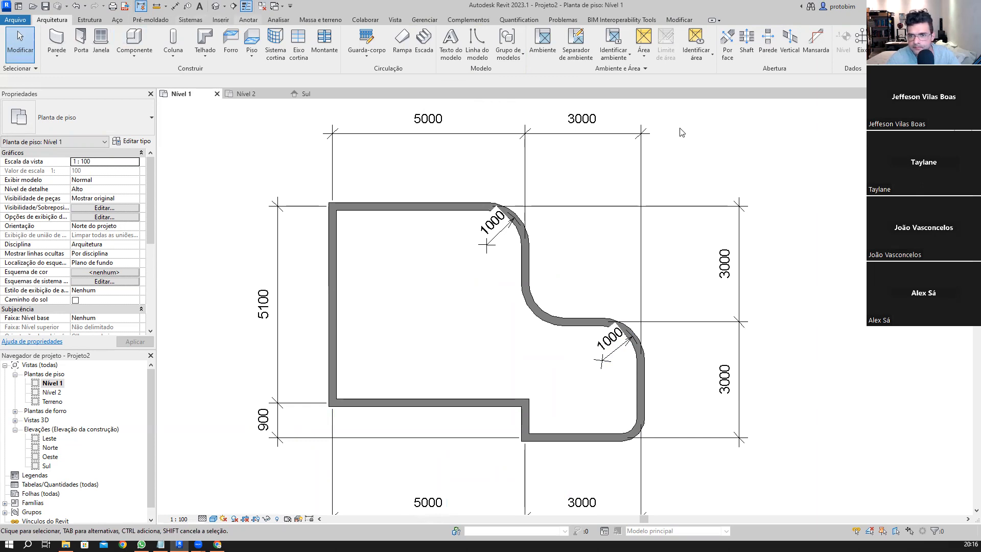
pyautogui.scroll(-6, 350, 69)
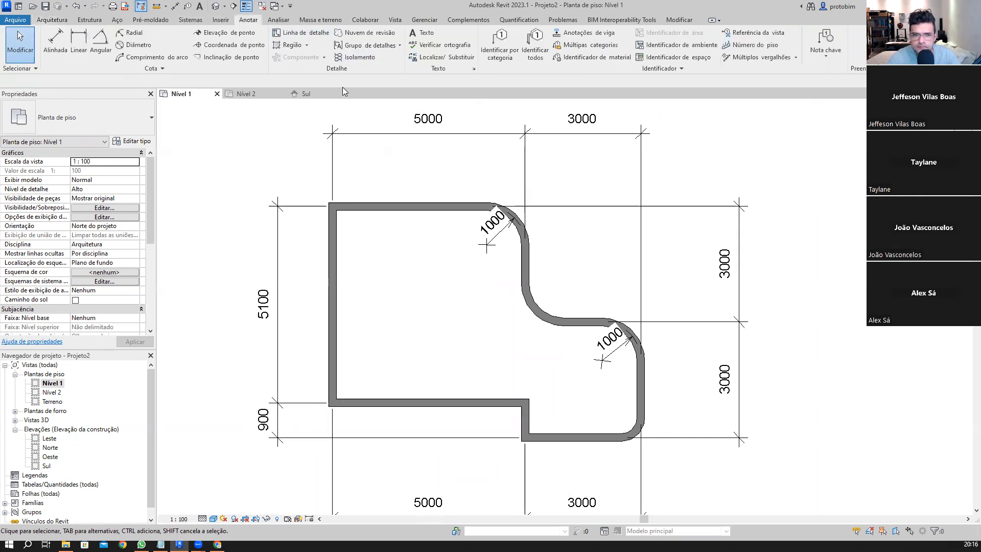
pyautogui.click(130, 37)
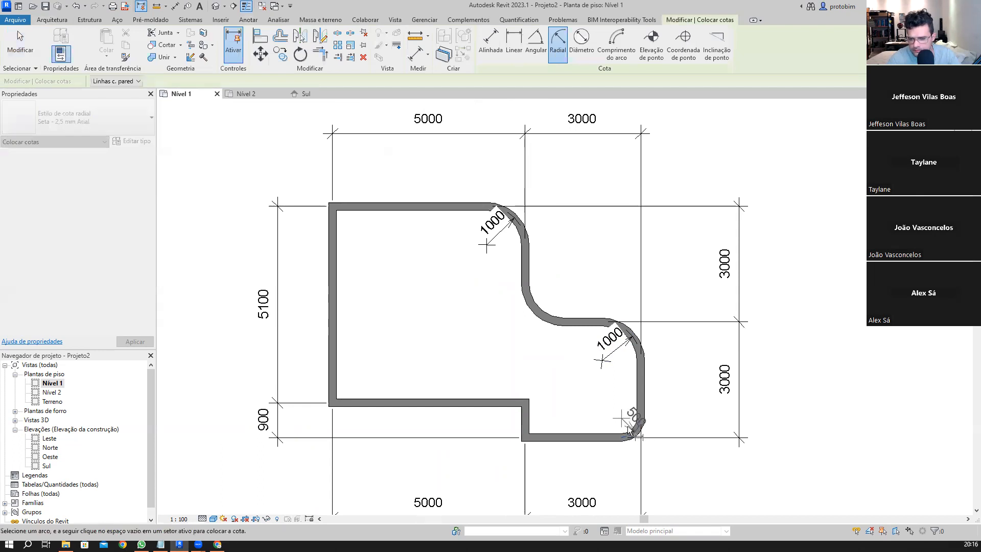
pyautogui.click(628, 429)
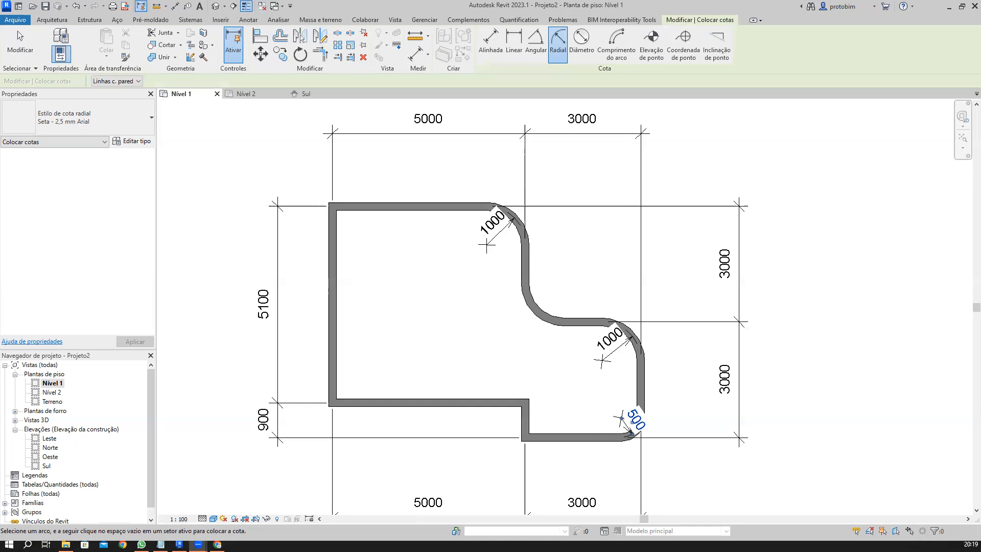
pyautogui.scroll(-2, 531, 235)
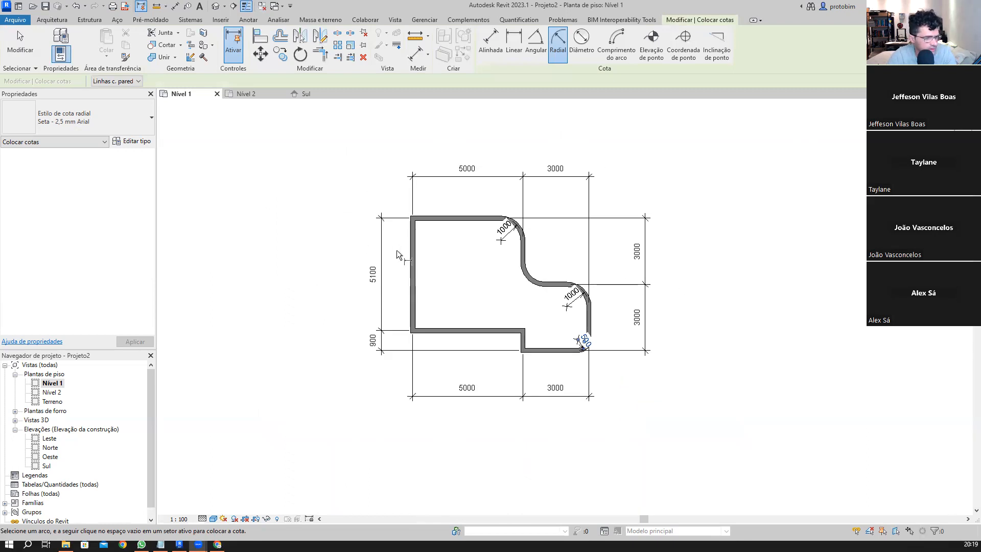
pyautogui.rightClick(636, 223)
pyautogui.click(637, 225)
pyautogui.rightClick(611, 329)
pyautogui.click(631, 336)
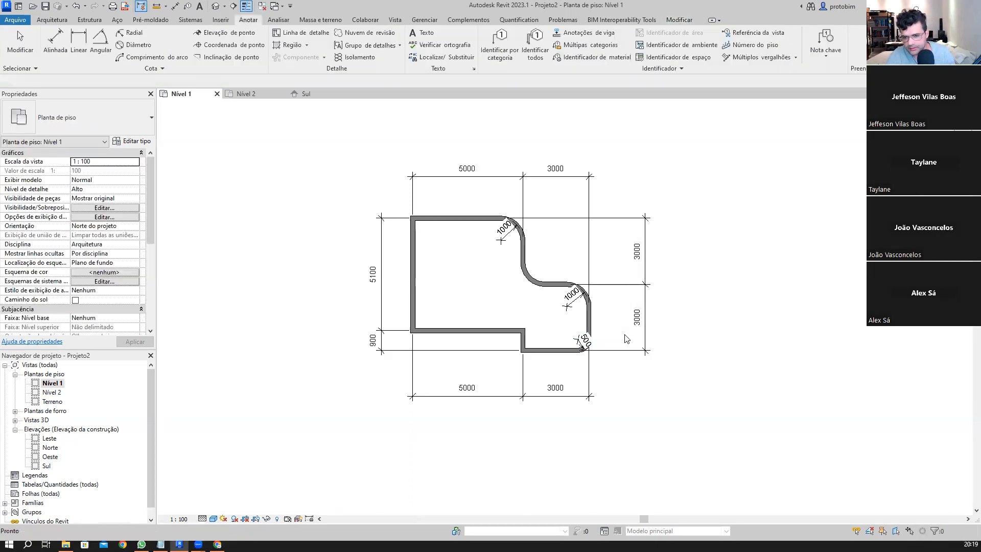
# - Switch to File Explorer, preview Screenshot[4]-01.png in the class recording folder, and return to the floor plan
pyautogui.scroll(-2, 663, 379)
pyautogui.moveTo(686, 344); pyautogui.dragTo(645, 347, button='middle')
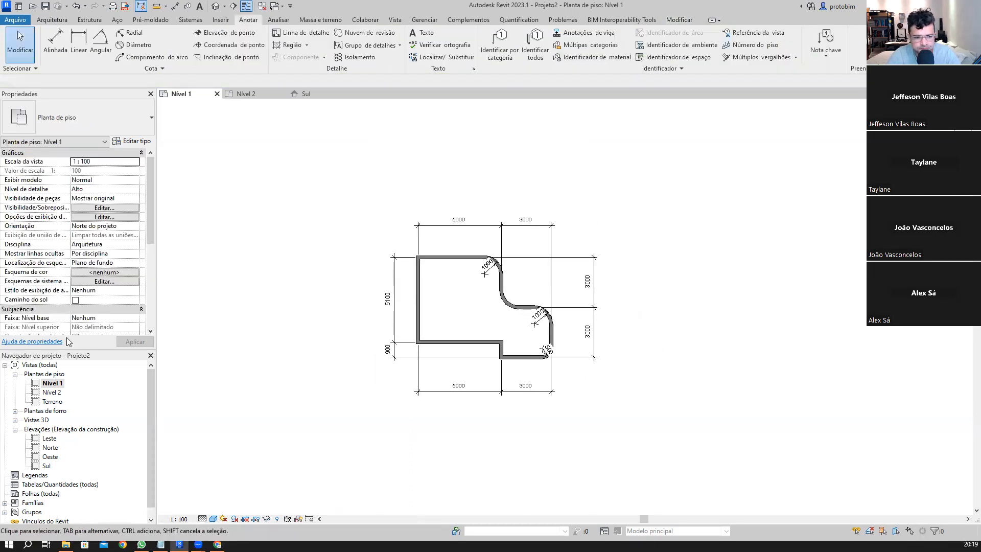
pyautogui.scroll(5, 597, 411)
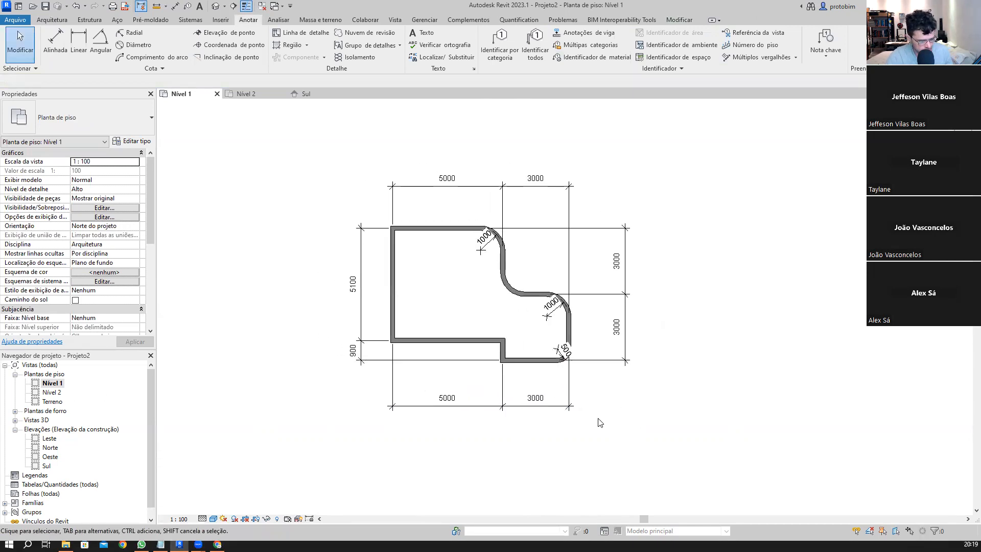
pyautogui.moveTo(480, 331); pyautogui.dragTo(568, 415, button='middle')
pyautogui.scroll(1, 574, 412)
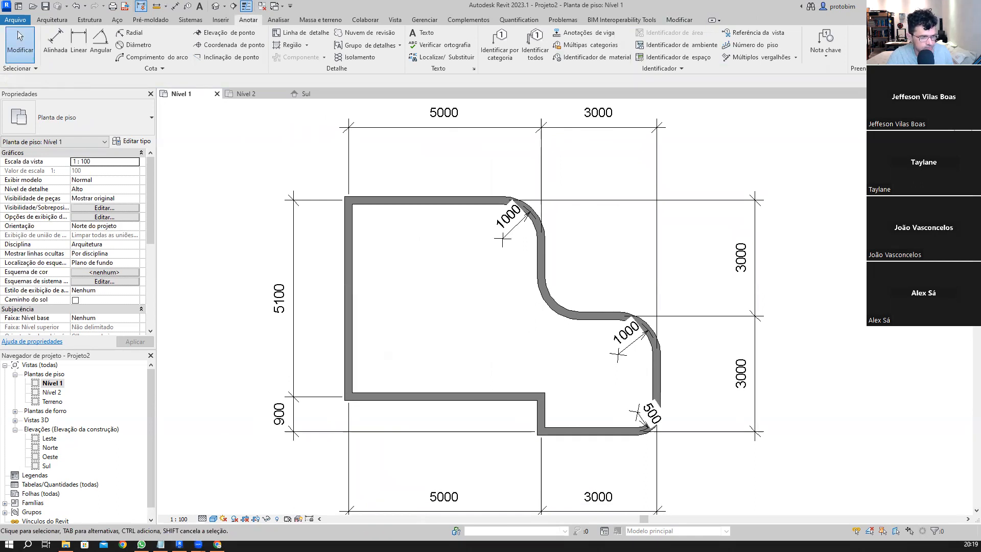
pyautogui.click(65, 544)
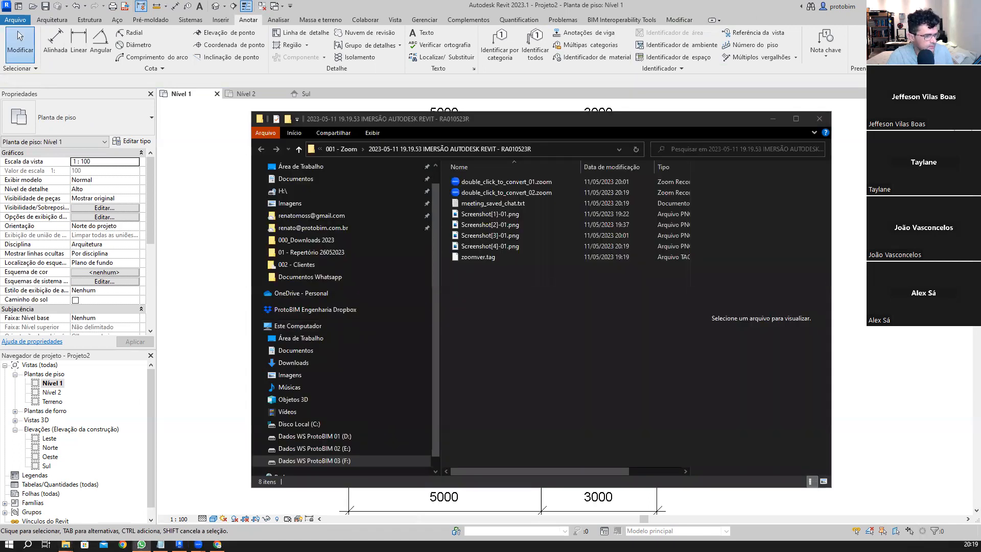
pyautogui.click(491, 246)
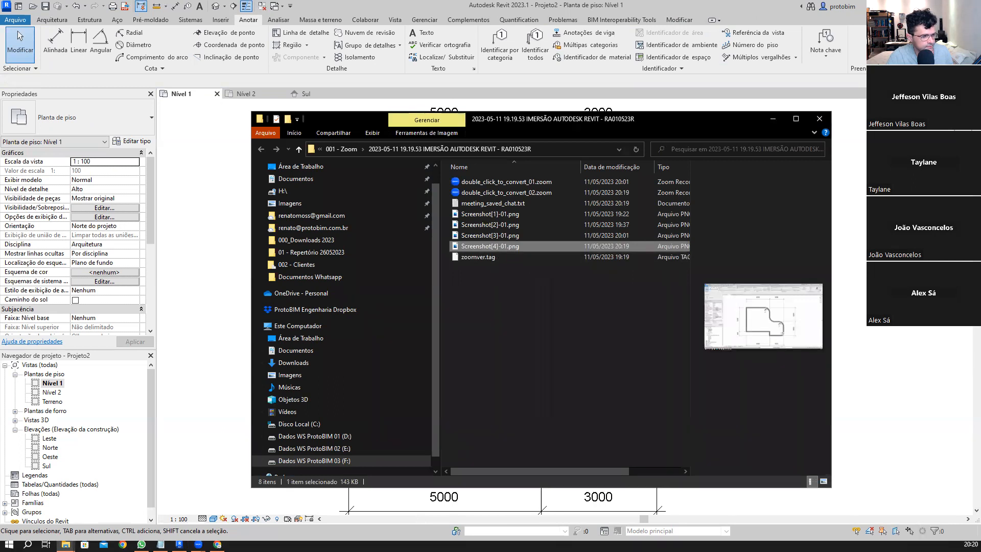
pyautogui.click(773, 119)
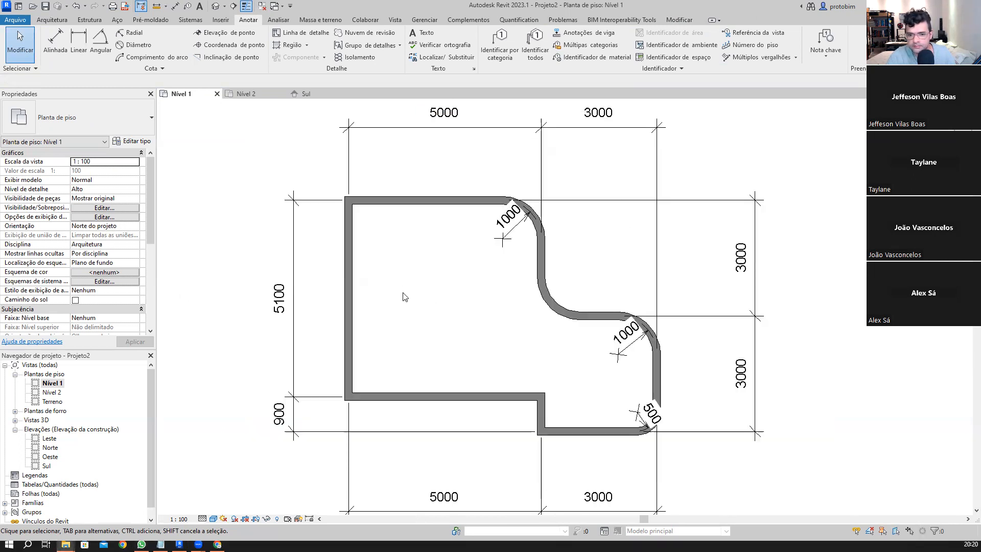
# - Delete the whole wall outline together with all its dimensions from the Nível 1 plan
pyautogui.scroll(-3, 403, 296)
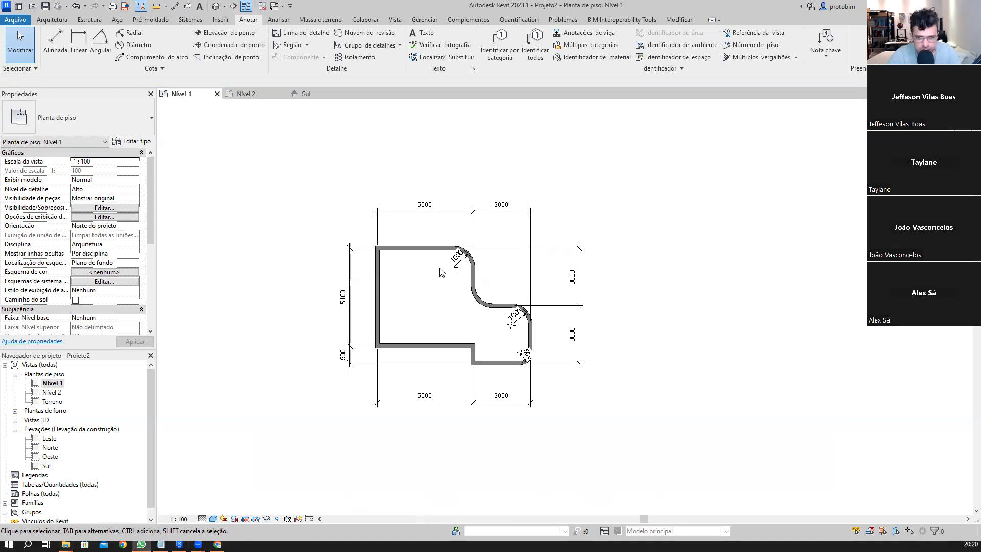
pyautogui.moveTo(650, 475); pyautogui.dragTo(323, 200)
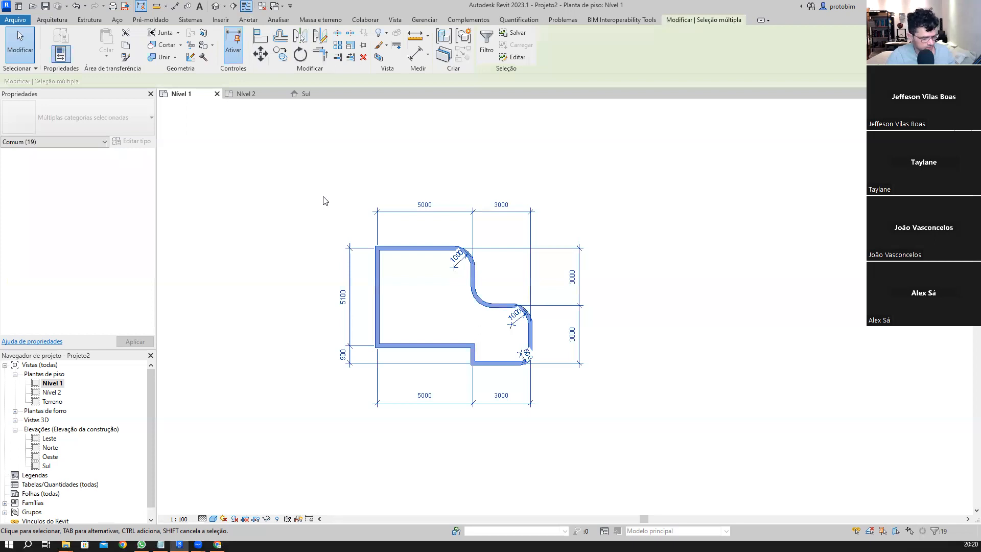
pyautogui.press('Delete')
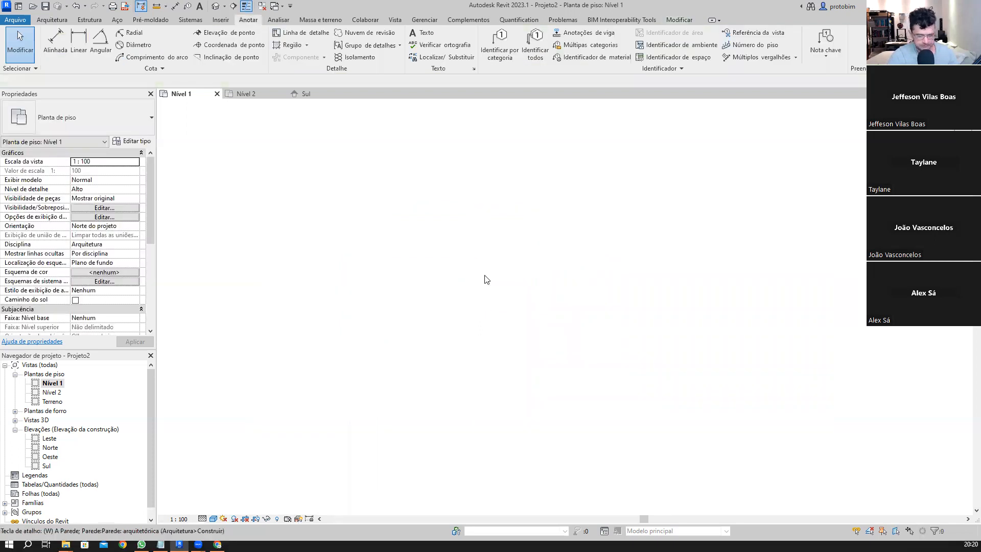
# - Draw a Retângulo wall loop of Genérico - 200 mm, about 7700 by 3800 inside, in the empty plan
pyautogui.press('w')
pyautogui.press('a')
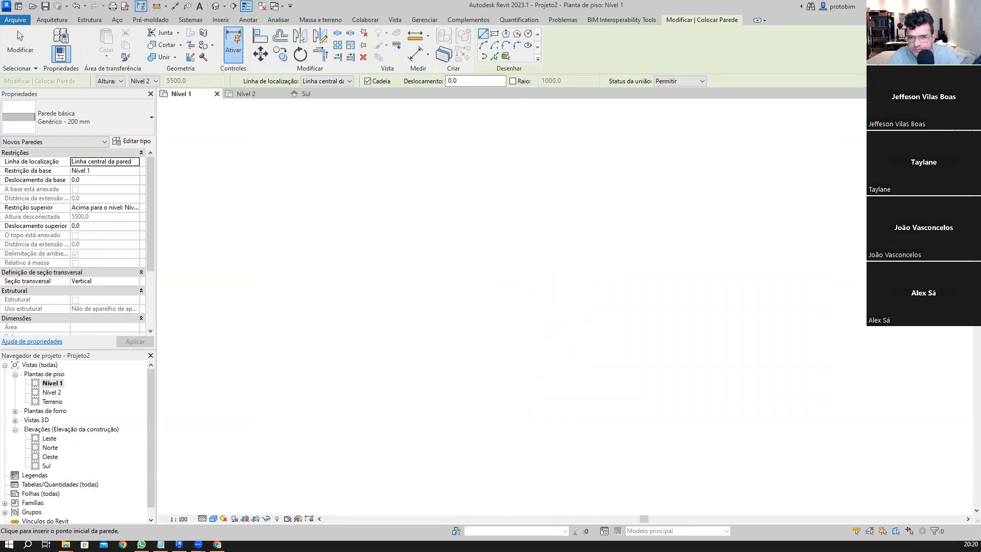
pyautogui.moveTo(475, 26); pyautogui.dragTo(543, 64)
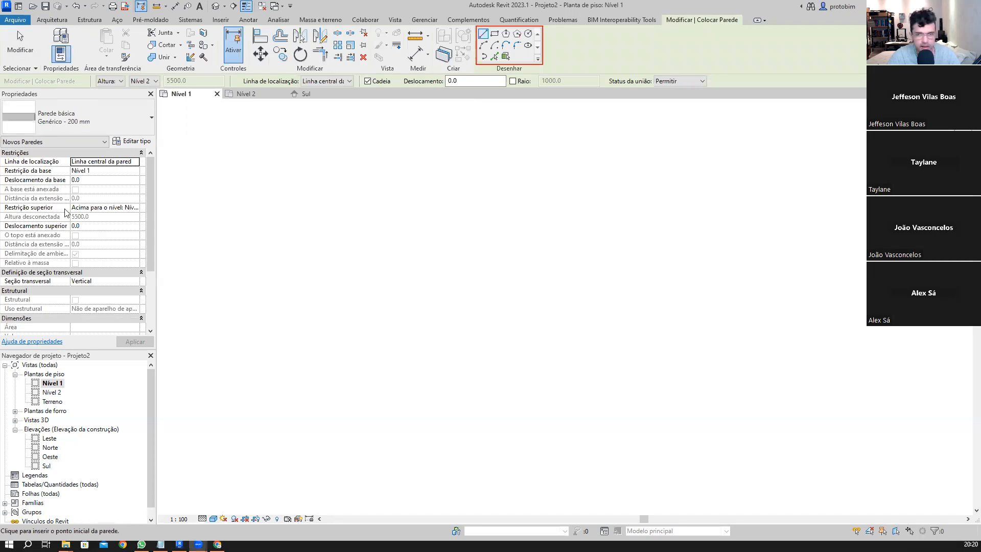
pyautogui.click(495, 34)
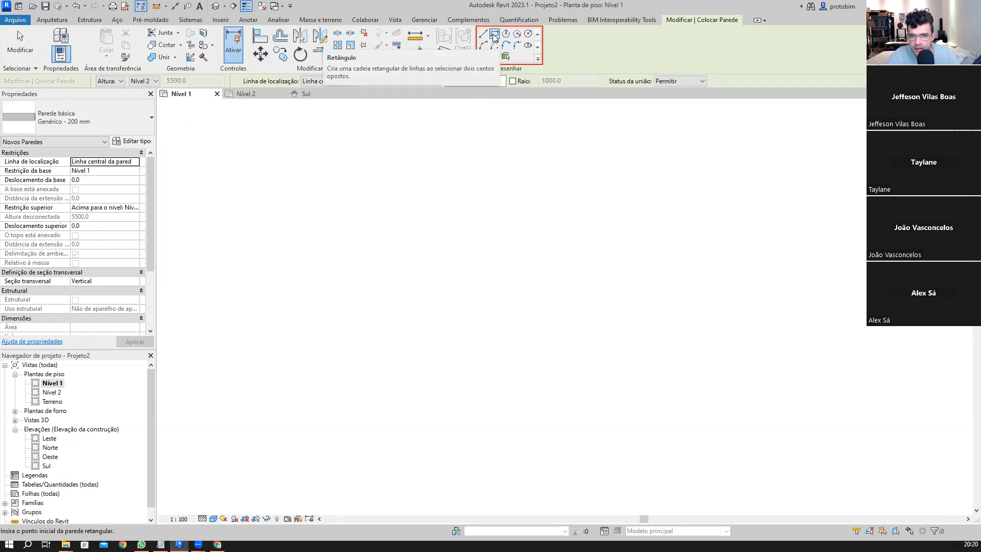
pyautogui.click(402, 238)
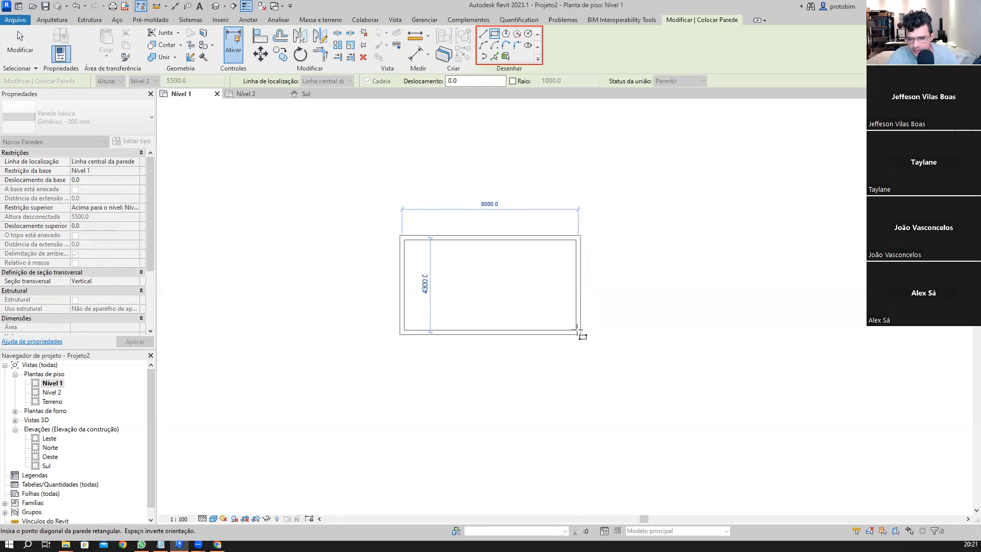
pyautogui.click(576, 326)
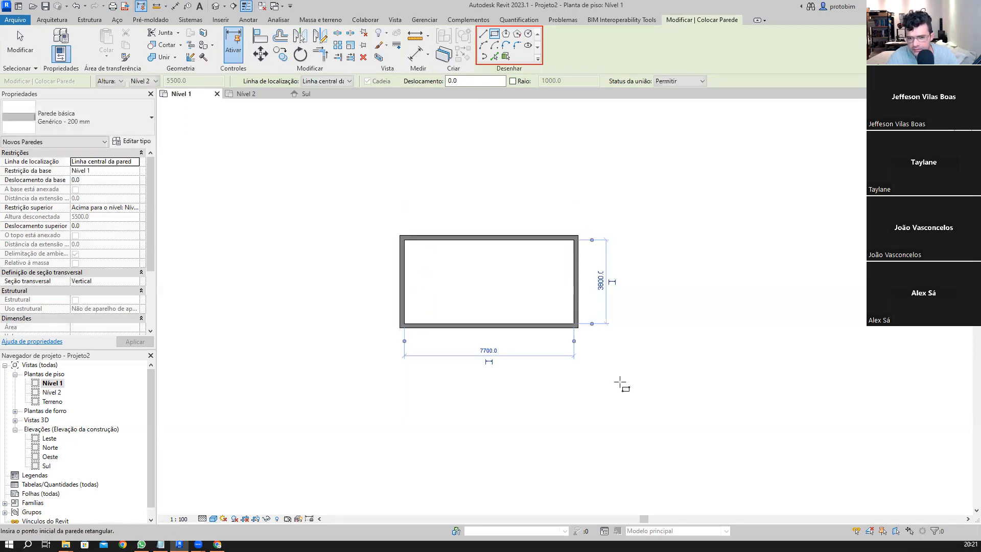
# - Draw a three-sided Polígono Inscrito wall loop to the right of the rectangular walls, with its base level with the rectangle's lower wall
pyautogui.scroll(-1, 408, 251)
pyautogui.moveTo(623, 276); pyautogui.dragTo(539, 259, button='middle')
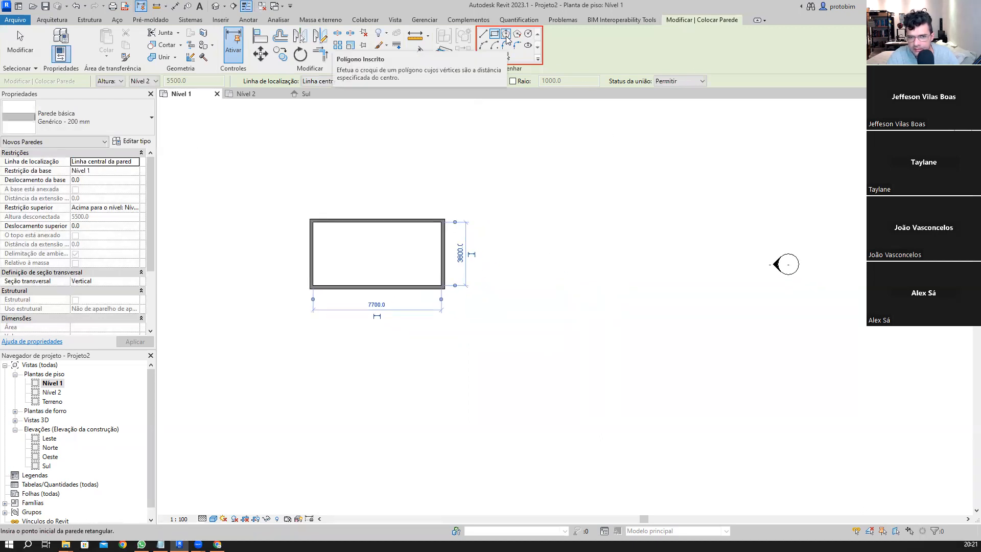
pyautogui.click(506, 35)
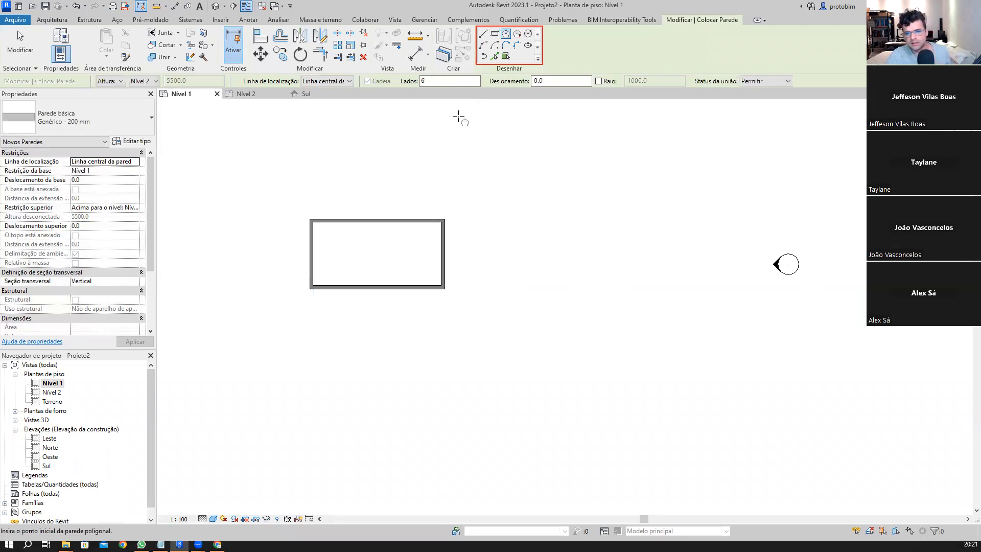
pyautogui.doubleClick(426, 81)
pyautogui.write('3')
pyautogui.click(538, 267)
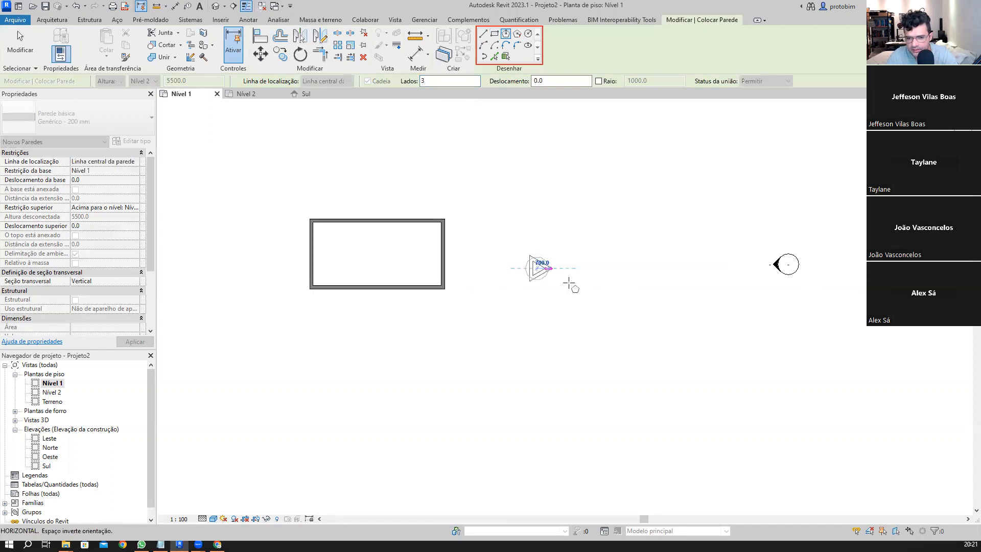
pyautogui.click(578, 275)
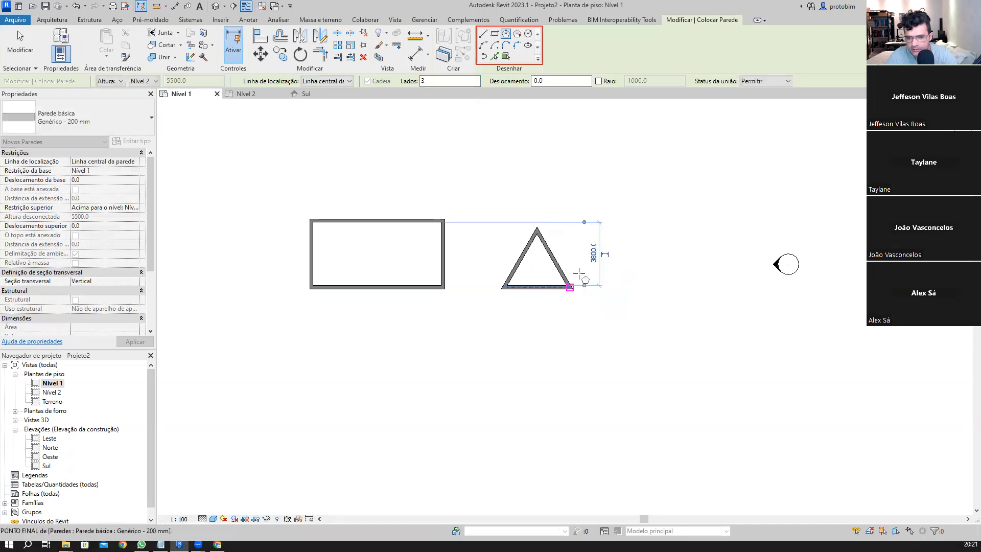
# - Draw a 4-sided inscribed polygon wall of radius about 2400 beside the triangle, and a 36-sided one of radius about 4100 below the triangle
pyautogui.doubleClick(434, 80)
pyautogui.write('4')
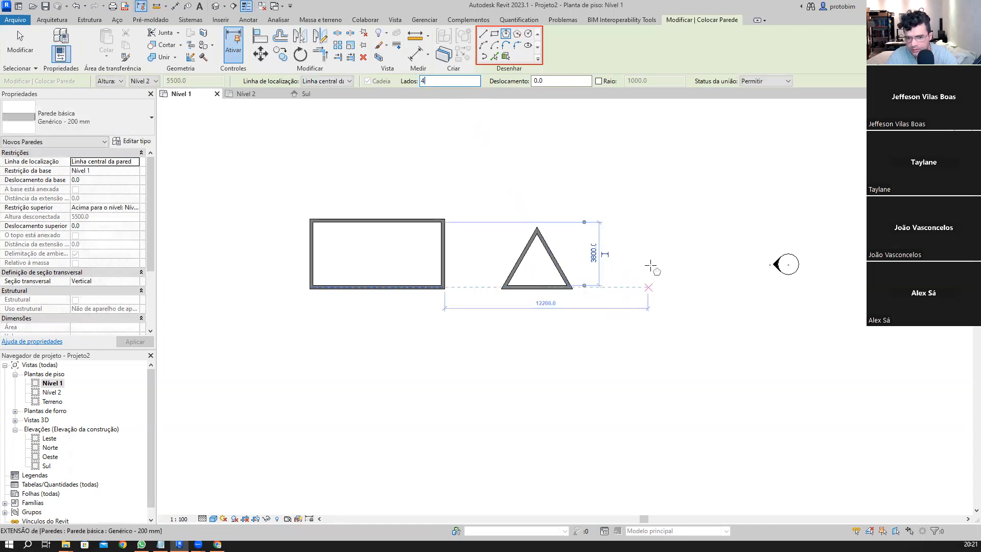
pyautogui.click(648, 265)
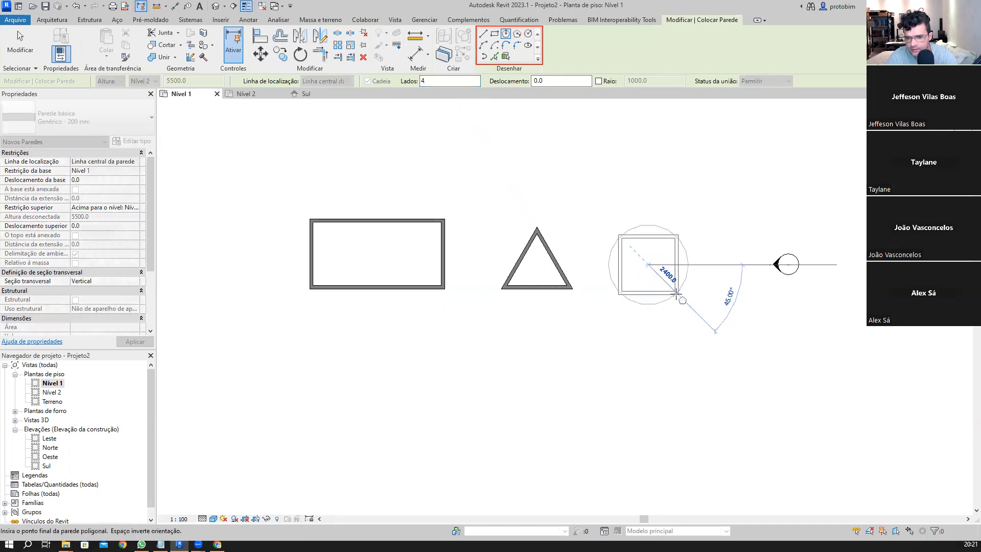
pyautogui.click(676, 295)
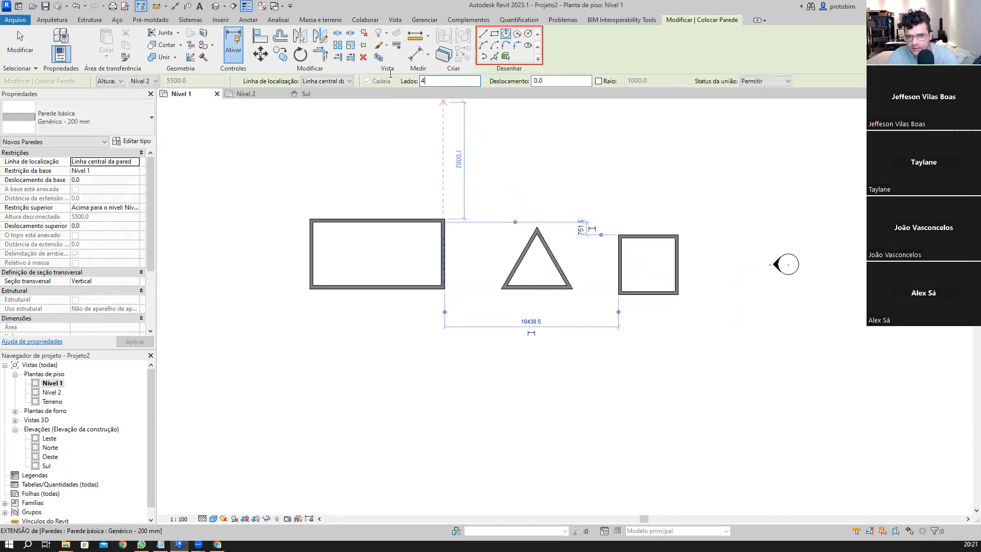
pyautogui.write('36')
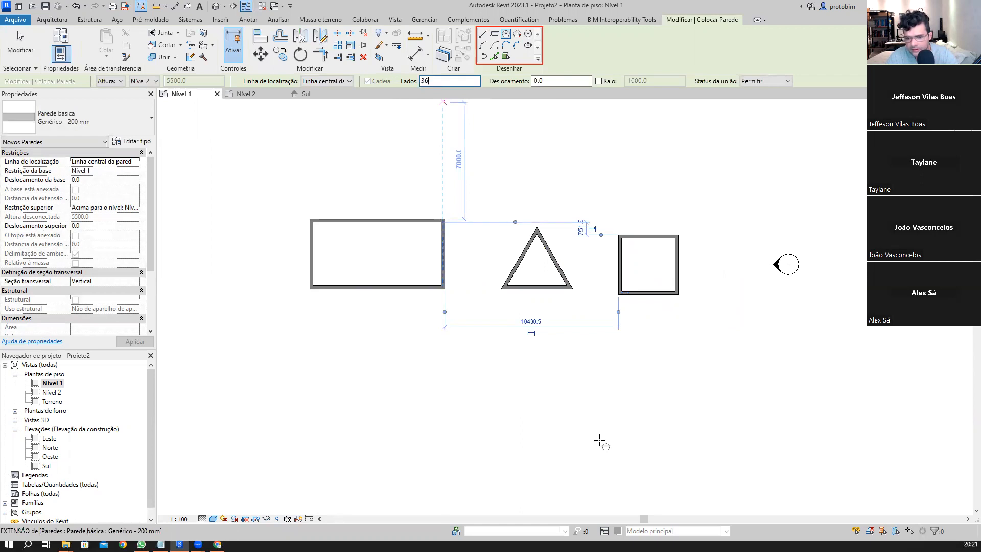
pyautogui.click(600, 440)
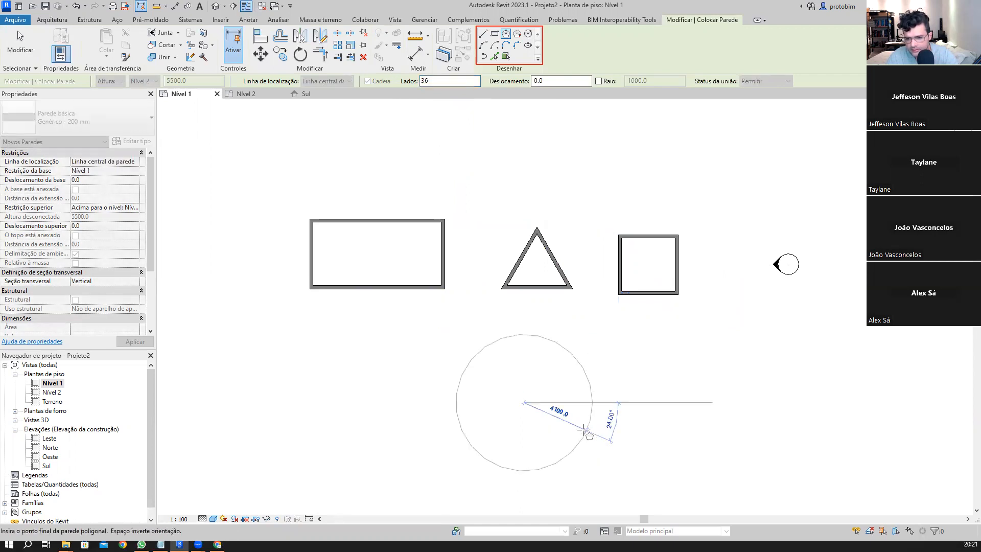
# - Try to draw another inscribed polygon wall with the number of sides set to 37
pyautogui.click(452, 81)
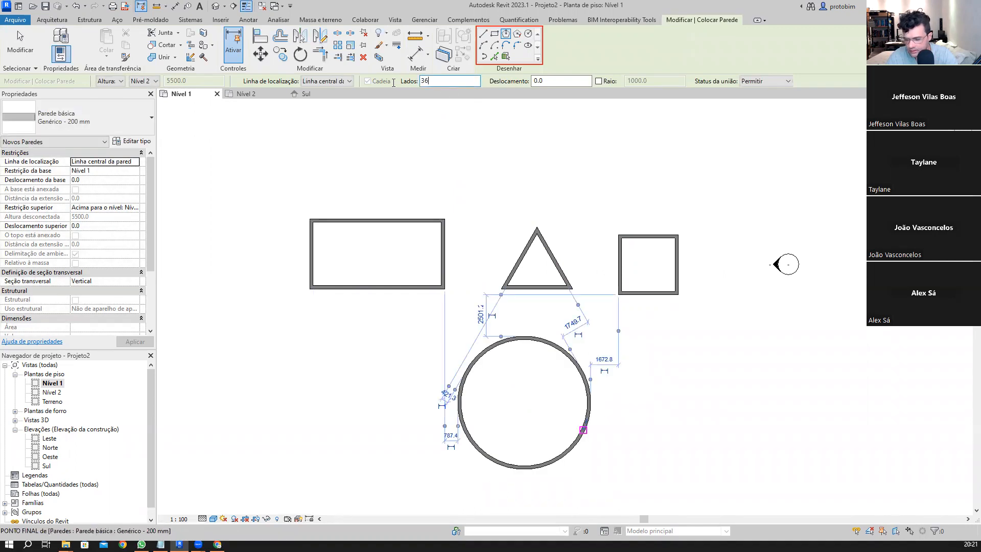
pyautogui.press('BackSpace')
pyautogui.write('7')
pyautogui.click(677, 404)
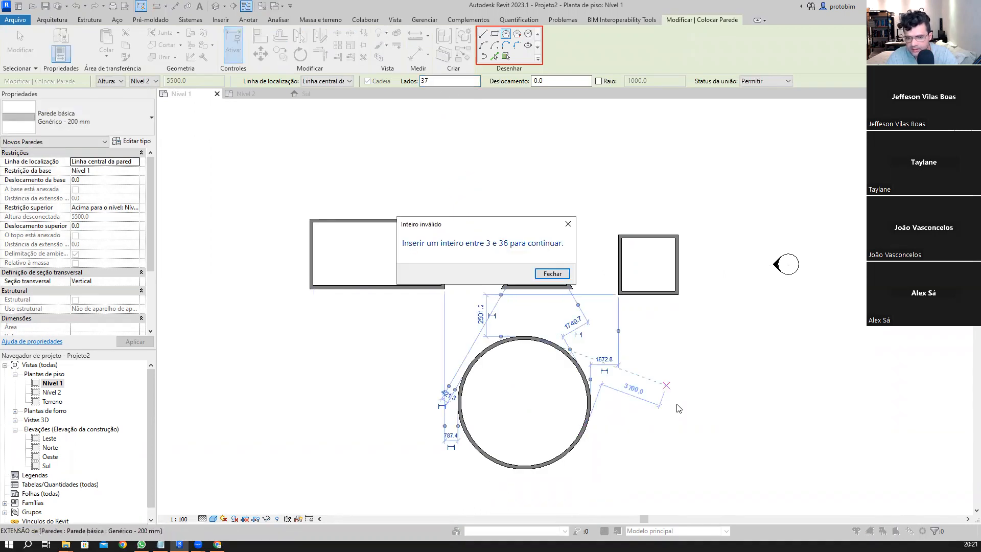
pyautogui.press('Return')
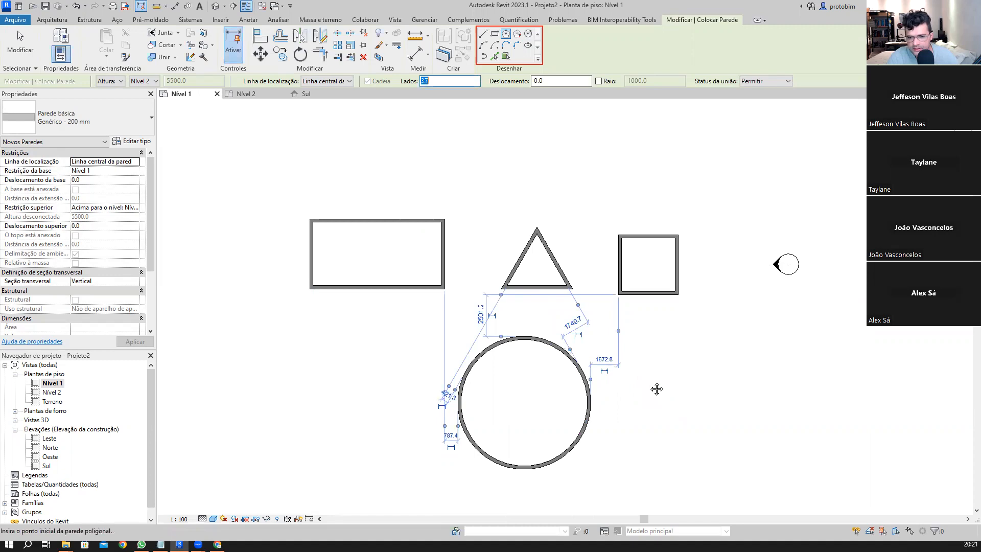
pyautogui.click(568, 340)
pyautogui.click(552, 274)
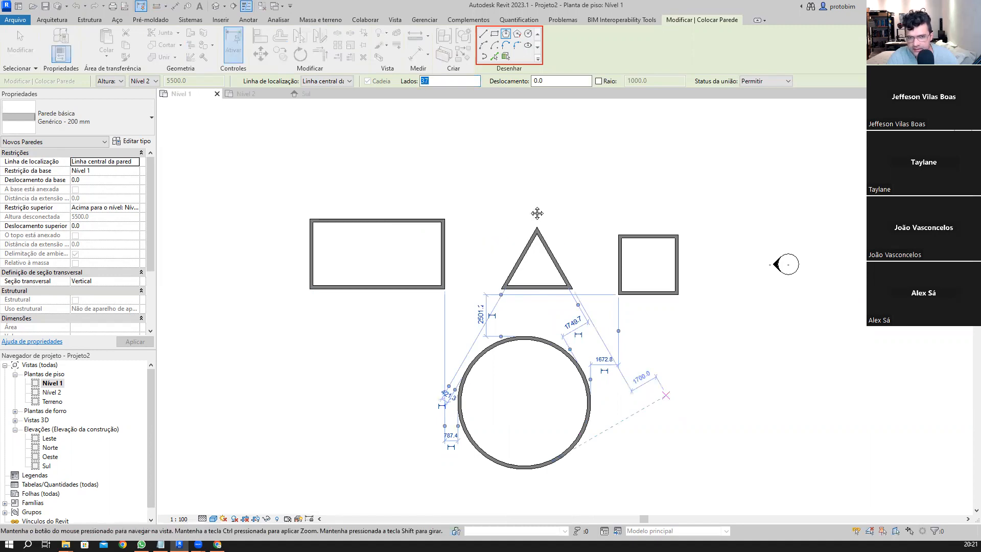
# - Draw a 5-sided inscribed polygon wall loop below the square, to the right of the 36-sided polygon
pyautogui.click(439, 80)
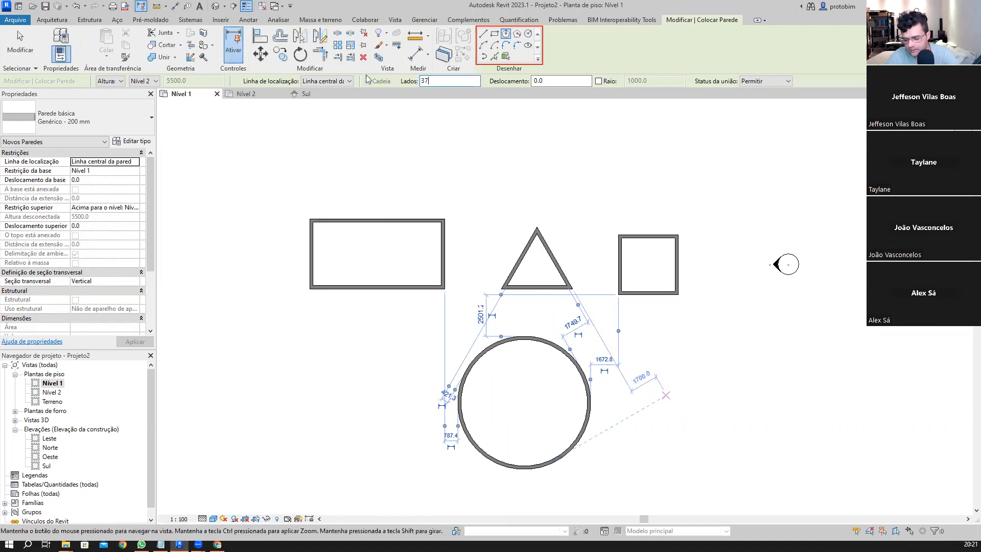
pyautogui.press('BackSpace')
pyautogui.press('BackSpace')
pyautogui.write('5')
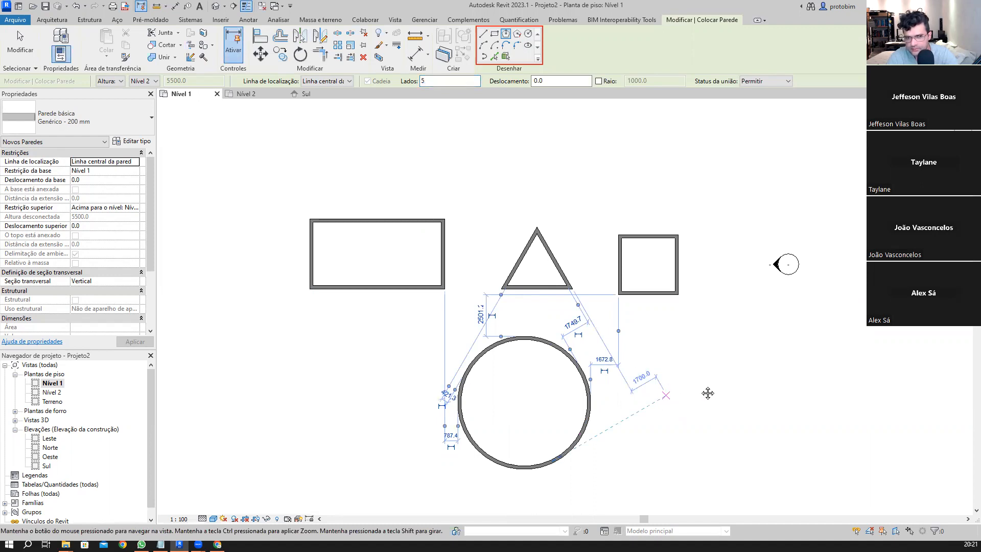
pyautogui.scroll(-2, 713, 386)
pyautogui.scroll(2, 715, 385)
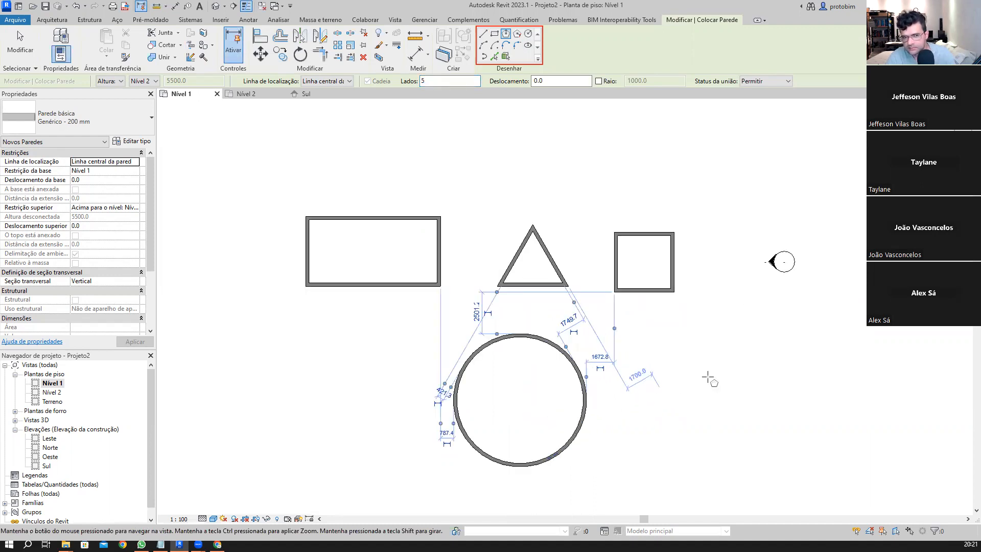
pyautogui.click(684, 385)
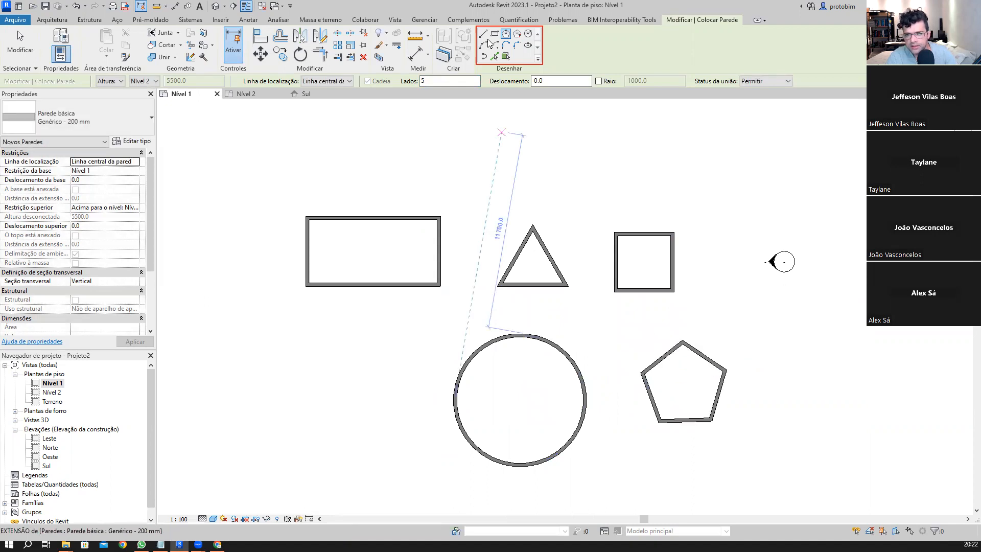
# - Draw a Círculo wall with a radius of about 2290 in the empty area to the left of the 36-sided polygon
pyautogui.click(517, 39)
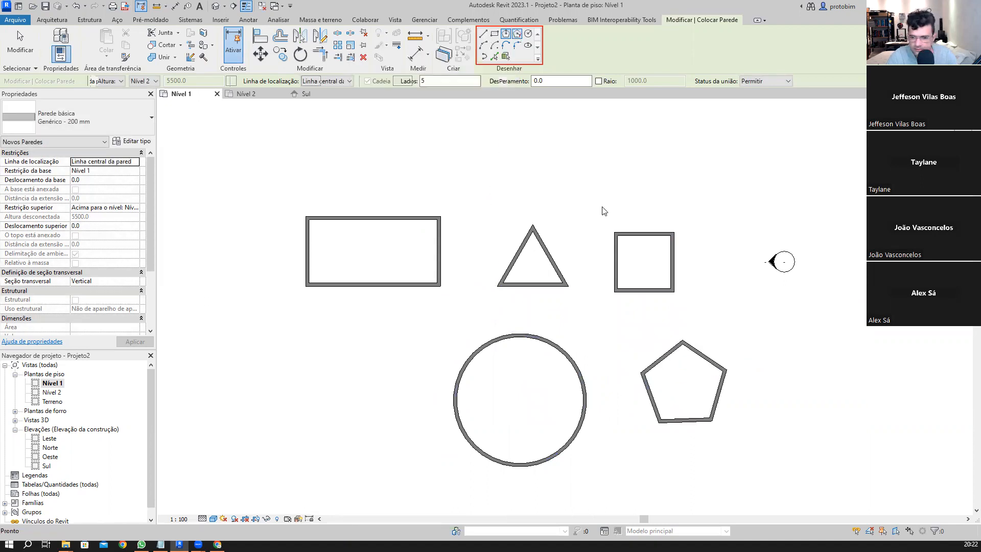
pyautogui.moveTo(584, 145); pyautogui.dragTo(543, 153, button='middle')
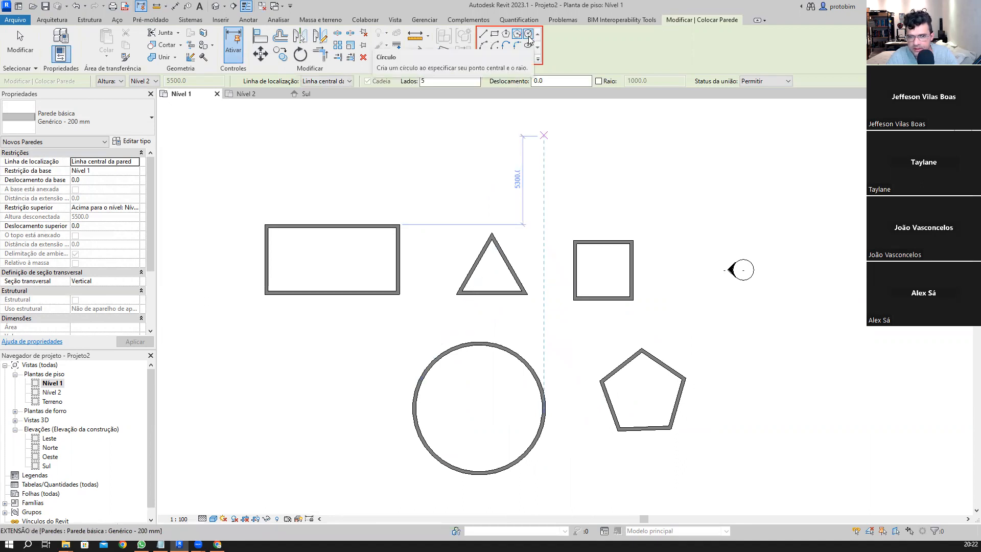
pyautogui.scroll(-1, 426, 247)
pyautogui.moveTo(427, 250); pyautogui.dragTo(522, 211, button='middle')
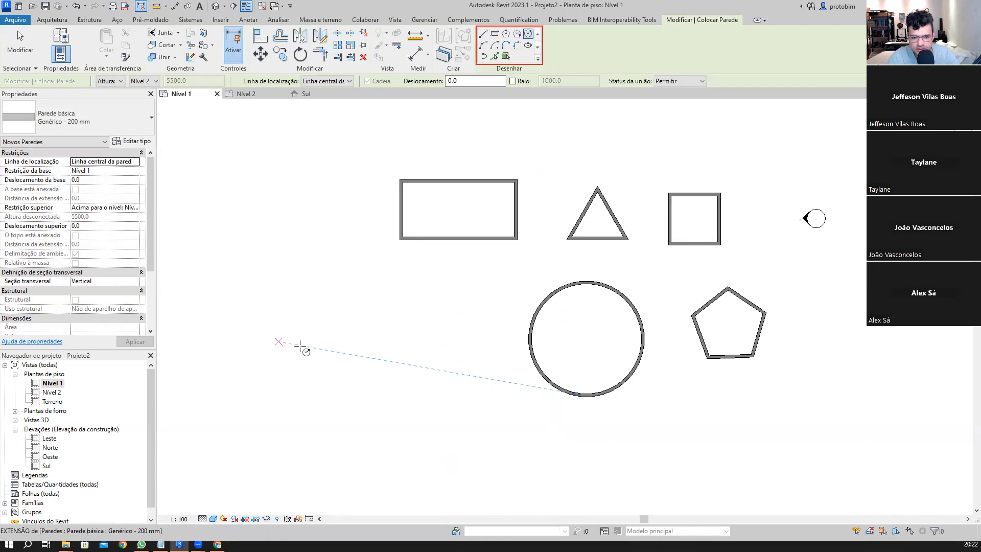
pyautogui.click(275, 347)
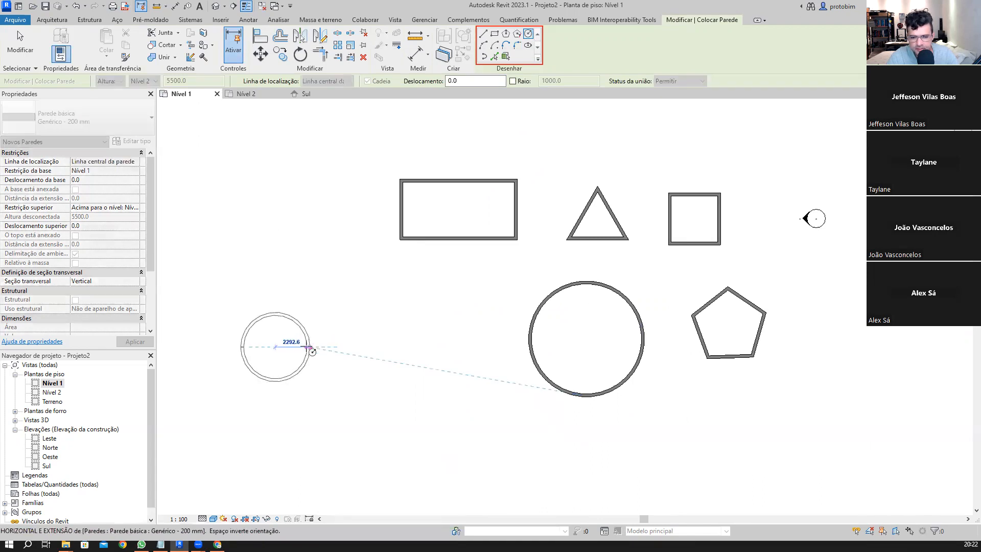
pyautogui.click(309, 348)
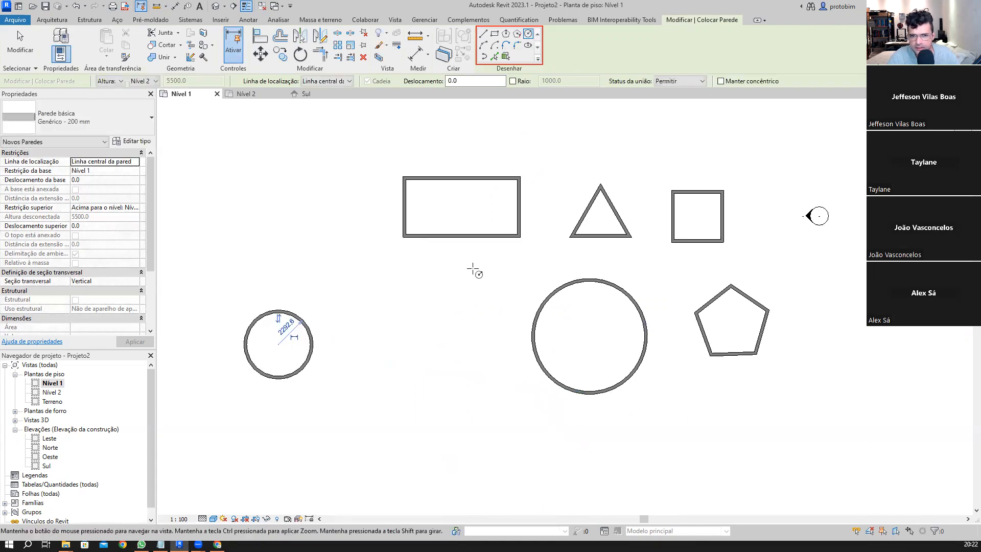
# - Draw a start-end-radius arc wall with a radius of about 6300 mm below the small circular wall
pyautogui.moveTo(469, 257); pyautogui.dragTo(559, 208, button='middle')
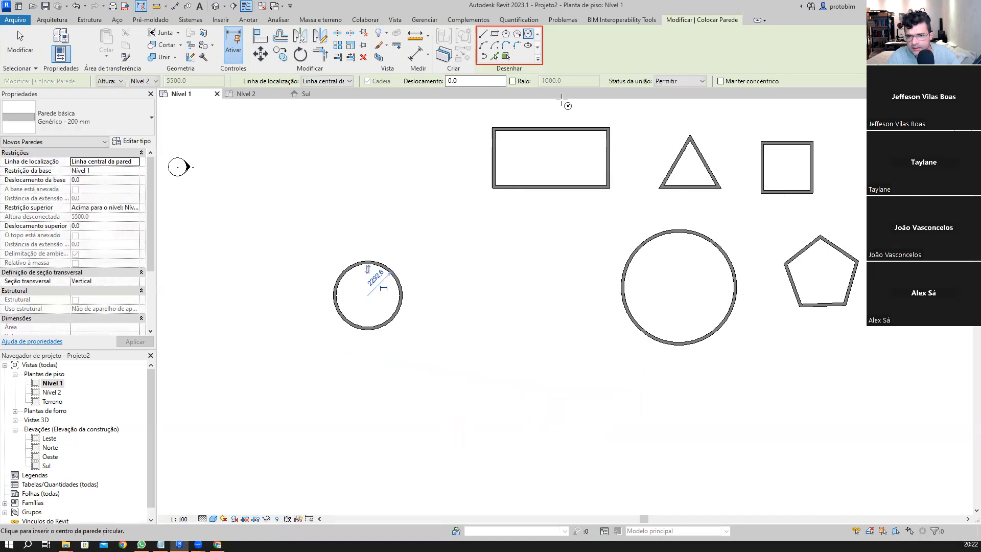
pyautogui.scroll(-1, 505, 229)
pyautogui.moveTo(553, 265)
pyautogui.mouseDown(button='middle')
pyautogui.moveTo(530, 220)
pyautogui.moveTo(477, 264)
pyautogui.mouseUp(button='middle')
pyautogui.click(483, 45)
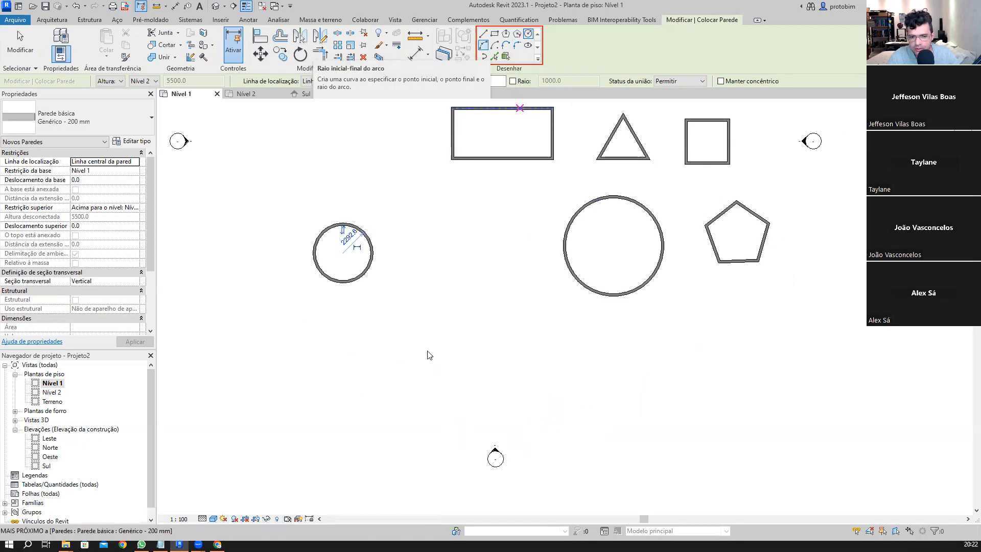
pyautogui.click(305, 368)
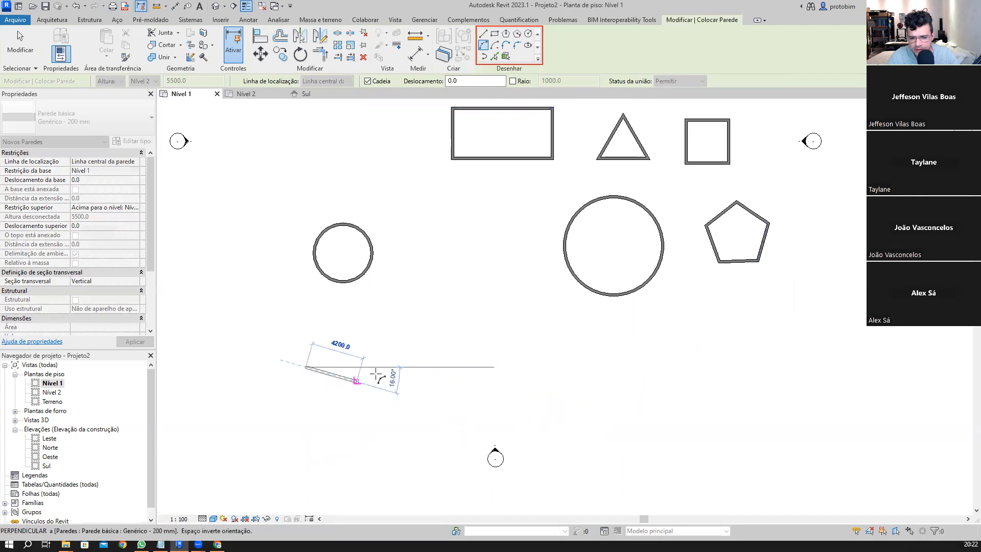
pyautogui.moveTo(386, 368); pyautogui.dragTo(415, 364, button='middle')
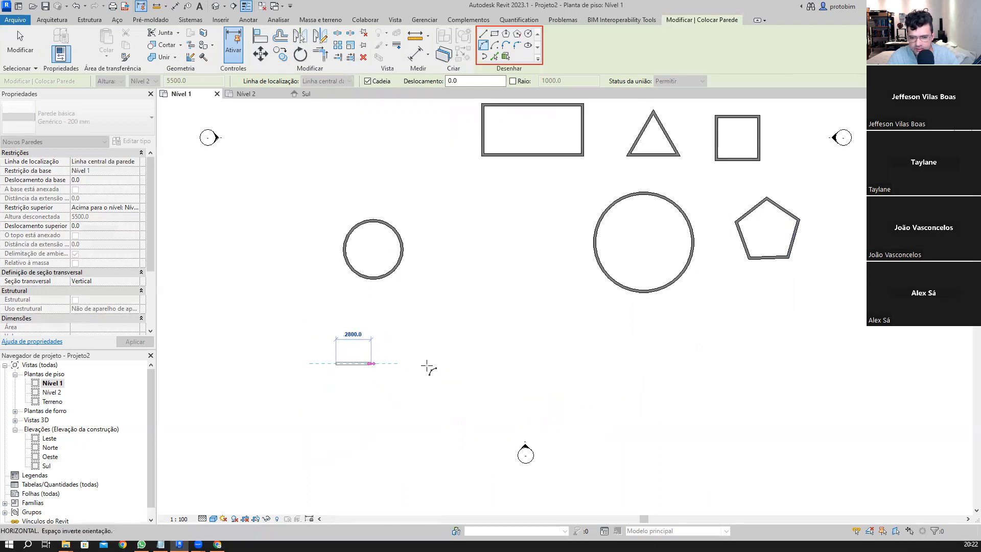
pyautogui.click(435, 366)
pyautogui.scroll(1, 384, 354)
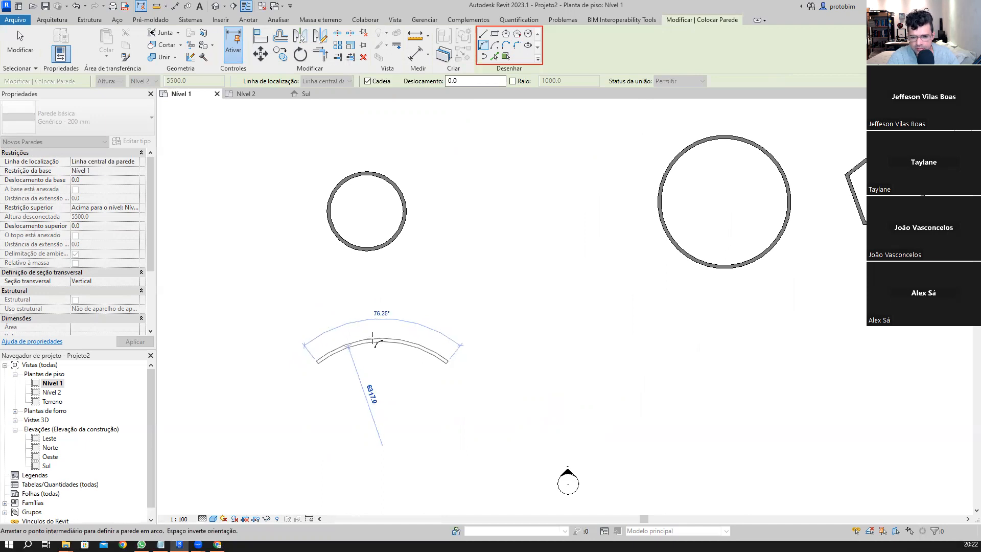
pyautogui.click(302, 302)
# - Draw a center-ends arc wall with a 4000 mm radius spanning about 57°, beside the first arc wall
pyautogui.click(498, 44)
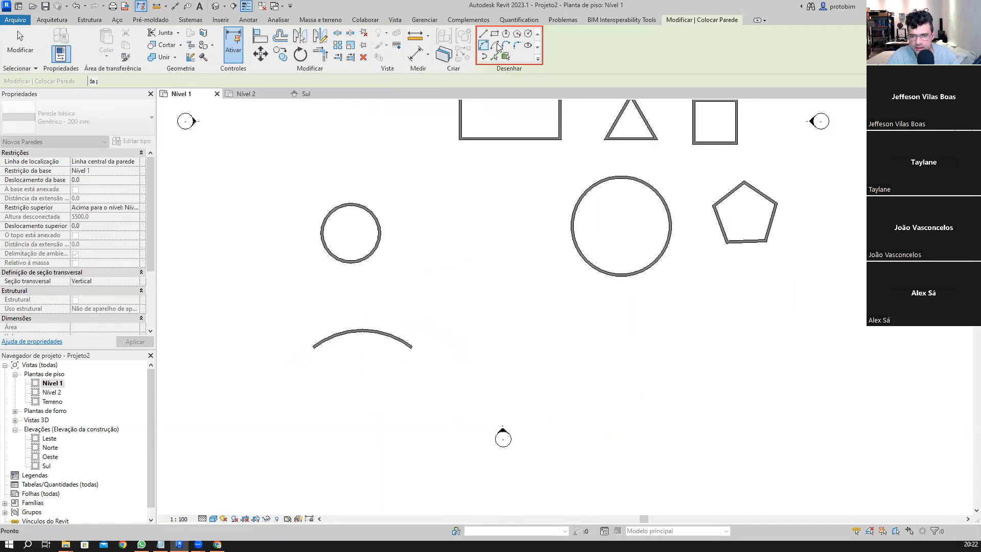
pyautogui.scroll(1, 518, 357)
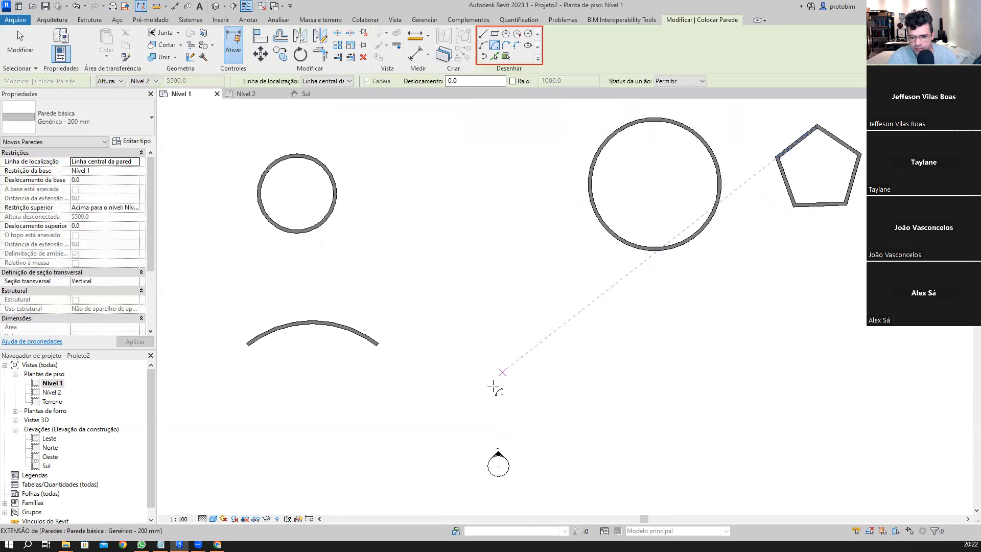
pyautogui.click(494, 386)
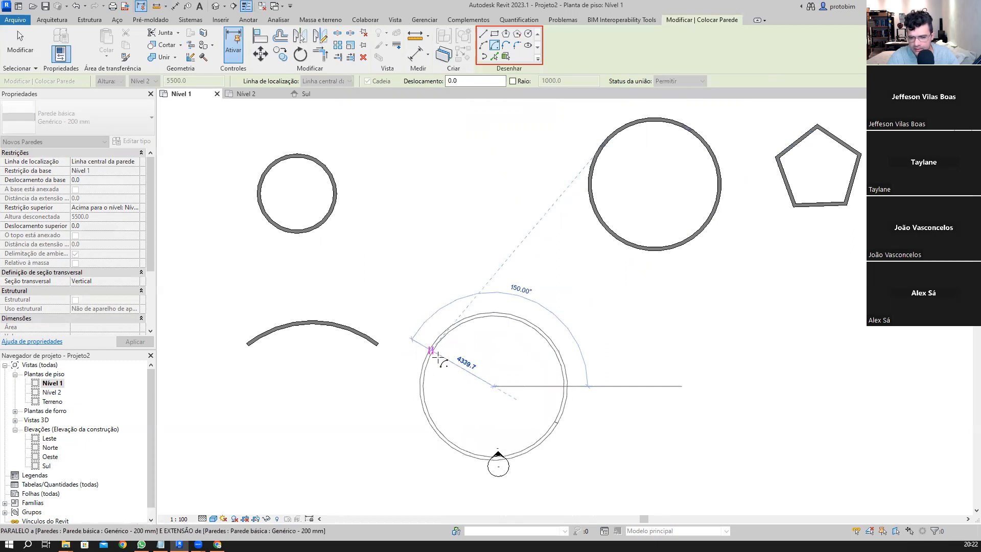
pyautogui.click(452, 339)
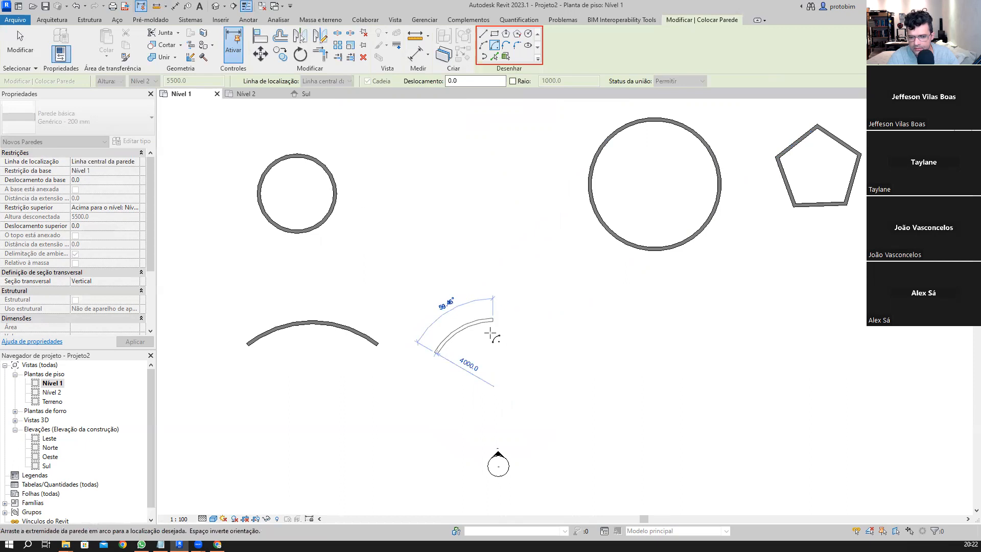
pyautogui.click(531, 356)
pyautogui.click(506, 47)
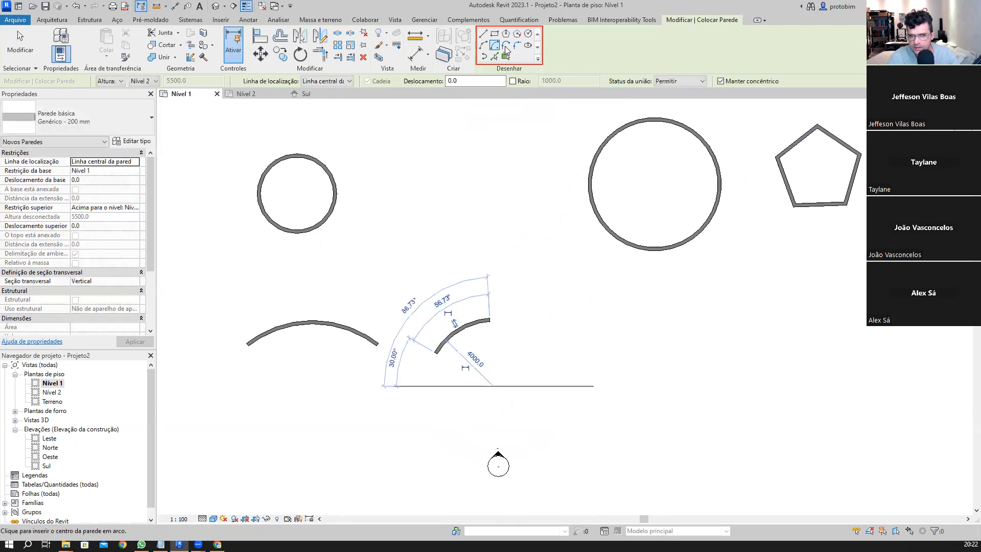
pyautogui.moveTo(682, 306); pyautogui.dragTo(587, 299, button='middle')
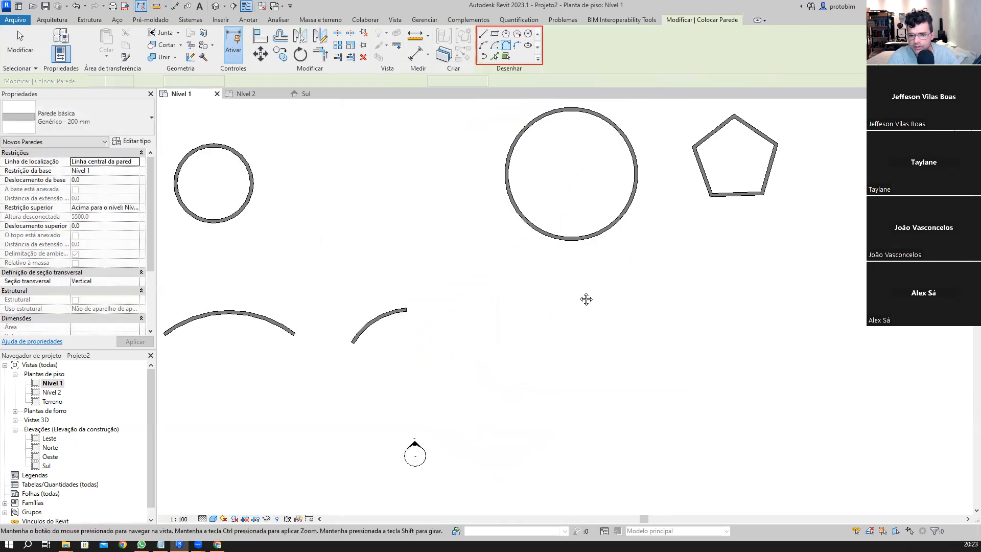
pyautogui.press('Escape')
pyautogui.press('Escape')
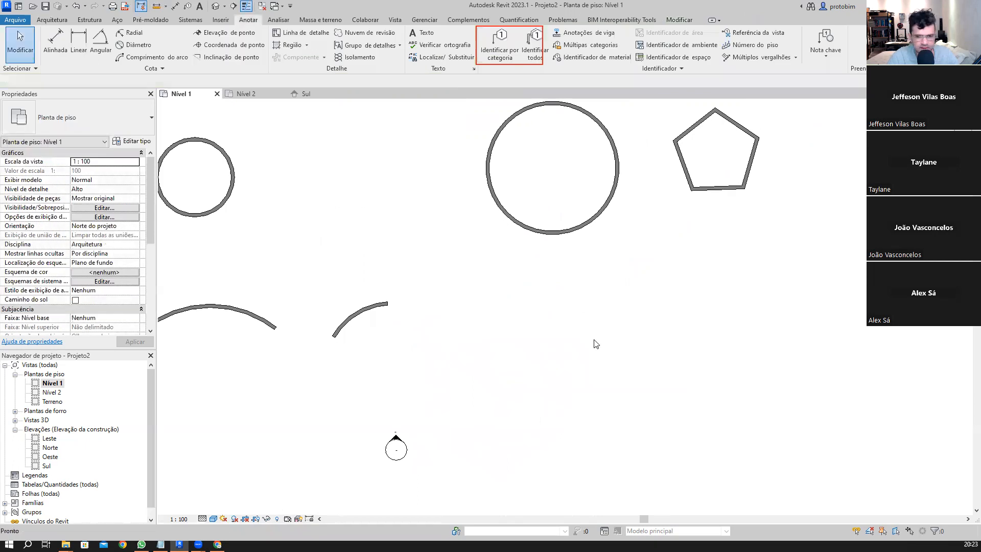
# - Draw a straight horizontal wall 4500 mm long below the large circular wall
pyautogui.press('w')
pyautogui.press('a')
pyautogui.scroll(-1, 504, 334)
pyautogui.moveTo(497, 375); pyautogui.dragTo(480, 371, button='middle')
pyautogui.scroll(-1, 480, 371)
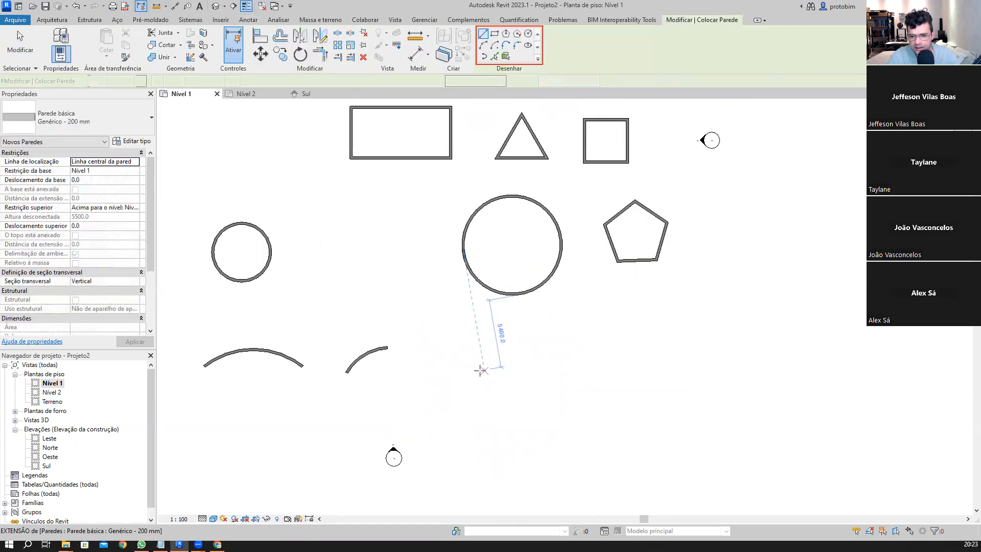
pyautogui.click(472, 356)
pyautogui.scroll(1, 482, 368)
pyautogui.click(537, 356)
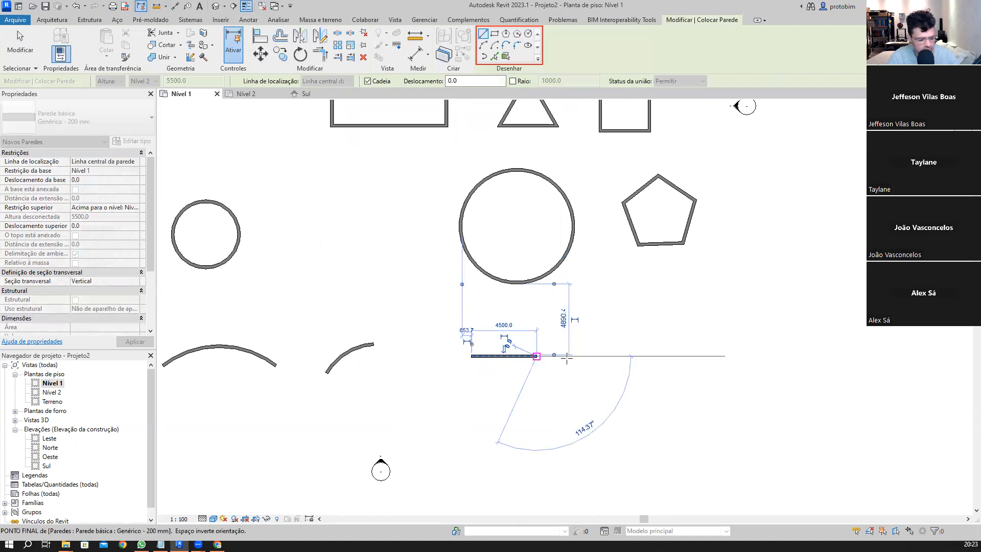
pyautogui.scroll(1, 554, 376)
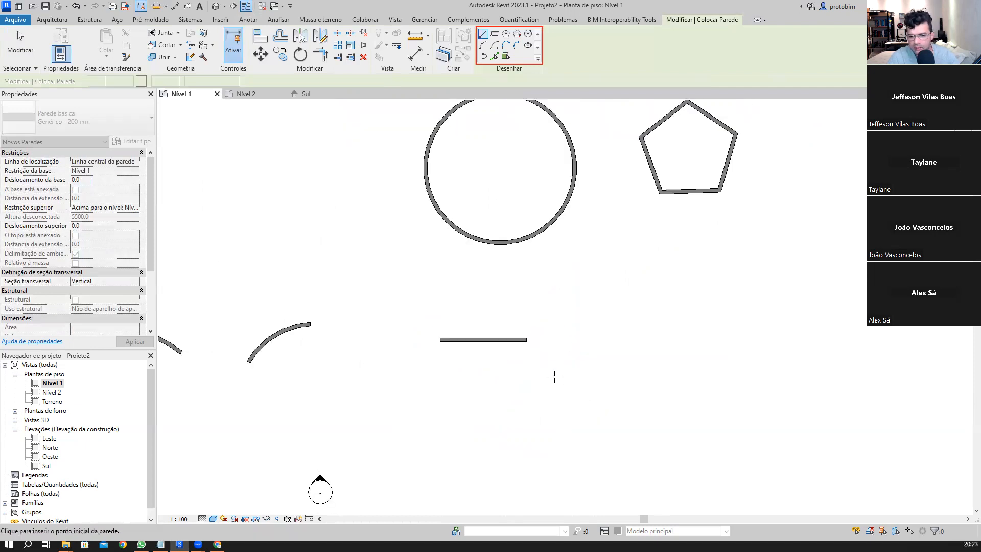
pyautogui.press('Escape')
pyautogui.press('Escape')
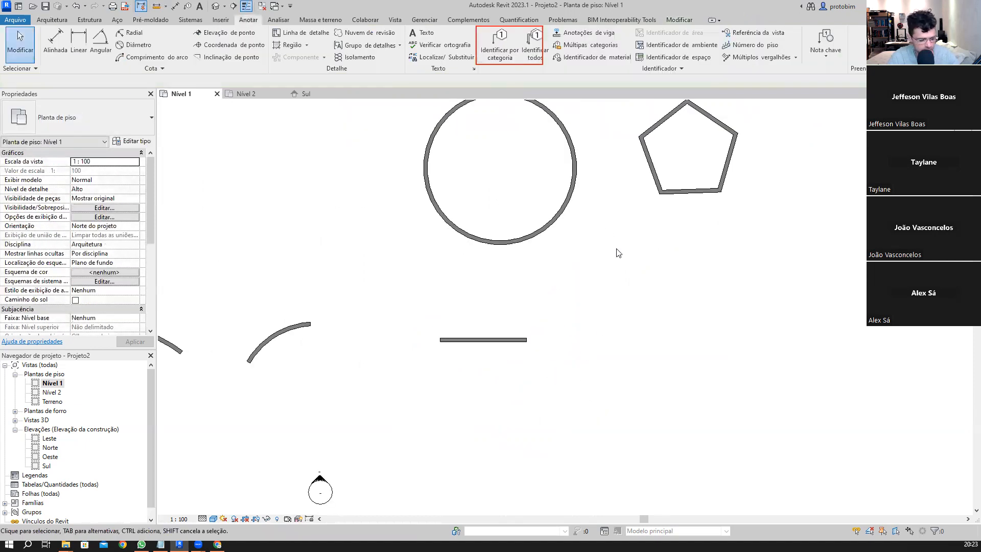
# - Draw a chain of tangent arc walls spiralling inward from the free end of the straight wall below the large circle
pyautogui.press('a')
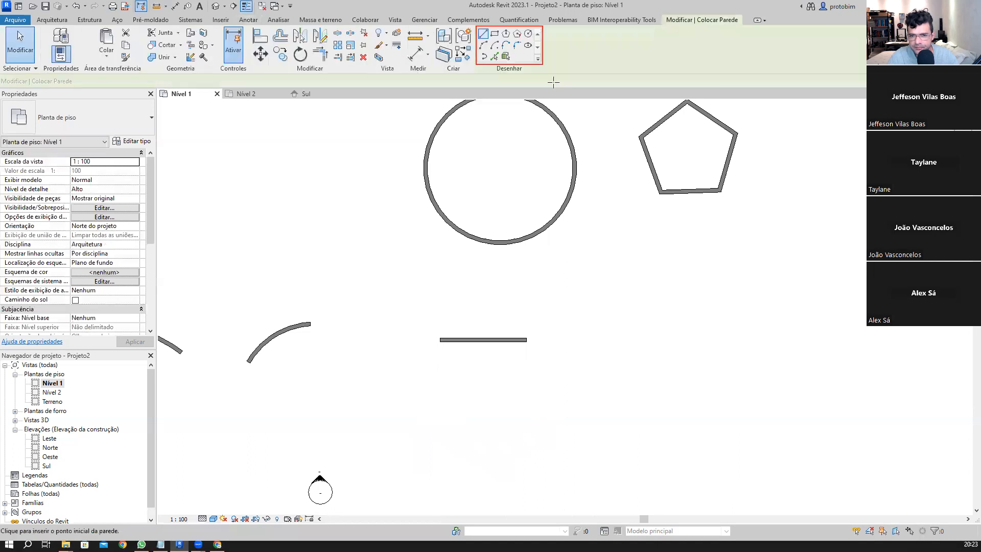
pyautogui.click(506, 47)
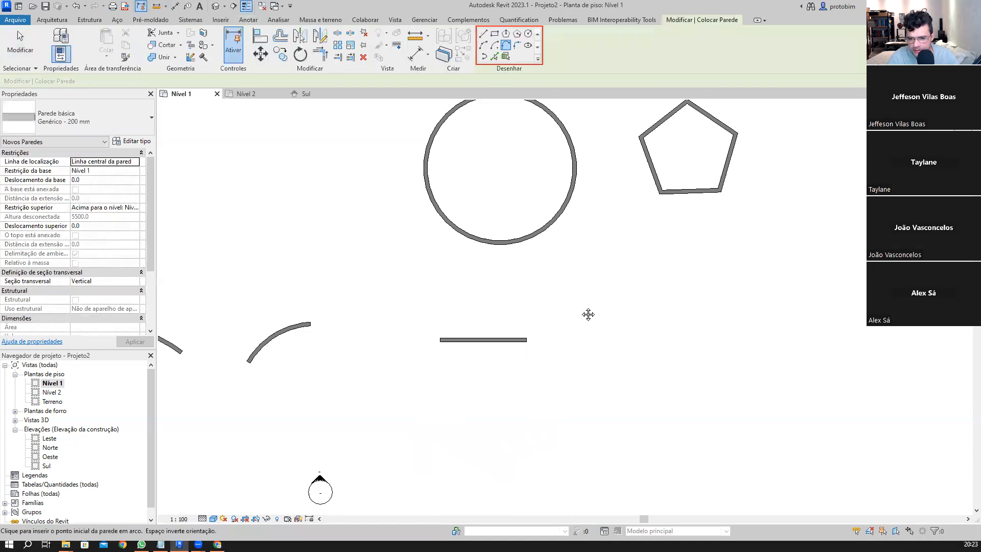
pyautogui.scroll(2, 565, 317)
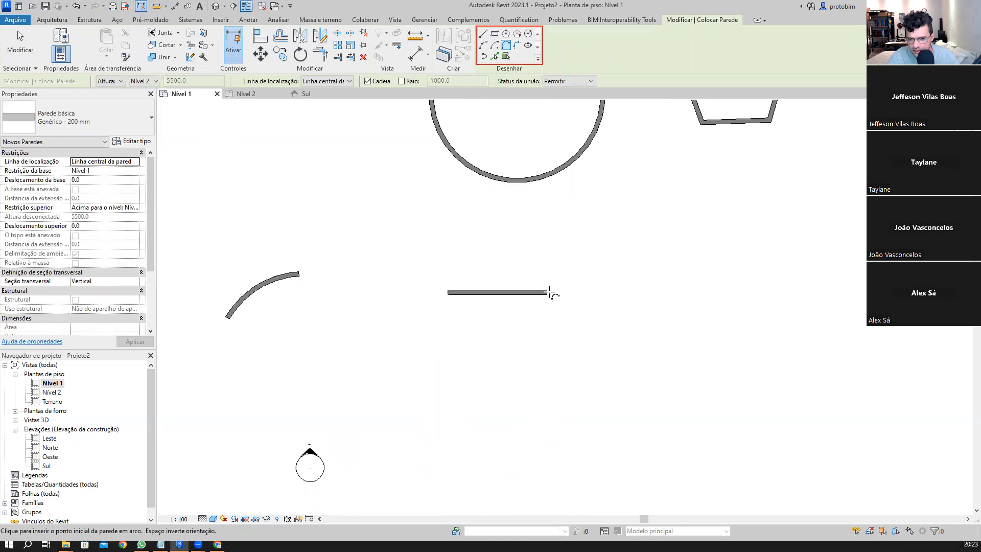
pyautogui.click(549, 293)
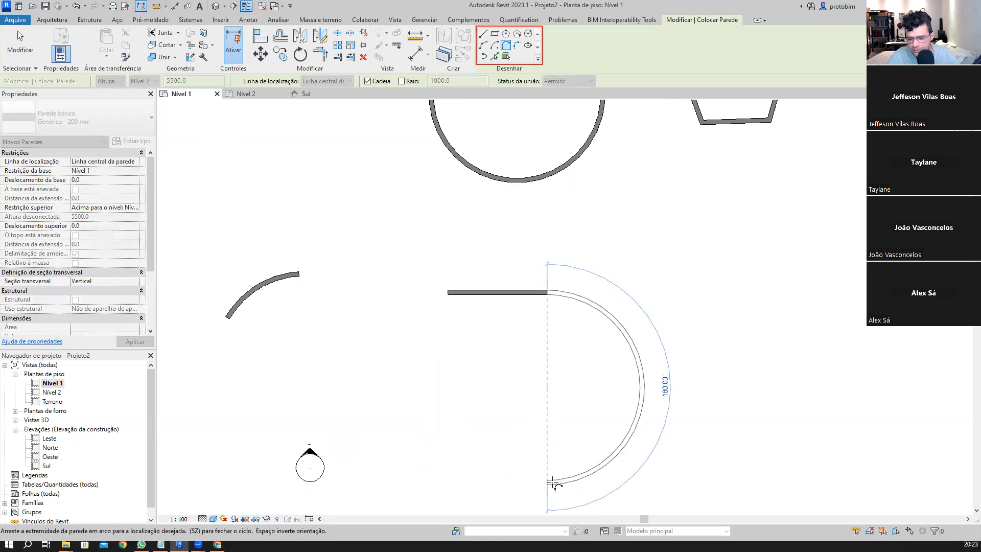
pyautogui.click(551, 483)
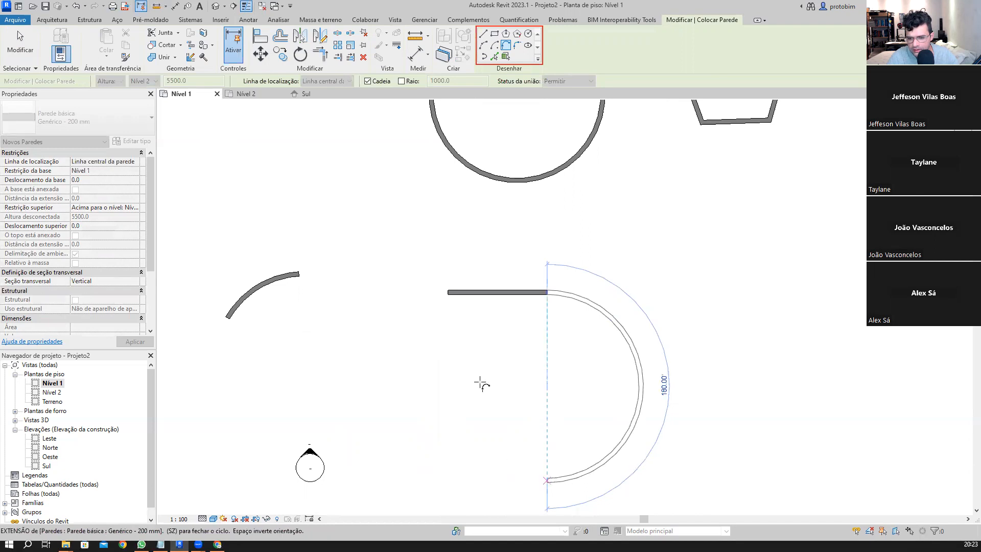
pyautogui.click(552, 309)
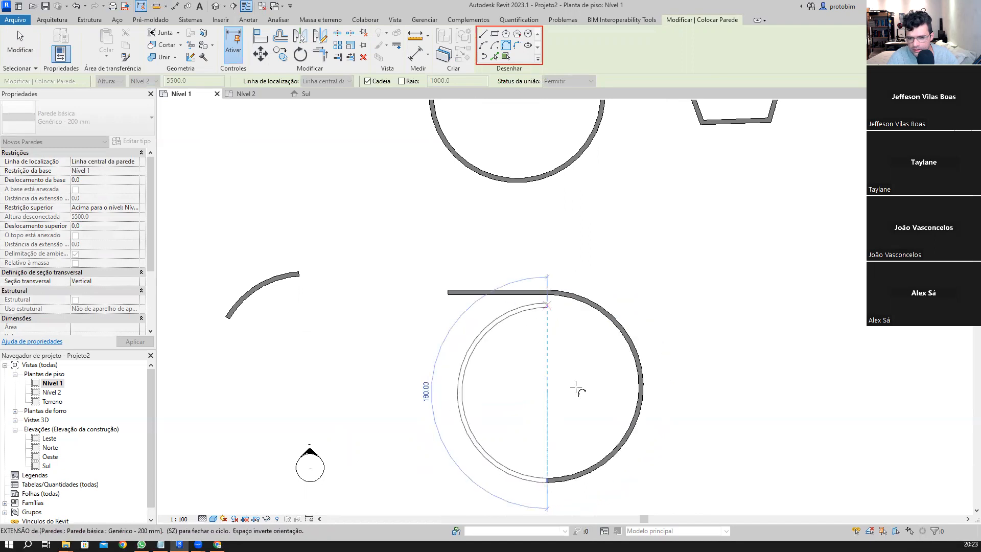
pyautogui.click(521, 404)
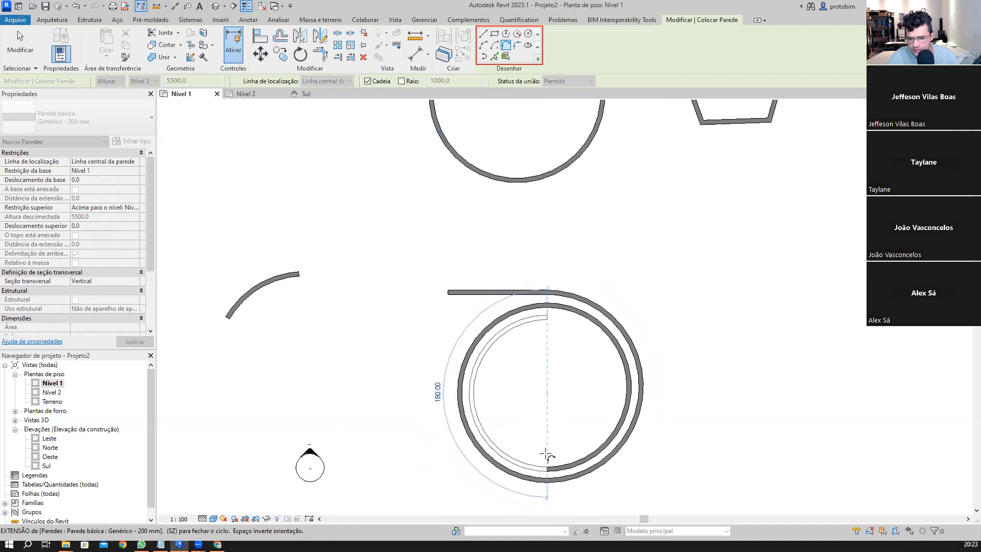
pyautogui.click(547, 317)
pyautogui.click(550, 457)
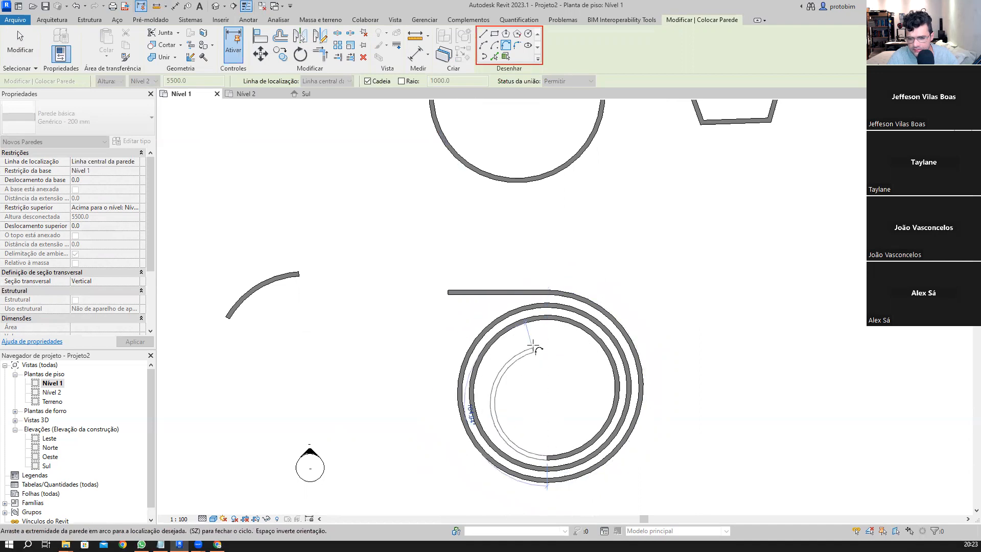
pyautogui.click(531, 398)
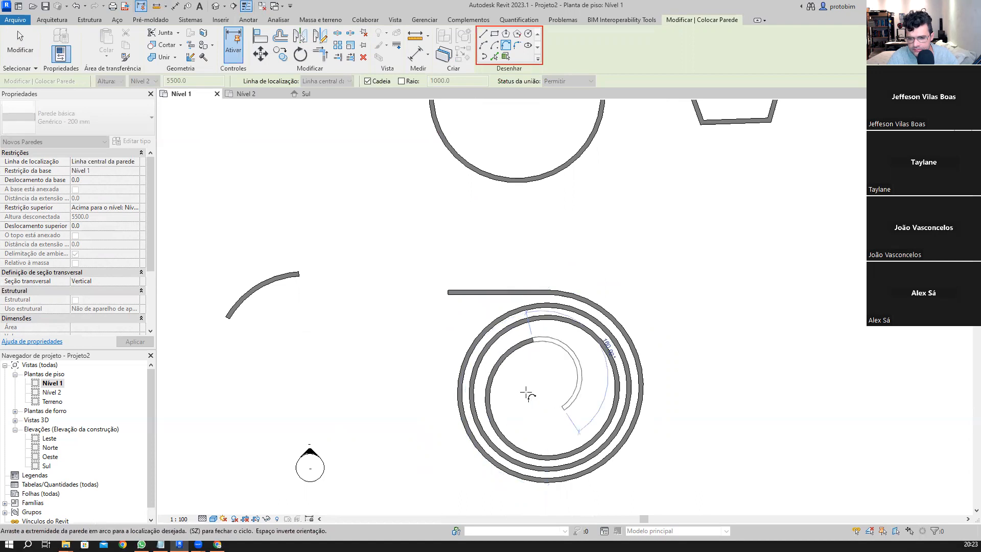
pyautogui.click(544, 375)
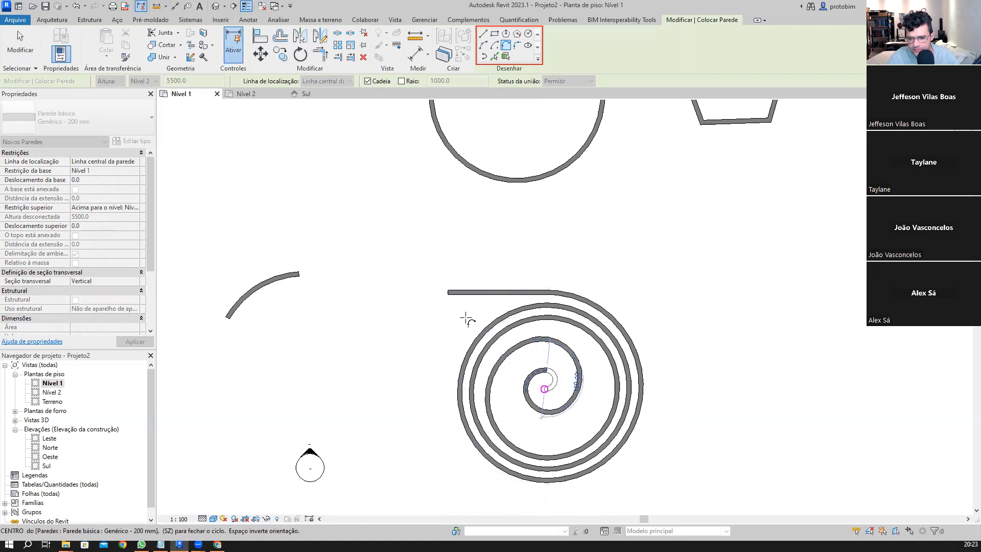
pyautogui.scroll(-2, 424, 356)
pyautogui.press('Escape')
pyautogui.moveTo(591, 383); pyautogui.dragTo(557, 419, button='middle')
pyautogui.scroll(-1, 551, 394)
pyautogui.click(518, 47)
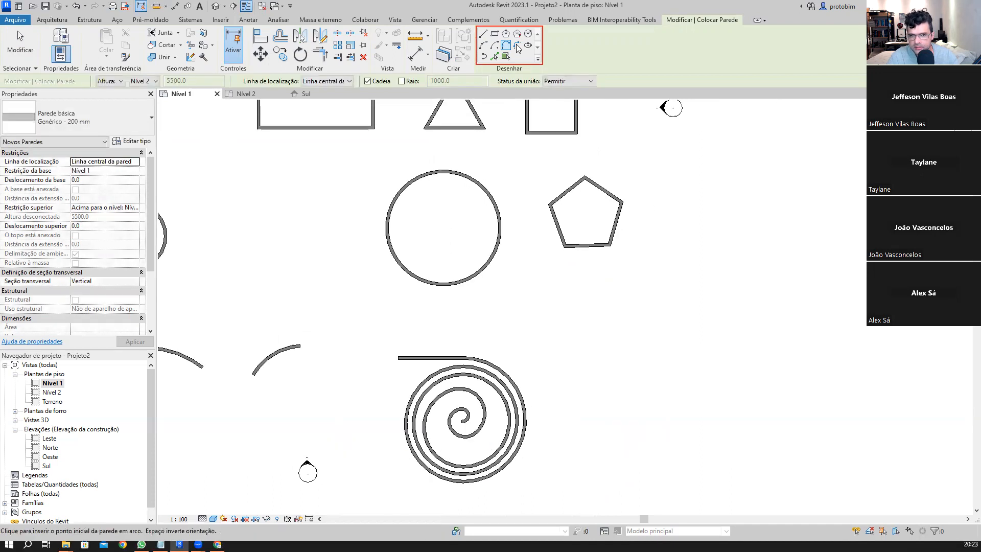
pyautogui.moveTo(751, 343); pyautogui.dragTo(703, 348, button='middle')
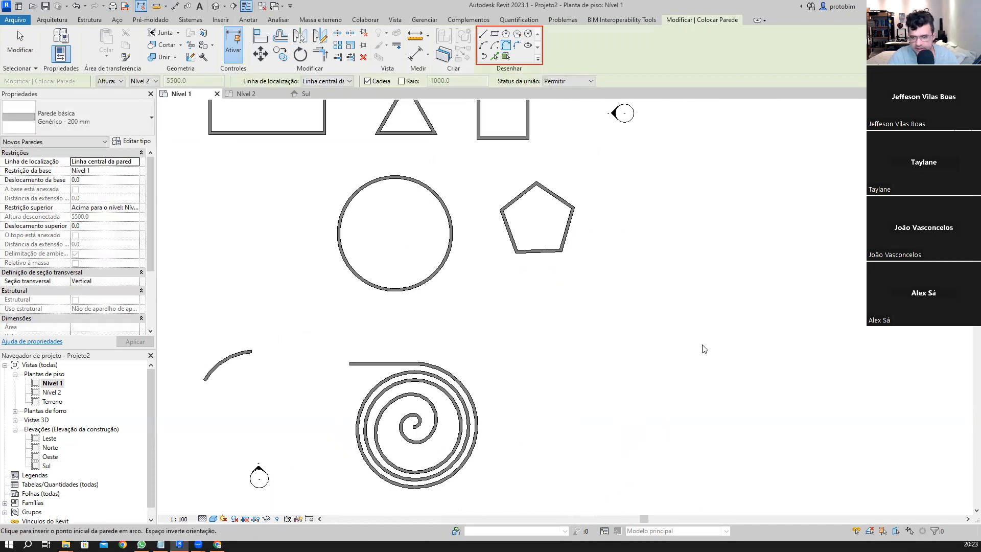
pyautogui.moveTo(624, 267); pyautogui.dragTo(491, 291, button='middle')
pyautogui.moveTo(563, 272); pyautogui.dragTo(470, 285, button='middle')
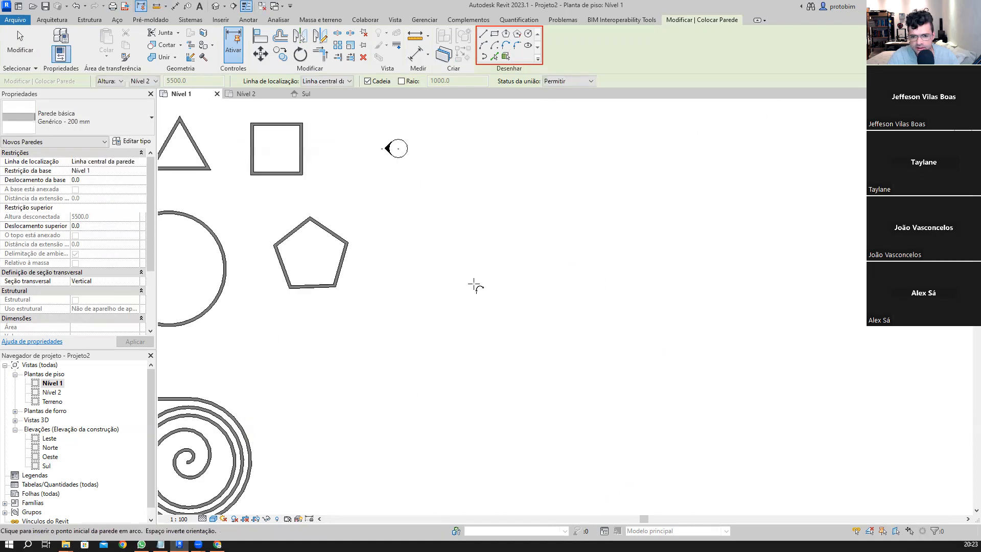
pyautogui.press('Escape')
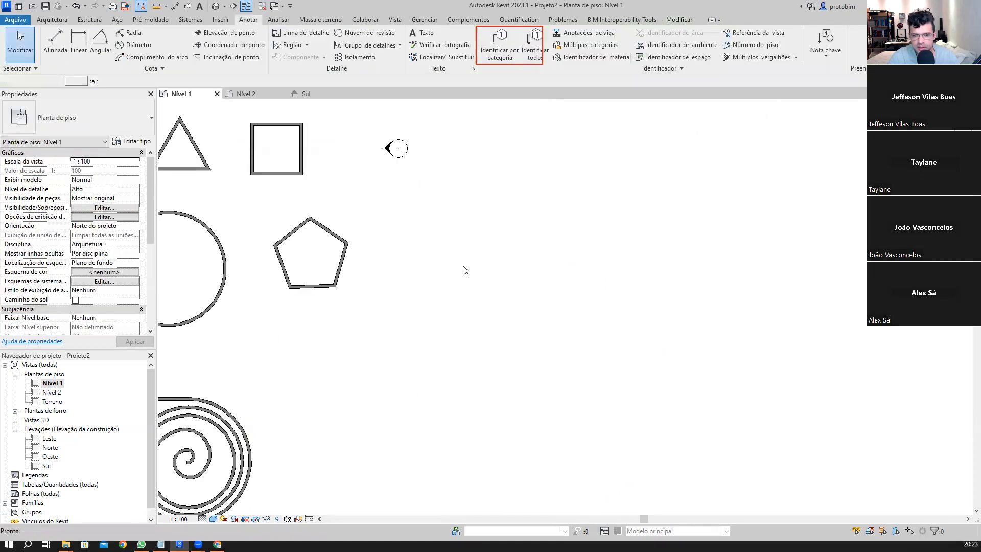
# - Draw two perpendicular straight walls meeting at a corner beside the pentagon, the vertical one about 6830 mm long
pyautogui.press('w')
pyautogui.press('a')
pyautogui.click(460, 362)
pyautogui.click(459, 263)
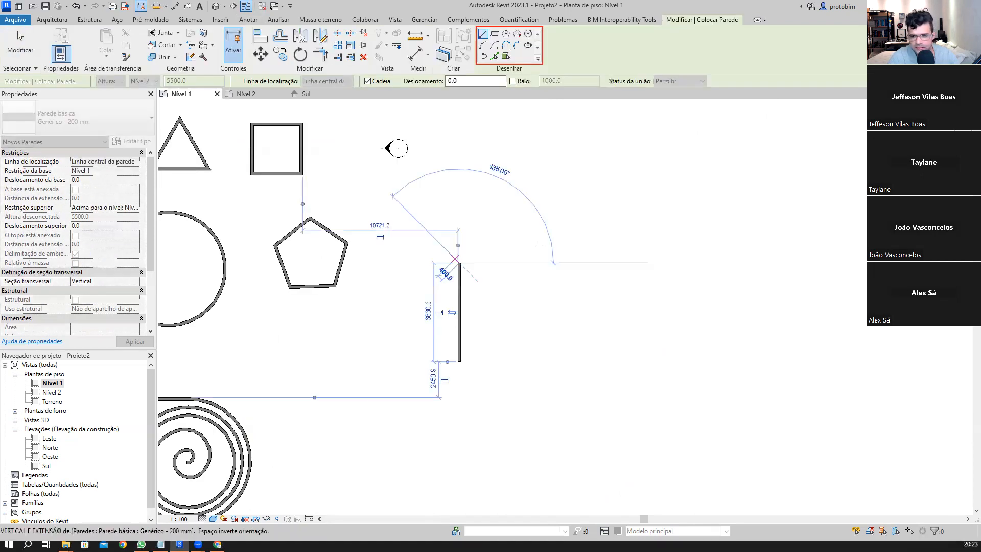
pyautogui.moveTo(506, 320); pyautogui.dragTo(506, 320, button='middle')
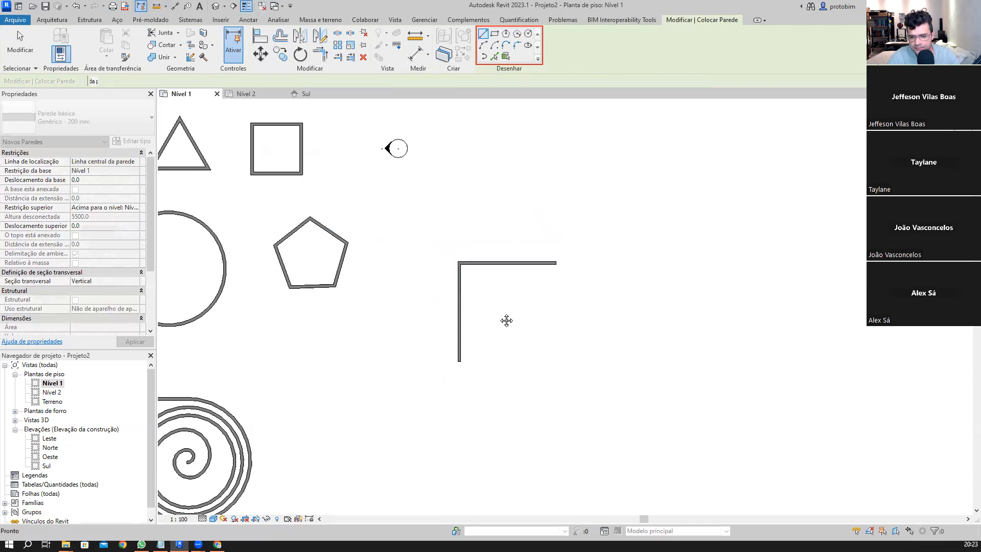
pyautogui.press('Escape')
pyautogui.press('Escape')
pyautogui.scroll(2, 514, 320)
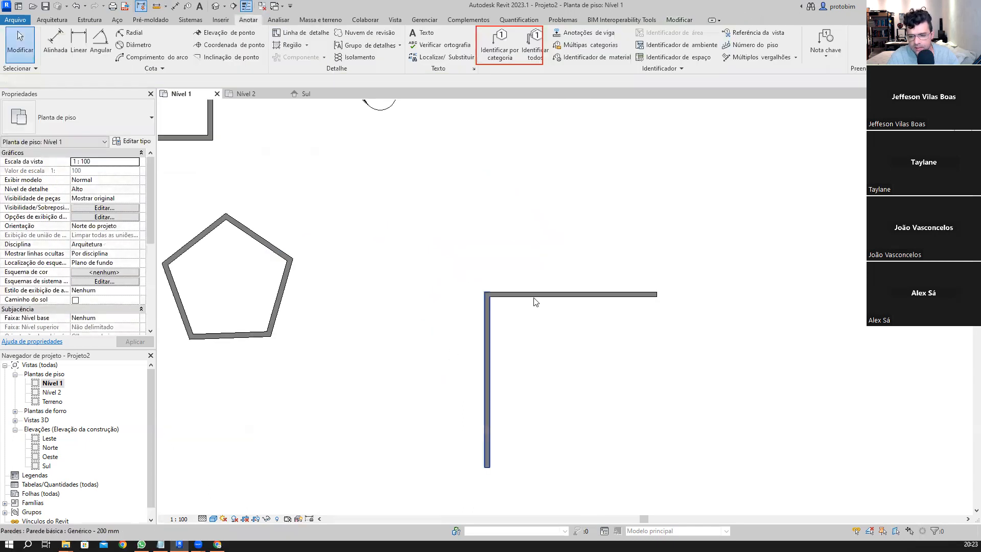
pyautogui.scroll(-1, 519, 321)
pyautogui.moveTo(519, 354); pyautogui.dragTo(511, 346, button='middle')
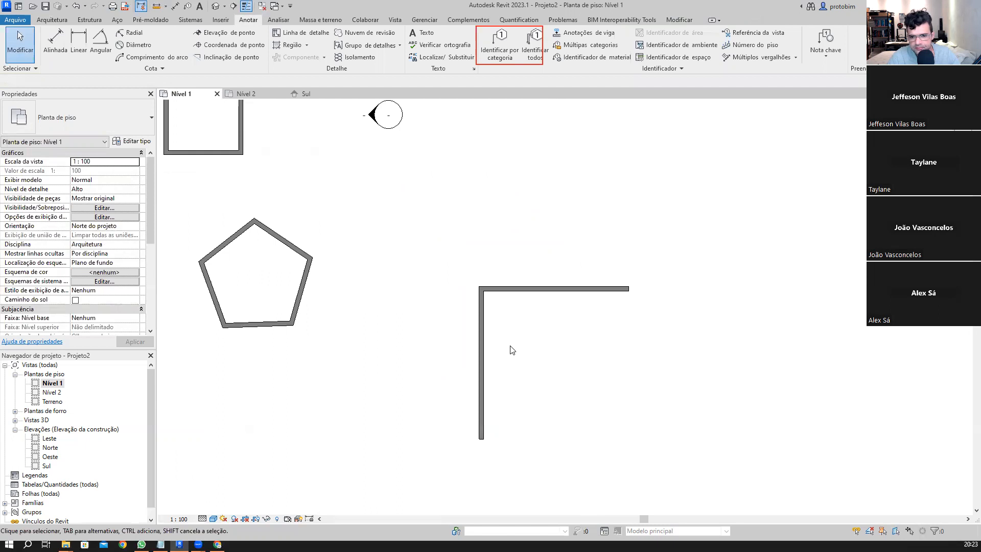
pyautogui.click(557, 319)
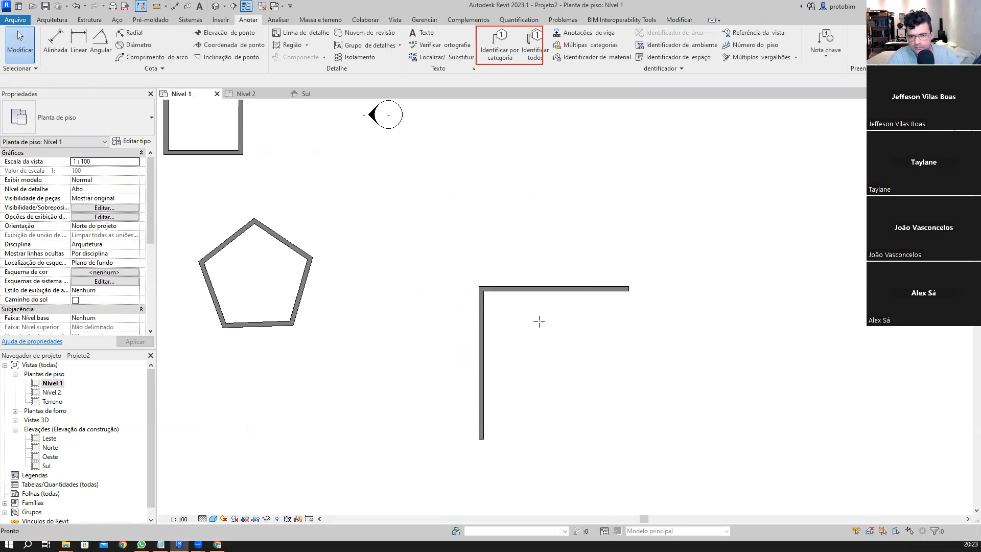
# - Join the two perpendicular straight walls beside the pentagon with a fillet arc wall of fixed radius 1500
pyautogui.press('w')
pyautogui.press('a')
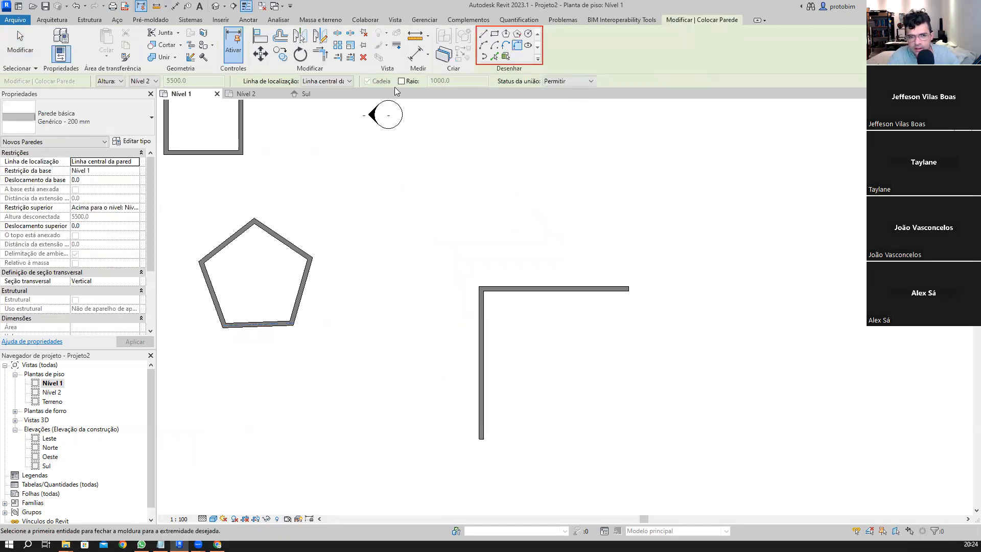
pyautogui.click(402, 81)
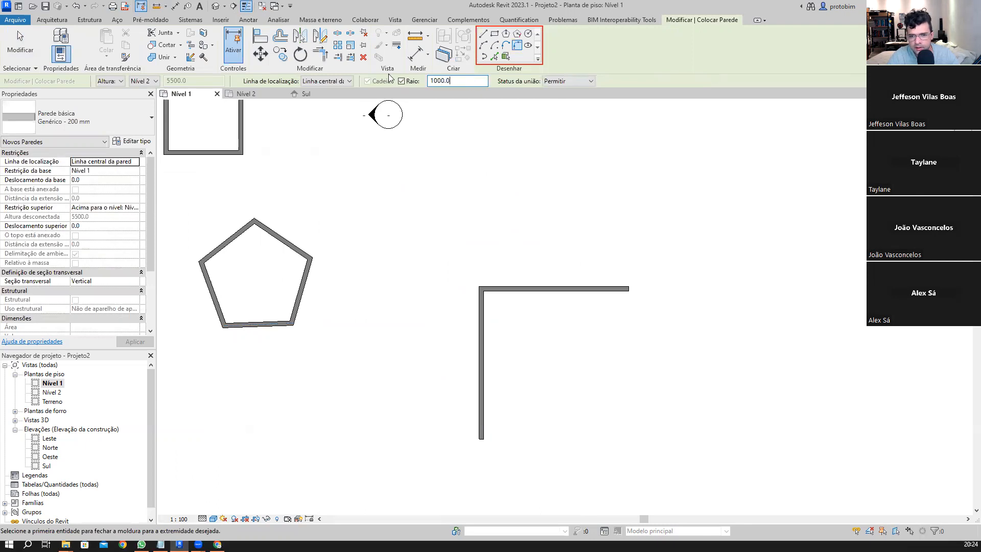
pyautogui.hotkey('ctrl', 'a')
pyautogui.write('1500')
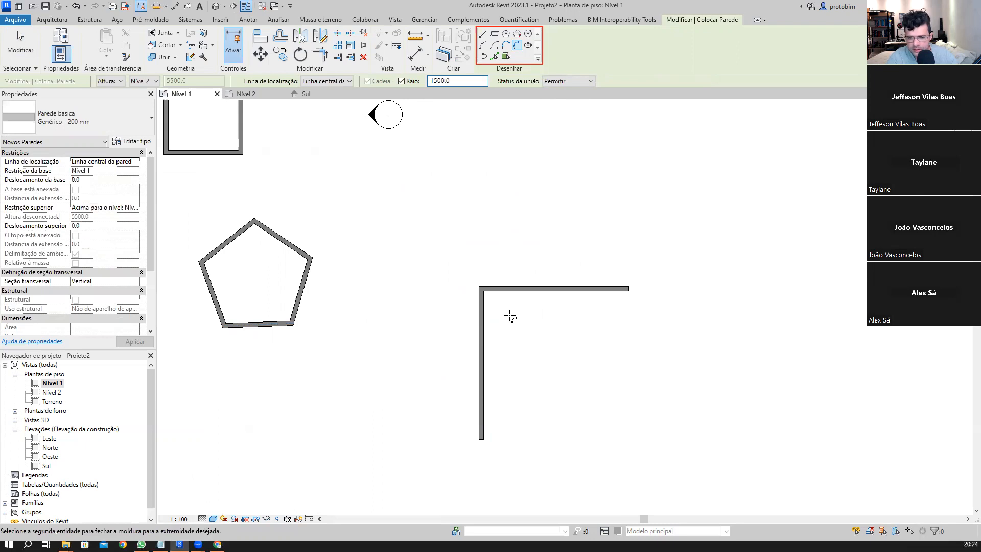
pyautogui.click(522, 289)
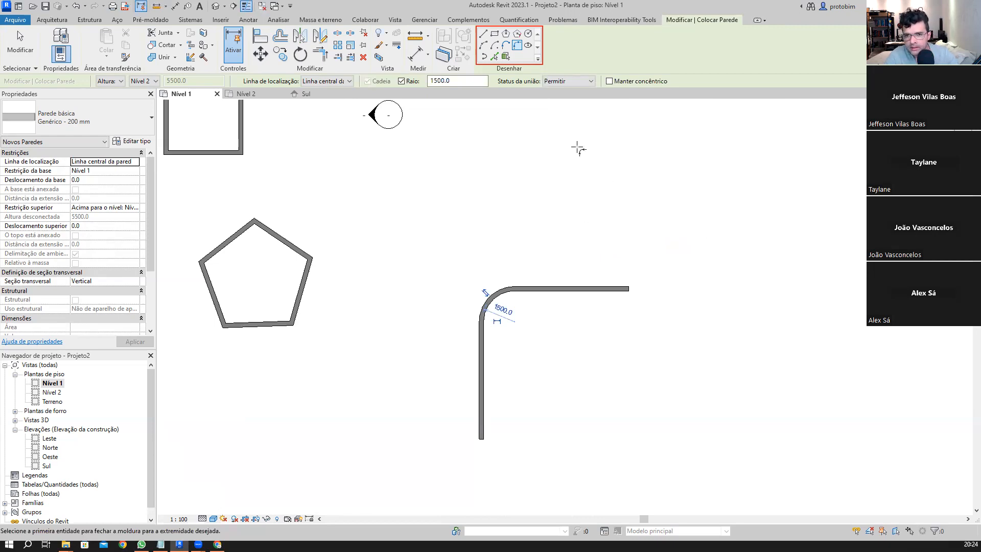
# - Draw a horizontal full ellipse wall in the empty area beside the filleted corner walls
pyautogui.click(533, 47)
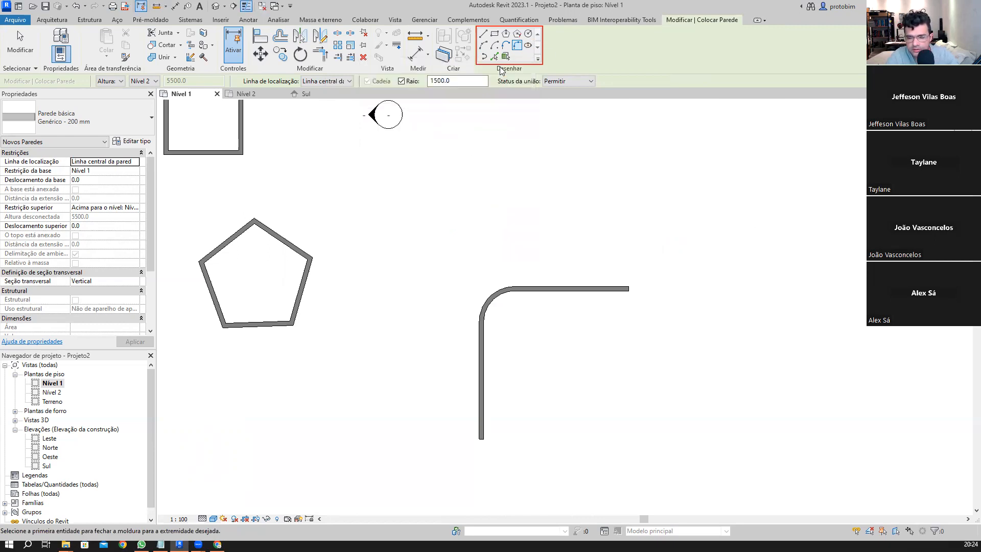
pyautogui.click(531, 46)
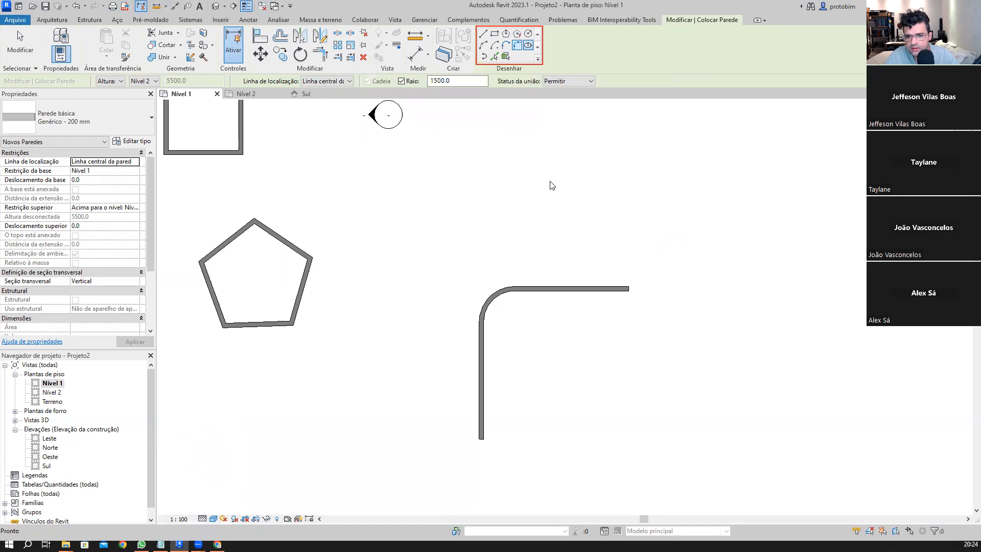
pyautogui.scroll(-4, 534, 183)
pyautogui.moveTo(727, 265); pyautogui.dragTo(433, 264, button='middle')
pyautogui.click(440, 266)
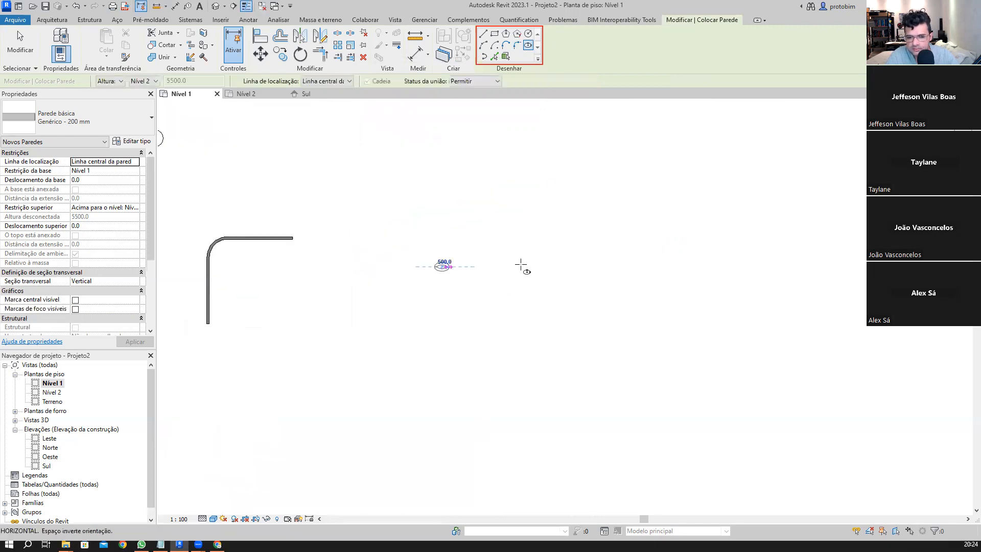
pyautogui.click(527, 266)
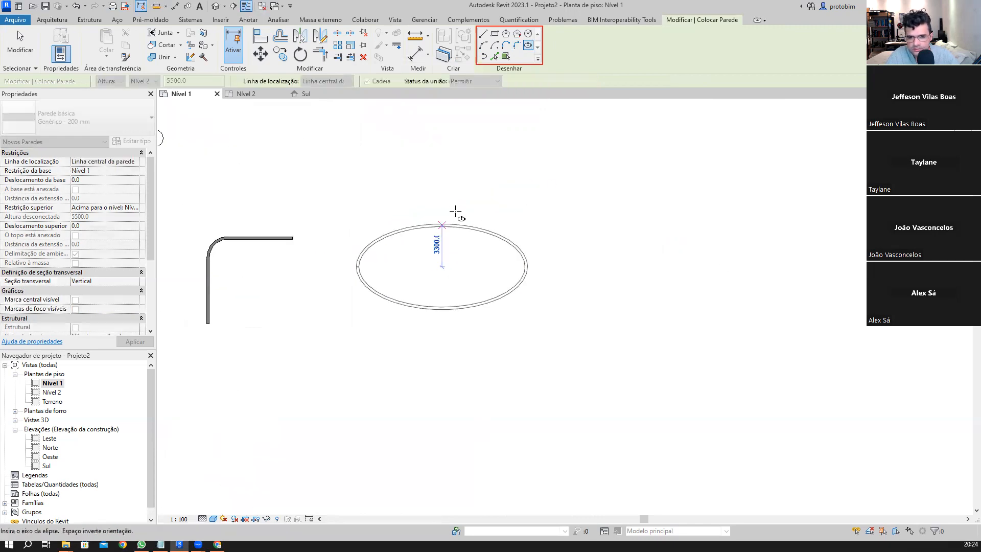
# - Draw a partial ellipse wall just below the full ellipse, open on the side away from the filleted corner
pyautogui.click(484, 57)
pyautogui.moveTo(500, 319); pyautogui.dragTo(534, 233, button='middle')
pyautogui.click(437, 306)
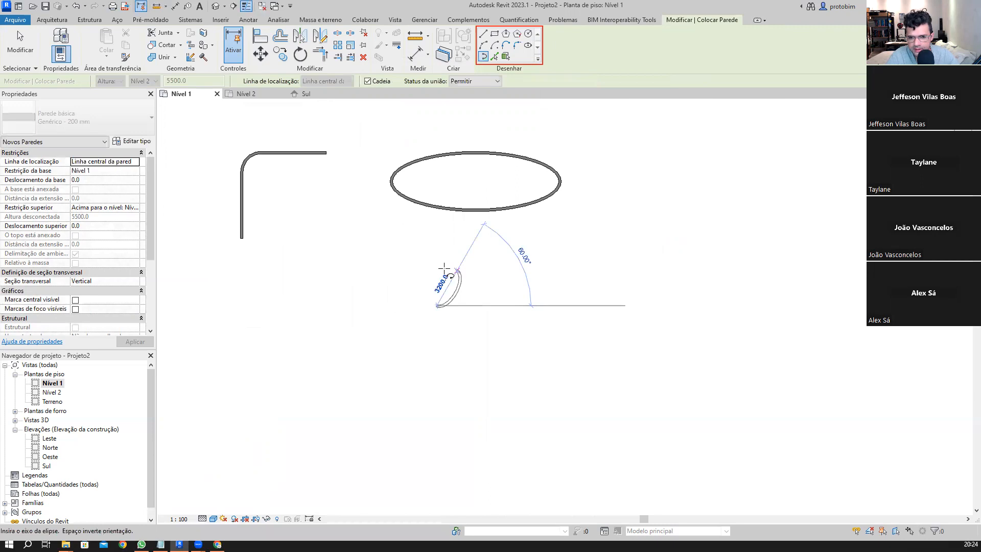
pyautogui.click(436, 265)
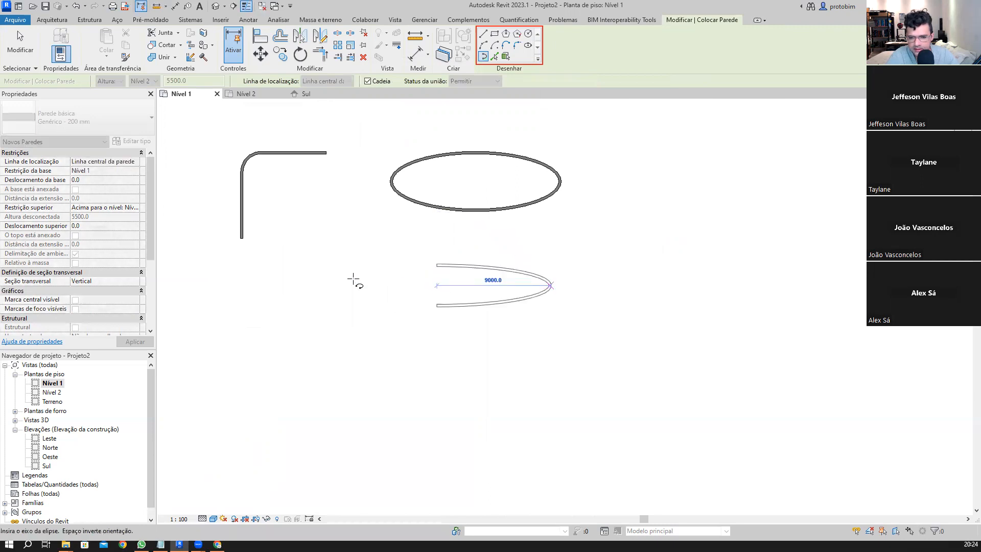
pyautogui.click(376, 284)
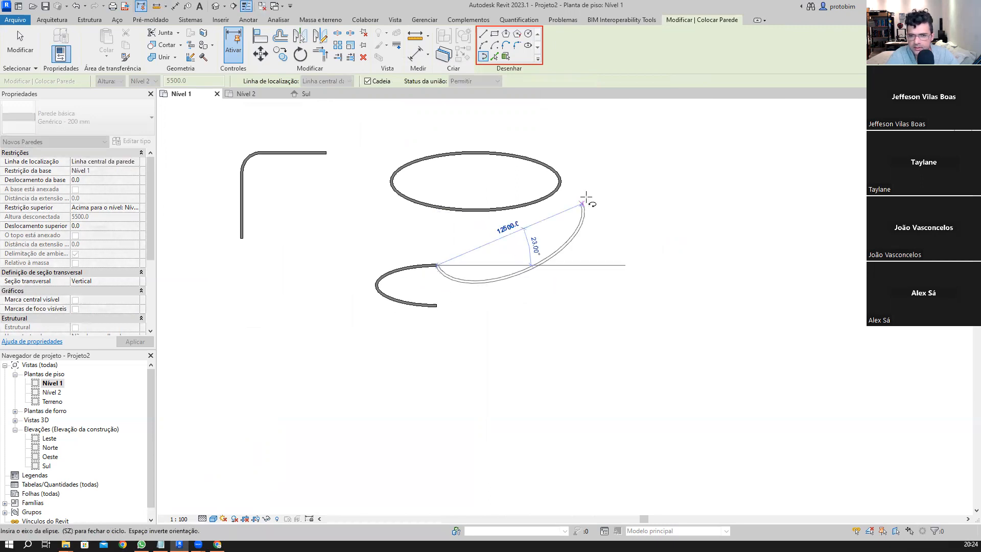
pyautogui.press('Escape')
pyautogui.scroll(-3, 564, 242)
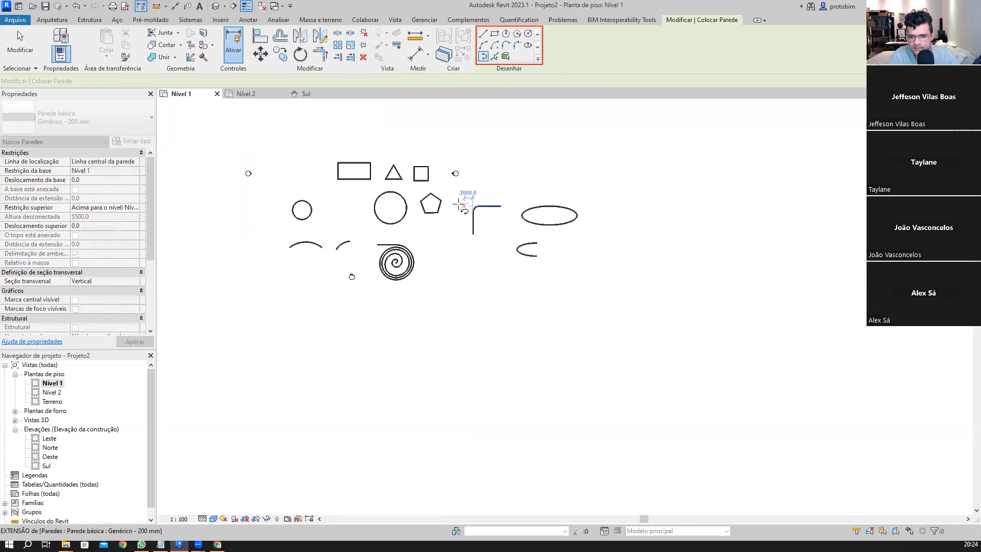
pyautogui.scroll(2, 534, 149)
pyautogui.press('Escape')
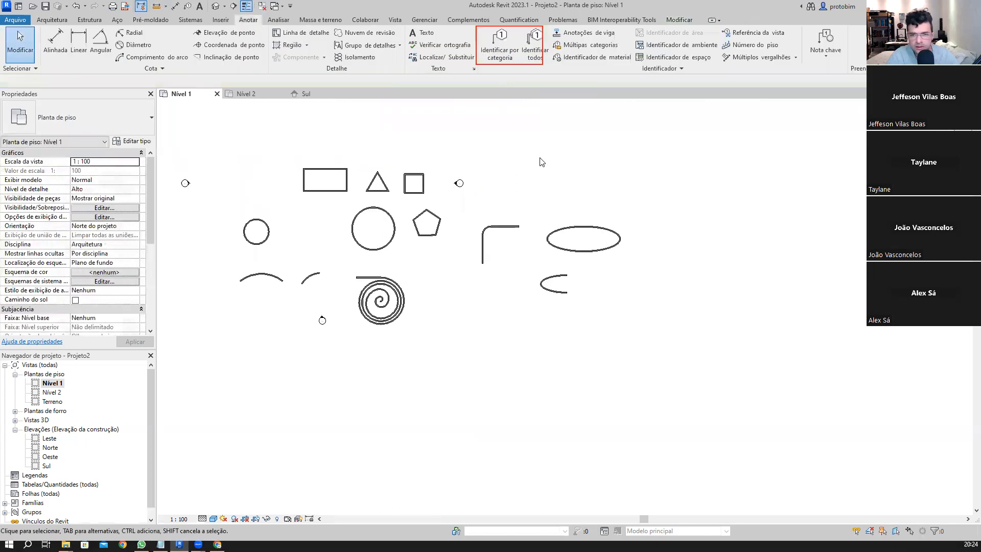
pyautogui.press('w')
pyautogui.press('a')
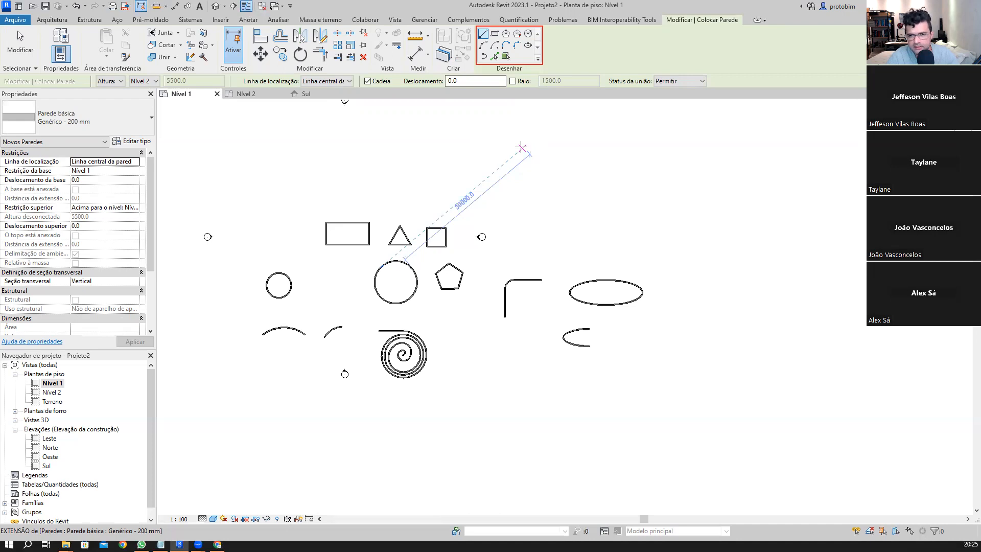
pyautogui.press('Escape')
pyautogui.press('Escape')
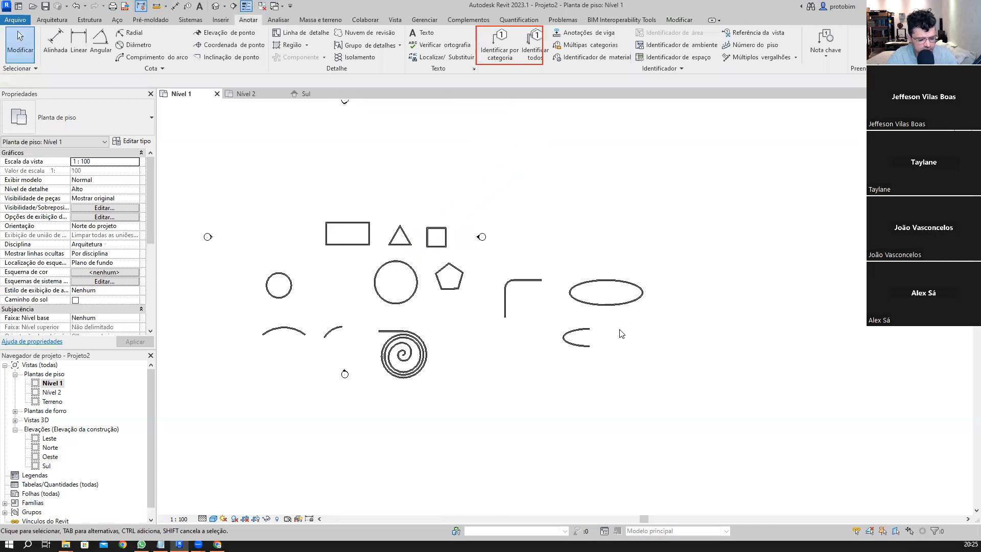
pyautogui.press('w')
pyautogui.press('a')
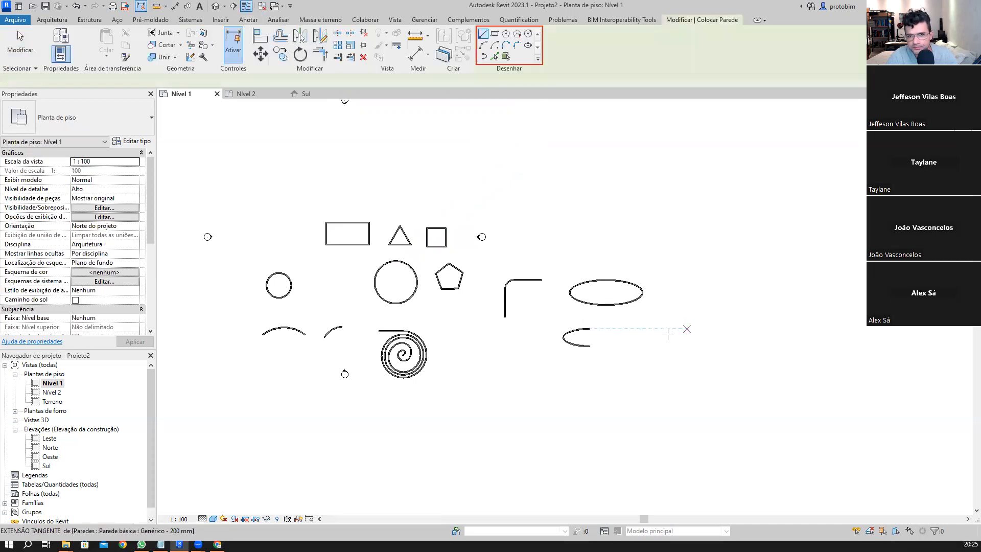
pyautogui.moveTo(655, 358); pyautogui.dragTo(637, 354, button='middle')
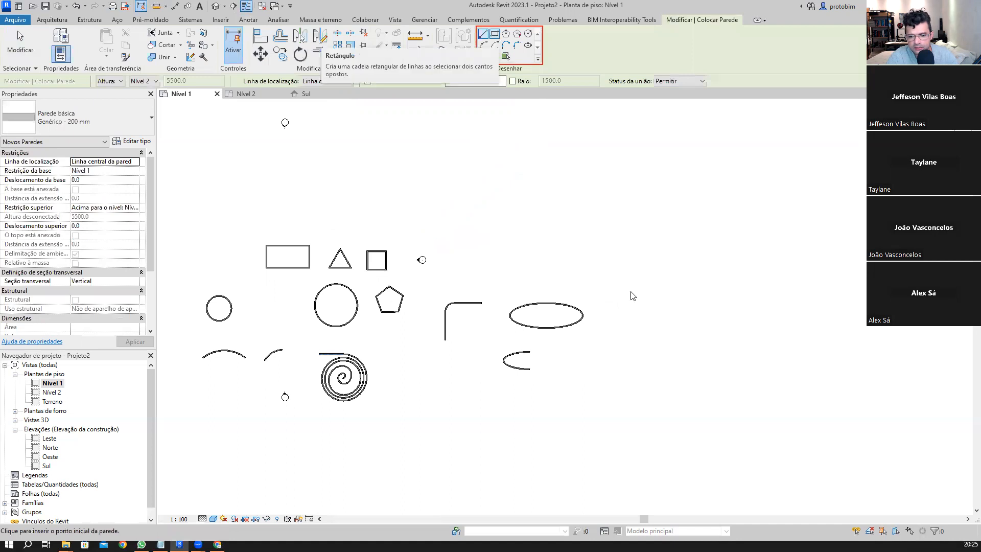
pyautogui.press('Escape')
pyautogui.moveTo(639, 306); pyautogui.dragTo(576, 299, button='middle')
pyautogui.moveTo(563, 227); pyautogui.dragTo(549, 286, button='middle')
pyautogui.press('w')
pyautogui.press('a')
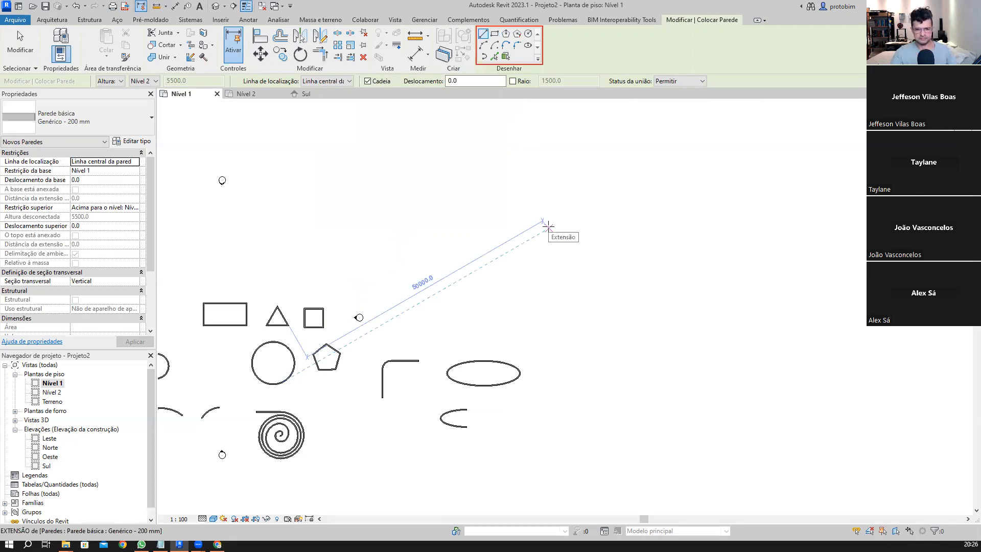
pyautogui.press('Escape')
pyautogui.press('Escape')
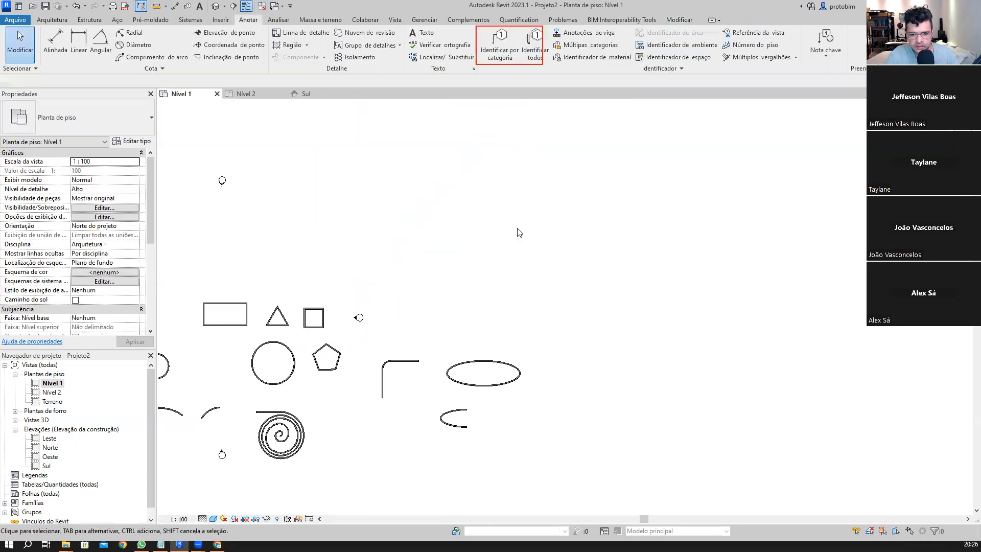
# - Delete all the sketched walls from the floor plan, keeping the elevation markers, and undo the deletion
pyautogui.scroll(-2, 542, 238)
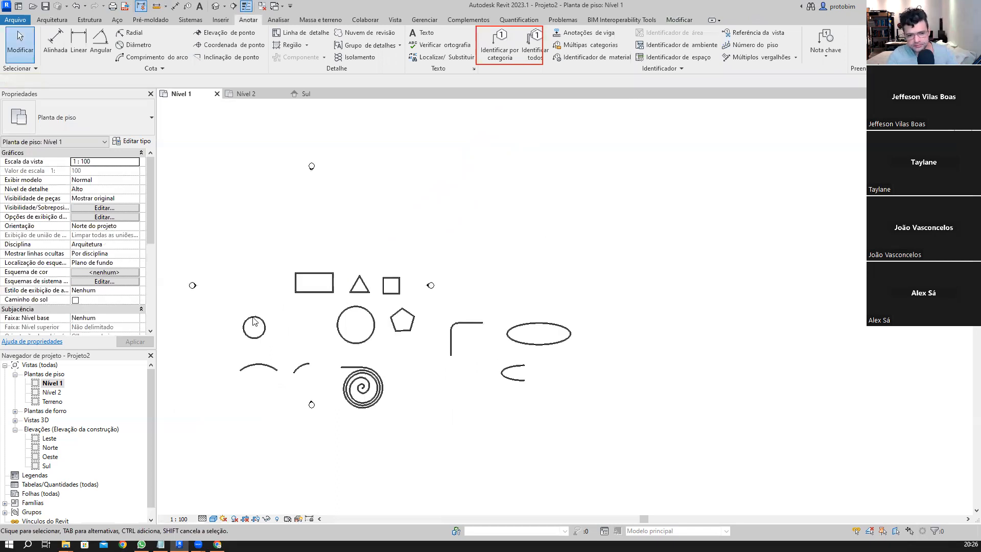
pyautogui.scroll(1, 285, 378)
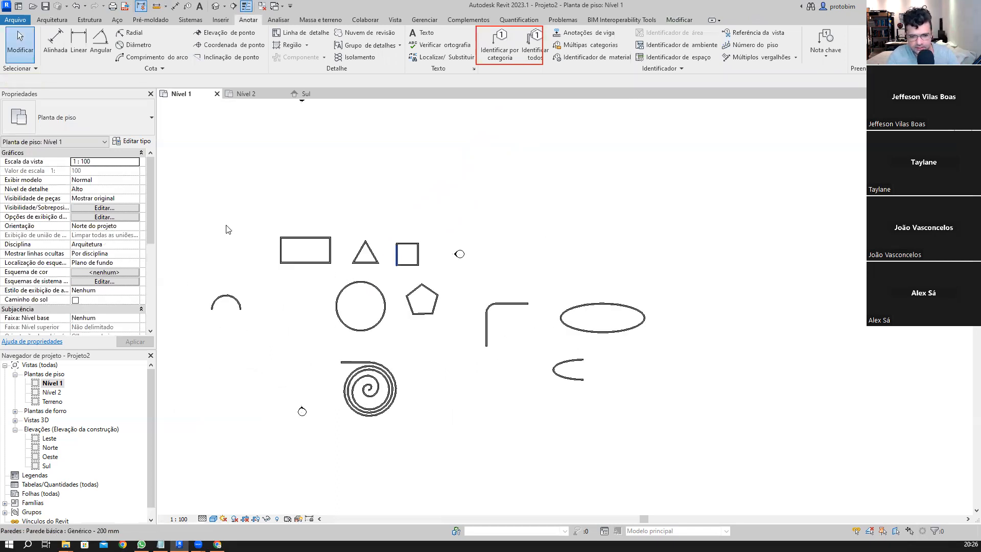
pyautogui.scroll(-1, 437, 370)
pyautogui.moveTo(428, 386); pyautogui.dragTo(254, 242)
pyautogui.press('Delete')
pyautogui.moveTo(652, 404)
pyautogui.mouseDown()
pyautogui.moveTo(432, 304)
pyautogui.moveTo(382, 301)
pyautogui.moveTo(386, 289)
pyautogui.mouseUp()
pyautogui.press('Delete')
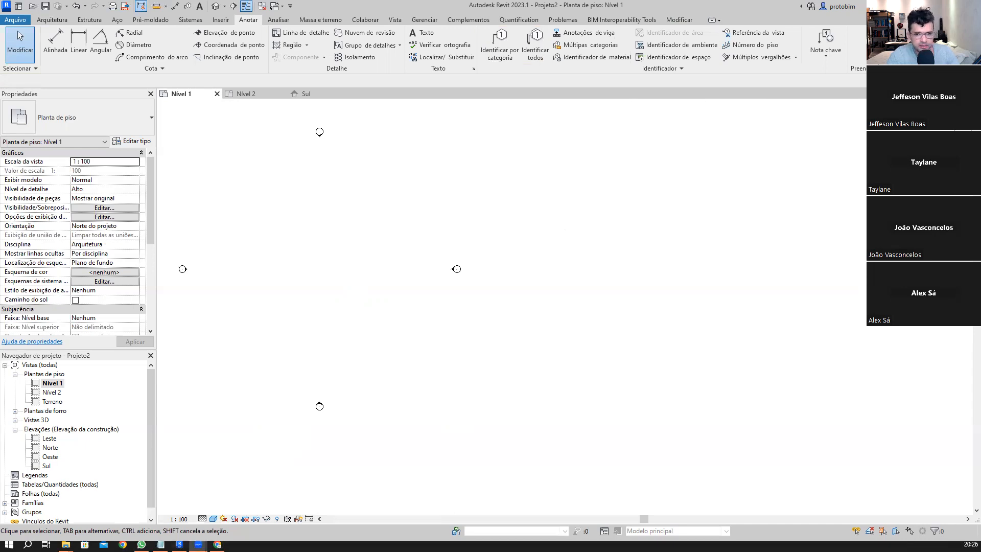
pyautogui.click(76, 6)
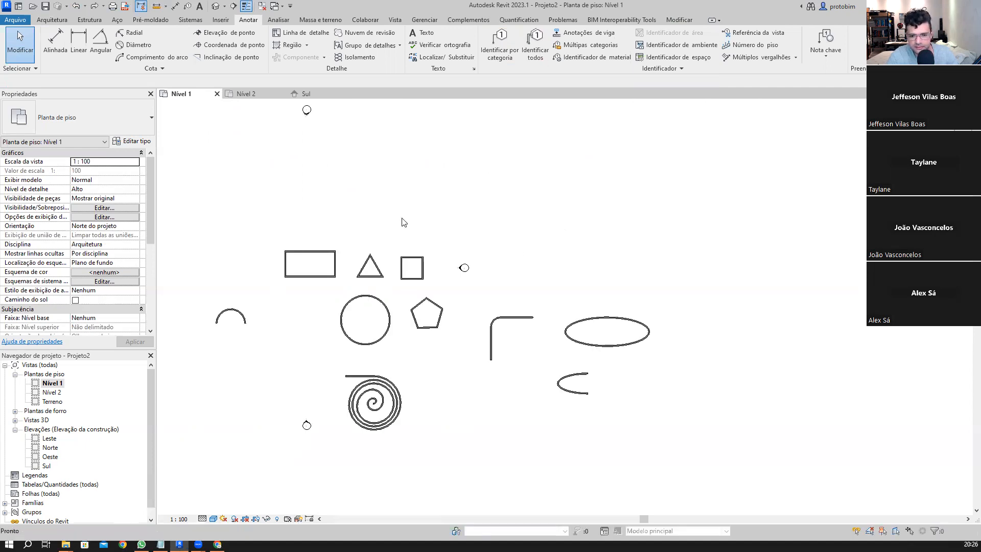
pyautogui.press('w')
pyautogui.press('a')
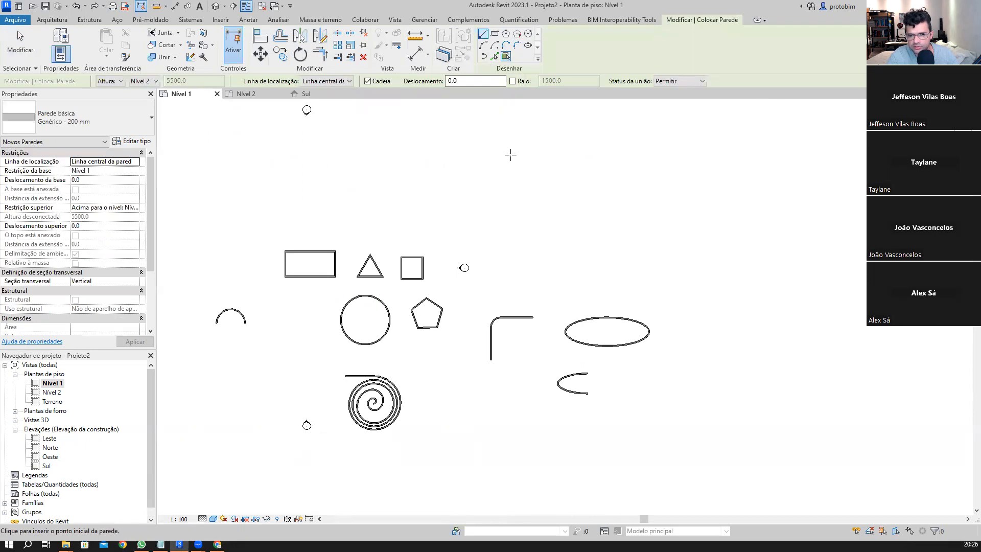
pyautogui.scroll(1, 609, 211)
pyautogui.moveTo(610, 211); pyautogui.dragTo(670, 219, button='middle')
pyautogui.scroll(1, 623, 223)
pyautogui.moveTo(483, 124); pyautogui.dragTo(531, 117, button='middle')
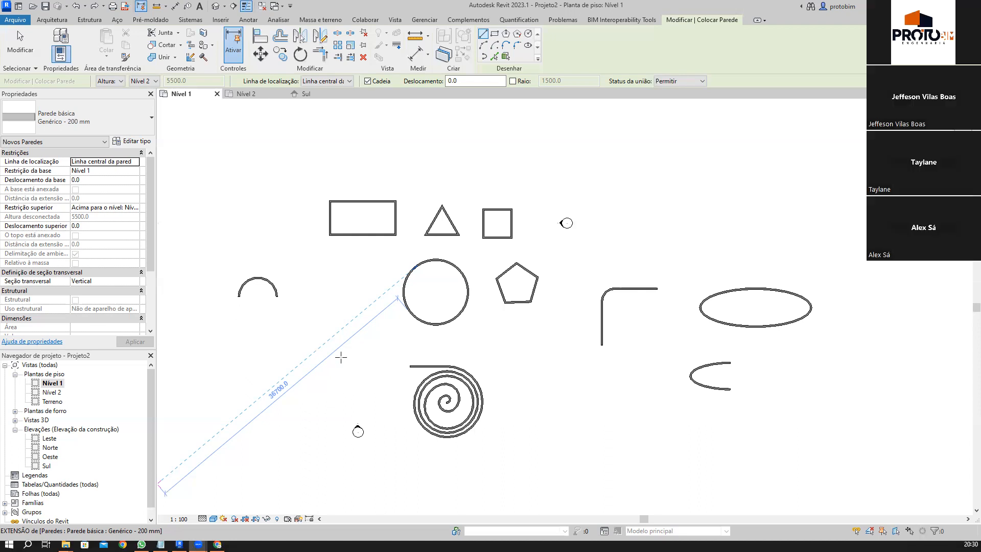
pyautogui.scroll(1, 481, 259)
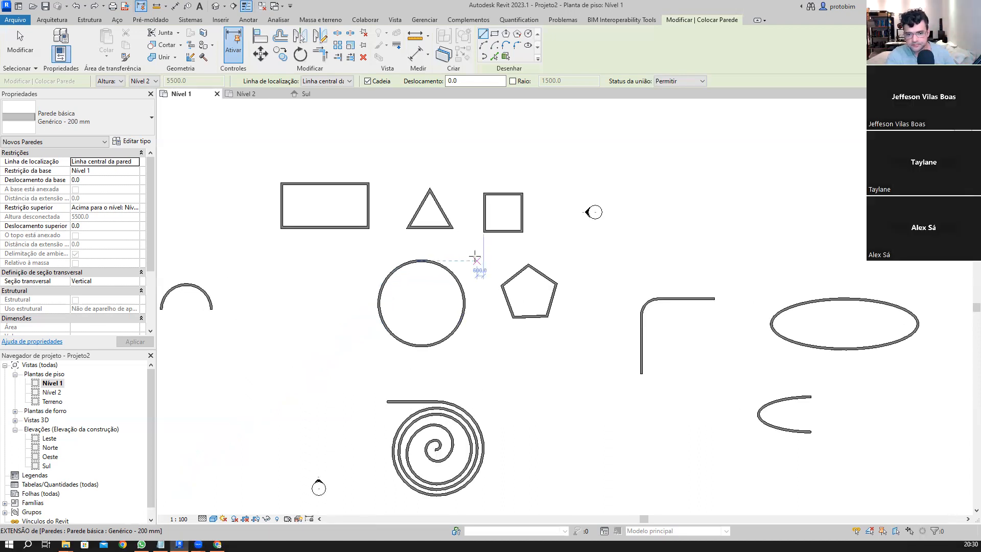
pyautogui.press('Escape')
pyautogui.scroll(-1, 457, 204)
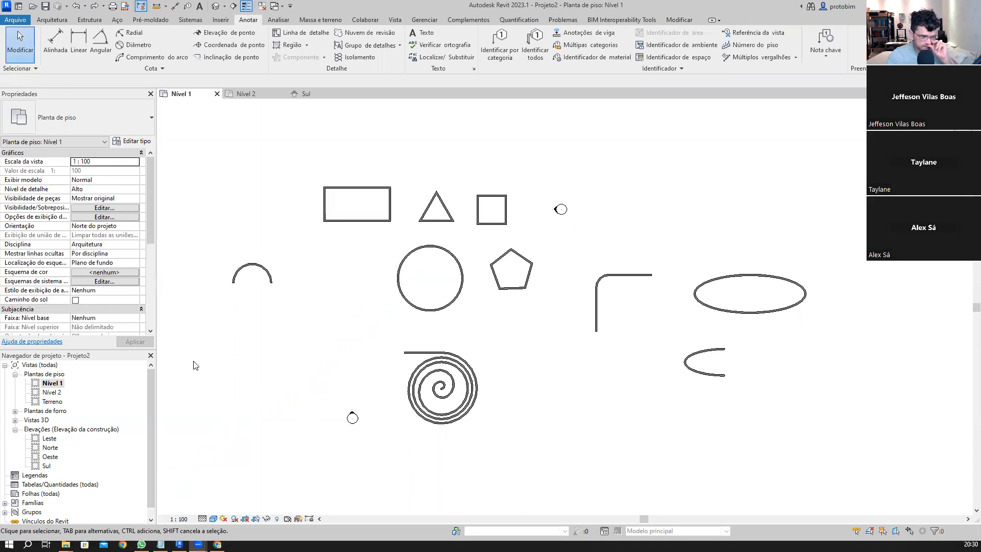
pyautogui.moveTo(231, 177); pyautogui.dragTo(275, 120)
# - Draw a triangular wall shape above the ellipse with the inscribed polygon tool set to 3 sides
pyautogui.click(51, 19)
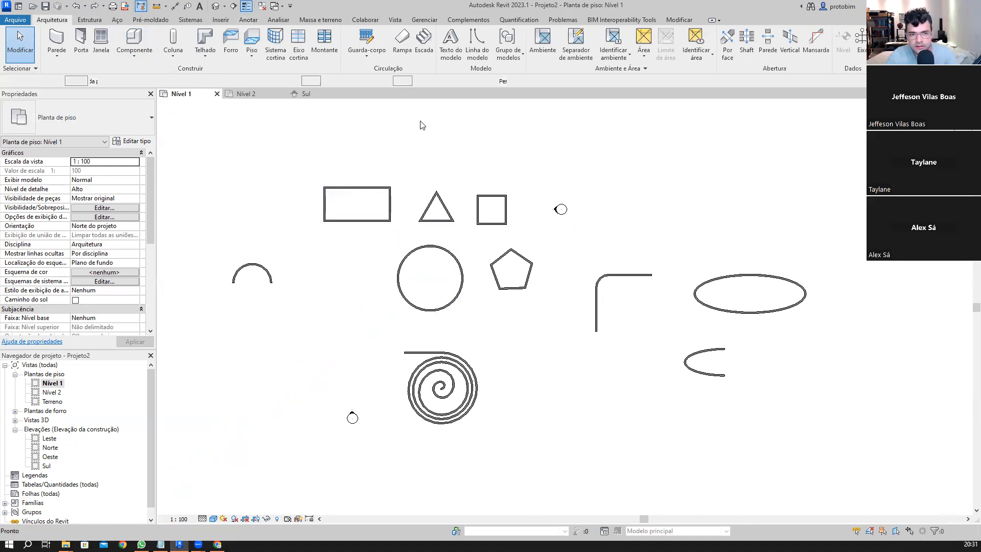
pyautogui.press('w')
pyautogui.press('a')
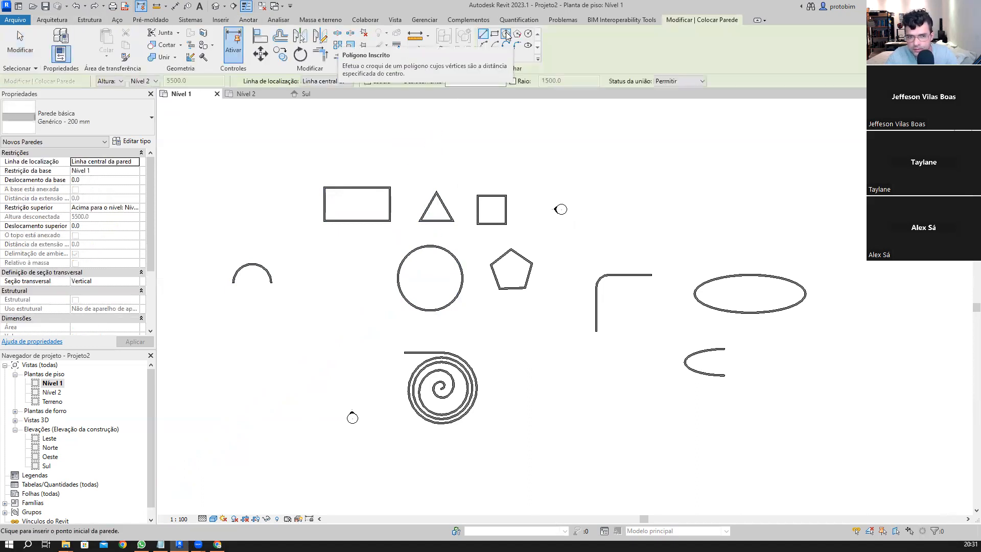
pyautogui.click(506, 34)
pyautogui.moveTo(451, 80); pyautogui.dragTo(414, 80)
pyautogui.write('3')
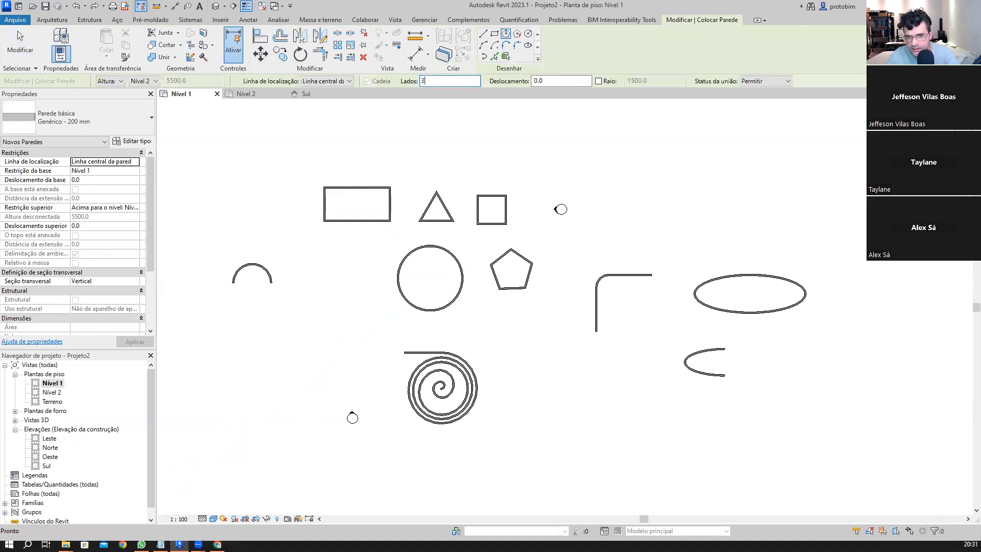
pyautogui.moveTo(691, 176); pyautogui.dragTo(530, 203, button='middle')
pyautogui.click(541, 185)
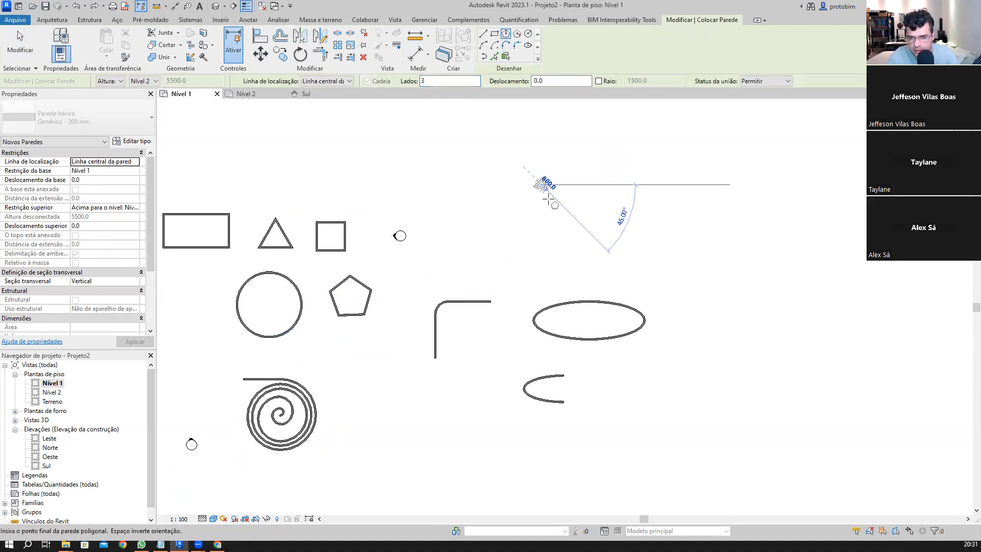
pyautogui.click(572, 205)
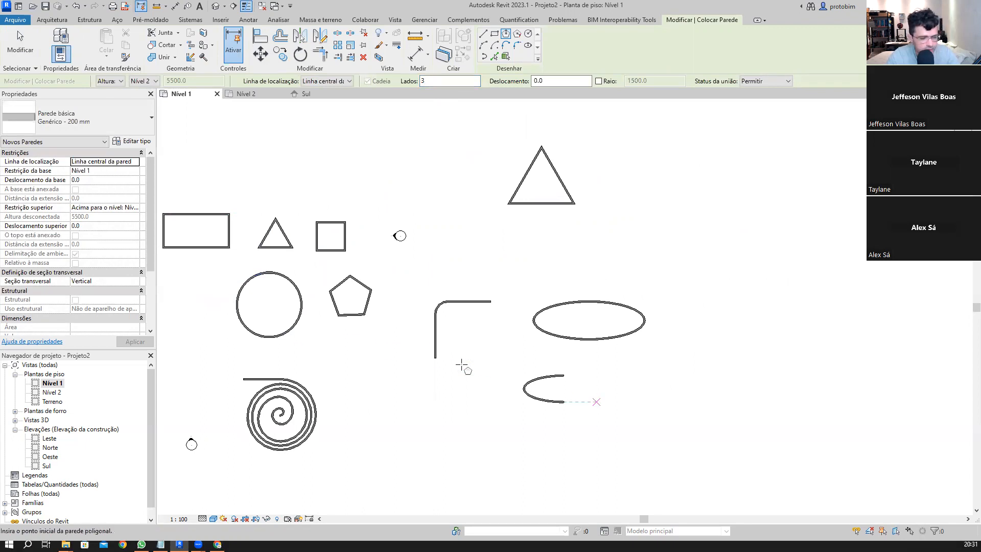
pyautogui.scroll(-1, 503, 350)
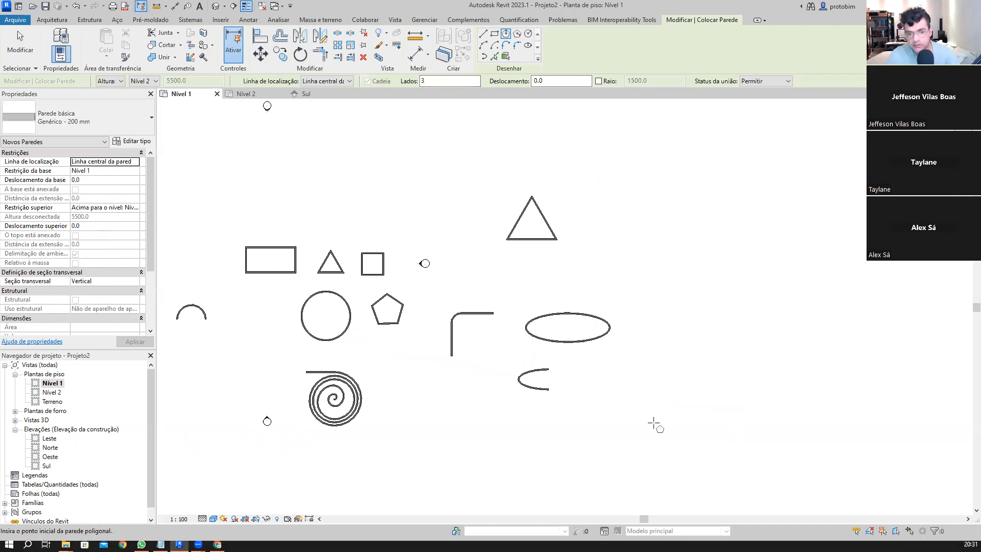
pyautogui.press('Escape')
# - Delete all the walls from the Nível 1 plan, including the large triangle, leaving only the four elevation markers
pyautogui.moveTo(621, 420); pyautogui.dragTo(474, 180)
pyautogui.moveTo(475, 223); pyautogui.dragTo(299, 308)
pyautogui.press('Delete')
pyautogui.moveTo(392, 232); pyautogui.dragTo(196, 362)
pyautogui.press('Delete')
pyautogui.press('Escape')
pyautogui.moveTo(400, 221); pyautogui.dragTo(198, 332)
pyautogui.press('Delete')
pyautogui.moveTo(388, 351); pyautogui.dragTo(495, 366, button='middle')
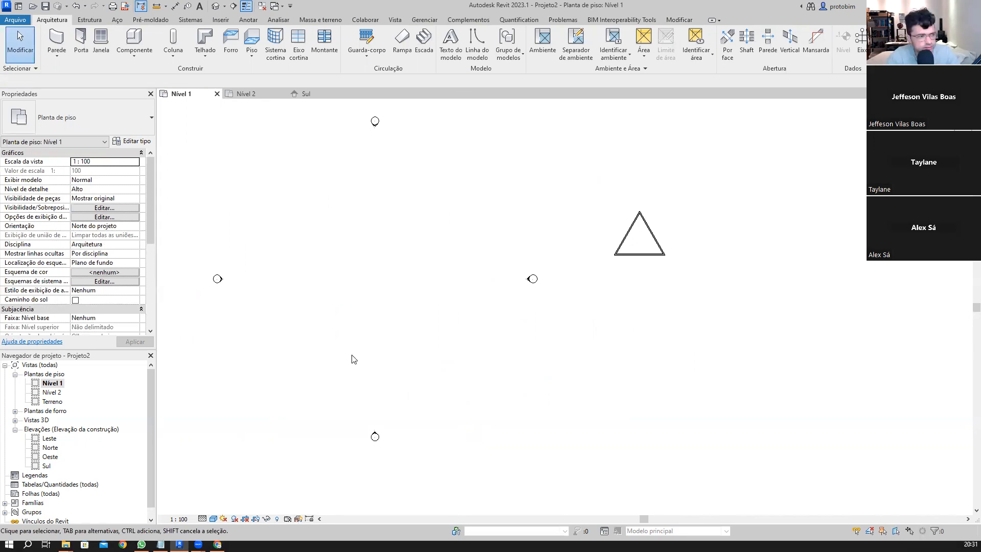
pyautogui.moveTo(669, 220); pyautogui.dragTo(617, 263)
pyautogui.press('Delete')
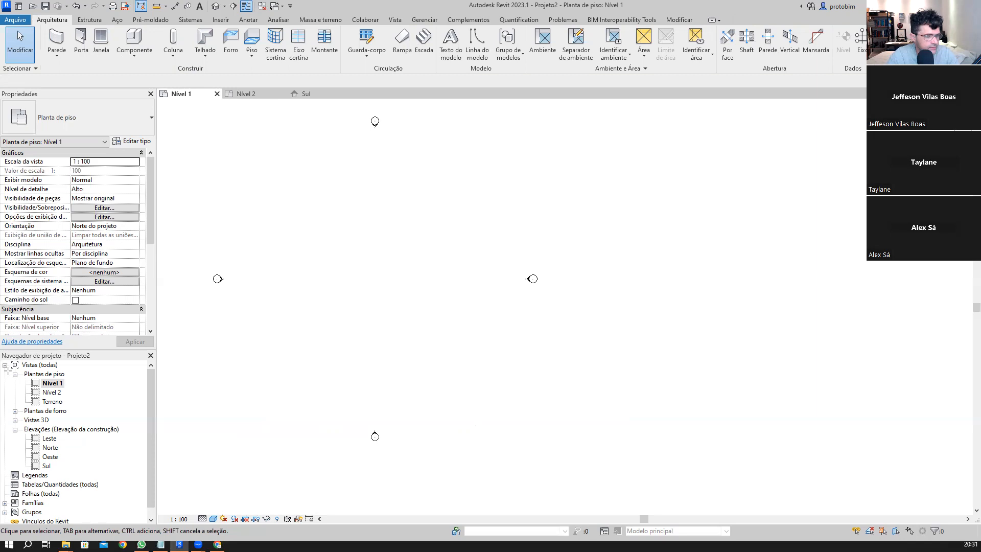
# - Open the program options at the Interface do usuário page
pyautogui.moveTo(257, 202)
pyautogui.mouseDown()
pyautogui.moveTo(43, 84)
pyautogui.moveTo(28, 24)
pyautogui.mouseUp()
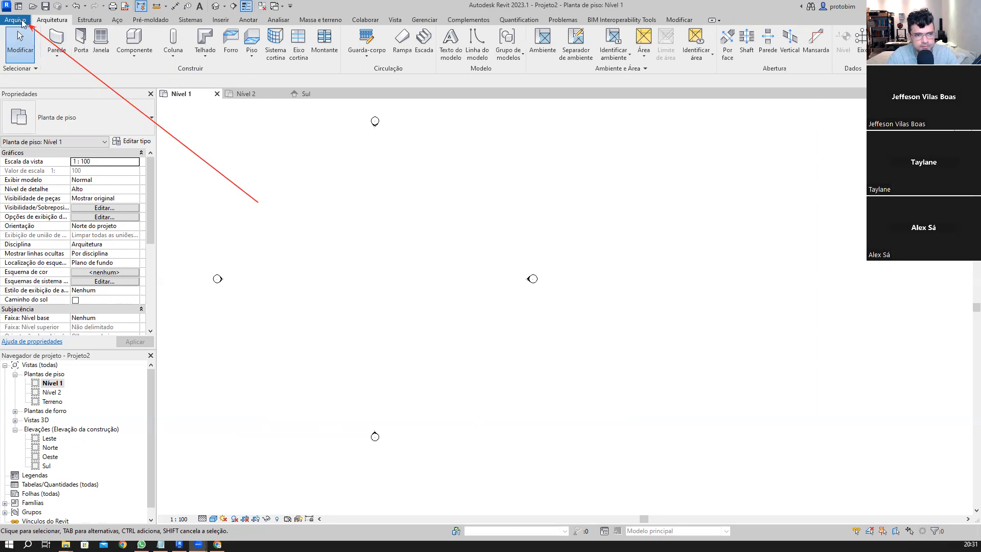
pyautogui.click(15, 20)
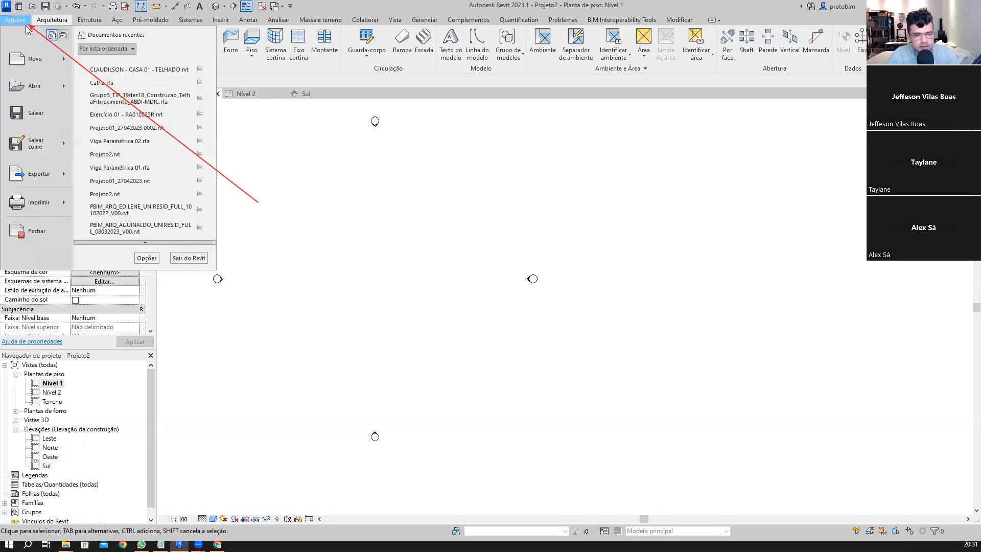
pyautogui.click(148, 259)
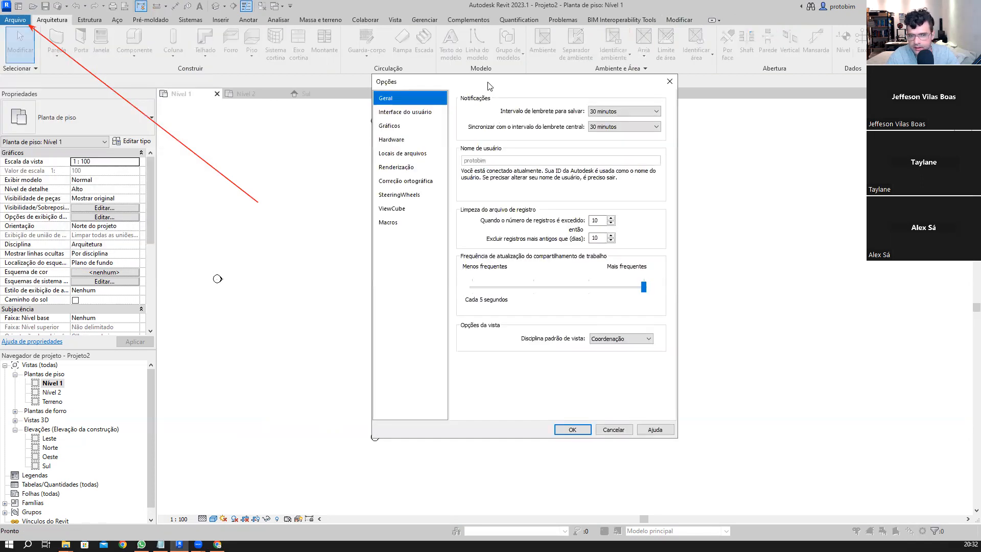
pyautogui.moveTo(488, 86); pyautogui.dragTo(645, 120)
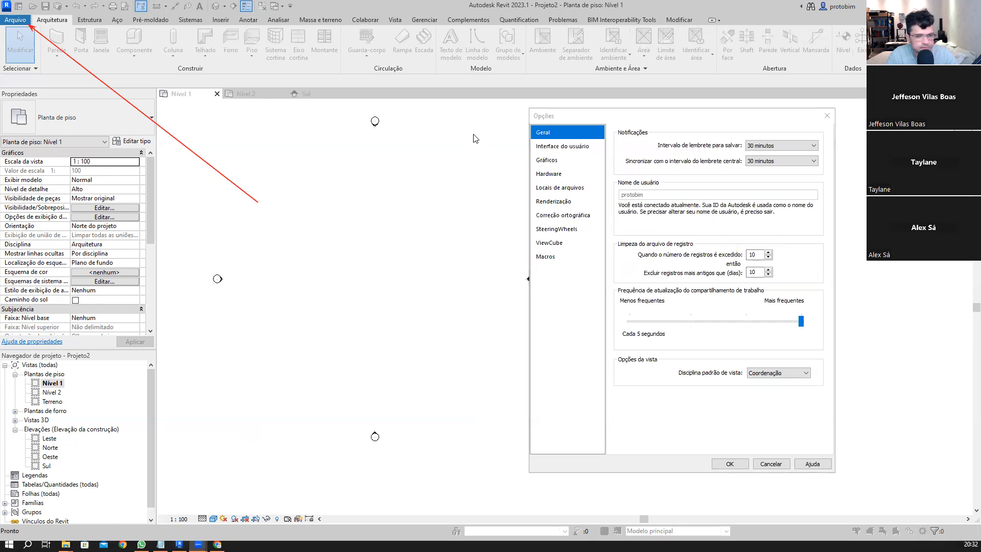
pyautogui.click(562, 146)
pyautogui.moveTo(684, 120); pyautogui.dragTo(611, 125)
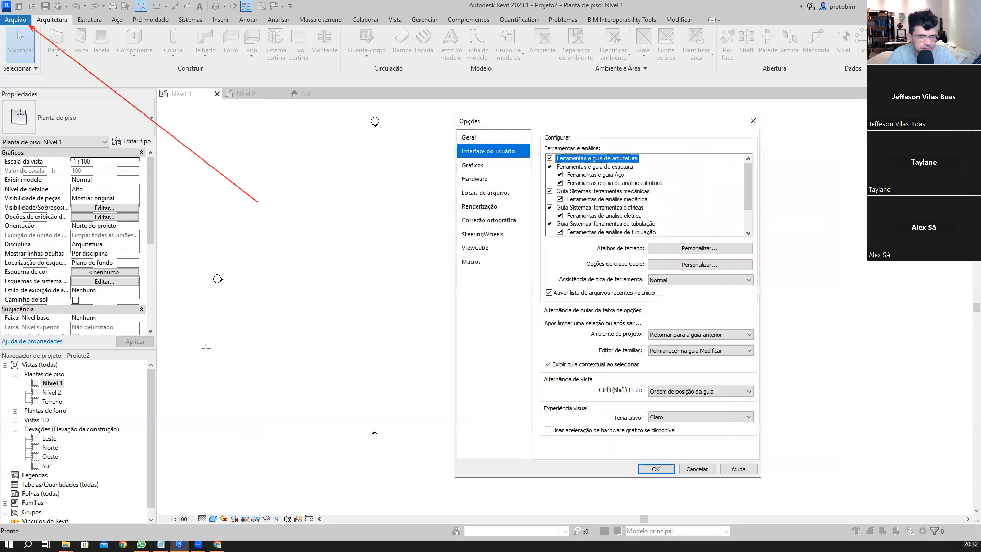
# - Open the keyboard shortcut customization (Atalhos de teclado) from the user interface options
pyautogui.moveTo(452, 142); pyautogui.dragTo(533, 161)
pyautogui.moveTo(593, 240); pyautogui.dragTo(759, 257)
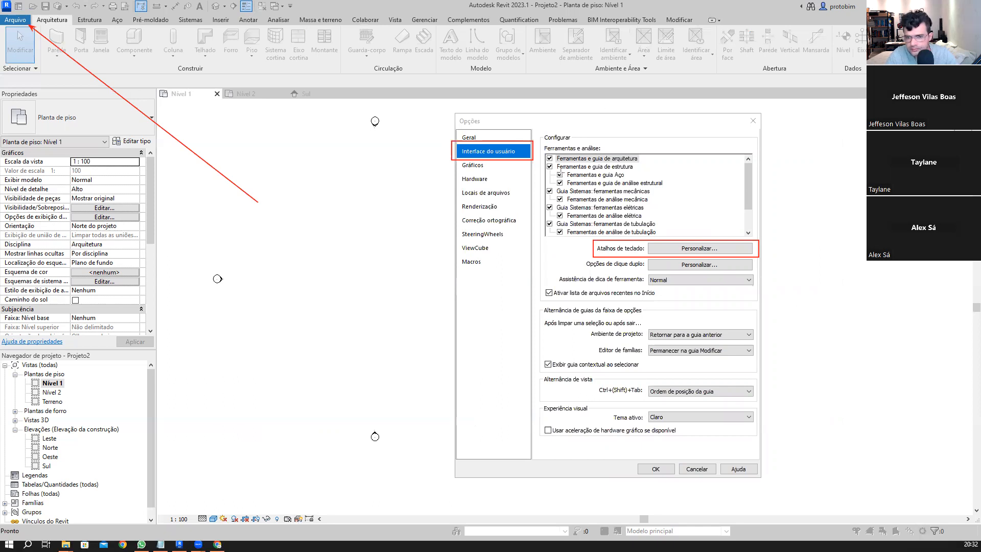
pyautogui.moveTo(528, 170); pyautogui.dragTo(586, 241)
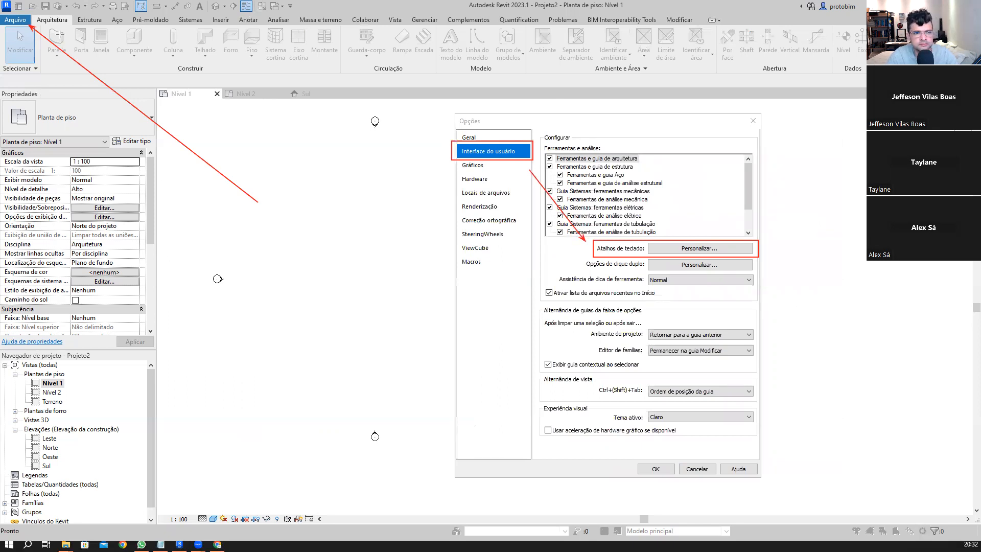
pyautogui.moveTo(35, 26); pyautogui.dragTo(432, 145)
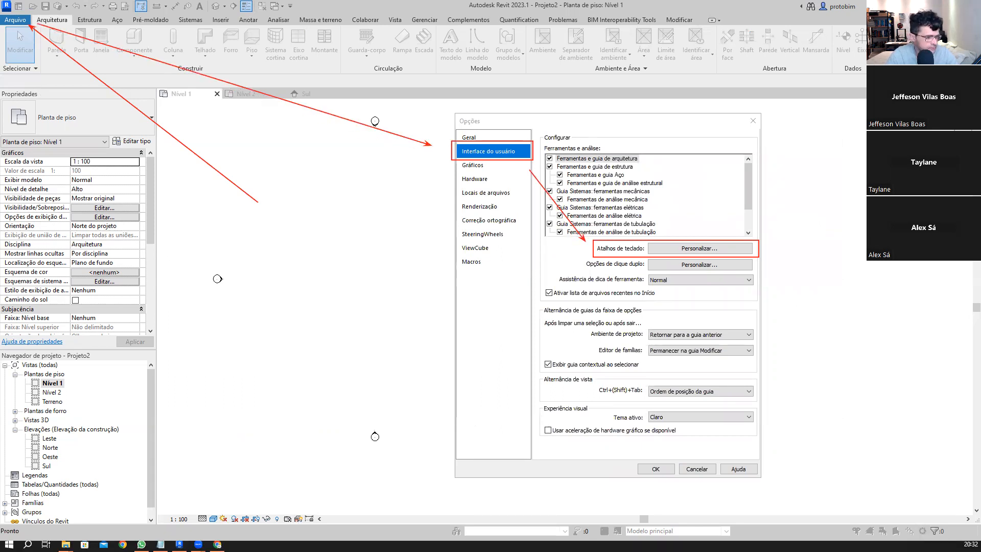
pyautogui.click(729, 253)
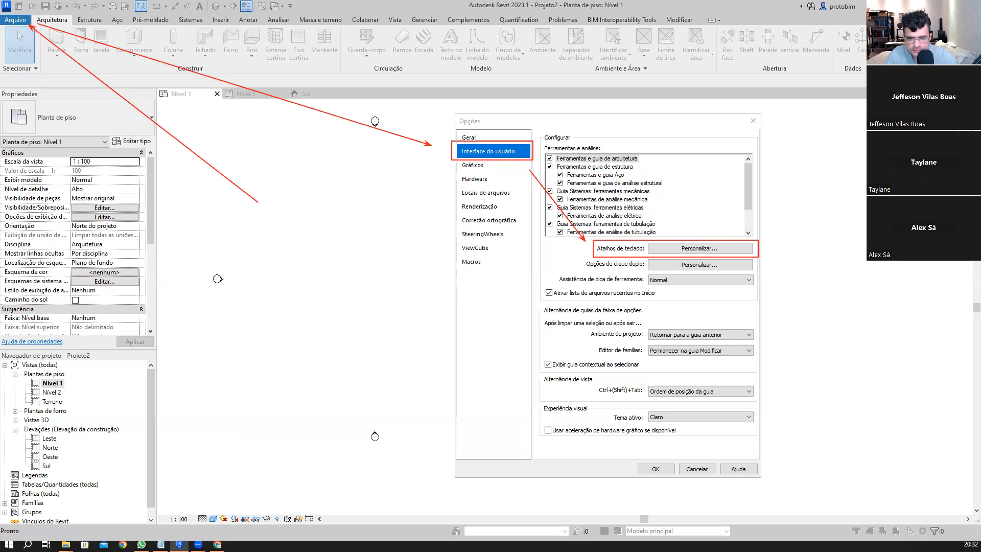
# - Examine the list of commands and their assigned keyboard shortcuts, narrowing the Comando column
pyautogui.scroll(-6, 316, 352)
pyautogui.scroll(6, 318, 352)
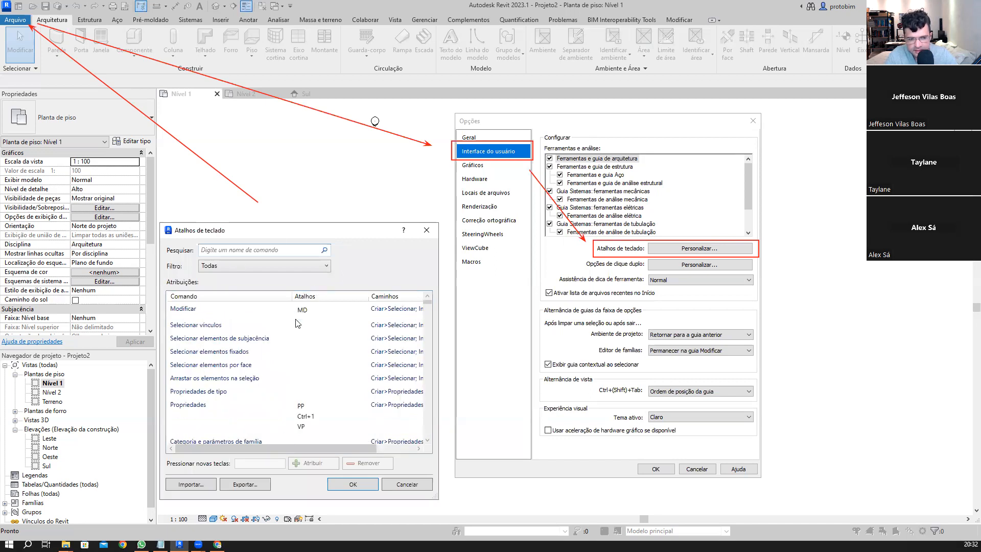
pyautogui.scroll(-1, 313, 346)
pyautogui.scroll(1, 256, 340)
pyautogui.moveTo(292, 297); pyautogui.dragTo(274, 296)
pyautogui.click(294, 325)
pyautogui.scroll(-6, 295, 340)
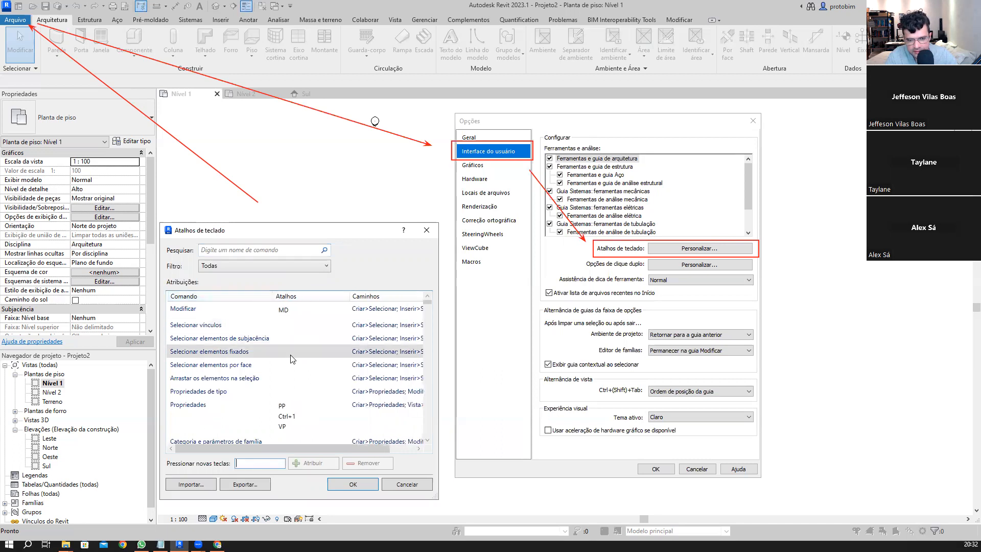
pyautogui.scroll(-10, 295, 357)
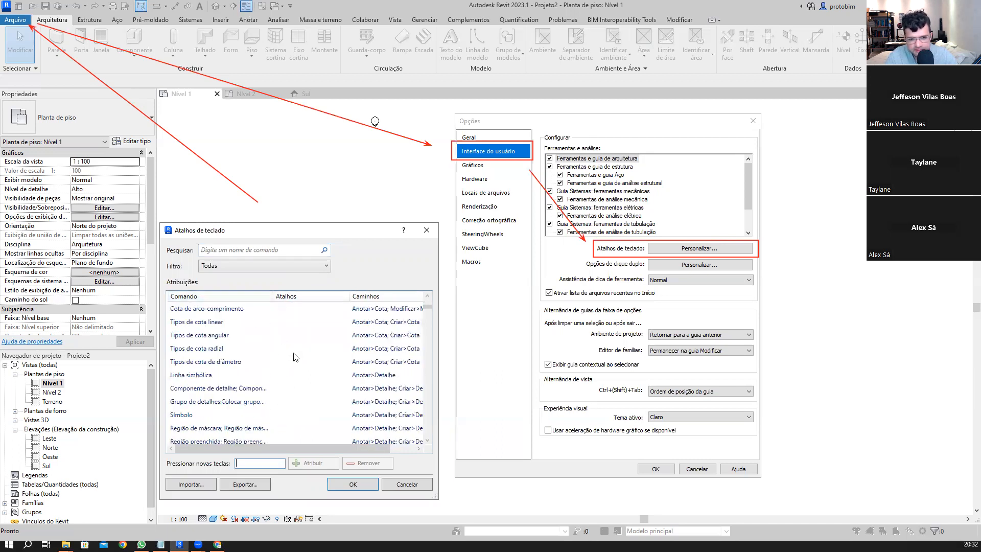
pyautogui.scroll(-10, 297, 354)
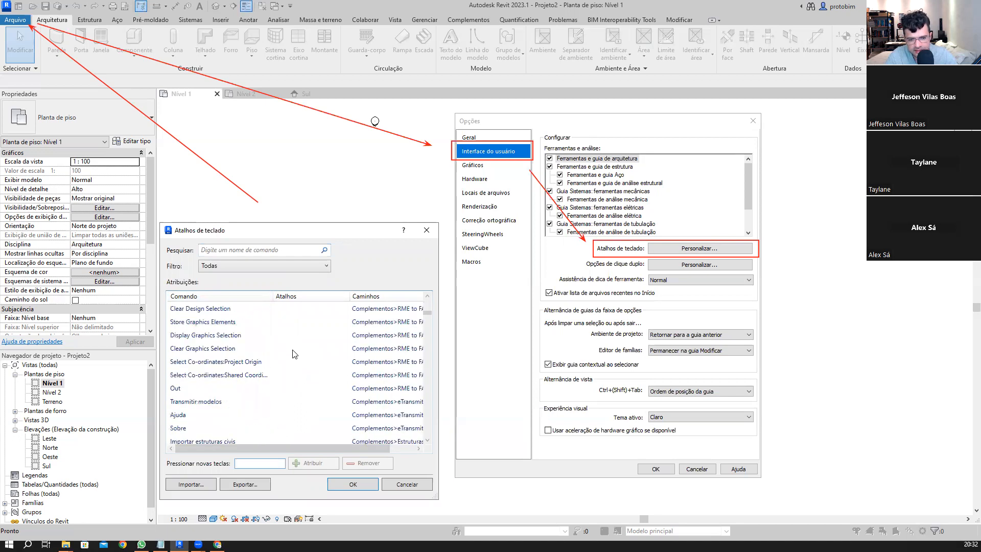
pyautogui.scroll(-5, 296, 355)
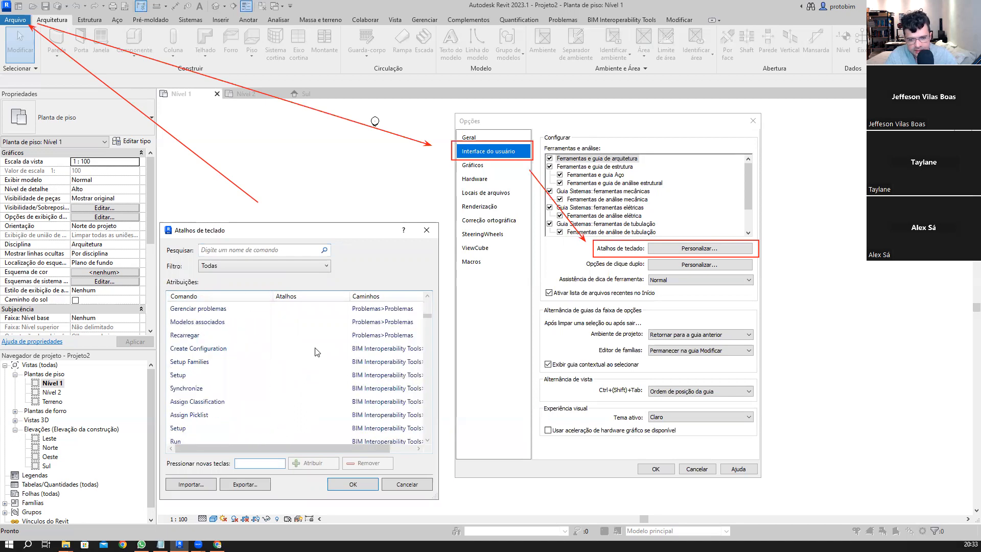
pyautogui.scroll(-6, 305, 364)
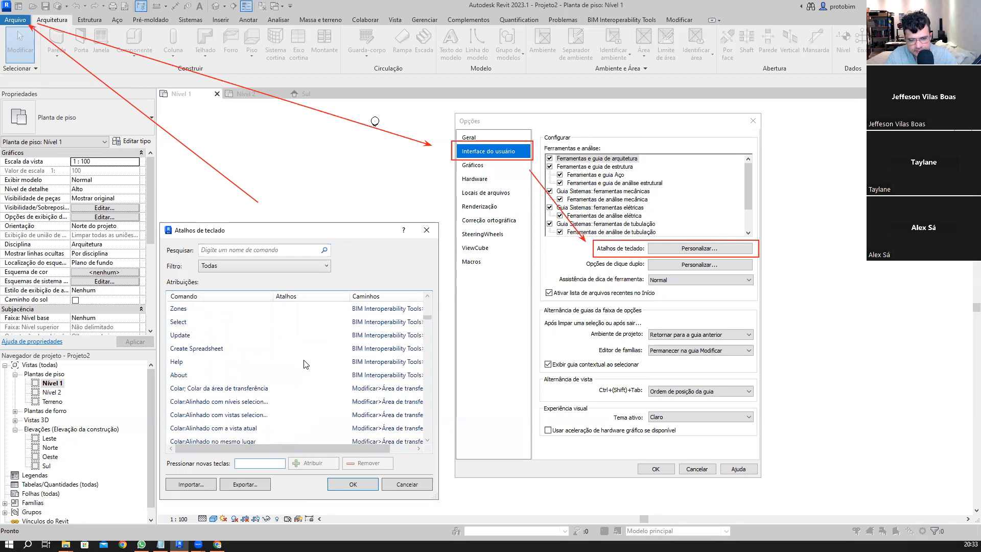
# - Search the shortcut list for "retân", narrow the Atalhos column and widen the dialog
pyautogui.click(240, 252)
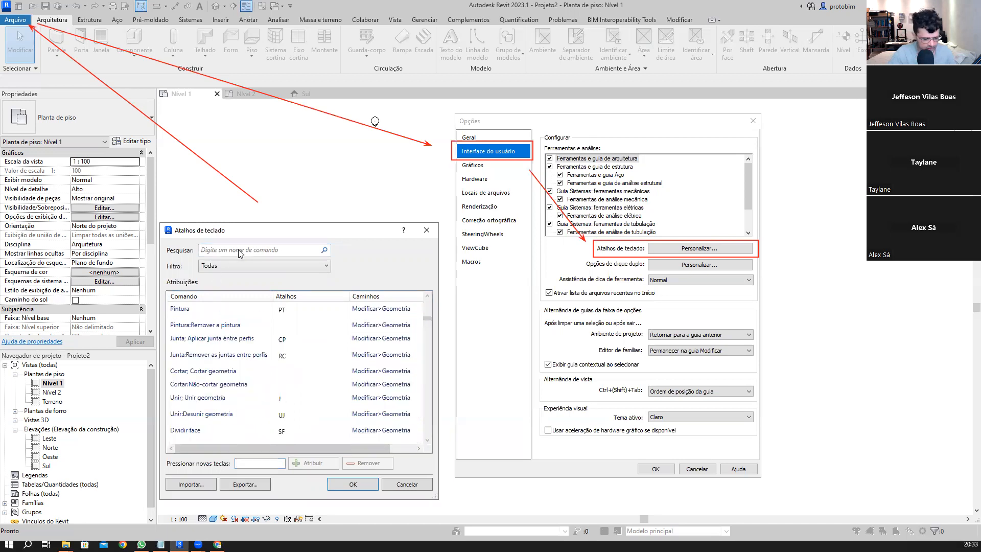
pyautogui.write('retân')
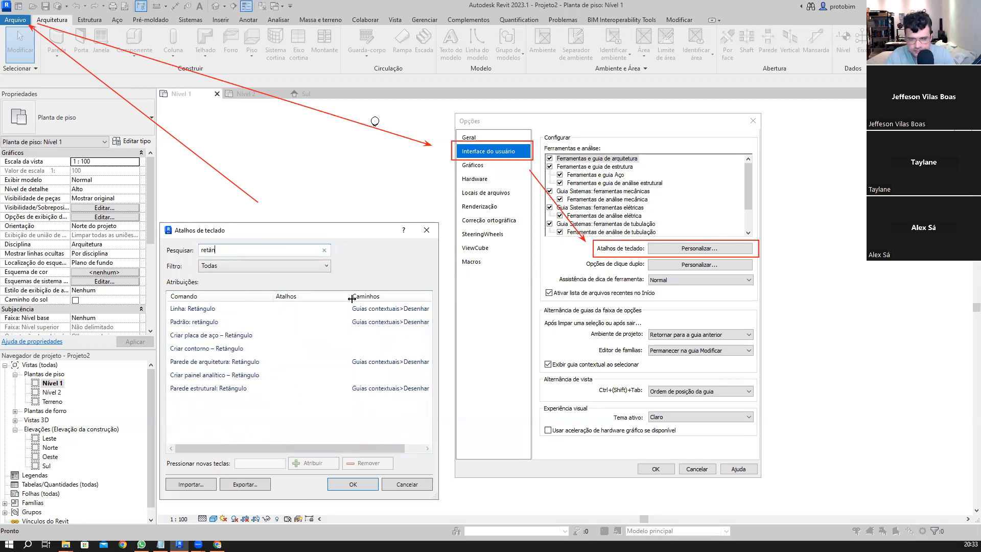
pyautogui.moveTo(341, 298); pyautogui.dragTo(336, 297)
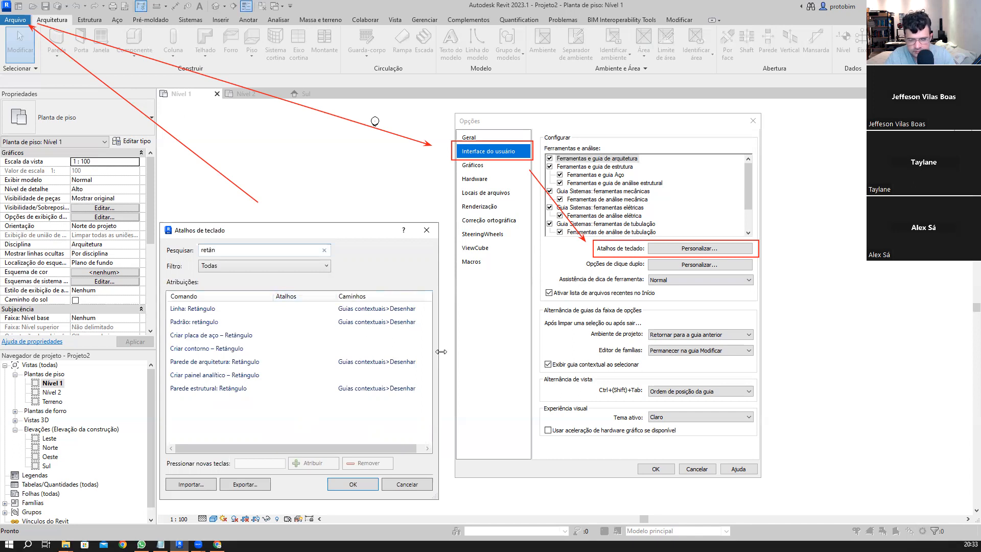
pyautogui.moveTo(441, 352); pyautogui.dragTo(487, 352)
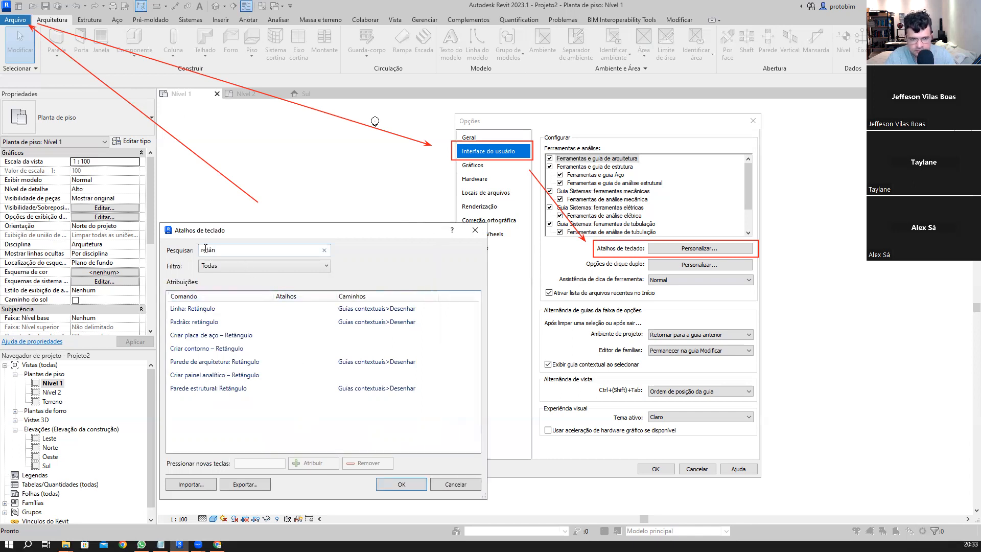
# - Try the search term "rect" in the shortcut list, and search for "retâ" instead
pyautogui.press('BackSpace')
pyautogui.press('BackSpace')
pyautogui.press('BackSpace')
pyautogui.write('x')
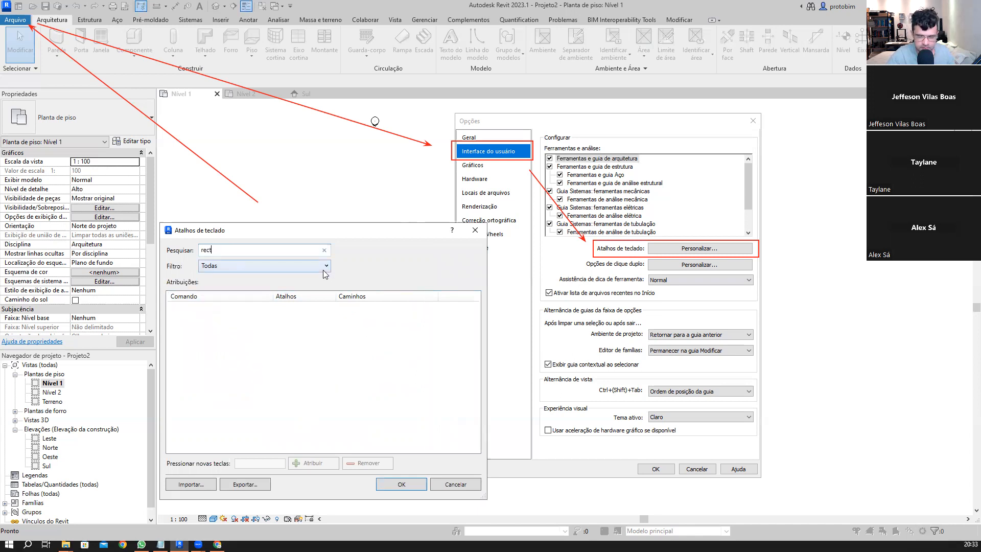
pyautogui.press('BackSpace')
pyautogui.press('BackSpace')
pyautogui.write('t')
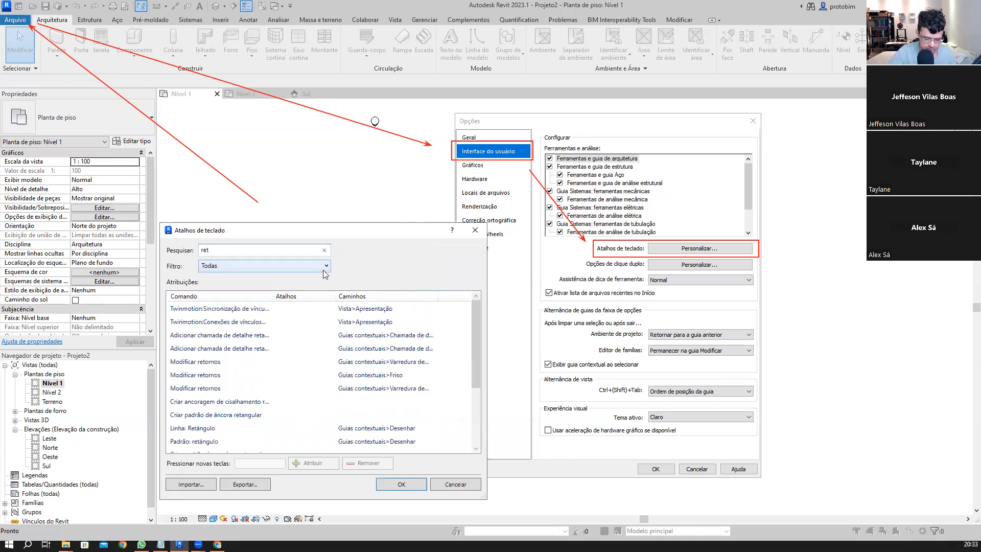
pyautogui.write('â')
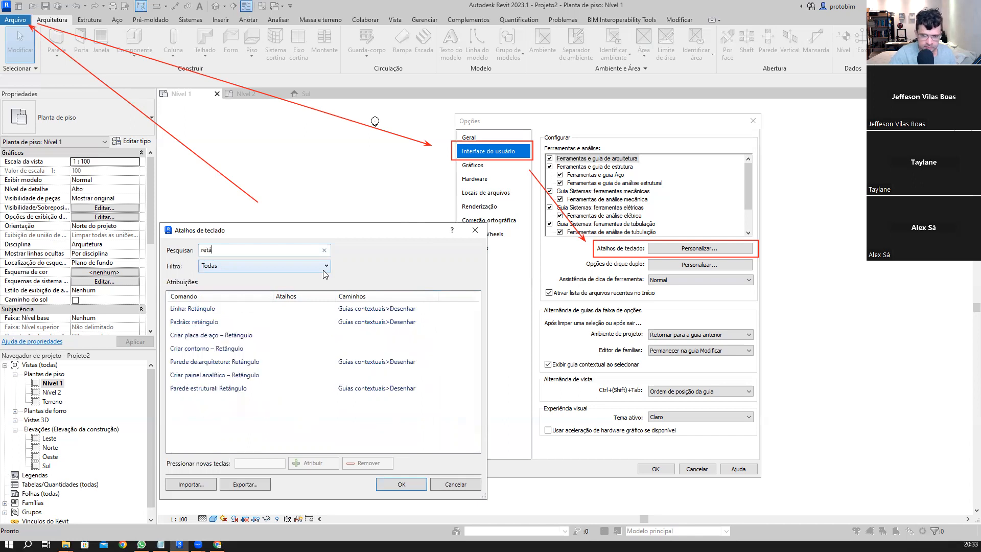
# - Assign the shortcut RET to the command Linha: Retângulo
pyautogui.click(385, 309)
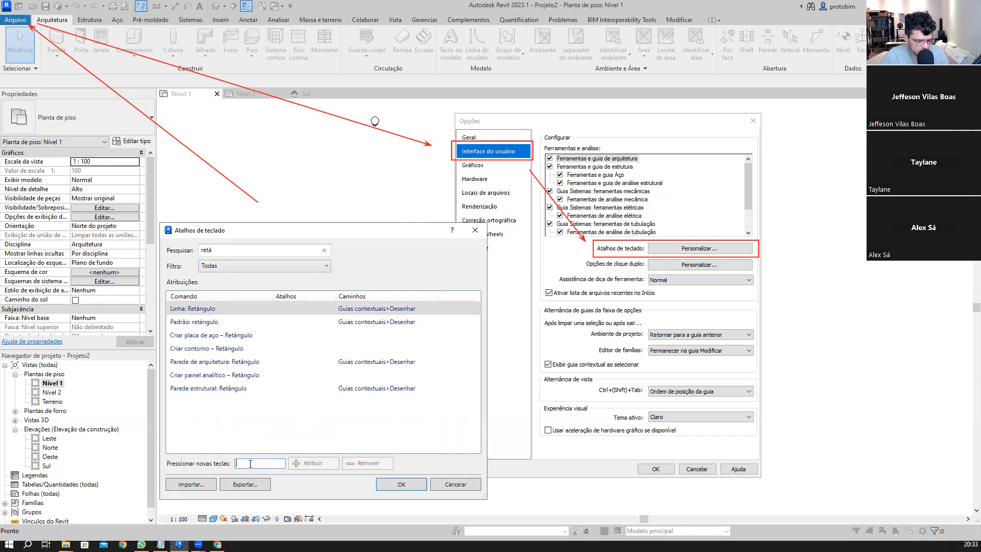
pyautogui.write('RE')
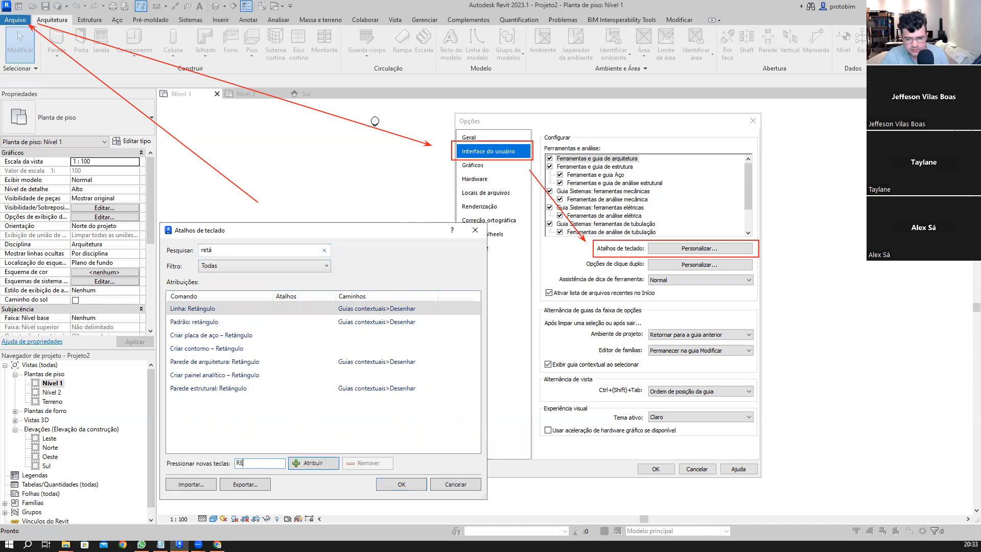
pyautogui.write('T')
pyautogui.click(314, 463)
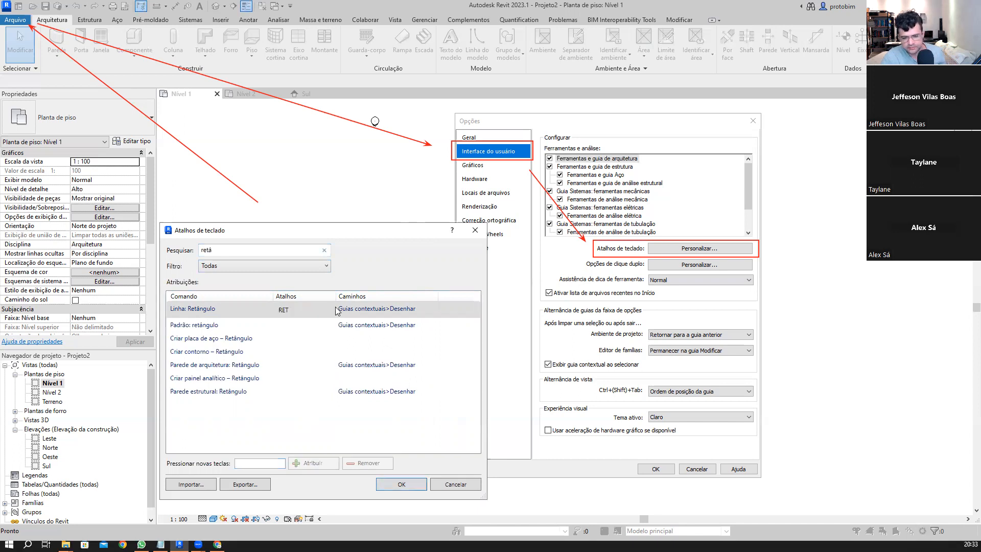
# - Try assigning RET to Linha: Retângulo a second time, and remove that command's shortcut
pyautogui.click(260, 461)
pyautogui.write('RET')
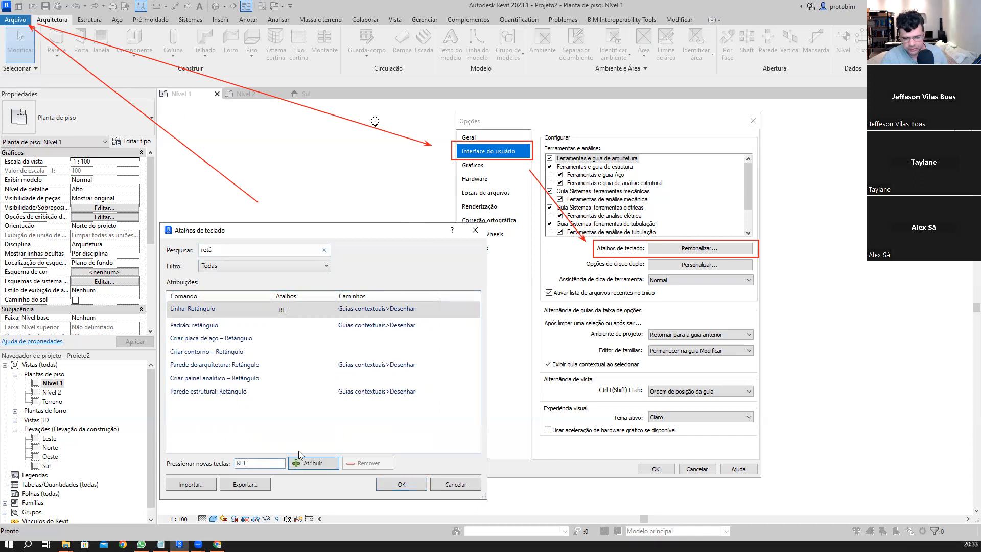
pyautogui.click(309, 467)
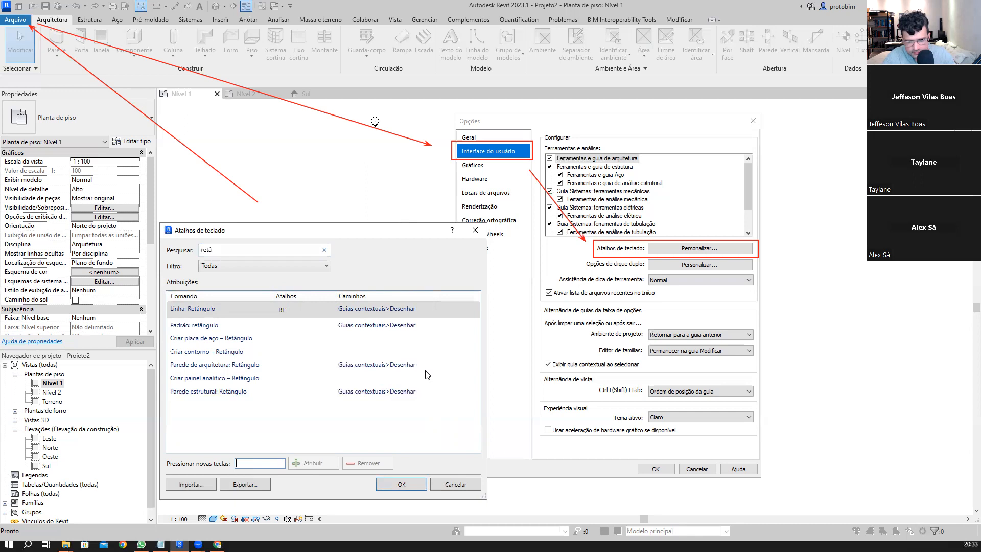
pyautogui.click(295, 309)
pyautogui.click(371, 465)
# - Assign the shortcut RET to the command Parede de arquitetura: Retângulo
pyautogui.click(279, 362)
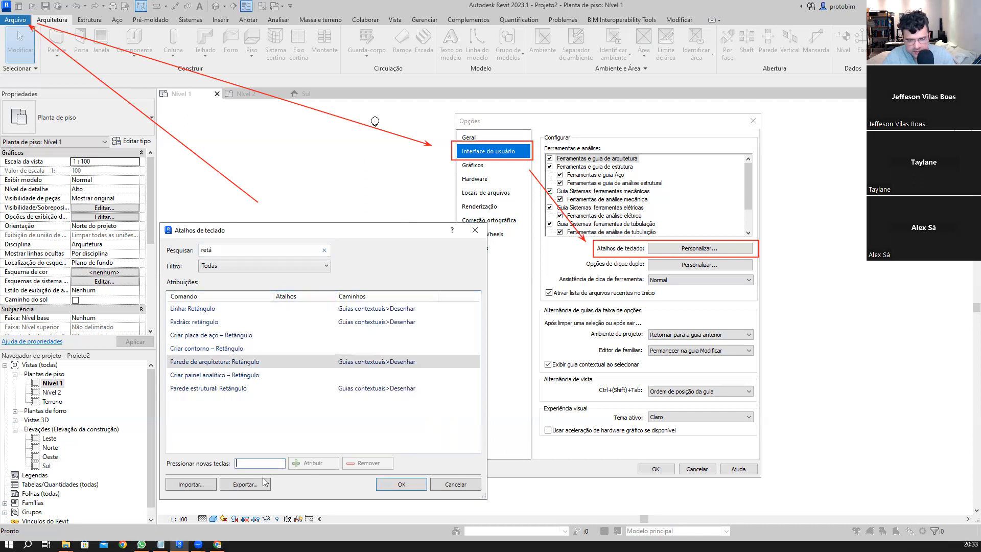
pyautogui.click(264, 466)
pyautogui.write('RET')
pyautogui.click(322, 466)
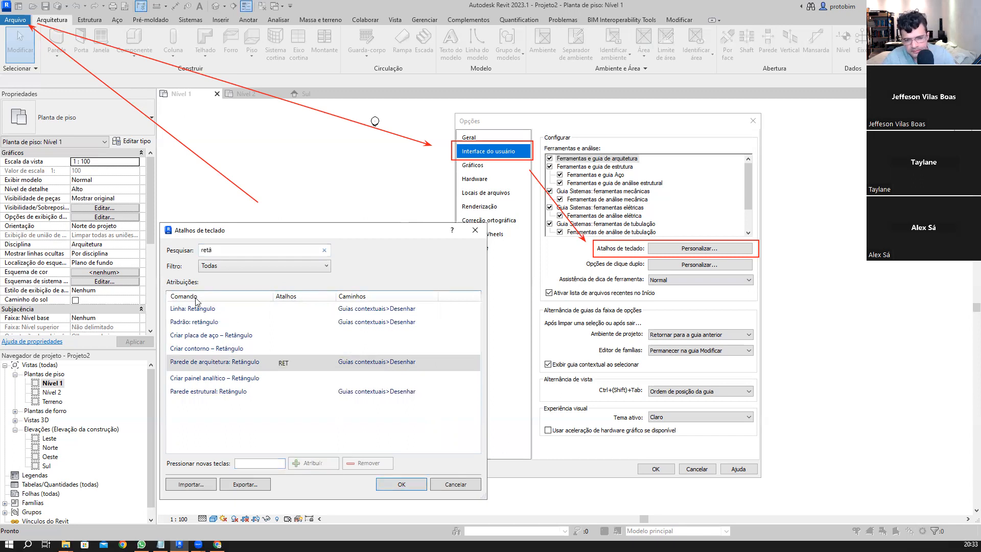
# - Try to assign the duplicate shortcut RET to Linha: Retângulo, and cancel the assignment
pyautogui.click(207, 312)
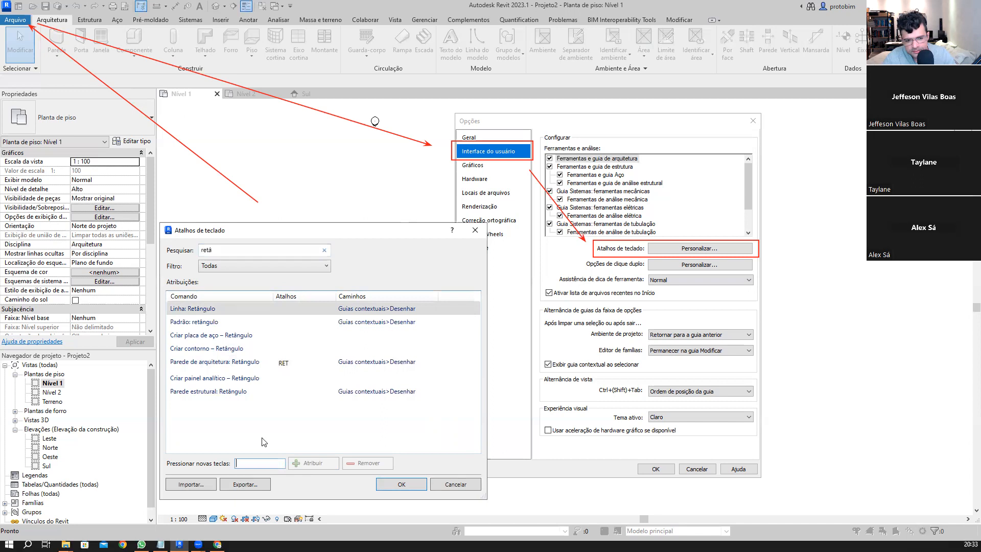
pyautogui.click(259, 464)
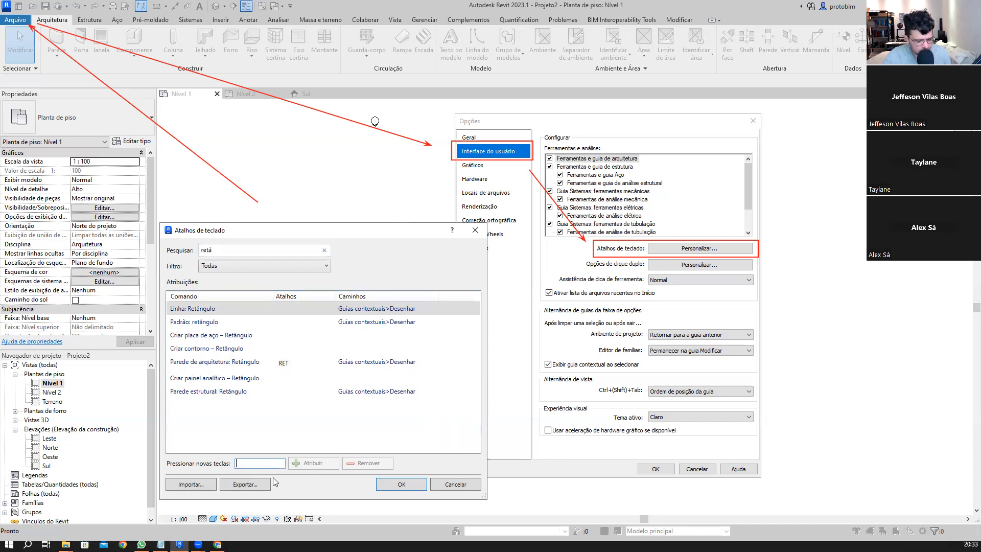
pyautogui.write('RET')
pyautogui.click(305, 464)
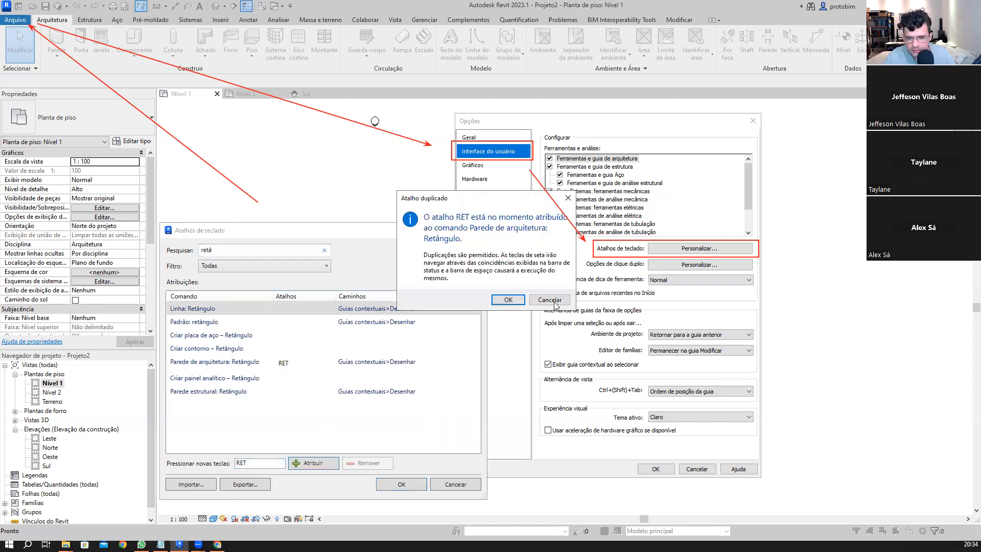
pyautogui.press('Escape')
# - Compare the rectangle commands in the filtered list, from Parede de arquitetura and Parede estrutural to Criar contorno and Criar placa de aço
pyautogui.click(297, 364)
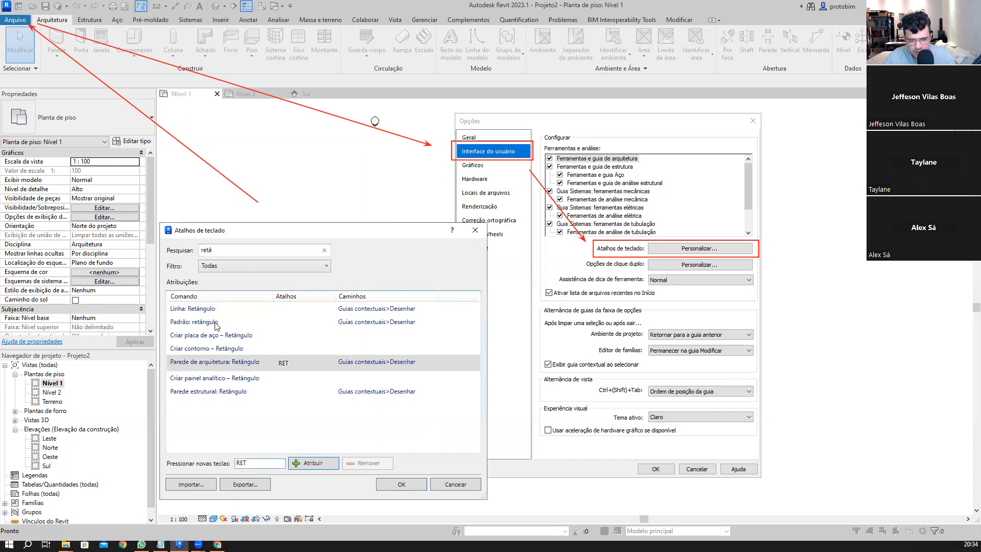
pyautogui.click(237, 310)
pyautogui.click(239, 392)
pyautogui.click(245, 378)
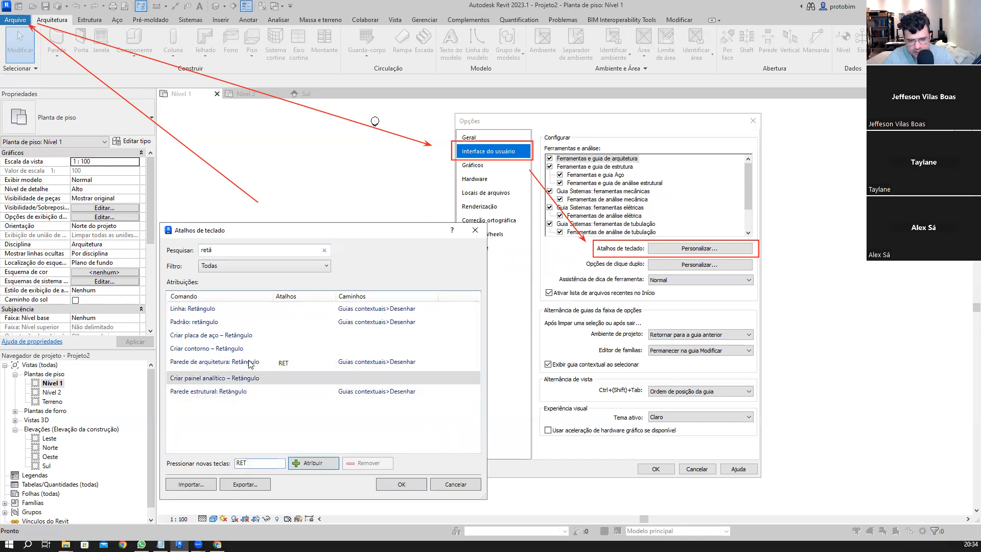
pyautogui.click(243, 350)
pyautogui.click(225, 334)
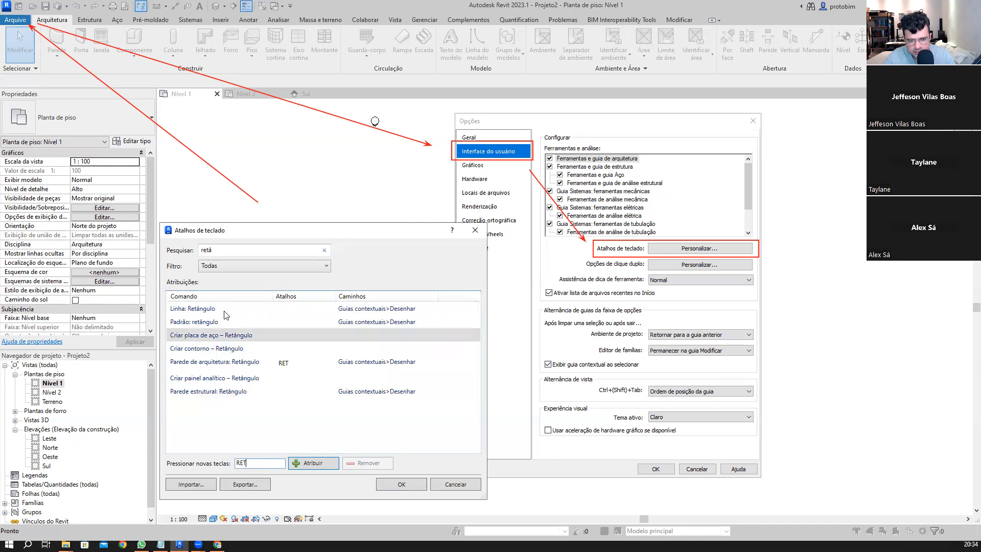
# - Assign the shortcut RET to Parede de arquitetura: Retângulo, and save the keyboard shortcuts and the options
pyautogui.click(224, 311)
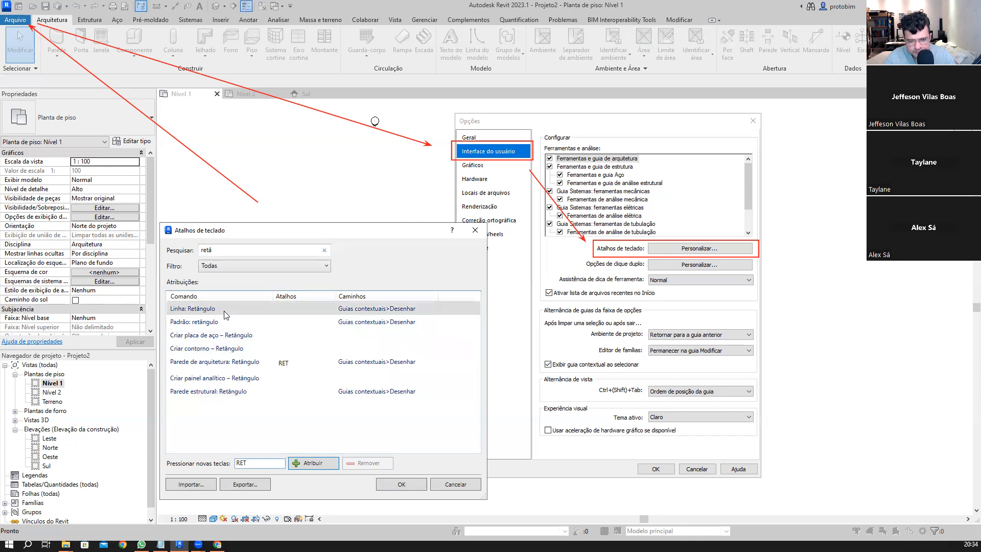
pyautogui.click(229, 363)
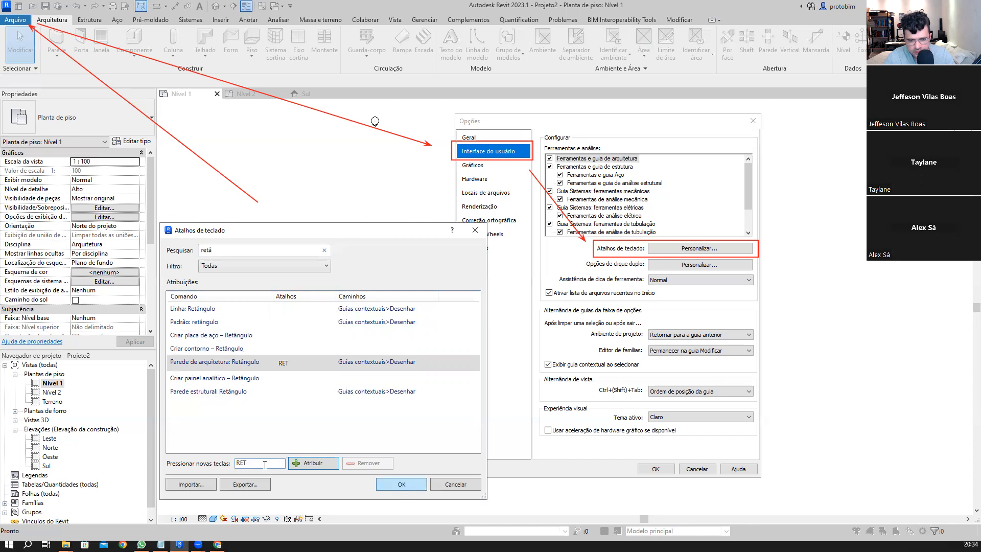
pyautogui.click(306, 466)
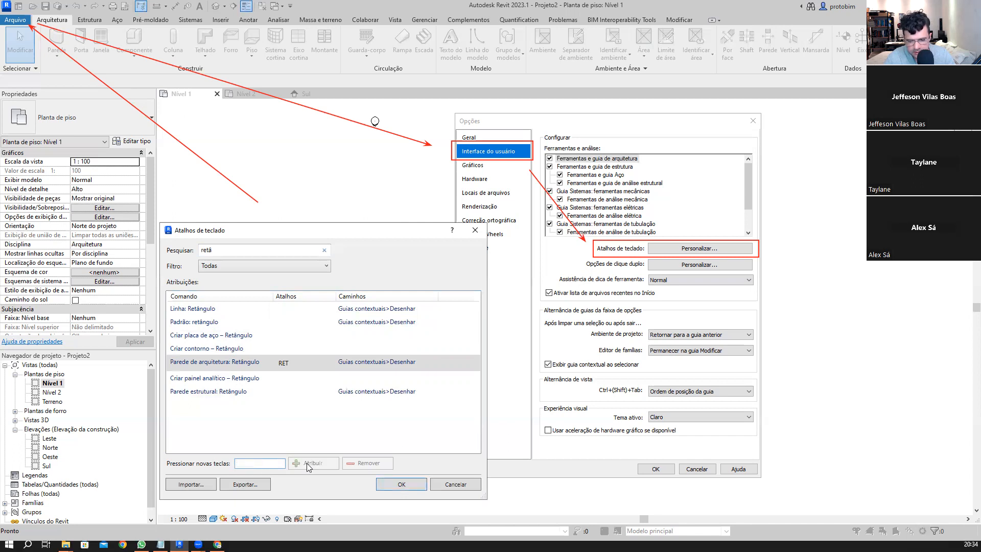
pyautogui.click(402, 485)
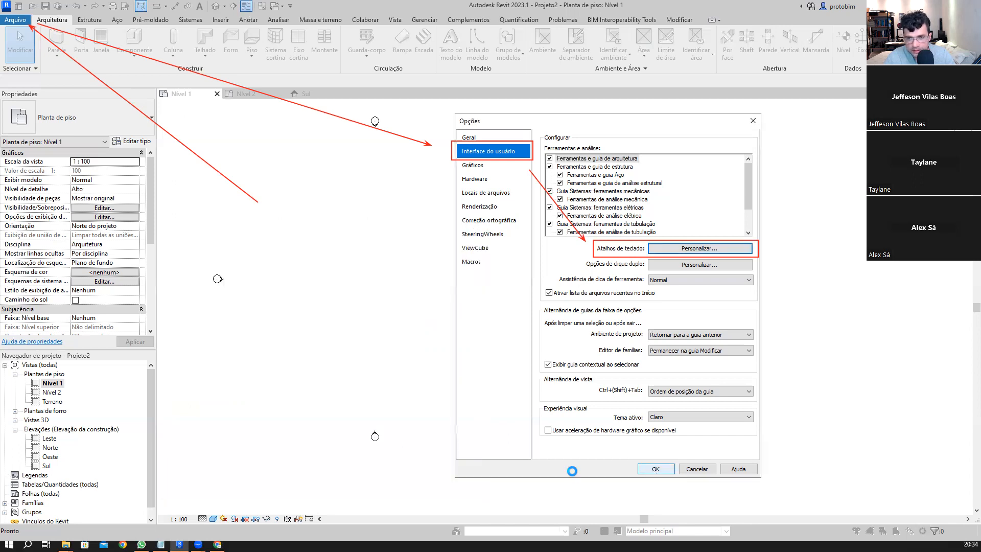
pyautogui.click(656, 469)
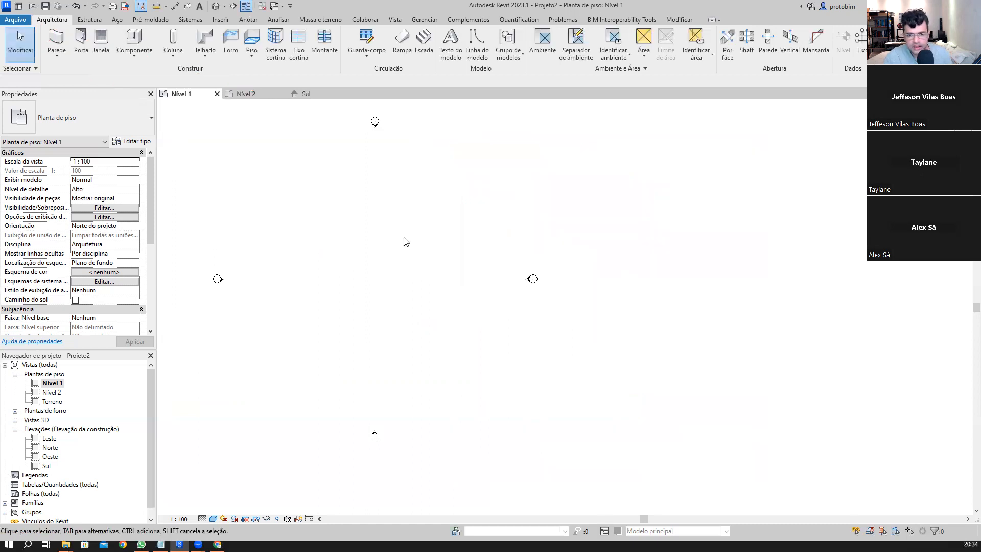
# - Draw a rectangle of Genérico - 200 mm walls, about 11800 by 6800 mm, between the elevation markers on Nível 1
pyautogui.press('w')
pyautogui.press('a')
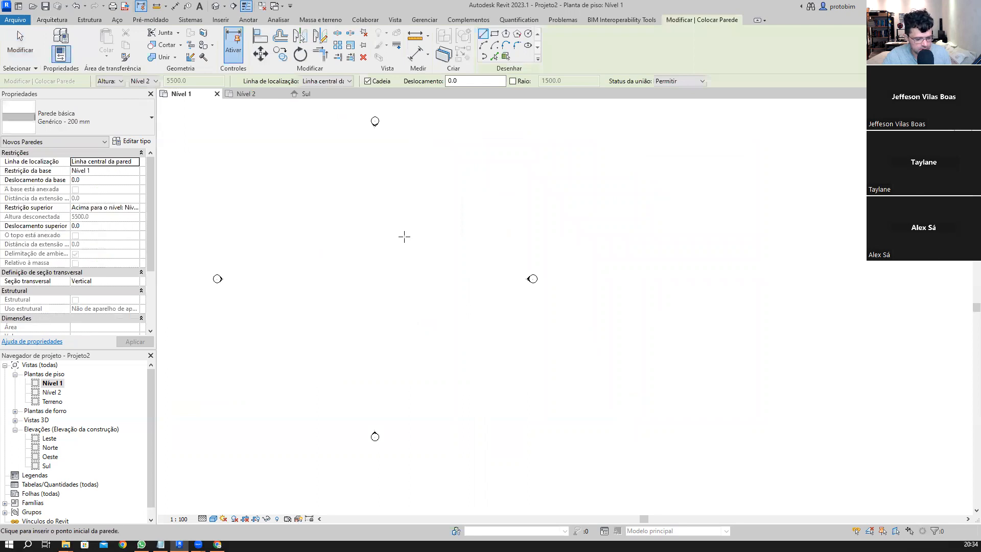
pyautogui.press('r')
pyautogui.press('e')
pyautogui.click(334, 211)
pyautogui.click(410, 256)
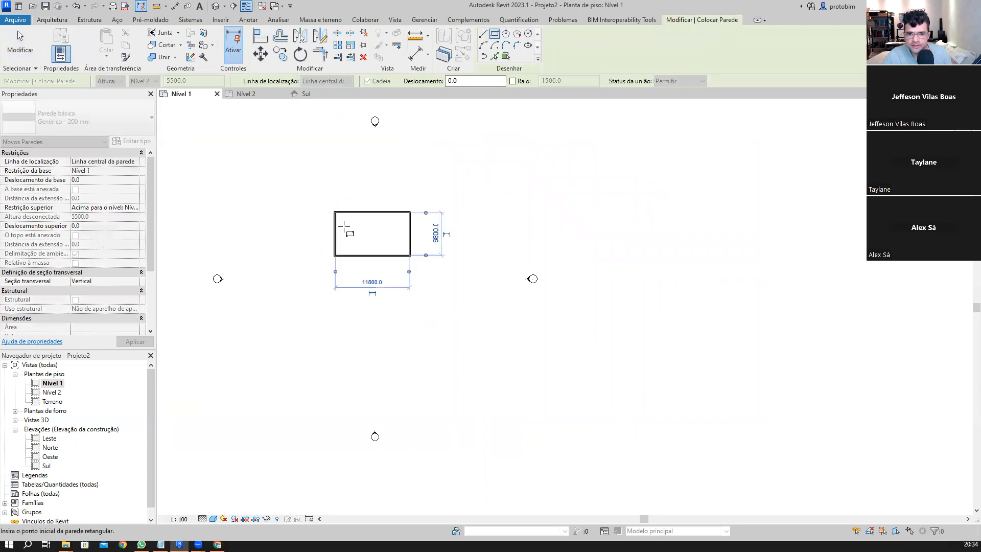
pyautogui.scroll(4, 344, 228)
pyautogui.moveTo(475, 225); pyautogui.dragTo(516, 238, button='middle')
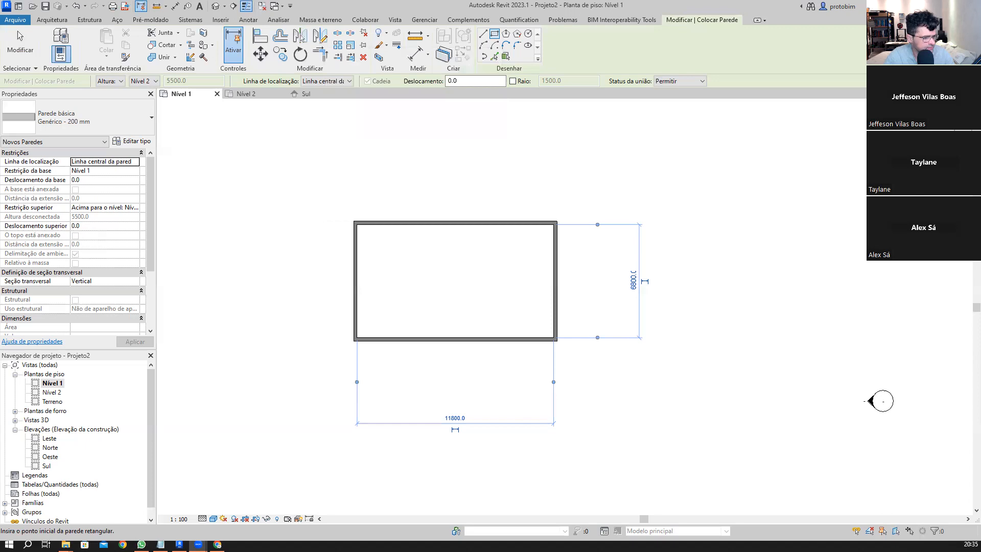
pyautogui.press('Escape')
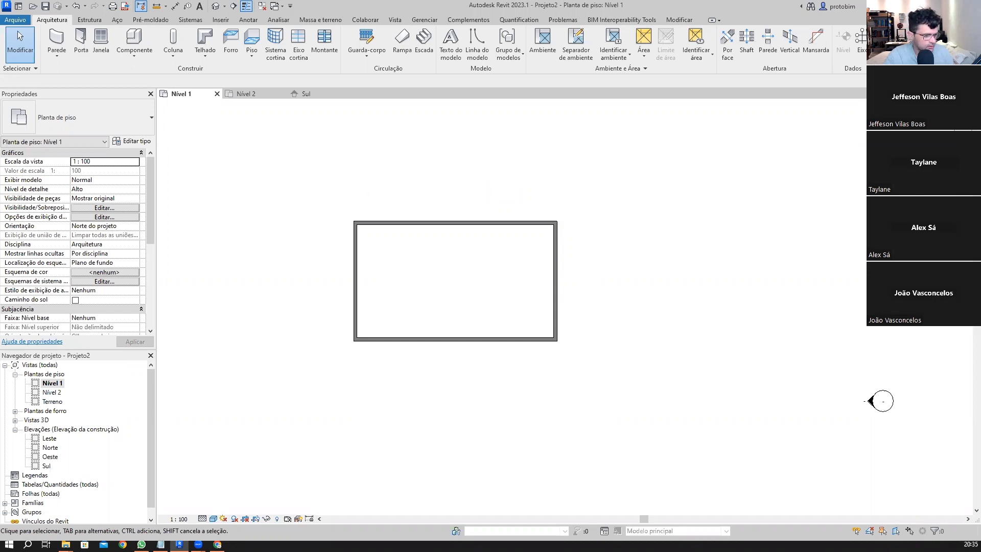
# - Add the red on-screen note "KS - KEYBOARD SHORTCUS - ATALHOS DE TECLADO" above the wall rectangle
pyautogui.click(174, 124)
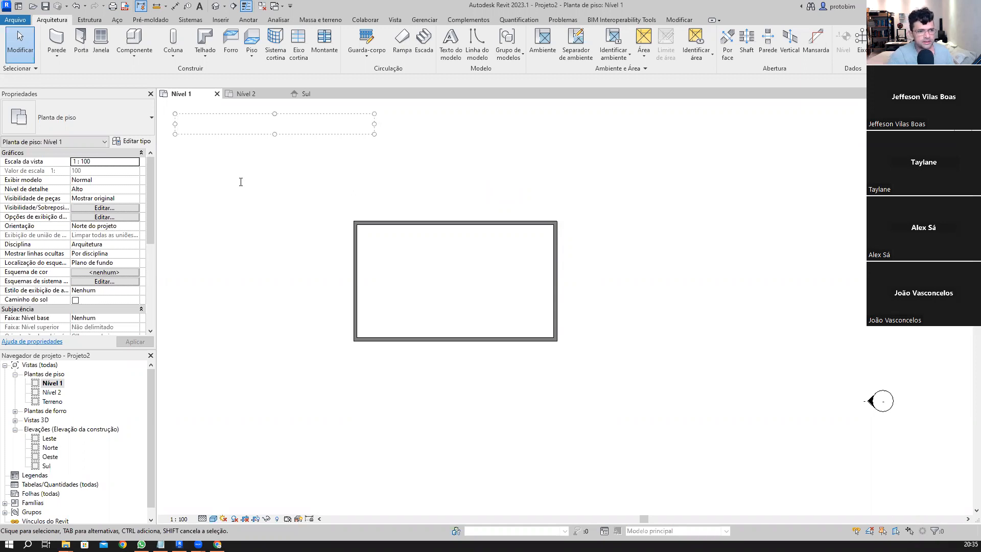
pyautogui.write('ks')
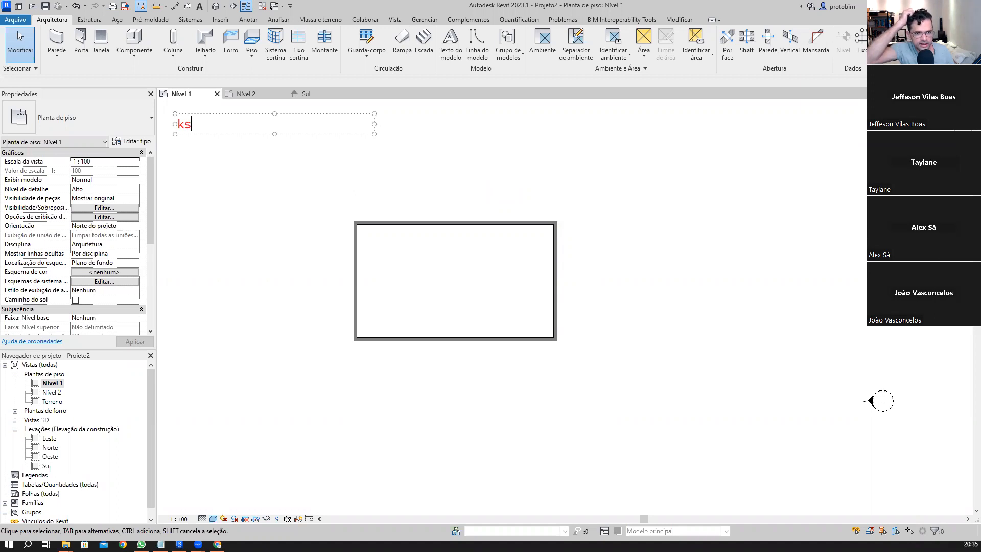
pyautogui.press('BackSpace')
pyautogui.press('BackSpace')
pyautogui.write('KS ')
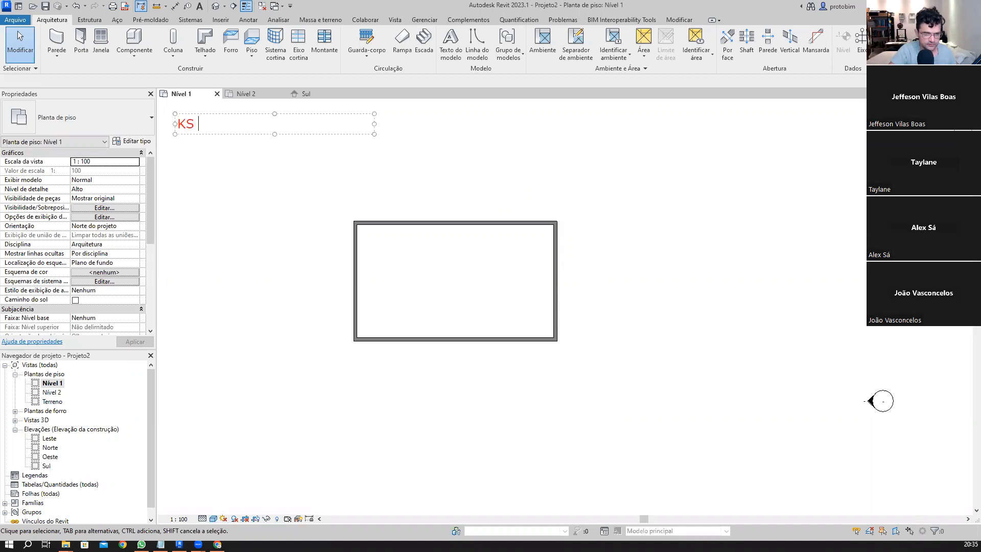
pyautogui.write('- KEYBIA')
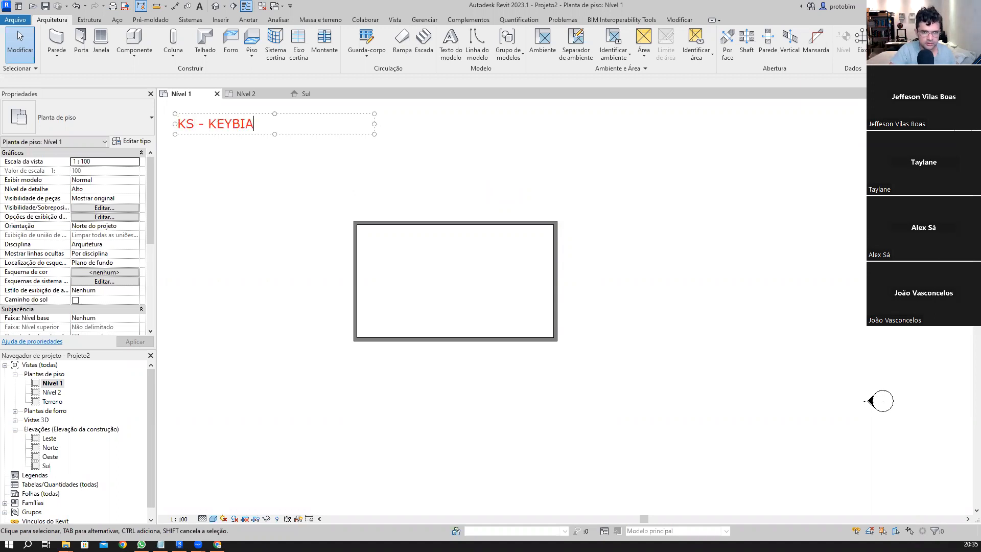
pyautogui.press('BackSpace')
pyautogui.press('BackSpace')
pyautogui.write('OARD SHORT')
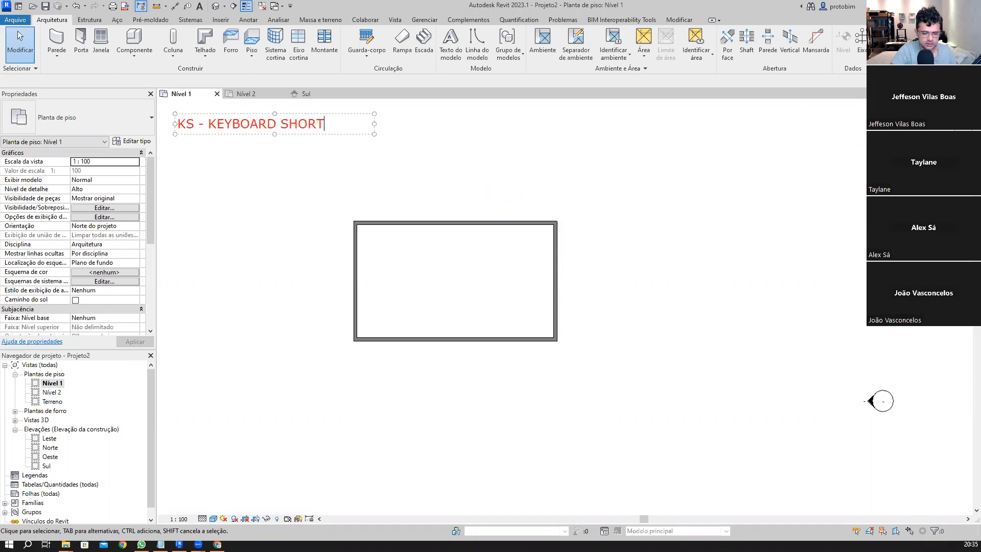
pyautogui.write('CUS =')
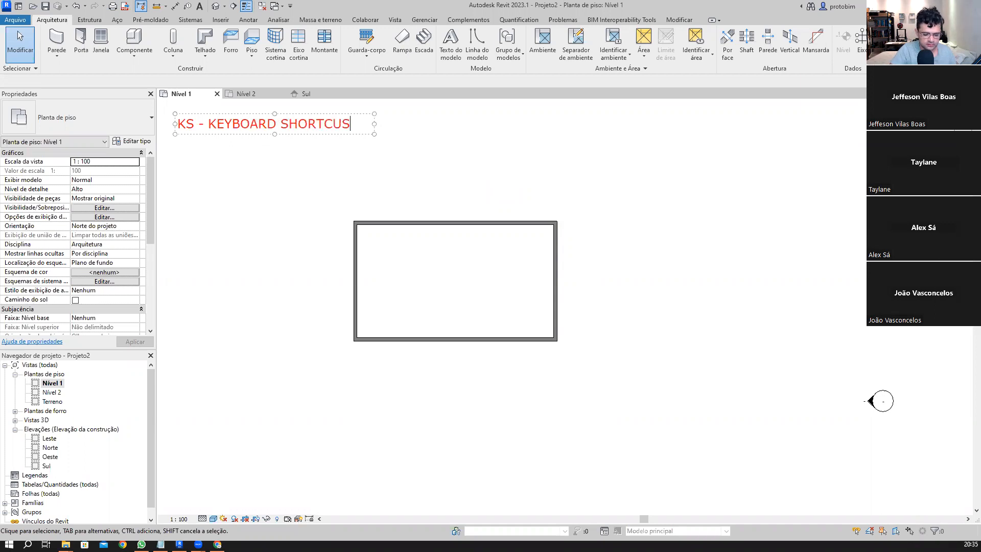
pyautogui.press('BackSpace')
pyautogui.press('BackSpace')
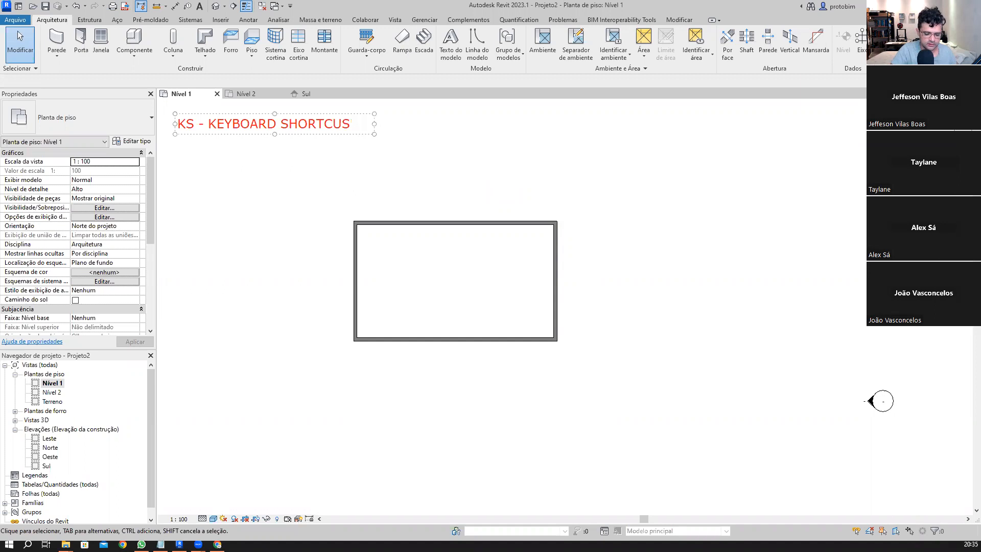
pyautogui.write('-')
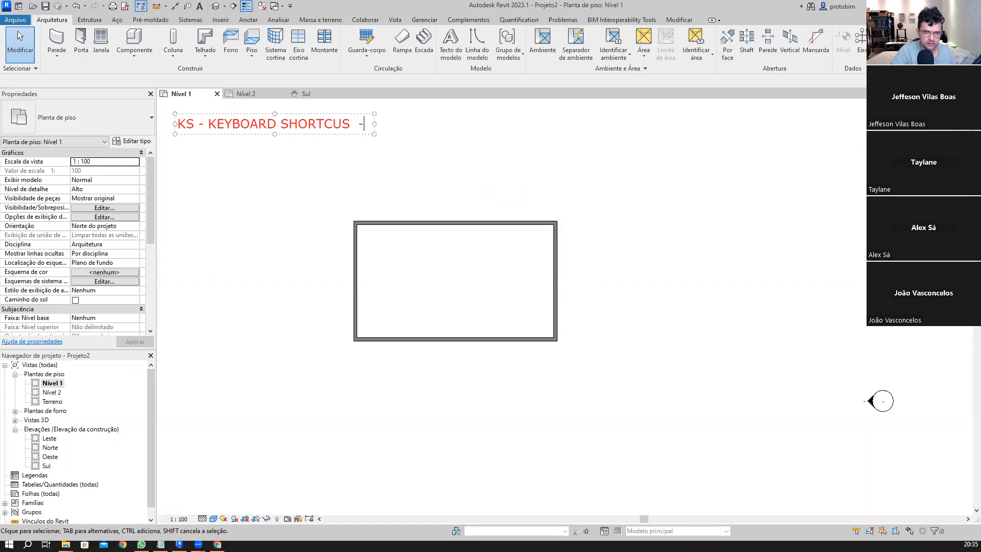
pyautogui.write(' ATALHOS DE TECLADO')
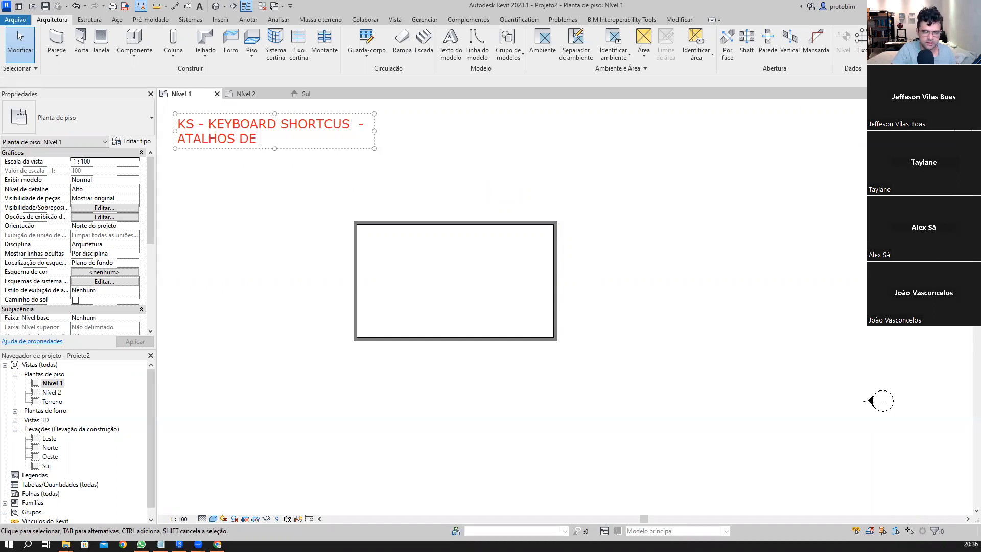
pyautogui.click(519, 206)
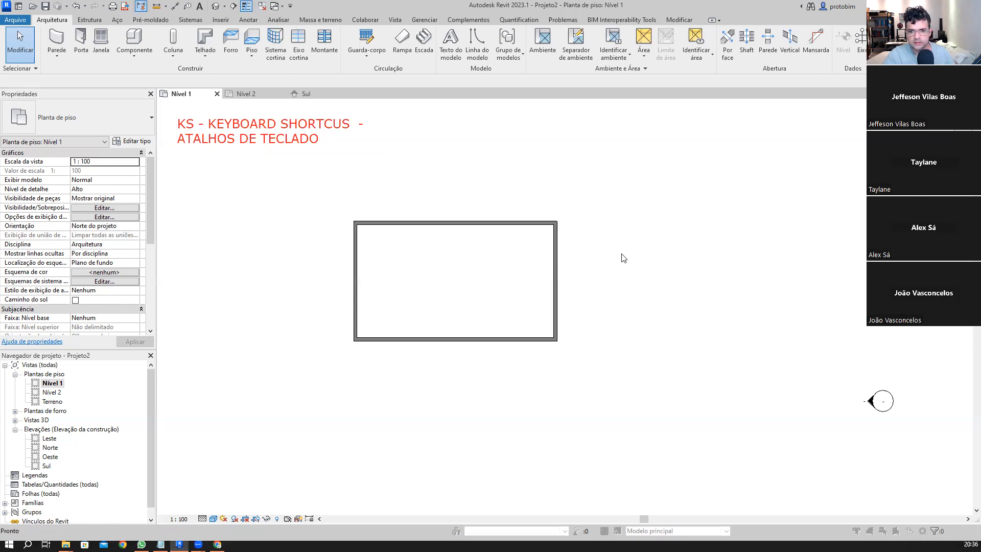
pyautogui.press('k')
pyautogui.press('s')
pyautogui.moveTo(360, 233); pyautogui.dragTo(770, 132)
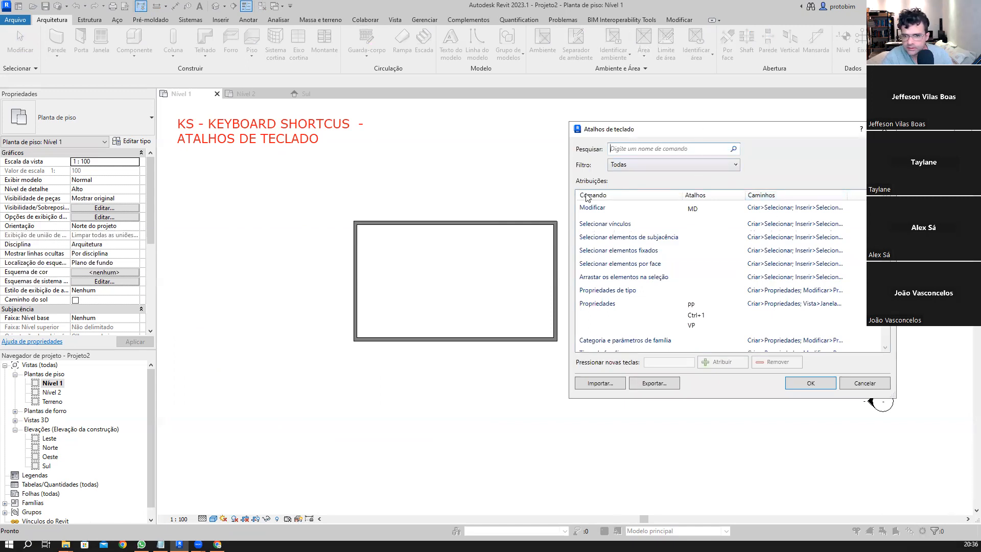
pyautogui.press('Escape')
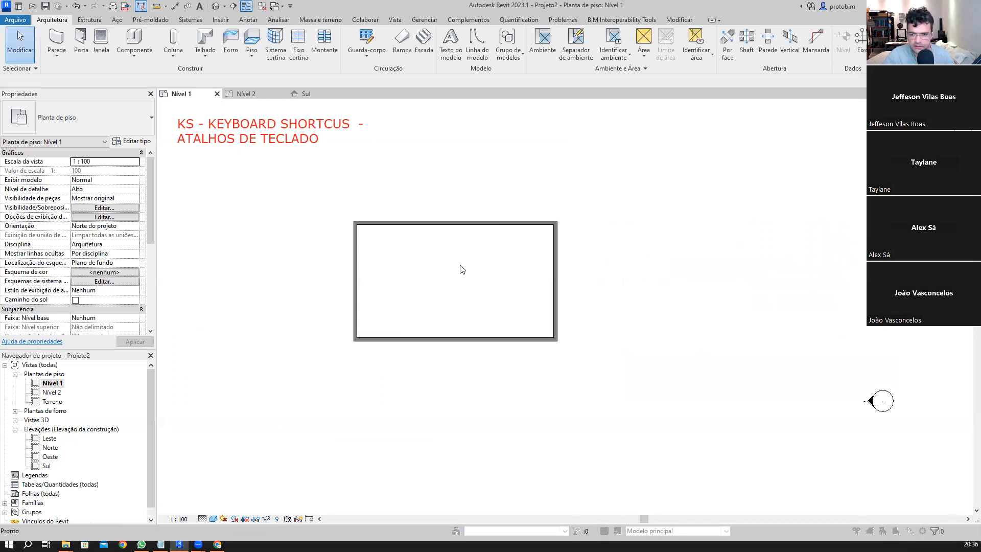
# - Search the keyboard shortcuts for RETÂN, and widen the dialog and the paths column to read the Retângulo command's full paths
pyautogui.write('ksrn')
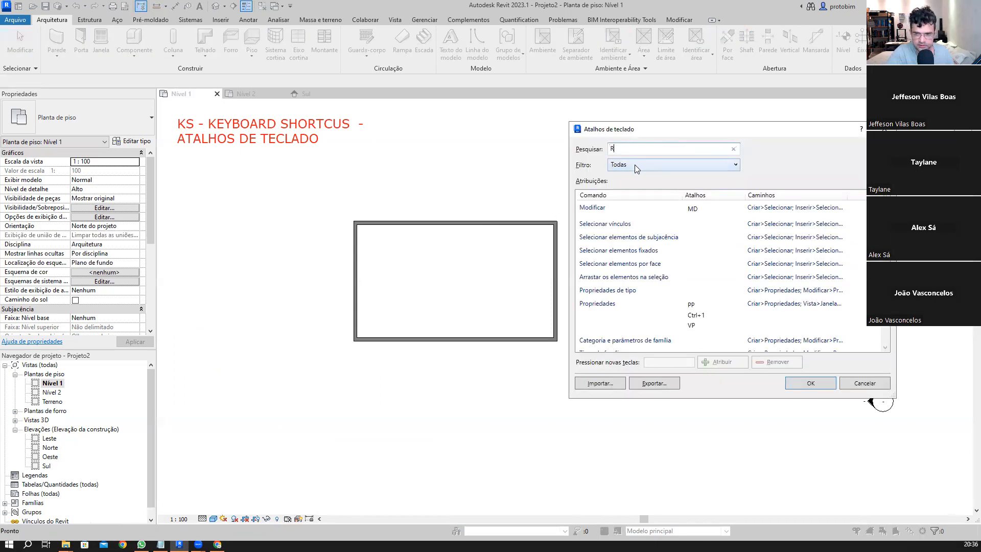
pyautogui.press('BackSpace')
pyautogui.press('BackSpace')
pyautogui.write('RETÂ')
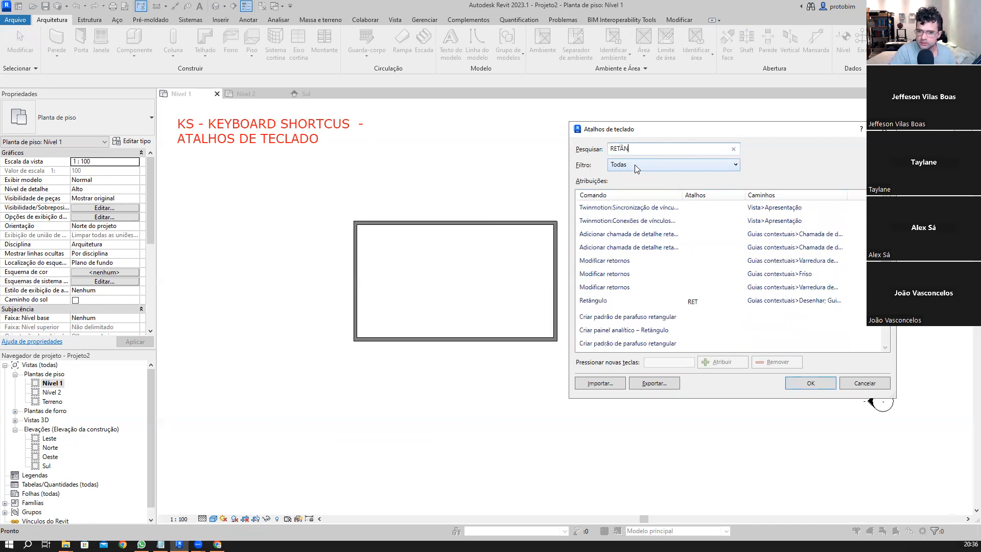
pyautogui.write('N')
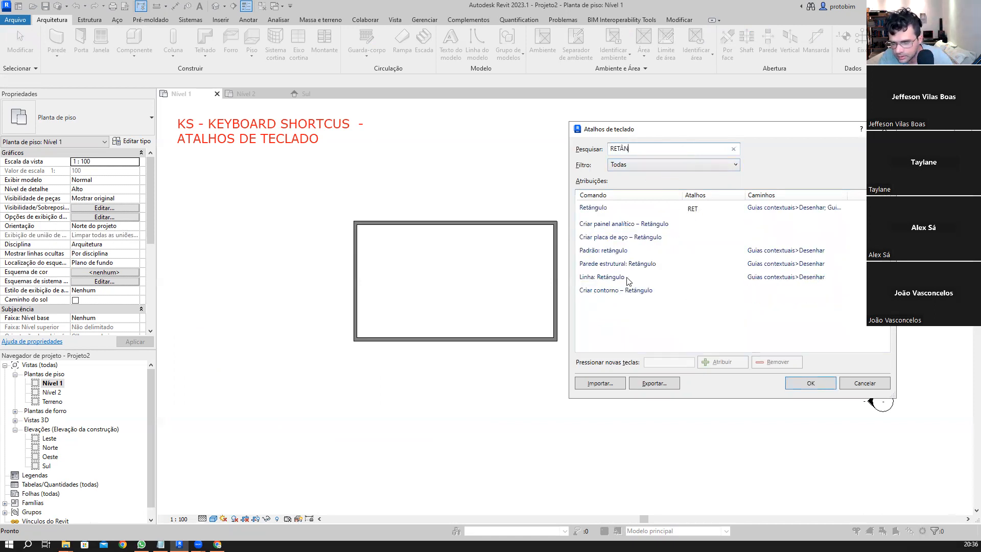
pyautogui.click(654, 206)
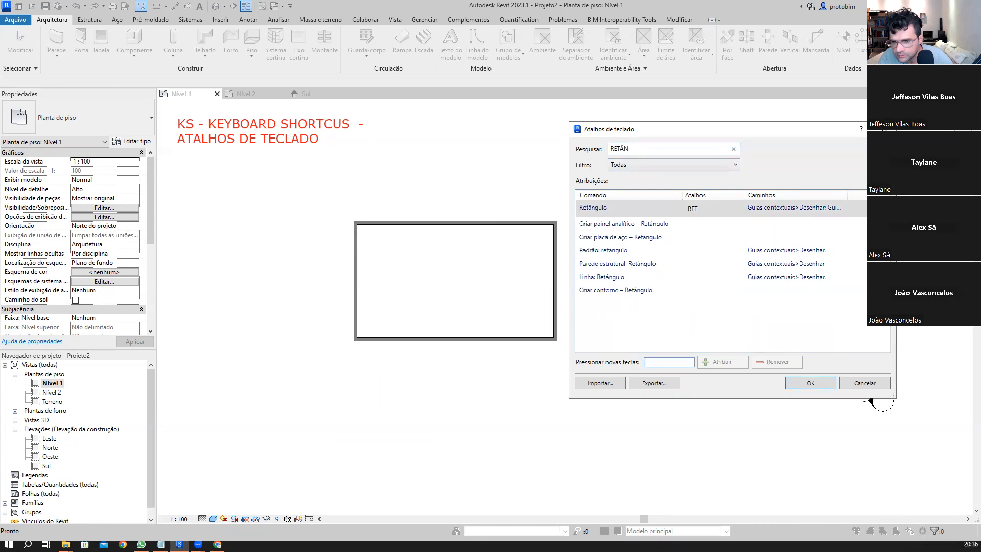
pyautogui.moveTo(895, 397); pyautogui.dragTo(964, 397)
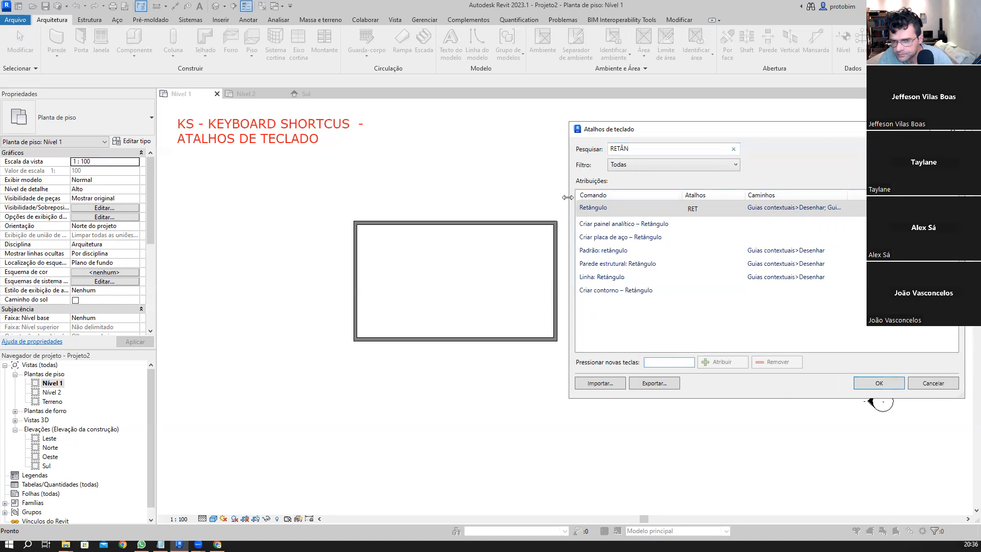
pyautogui.moveTo(569, 198); pyautogui.dragTo(531, 197)
pyautogui.moveTo(809, 197); pyautogui.dragTo(894, 196)
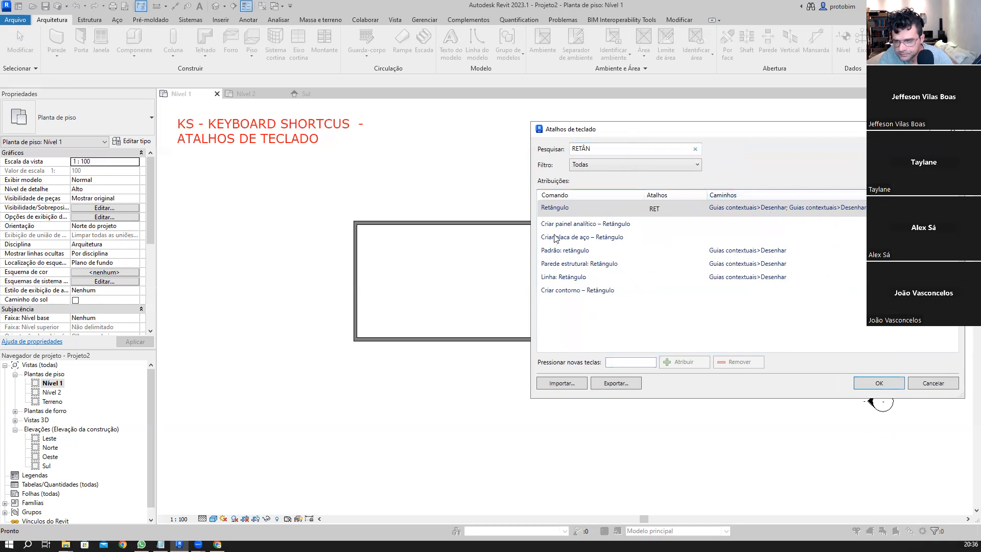
# - Filter the shortcut commands by Retân, assign RET to the Retângulo command, and save the keyboard shortcuts
pyautogui.click(615, 148)
pyautogui.press('BackSpace')
pyautogui.press('BackSpace')
pyautogui.press('BackSpace')
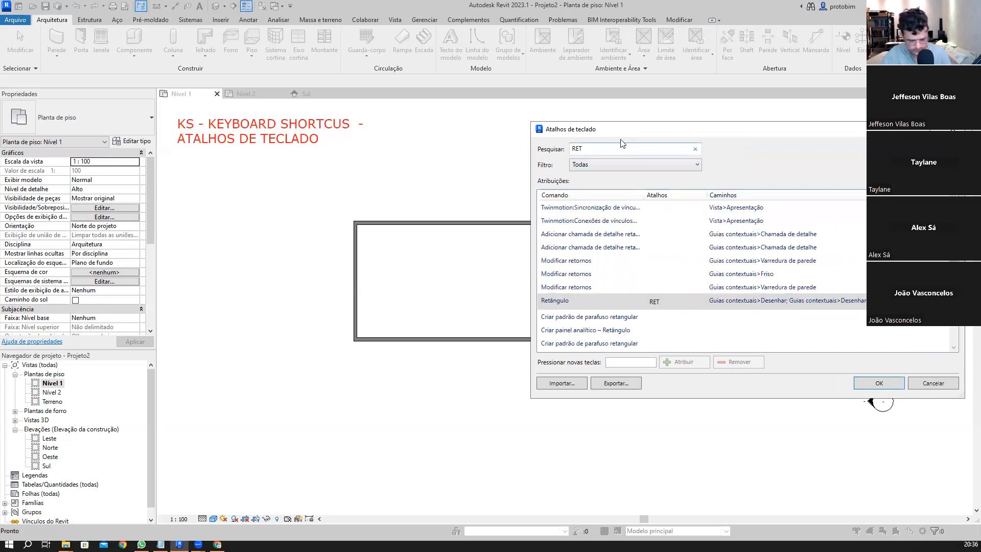
pyautogui.press('BackSpace')
pyautogui.press('BackSpace')
pyautogui.press('BackSpace')
pyautogui.write('Ret')
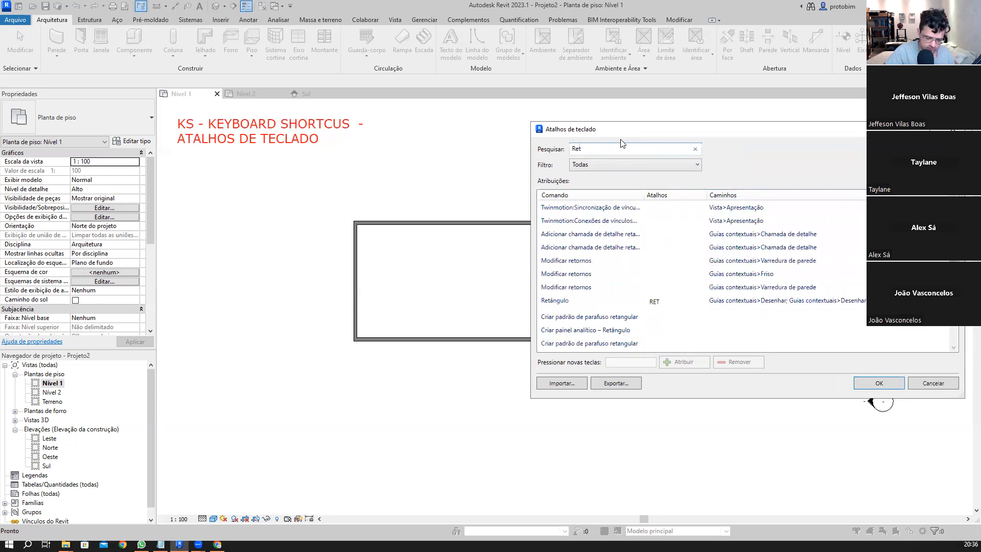
pyautogui.write('ân')
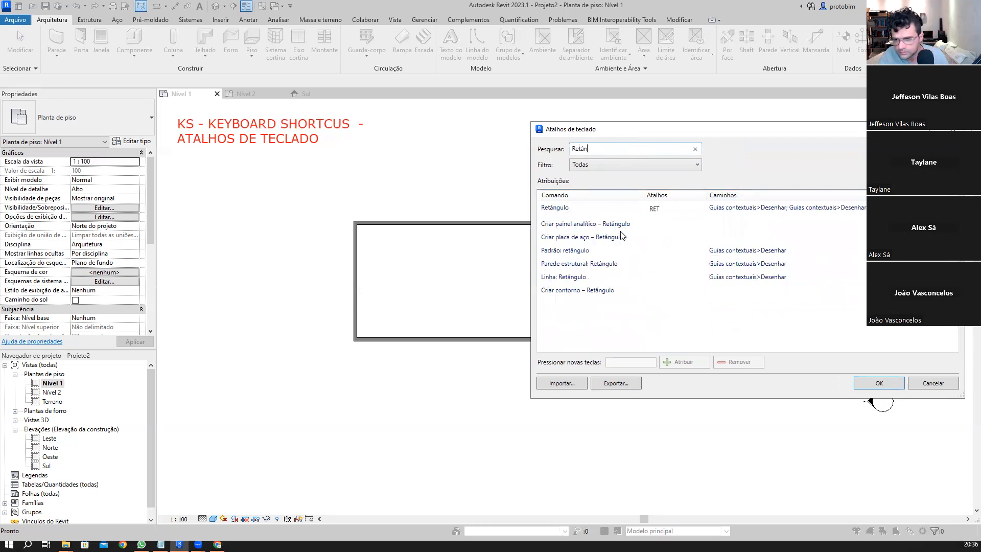
pyautogui.click(623, 212)
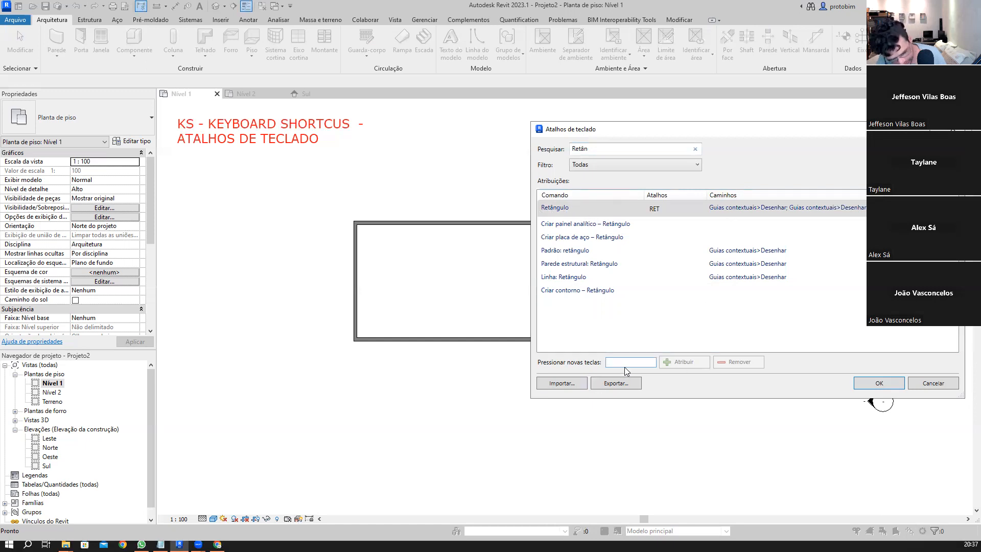
pyautogui.write('RET')
pyautogui.click(684, 363)
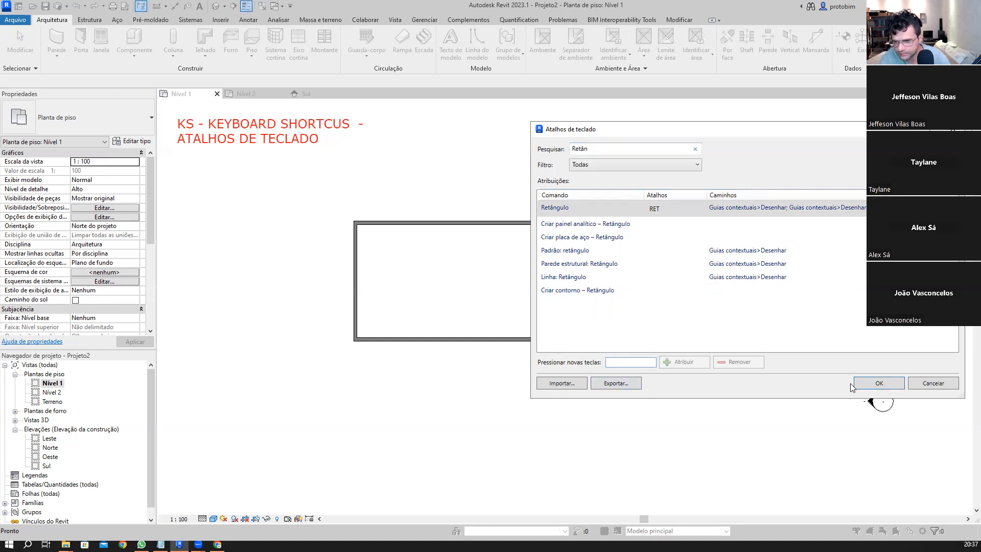
pyautogui.click(879, 384)
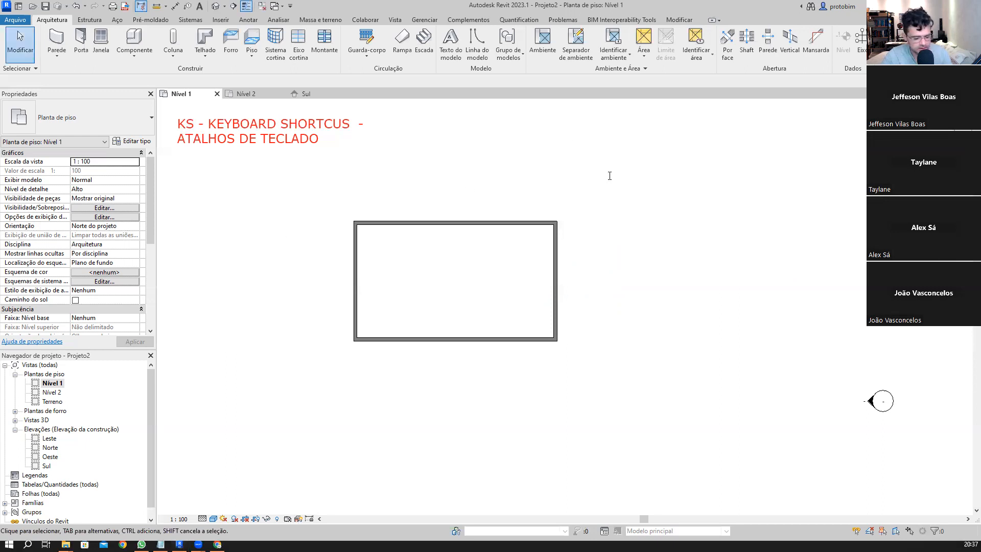
# - Add a red on-screen note reading "WA - PAREDE", "RET - RETÂNGULO" and "WARET" beside the KS note
pyautogui.write('WA  - - PAREDE')
pyautogui.press('Return')
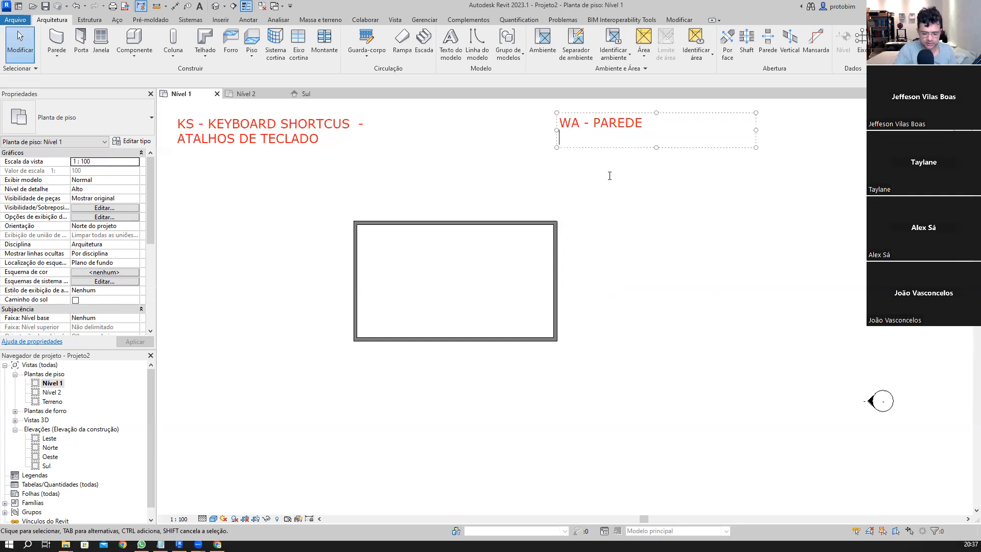
pyautogui.write('RET -')
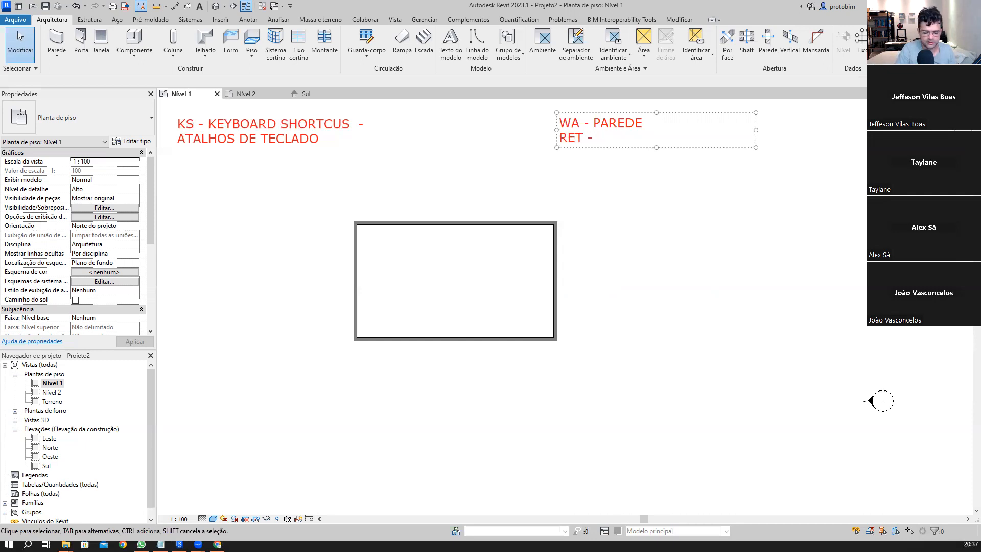
pyautogui.write(' RETÂN')
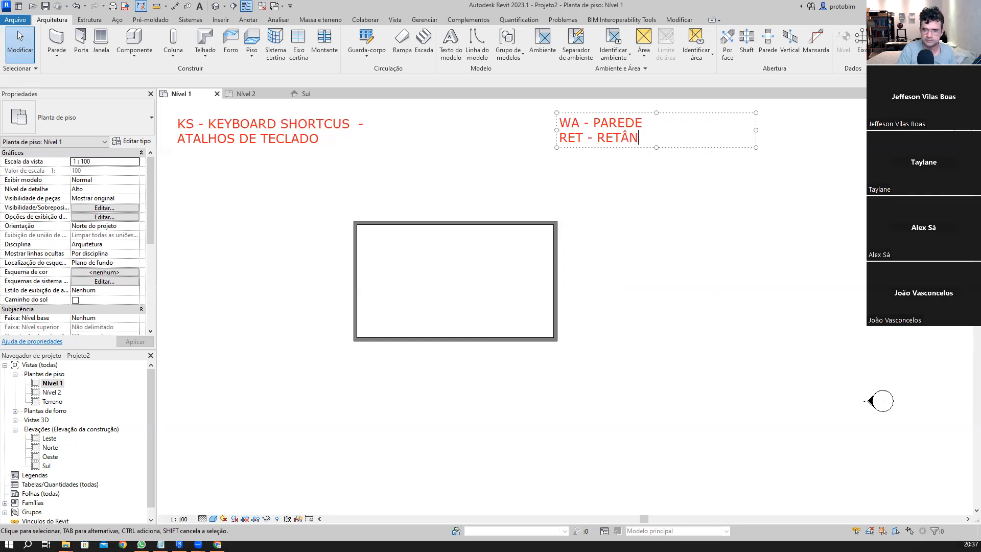
pyautogui.write('GULO')
pyautogui.press('Return')
pyautogui.press('Return')
pyautogui.write('WARET')
pyautogui.click(605, 247)
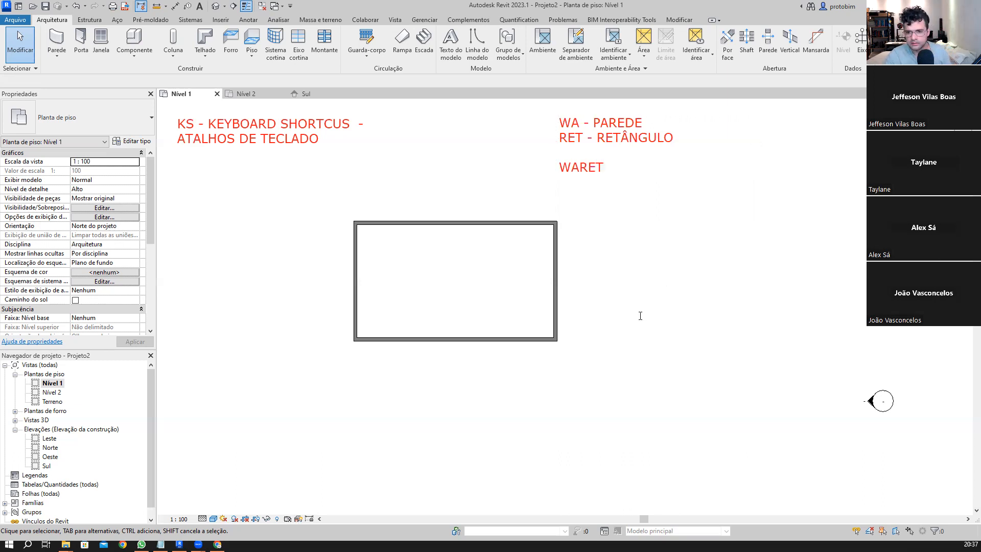
pyautogui.click(673, 219)
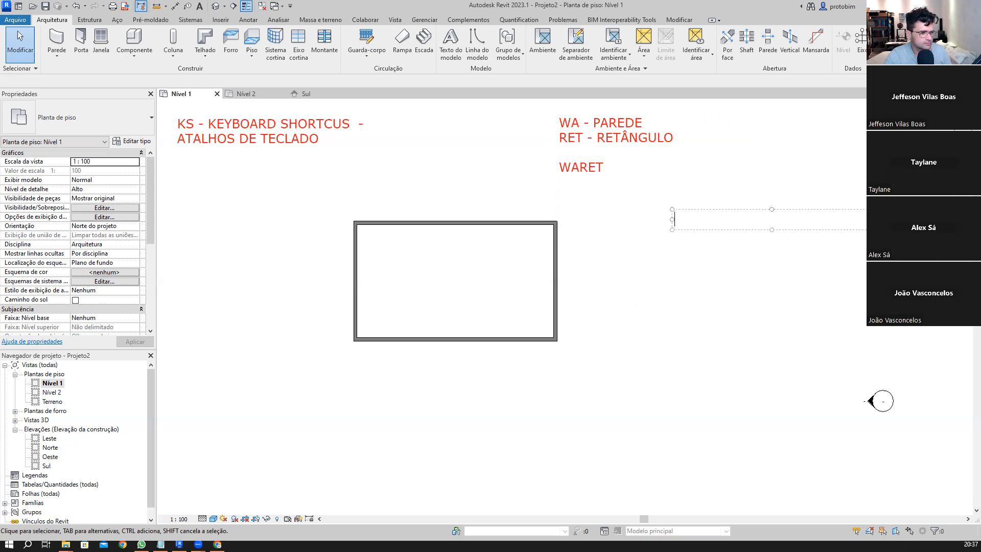
pyautogui.press('Escape')
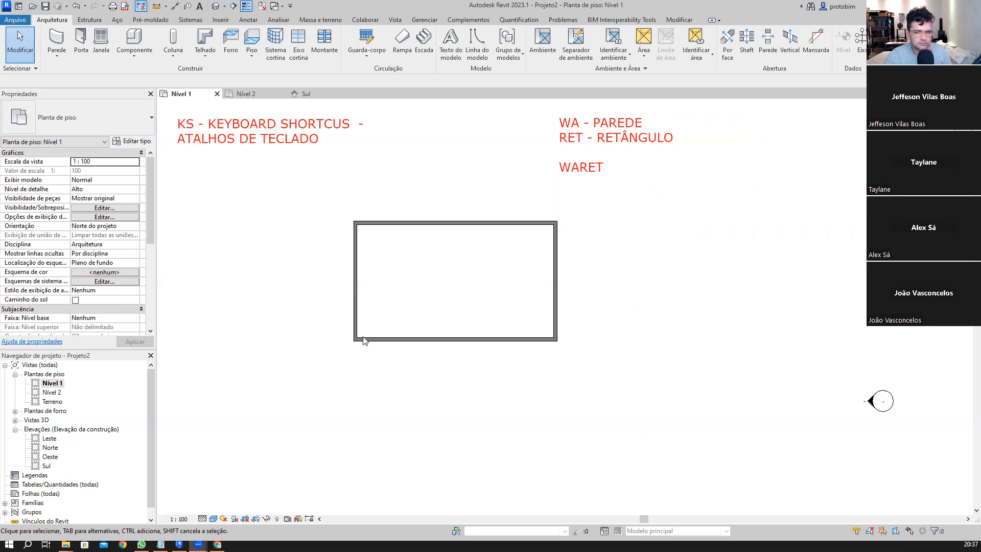
# - Draw two rectangles of Genérico - 200 mm walls, about 9600 by 4300 mm and about 2900 by 1400 mm, around the existing wall rectangle
pyautogui.press('w')
pyautogui.press('a')
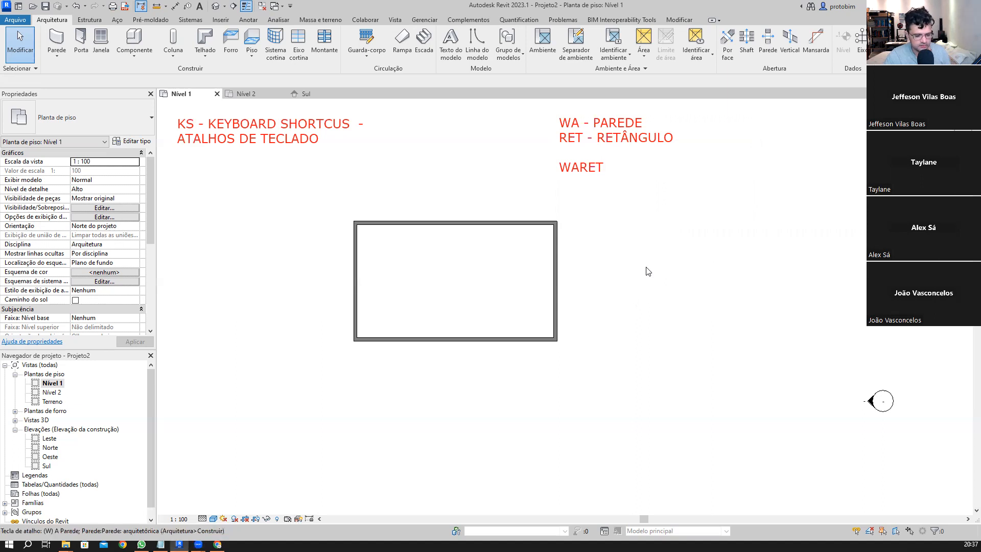
pyautogui.press('r')
pyautogui.press('e')
pyautogui.press('t')
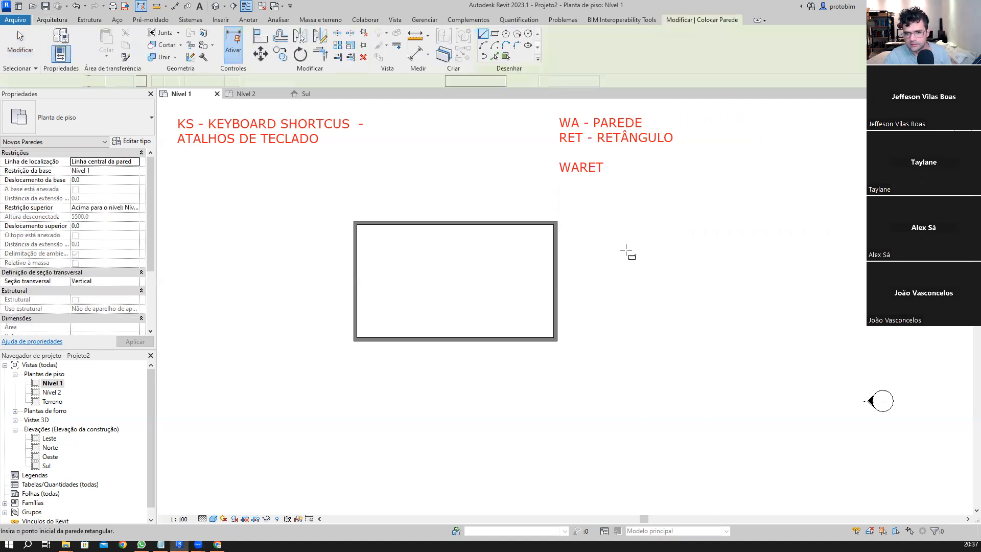
pyautogui.click(625, 249)
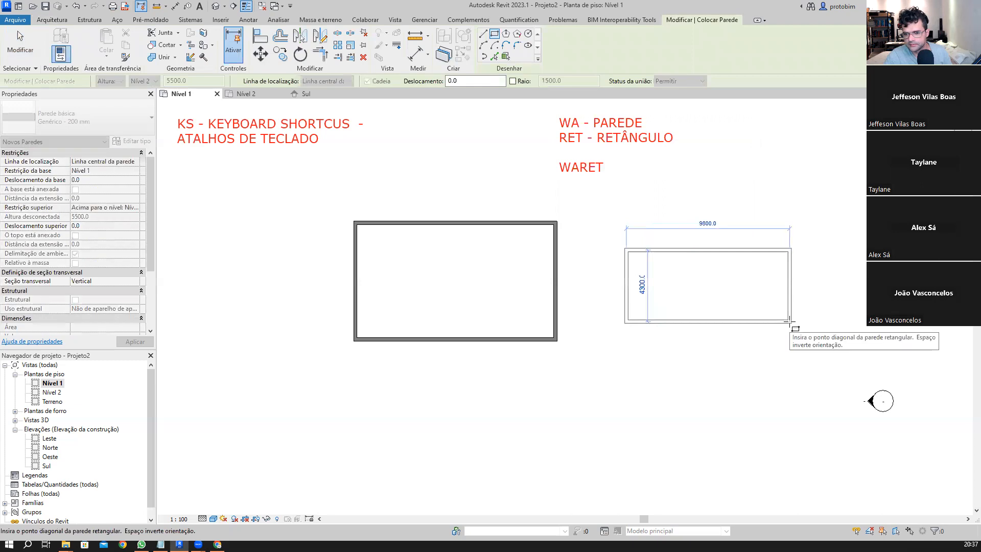
pyautogui.click(789, 321)
pyautogui.click(398, 414)
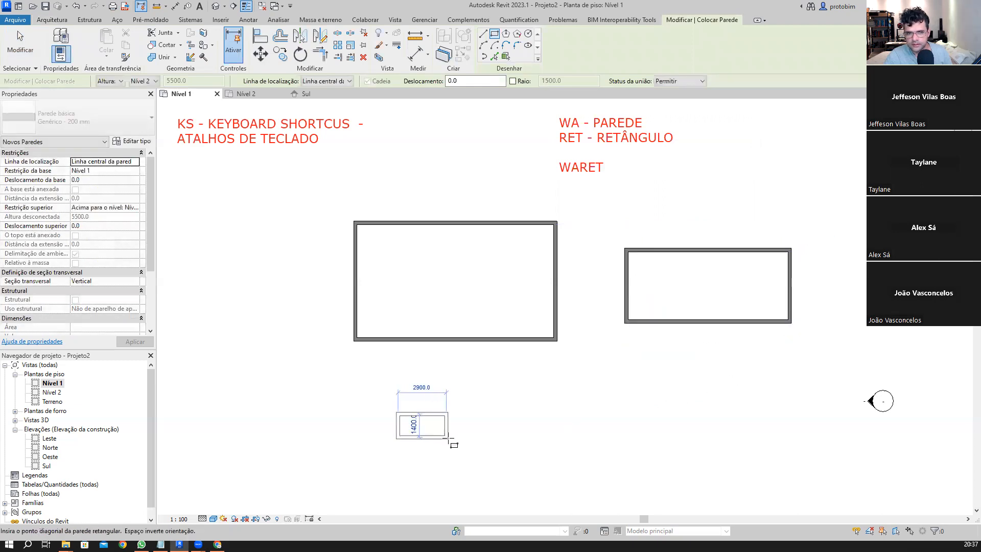
pyautogui.click(448, 439)
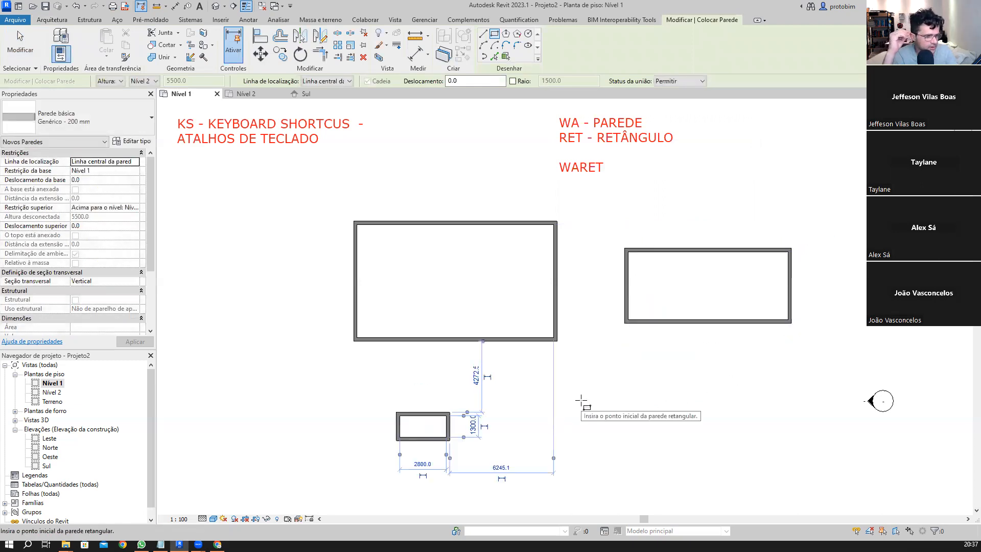
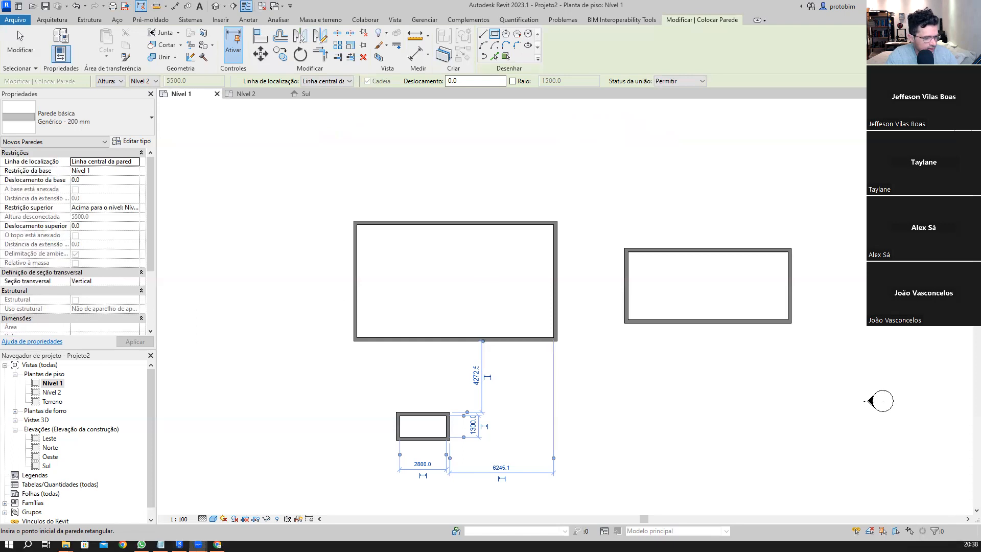
pyautogui.press('Escape')
pyautogui.press('Escape')
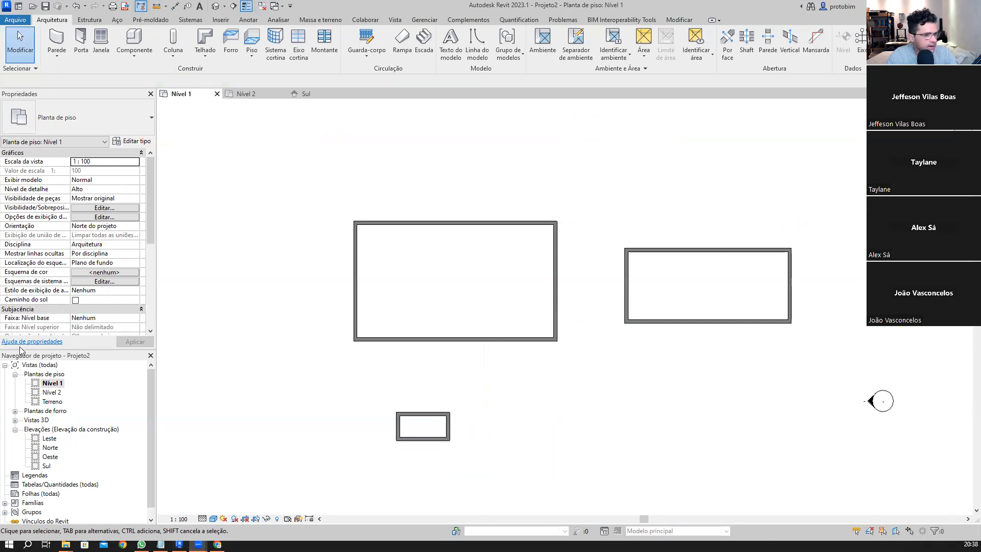
# - Delete all the wall rectangles from the Nível 1 plan
pyautogui.moveTo(839, 169); pyautogui.dragTo(364, 447)
pyautogui.press('Delete')
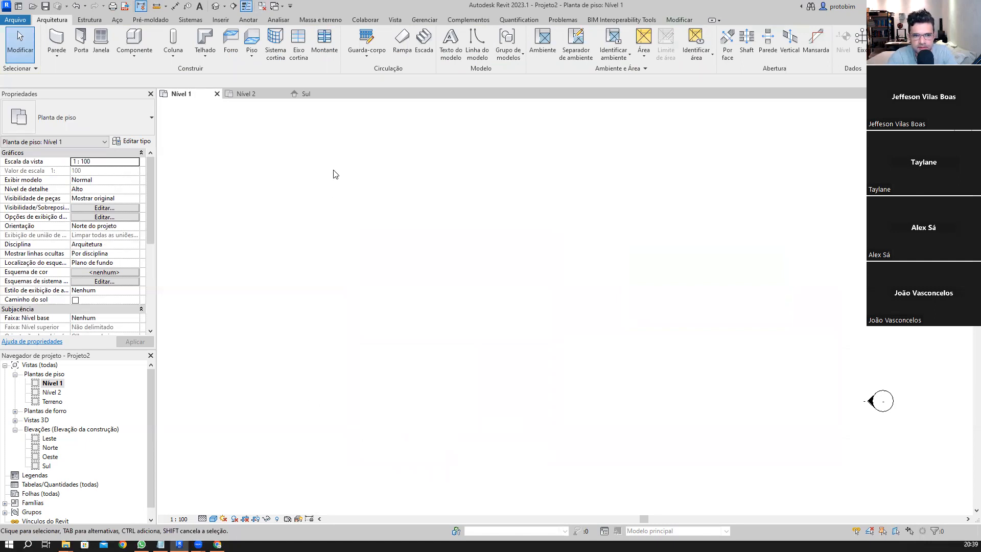
# - Show the modification tools, and frame the Modificar heading and the Align tool in red on screen
pyautogui.click(679, 19)
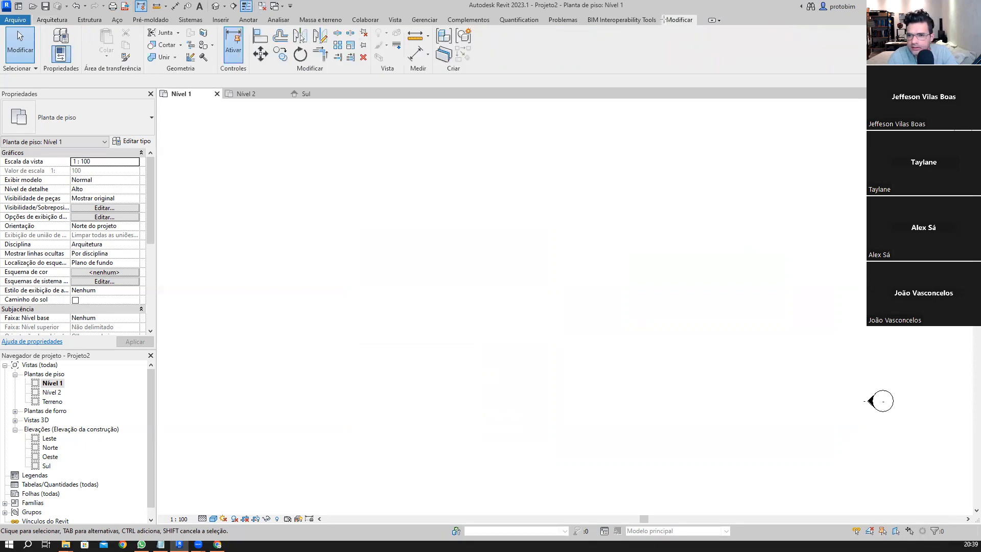
pyautogui.moveTo(662, 9); pyautogui.dragTo(700, 30)
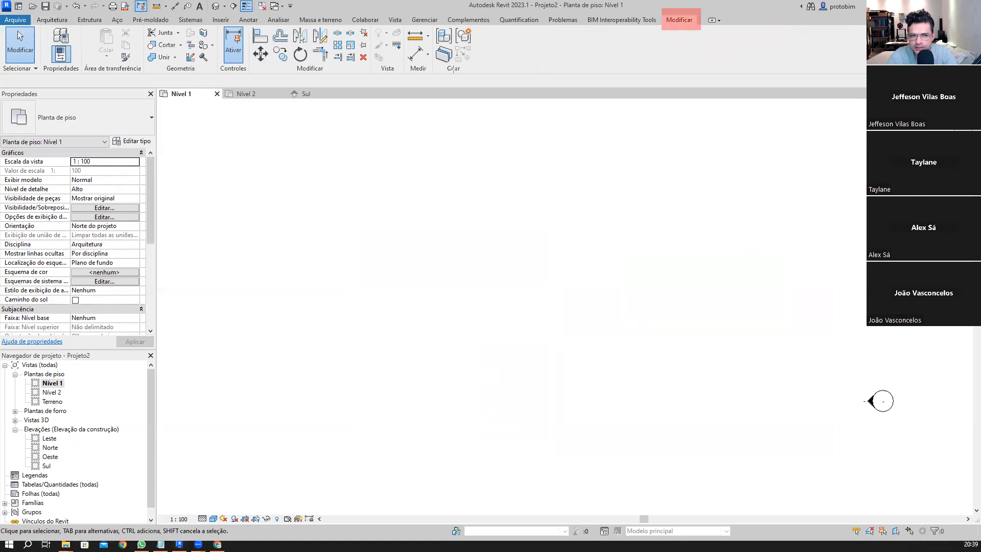
pyautogui.moveTo(251, 25); pyautogui.dragTo(369, 72)
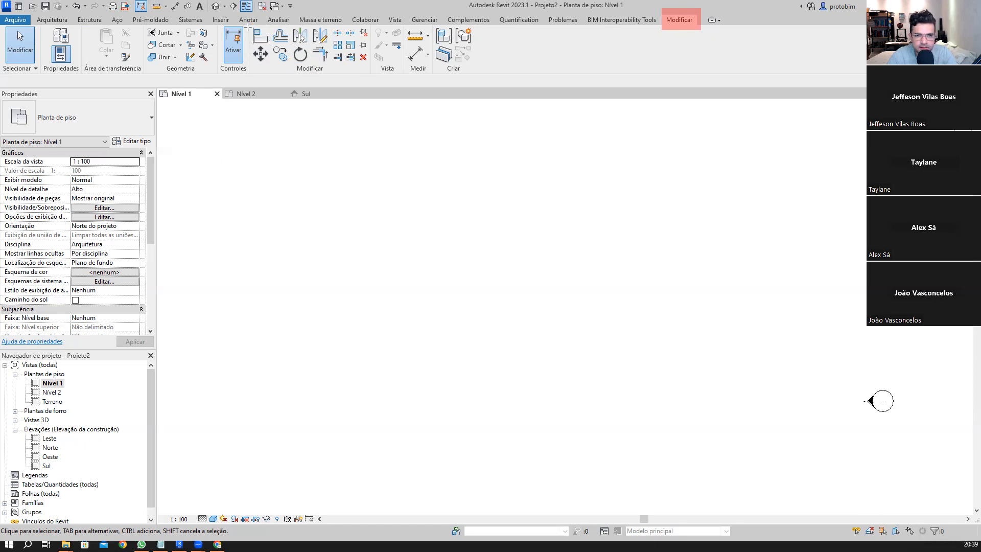
pyautogui.moveTo(249, 25); pyautogui.dragTo(270, 44)
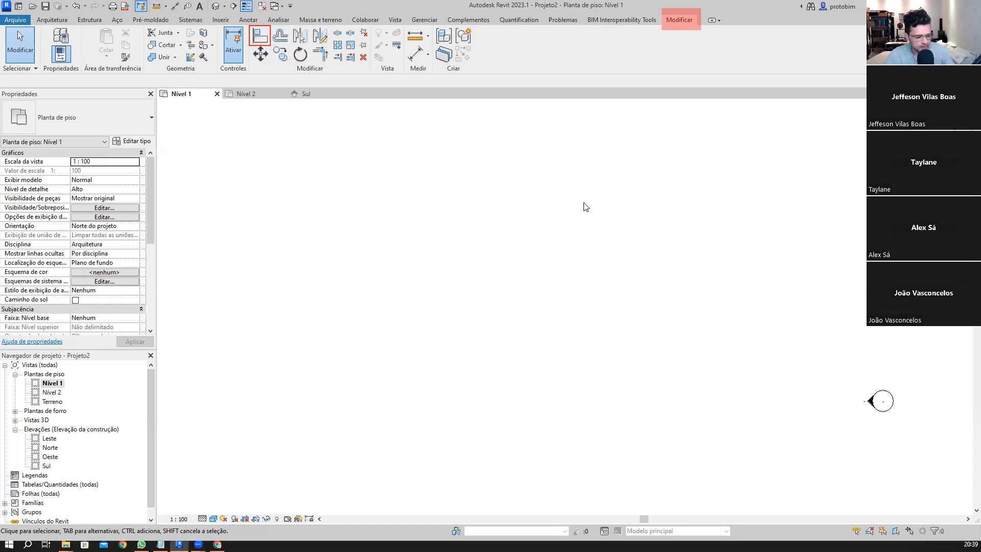
# - Draw a vertical Genérico - 200 mm wall about 2100 mm long, with a horizontal wall across its upper end forming a T
pyautogui.press('w')
pyautogui.press('a')
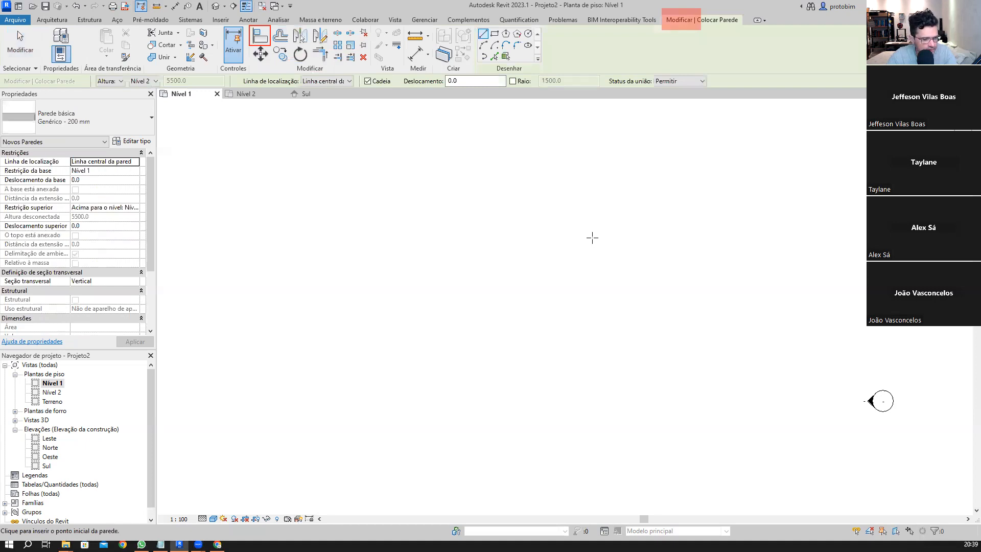
pyautogui.scroll(-3, 601, 265)
pyautogui.moveTo(633, 259); pyautogui.dragTo(574, 304, button='middle')
pyautogui.scroll(2, 627, 275)
pyautogui.scroll(2, 559, 276)
pyautogui.click(577, 261)
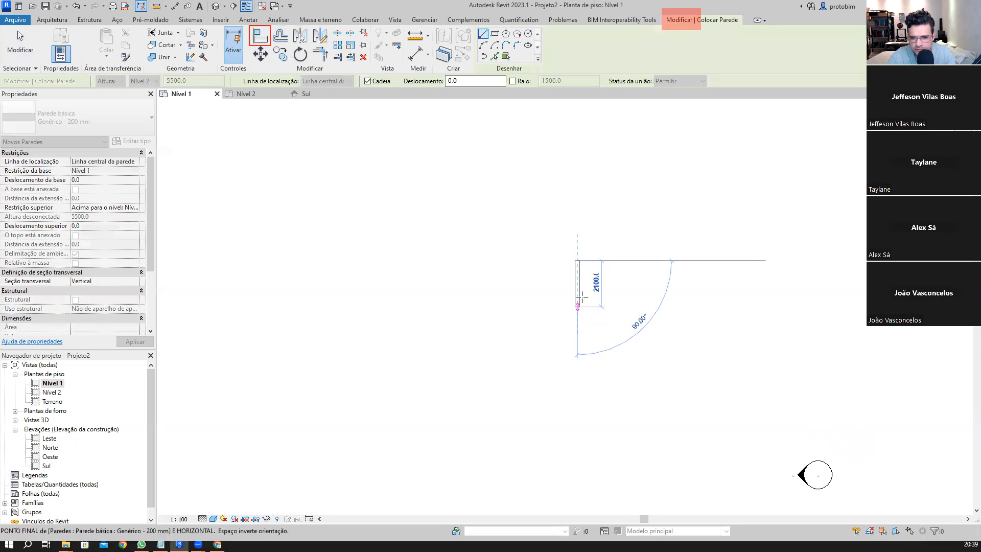
pyautogui.click(578, 306)
pyautogui.scroll(2, 589, 266)
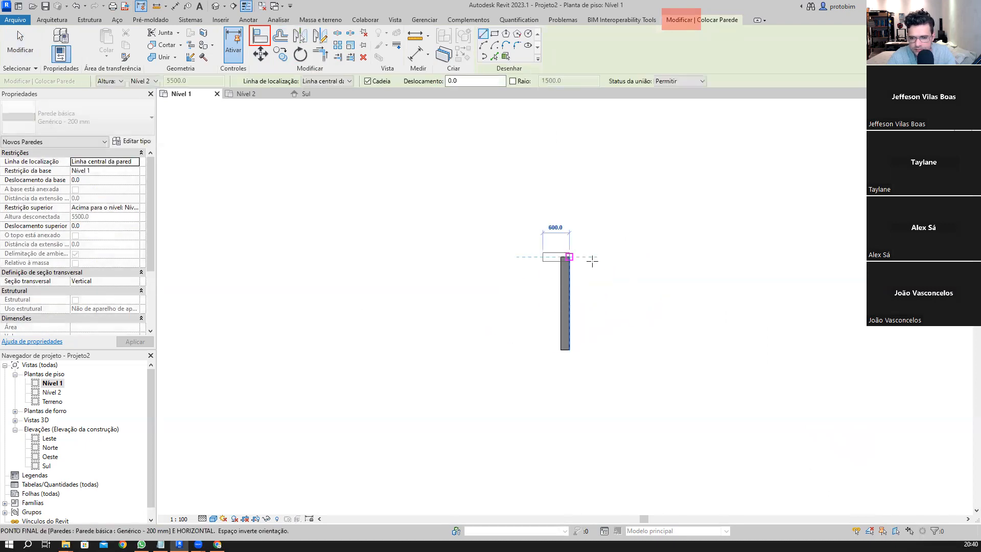
pyautogui.click(636, 257)
pyautogui.press('Escape')
pyautogui.press('Escape')
pyautogui.scroll(-3, 641, 209)
pyautogui.moveTo(555, 414)
pyautogui.mouseDown(button='middle')
pyautogui.moveTo(586, 357)
pyautogui.moveTo(562, 379)
pyautogui.mouseUp(button='middle')
pyautogui.click(249, 438)
pyautogui.click(247, 407)
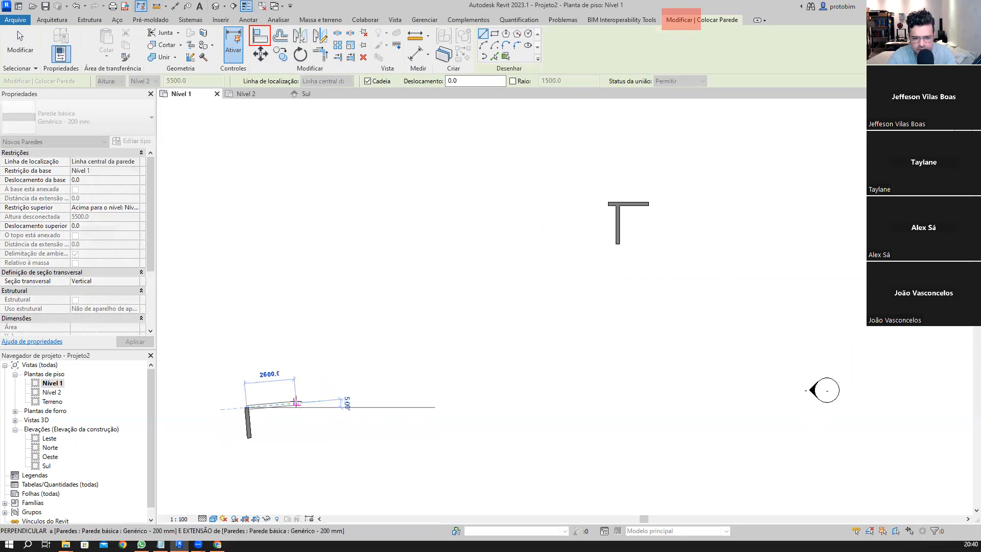
pyautogui.press('Escape')
pyautogui.press('Escape')
pyautogui.click(250, 414)
pyautogui.press('Delete')
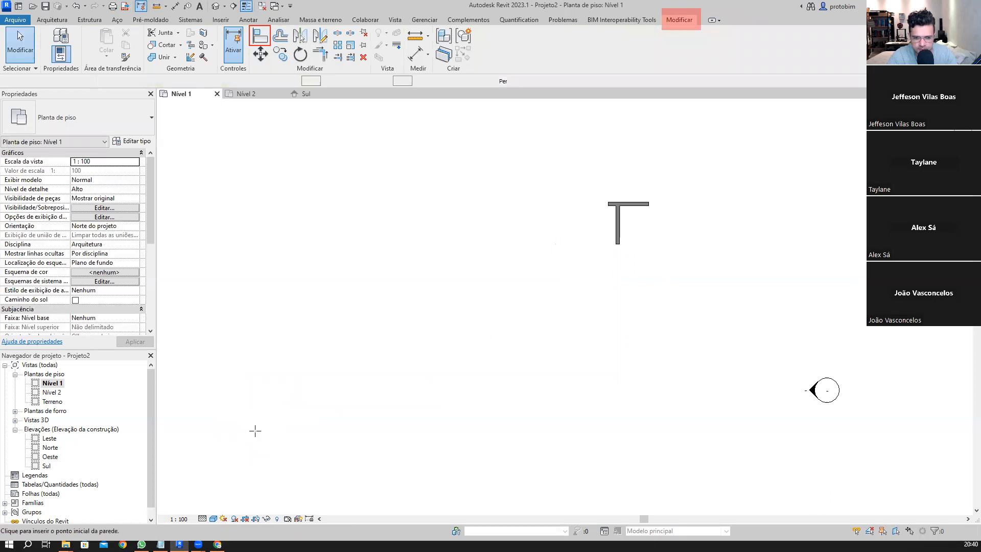
# - Draw a stepped chain of seven perpendicular Genérico - 200 mm wall segments southwest of the T-shaped walls, with the first about 1700 mm long
pyautogui.press('w')
pyautogui.press('a')
pyautogui.click(255, 431)
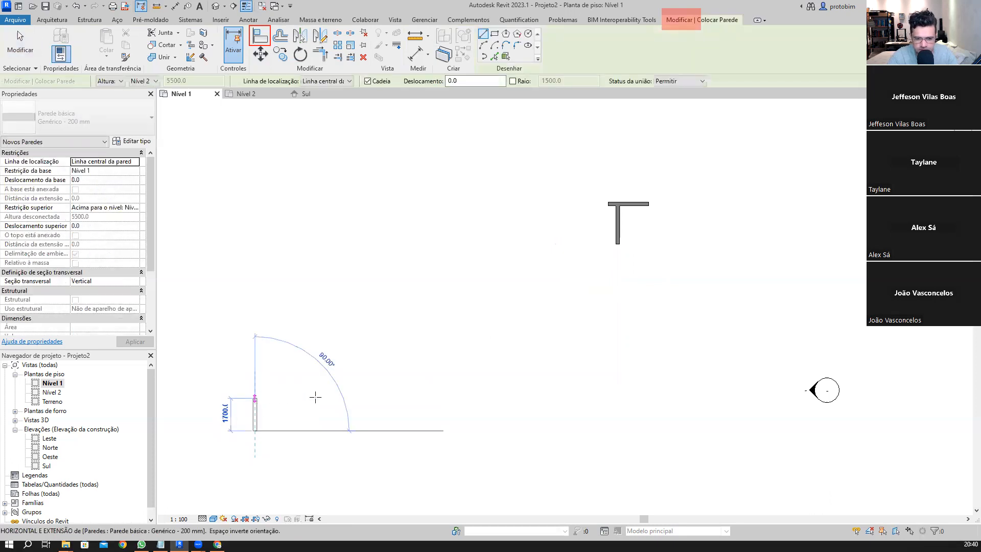
pyautogui.click(255, 397)
pyautogui.click(320, 398)
pyautogui.click(321, 415)
pyautogui.click(387, 414)
pyautogui.click(387, 364)
pyautogui.click(489, 363)
pyautogui.click(578, 428)
pyautogui.press('Escape')
pyautogui.press('Escape')
# - Draw four separate walls at different angles in the open area northwest of the stepped wall chain
pyautogui.scroll(-1, 307, 304)
pyautogui.moveTo(286, 298); pyautogui.dragTo(519, 395, button='middle')
pyautogui.click(317, 261)
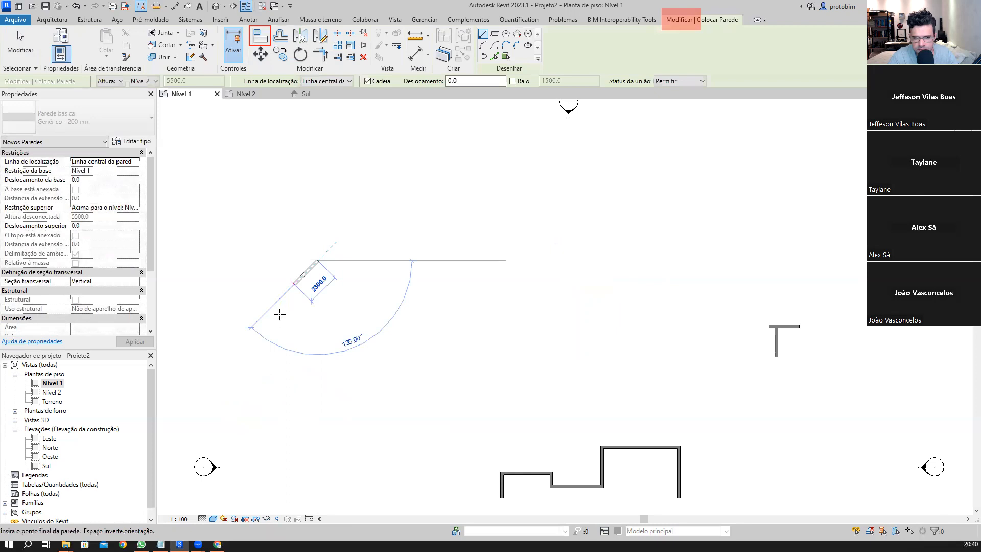
pyautogui.click(276, 326)
pyautogui.press('Escape')
pyautogui.scroll(1, 329, 318)
pyautogui.click(349, 319)
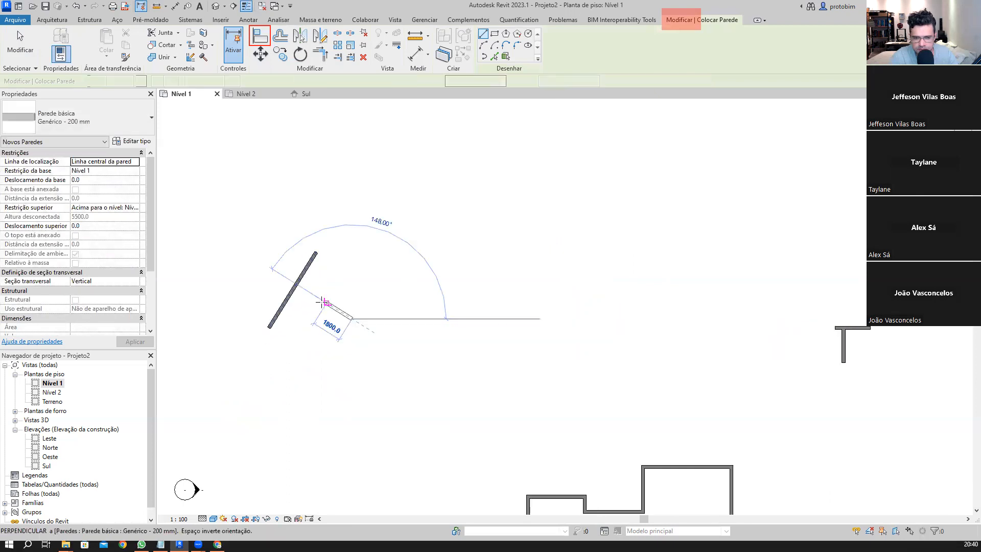
pyautogui.click(320, 300)
pyautogui.click(310, 353)
pyautogui.click(305, 322)
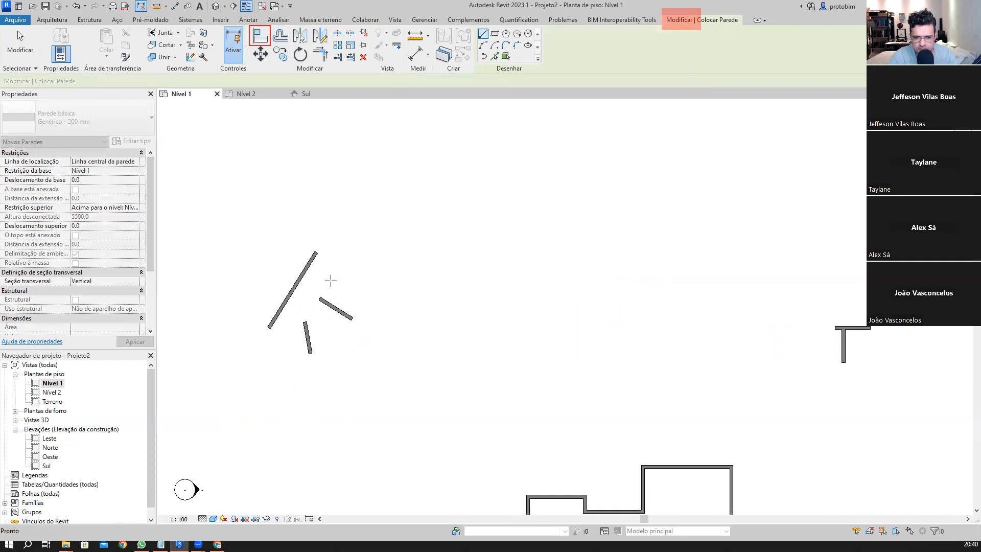
pyautogui.click(356, 276)
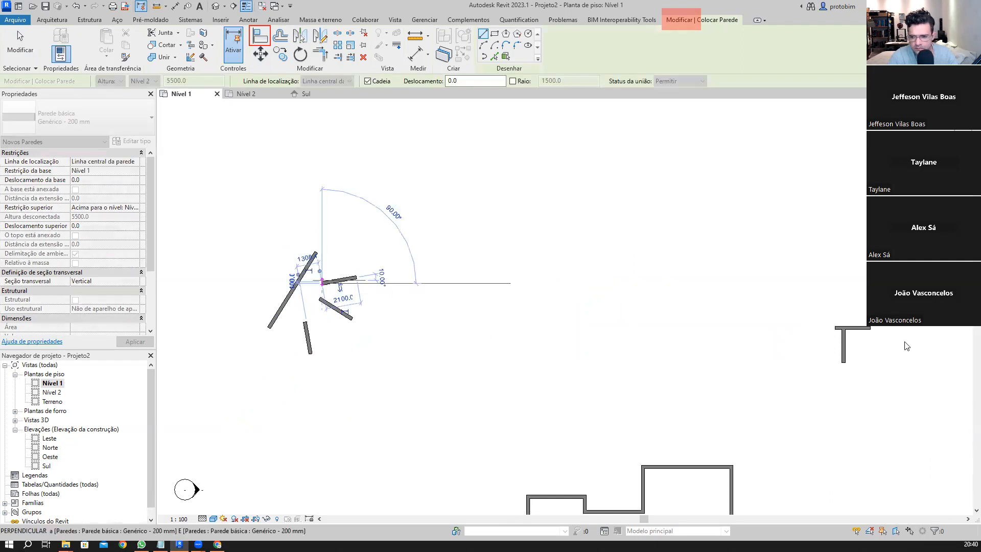
pyautogui.click(322, 283)
pyautogui.press('Escape')
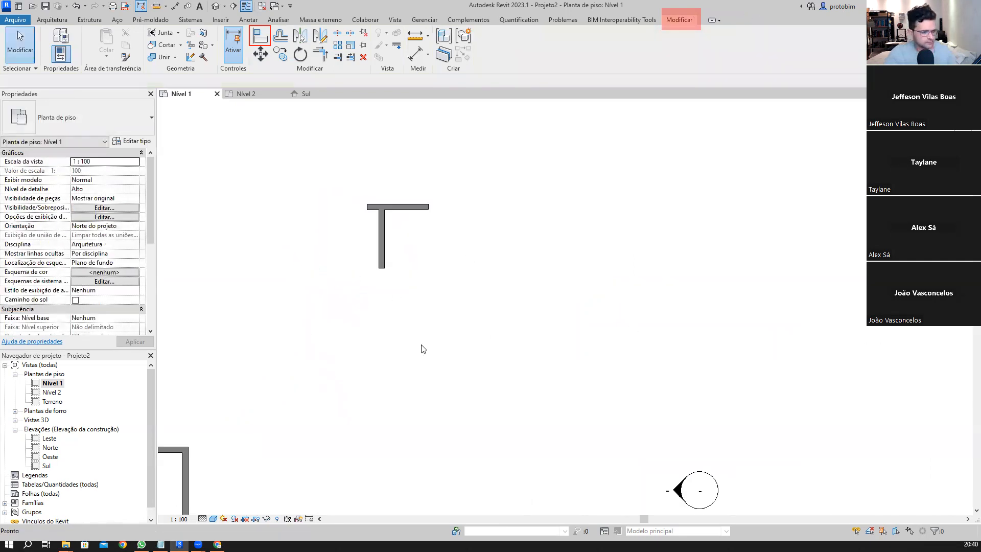
# - Add the red on-screen note "AL -" above the T-shaped walls
pyautogui.scroll(2, 425, 185)
pyautogui.moveTo(411, 184); pyautogui.dragTo(479, 290, button='middle')
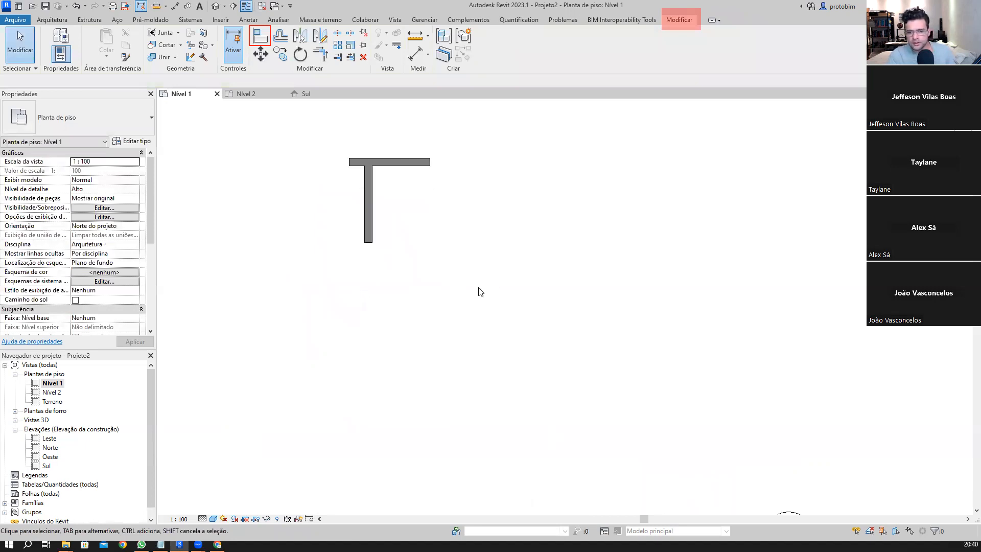
pyautogui.scroll(1, 479, 290)
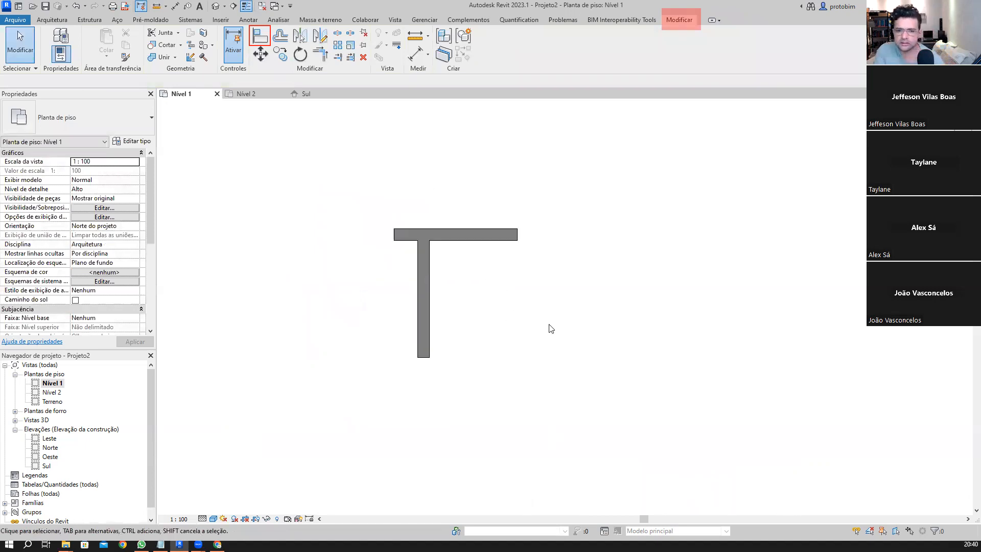
pyautogui.scroll(1, 543, 321)
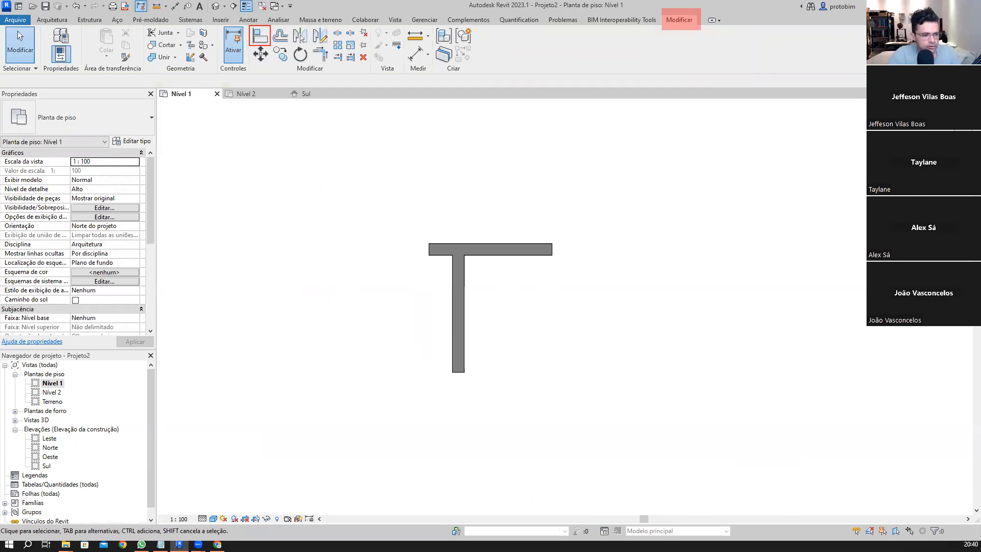
pyautogui.click(189, 133)
pyautogui.write('AL')
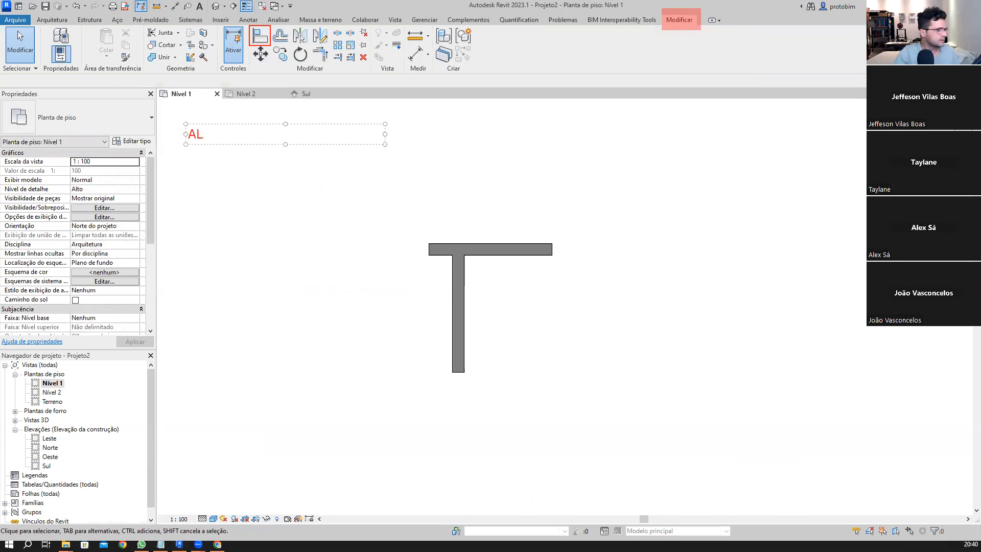
pyautogui.write(' -')
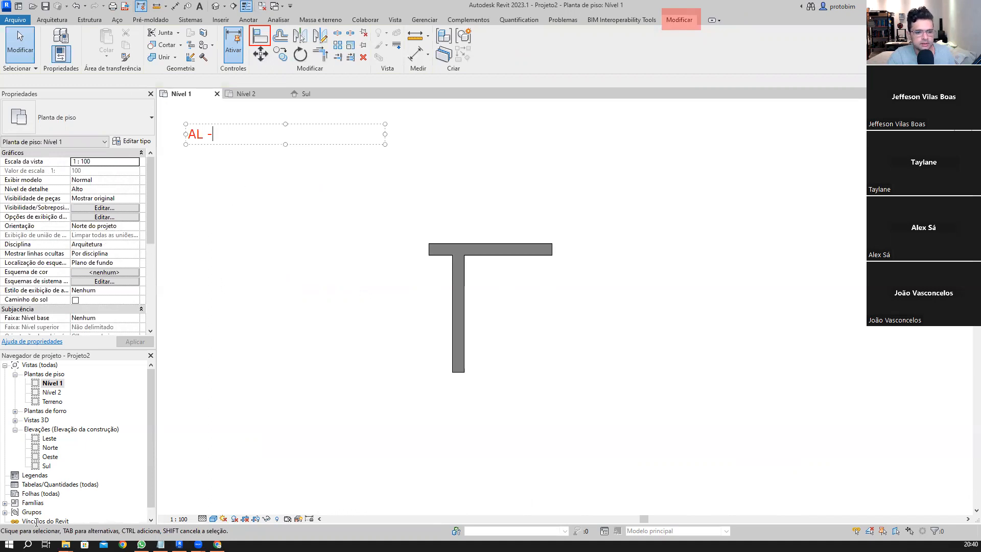
pyautogui.click(250, 336)
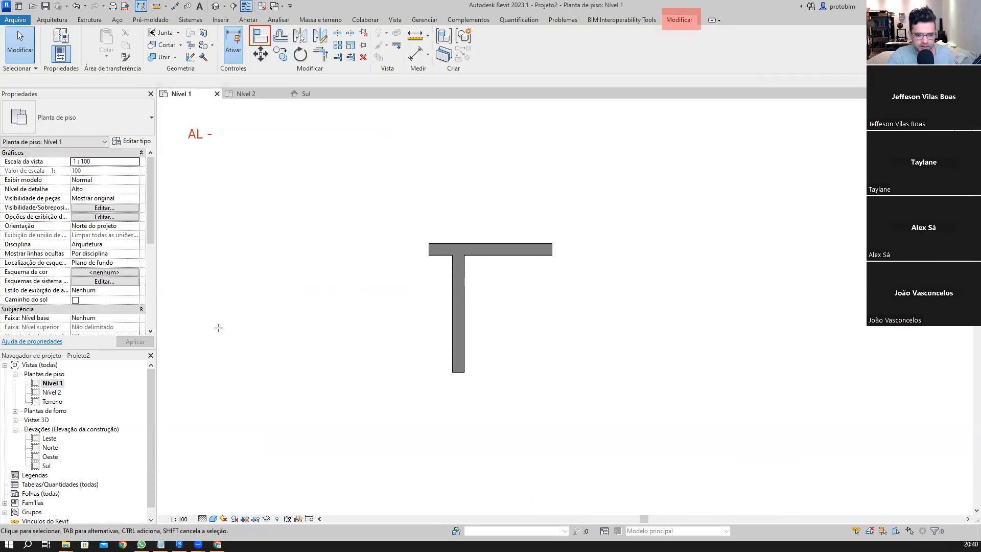
# - Point a red arrow at the visual style control and set the view's visual style to Linha oculta
pyautogui.moveTo(223, 309); pyautogui.dragTo(214, 512)
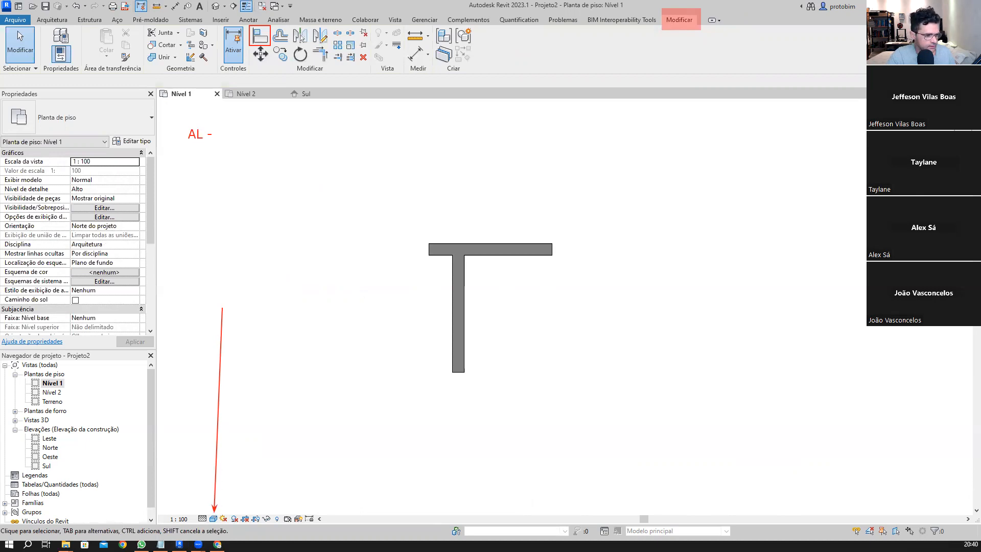
pyautogui.click(214, 519)
pyautogui.click(267, 505)
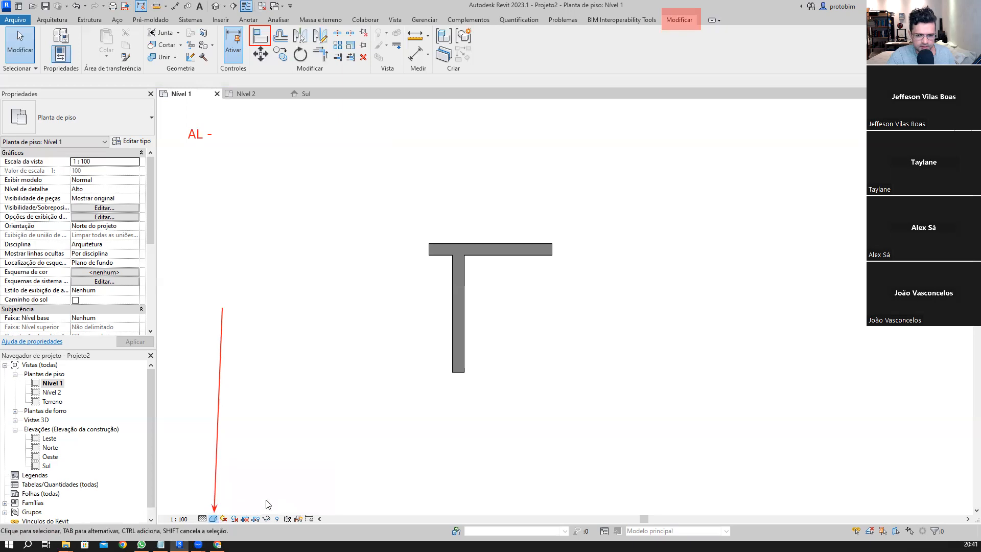
pyautogui.click(214, 519)
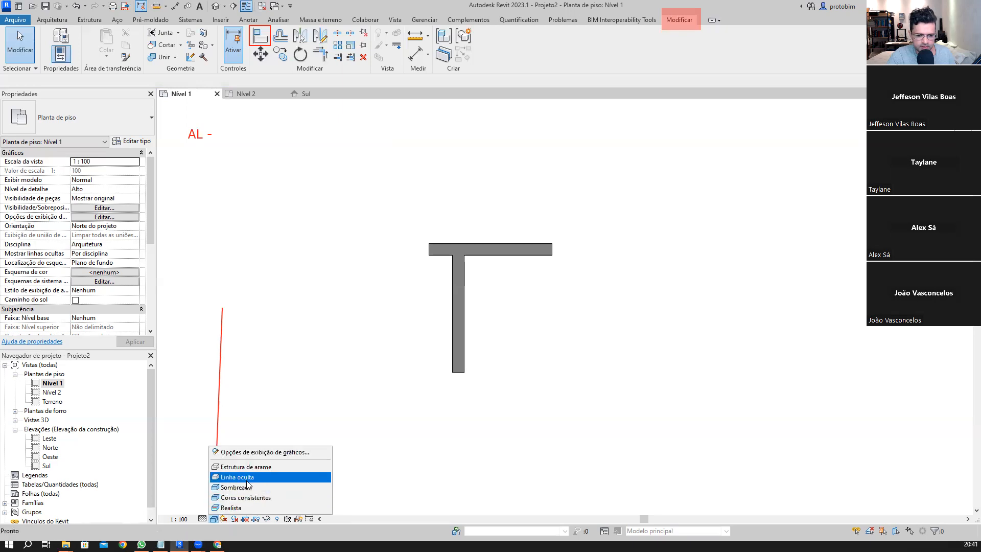
pyautogui.click(247, 479)
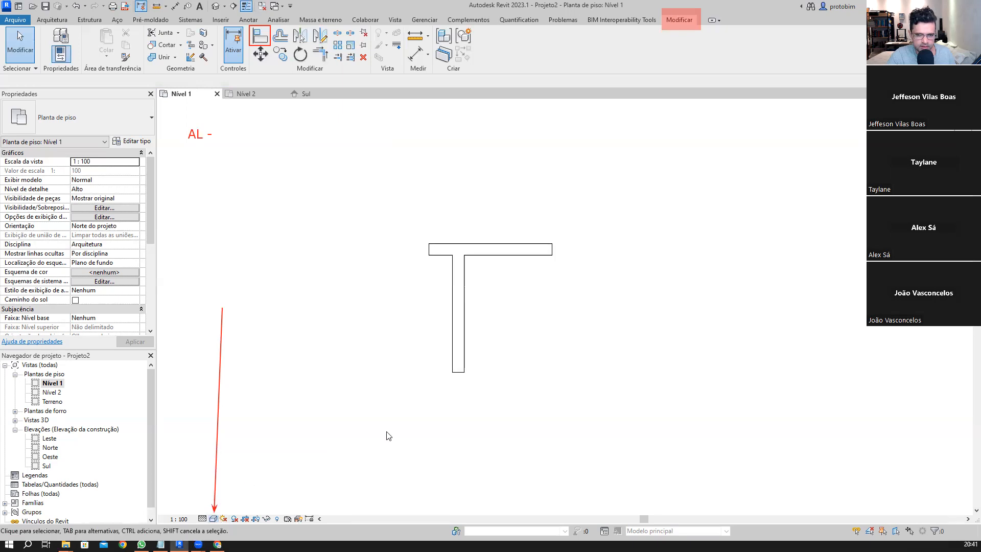
# - Restore the visual style that shows the walls filled in grey and delete the red arrow
pyautogui.click(214, 519)
pyautogui.click(234, 504)
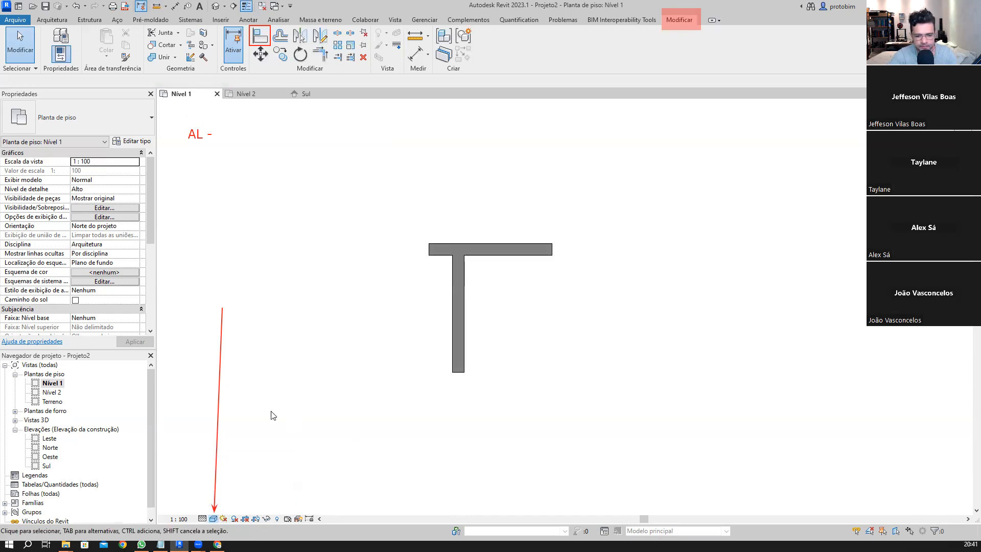
pyautogui.click(219, 381)
pyautogui.press('Delete')
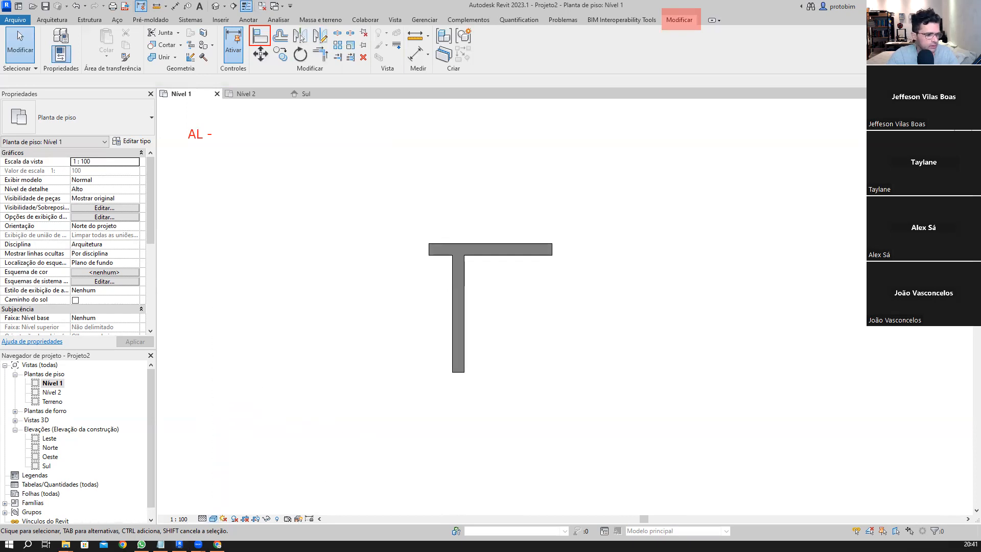
# - Complete the red on-screen note so it reads "AL - ALIGN / ALINHAR"
pyautogui.click(204, 135)
pyautogui.click(204, 134)
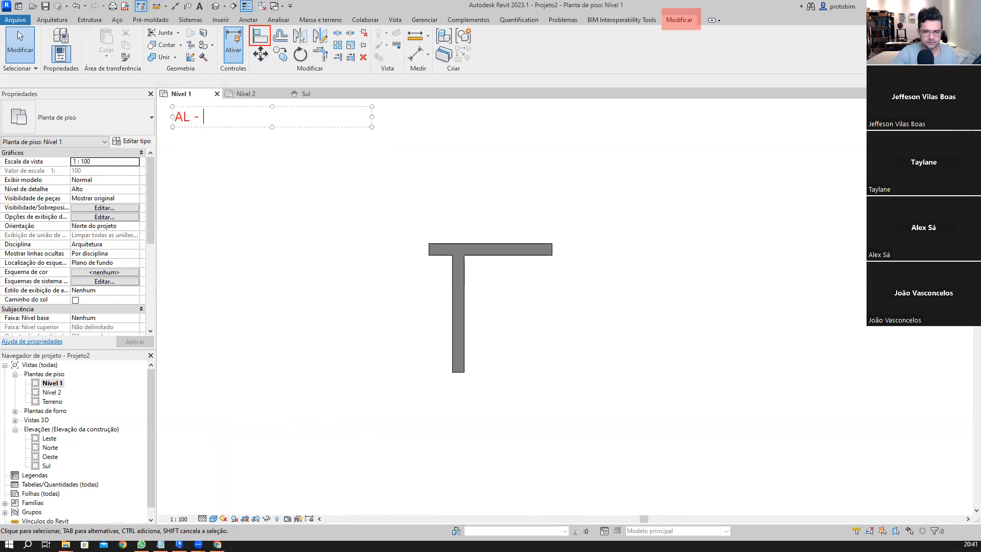
pyautogui.write('A')
pyautogui.write('LIGN / ALINHAR')
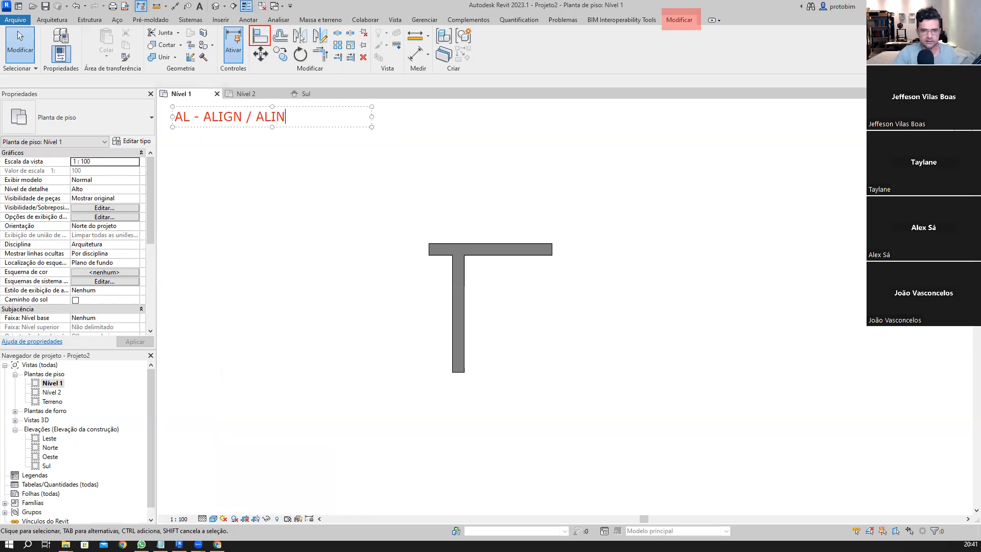
pyautogui.click(265, 205)
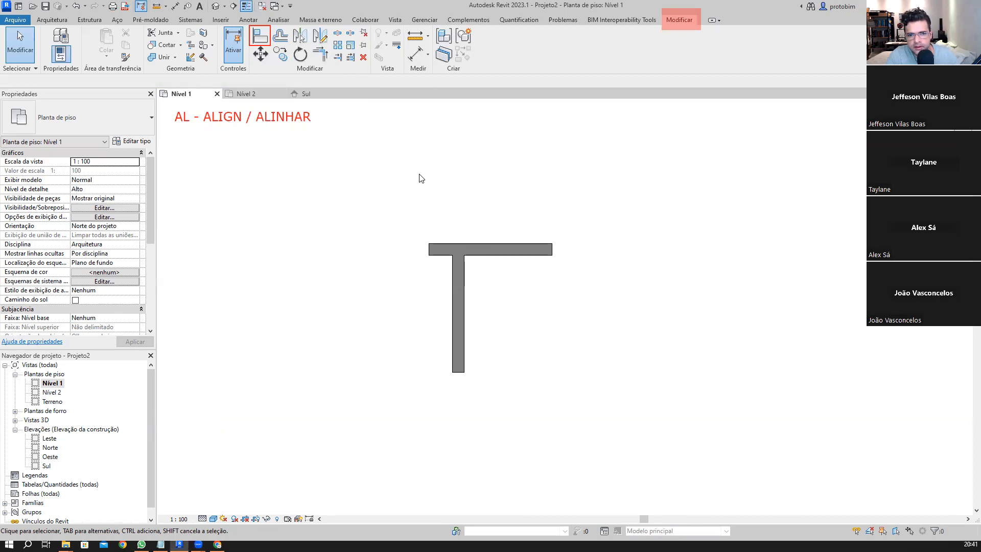
pyautogui.moveTo(419, 175); pyautogui.dragTo(471, 186, button='middle')
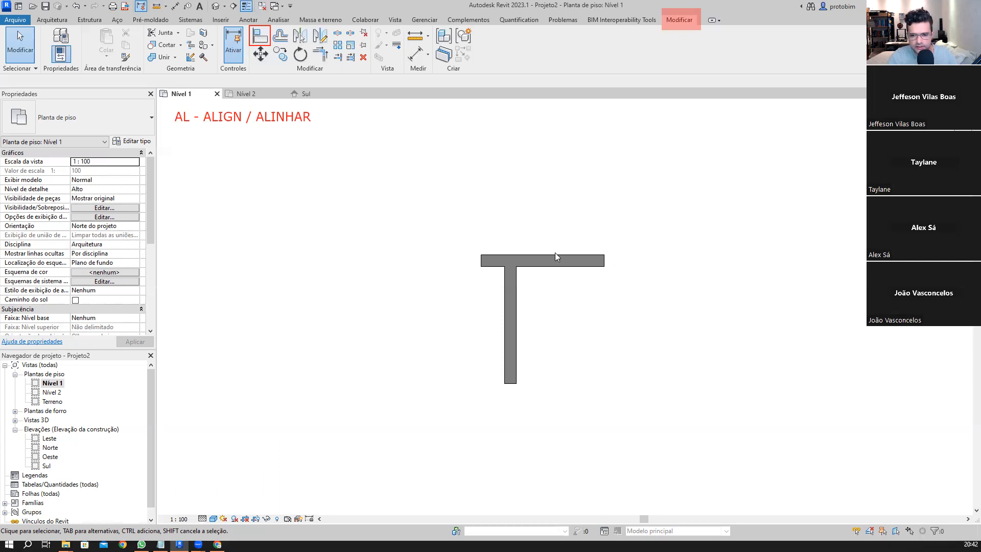
pyautogui.scroll(2, 546, 311)
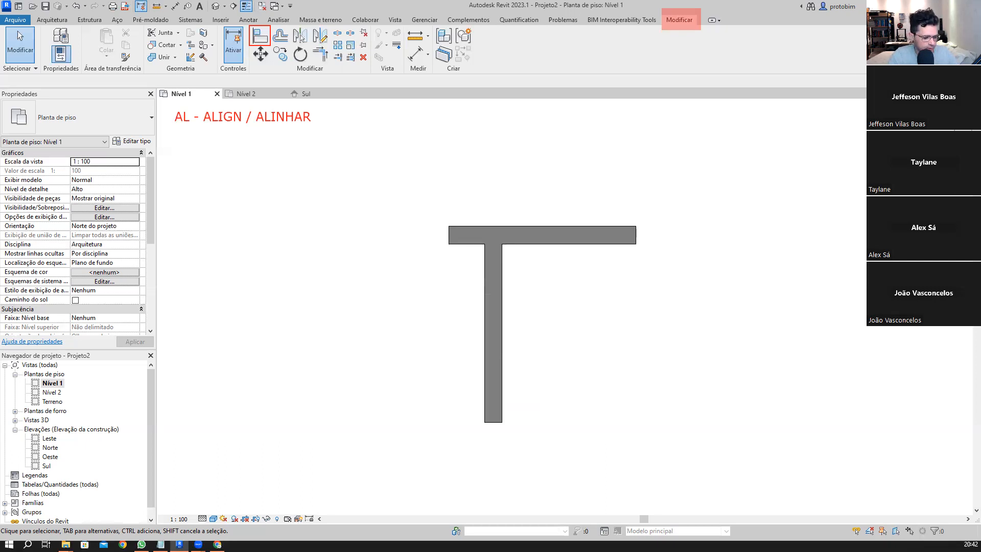
pyautogui.press('a')
pyautogui.press('l')
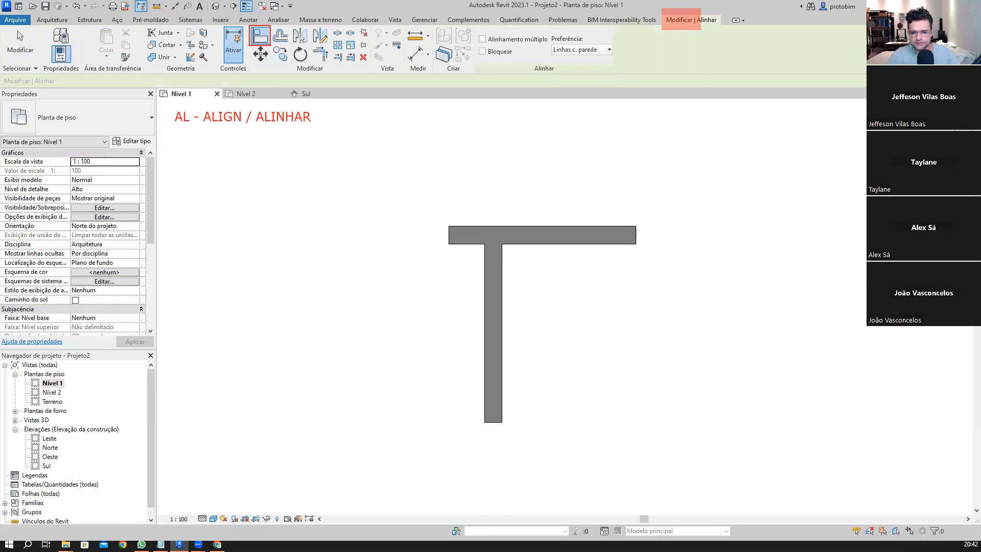
pyautogui.click(481, 348)
pyautogui.scroll(-1, 422, 372)
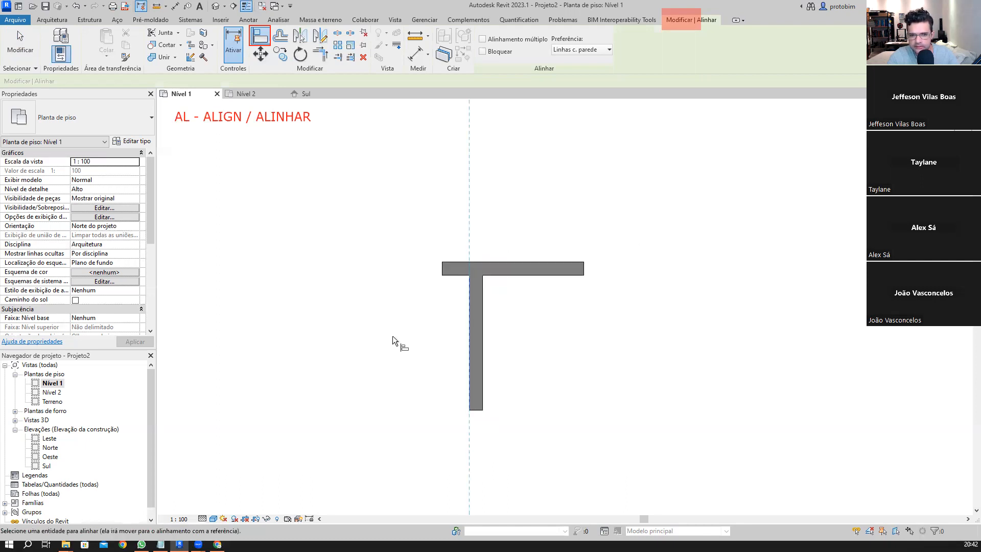
pyautogui.press('Escape')
pyautogui.press('Escape')
# - Align the west end of the T's horizontal wall with the west face of its vertical wall, forming an L corner
pyautogui.press('a')
pyautogui.press('l')
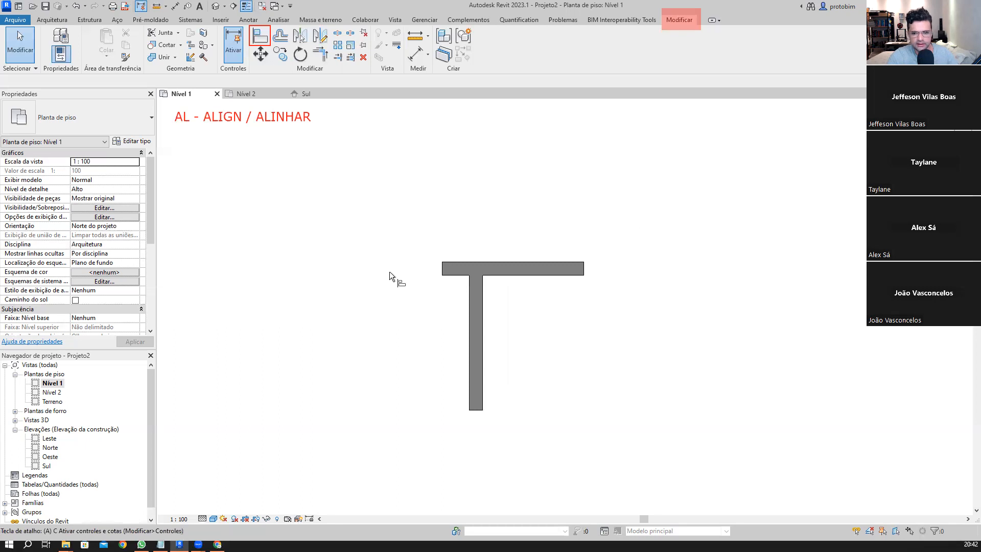
pyautogui.scroll(1, 463, 306)
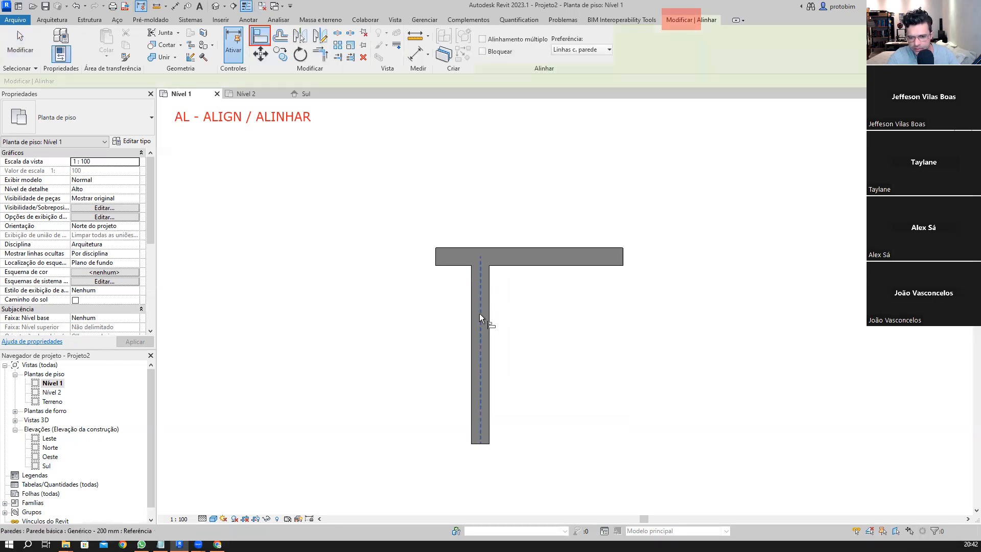
pyautogui.click(479, 322)
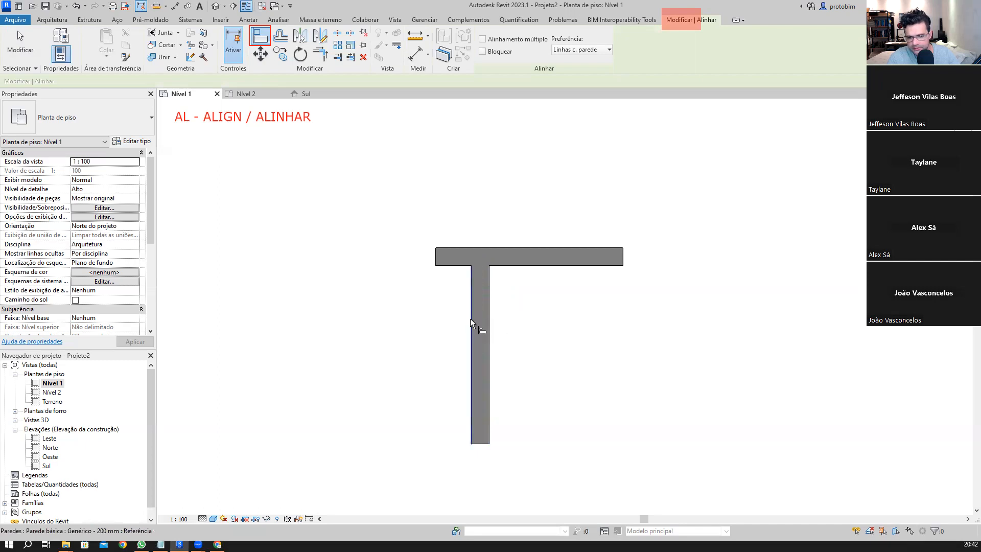
pyautogui.click(479, 319)
pyautogui.click(469, 324)
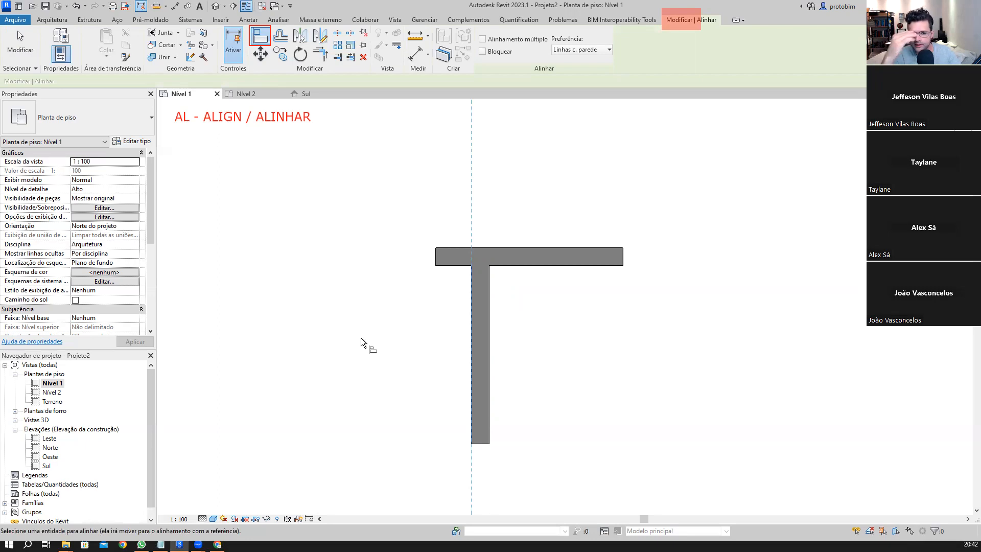
pyautogui.click(434, 263)
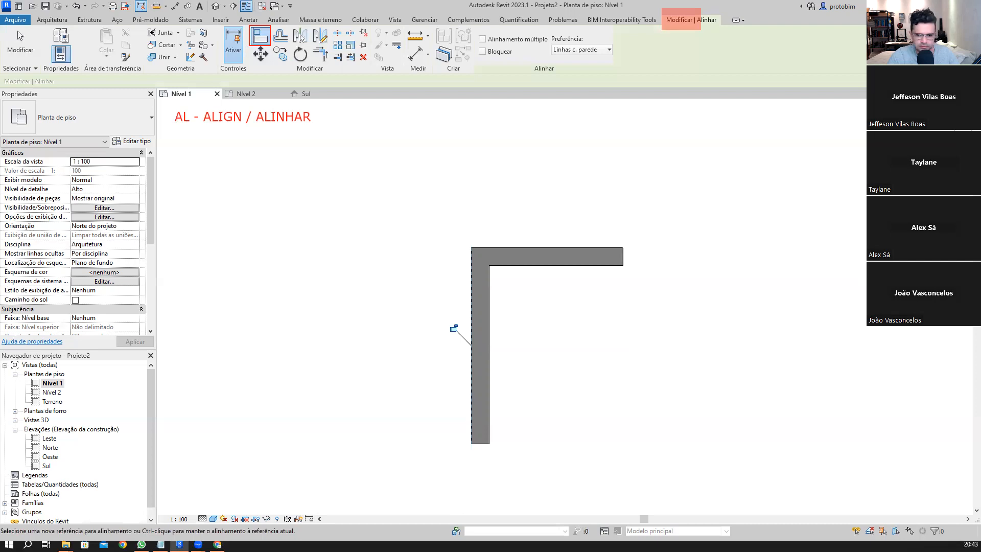
# - Circle the alignment's open padlock in red, remove the mark and leave the Align command
pyautogui.moveTo(434, 316); pyautogui.dragTo(470, 345)
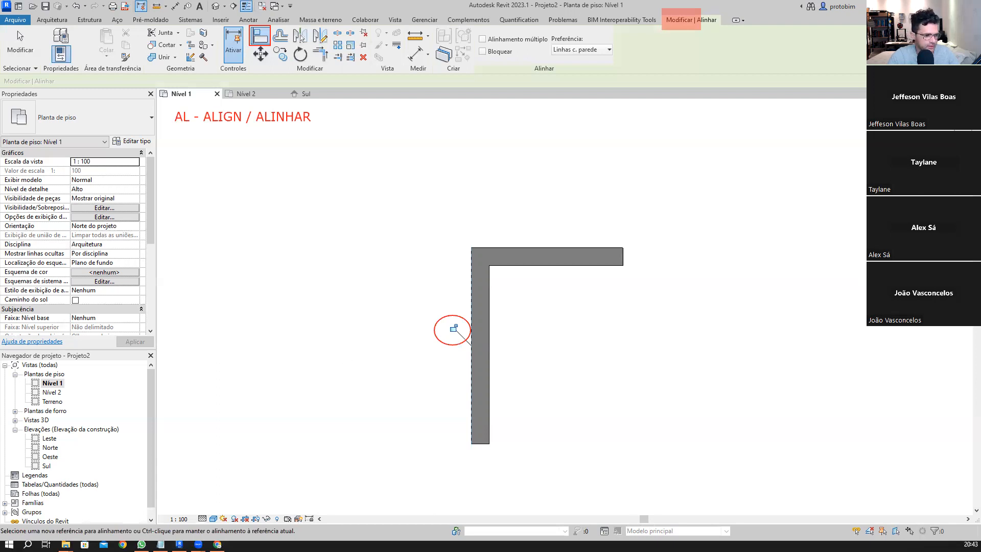
pyautogui.hotkey('ctrl', 'z')
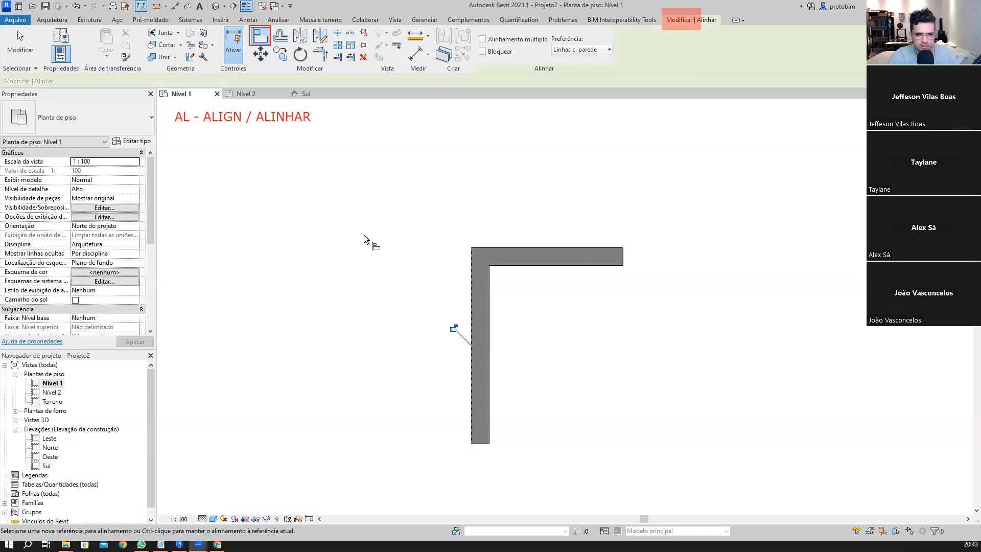
pyautogui.press('Escape')
pyautogui.press('Escape')
# - Align the outer face of the stepped chain's long eastern horizontal wall with the outer face of its western horizontal wall
pyautogui.scroll(-6, 339, 334)
pyautogui.moveTo(189, 421); pyautogui.dragTo(405, 287, button='middle')
pyautogui.scroll(4, 261, 383)
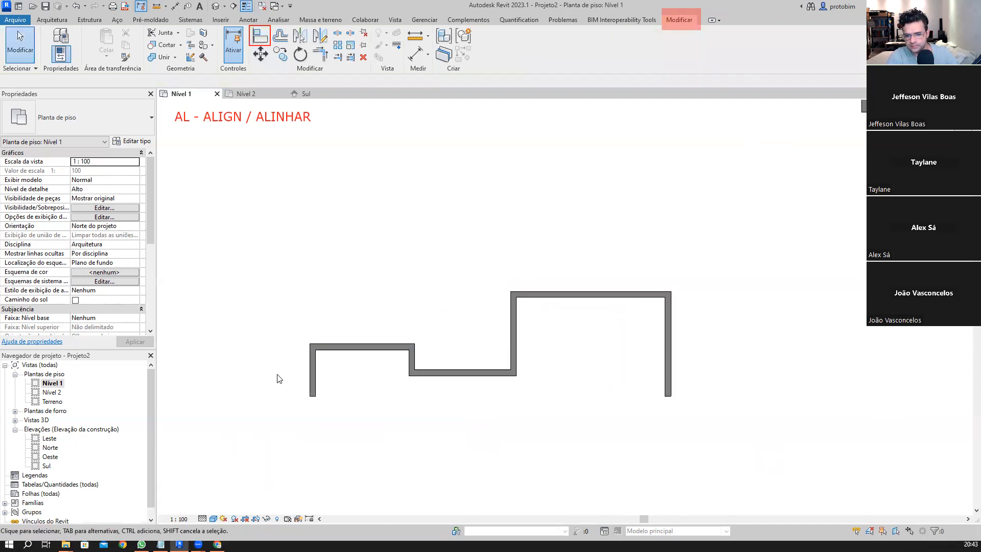
pyautogui.moveTo(554, 398); pyautogui.dragTo(385, 419, button='middle')
pyautogui.moveTo(510, 393); pyautogui.dragTo(530, 379, button='middle')
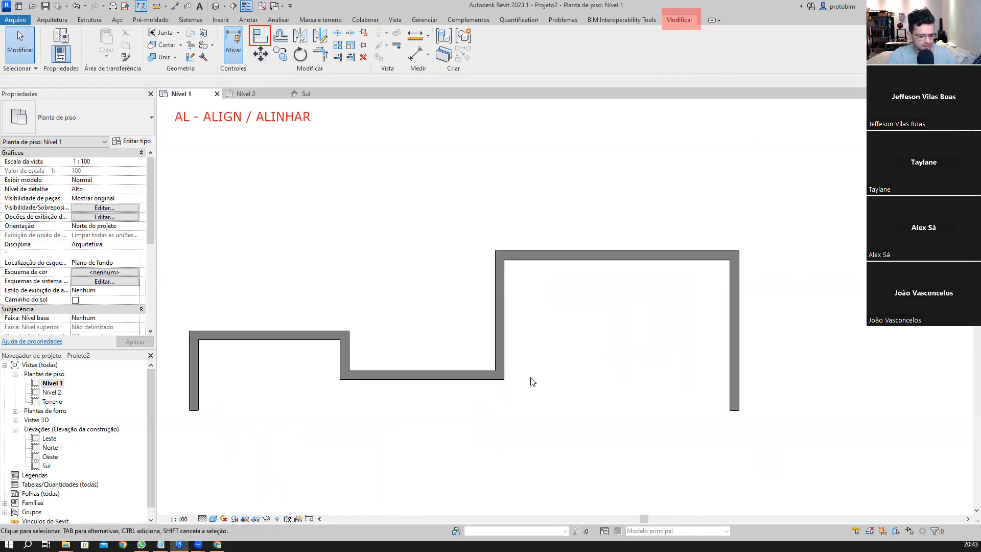
pyautogui.moveTo(575, 401); pyautogui.dragTo(594, 401, button='middle')
pyautogui.press('a')
pyautogui.press('l')
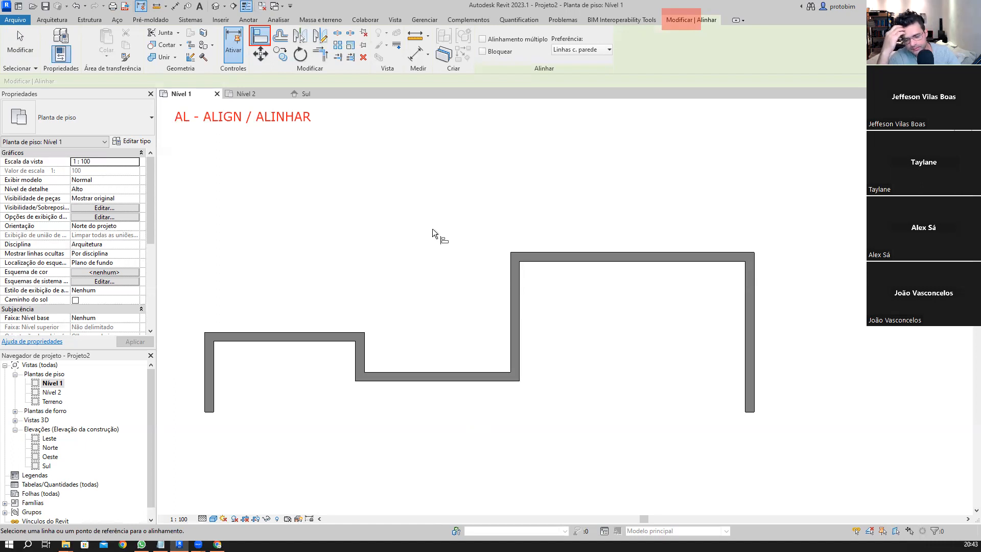
pyautogui.click(316, 332)
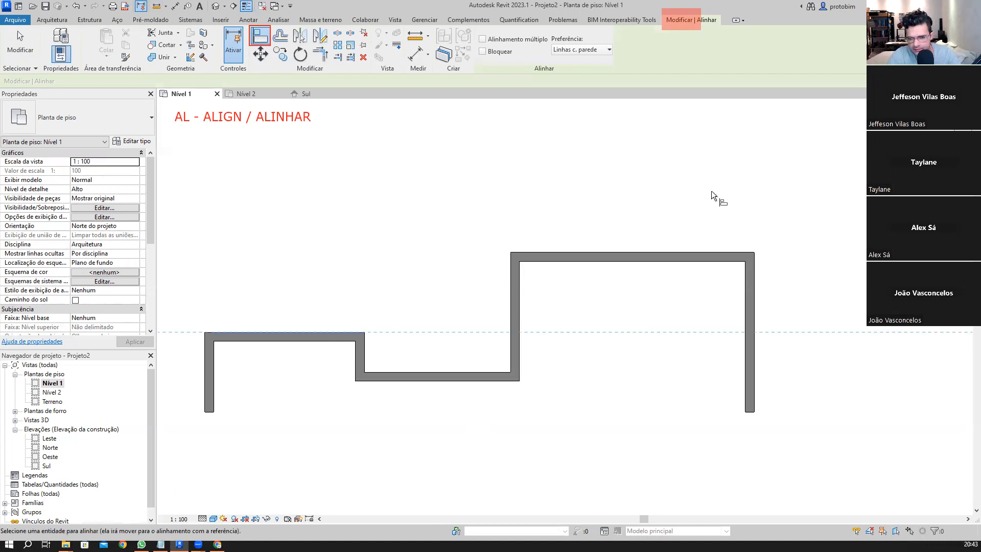
pyautogui.click(633, 251)
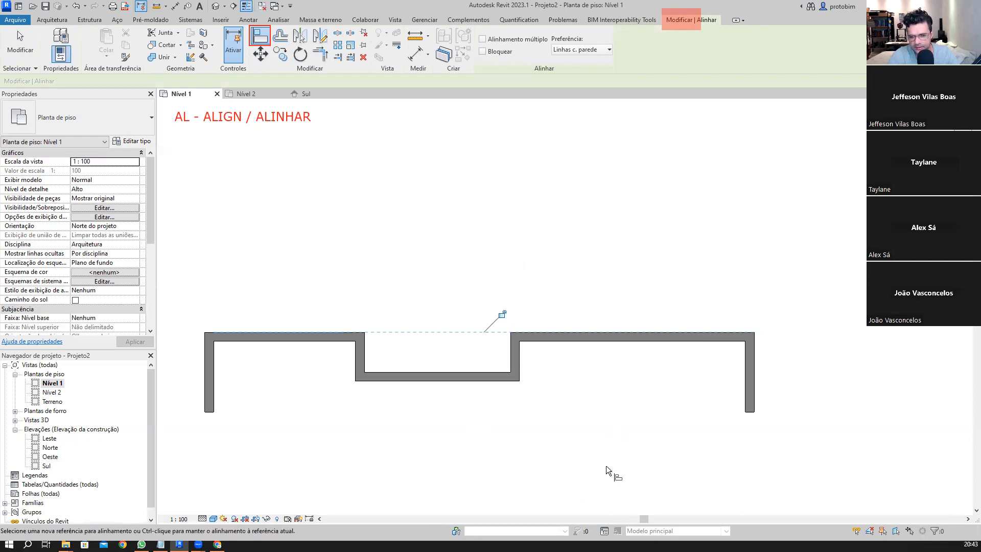
pyautogui.press('Escape')
pyautogui.press('Escape')
# - Move the stepped chain's western horizontal wall a short distance north, out of line with the eastern one
pyautogui.moveTo(517, 440); pyautogui.dragTo(564, 433, button='middle')
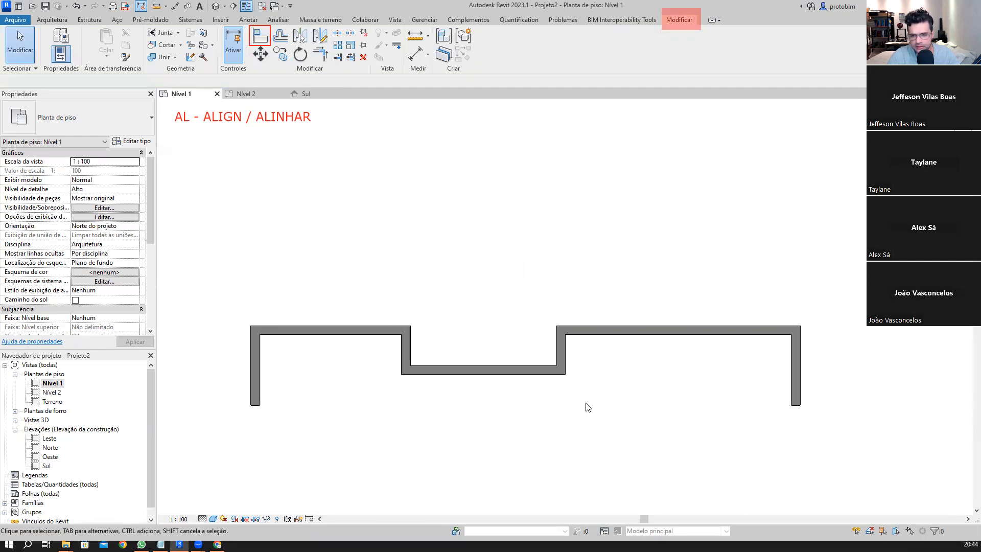
pyautogui.moveTo(413, 322); pyautogui.dragTo(414, 331, button='middle')
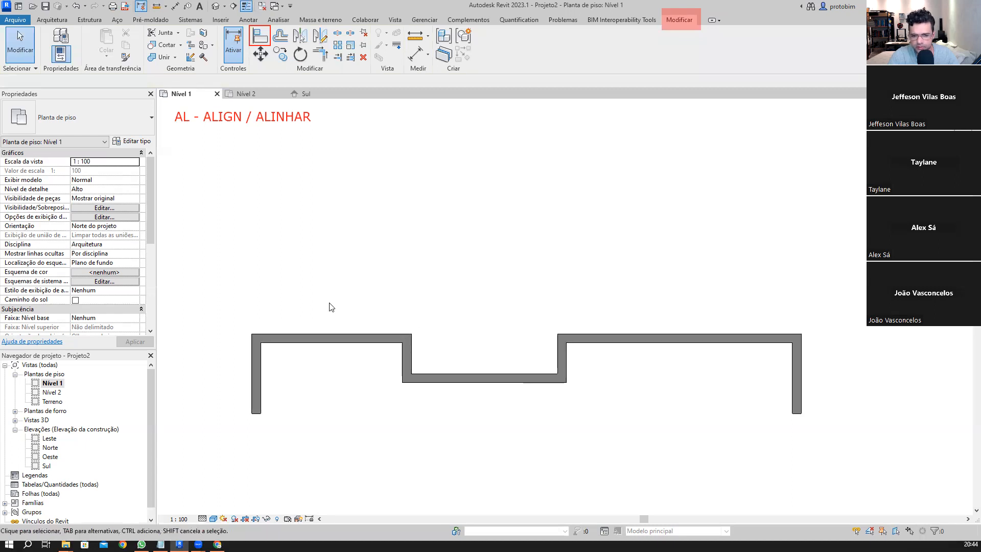
pyautogui.moveTo(339, 344); pyautogui.dragTo(335, 298)
pyautogui.click(487, 254)
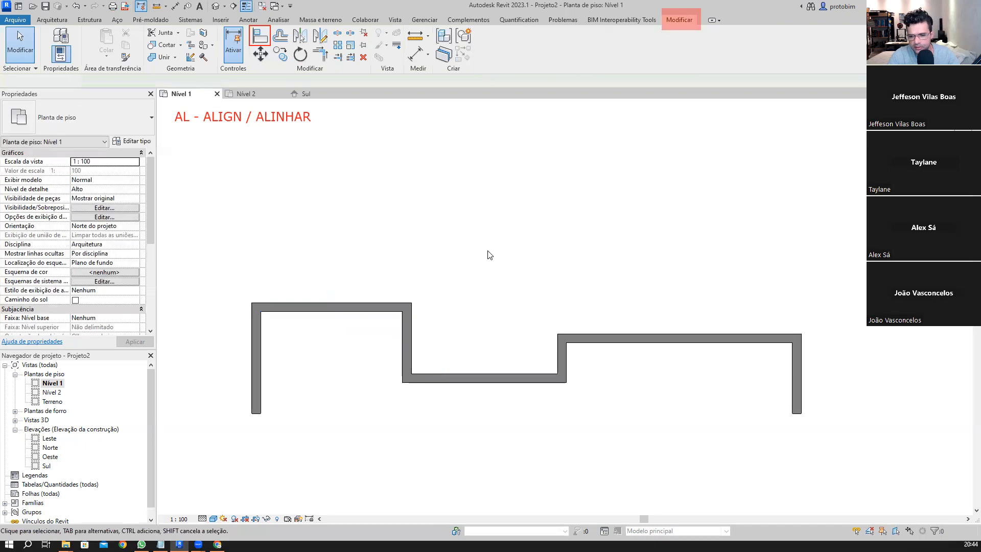
# - Align the eastern horizontal wall's outer face with the raised western wall and lock the alignment with its padlock
pyautogui.moveTo(719, 373); pyautogui.dragTo(672, 385, button='middle')
pyautogui.moveTo(476, 302); pyautogui.dragTo(505, 293, button='middle')
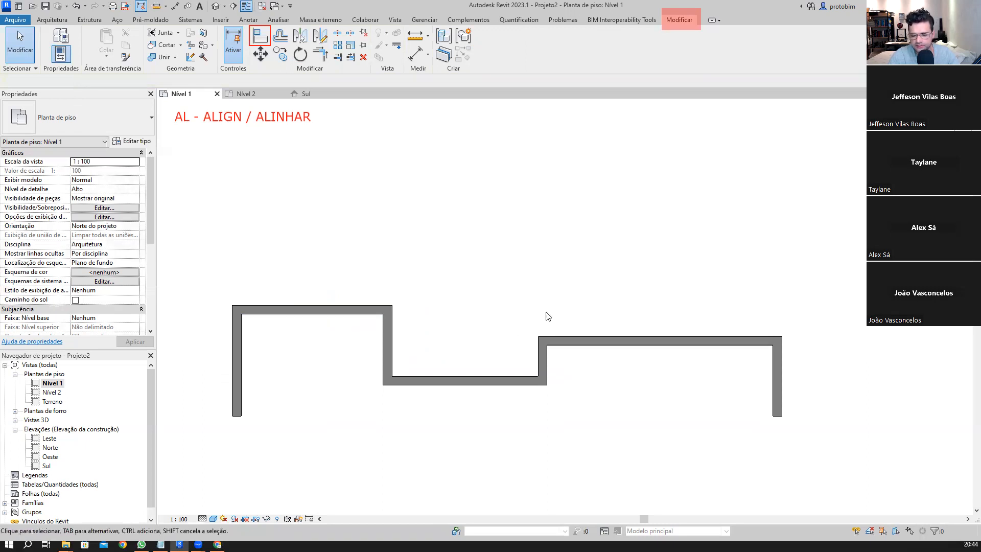
pyautogui.press('a')
pyautogui.press('l')
pyautogui.click(307, 305)
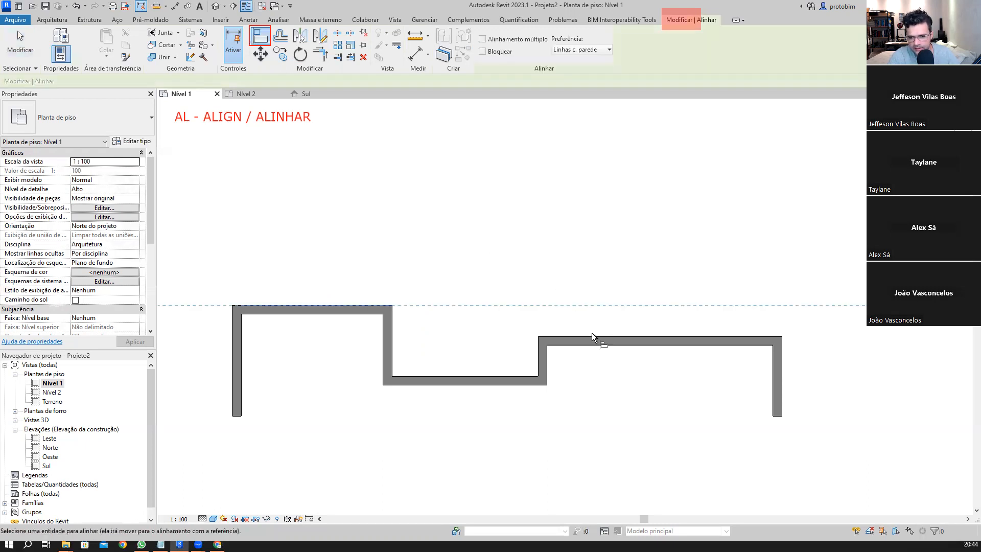
pyautogui.click(594, 336)
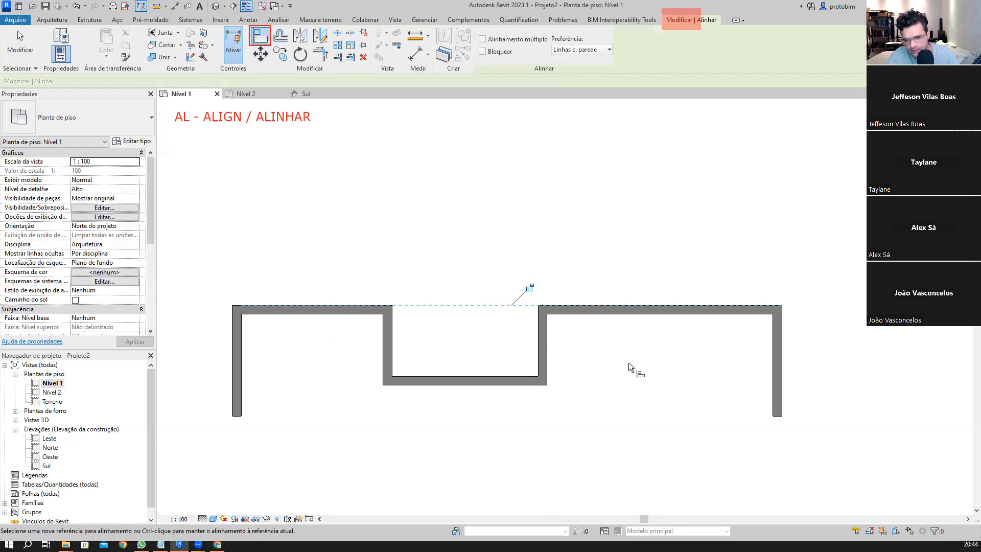
pyautogui.click(530, 289)
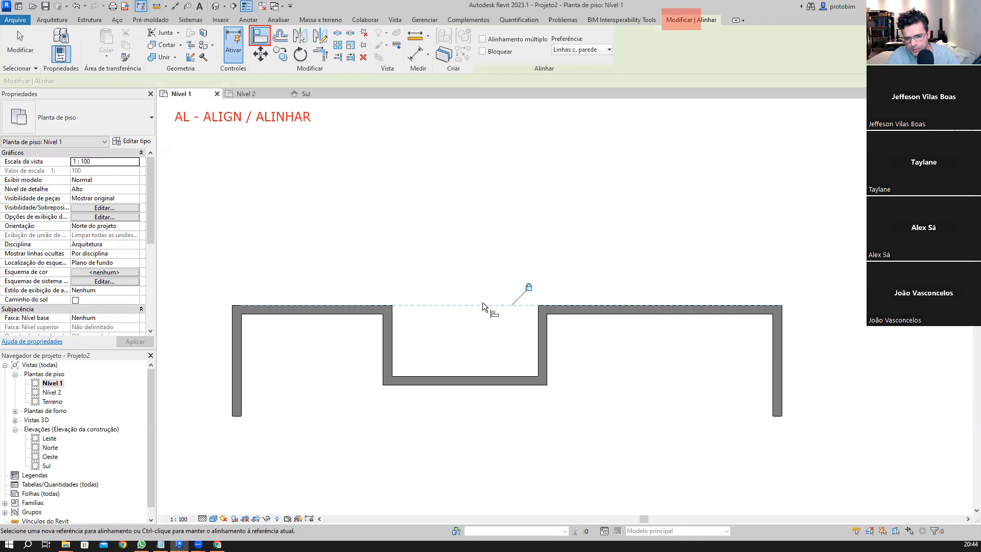
pyautogui.press('Escape')
pyautogui.press('Escape')
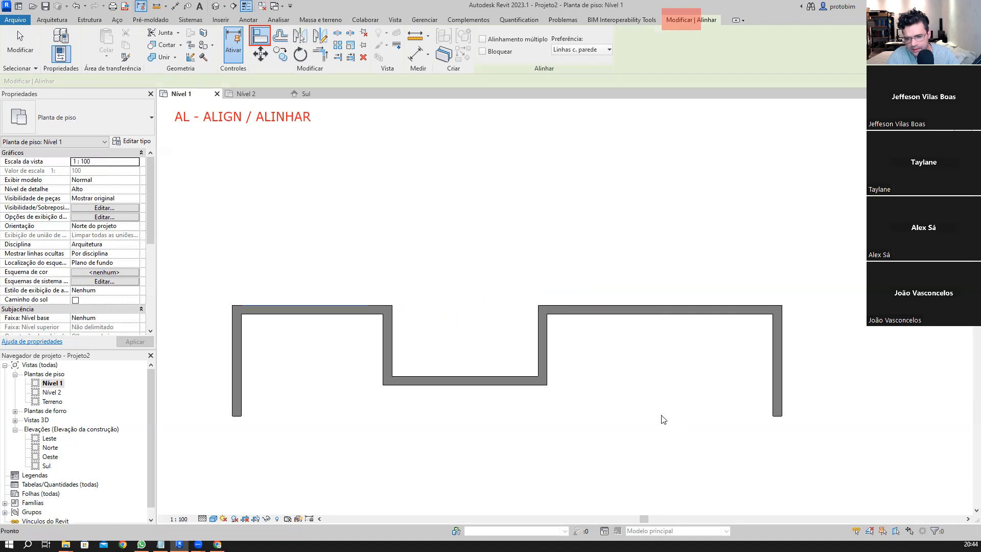
# - Move the western horizontal wall further north so the locked eastern wall follows it, and clear the selection
pyautogui.scroll(-2, 664, 406)
pyautogui.scroll(1, 667, 406)
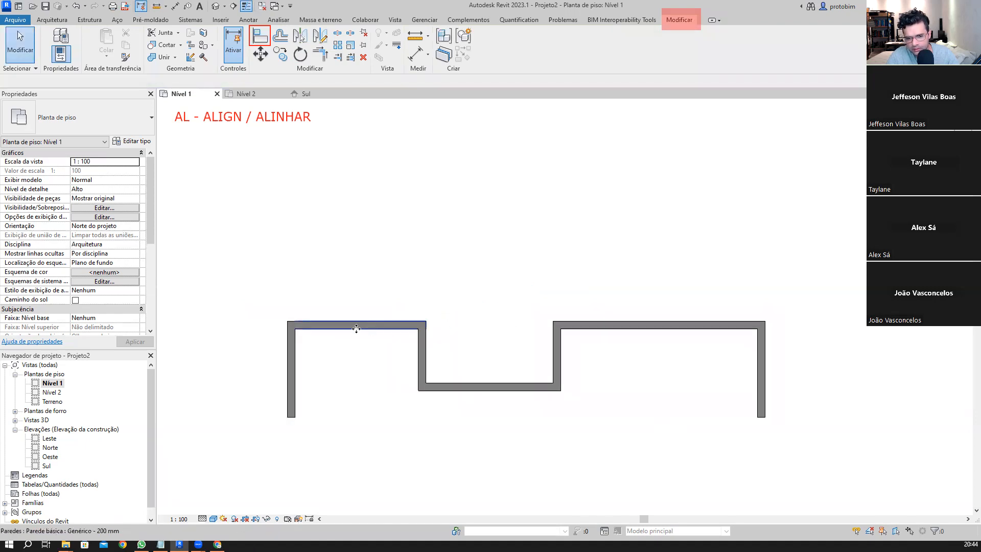
pyautogui.click(357, 325)
pyautogui.moveTo(350, 325); pyautogui.dragTo(422, 198)
pyautogui.click(372, 210)
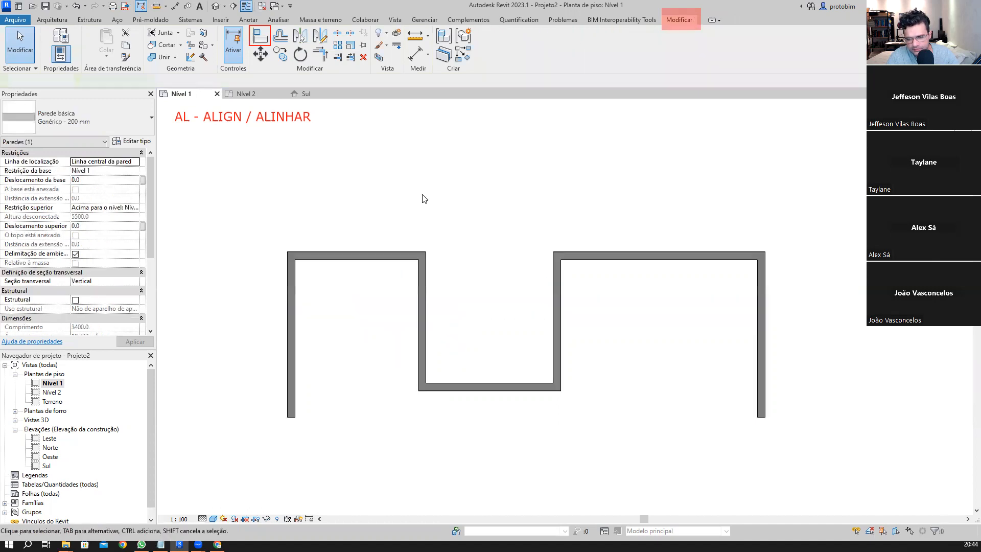
# - Inspect the alignment lock between the stepped chain's two upper horizontal walls, clearing the selection when done
pyautogui.click(392, 261)
pyautogui.click(563, 249)
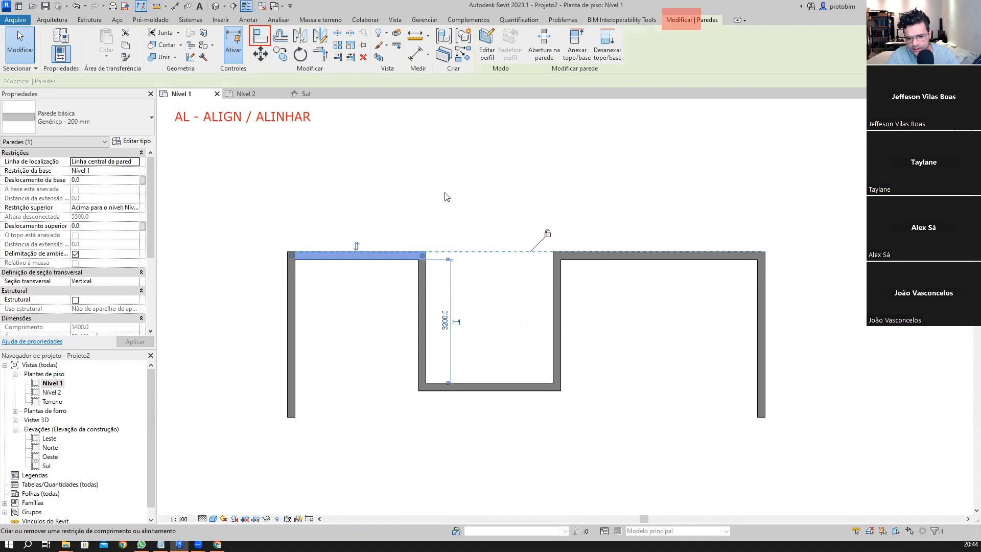
pyautogui.click(448, 213)
pyautogui.scroll(-1, 452, 249)
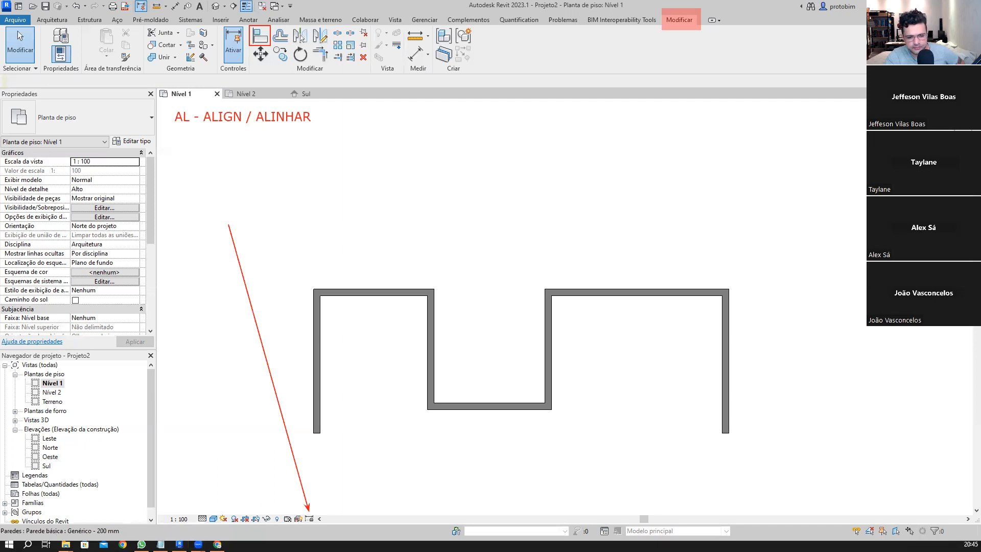
# - Outline the view control bar with a red rectangle annotation and compare it in the Sul, Nível 2 and Nível 1 views
pyautogui.moveTo(160, 508); pyautogui.dragTo(334, 532)
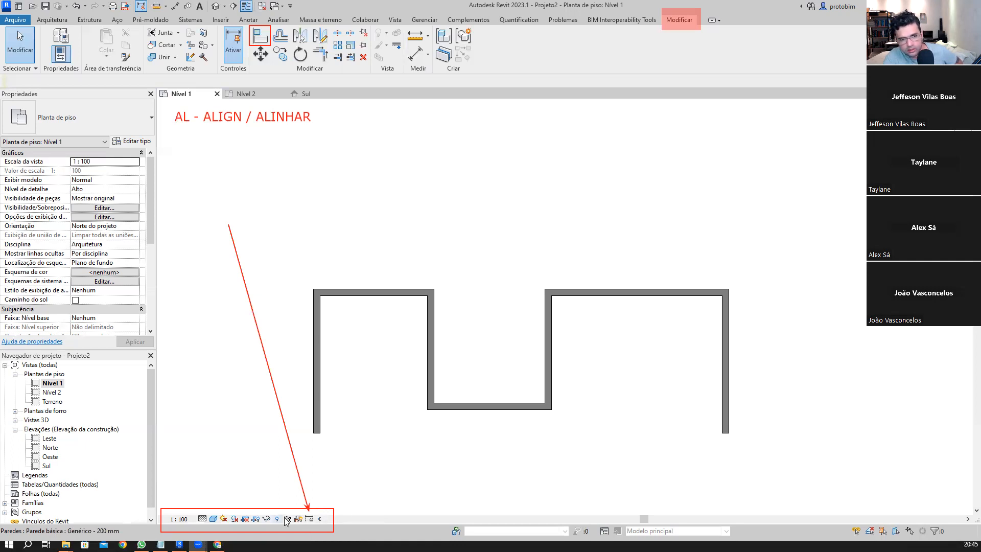
pyautogui.click(309, 94)
pyautogui.click(268, 93)
pyautogui.click(181, 94)
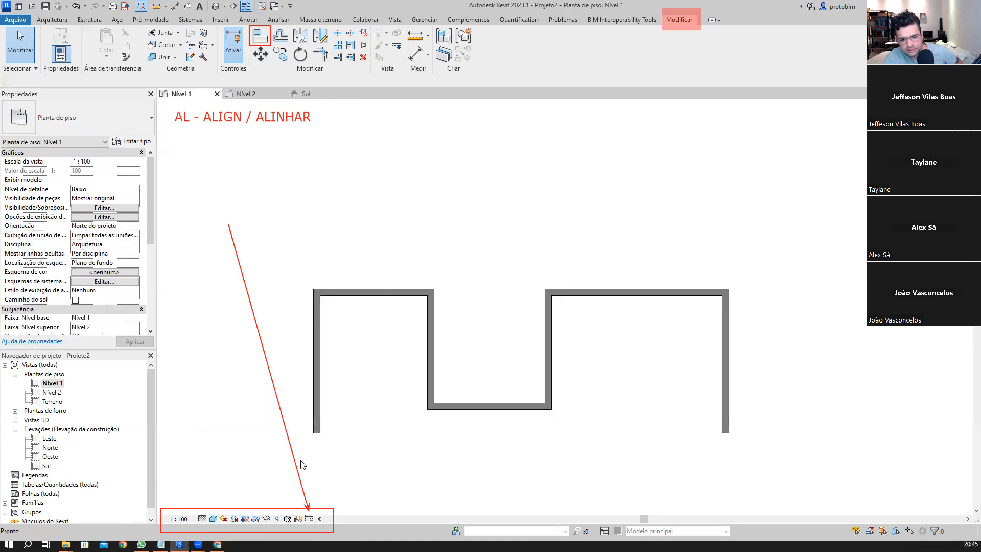
# - Open the default 3D view, compare its view controls with those of the other open views, and return to Nível 1
pyautogui.click(253, 93)
pyautogui.click(216, 7)
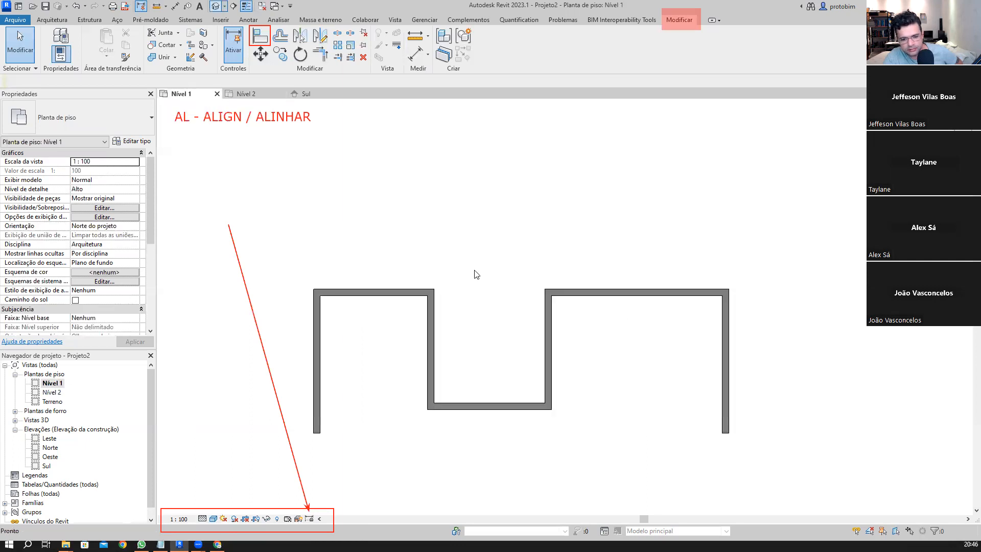
pyautogui.click(331, 93)
pyautogui.click(238, 93)
pyautogui.click(190, 93)
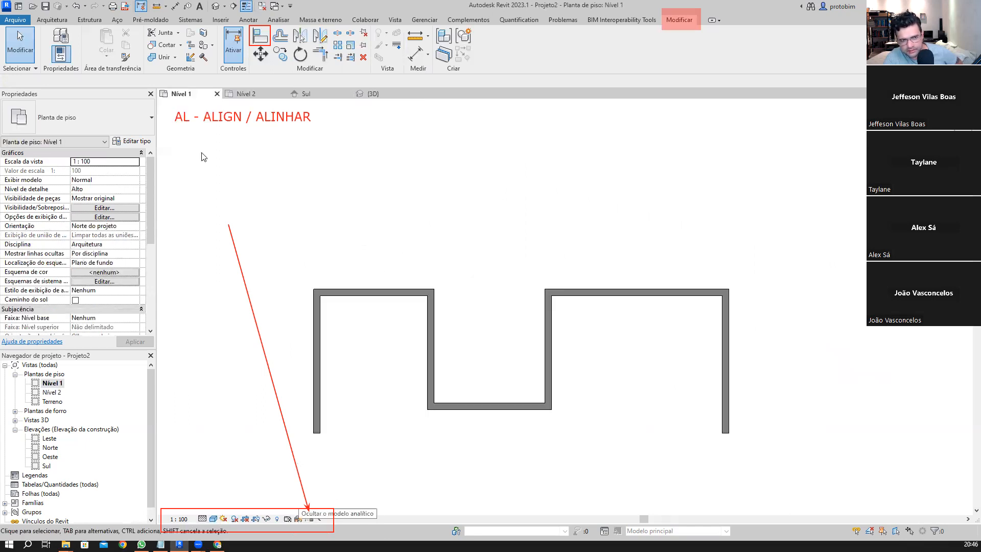
# - Float the Nível 1 view as a separate window and dock it back among the other open views
pyautogui.moveTo(206, 113); pyautogui.dragTo(424, 174)
pyautogui.moveTo(505, 293); pyautogui.dragTo(194, 97)
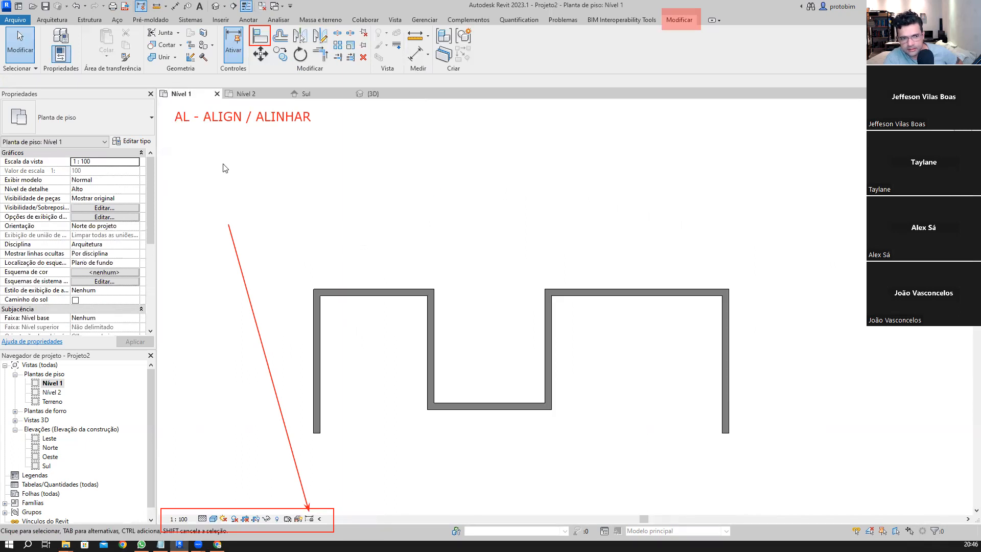
pyautogui.moveTo(182, 93); pyautogui.dragTo(500, 184)
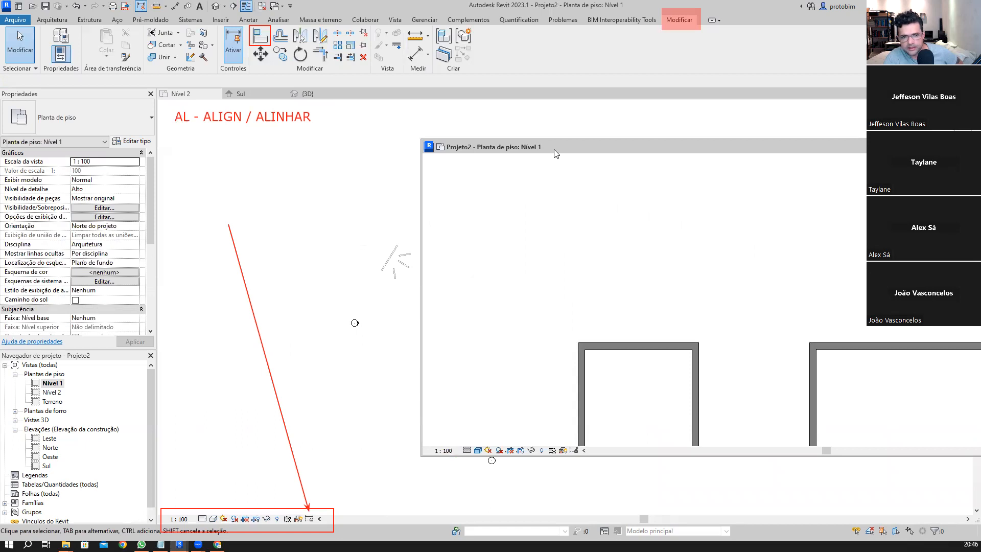
pyautogui.moveTo(554, 150); pyautogui.dragTo(289, 103)
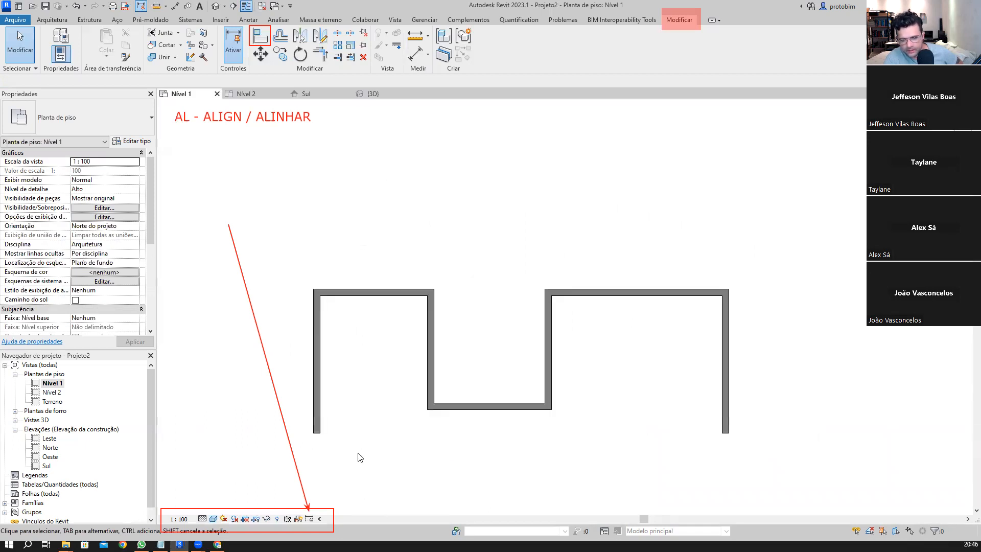
# - Reveal the constraints in Nível 1 and examine the alignment constraint joining the stepped chain's two upper horizontal walls
pyautogui.click(309, 519)
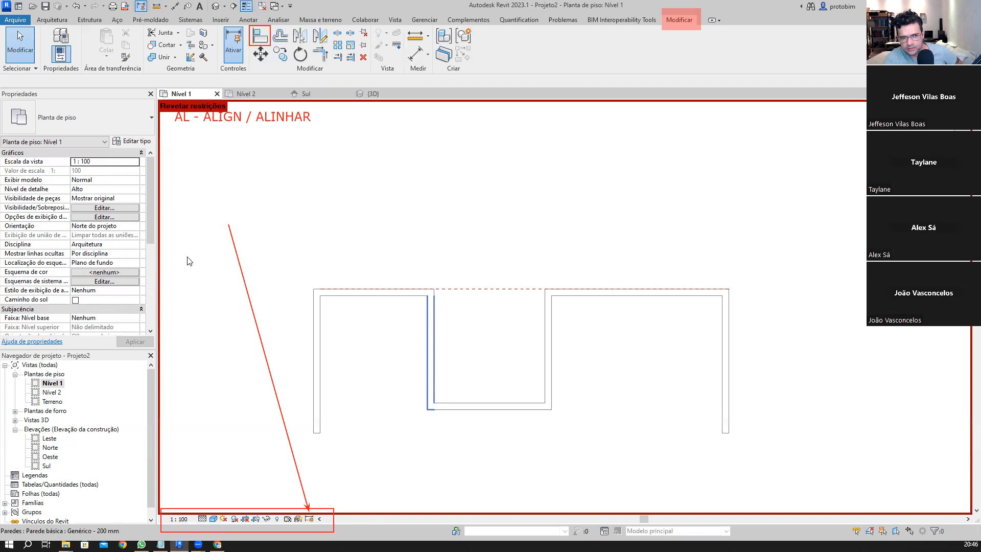
pyautogui.scroll(-2, 522, 352)
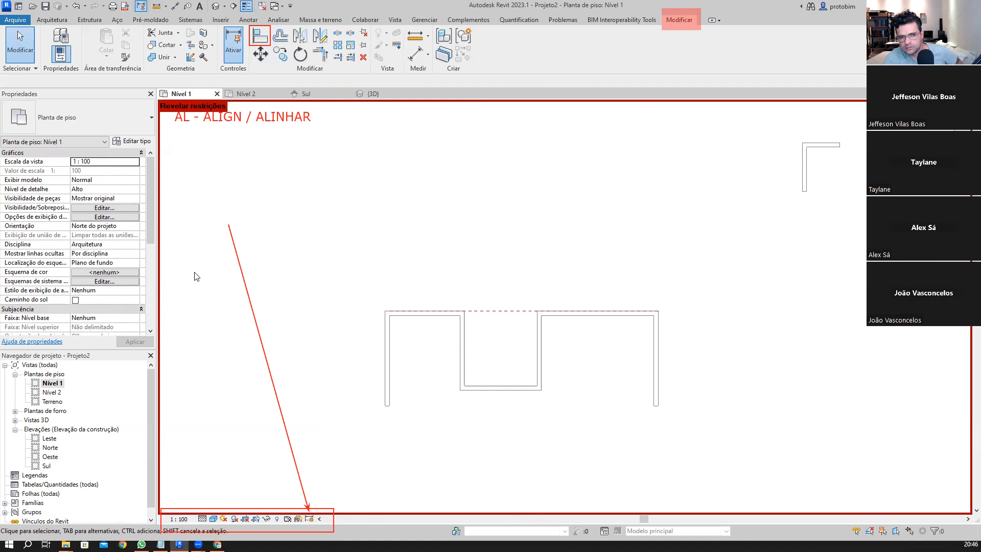
pyautogui.scroll(1, 477, 346)
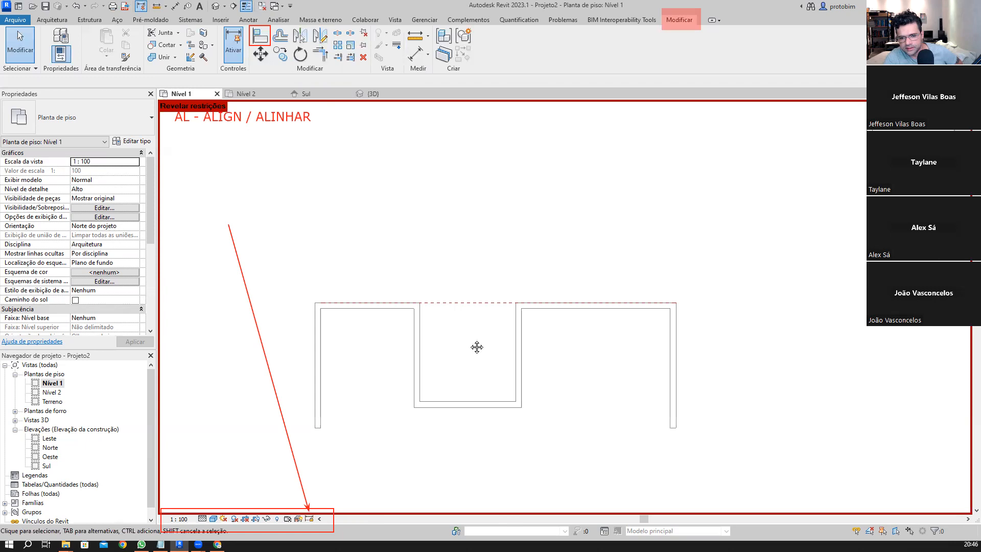
pyautogui.scroll(1, 542, 350)
pyautogui.moveTo(541, 345); pyautogui.dragTo(551, 339, button='middle')
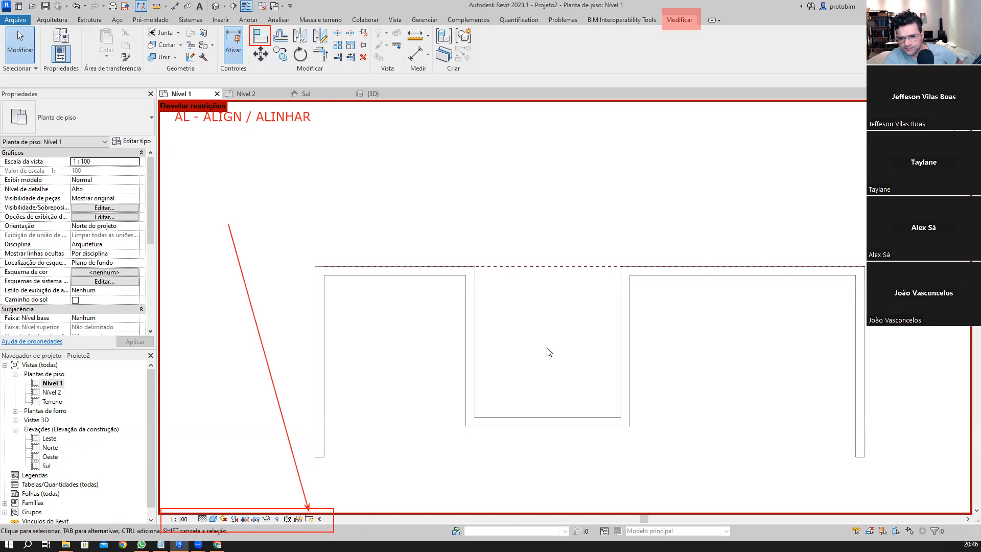
pyautogui.scroll(-2, 549, 352)
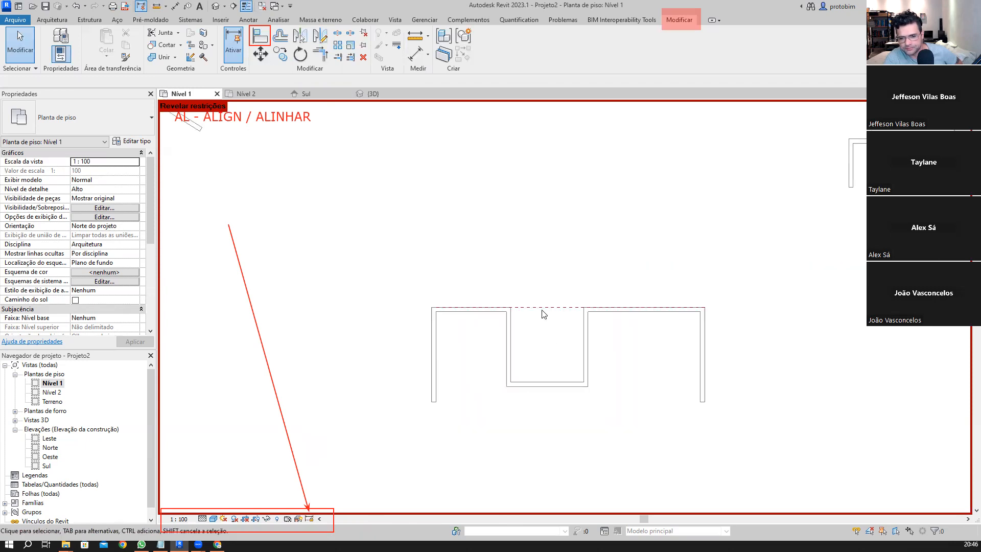
pyautogui.scroll(1, 553, 358)
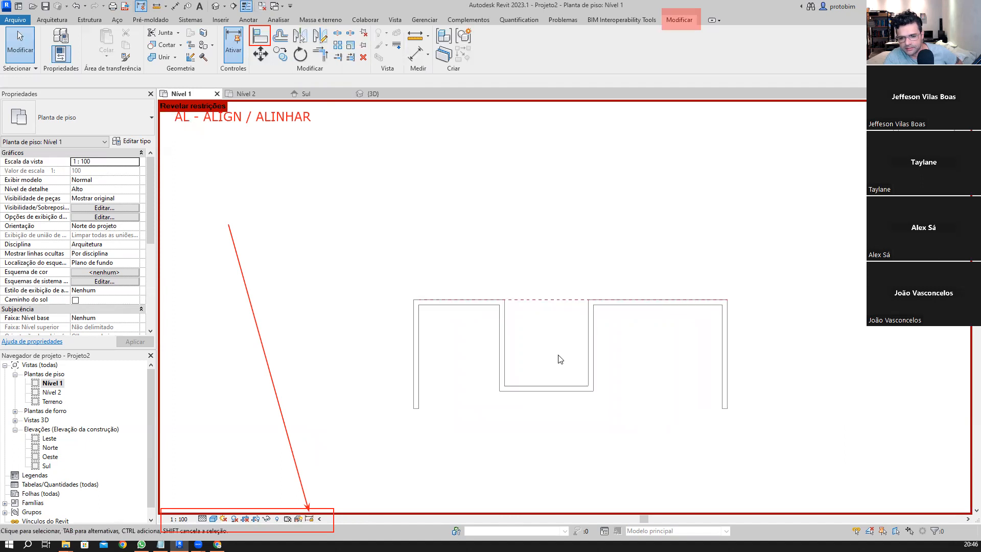
pyautogui.scroll(-1, 547, 357)
# - Delete the revealed alignment constraint between the stepped chain's western and eastern horizontal walls
pyautogui.click(310, 519)
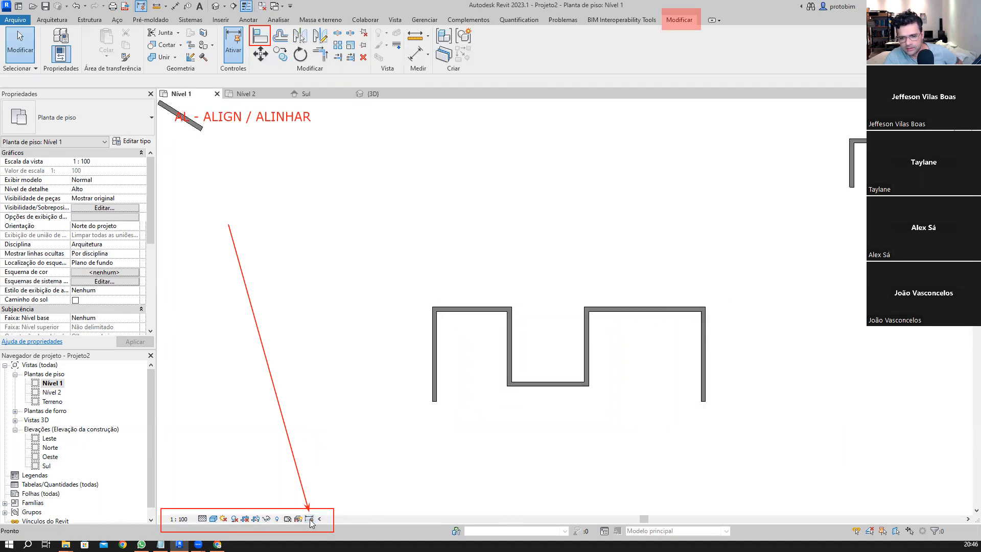
pyautogui.click(310, 519)
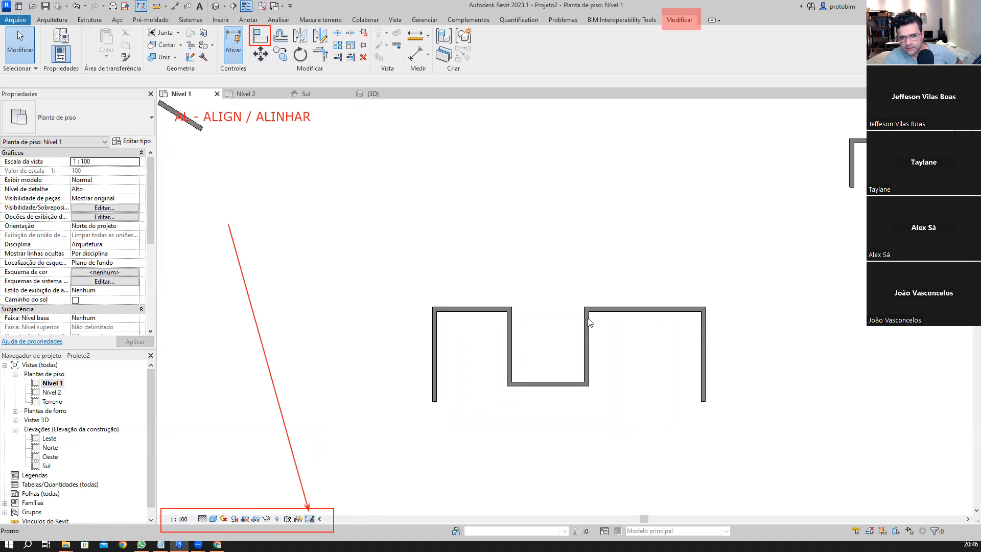
pyautogui.click(554, 348)
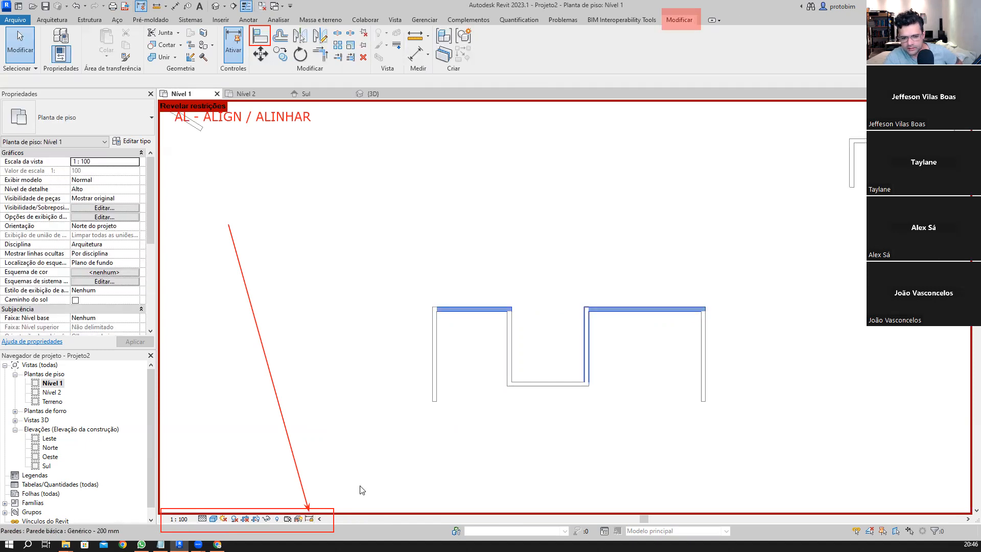
# - Move the western horizontal wall north, align its outer face with the eastern wall without locking, and undo the alignment
pyautogui.click(482, 309)
pyautogui.moveTo(492, 255); pyautogui.dragTo(492, 284)
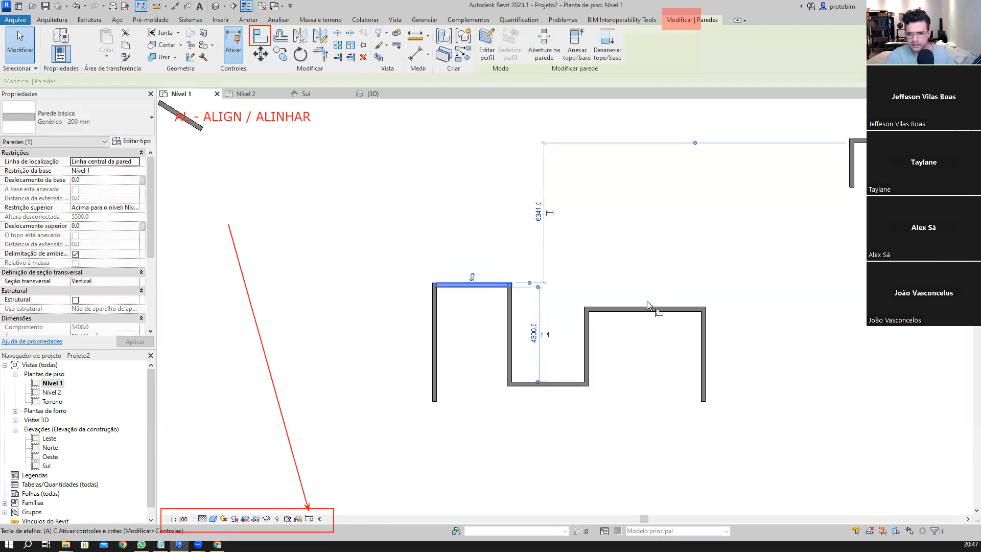
pyautogui.press('a')
pyautogui.press('l')
pyautogui.click(506, 285)
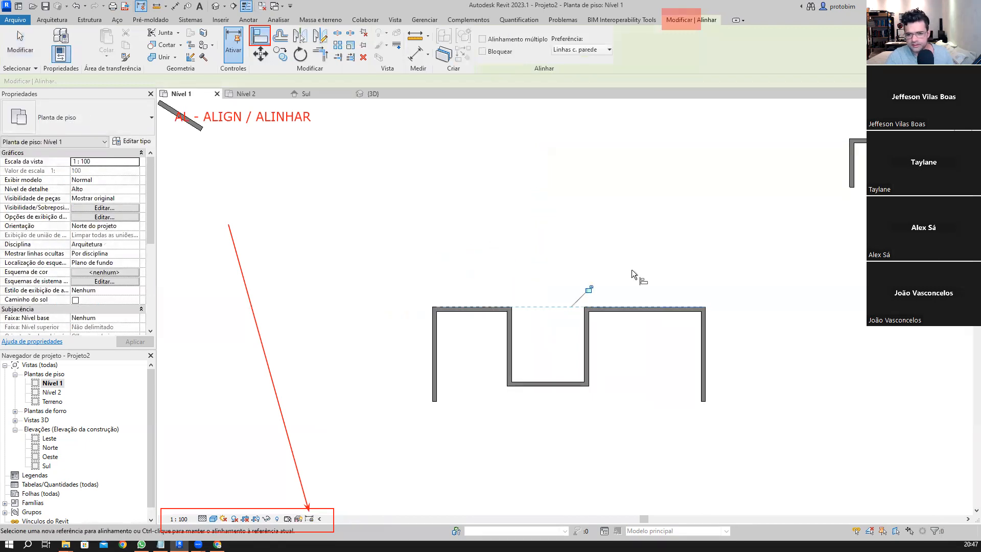
pyautogui.press('Escape')
pyautogui.hotkey('ctrl', 'z')
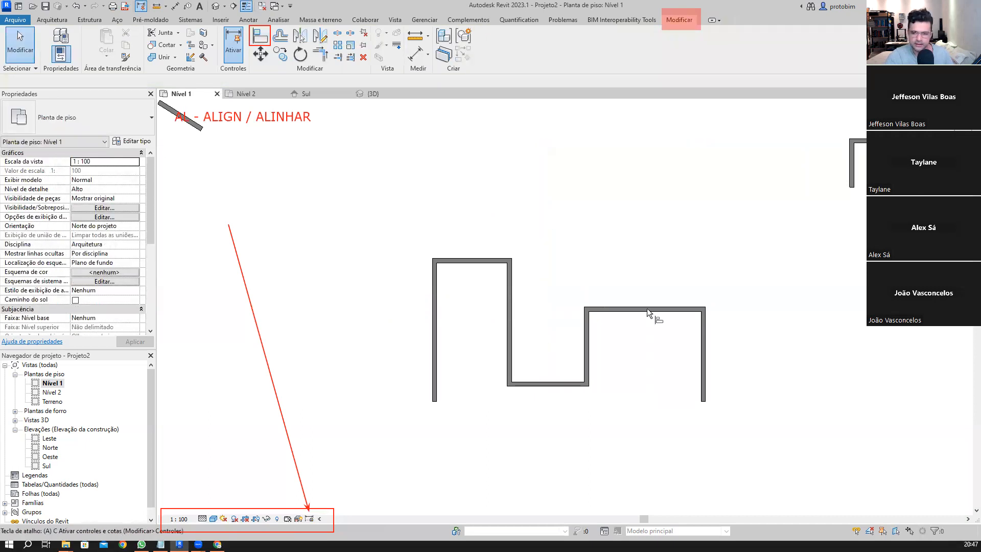
# - Align the western horizontal wall's outer face with the eastern wall's, lock the alignment, and test it by moving the western wall
pyautogui.press('a')
pyautogui.press('l')
pyautogui.click(505, 260)
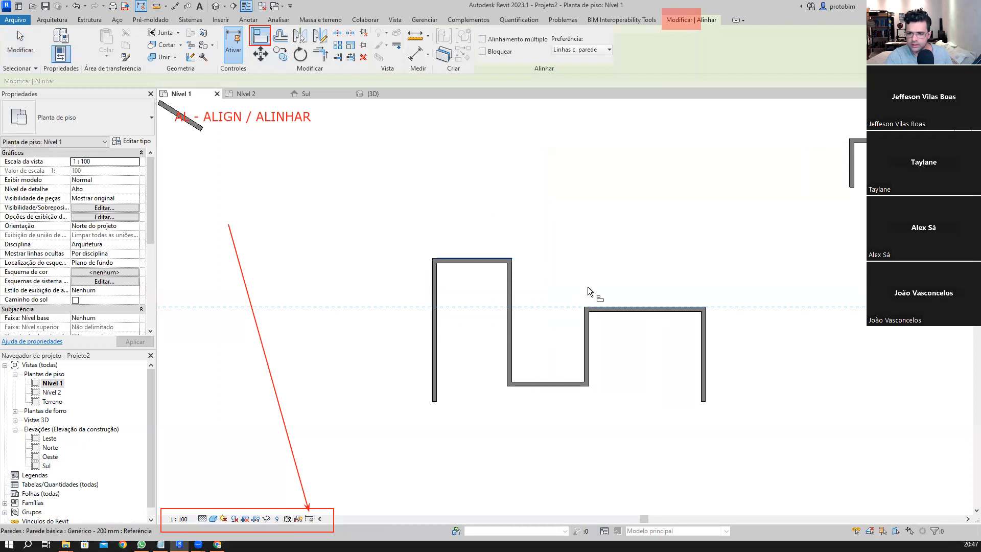
pyautogui.press('Escape')
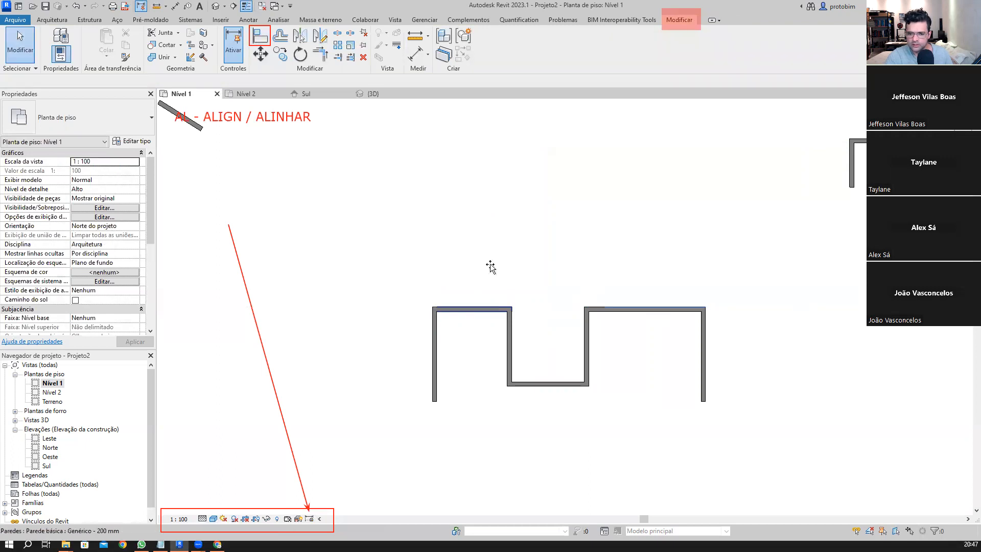
pyautogui.click(497, 278)
pyautogui.moveTo(494, 311); pyautogui.dragTo(496, 308)
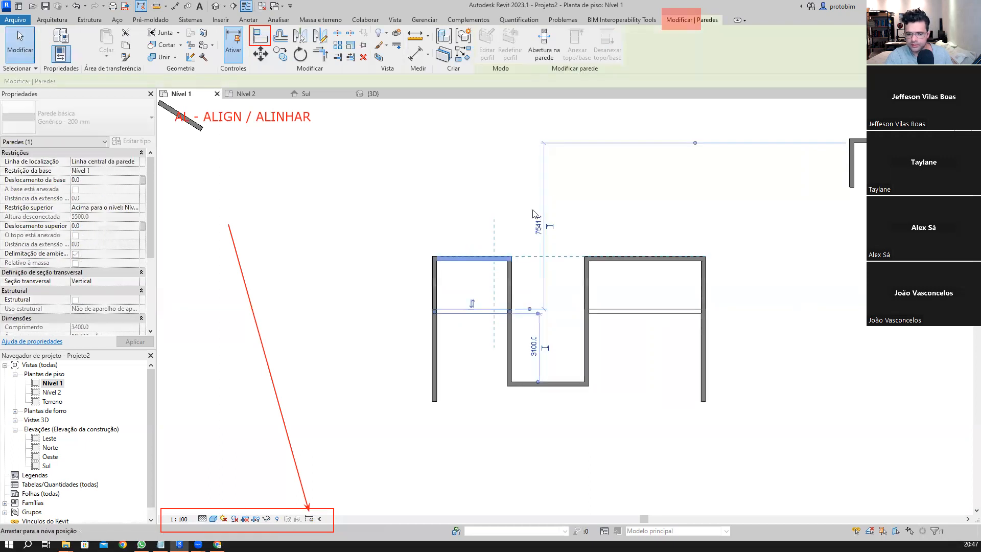
# - Reveal the constraints and delete the alignment lock between the western and eastern horizontal walls
pyautogui.click(313, 519)
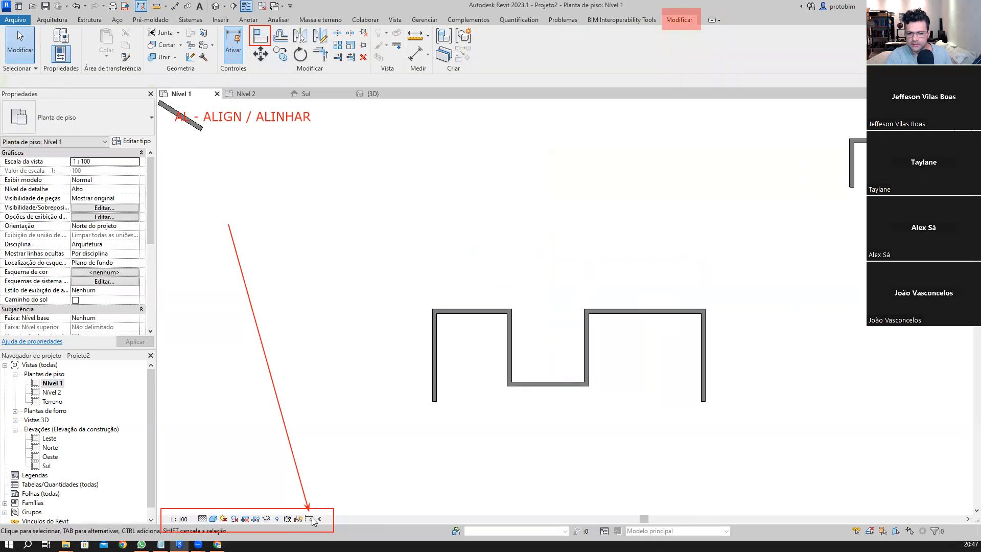
pyautogui.click(476, 313)
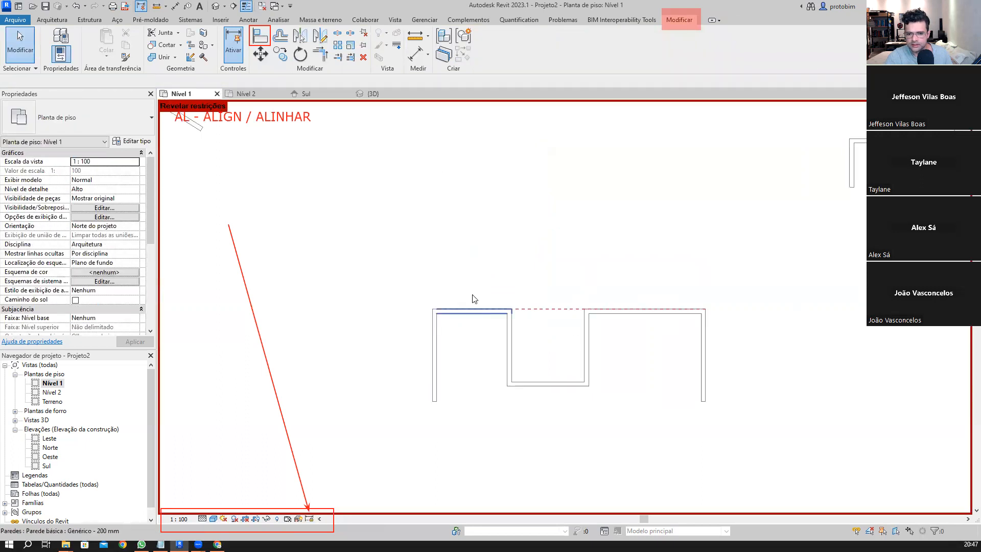
pyautogui.click(548, 310)
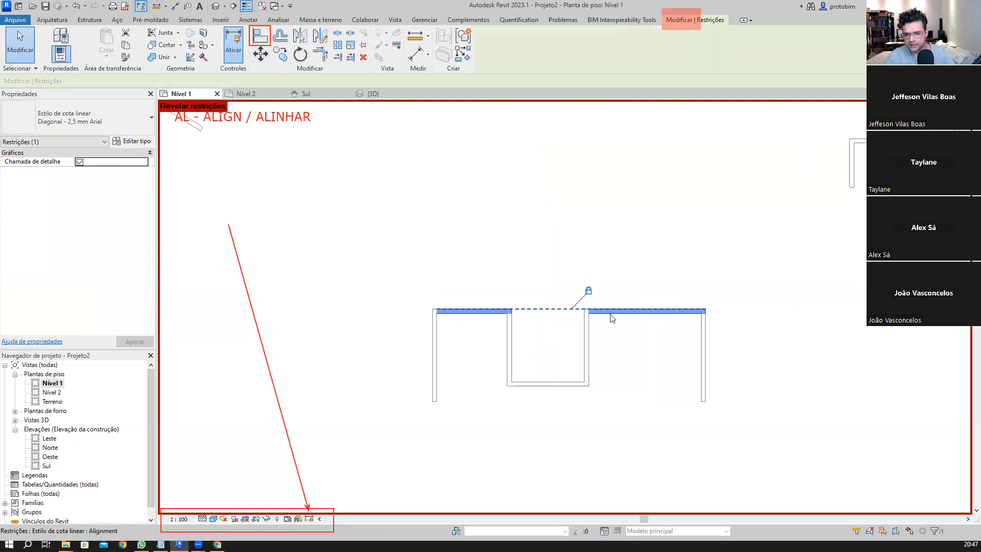
pyautogui.press('Delete')
# - Move the western horizontal wall north independently of the eastern wall and clear the selection
pyautogui.moveTo(457, 311); pyautogui.dragTo(461, 276)
pyautogui.click(345, 247)
pyautogui.scroll(-2, 345, 247)
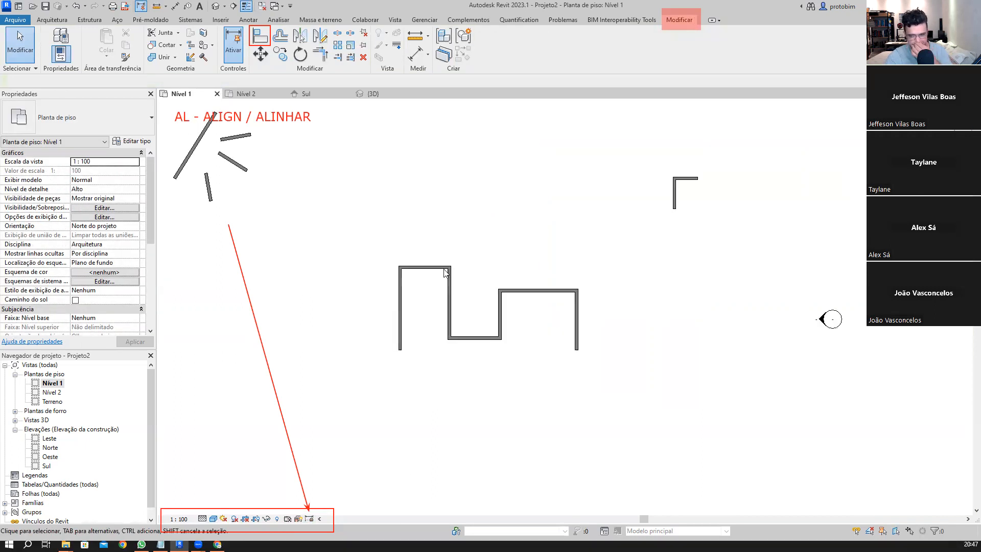
# - Extend the northeastern L-shaped corner's horizontal wall westward past the vertical wall to form a T
pyautogui.moveTo(555, 282); pyautogui.dragTo(611, 254, button='middle')
pyautogui.scroll(1, 587, 310)
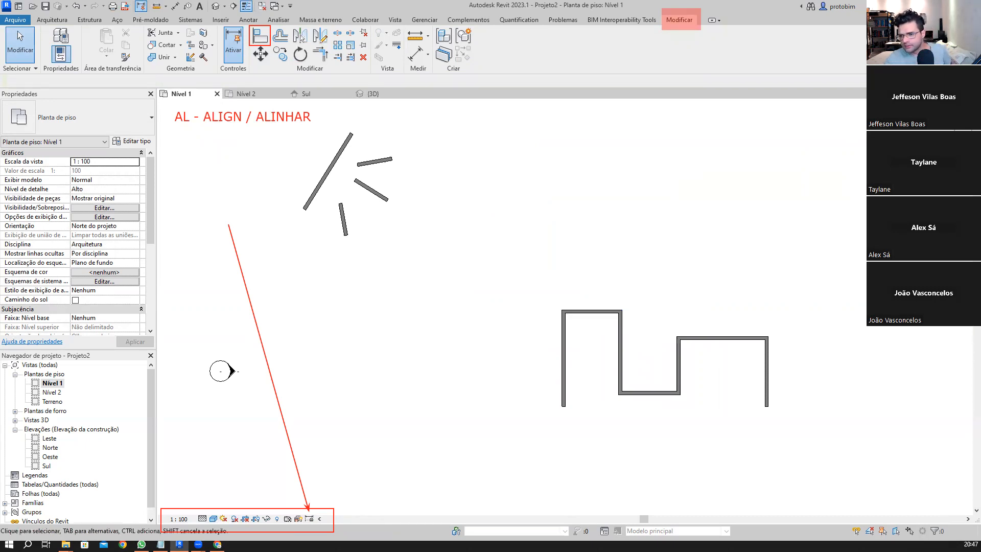
pyautogui.scroll(4, 907, 220)
pyautogui.click(802, 222)
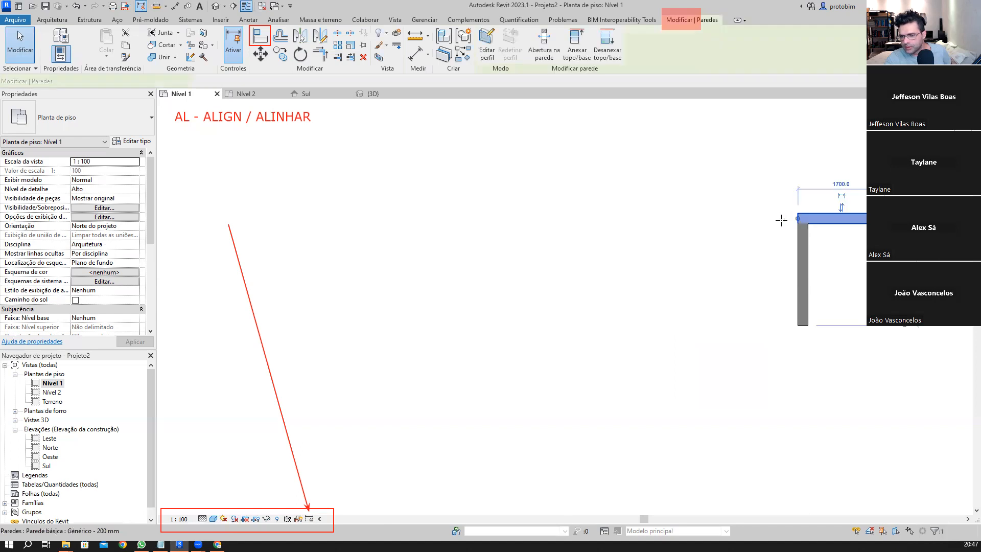
pyautogui.click(689, 254)
pyautogui.scroll(-2, 746, 229)
pyautogui.moveTo(778, 222); pyautogui.dragTo(716, 176, button='middle')
pyautogui.scroll(-1, 717, 176)
pyautogui.moveTo(538, 324); pyautogui.dragTo(490, 325, button='middle')
pyautogui.scroll(-1, 485, 335)
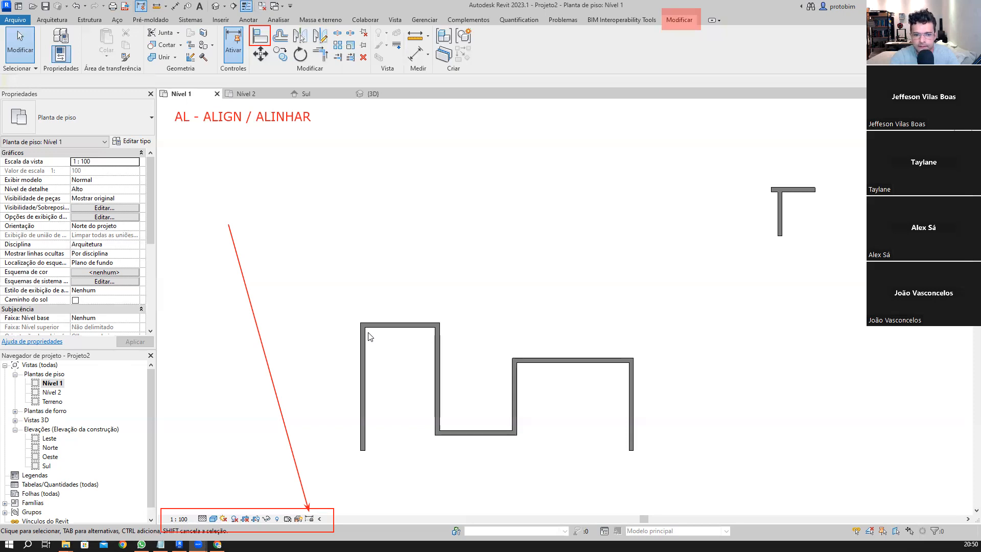
# - Move the upper short angled wall slightly northeast, to about 1900 mm from the long slanted wall
pyautogui.scroll(-2, 562, 303)
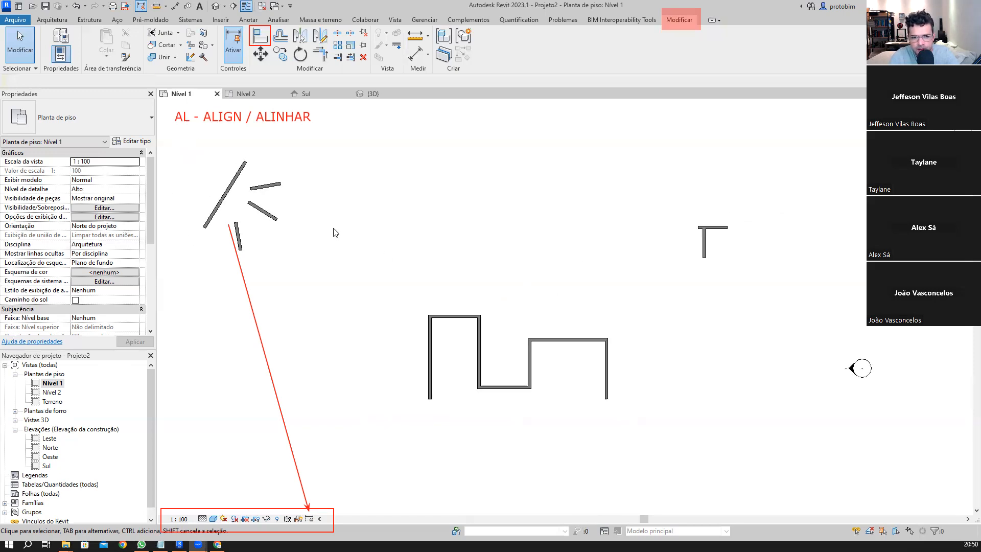
pyautogui.moveTo(335, 232); pyautogui.dragTo(553, 277, button='middle')
pyautogui.scroll(5, 439, 235)
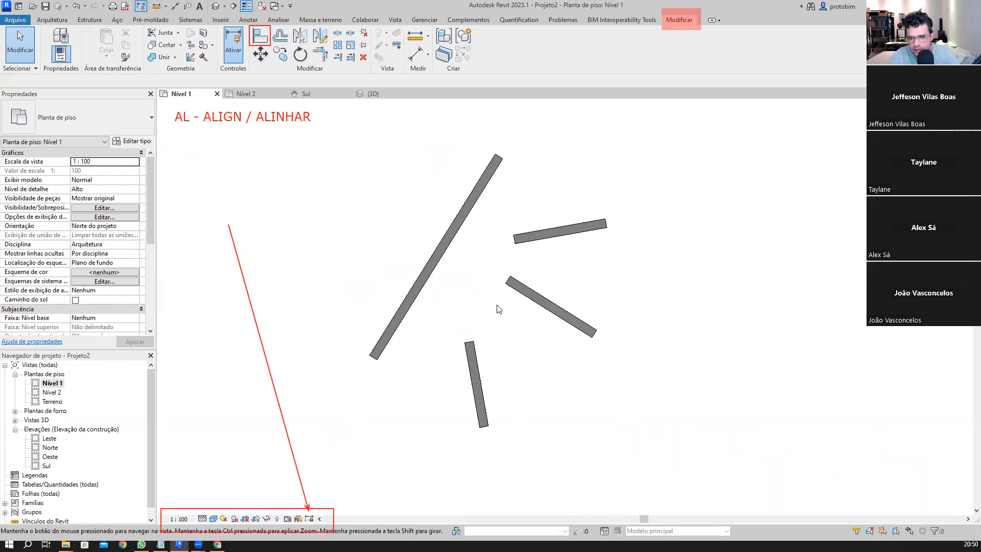
pyautogui.moveTo(534, 331); pyautogui.dragTo(573, 339, button='middle')
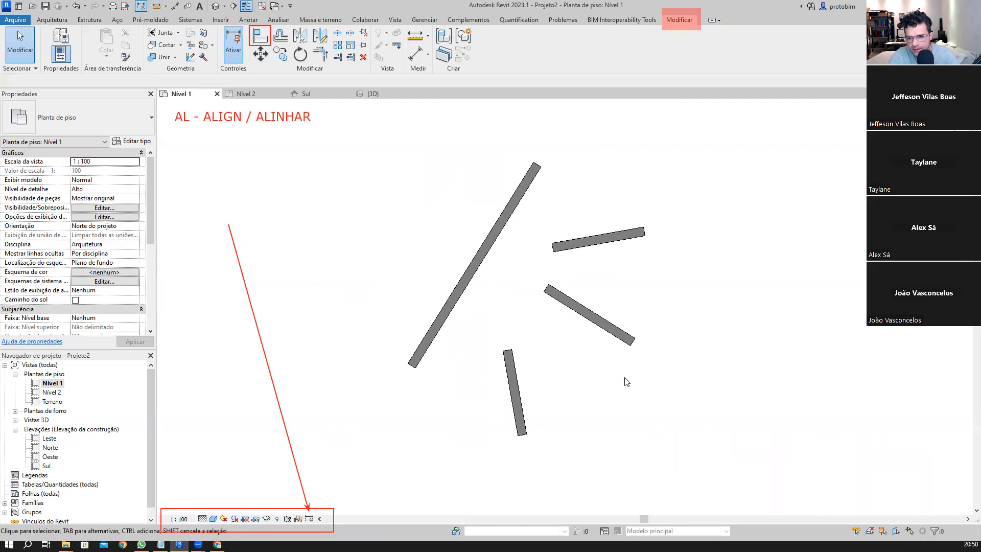
pyautogui.click(602, 245)
pyautogui.moveTo(623, 235); pyautogui.dragTo(647, 226)
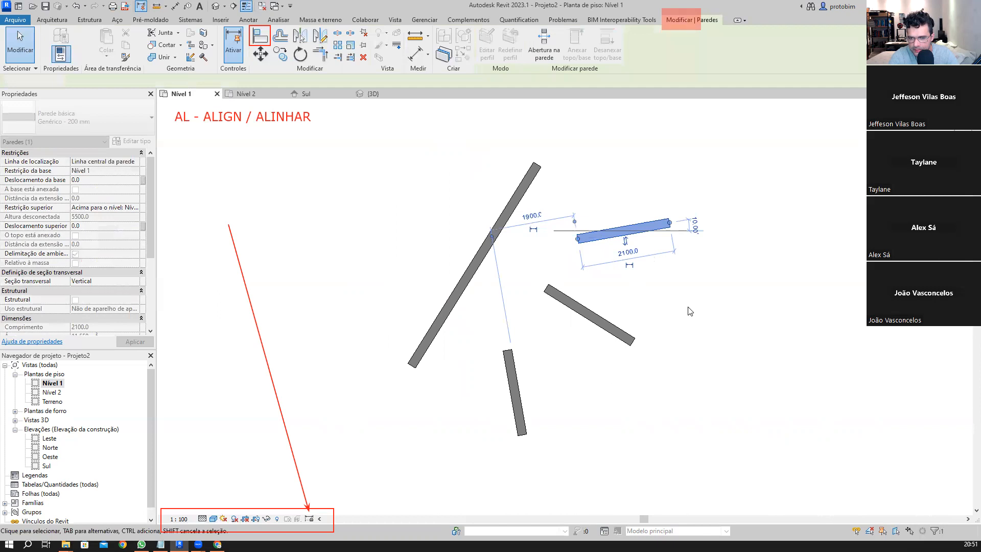
# - Align the near ends of the lower and upper short walls to the long slanted wall's eastern face
pyautogui.click(688, 308)
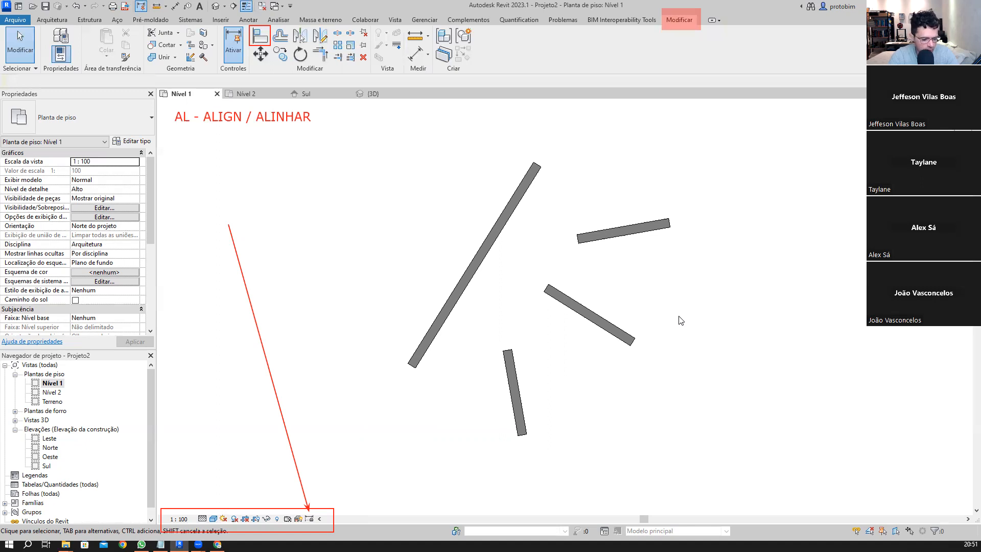
pyautogui.scroll(1, 635, 327)
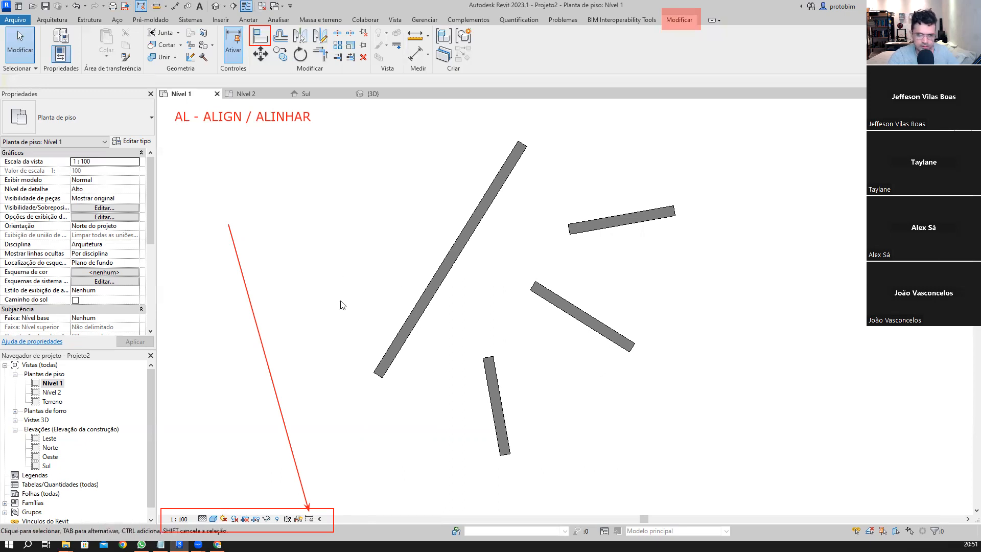
pyautogui.press('a')
pyautogui.press('l')
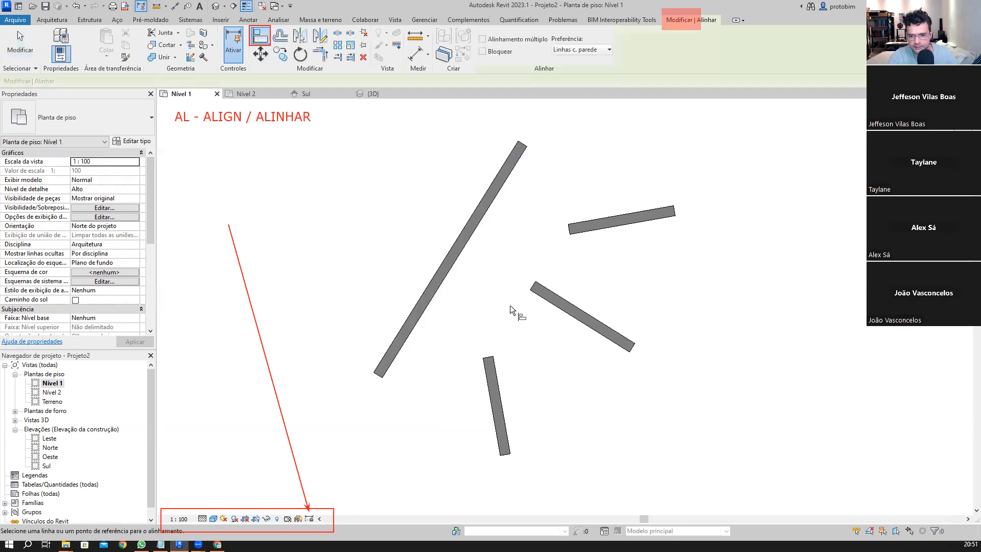
pyautogui.click(459, 271)
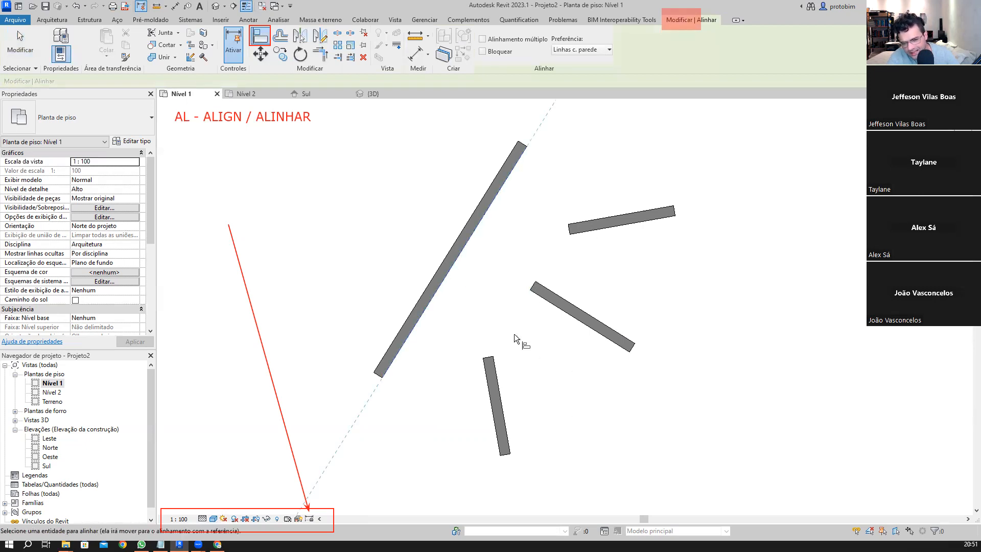
pyautogui.click(487, 359)
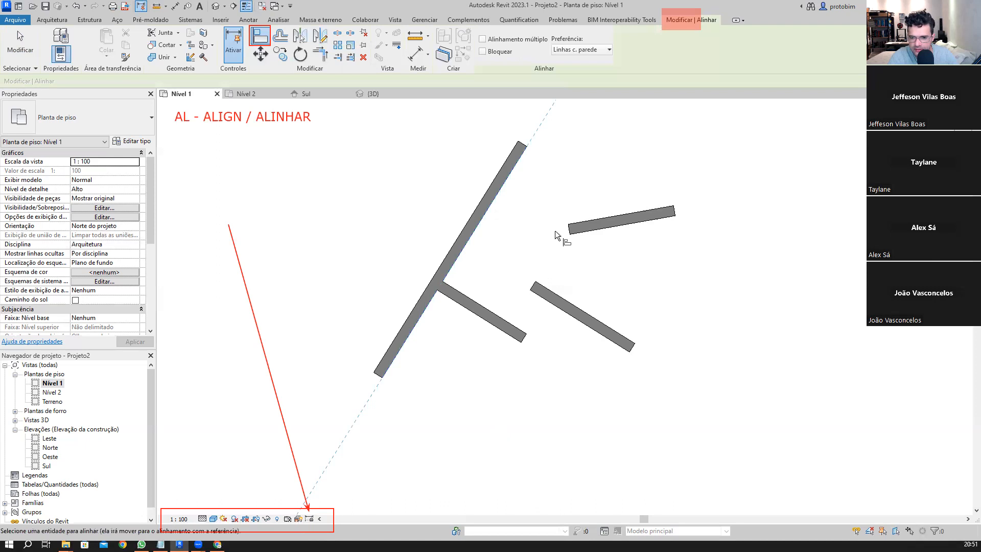
pyautogui.click(572, 232)
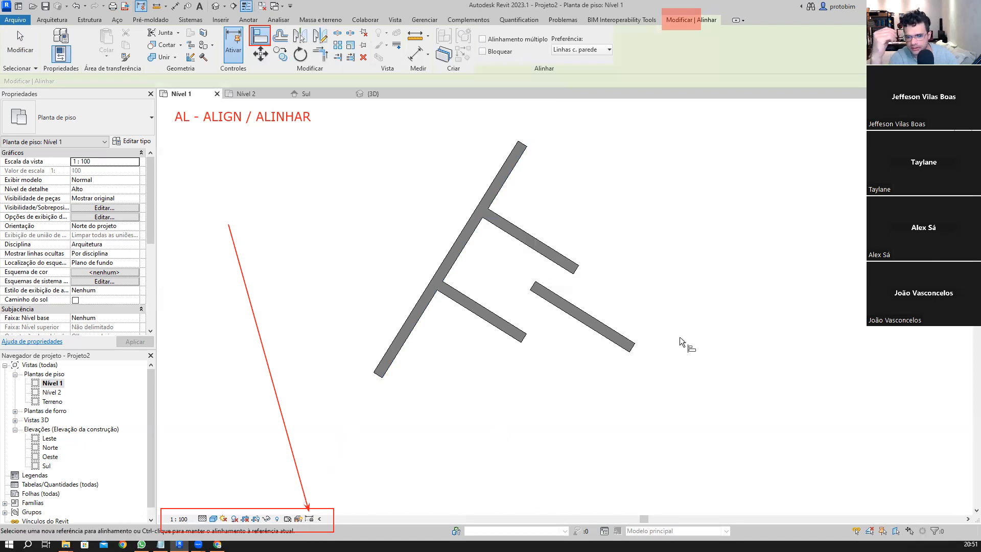
# - Undo both alignments of the short walls to the long slanted wall
pyautogui.hotkey('ctrl', 'z')
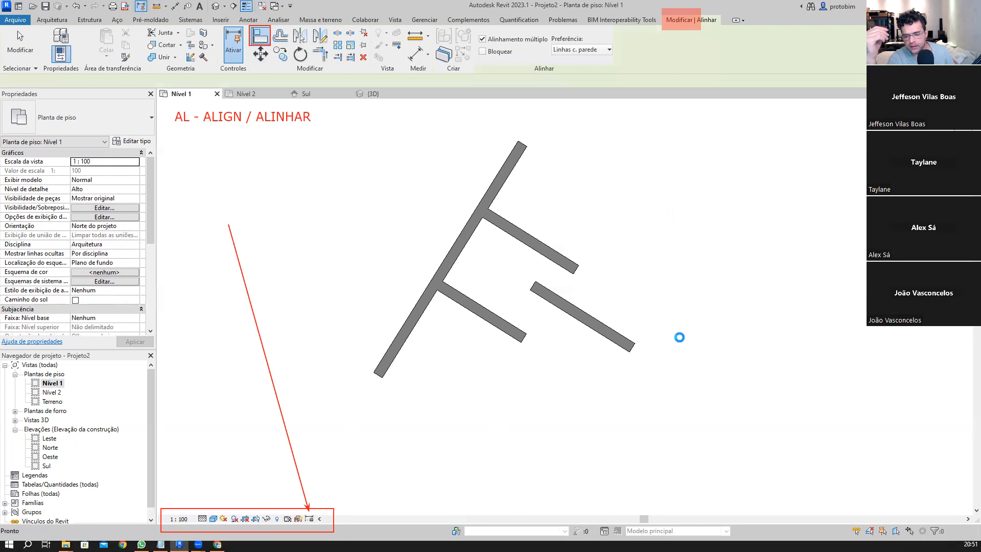
pyautogui.press('a')
pyautogui.press('l')
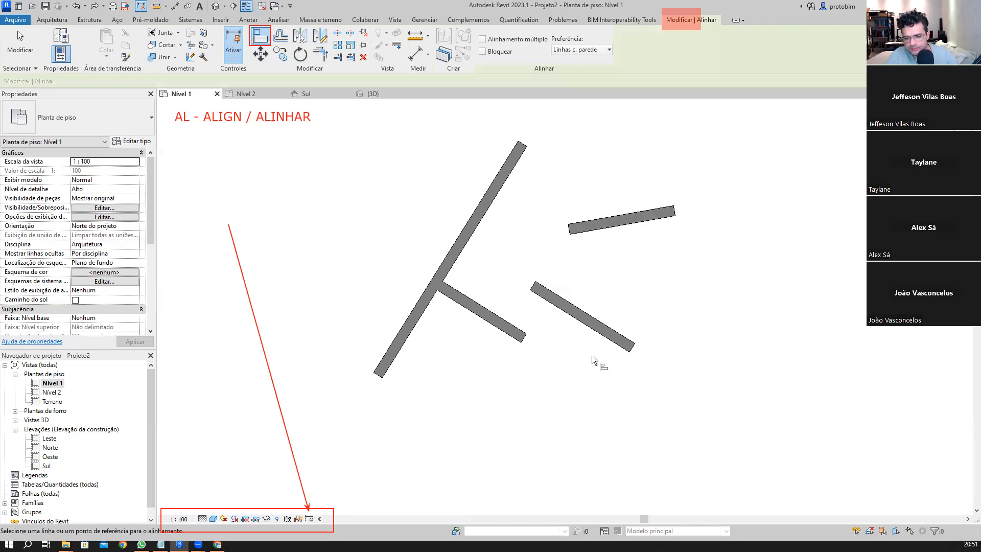
pyautogui.hotkey('ctrl', 'z')
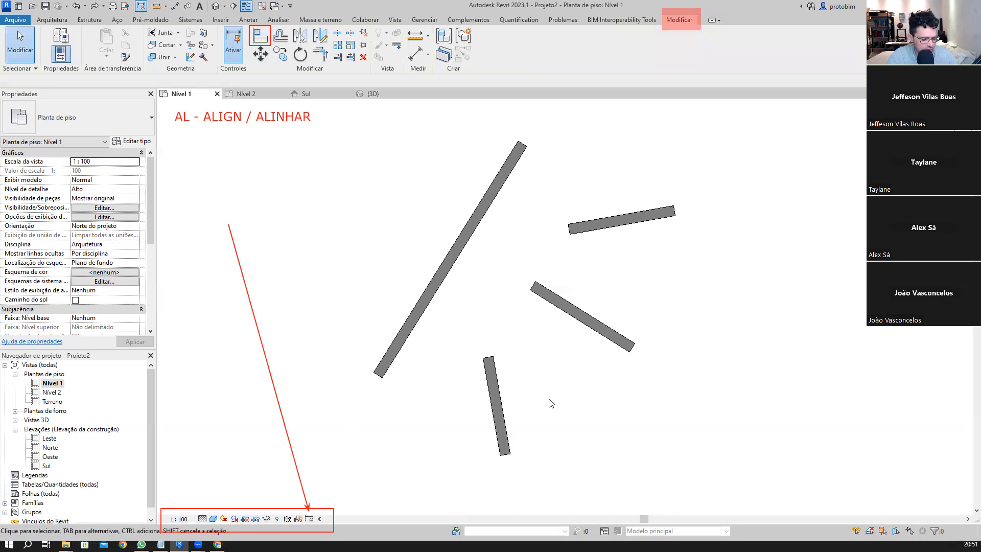
# - Try to extend the lower short wall to the long slanted wall with Trim/Extend, and undo the extension
pyautogui.press('t')
pyautogui.press('r')
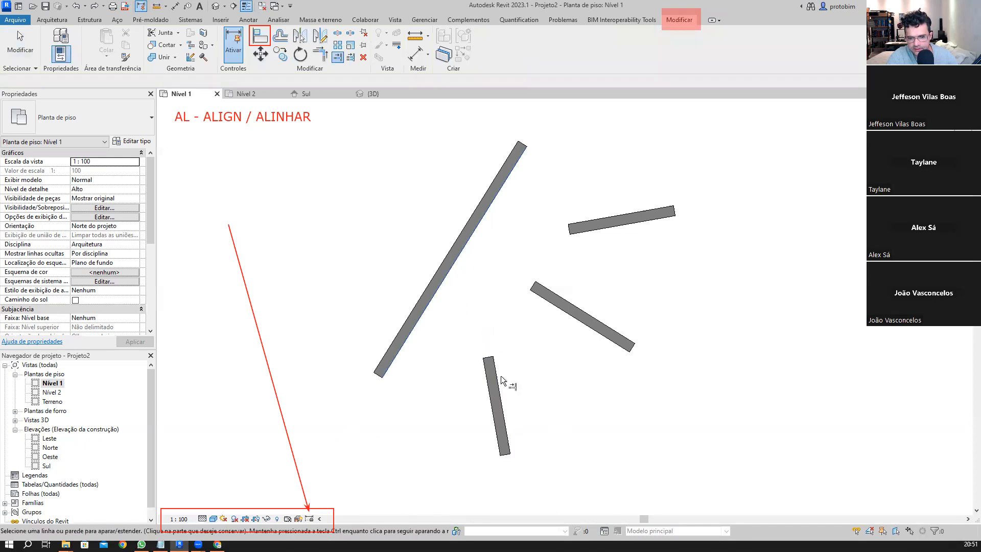
pyautogui.click(501, 378)
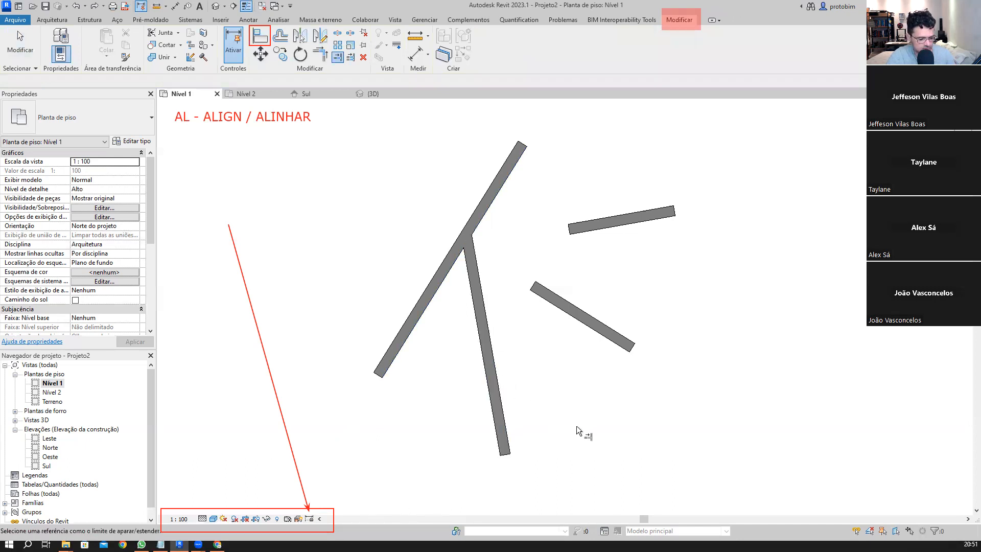
pyautogui.press('Escape')
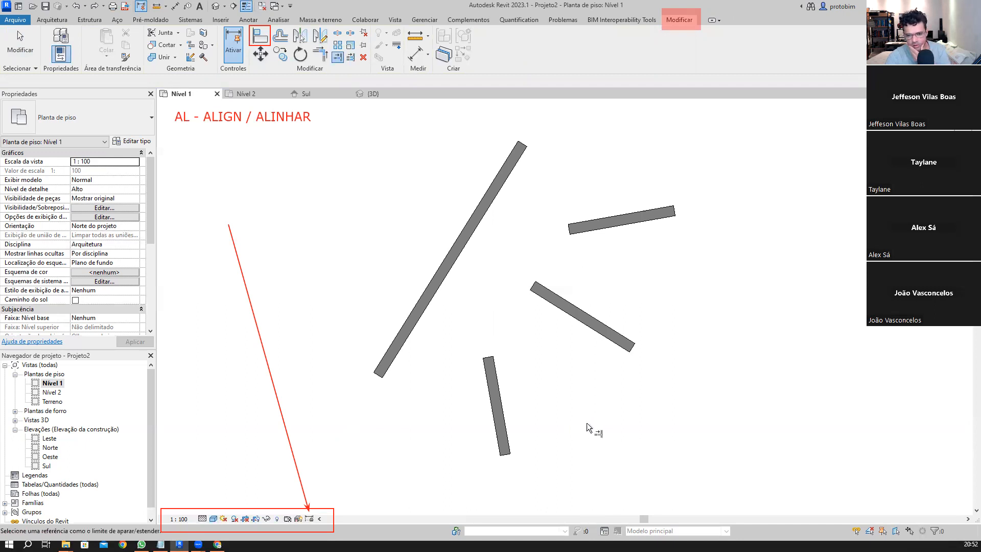
pyautogui.press('Escape')
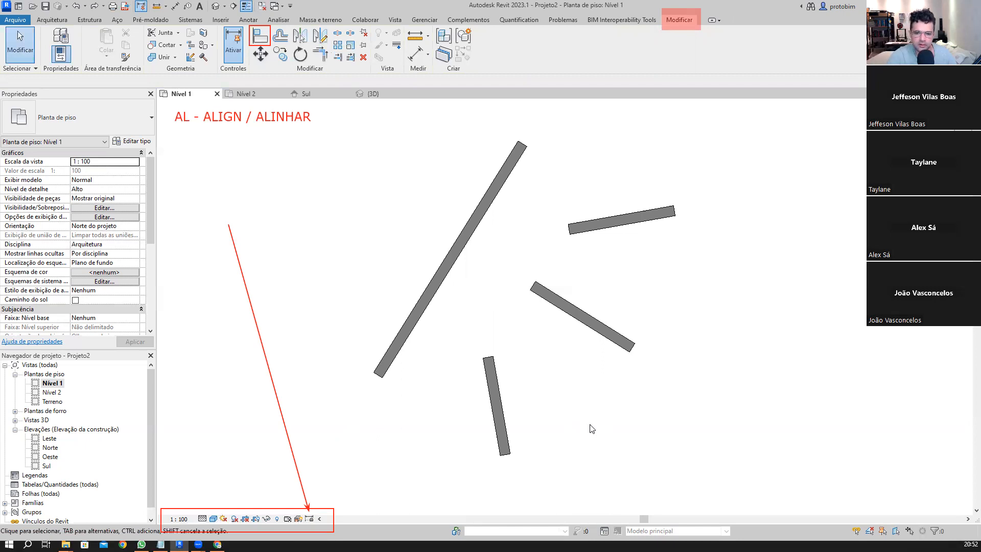
# - Draw a thin detail line along the lower short wall's upper end face, running eastward past the wall
pyautogui.scroll(2, 471, 398)
pyautogui.scroll(-1, 537, 305)
pyautogui.moveTo(546, 297); pyautogui.dragTo(534, 332, button='middle')
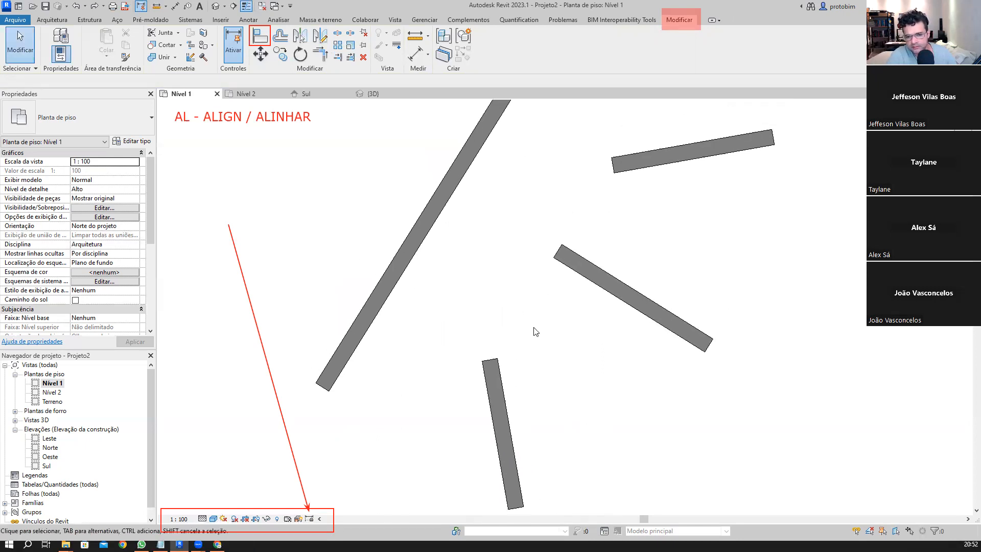
pyautogui.scroll(-1, 536, 332)
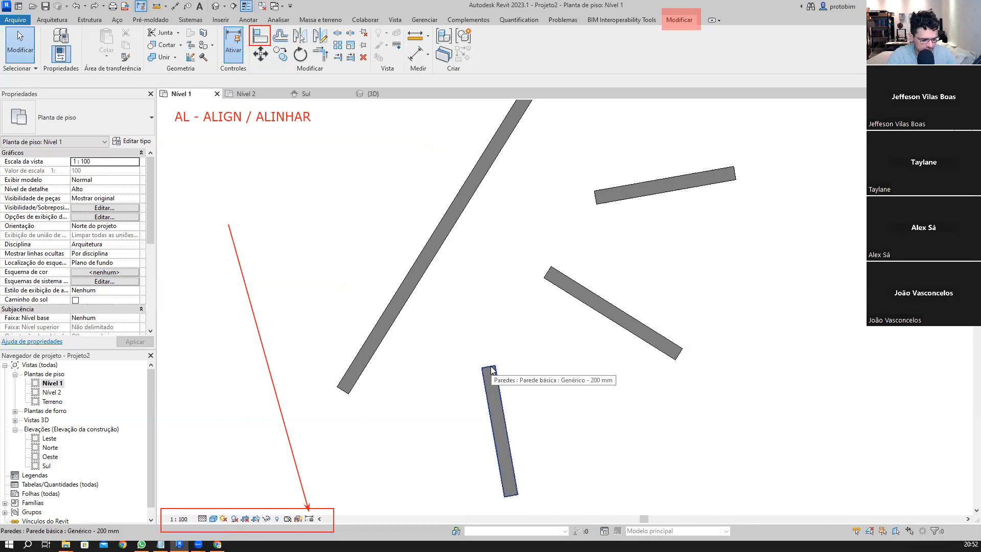
pyautogui.press('d')
pyautogui.press('l')
pyautogui.scroll(1, 482, 365)
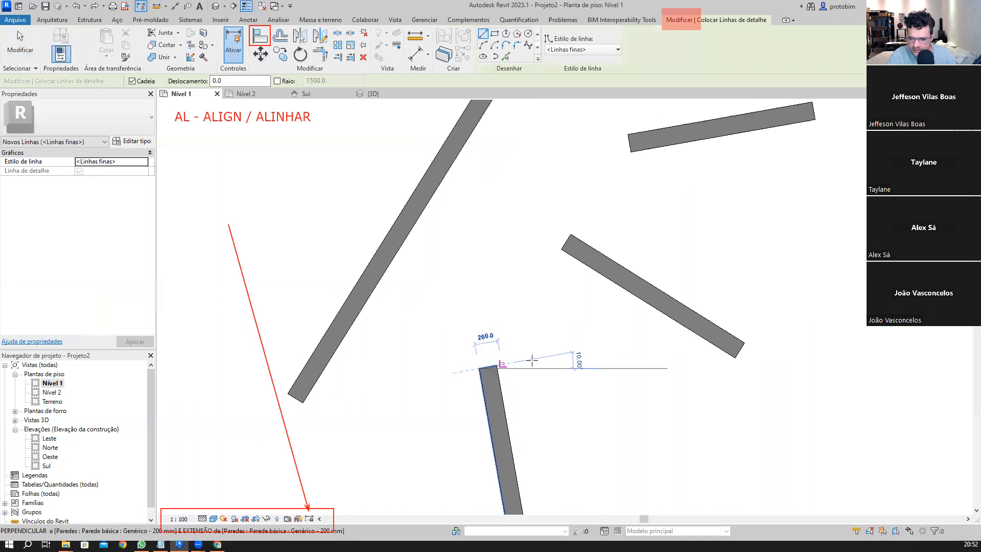
pyautogui.click(556, 354)
pyautogui.press('Escape')
pyautogui.press('Escape')
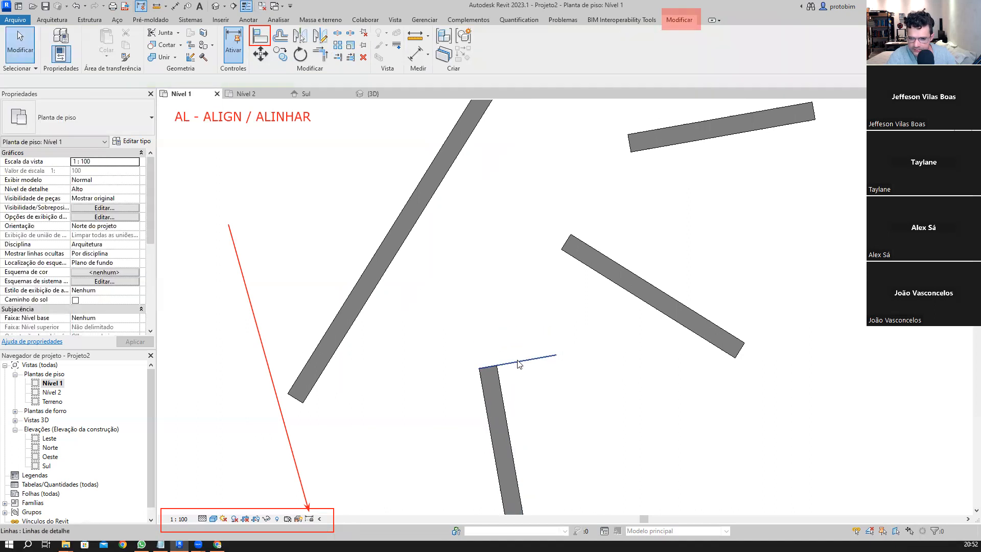
# - Stretch the detail line's west end past the lower short wall to a total length of about 1300 mm
pyautogui.click(498, 367)
pyautogui.moveTo(479, 369); pyautogui.dragTo(442, 374)
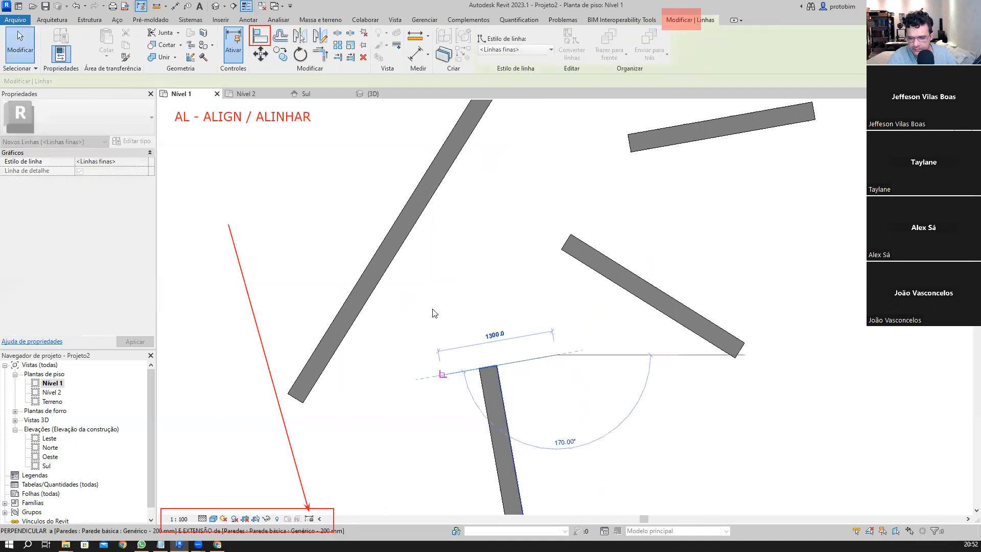
pyautogui.moveTo(431, 308); pyautogui.dragTo(431, 309)
pyautogui.press('Escape')
pyautogui.scroll(-4, 438, 308)
pyautogui.scroll(1, 482, 345)
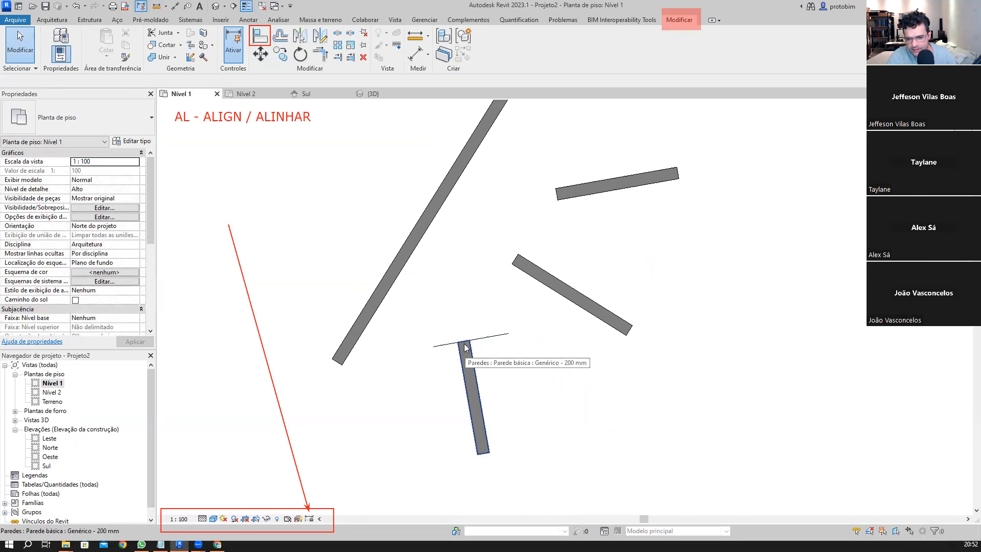
pyautogui.moveTo(522, 384); pyautogui.dragTo(529, 410, button='middle')
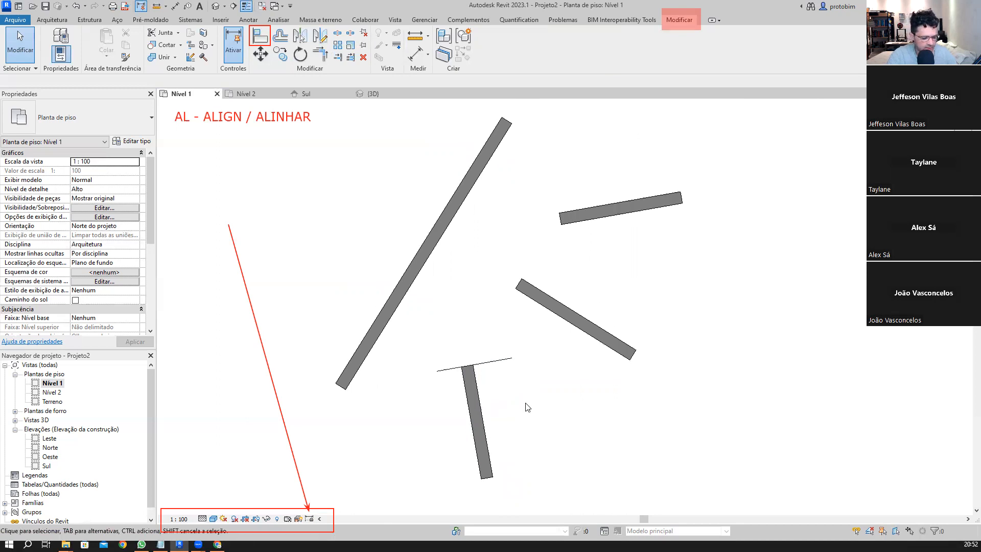
pyautogui.press('d')
pyautogui.press('l')
pyautogui.click(461, 366)
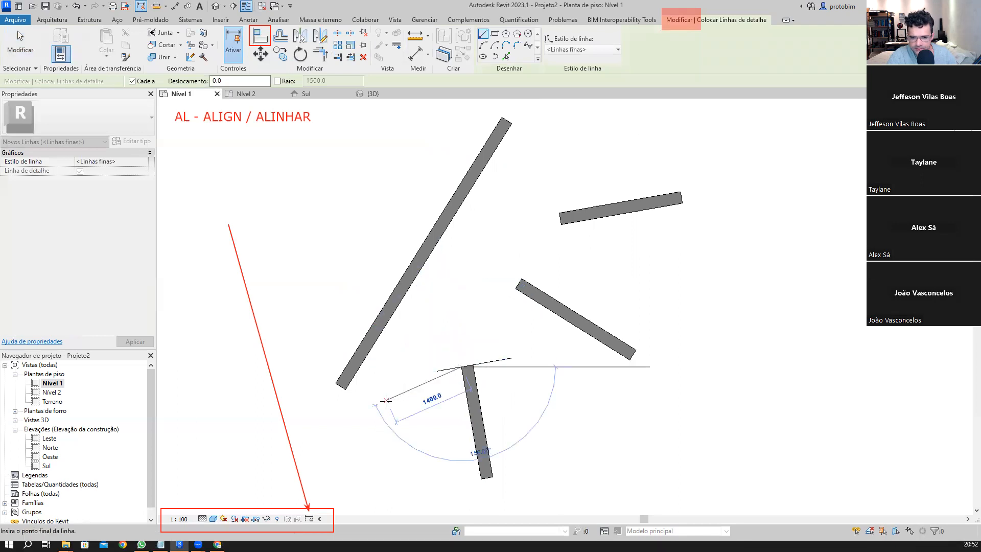
pyautogui.press('Escape')
pyautogui.press('Escape')
pyautogui.scroll(-2, 411, 378)
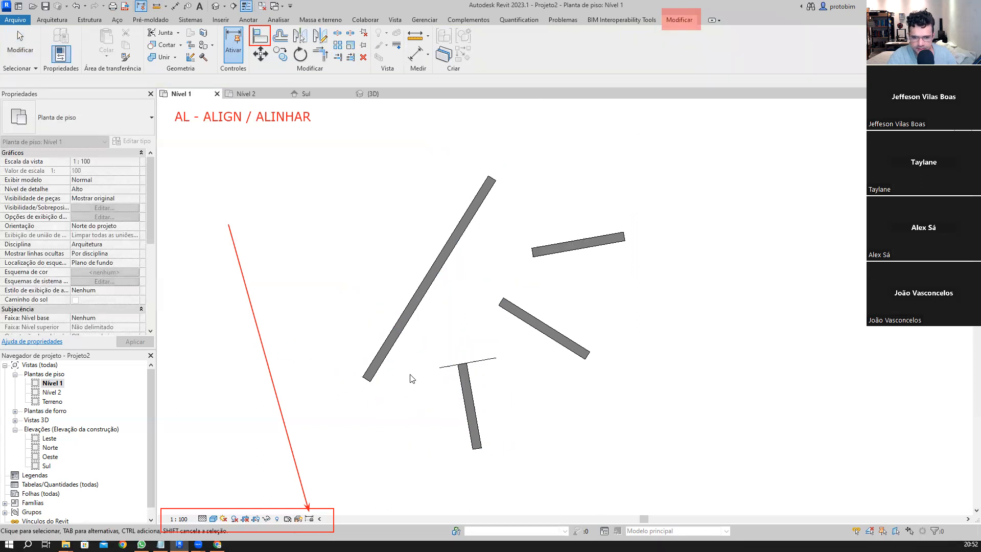
# - Lengthen the long slanted wall at its southwestern end to about 6400 mm
pyautogui.click(366, 377)
pyautogui.moveTo(340, 417); pyautogui.dragTo(342, 419)
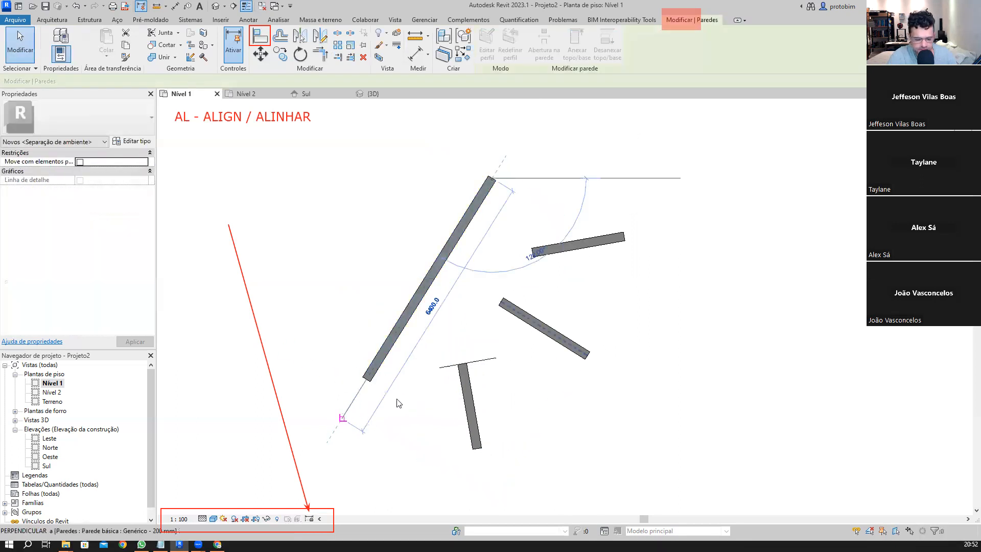
pyautogui.click(399, 403)
# - Draw a detail line about 1981 mm long from the lower short wall's upper end, perpendicular to it, to the slanted wall
pyautogui.press('d')
pyautogui.press('l')
pyautogui.scroll(1, 460, 372)
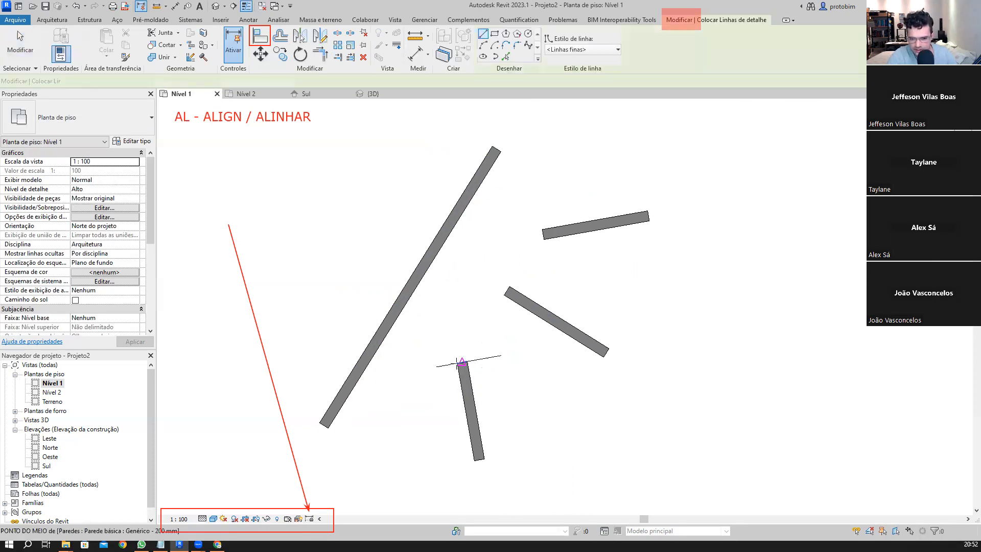
pyautogui.click(463, 364)
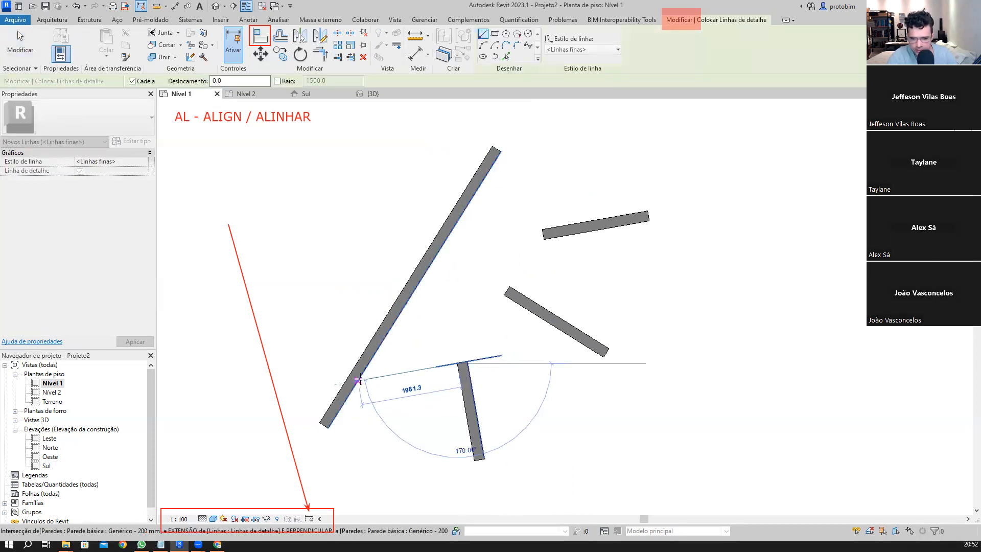
pyautogui.click(363, 379)
pyautogui.press('Escape')
pyautogui.press('Escape')
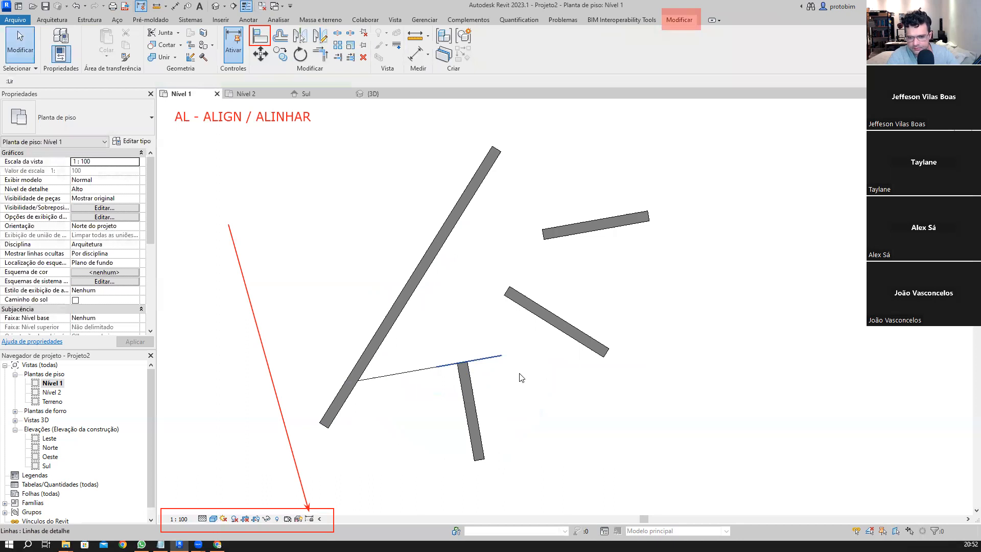
# - Delete the short guide line and set the connecting detail line's style to <Oculto>
pyautogui.click(425, 371)
pyautogui.click(523, 53)
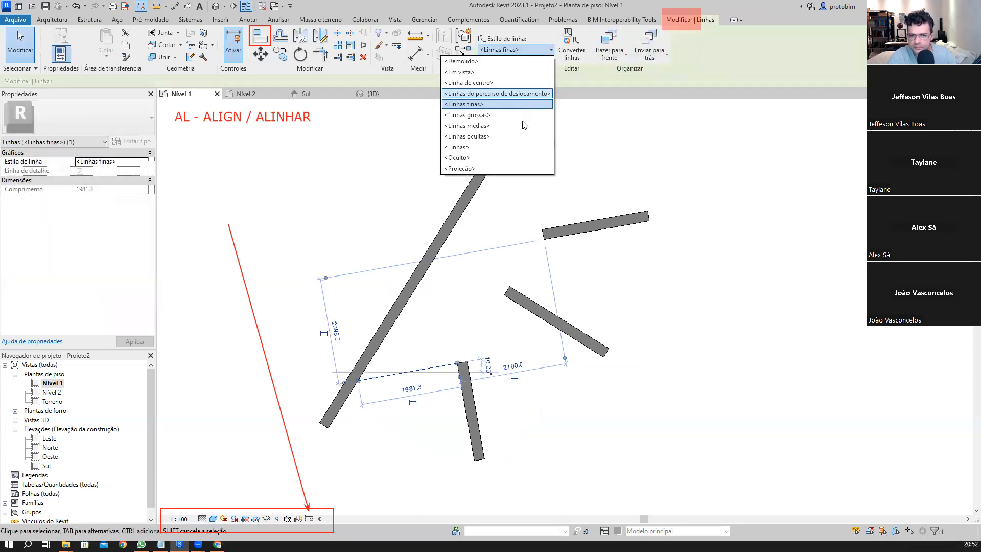
pyautogui.click(534, 156)
pyautogui.press('Escape')
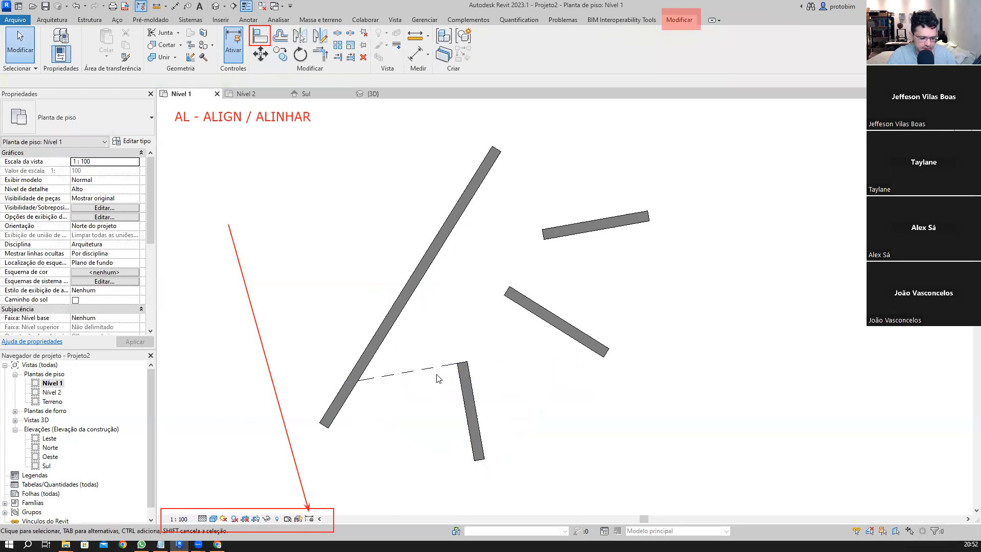
# - Draw a detail circle centred on the dashed line's slanted-wall end and passing through its end at the lower short wall
pyautogui.press('d')
pyautogui.press('l')
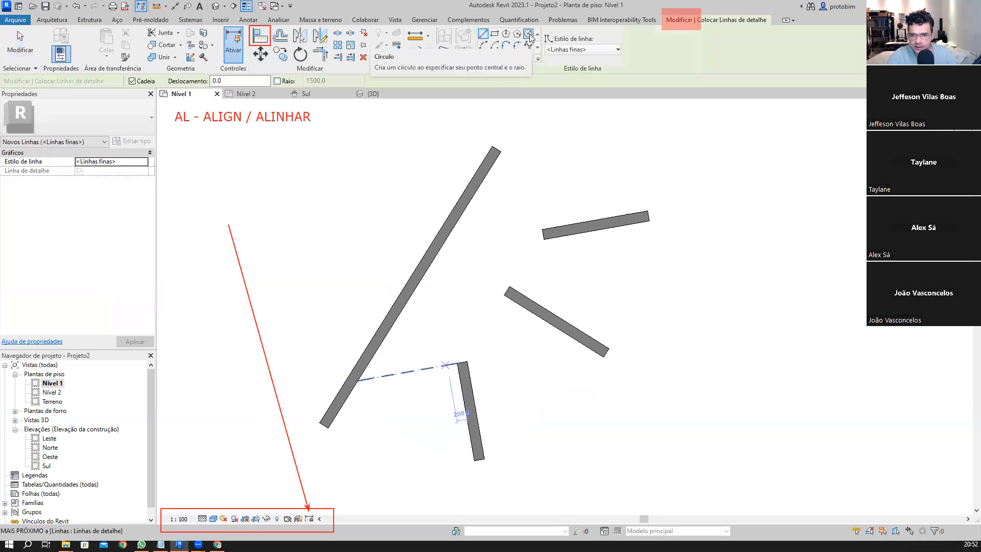
pyautogui.click(357, 380)
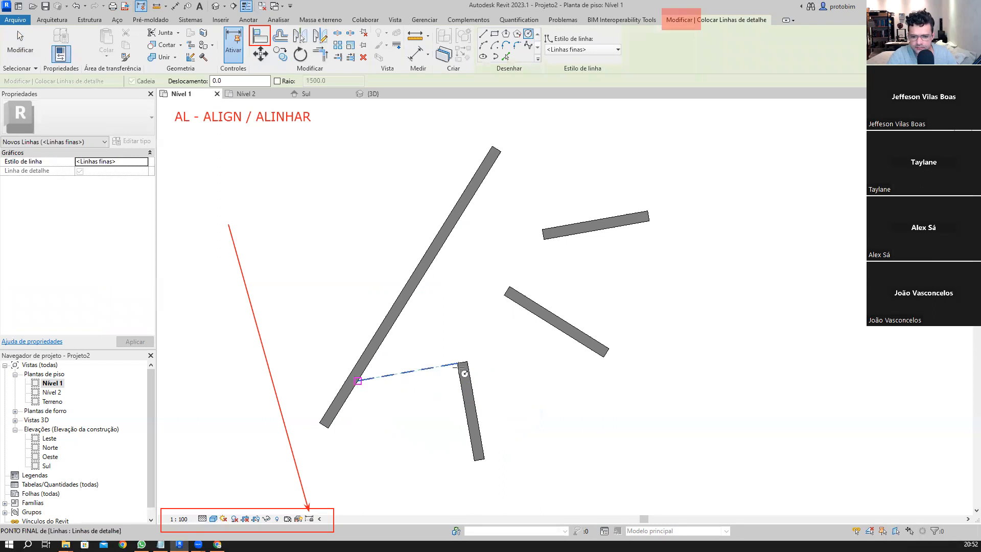
pyautogui.click(458, 365)
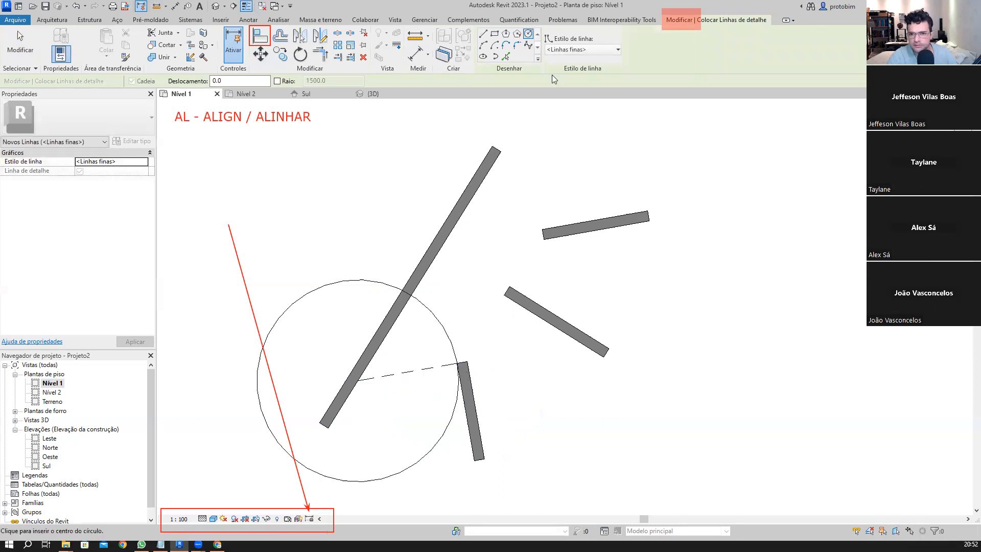
pyautogui.press('Escape')
pyautogui.press('Escape')
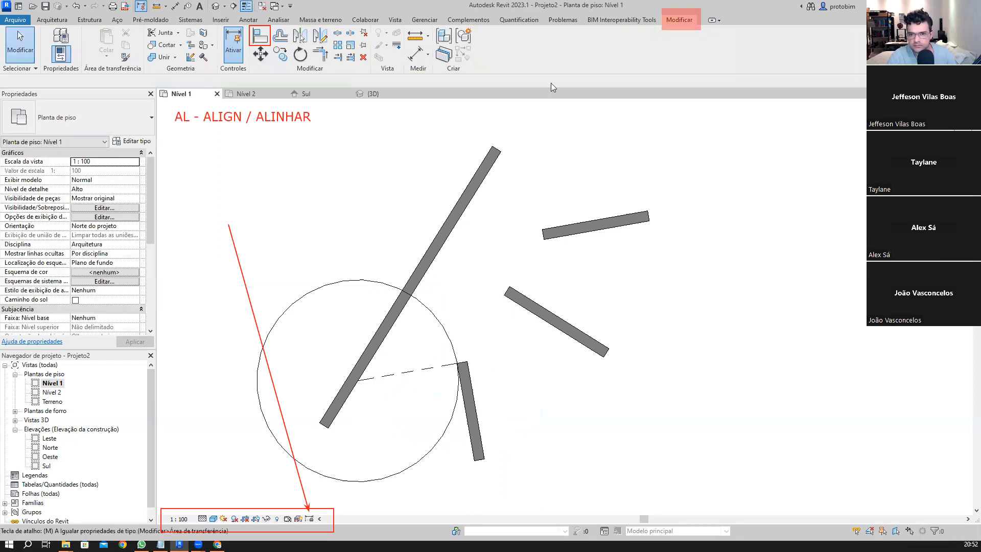
# - Match the circle's line style to the dashed connecting line with Match Type Properties
pyautogui.press('m')
pyautogui.press('a')
pyautogui.click(374, 381)
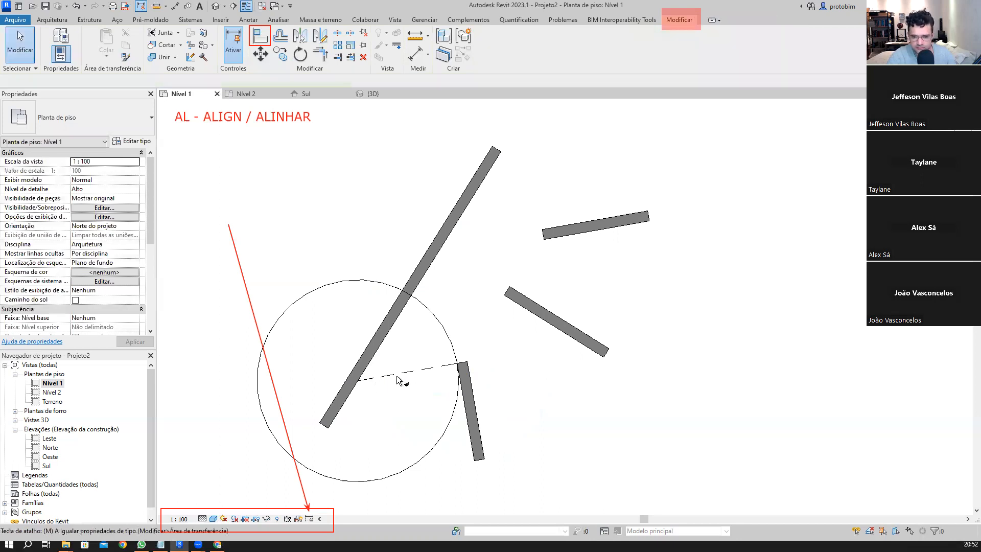
pyautogui.press('Escape')
pyautogui.press('Escape')
# - Rotate the lower short wall about the dashed circle's centre until its end meets the slanted wall, and undo the rotation
pyautogui.click(473, 397)
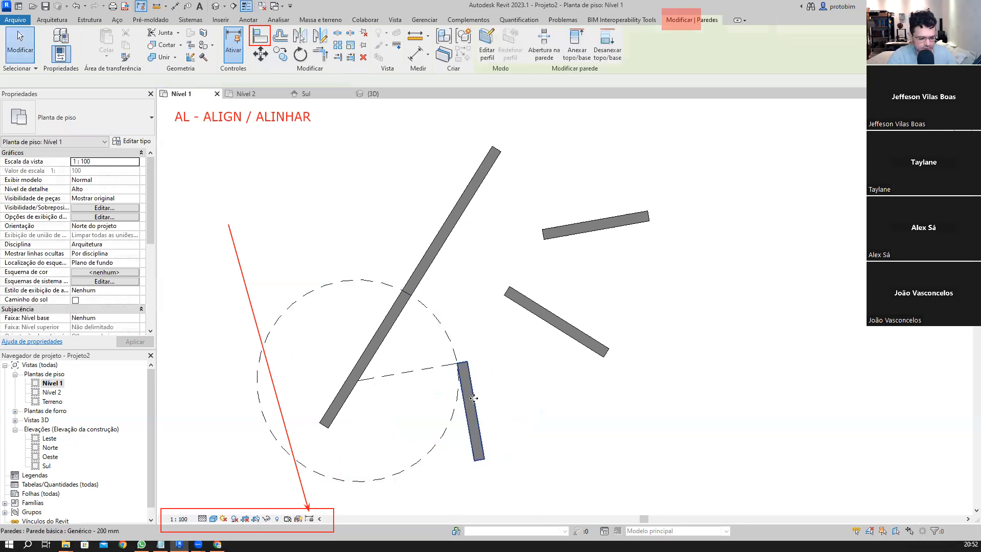
pyautogui.press('r')
pyautogui.press('o')
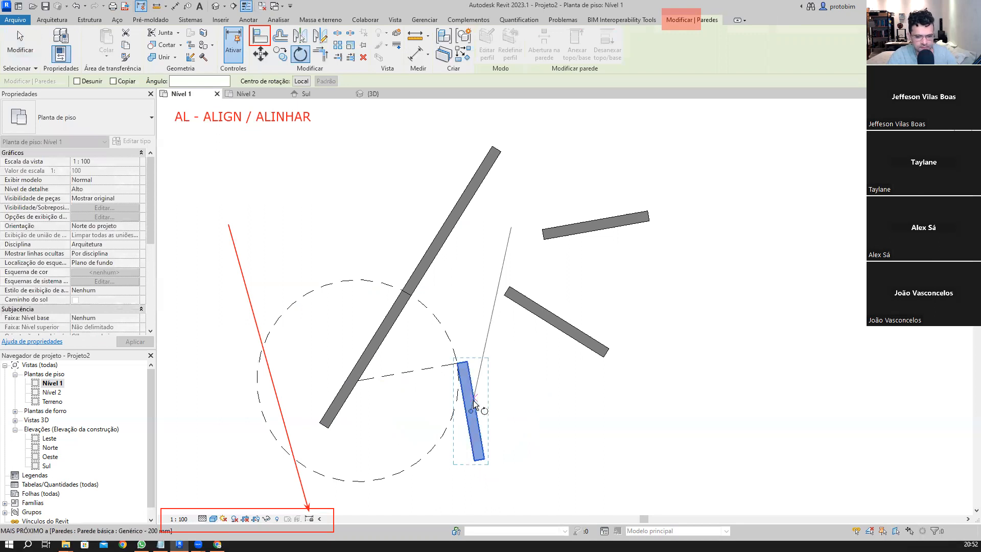
pyautogui.moveTo(362, 380); pyautogui.dragTo(359, 381)
pyautogui.click(489, 360)
pyautogui.click(460, 225)
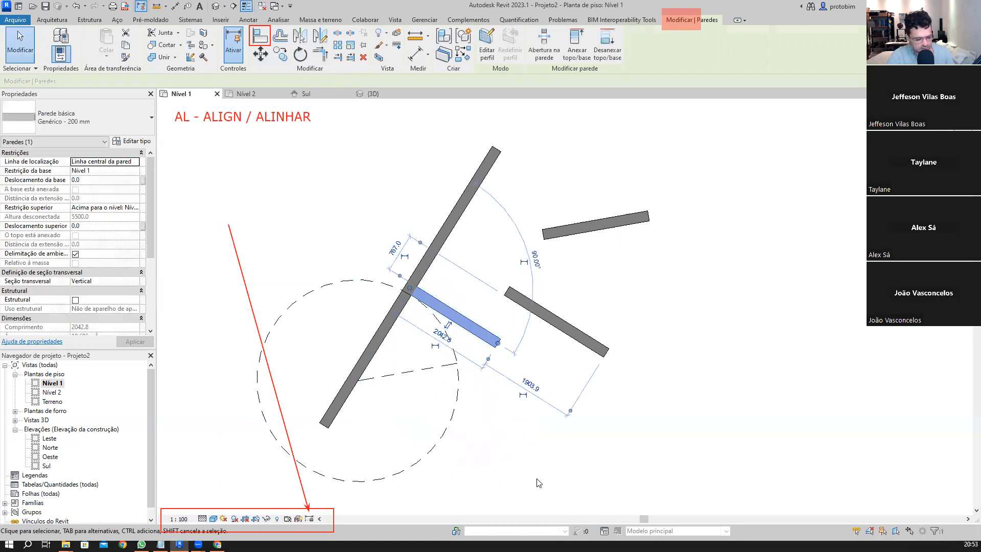
pyautogui.press('Escape')
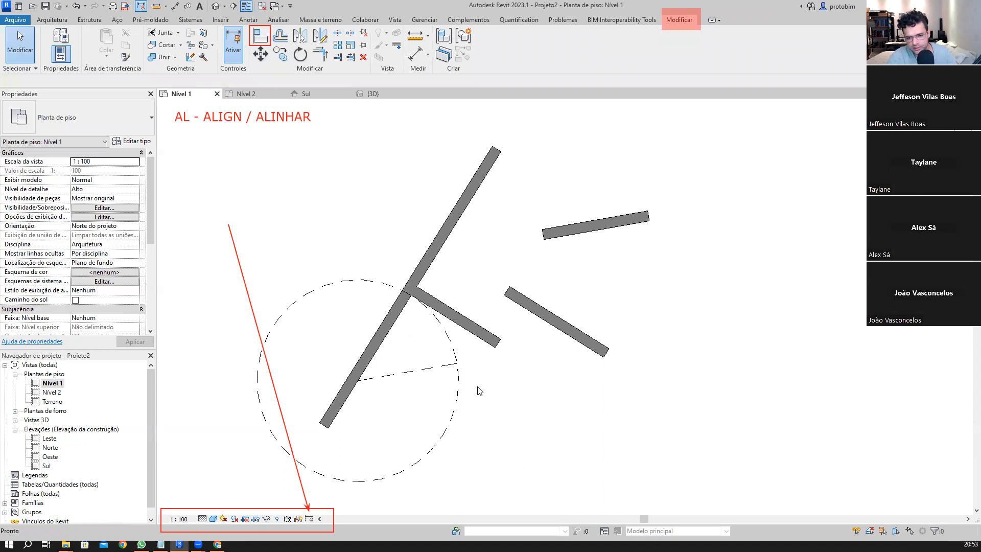
pyautogui.hotkey('ctrl', 'z')
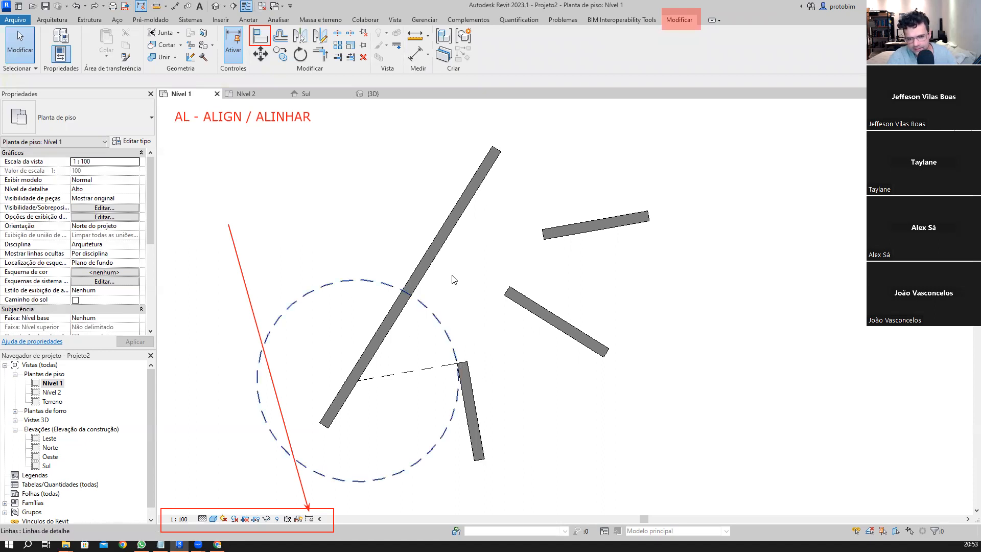
# - Align the lower short wall's upper end with the slanted wall's near face, and undo the alignment
pyautogui.press('a')
pyautogui.press('l')
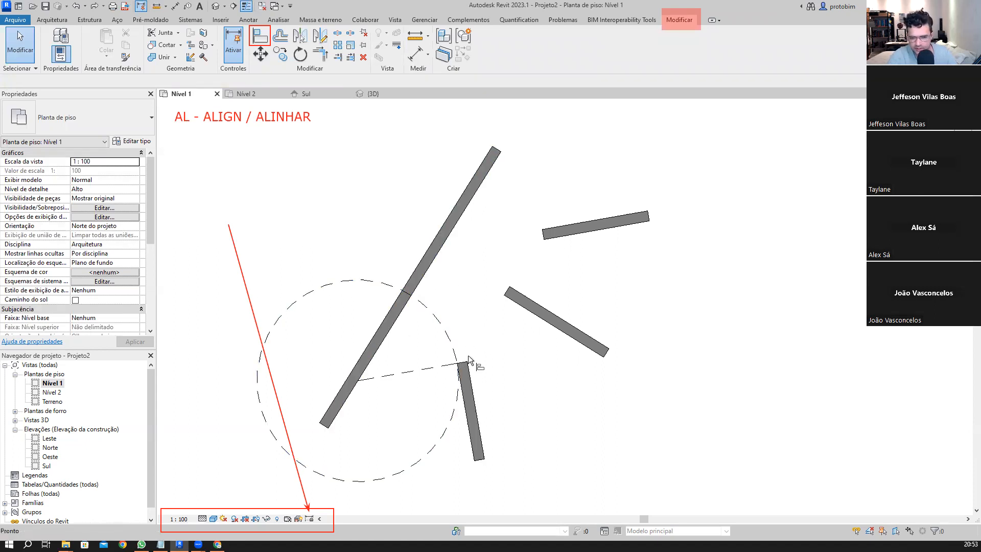
pyautogui.click(404, 308)
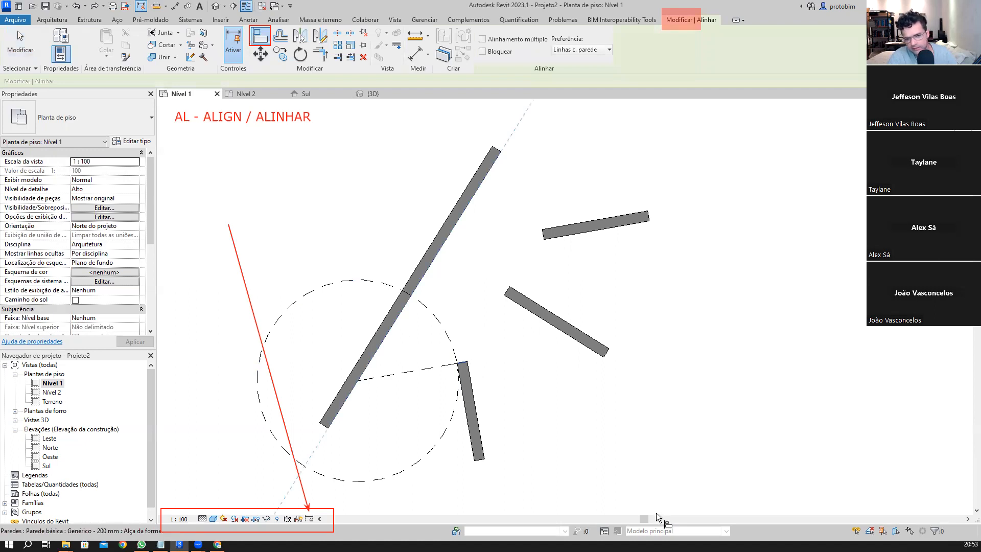
pyautogui.click(464, 362)
pyautogui.press('Escape')
pyautogui.press('Escape')
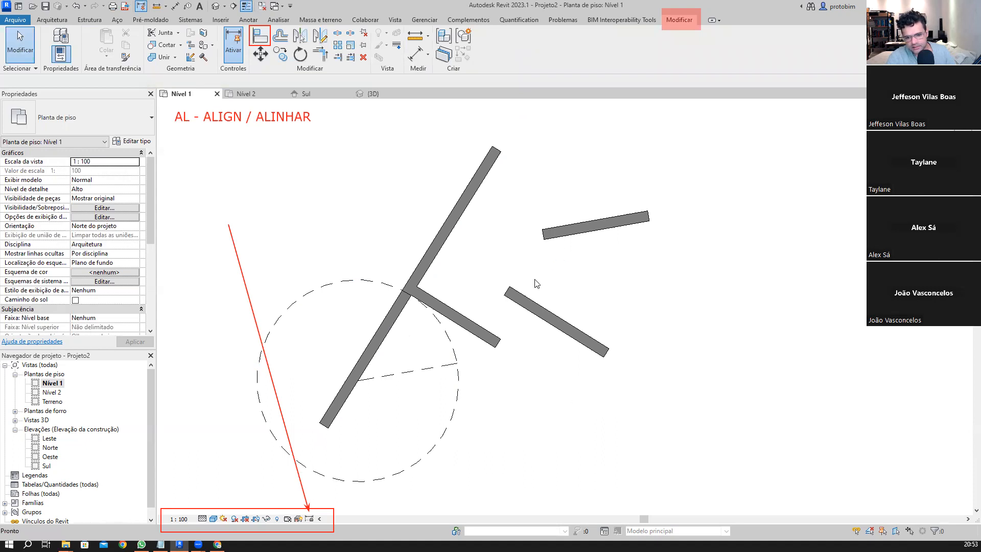
pyautogui.hotkey('ctrl', 'z')
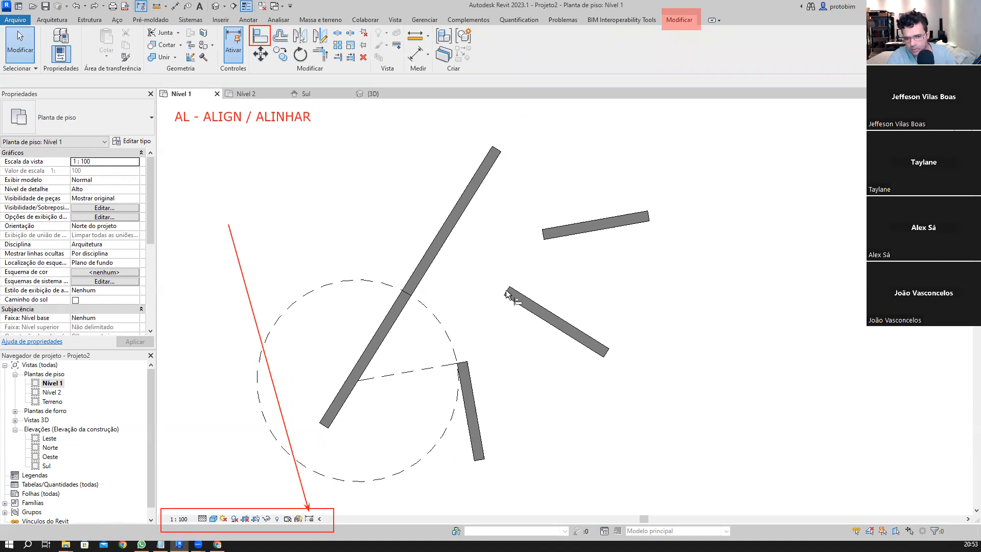
# - Align the near end of the middle short wall with the slanted wall's face and leave the Align command
pyautogui.press('a')
pyautogui.press('l')
pyautogui.click(450, 259)
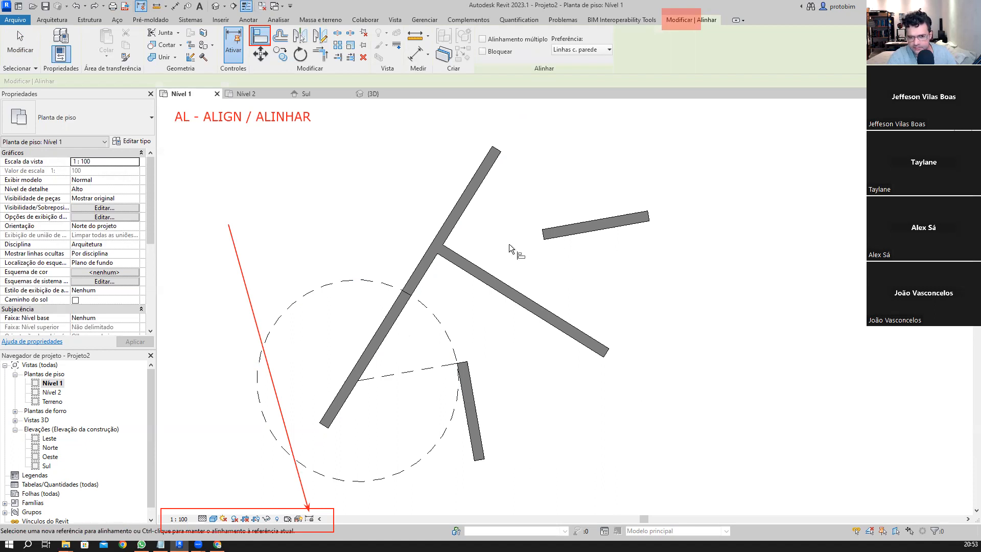
pyautogui.moveTo(562, 262); pyautogui.dragTo(568, 273, button='middle')
pyautogui.click(472, 221)
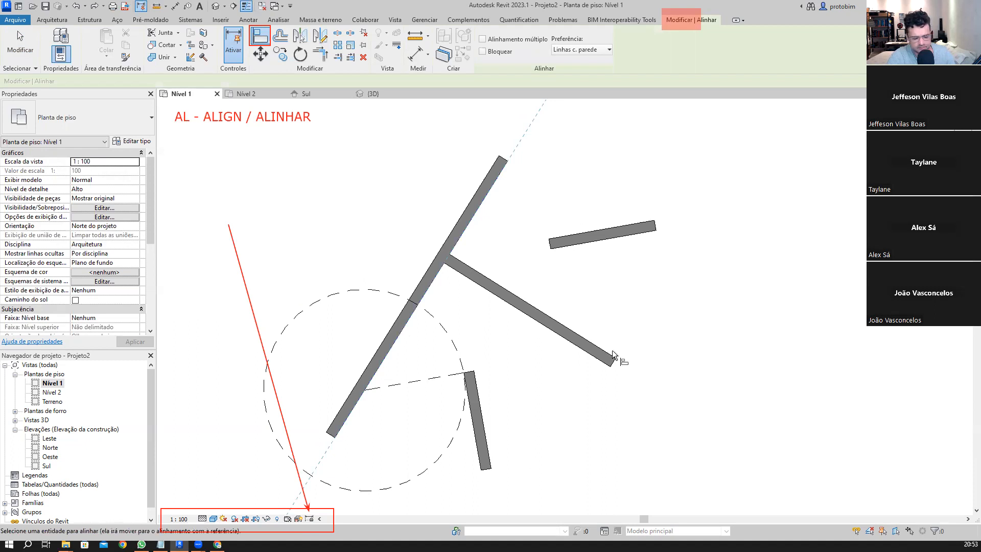
pyautogui.hotkey('ctrl', 'z')
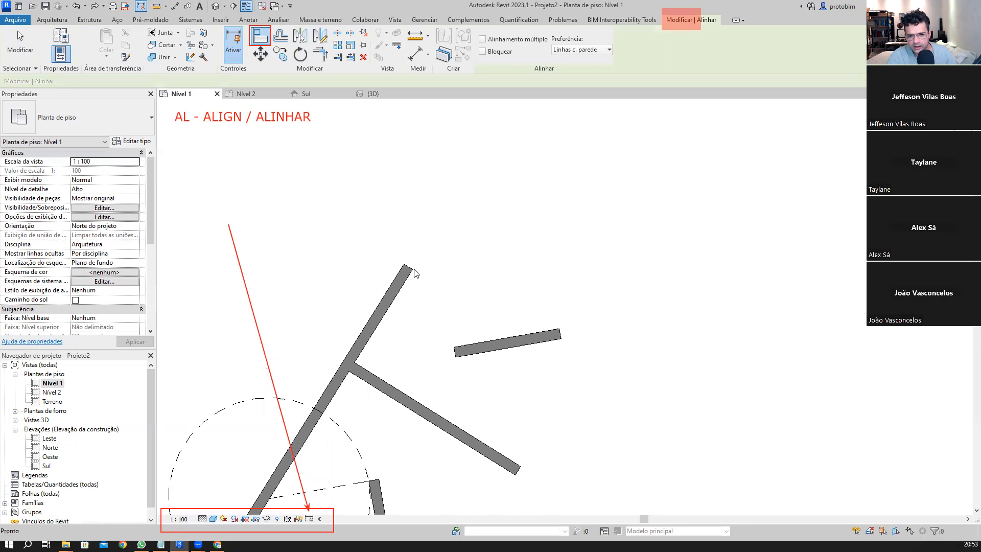
pyautogui.press('Escape')
# - Extend the slanted wall's upper end farther along its own direction
pyautogui.click(412, 269)
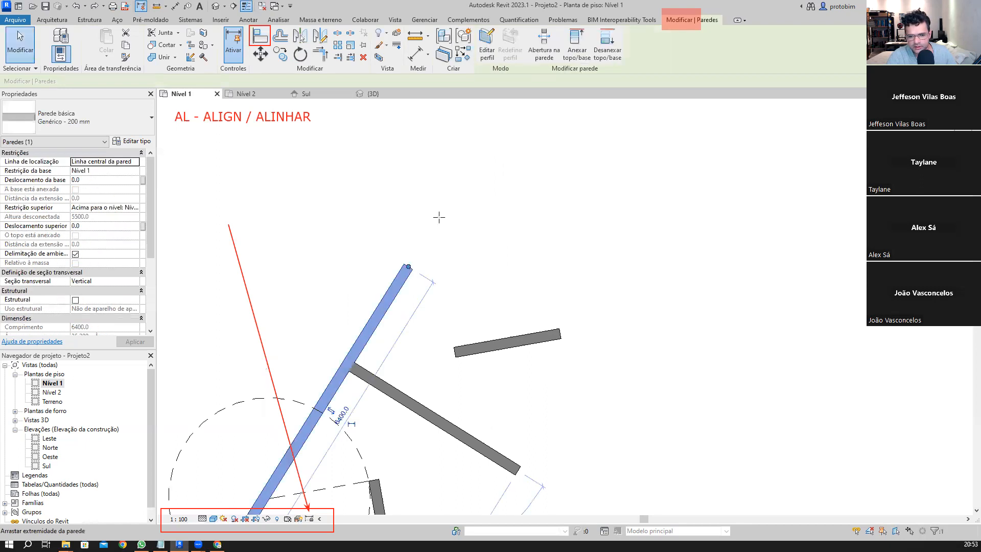
pyautogui.moveTo(439, 218); pyautogui.dragTo(439, 217)
pyautogui.moveTo(467, 178); pyautogui.dragTo(463, 177)
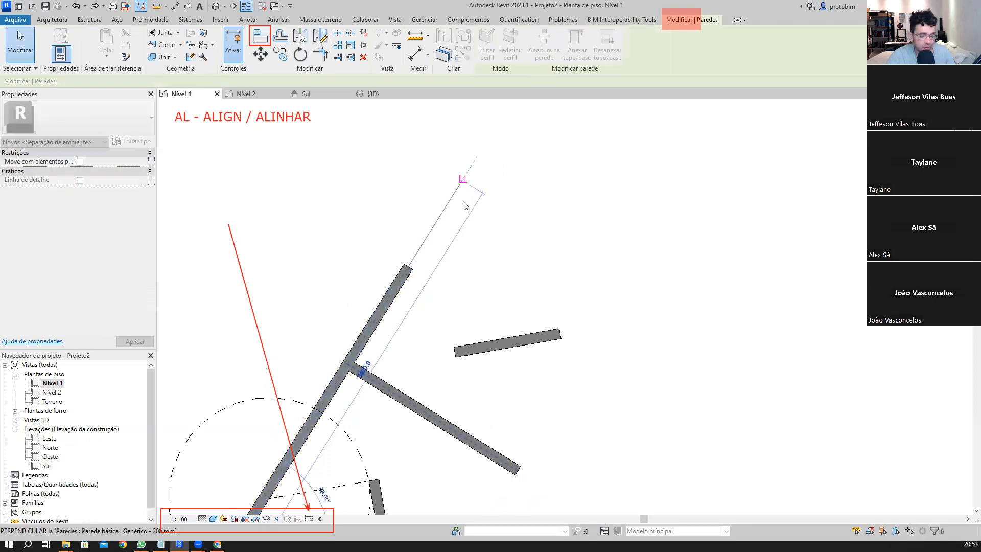
pyautogui.click(465, 205)
# - Draw a <Projeção> detail line from the upper short wall's near end, perpendicular to that wall, to the slanted wall
pyautogui.press('d')
pyautogui.press('l')
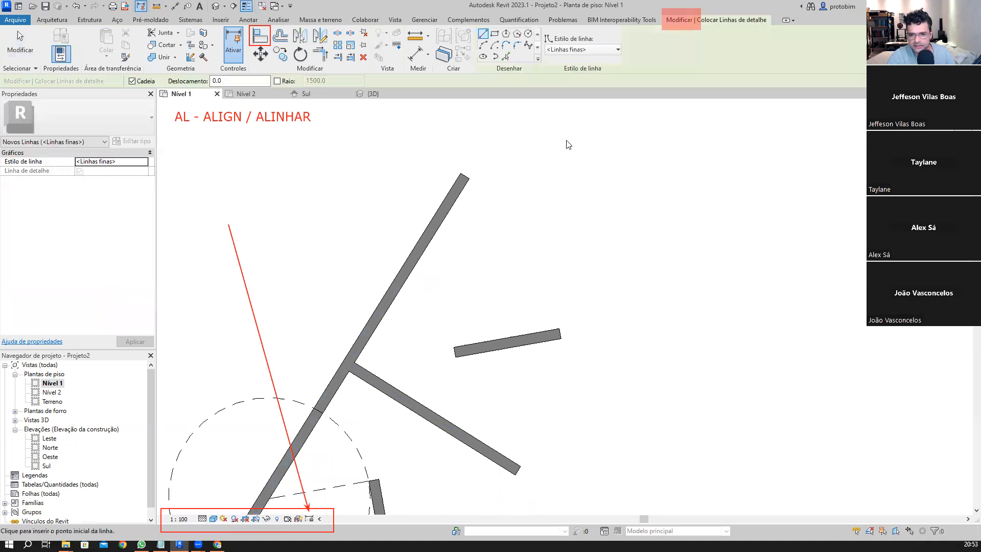
pyautogui.click(583, 49)
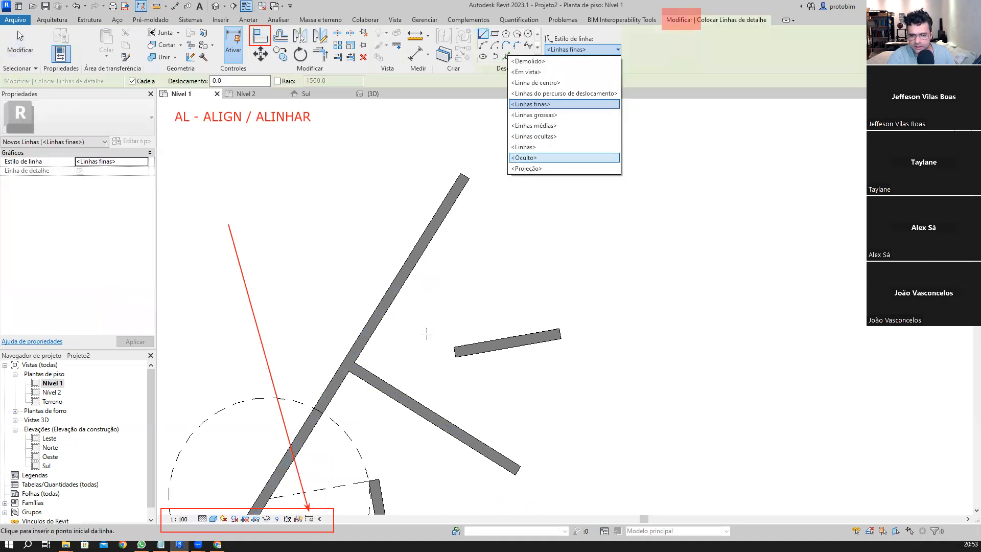
pyautogui.click(547, 169)
pyautogui.click(454, 348)
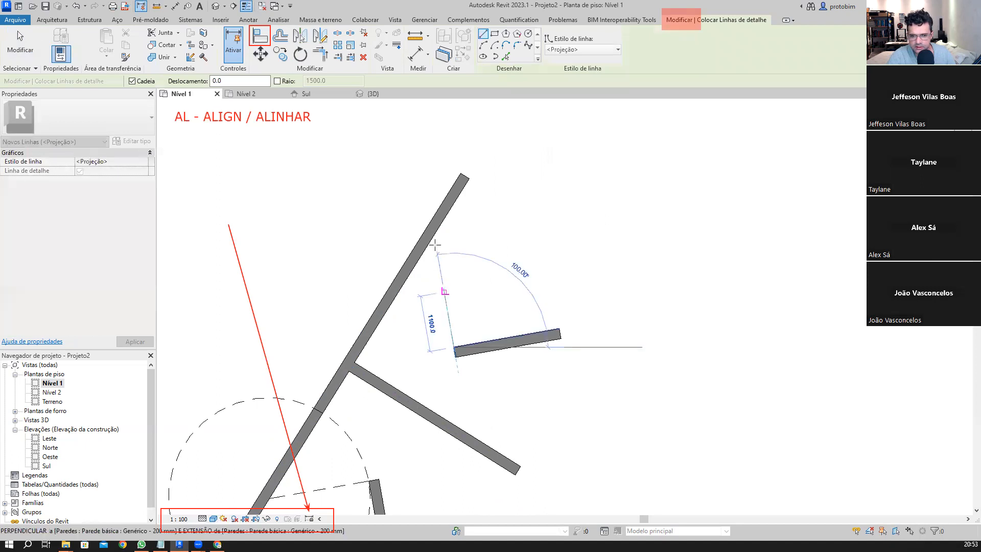
pyautogui.click(434, 235)
# - Draw a <Projeção> detail circle centred on the new line's slanted-wall end and passing through its short-wall end
pyautogui.click(529, 35)
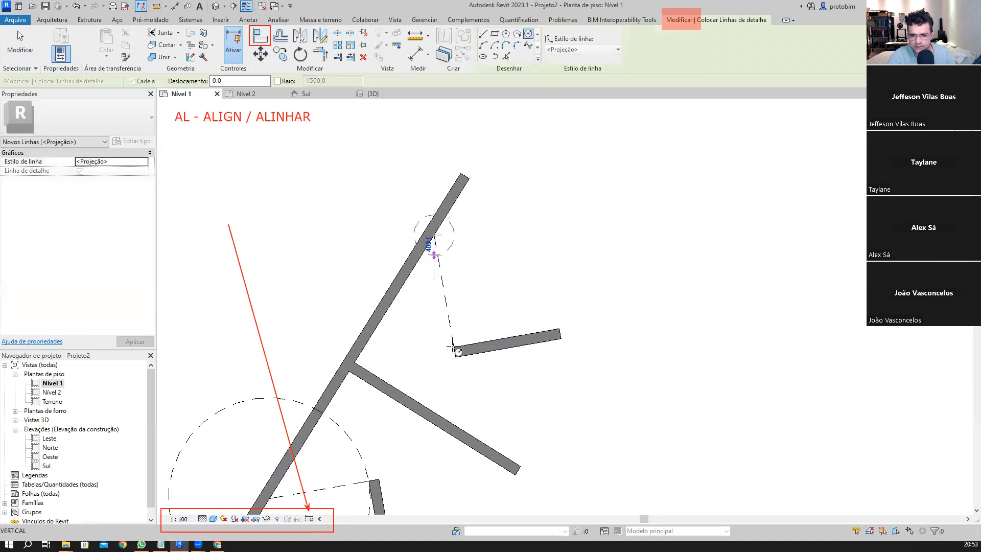
pyautogui.click(453, 346)
pyautogui.press('Escape')
pyautogui.press('Escape')
# - Rotate the upper short wall about the new circle's centre until it meets the slanted wall perpendicularly
pyautogui.click(490, 343)
pyautogui.press('r')
pyautogui.press('o')
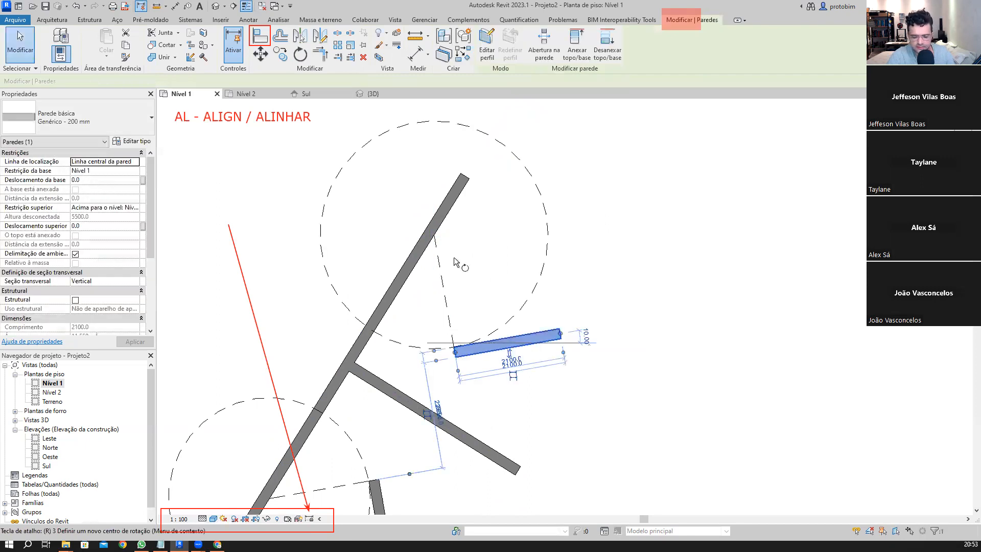
pyautogui.press('o')
pyautogui.press('space')
pyautogui.click(434, 235)
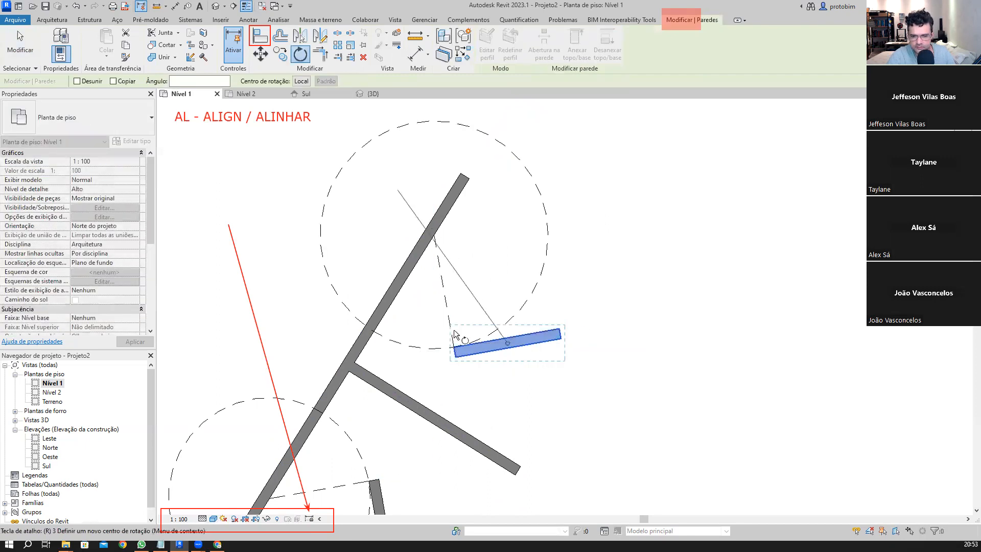
pyautogui.click(455, 348)
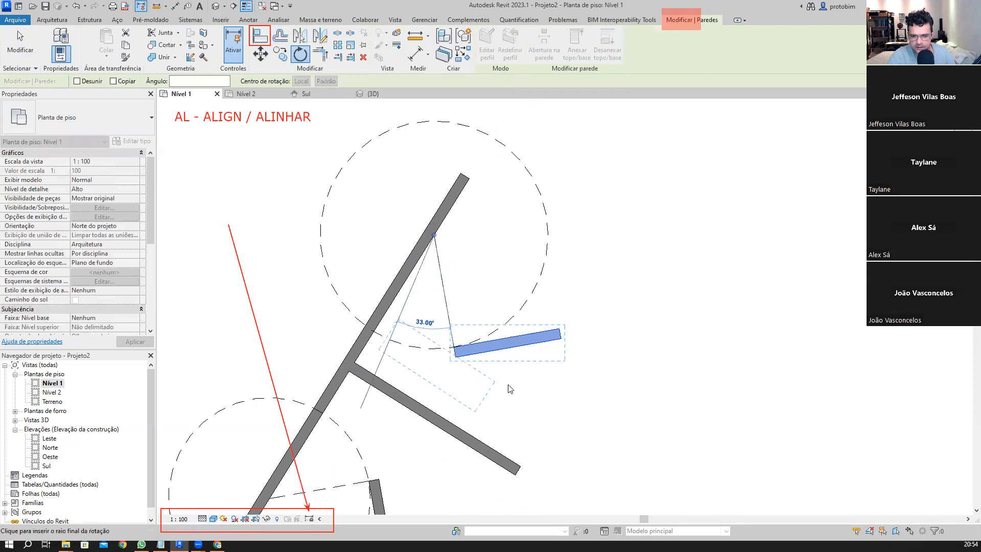
pyautogui.click(612, 403)
pyautogui.press('Escape')
# - Dismiss the save reminder and draw a long horizontal wall in the empty area beside the slanted-wall example
pyautogui.scroll(-2, 520, 202)
pyautogui.scroll(1, 452, 462)
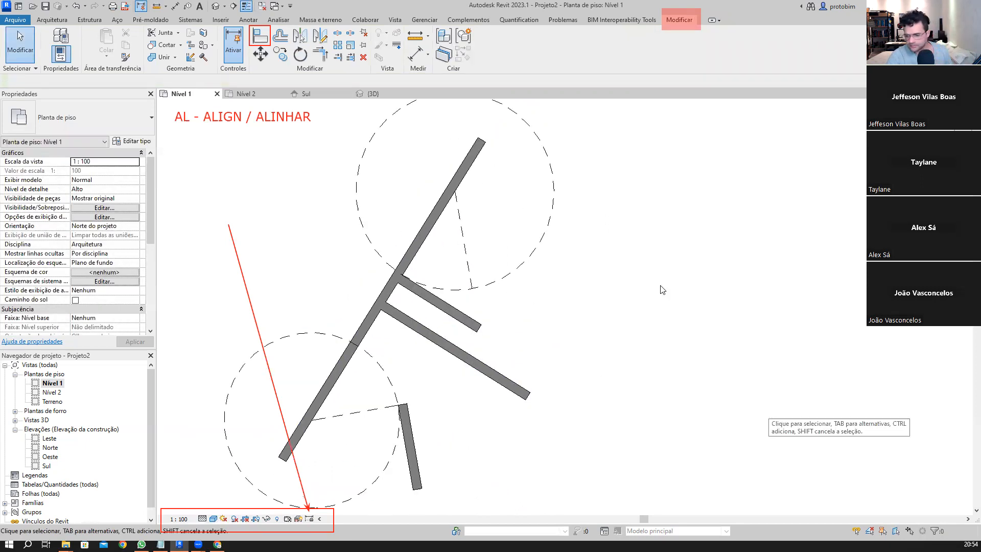
pyautogui.scroll(-1, 628, 353)
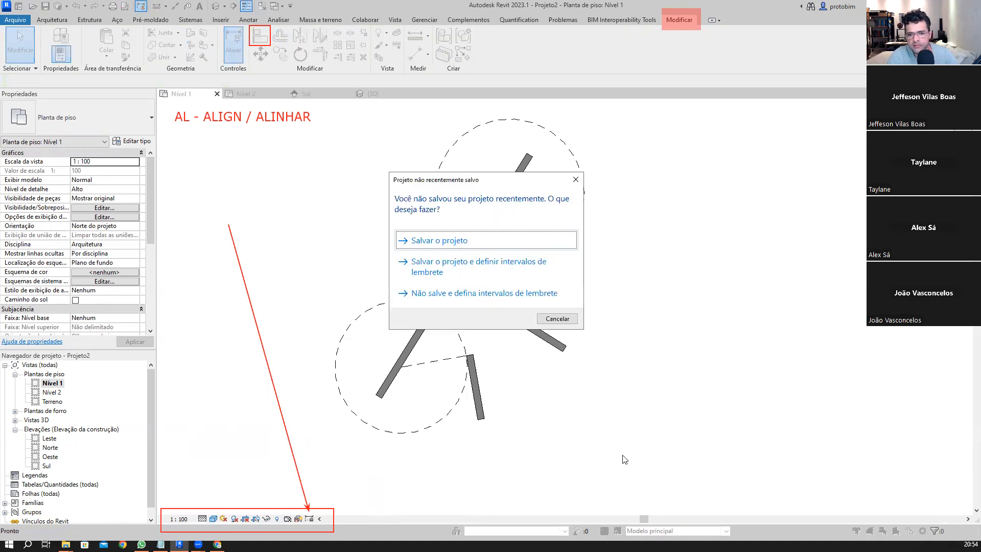
pyautogui.press('Escape')
pyautogui.moveTo(622, 457); pyautogui.dragTo(543, 311)
pyautogui.moveTo(707, 354)
pyautogui.mouseDown(button='middle')
pyautogui.moveTo(514, 355)
pyautogui.moveTo(480, 376)
pyautogui.mouseUp(button='middle')
pyautogui.scroll(1, 480, 376)
pyautogui.press('w')
pyautogui.press('a')
pyautogui.click(421, 212)
pyautogui.click(734, 212)
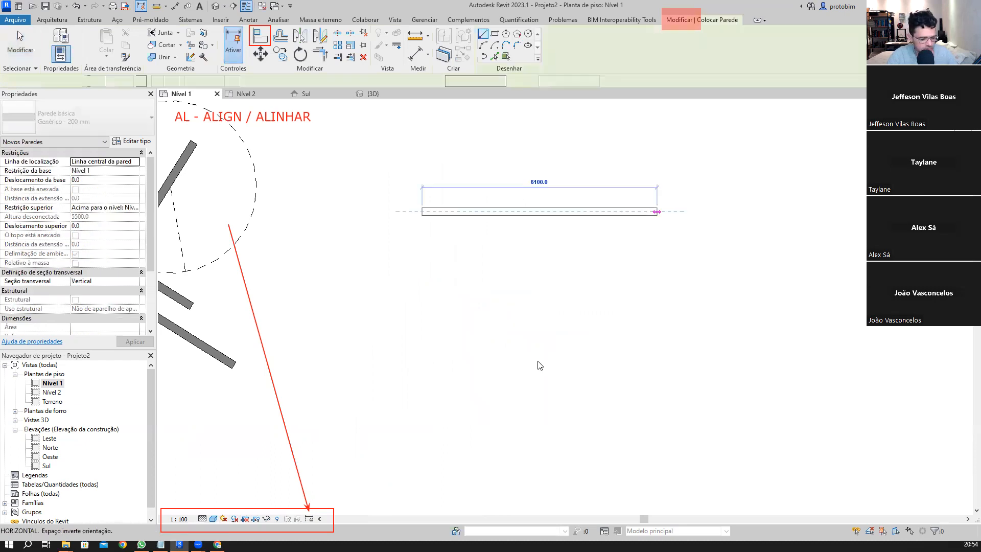
# - Draw five separate vertical walls of differing lengths below the horizontal wall, leaving a gap to it
pyautogui.click(437, 319)
pyautogui.press('Escape')
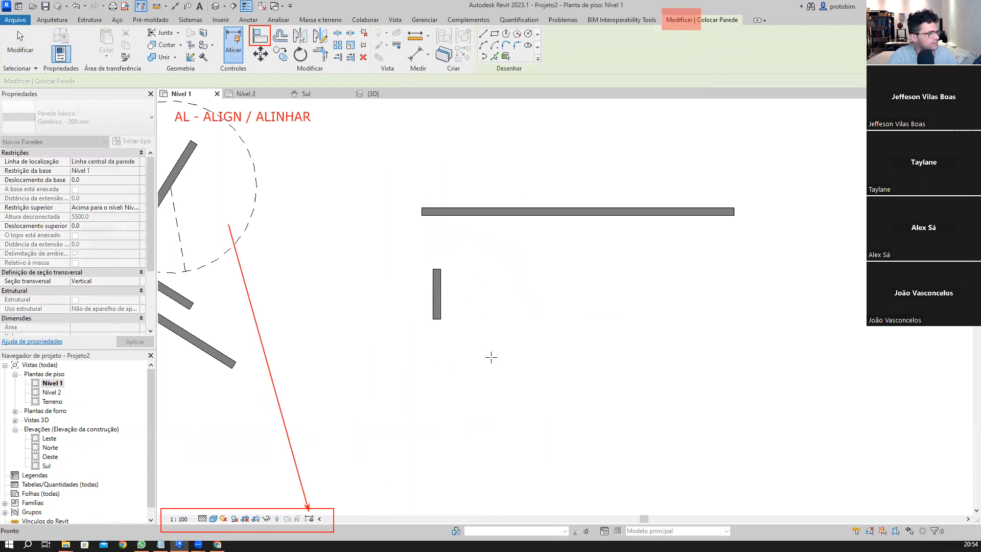
pyautogui.click(491, 353)
pyautogui.click(497, 306)
pyautogui.press('Escape')
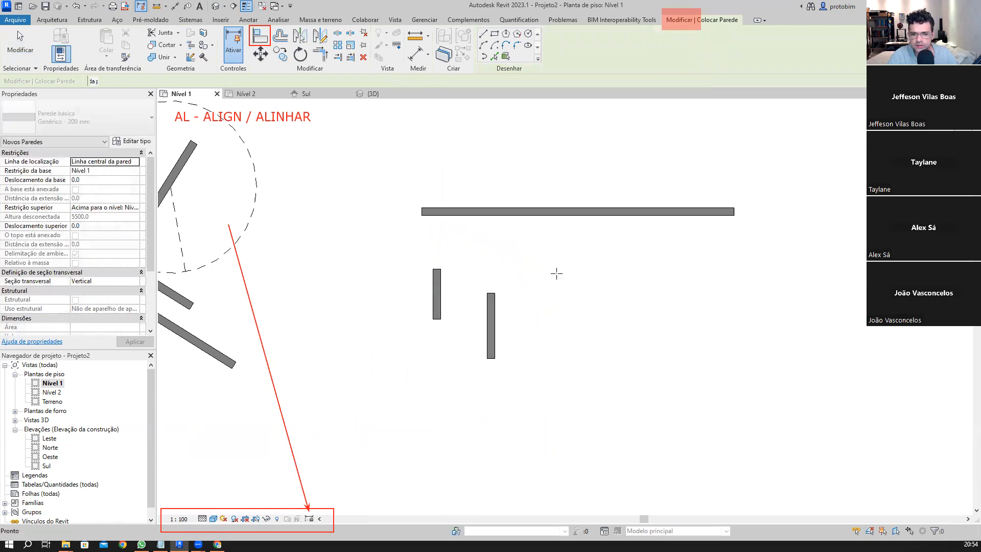
pyautogui.click(561, 348)
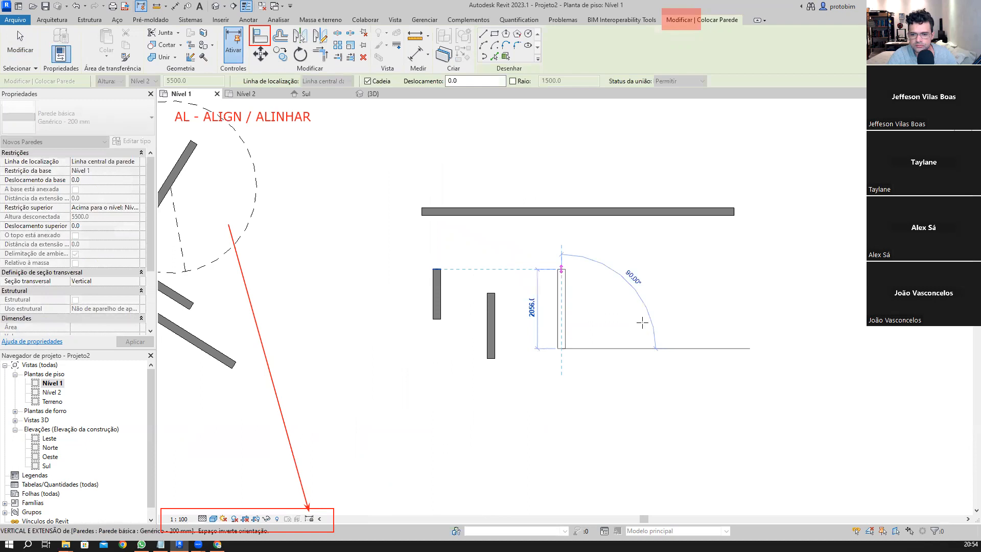
pyautogui.click(645, 276)
pyautogui.press('Escape')
pyautogui.press('Escape')
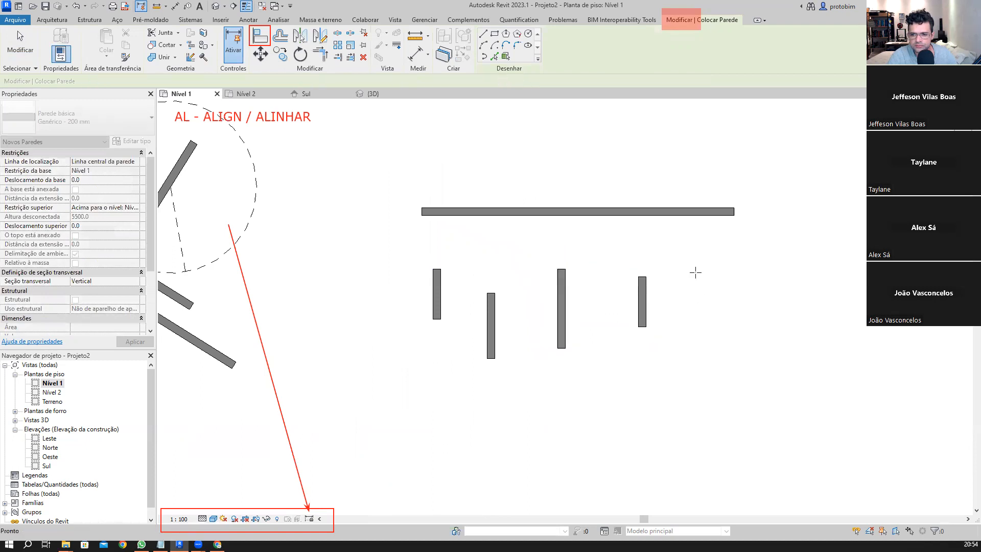
pyautogui.press('Escape')
pyautogui.press('Escape')
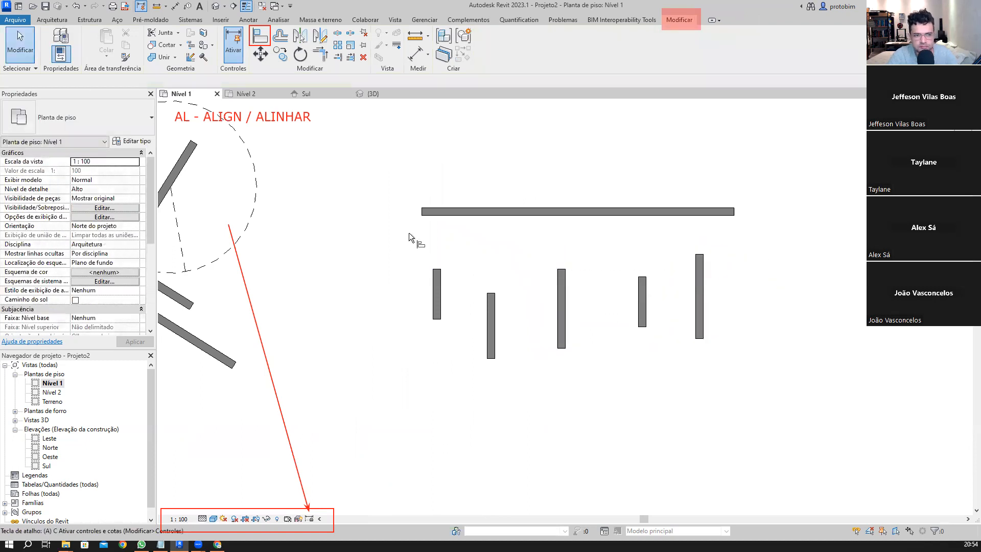
pyautogui.press('a')
pyautogui.press('l')
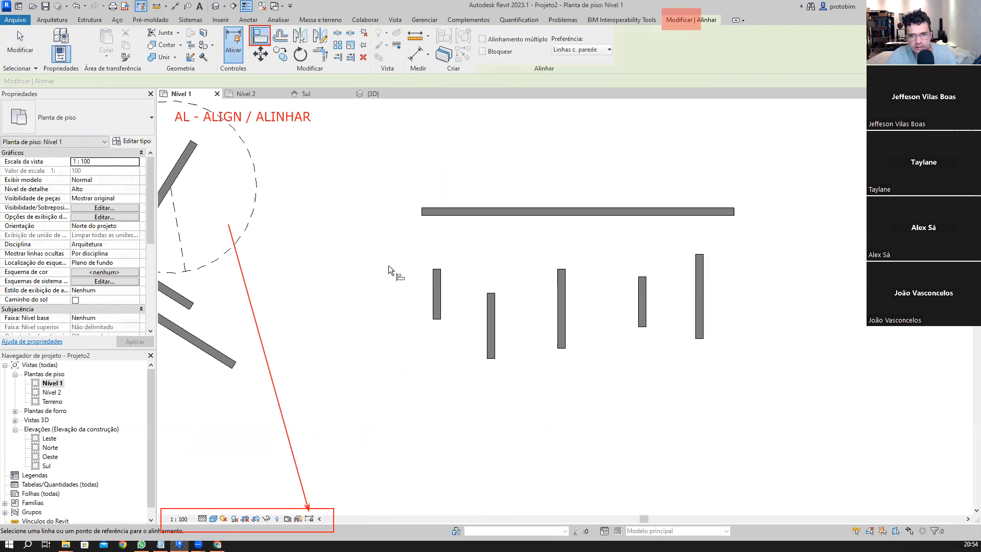
pyautogui.press('Escape')
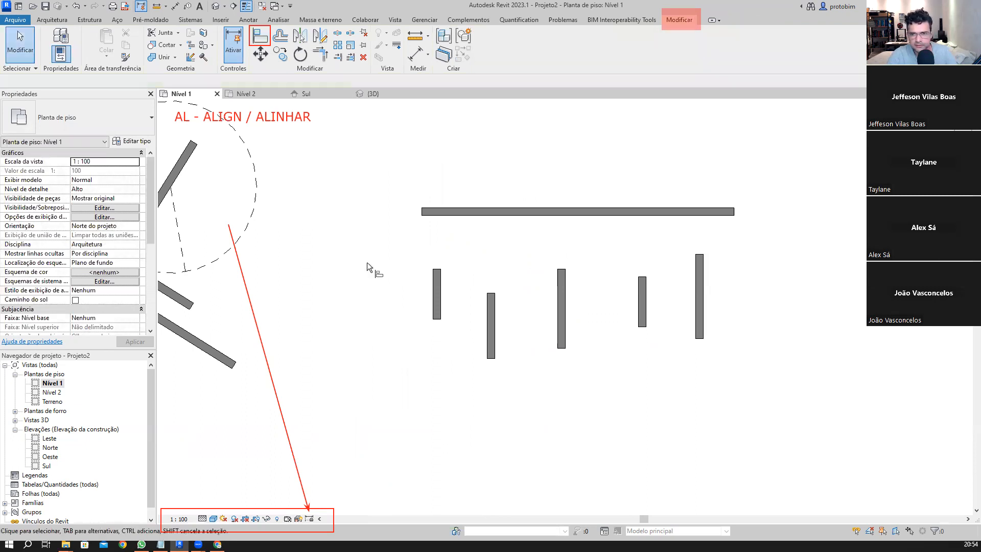
# - Align the leftmost vertical wall's upper end with the horizontal wall's lower face
pyautogui.press('a')
pyautogui.press('l')
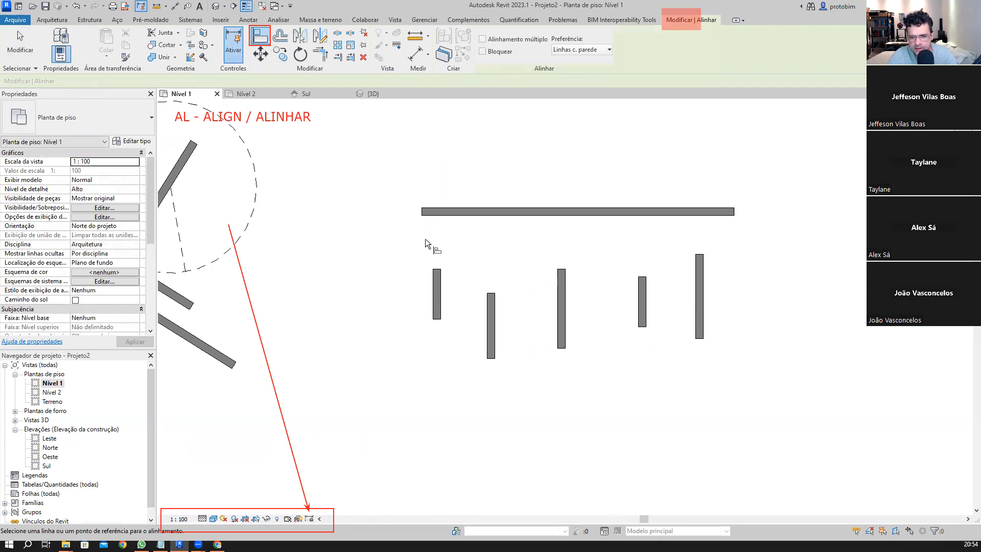
pyautogui.scroll(1, 424, 238)
pyautogui.click(446, 212)
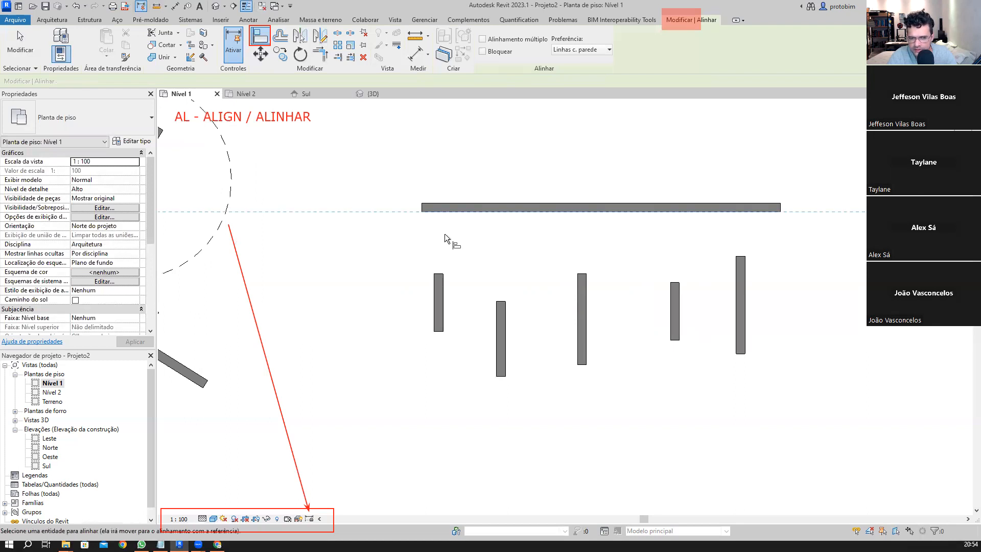
pyautogui.click(436, 273)
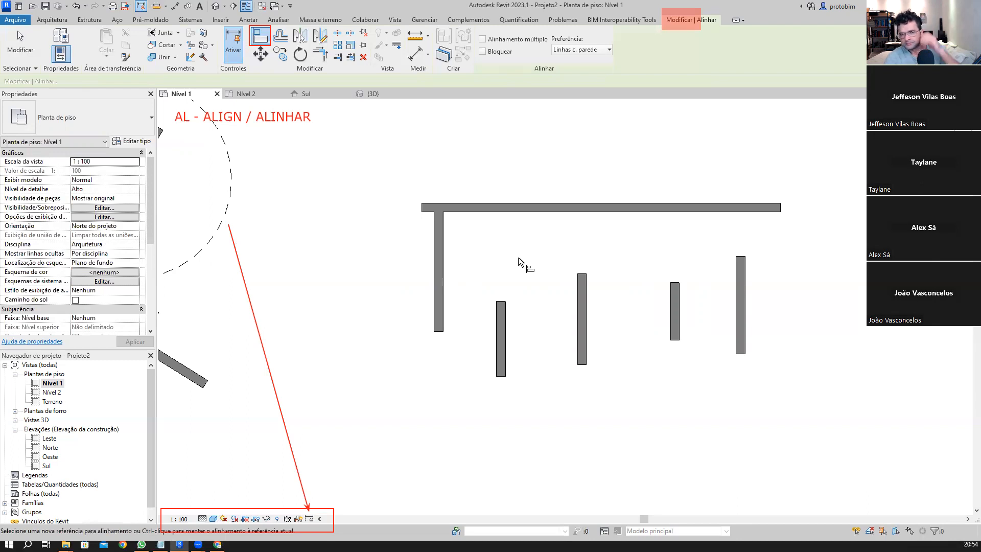
pyautogui.press('Escape')
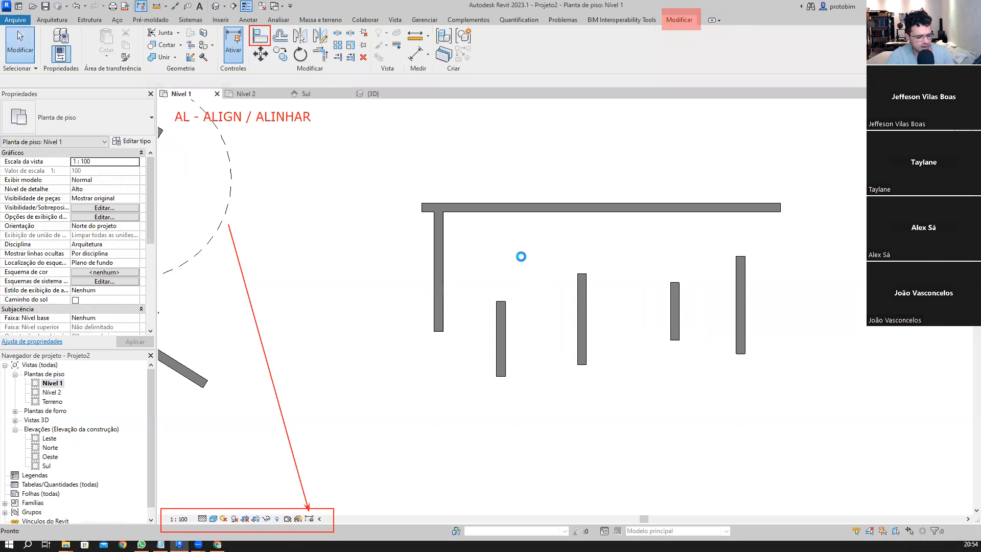
# - Align the upper ends of all five vertical walls with the horizontal wall's lower face, using Alinhamento múltiplo
pyautogui.press('a')
pyautogui.press('l')
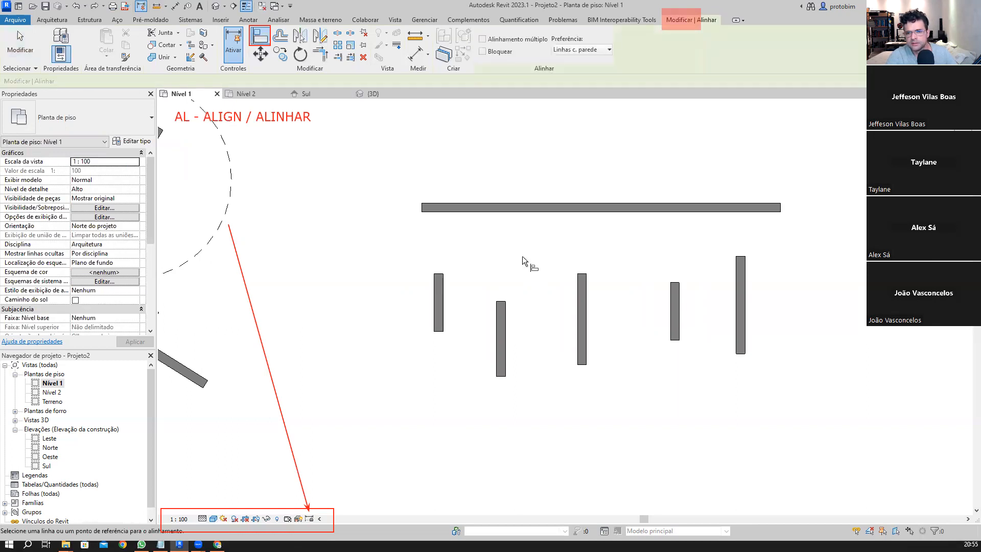
pyautogui.click(482, 39)
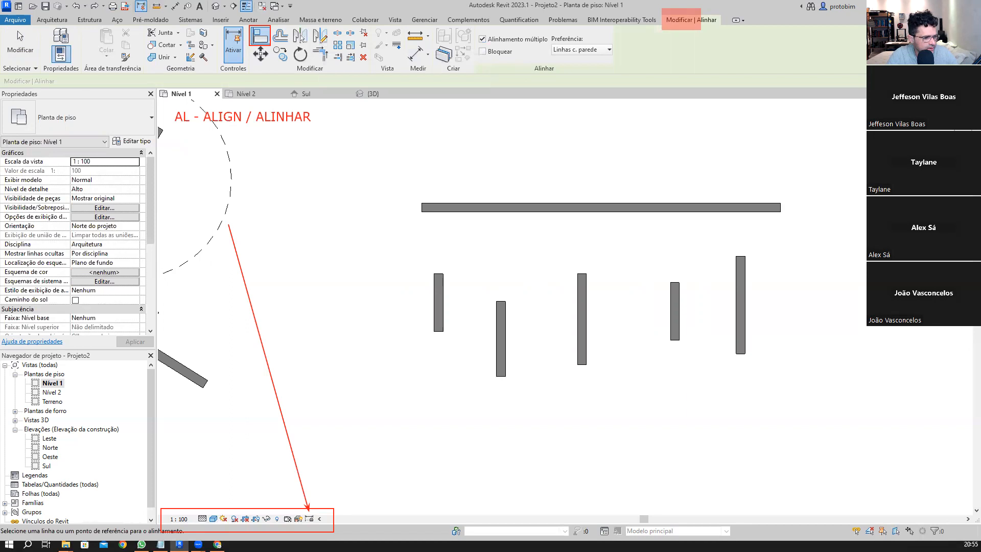
pyautogui.moveTo(473, 30); pyautogui.dragTo(556, 46)
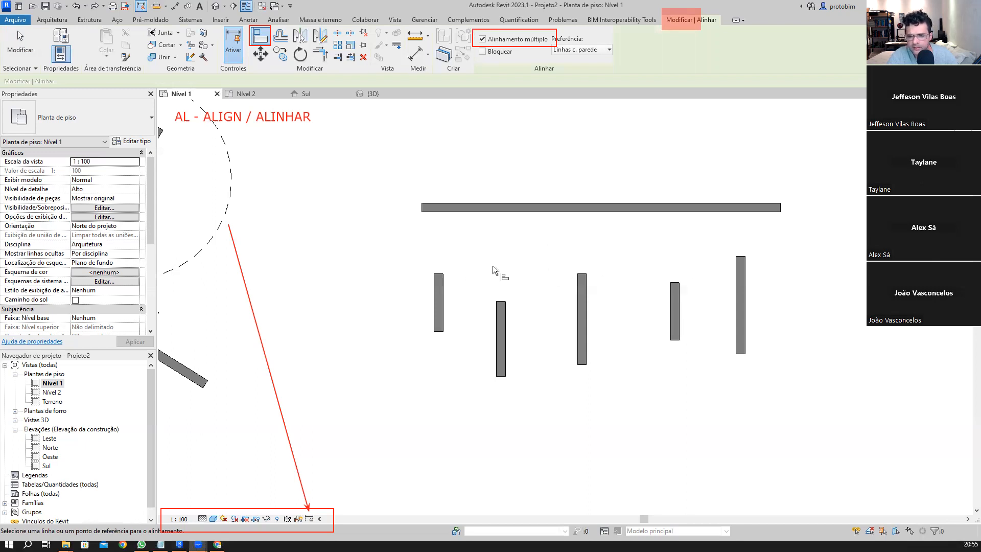
pyautogui.click(513, 212)
pyautogui.click(441, 274)
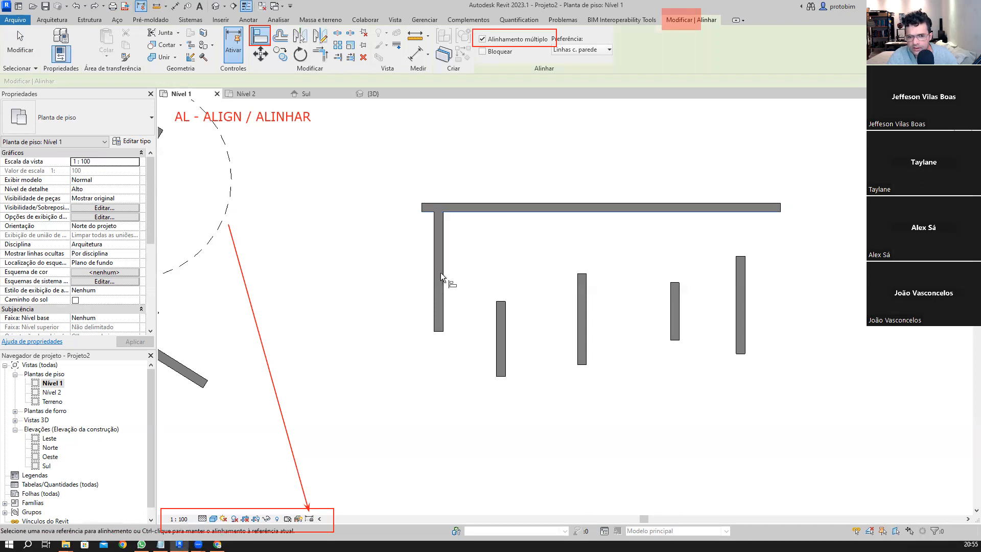
pyautogui.click(504, 295)
pyautogui.click(581, 269)
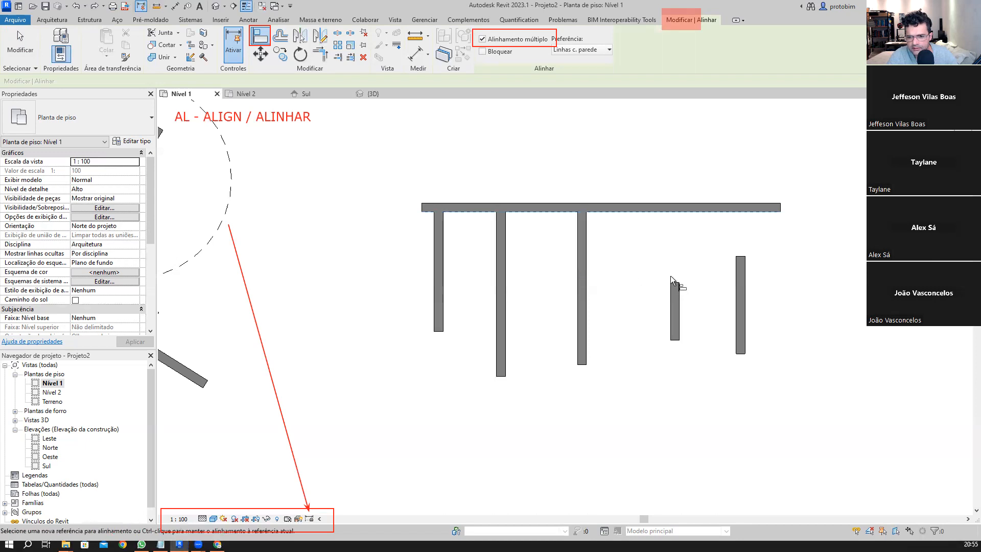
pyautogui.click(673, 278)
pyautogui.click(741, 307)
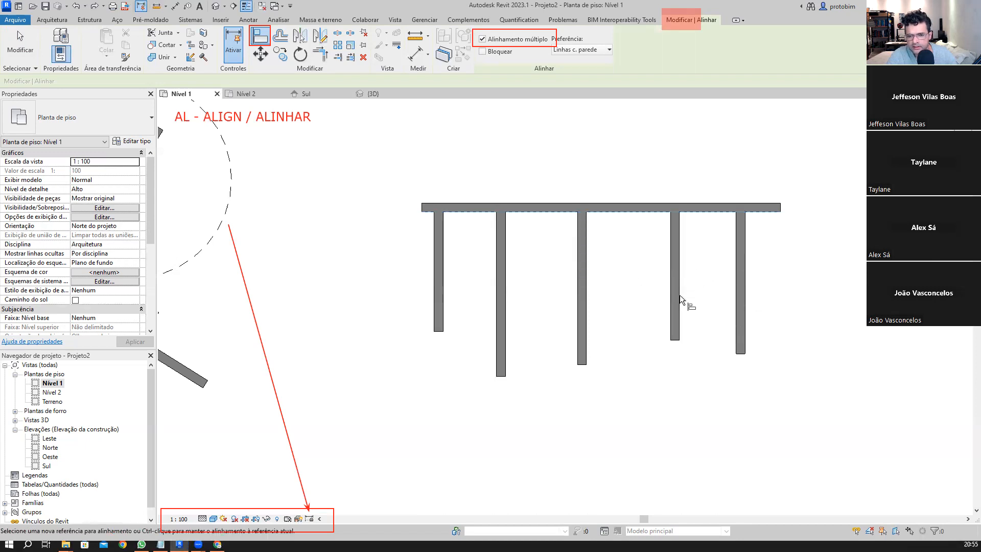
# - End the Align command and delete the five vertical walls, keeping the horizontal wall
pyautogui.press('Escape')
pyautogui.press('Escape')
pyautogui.moveTo(789, 257); pyautogui.dragTo(419, 263)
pyautogui.press('Delete')
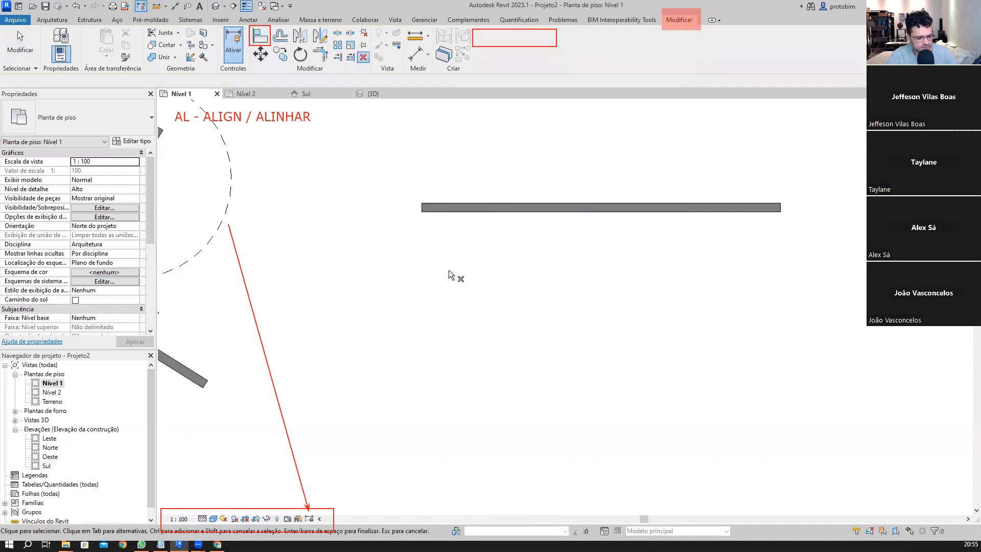
# - Draw three separate vertical walls of differing lengths below the horizontal wall, the third about 2400 mm long
pyautogui.press('w')
pyautogui.press('a')
pyautogui.click(444, 313)
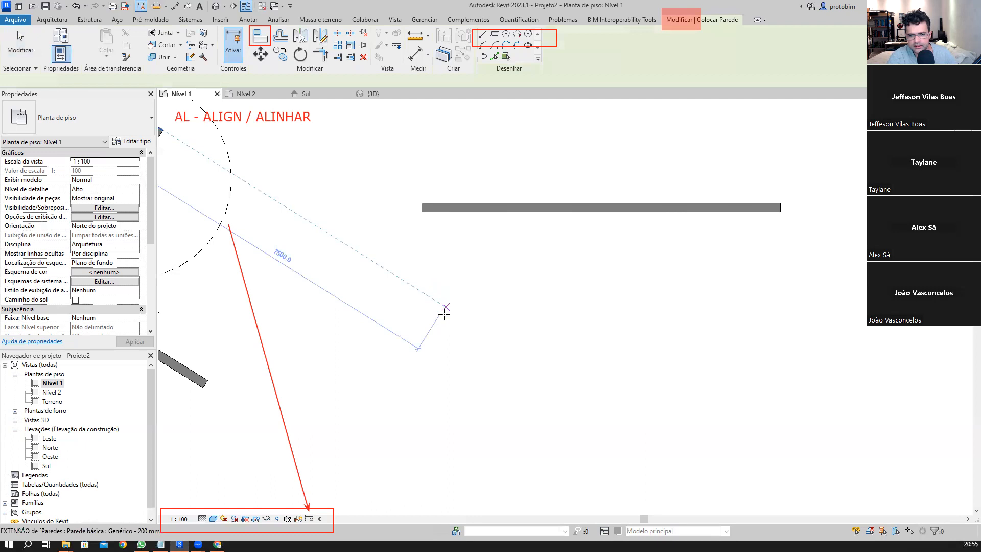
pyautogui.click(444, 257)
pyautogui.press('Escape')
pyautogui.click(501, 341)
pyautogui.click(501, 243)
pyautogui.press('Escape')
pyautogui.click(585, 376)
pyautogui.click(585, 269)
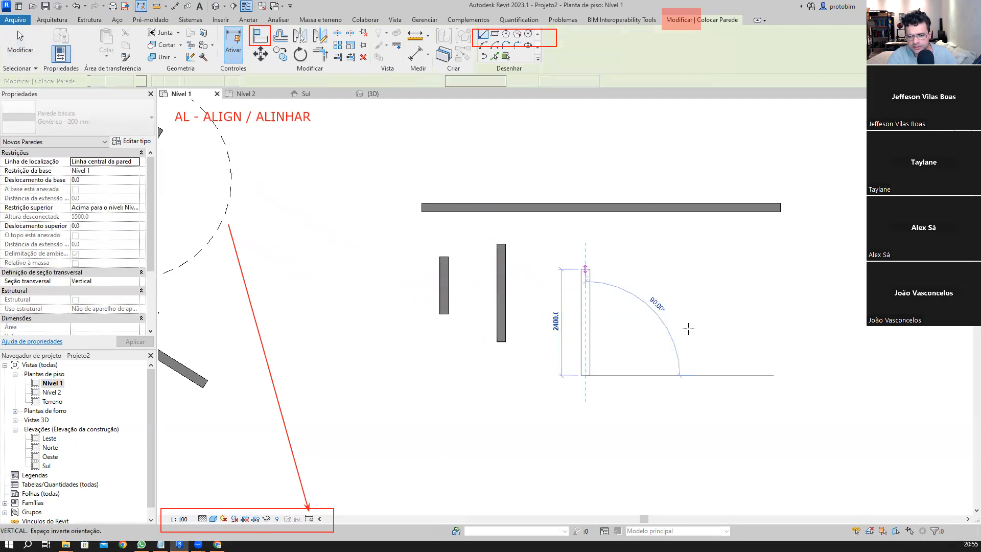
pyautogui.press('Escape')
# - Add a vertical wall about 2200 mm long farther right and a shorter vertical wall between it and the third wall
pyautogui.click(691, 330)
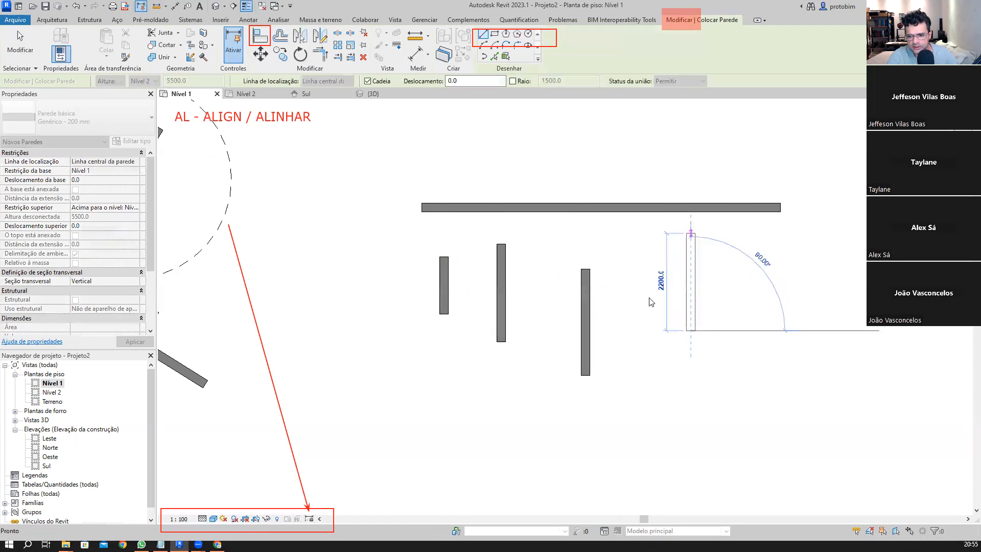
pyautogui.click(690, 233)
pyautogui.press('Escape')
pyautogui.click(644, 308)
pyautogui.click(645, 257)
pyautogui.press('Escape')
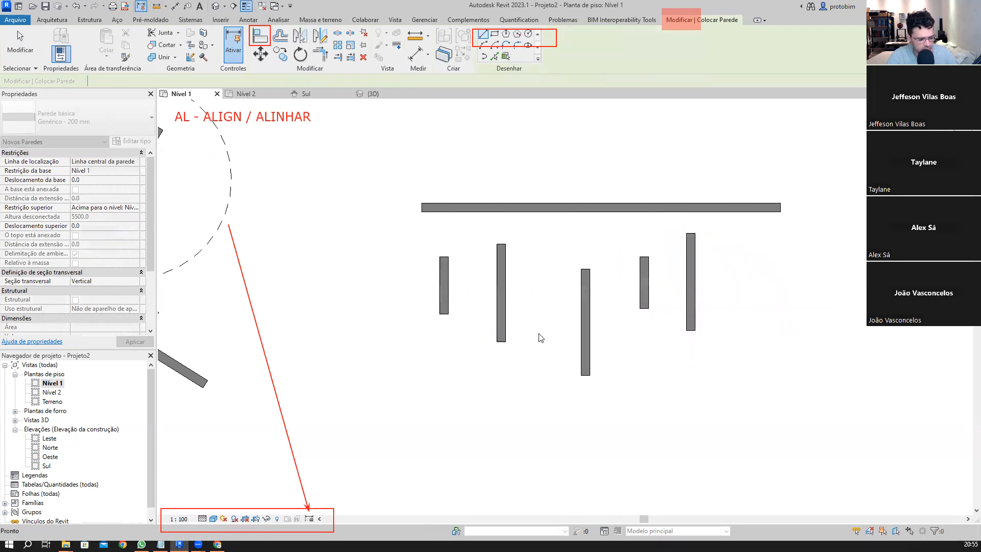
# - Align the upper ends of the three leftmost vertical walls with the horizontal wall's lower face, and release the alignment reference
pyautogui.press('a')
pyautogui.press('l')
pyautogui.click(546, 212)
pyautogui.click(447, 263)
pyautogui.click(499, 253)
pyautogui.click(587, 271)
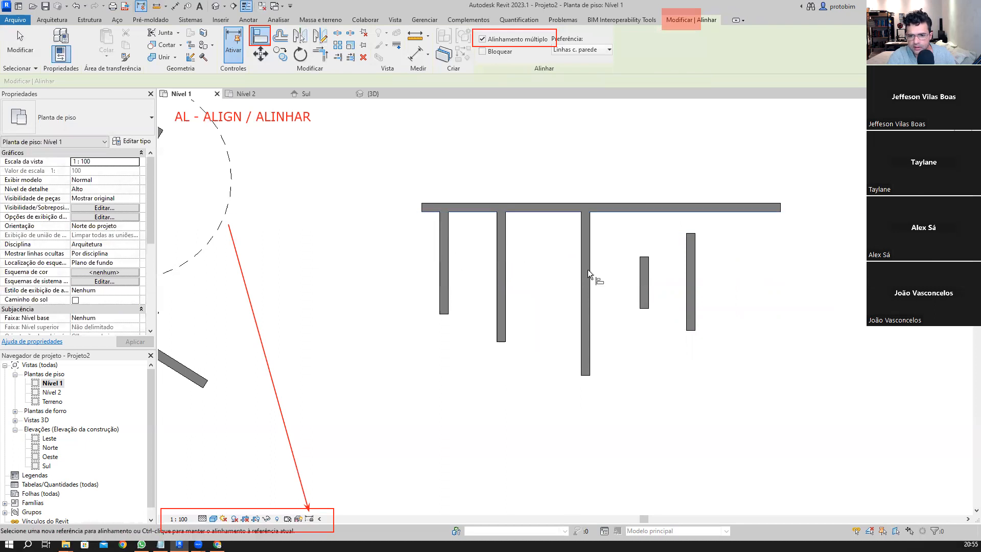
pyautogui.press('Escape')
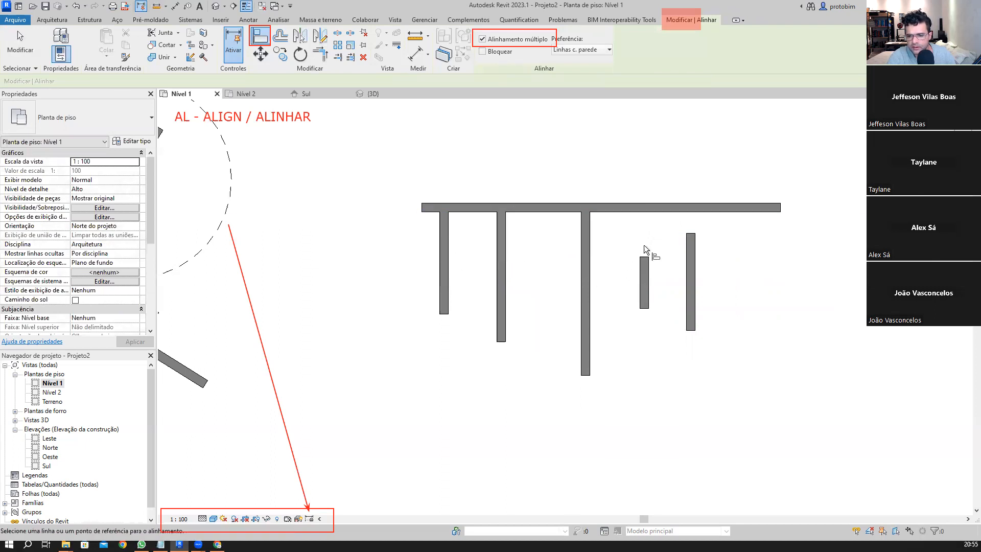
# - Set the horizontal wall's lower face as the reference again and align the upper ends of the two remaining vertical walls with it
pyautogui.click(644, 257)
pyautogui.press('Escape')
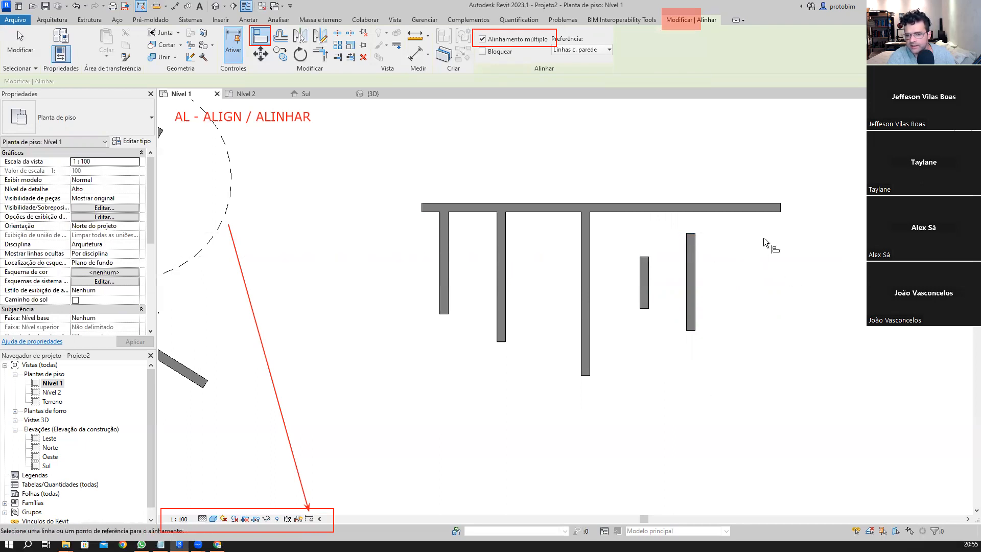
pyautogui.click(647, 213)
pyautogui.click(645, 258)
pyautogui.click(691, 235)
pyautogui.press('Escape')
pyautogui.press('Escape')
# - Delete the vertical walls, the horizontal wall and all remaining example geometry from the Nível 1 plan, keeping the elevation markers
pyautogui.moveTo(799, 378); pyautogui.dragTo(434, 286)
pyautogui.press('Delete')
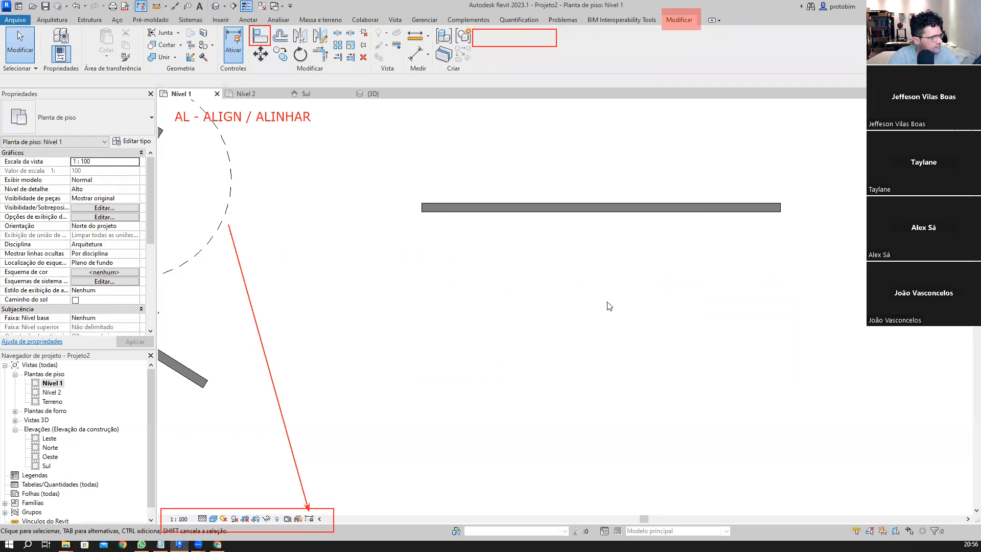
pyautogui.click(528, 210)
pyautogui.press('Delete')
pyautogui.scroll(-2, 631, 287)
pyautogui.scroll(-2, 533, 418)
pyautogui.moveTo(531, 415); pyautogui.dragTo(389, 193)
pyautogui.press('Delete')
pyautogui.scroll(-2, 405, 193)
pyautogui.moveTo(724, 441); pyautogui.dragTo(520, 230)
pyautogui.press('Delete')
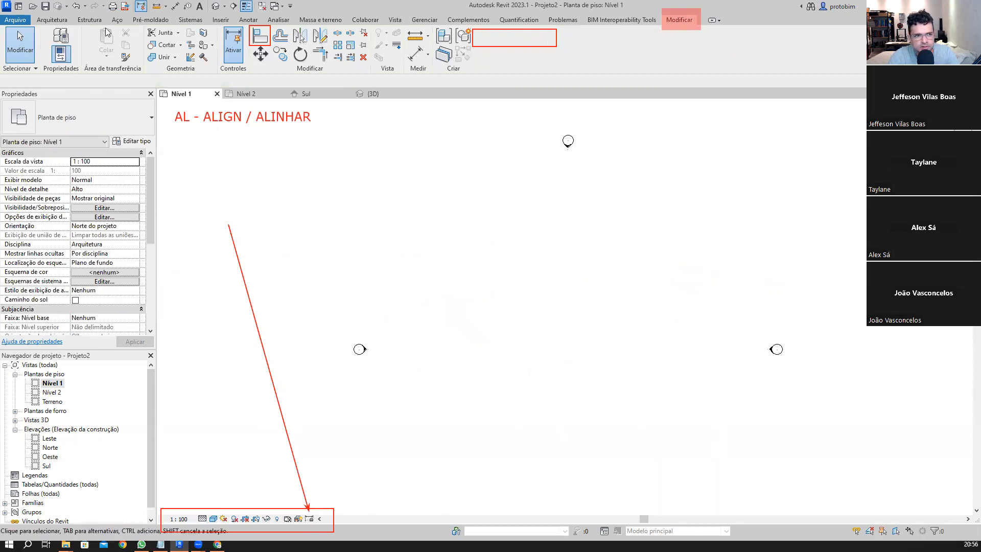
pyautogui.click(45, 20)
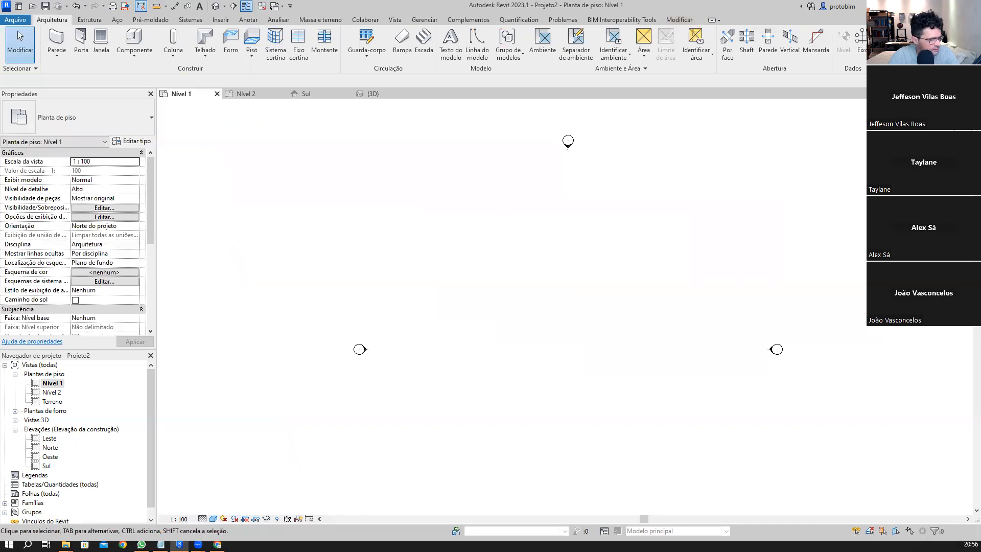
# - Switch to File Explorer, go to the 2023 folder 01 - RA010523R, and open the Revit course's Ementa PDF in a maximized window
pyautogui.click(65, 545)
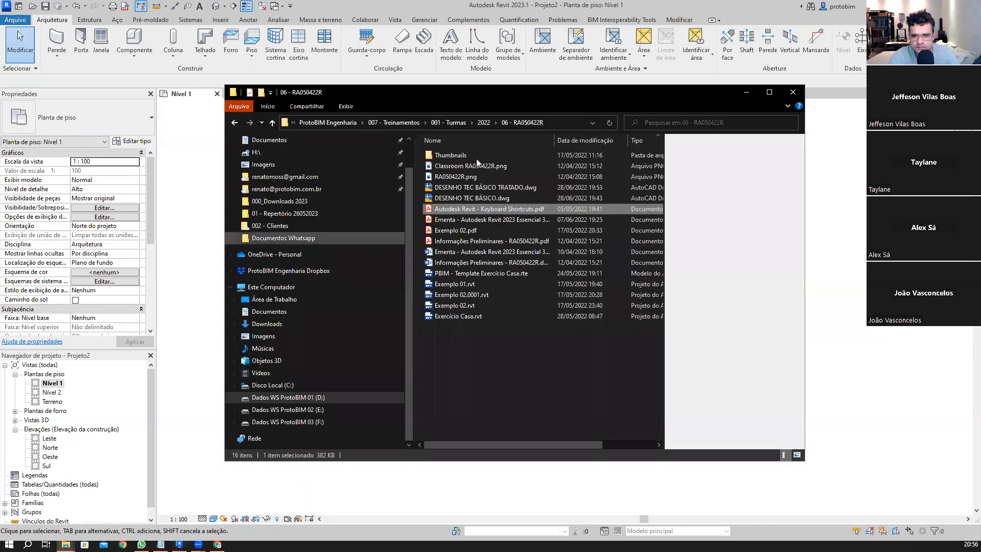
pyautogui.click(450, 123)
pyautogui.doubleClick(443, 210)
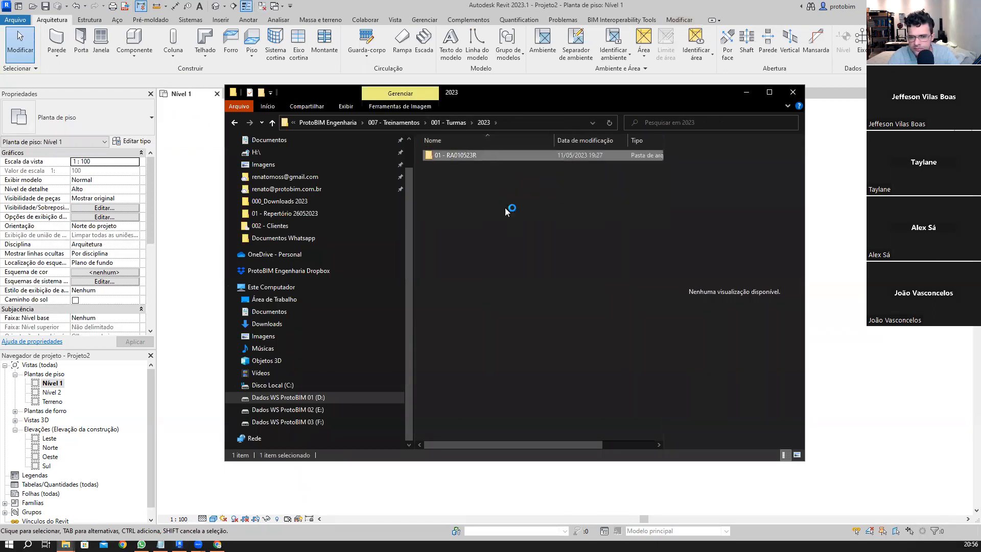
pyautogui.doubleClick(483, 155)
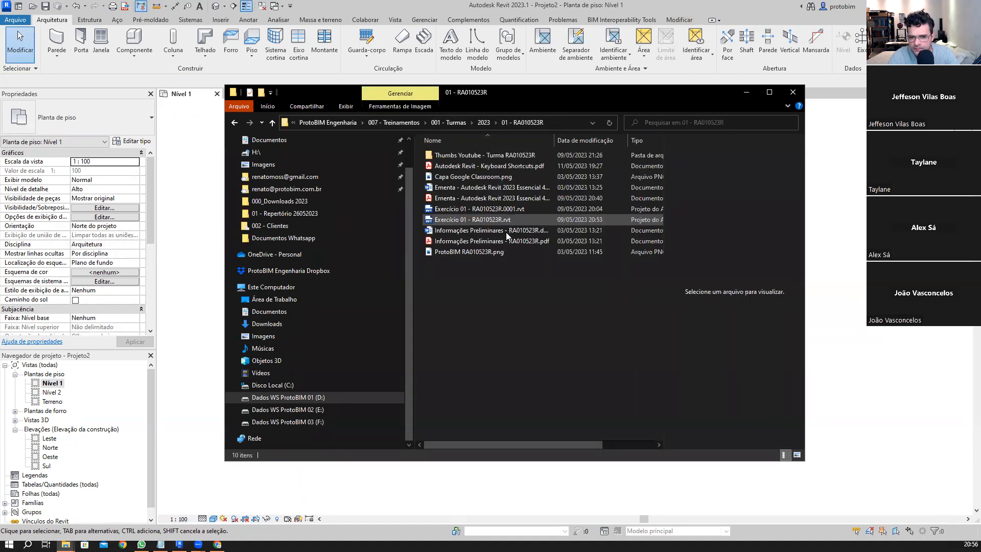
pyautogui.click(483, 199)
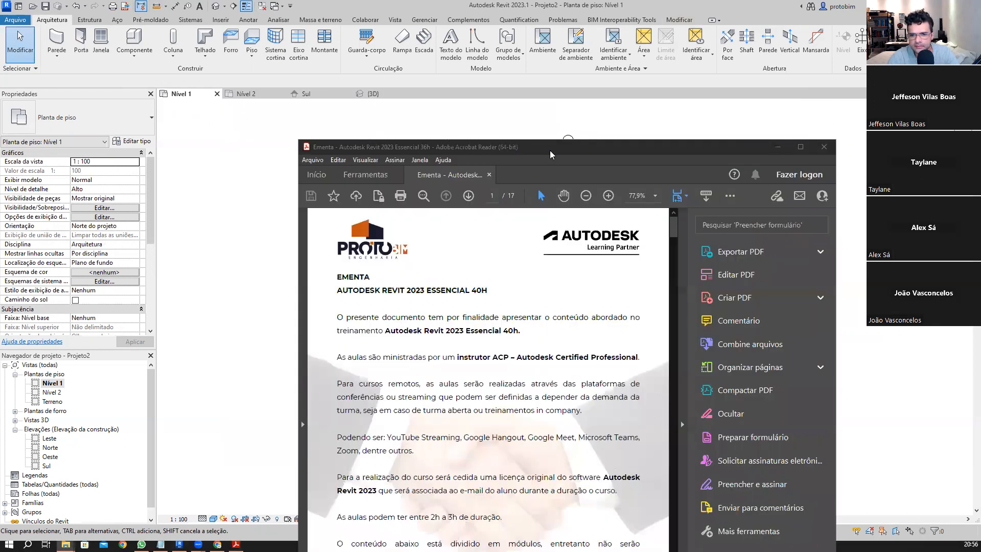
pyautogui.doubleClick(550, 150)
# - At 100% zoom, highlight "Status bar / Barra de Status" and "View Control Bar / Barra de controle das vistas" in the Módulo 01 list
pyautogui.scroll(-5, 509, 107)
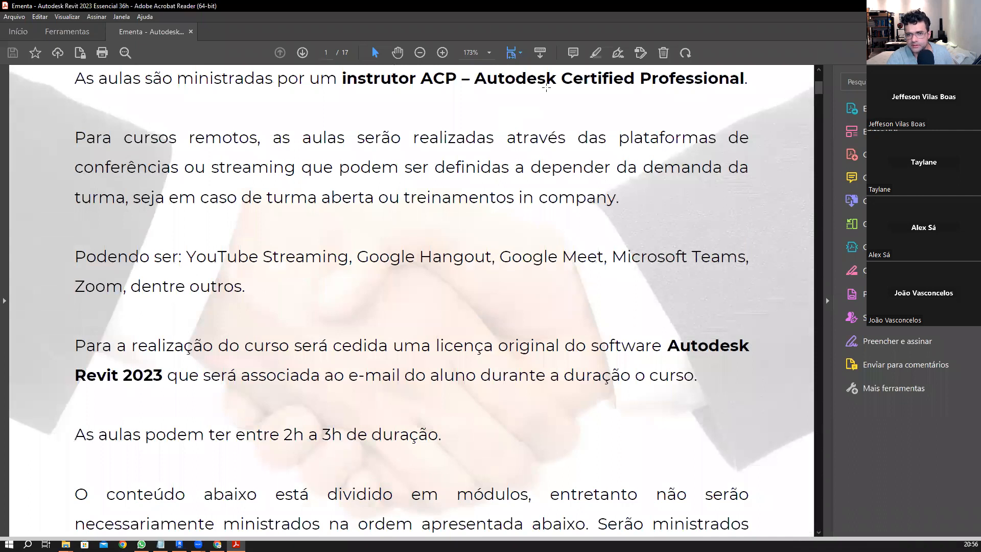
pyautogui.hotkey('ctrl', '1')
pyautogui.scroll(-3, 507, 218)
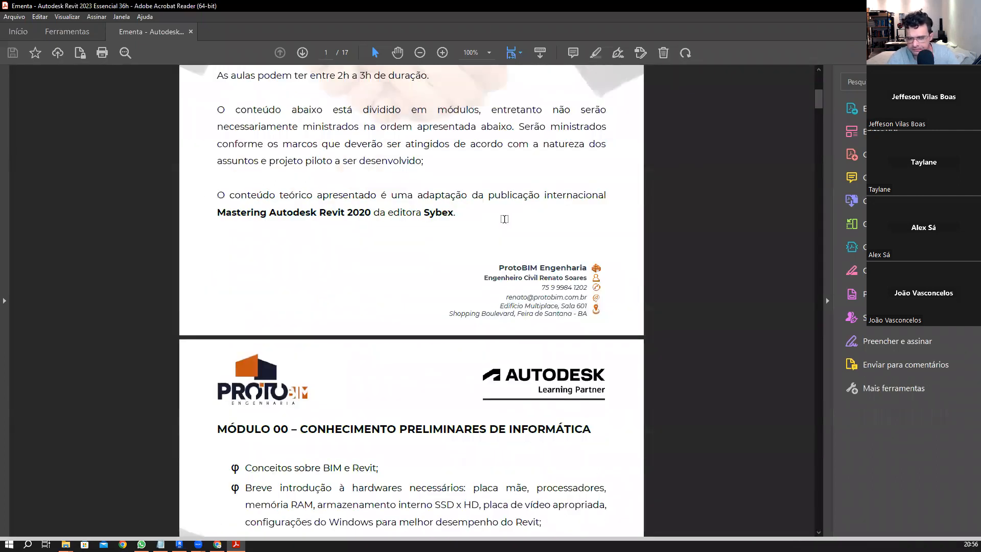
pyautogui.scroll(-6, 504, 219)
pyautogui.scroll(-9, 514, 212)
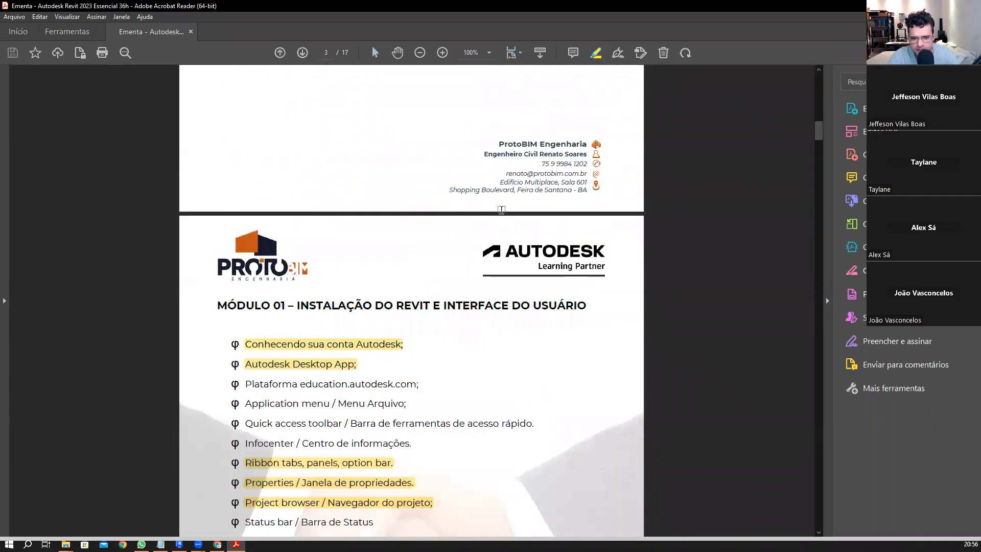
pyautogui.scroll(-3, 482, 225)
pyautogui.scroll(-2, 392, 192)
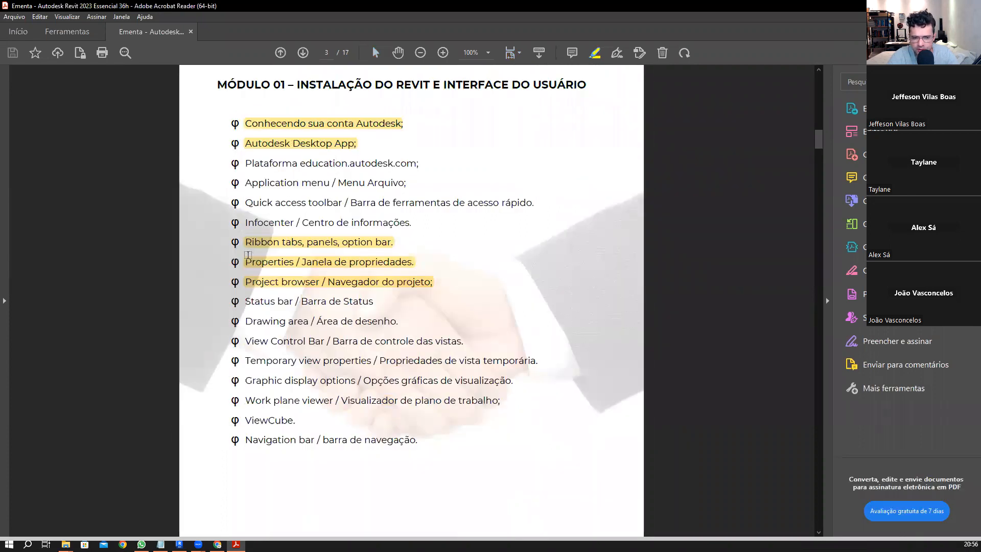
pyautogui.scroll(-1, 287, 250)
pyautogui.tripleClick(362, 254)
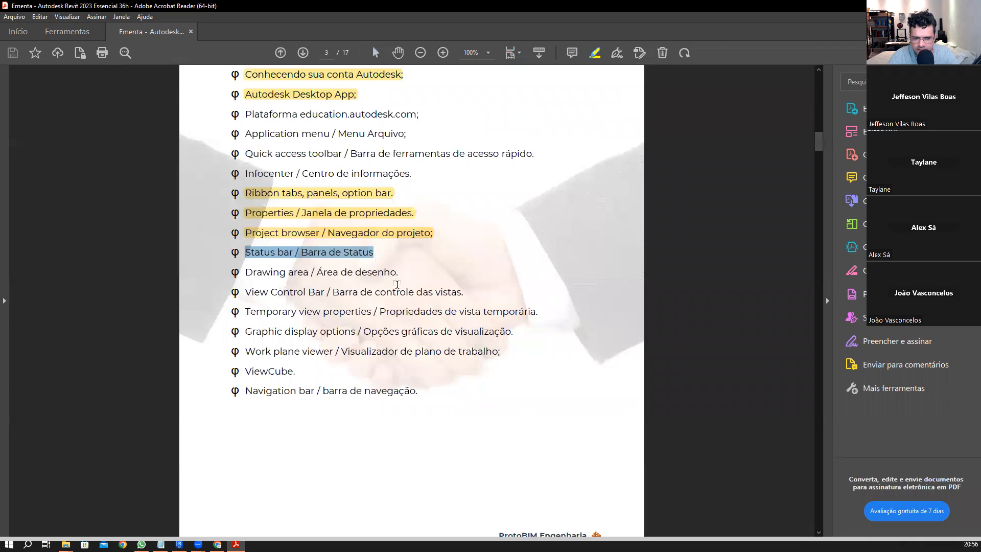
pyautogui.scroll(-1, 377, 292)
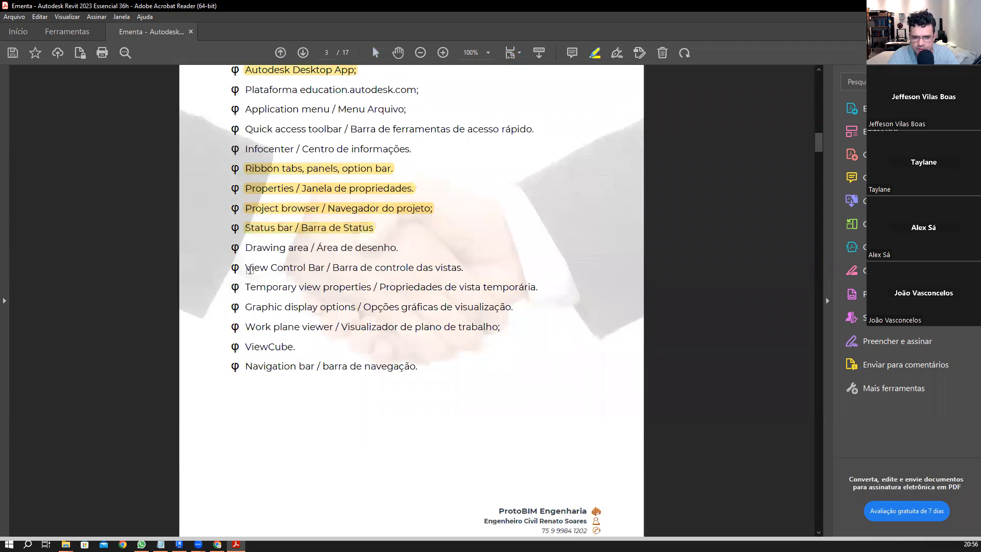
pyautogui.moveTo(246, 269); pyautogui.dragTo(364, 272)
pyautogui.moveTo(454, 274); pyautogui.dragTo(462, 270)
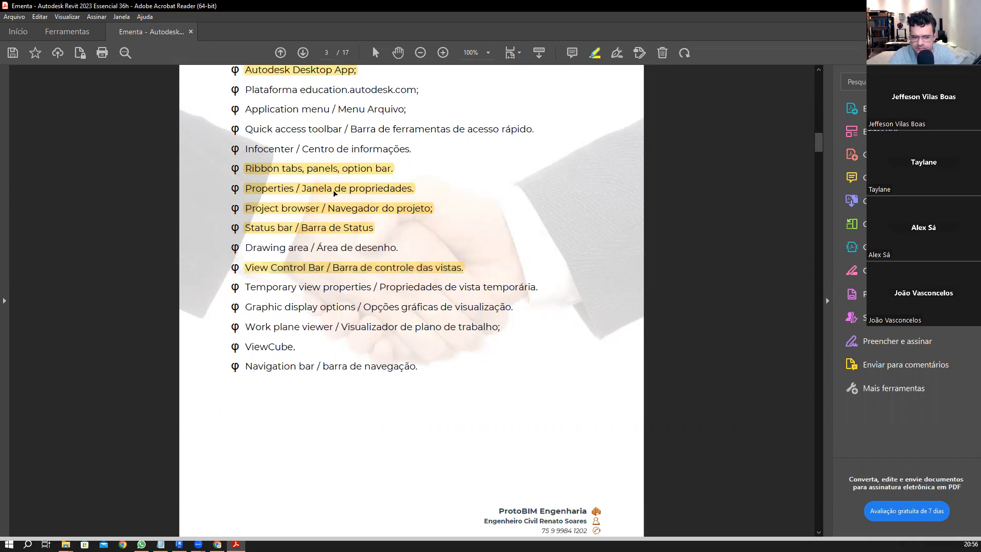
# - Review the topic lists of Módulo 02 and Módulo 03 in the syllabus, down to the Align / Alinhar topic
pyautogui.scroll(-5, 332, 192)
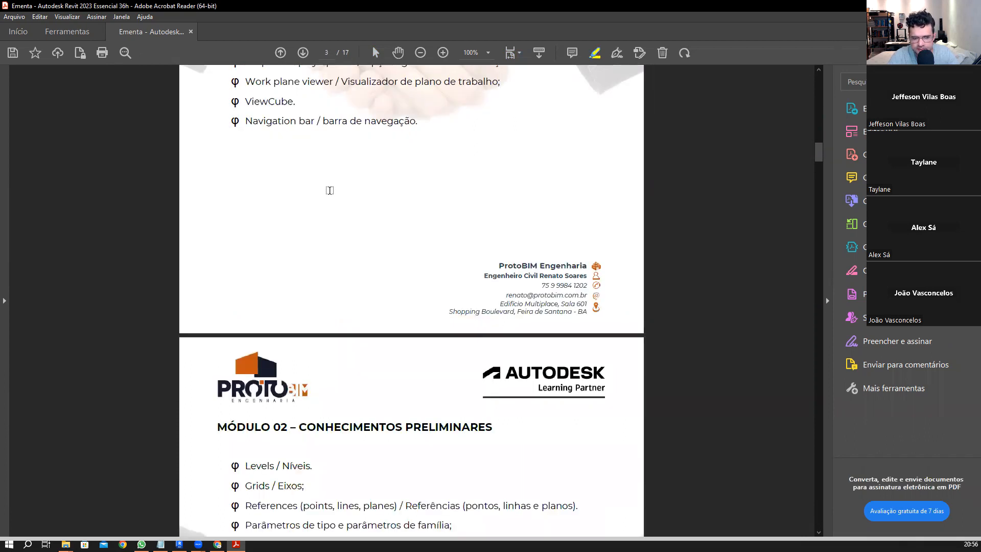
pyautogui.scroll(-4, 329, 190)
pyautogui.scroll(-1, 247, 198)
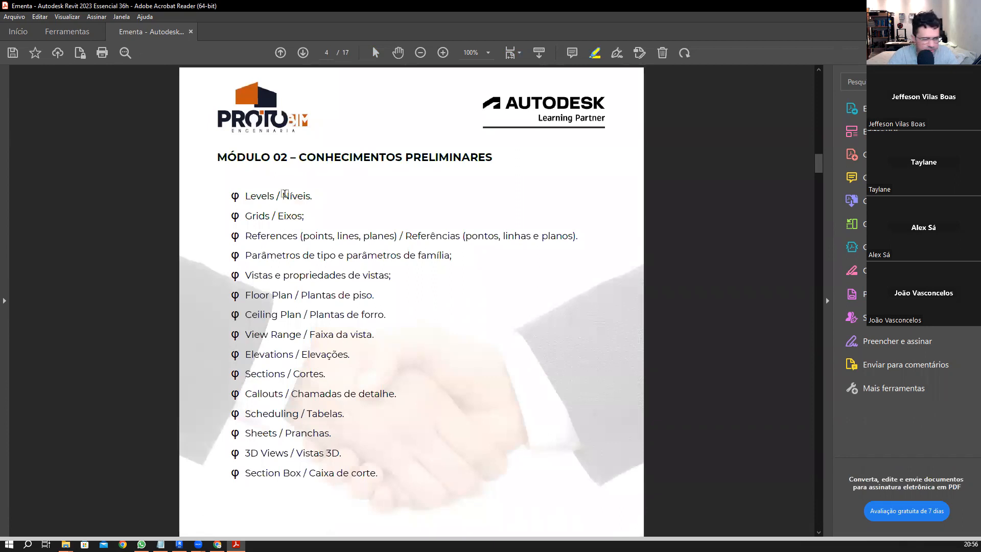
pyautogui.scroll(-2, 261, 237)
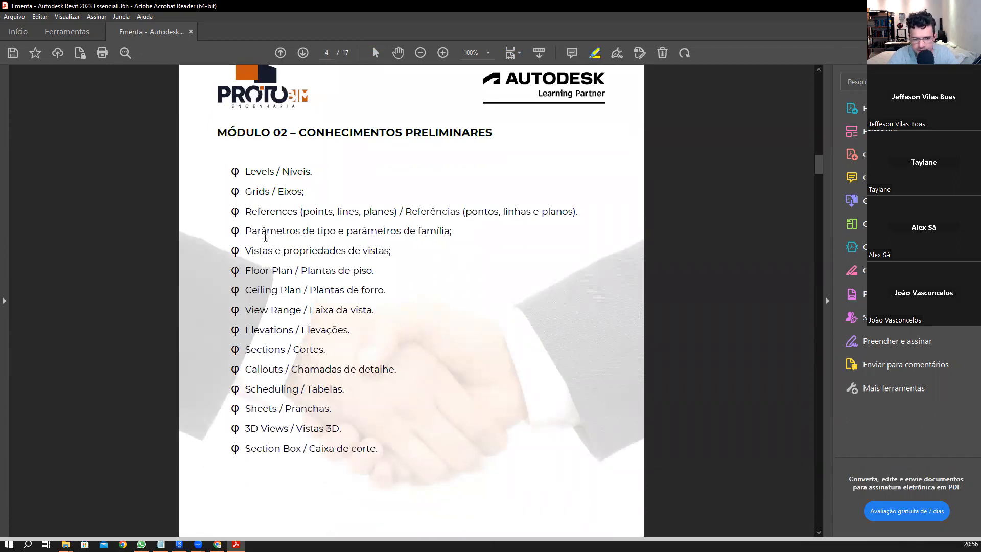
pyautogui.scroll(-6, 271, 238)
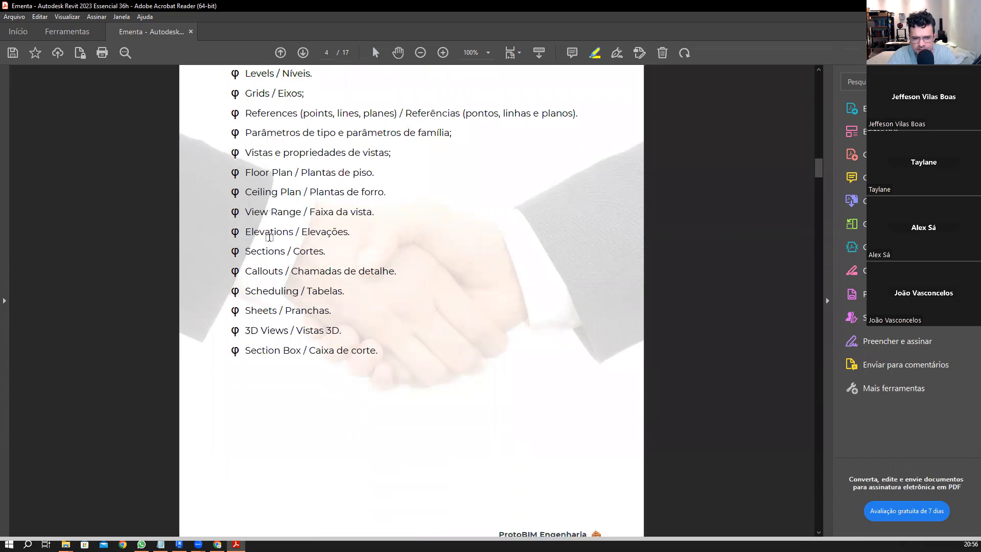
pyautogui.scroll(-17, 270, 236)
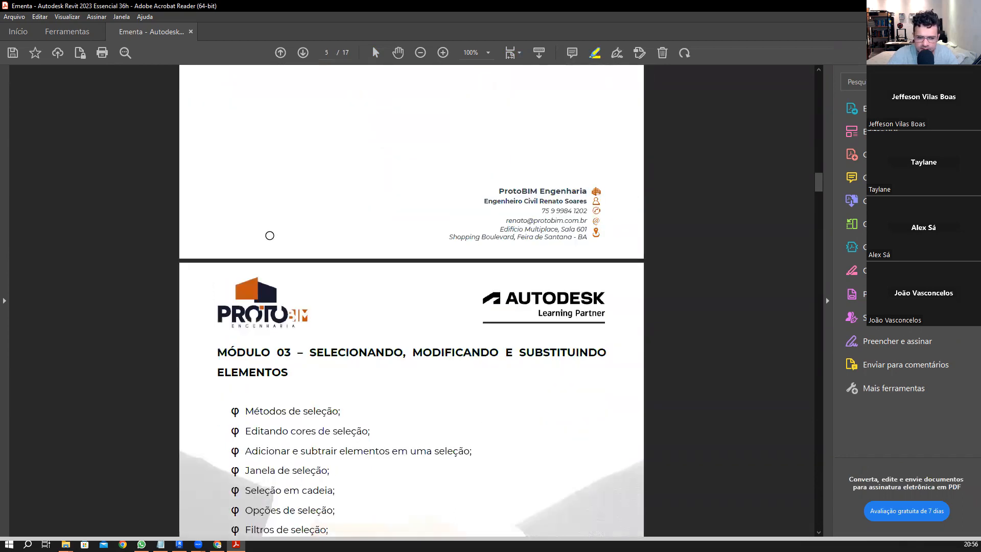
pyautogui.scroll(-7, 289, 225)
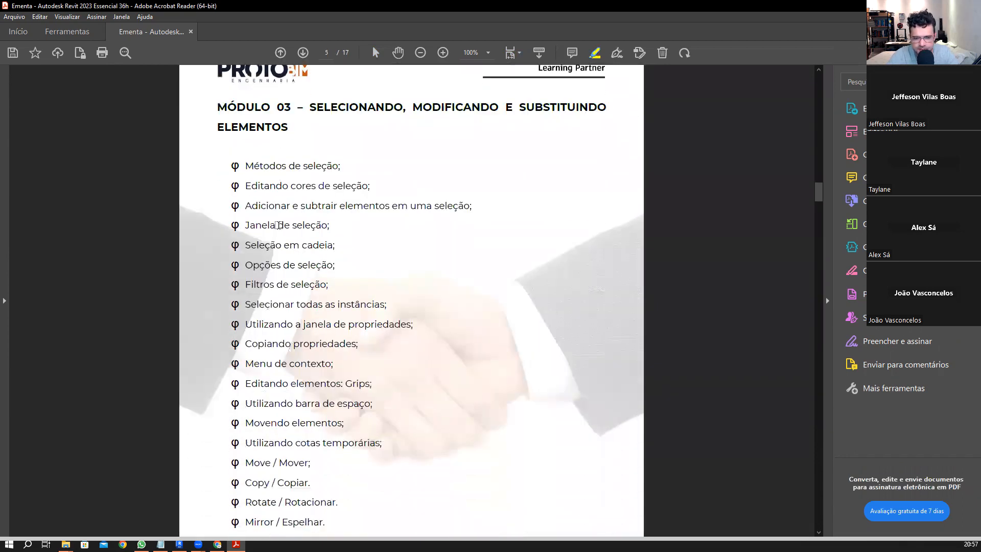
pyautogui.scroll(-4, 279, 235)
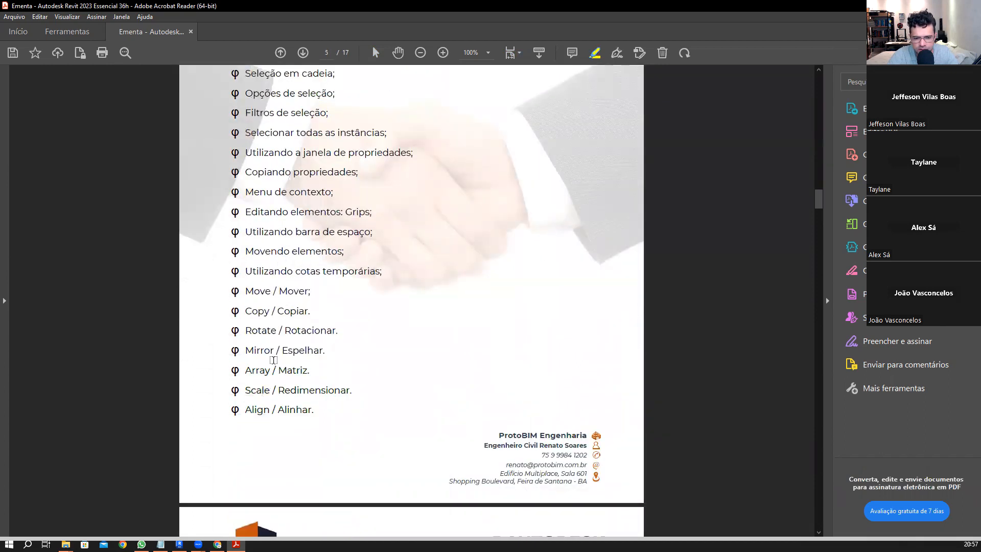
# - Highlight the topics "Align / Alinhar" on page 5 and "Conceito de template" in the Módulo 05 list
pyautogui.moveTo(262, 409); pyautogui.dragTo(314, 410)
pyautogui.scroll(-15, 356, 253)
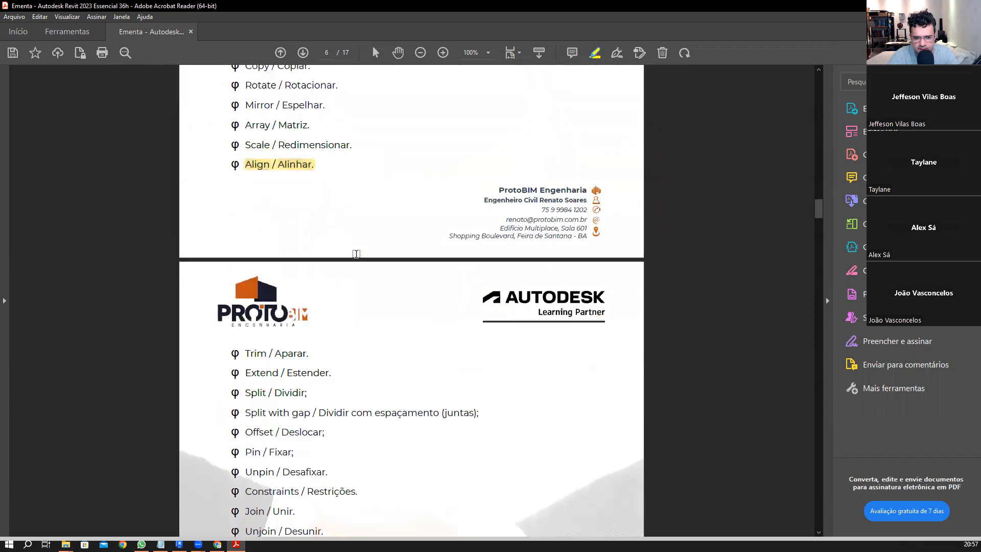
pyautogui.scroll(-20, 283, 204)
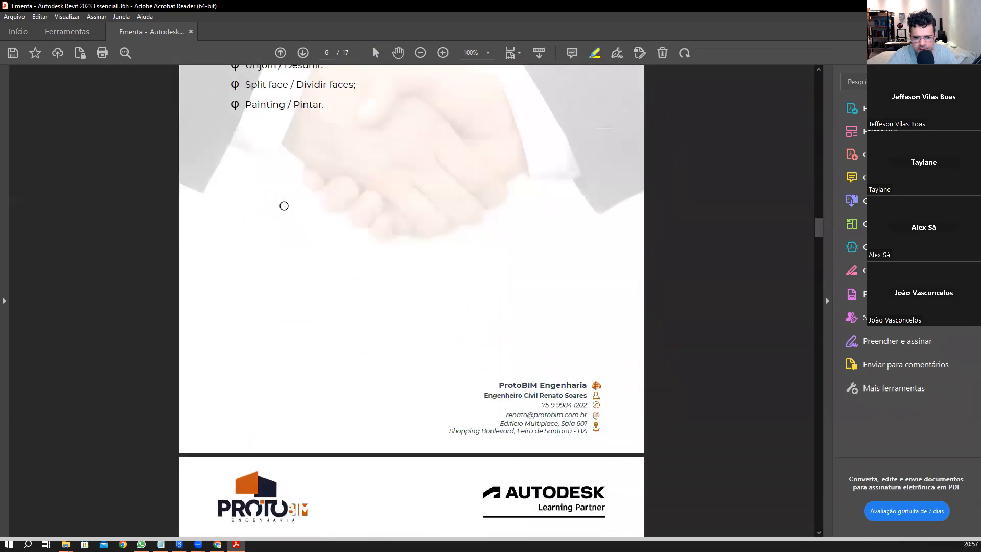
pyautogui.scroll(-20, 283, 204)
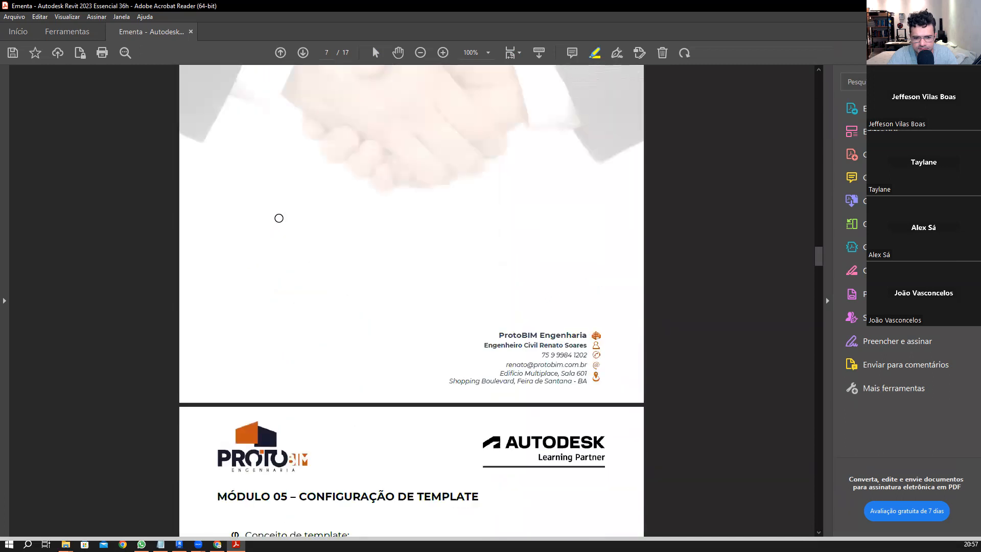
pyautogui.scroll(-7, 281, 222)
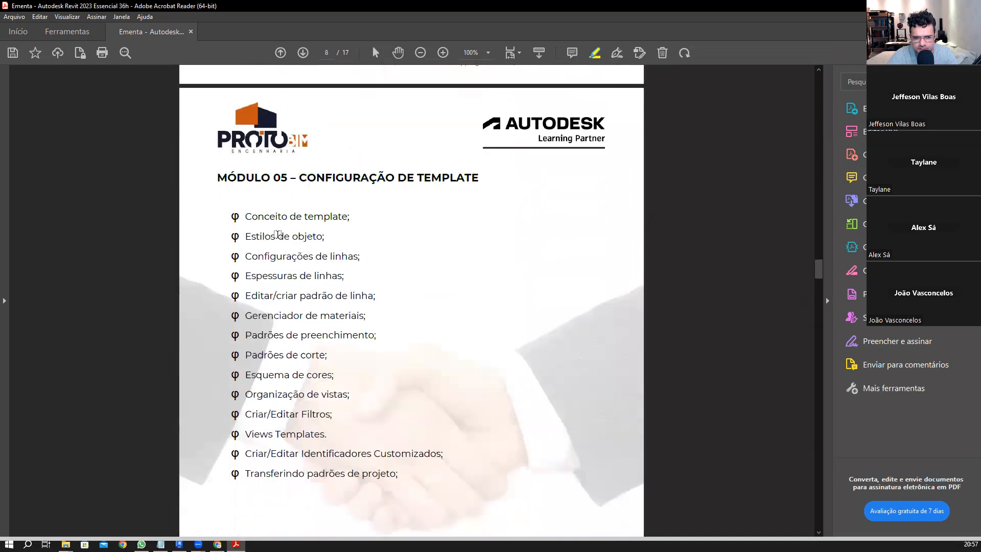
pyautogui.moveTo(251, 216); pyautogui.dragTo(349, 216)
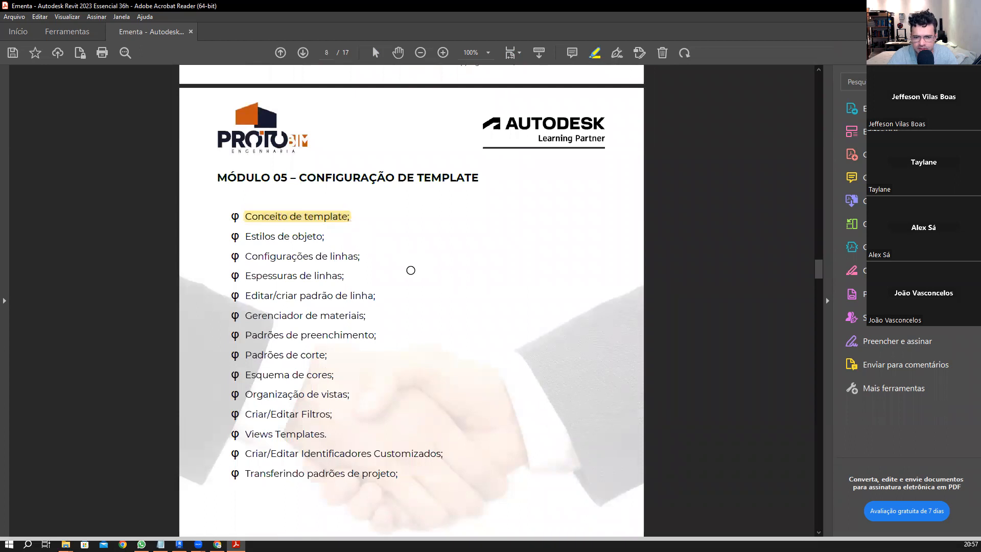
# - Review the remaining syllabus topic lists from Módulo 06 through Módulo 13, down to the document's last page
pyautogui.scroll(-19, 294, 245)
pyautogui.scroll(-19, 291, 246)
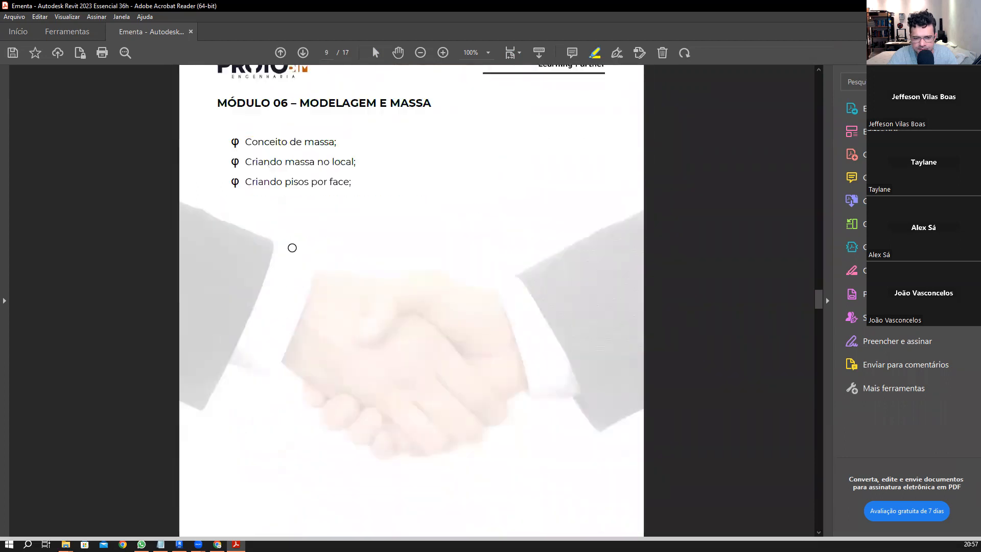
pyautogui.scroll(-19, 293, 246)
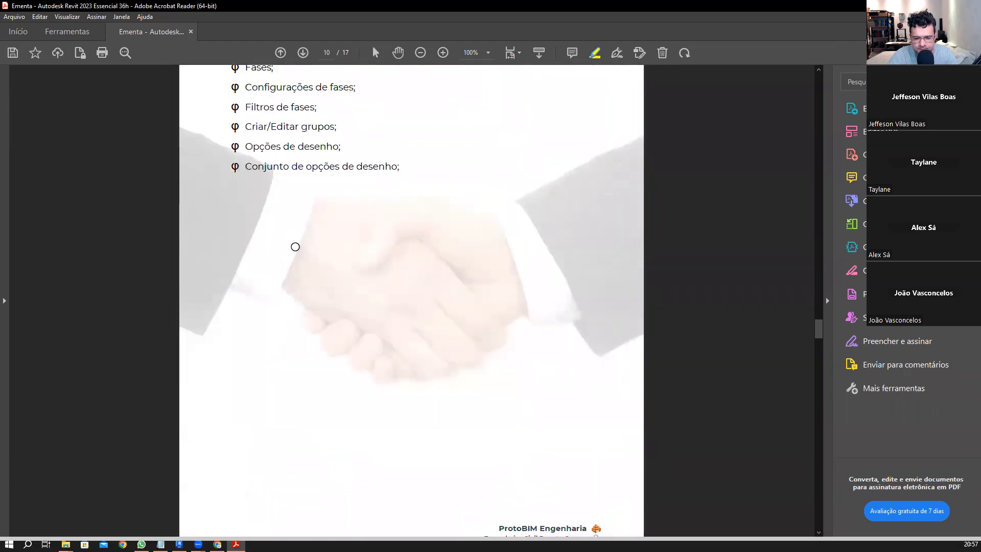
pyautogui.scroll(-17, 309, 250)
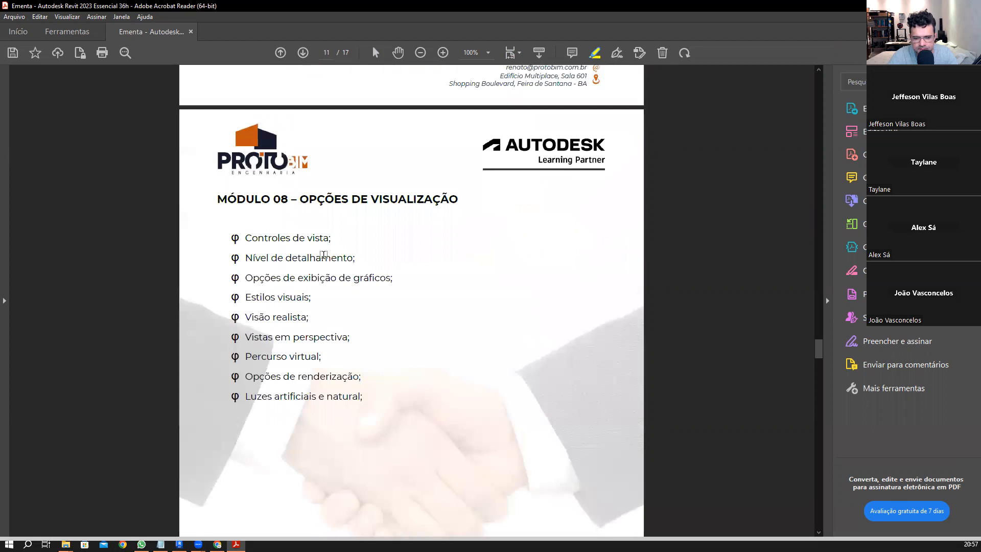
pyautogui.scroll(-10, 327, 254)
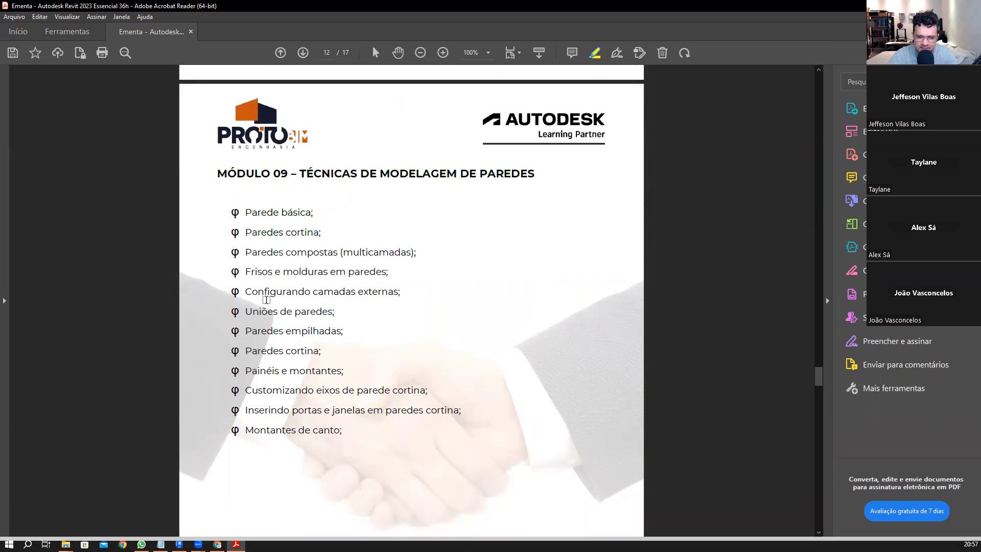
pyautogui.scroll(-4, 273, 301)
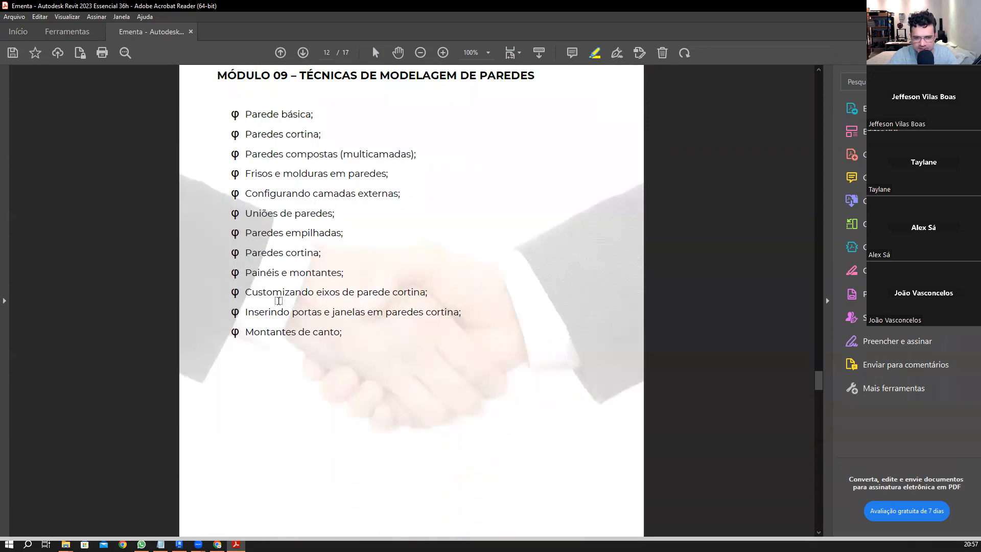
pyautogui.scroll(2, 278, 301)
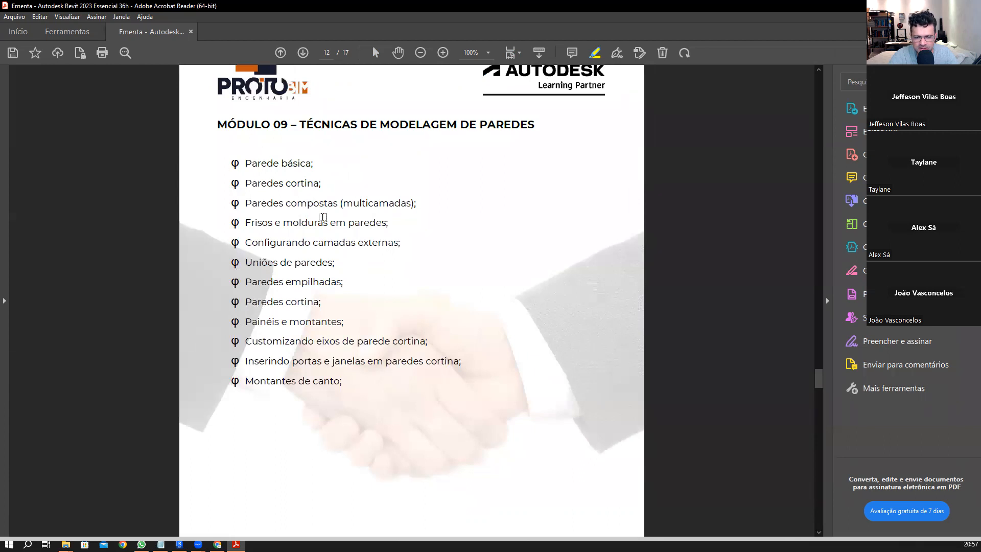
pyautogui.scroll(-20, 323, 217)
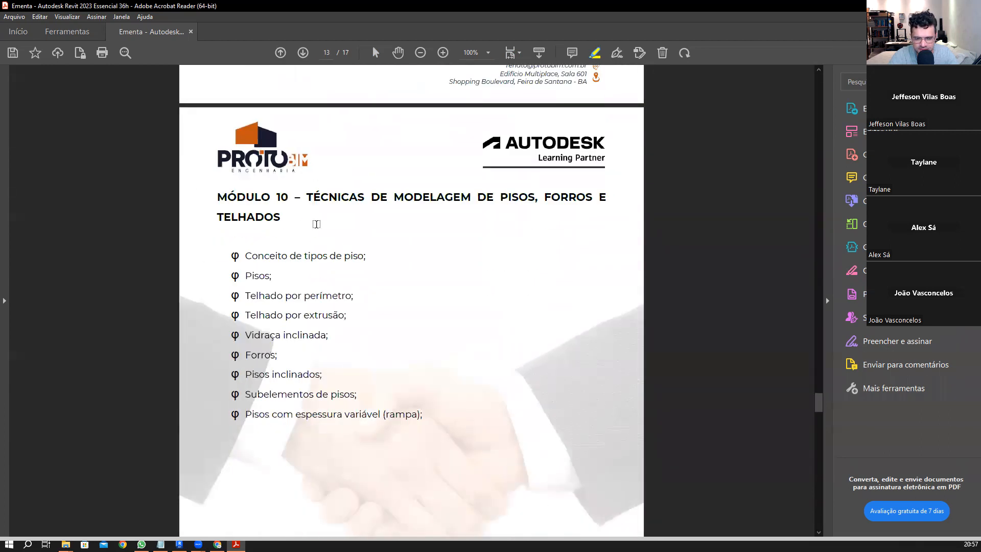
pyautogui.scroll(-20, 312, 226)
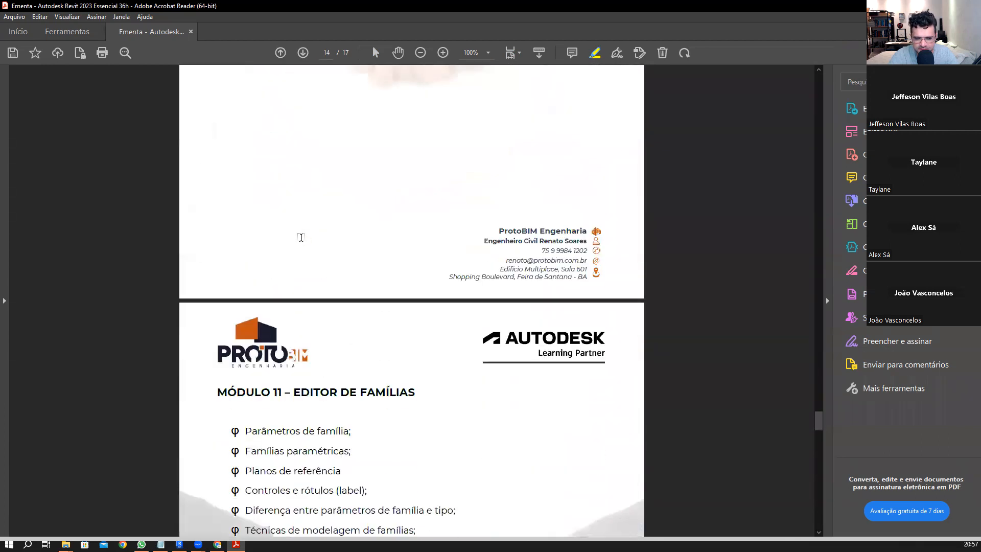
pyautogui.scroll(-3, 301, 239)
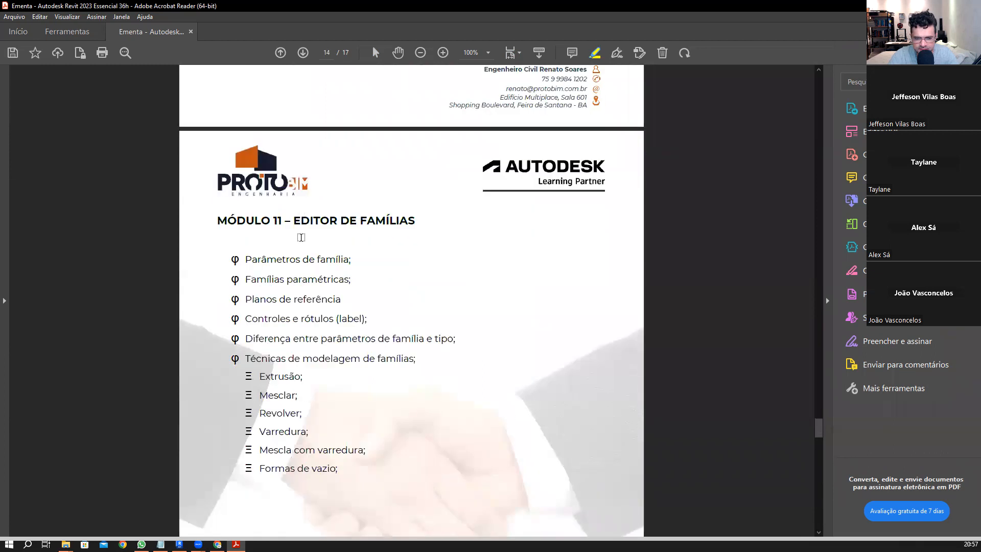
pyautogui.scroll(-20, 301, 237)
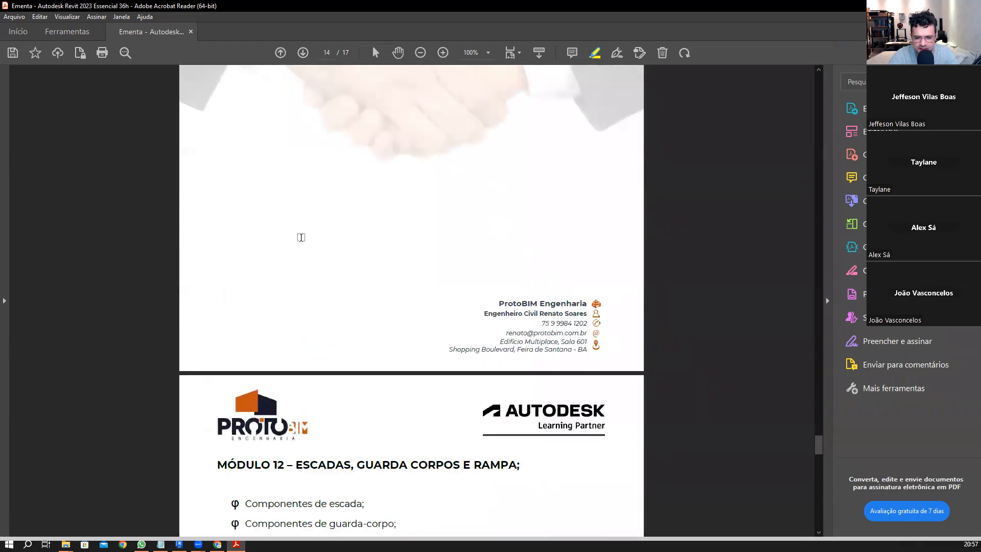
pyautogui.scroll(-20, 302, 237)
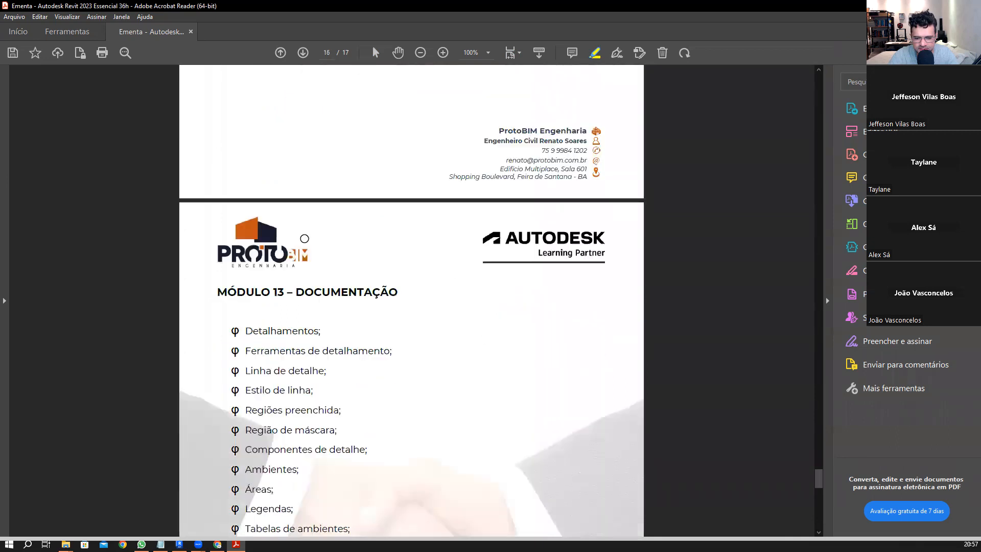
pyautogui.scroll(-3, 327, 237)
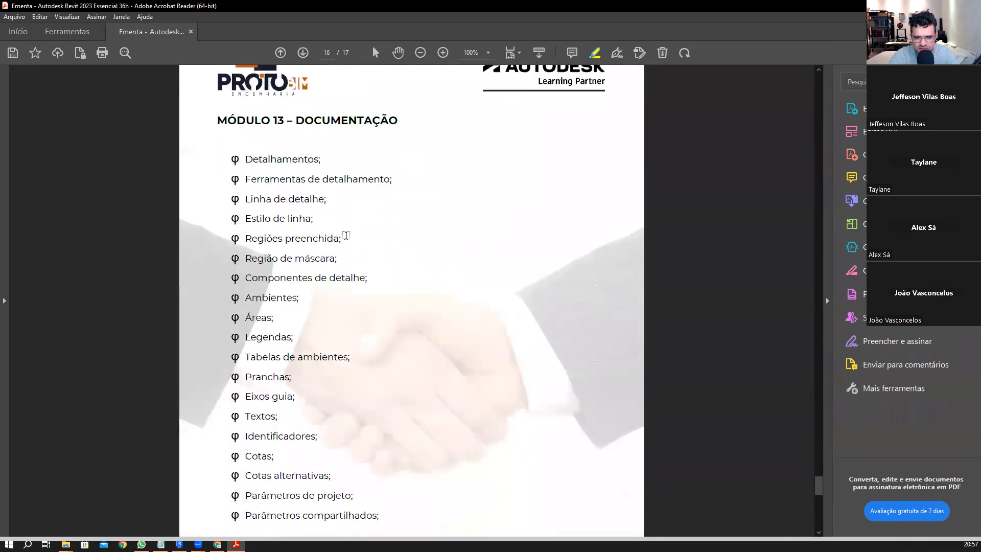
pyautogui.scroll(-15, 336, 234)
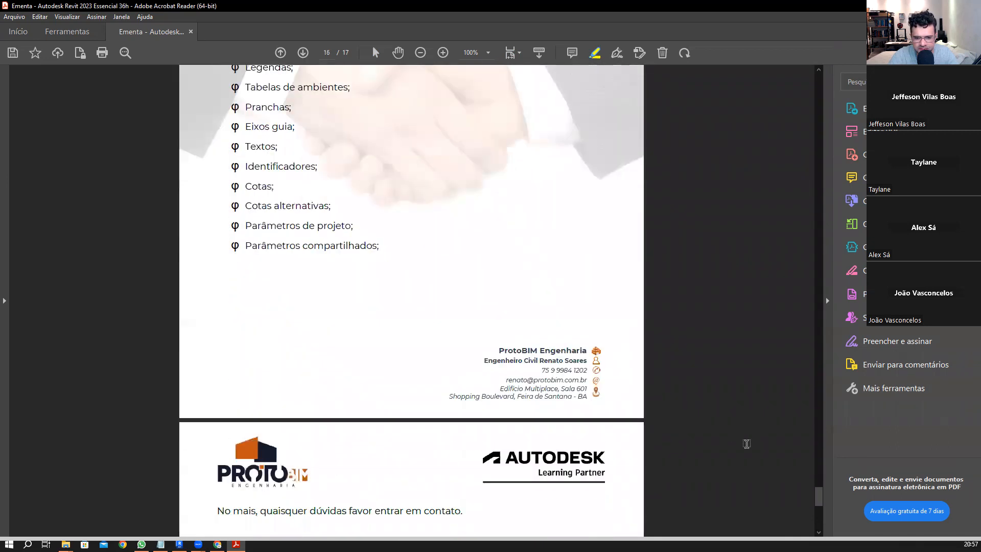
pyautogui.scroll(-8, 500, 336)
# - Return to the first page and save the syllabus in folder 01 - RA010523R, replacing "Ementa - Autodesk Revit 2023 Essencial 40h.pdf"
pyautogui.press('Home')
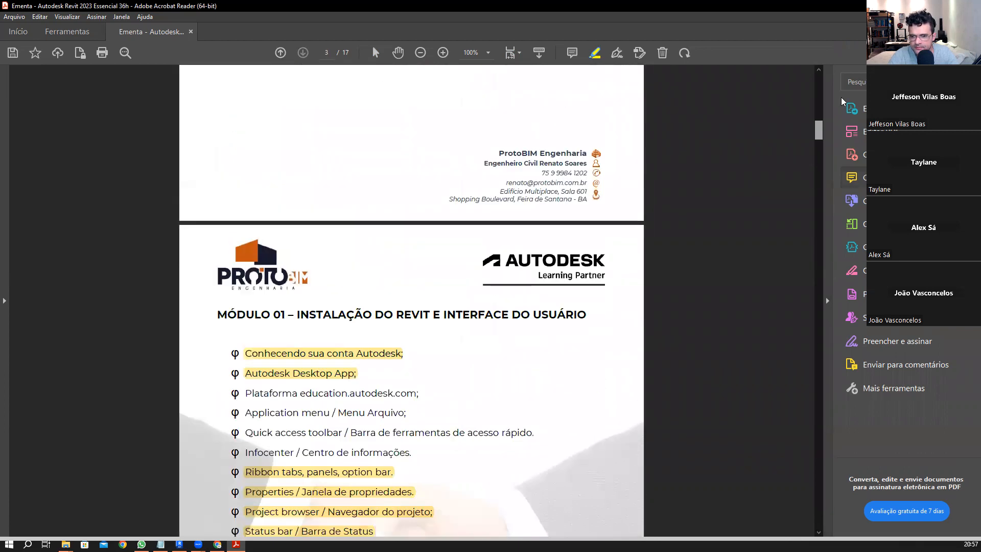
pyautogui.click(13, 53)
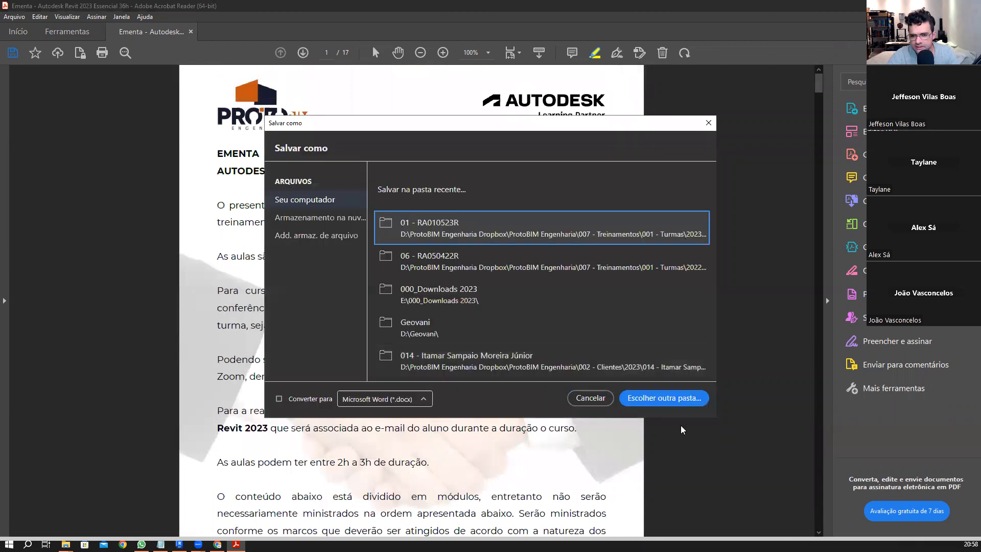
pyautogui.click(492, 228)
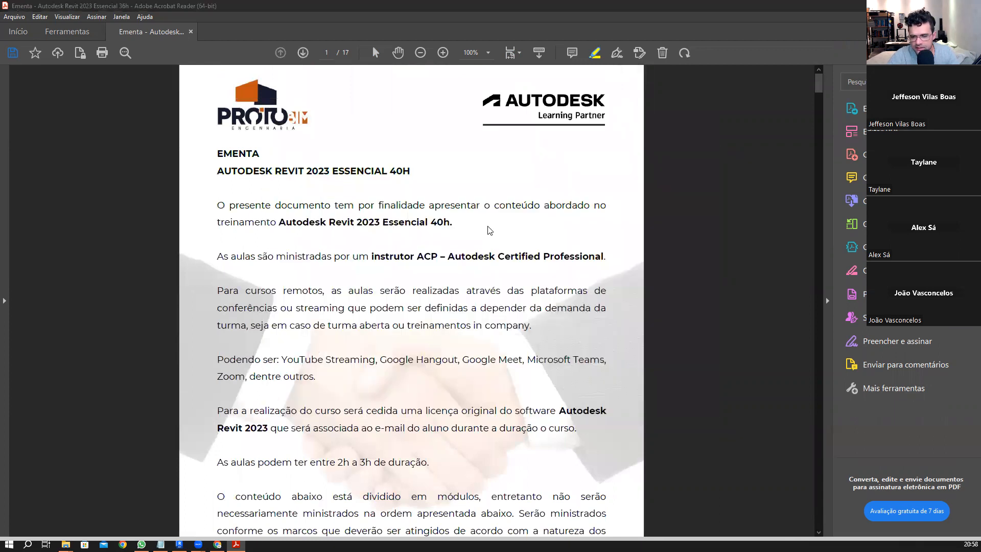
pyautogui.click(402, 284)
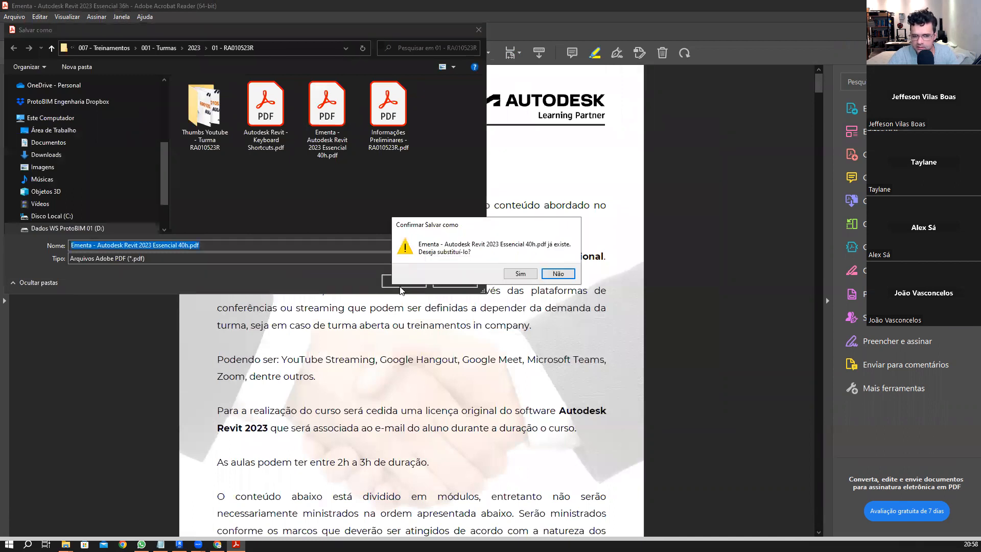
pyautogui.click(507, 273)
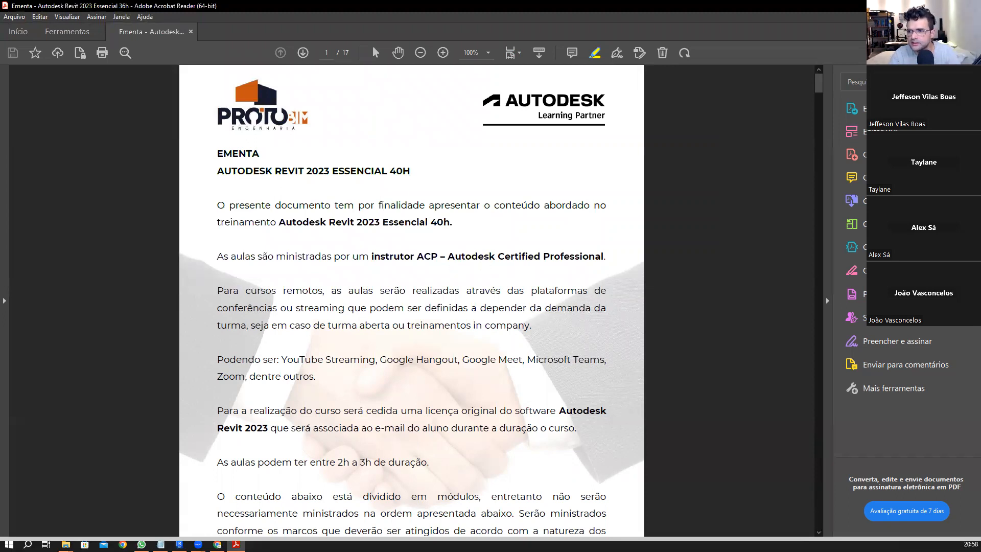
# - Close the PDF reader, return to Revit, and close the Nível 1, Nível 2, Sul and {3D} views to close Projeto2
pyautogui.click(969, 6)
pyautogui.scroll(-2, 418, 203)
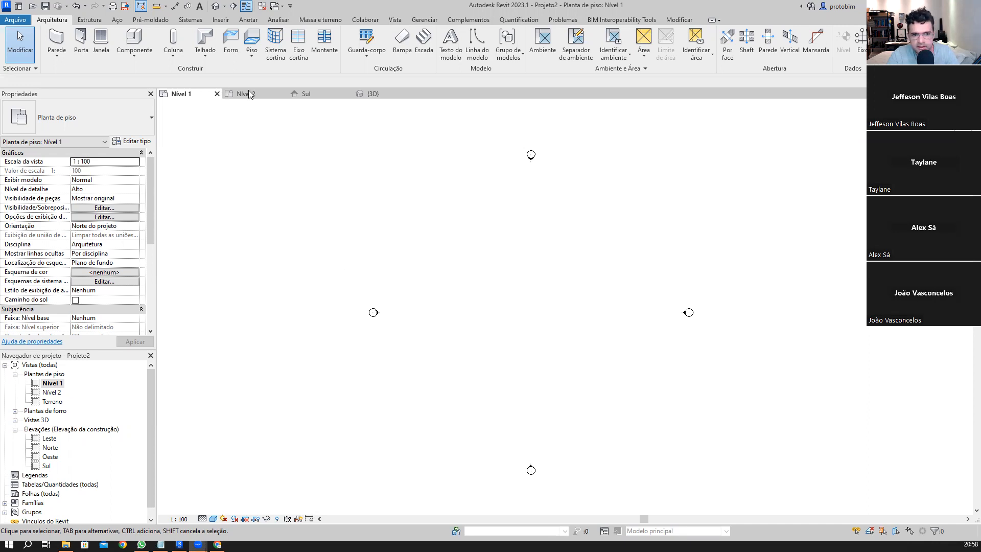
pyautogui.click(217, 94)
pyautogui.click(216, 94)
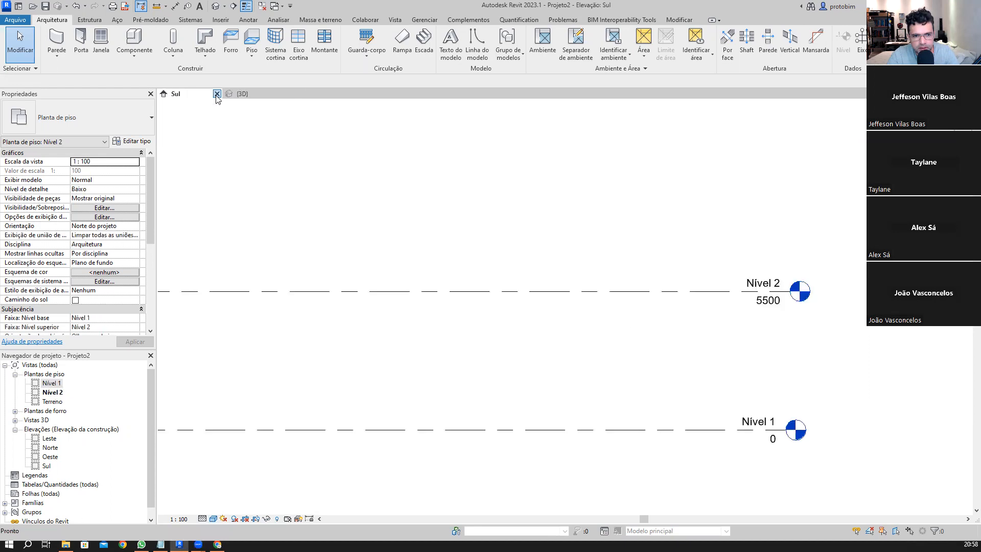
pyautogui.click(217, 94)
pyautogui.click(217, 94)
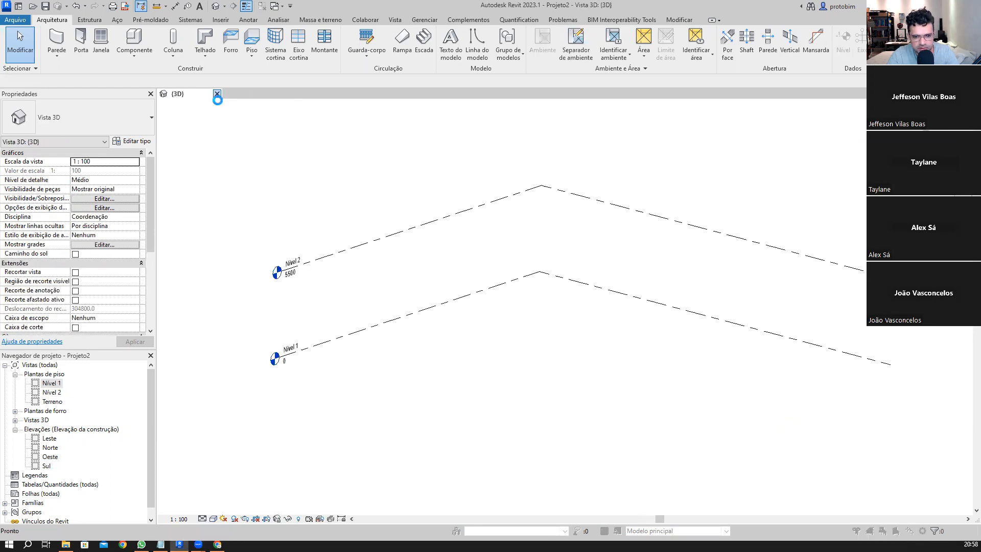
pyautogui.click(519, 279)
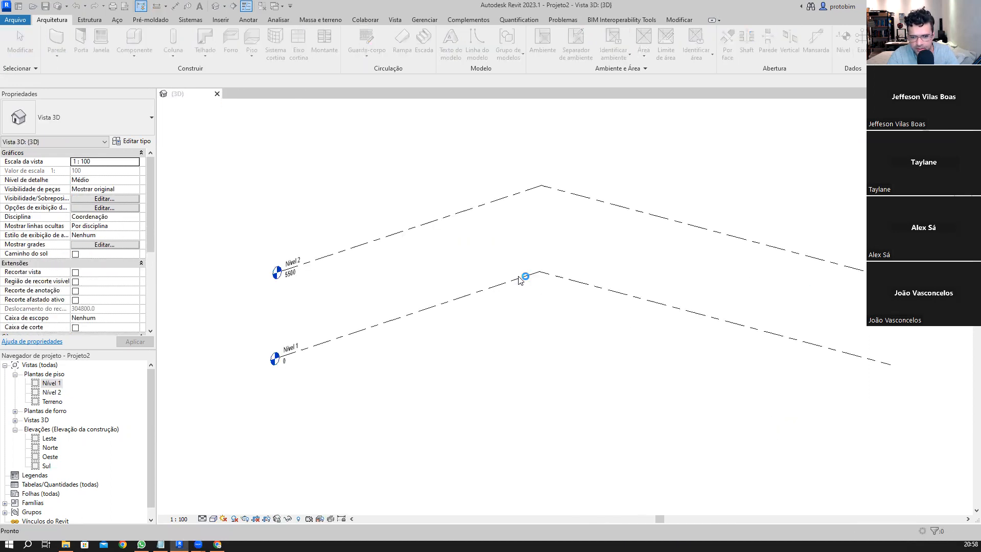